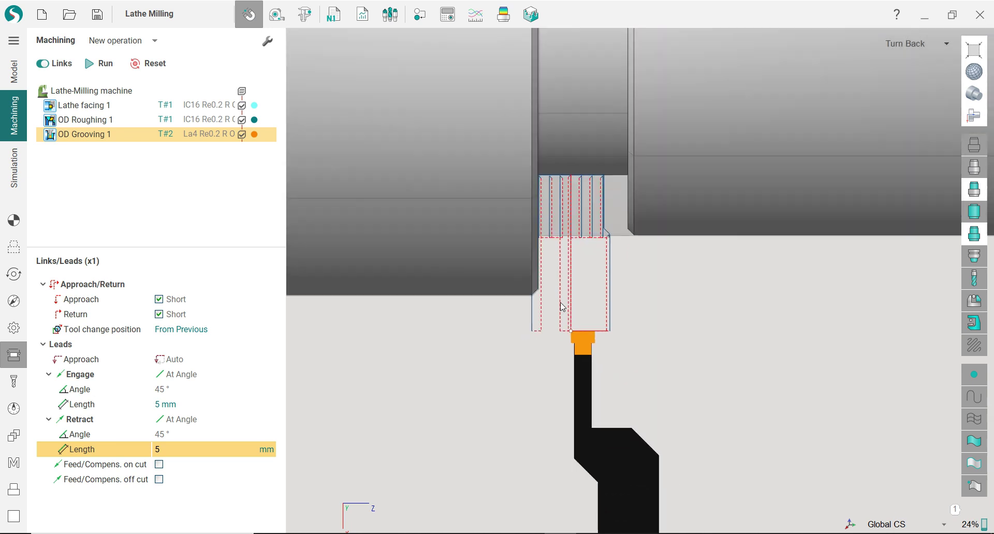
Switch to simulation, process the facing and roughing operations up to OD Grooving 1, and hide the planned toolpath lines.
{"action": "scroll", "coordinate": [606, 261], "scroll_direction": "up", "scroll_amount": 3}
{"action": "scroll", "coordinate": [605, 261], "scroll_direction": "down", "scroll_amount": 2}
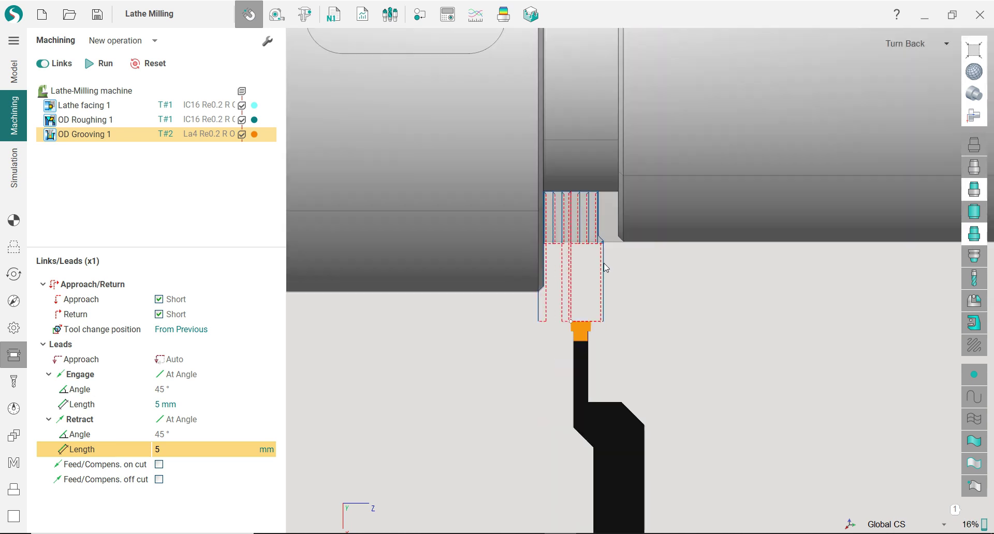
{"action": "left_click", "coordinate": [13, 166]}
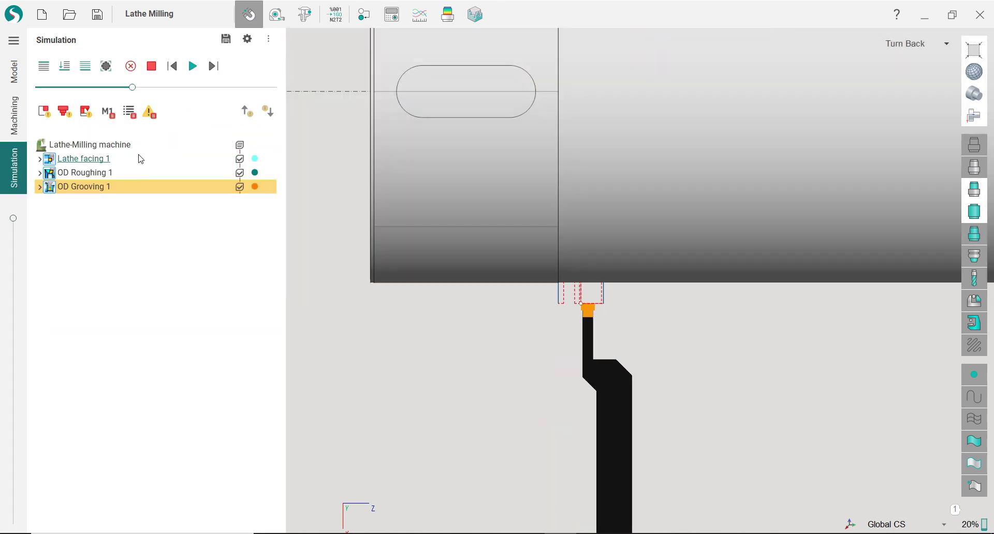
{"action": "left_click", "coordinate": [64, 66]}
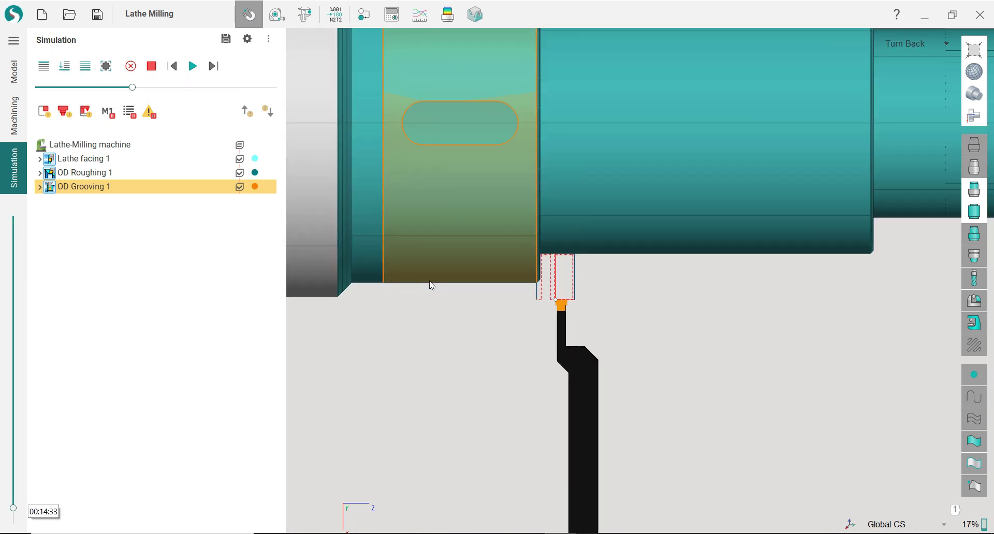
{"action": "scroll", "coordinate": [555, 298], "scroll_direction": "up", "scroll_amount": 4}
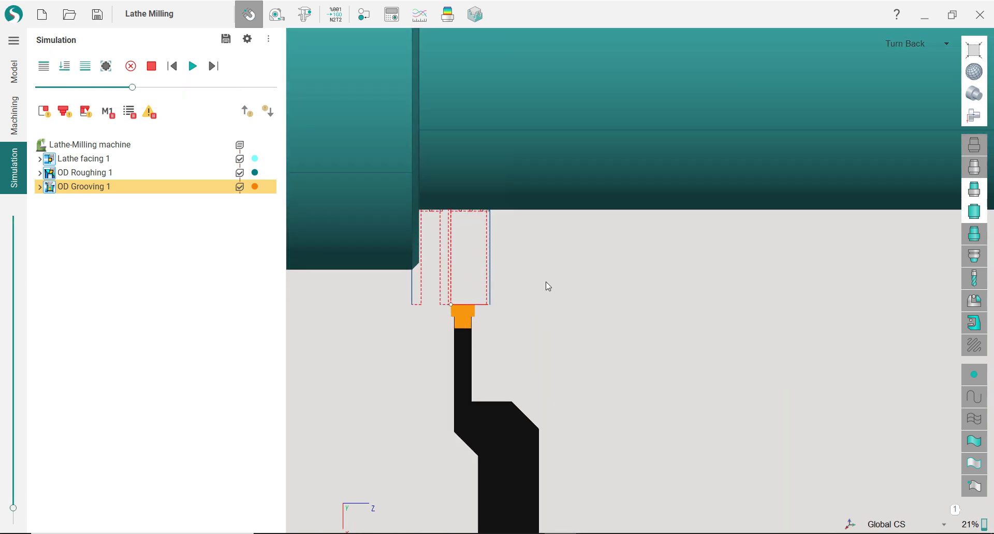
{"action": "left_click", "coordinate": [973, 345]}
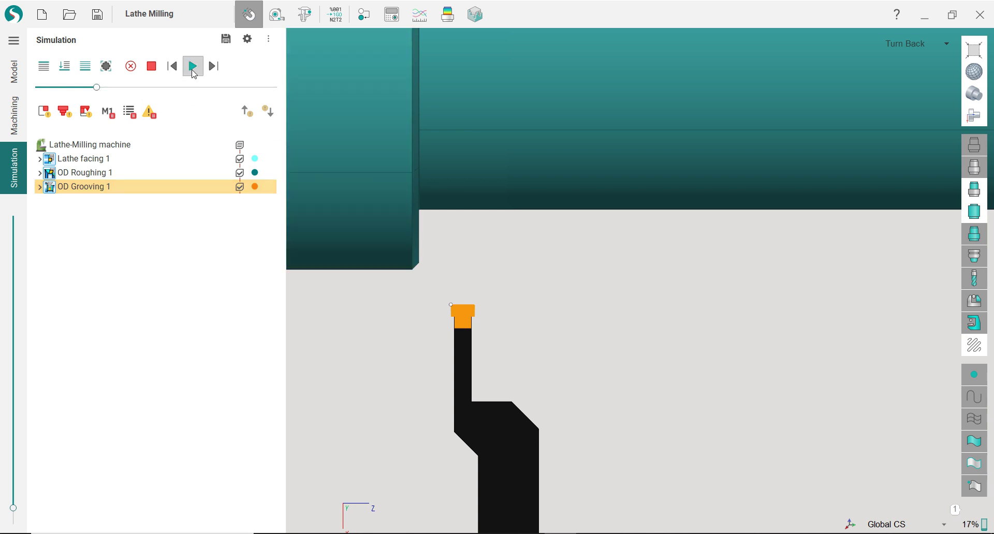
Play the OD Grooving 1 simulation at an increased speed and inspect the machined groove.
{"action": "left_click", "coordinate": [193, 68]}
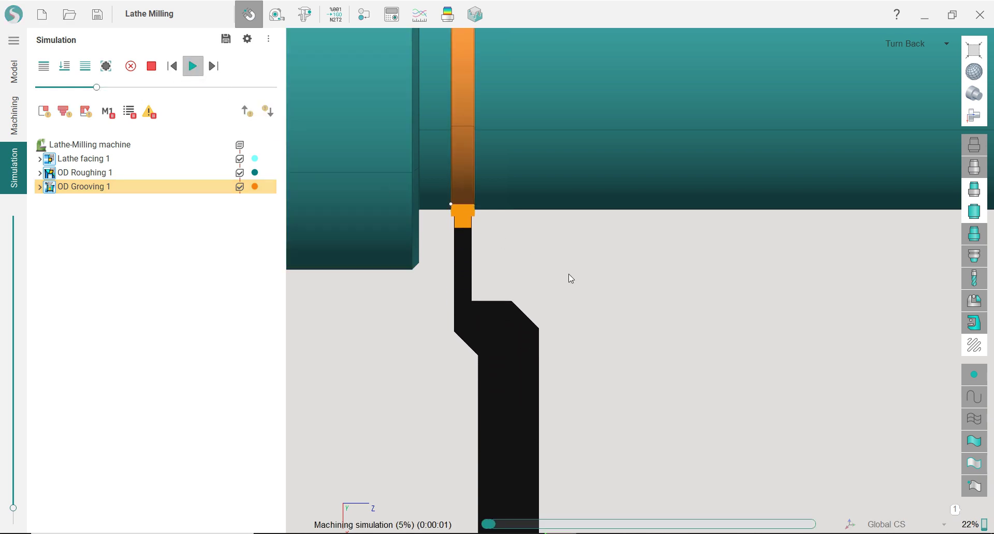
{"action": "scroll", "coordinate": [639, 388], "scroll_direction": "up", "scroll_amount": 3}
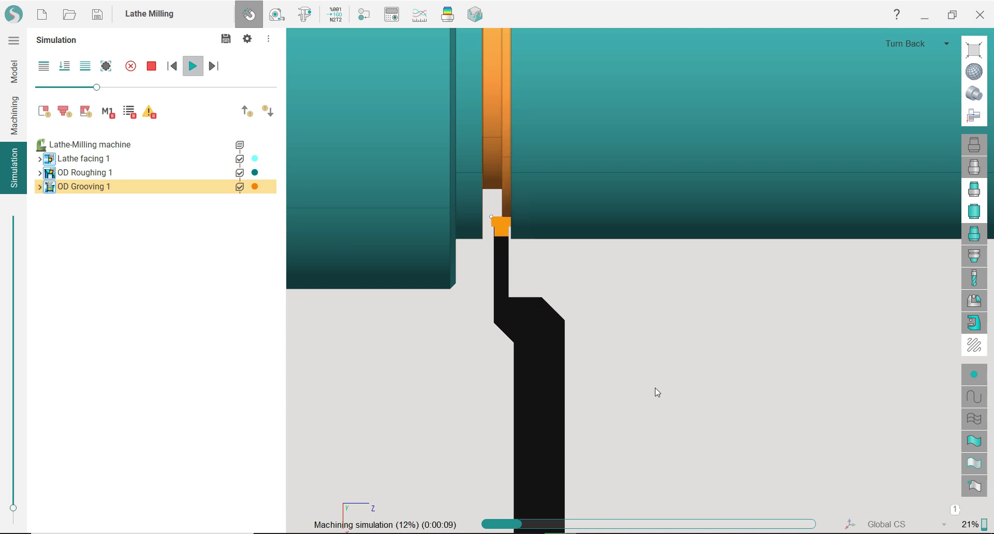
{"action": "left_click_drag", "start_coordinate": [96, 87], "coordinate": [135, 91]}
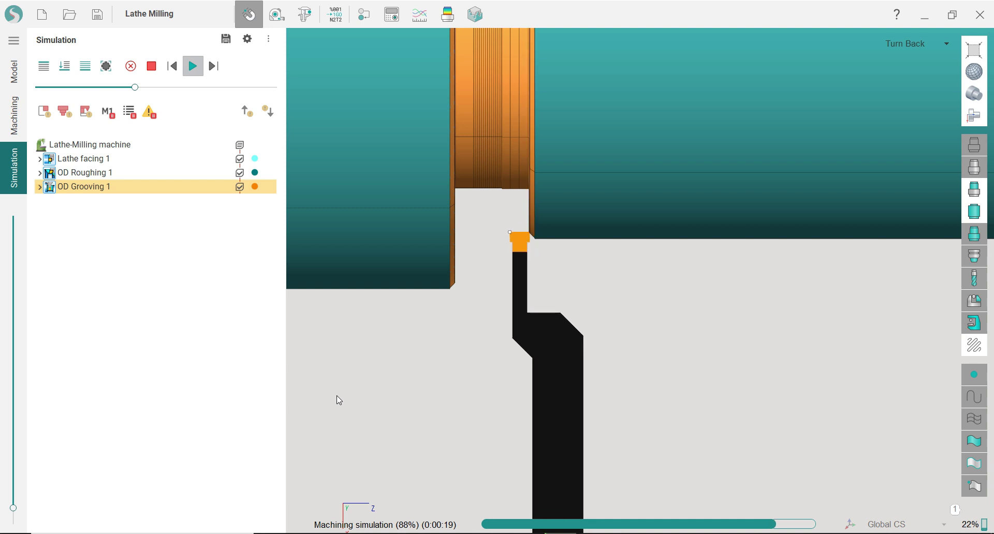
{"action": "scroll", "coordinate": [649, 326], "scroll_direction": "down", "scroll_amount": 8}
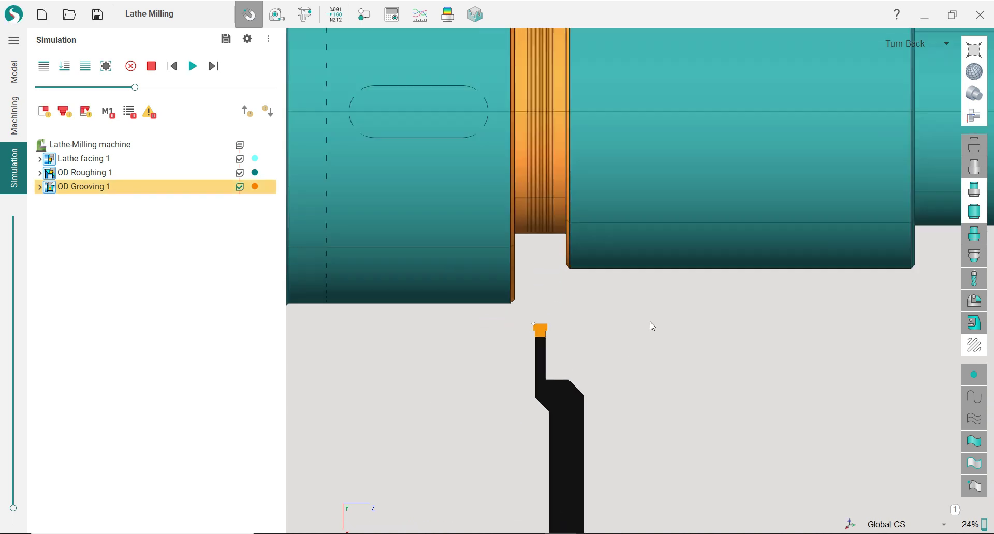
{"action": "scroll", "coordinate": [636, 310], "scroll_direction": "up", "scroll_amount": 1}
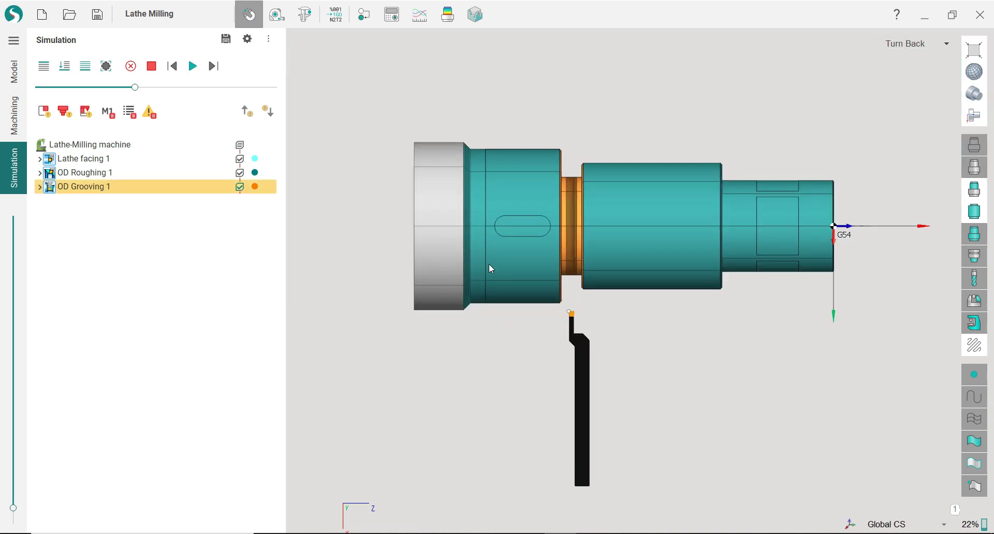
Return to the machining operations and display the color-coded deviation comparison on the machined shaft.
{"action": "left_click", "coordinate": [14, 118]}
{"action": "scroll", "coordinate": [663, 312], "scroll_direction": "up", "scroll_amount": 3}
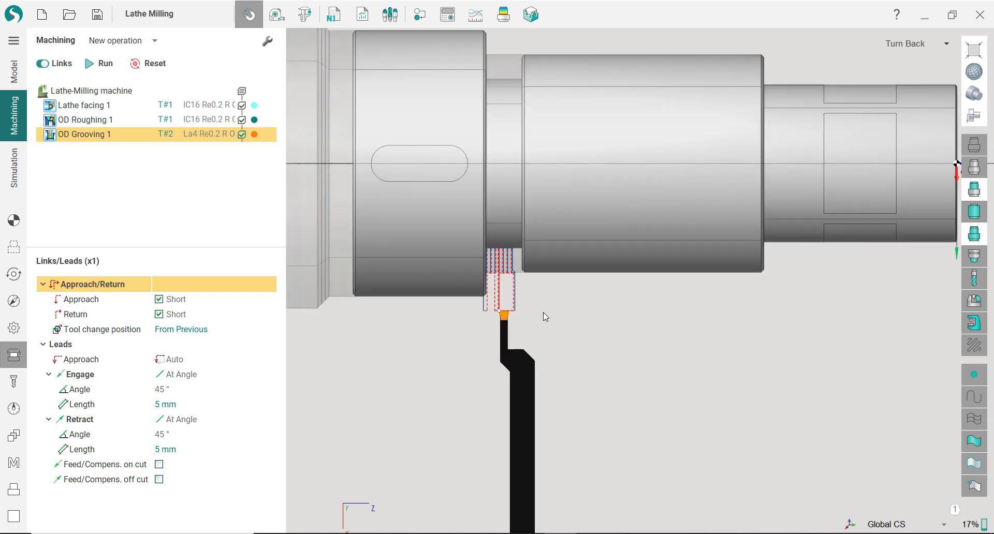
{"action": "scroll", "coordinate": [516, 309], "scroll_direction": "down", "scroll_amount": 2}
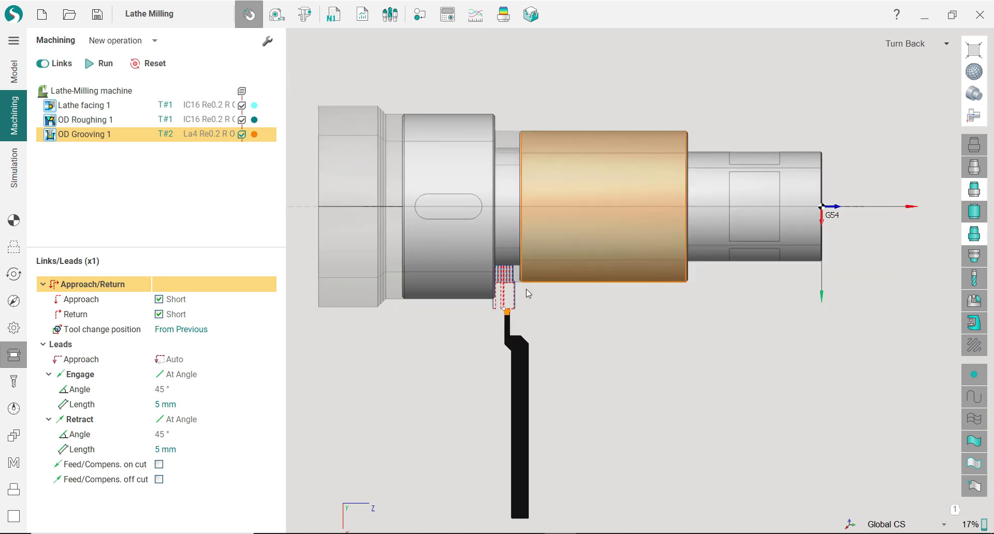
{"action": "middle_click_drag", "start_coordinate": [549, 303], "coordinate": [513, 200]}
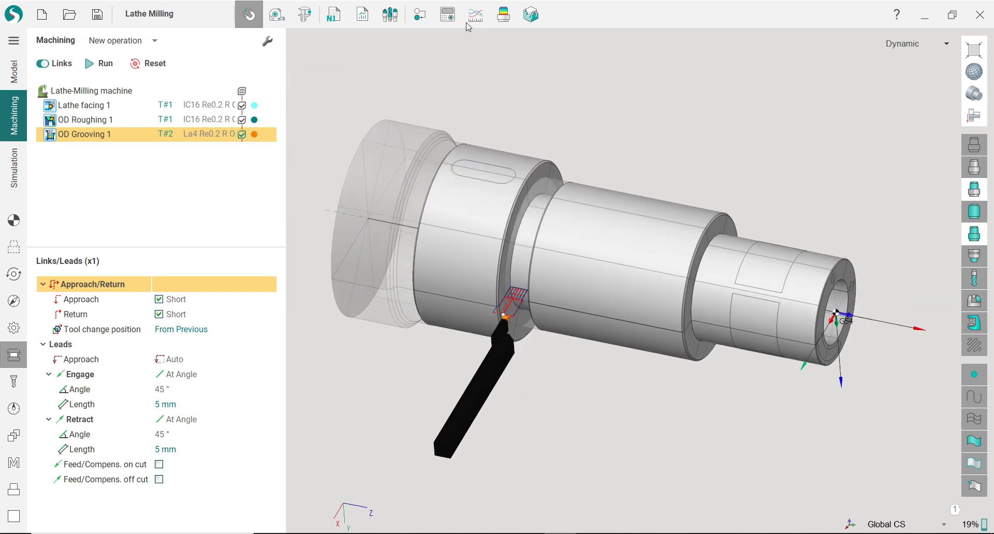
{"action": "left_click", "coordinate": [503, 21]}
{"action": "mouse_move", "coordinate": [651, 122]}
{"action": "middle_mouse_down"}
{"action": "mouse_move", "coordinate": [624, 126]}
{"action": "mouse_move", "coordinate": [646, 164]}
{"action": "mouse_move", "coordinate": [652, 132]}
{"action": "mouse_move", "coordinate": [622, 142]}
{"action": "mouse_move", "coordinate": [683, 136]}
{"action": "mouse_move", "coordinate": [663, 134]}
{"action": "middle_mouse_up"}
{"action": "left_click", "coordinate": [967, 204]}
{"action": "left_click", "coordinate": [985, 149]}
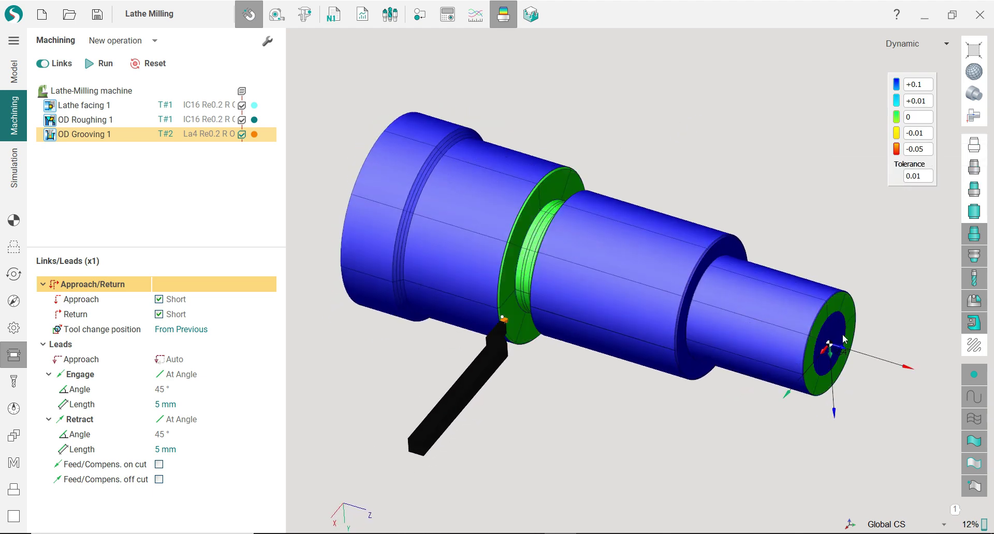
Examine the deviation colors on the groove and end face, restore the Turn Back view, and switch off the comparison.
{"action": "scroll", "coordinate": [843, 337], "scroll_direction": "up", "scroll_amount": 3}
{"action": "scroll", "coordinate": [839, 326], "scroll_direction": "down", "scroll_amount": 2}
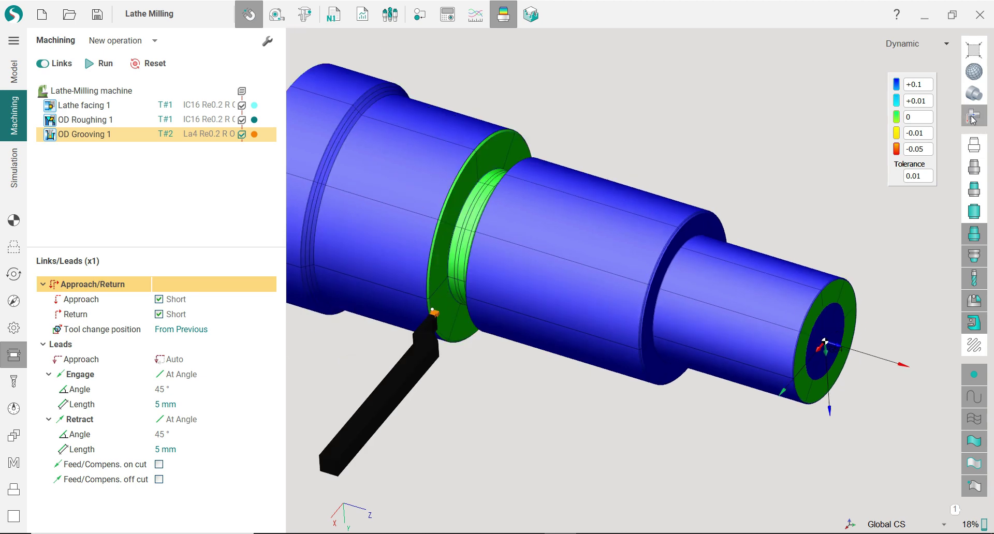
{"action": "left_click", "coordinate": [973, 118]}
{"action": "left_click", "coordinate": [828, 134]}
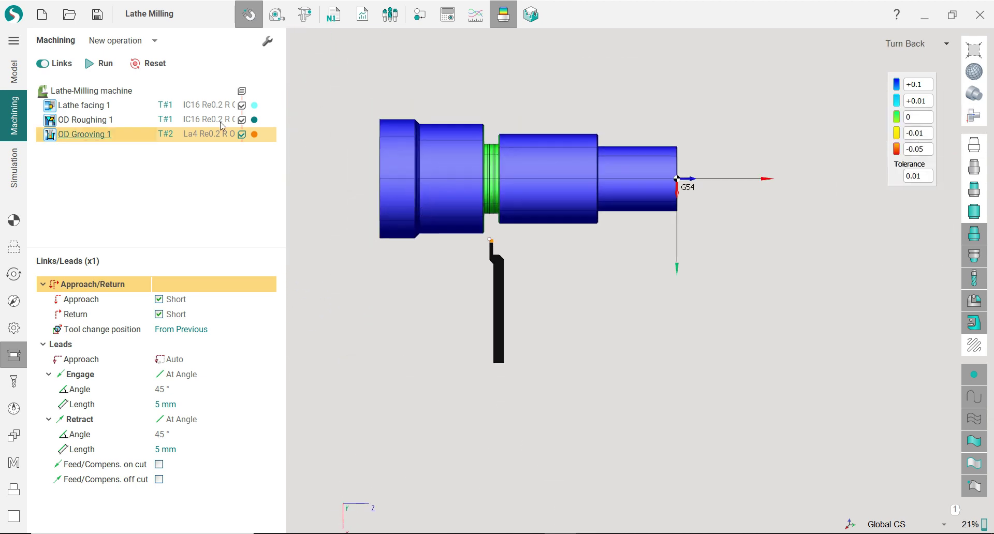
{"action": "left_click", "coordinate": [500, 18]}
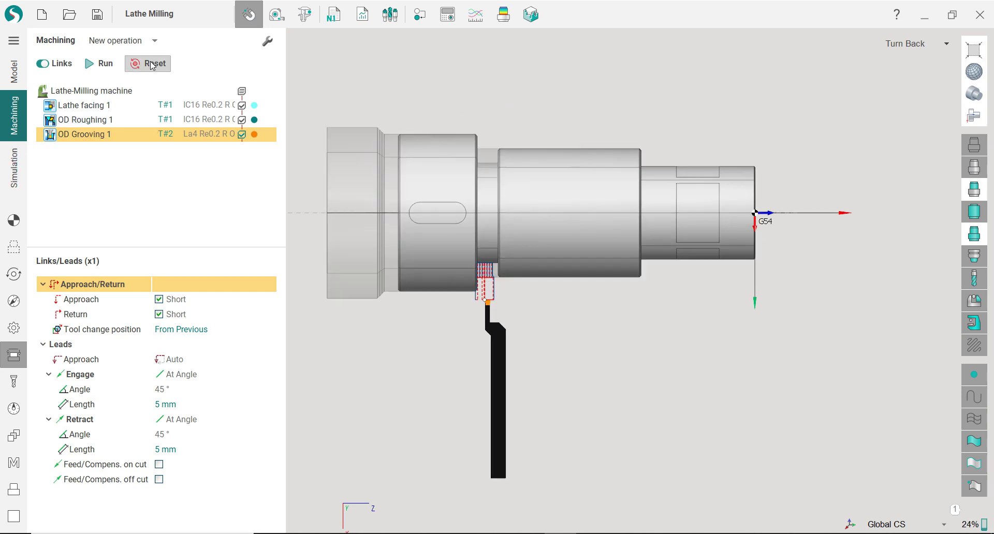
Add a lathe OD Finishing operation after OD Grooving 1.
{"action": "left_click", "coordinate": [124, 40]}
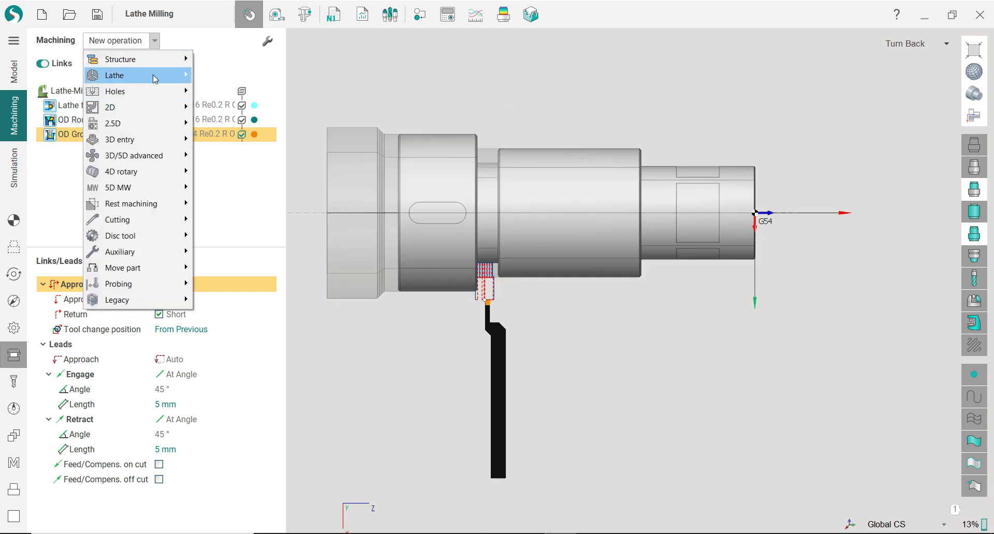
{"action": "mouse_move", "coordinate": [126, 75]}
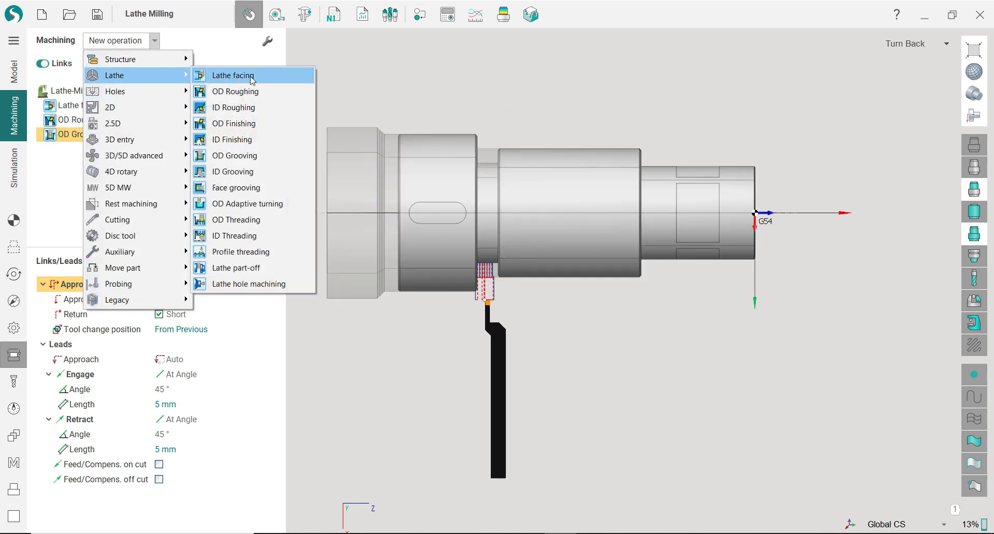
{"action": "left_click", "coordinate": [244, 123]}
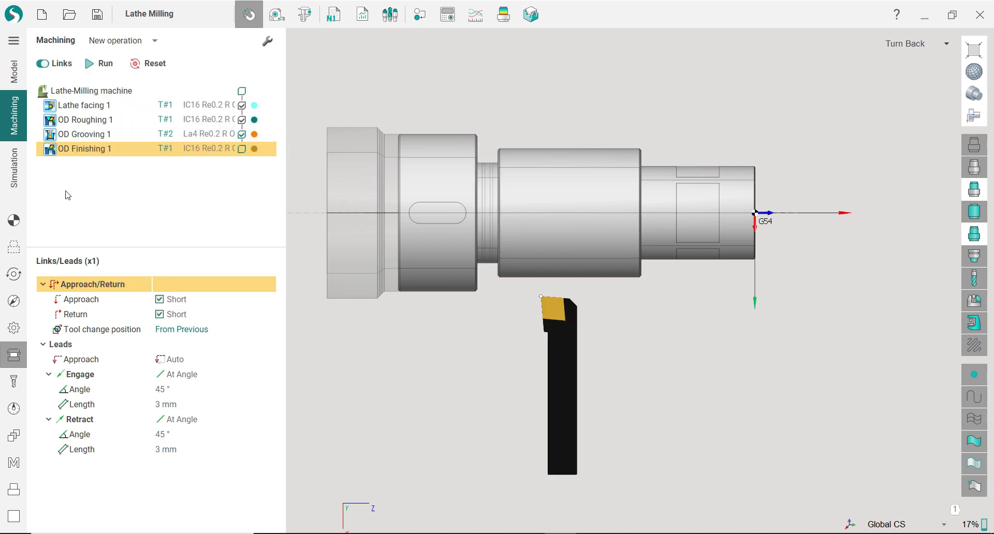
Assign the DDJNL-2020K-15/DNMX-15 OD cutting tool from the sandvik library to OD Finishing 1.
{"action": "left_click", "coordinate": [14, 381]}
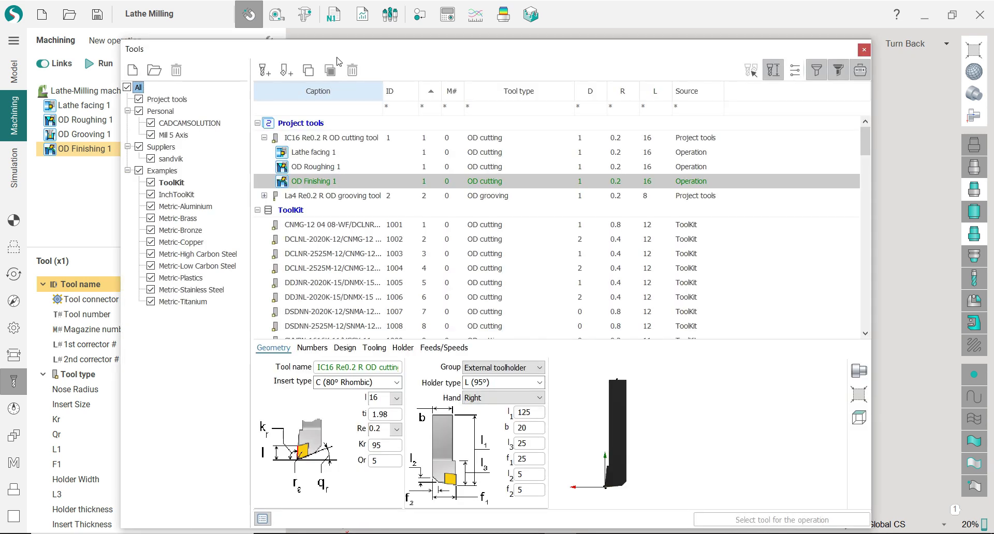
{"action": "left_click_drag", "start_coordinate": [338, 50], "coordinate": [306, 36]}
{"action": "left_click", "coordinate": [143, 146]}
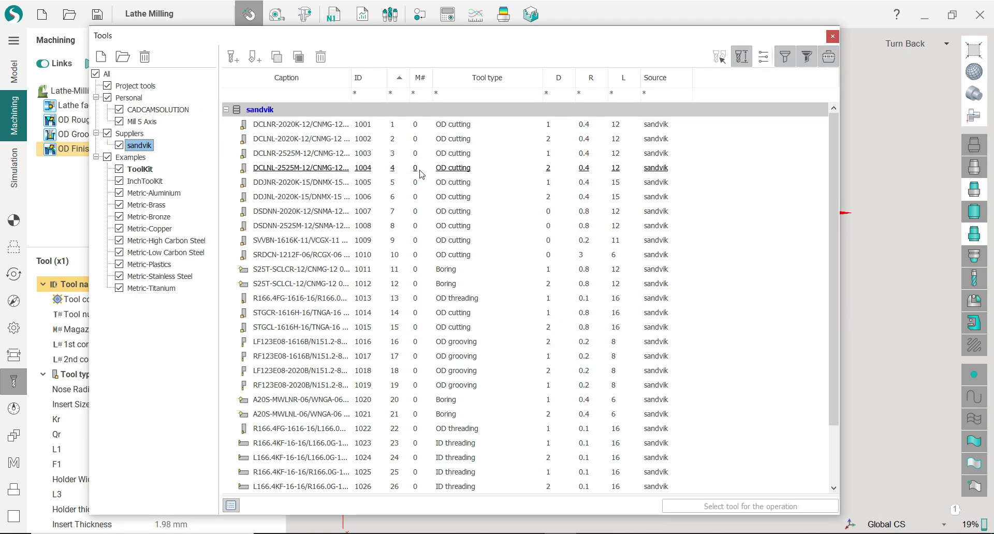
{"action": "left_click", "coordinate": [300, 227]}
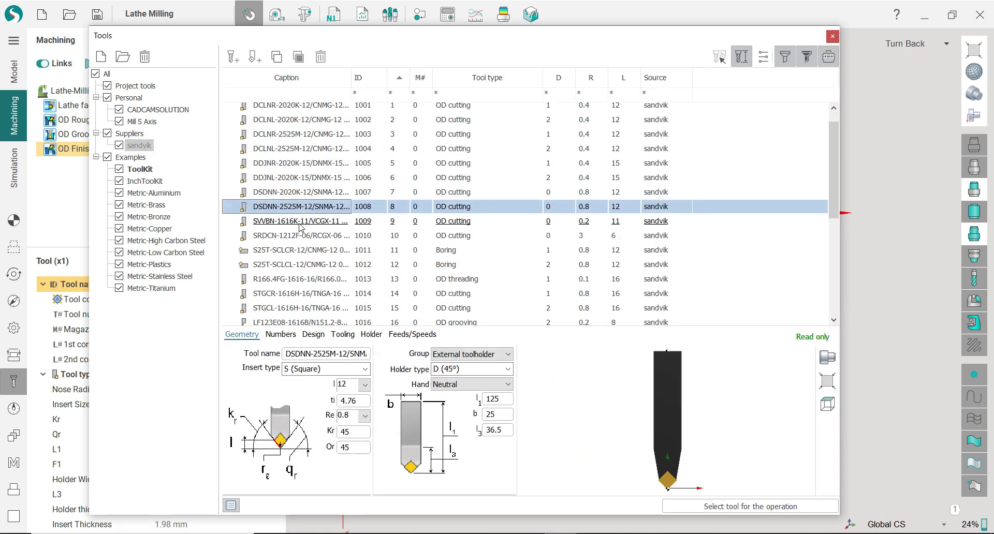
{"action": "left_click", "coordinate": [310, 194]}
{"action": "left_click", "coordinate": [311, 178]}
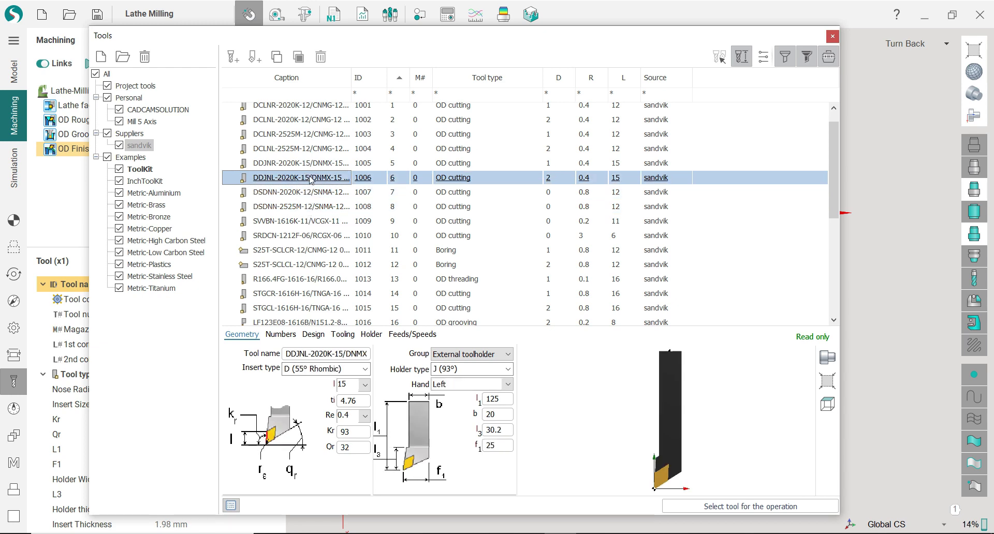
{"action": "left_click", "coordinate": [706, 508]}
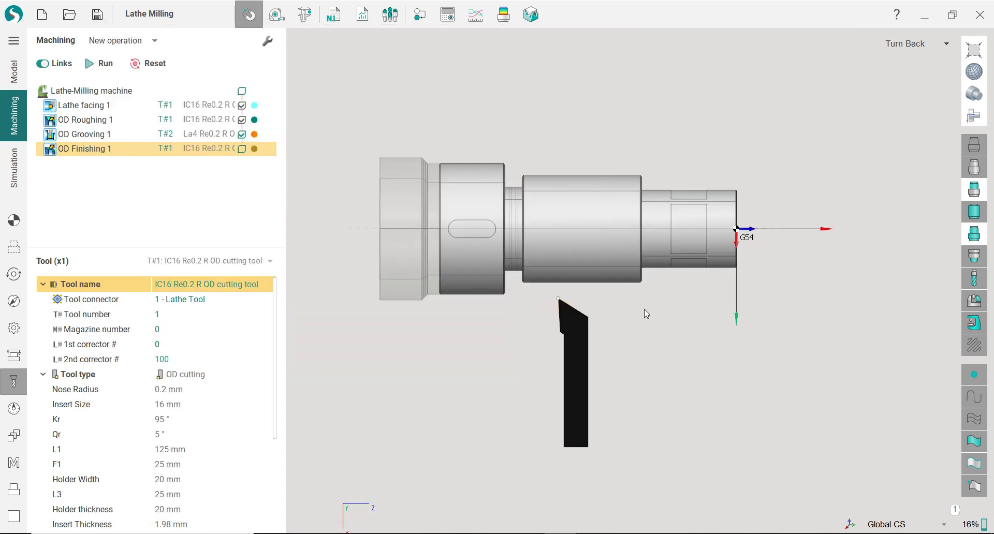
{"action": "scroll", "coordinate": [646, 315], "scroll_direction": "up", "scroll_amount": 2}
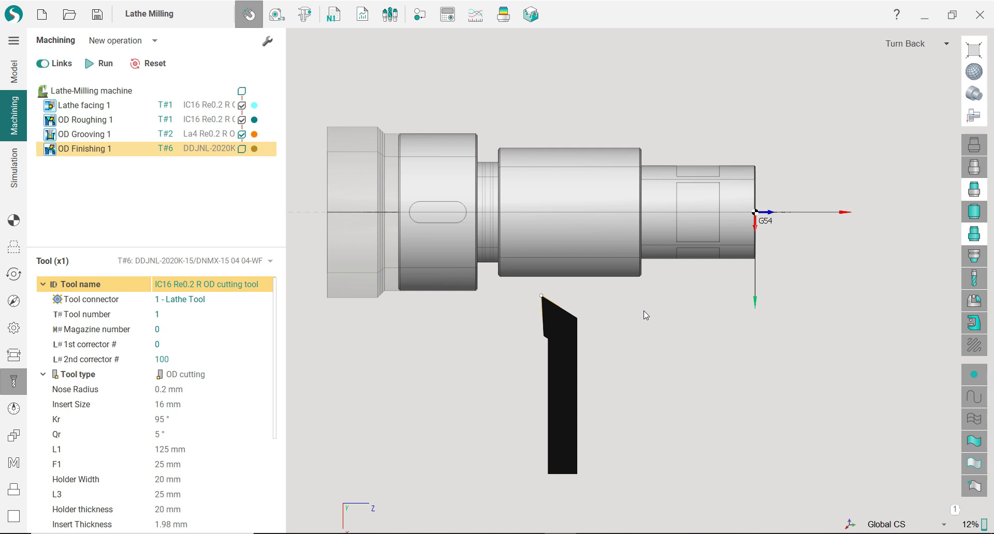
Open the job assignment of OD Finishing 1 and remove the front-face segment so the turning profile starts at the outer chamfer.
{"action": "left_click", "coordinate": [14, 223]}
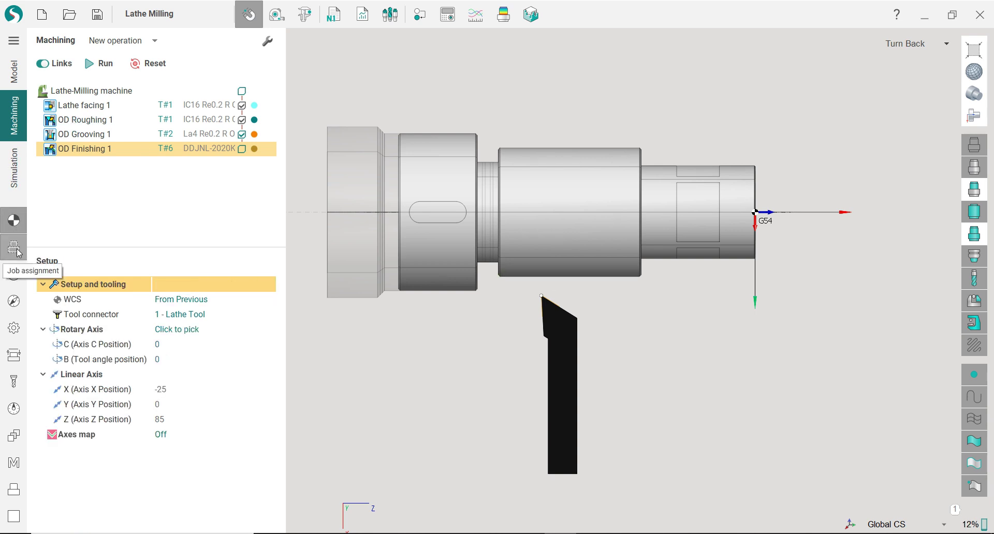
{"action": "left_click", "coordinate": [13, 248]}
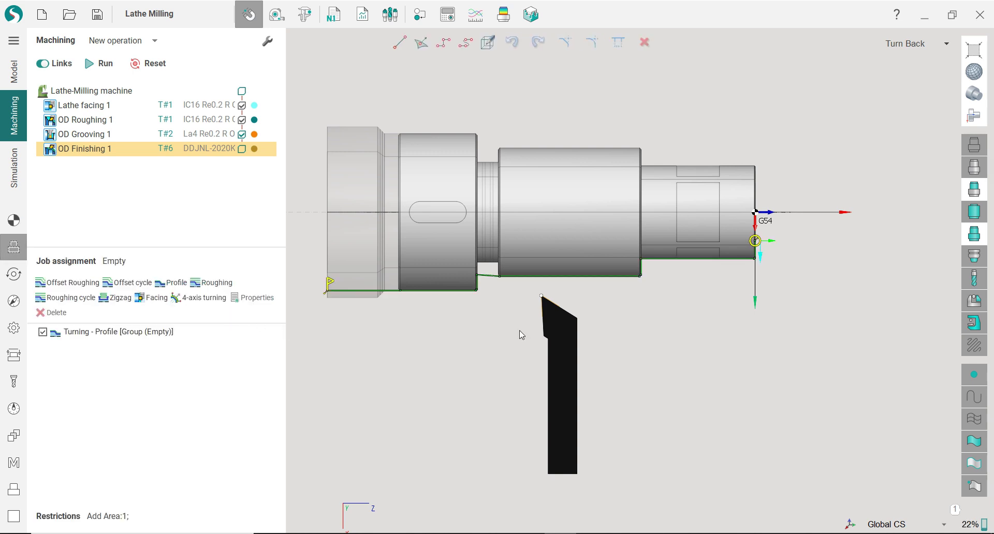
{"action": "scroll", "coordinate": [770, 241], "scroll_direction": "up", "scroll_amount": 5}
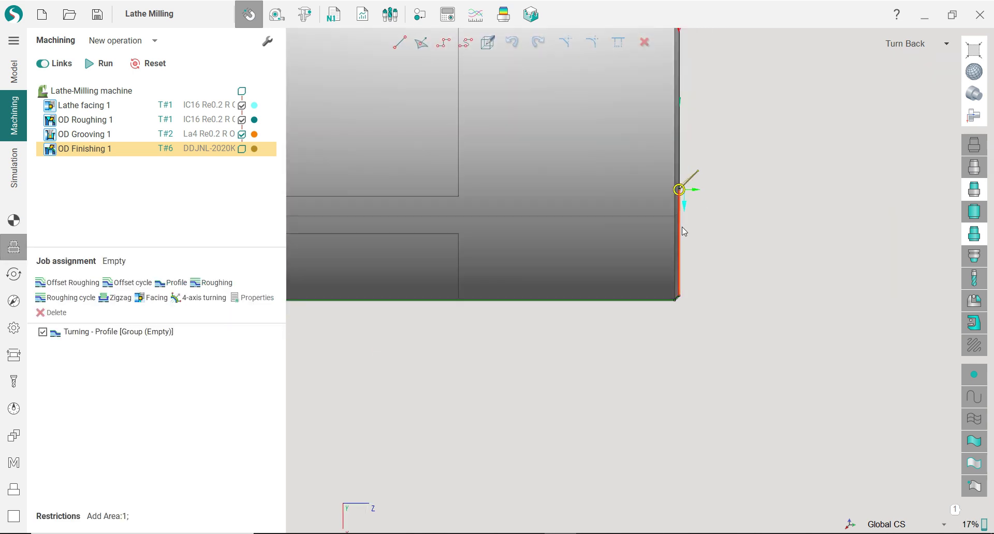
{"action": "left_click", "coordinate": [680, 231]}
{"action": "left_click", "coordinate": [705, 263]}
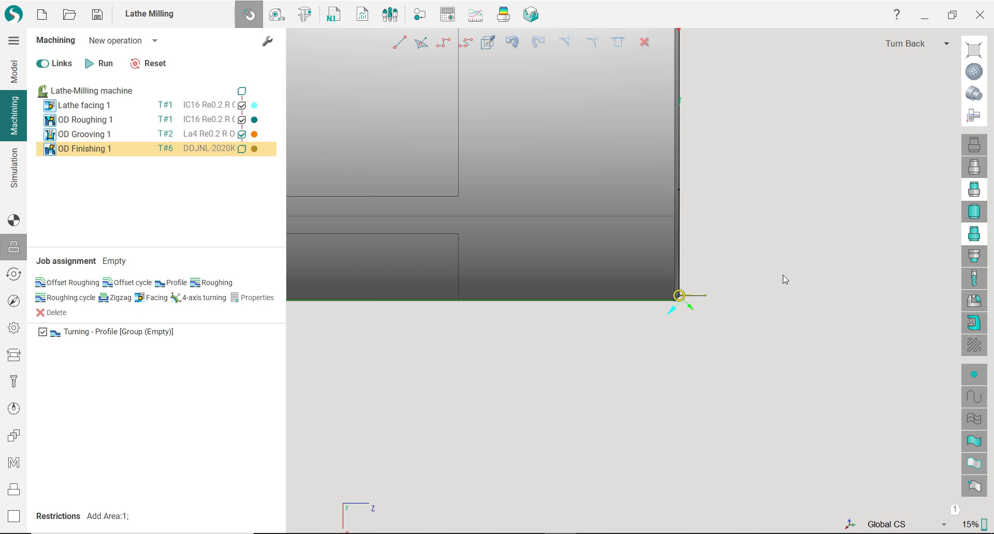
Open the length of the horizontal extension at the finishing profile's start point for editing and confirm it.
{"action": "scroll", "coordinate": [785, 280], "scroll_direction": "down", "scroll_amount": 4}
{"action": "scroll", "coordinate": [776, 284], "scroll_direction": "up", "scroll_amount": 4}
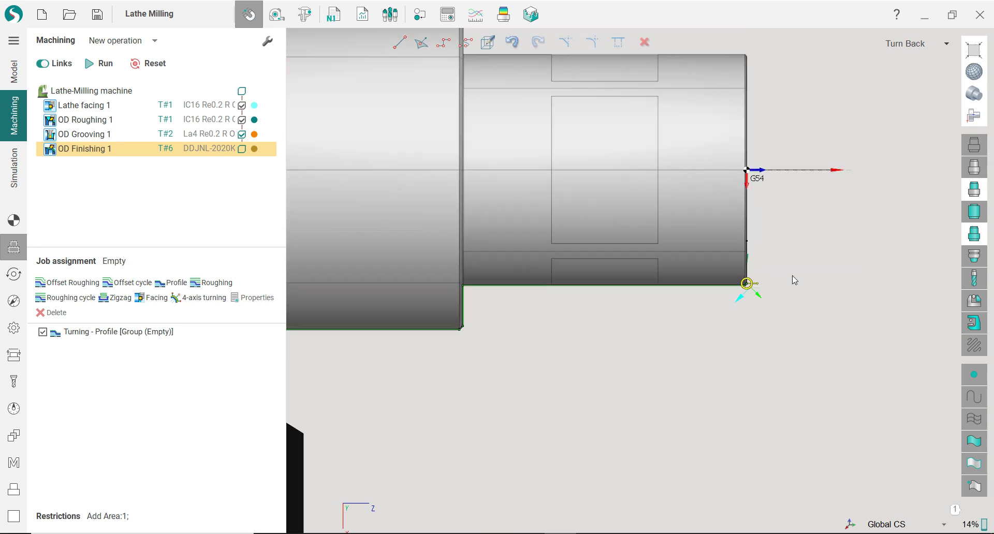
{"action": "scroll", "coordinate": [685, 317], "scroll_direction": "up", "scroll_amount": 3}
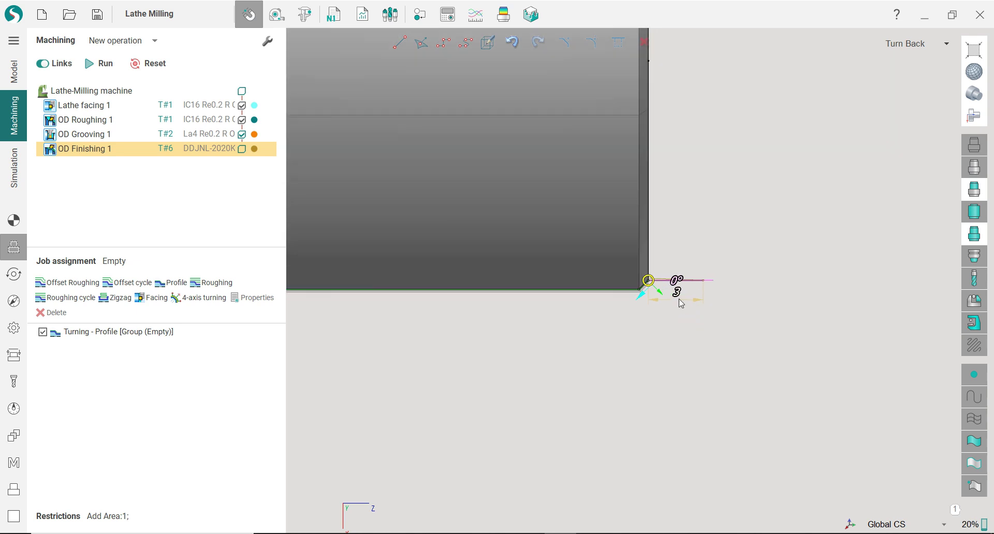
{"action": "left_click", "coordinate": [677, 292]}
{"action": "key", "text": "Return"}
{"action": "scroll", "coordinate": [763, 244], "scroll_direction": "down", "scroll_amount": 5}
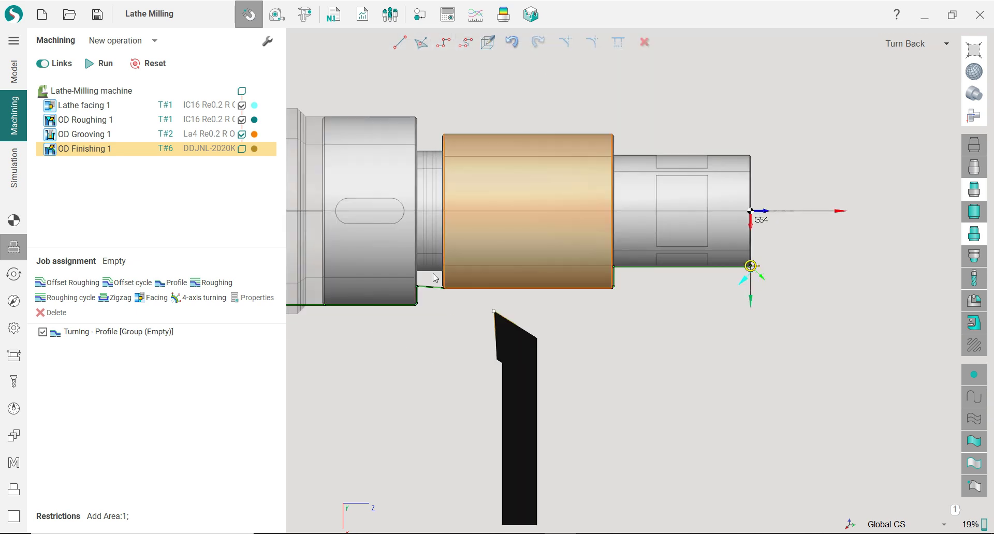
Bridge the finishing profile across the groove, replacing the slanted segment with a straight horizontal span.
{"action": "scroll", "coordinate": [422, 294], "scroll_direction": "up", "scroll_amount": 5}
{"action": "scroll", "coordinate": [421, 295], "scroll_direction": "up", "scroll_amount": 2}
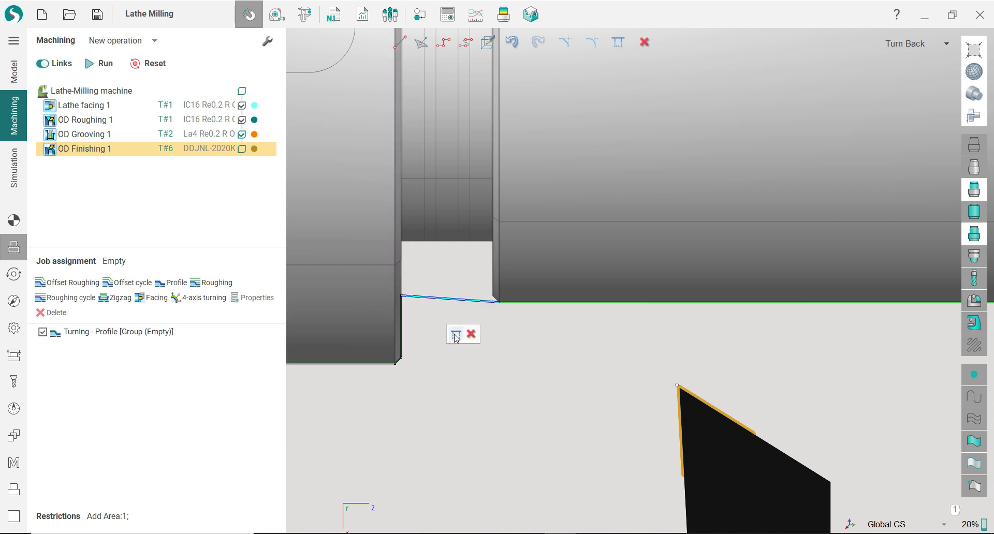
{"action": "scroll", "coordinate": [649, 324], "scroll_direction": "down", "scroll_amount": 2}
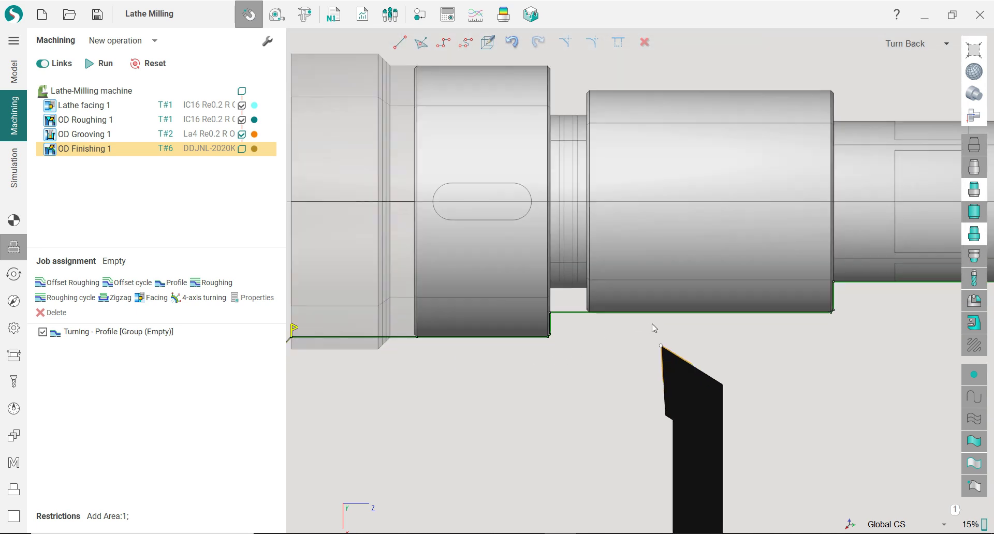
Remove the horizontal extension beyond the large collar from the end of the finishing profile.
{"action": "scroll", "coordinate": [465, 350], "scroll_direction": "down", "scroll_amount": 3}
{"action": "scroll", "coordinate": [441, 333], "scroll_direction": "up", "scroll_amount": 6}
{"action": "mouse_move", "coordinate": [441, 326]}
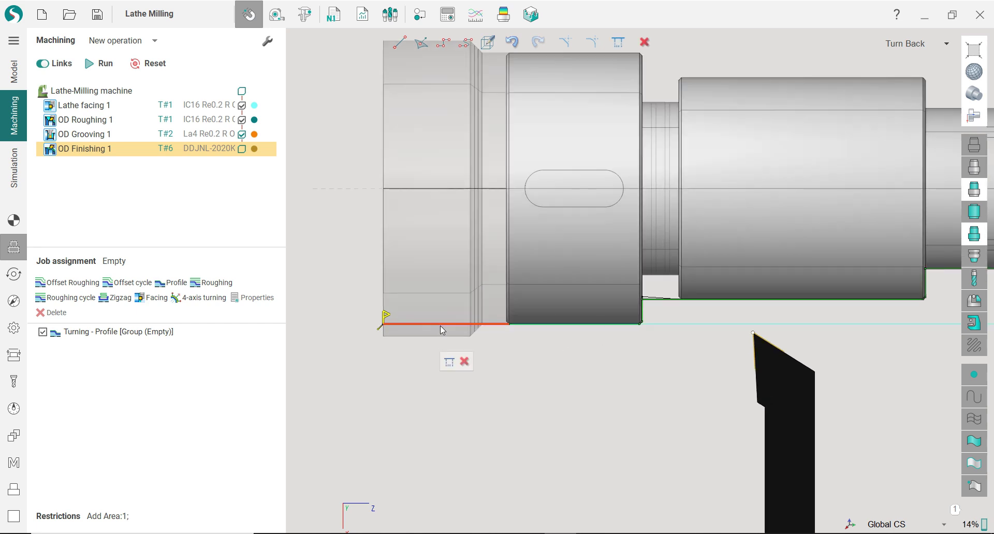
{"action": "left_click", "coordinate": [463, 362]}
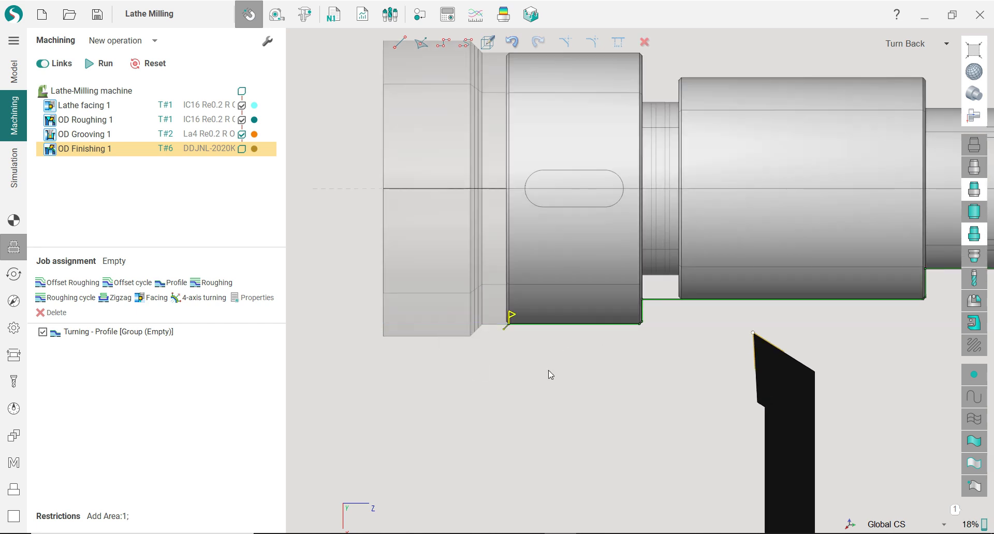
Extend the end of the finishing profile beyond the collar by setting its axial distance from the front face to 255.
{"action": "scroll", "coordinate": [517, 335], "scroll_direction": "up", "scroll_amount": 4}
{"action": "scroll", "coordinate": [479, 305], "scroll_direction": "up", "scroll_amount": 5}
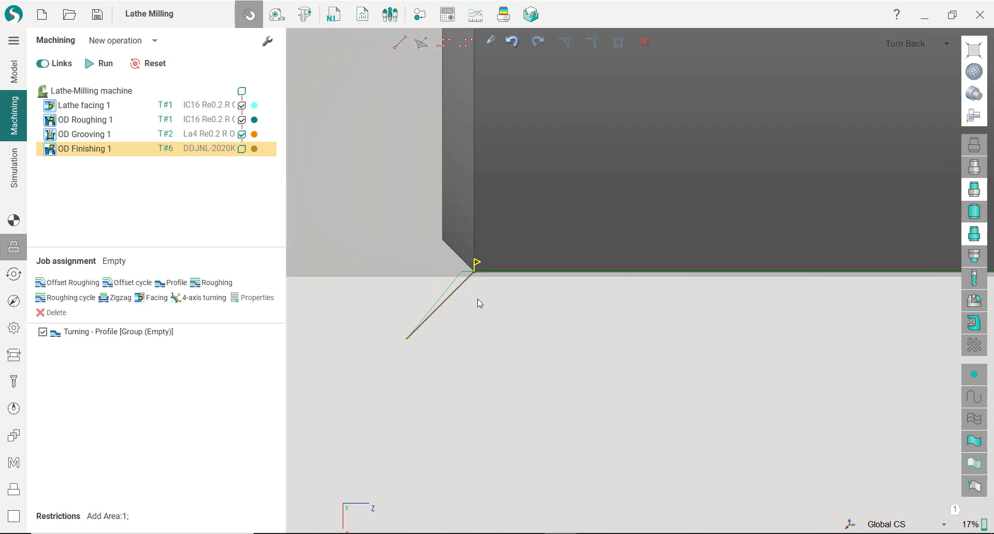
{"action": "scroll", "coordinate": [466, 315], "scroll_direction": "down", "scroll_amount": 6}
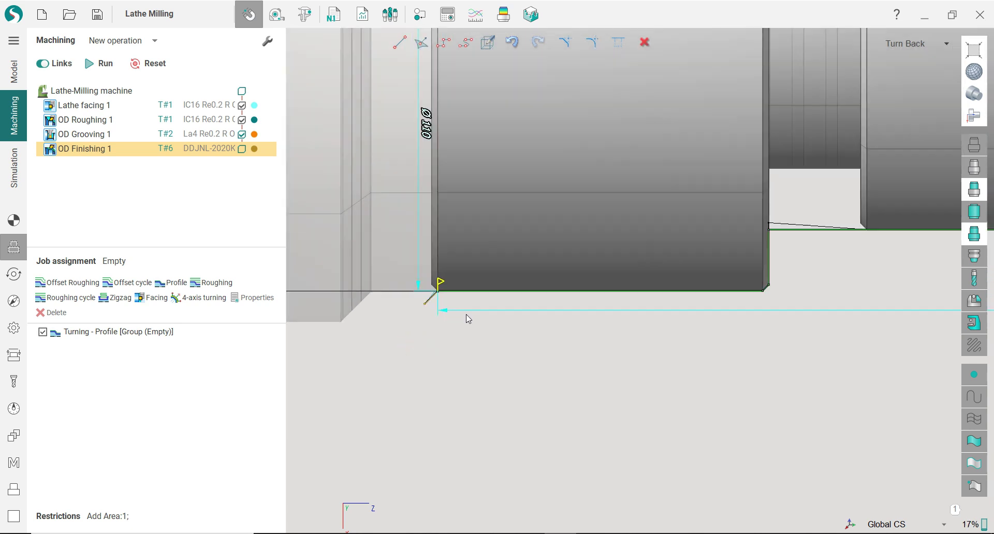
{"action": "scroll", "coordinate": [543, 333], "scroll_direction": "up", "scroll_amount": 2}
{"action": "double_click", "coordinate": [656, 308]}
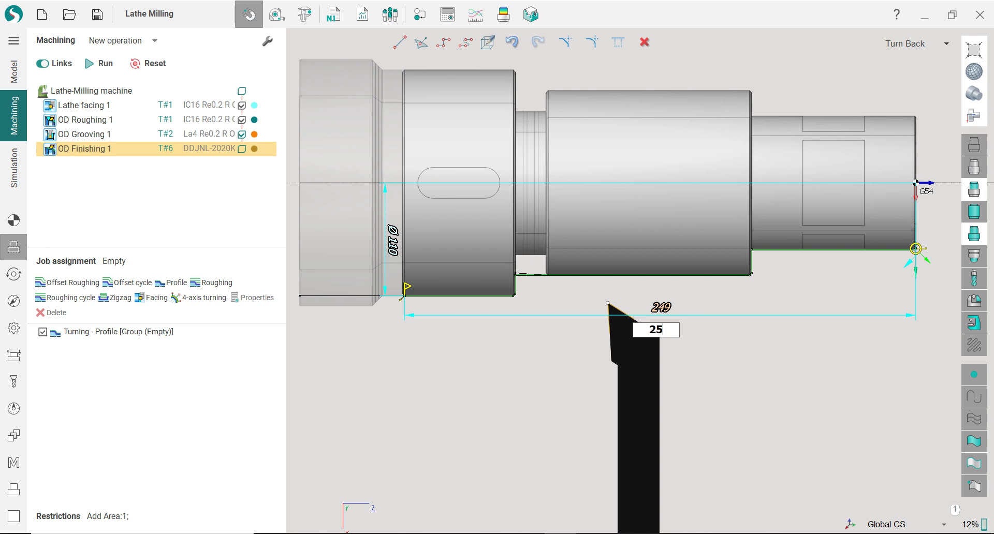
{"action": "key", "text": "Return"}
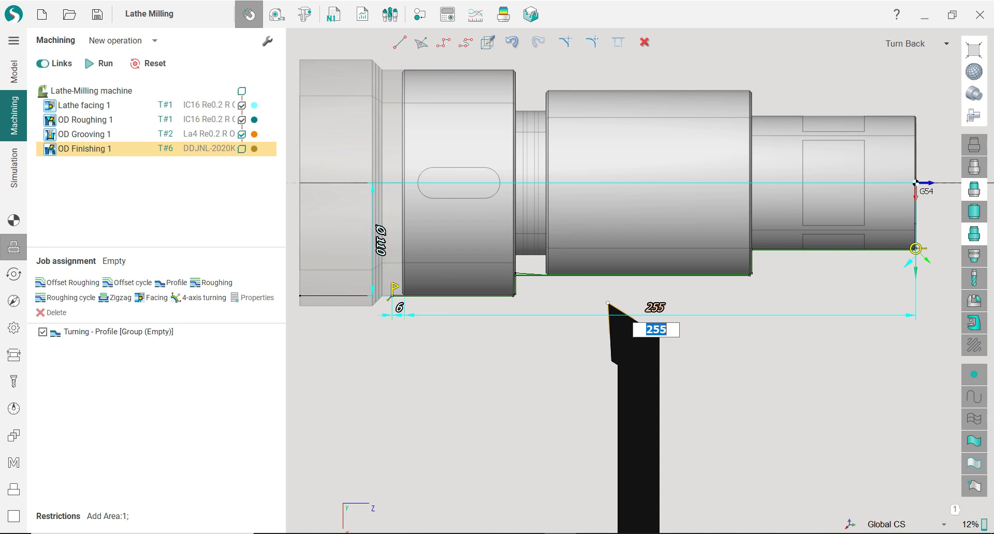
{"action": "key", "text": "Escape"}
Turn the retract line at the finishing profile's end to 90° and set its length to 50 mm.
{"action": "scroll", "coordinate": [392, 309], "scroll_direction": "up", "scroll_amount": 6}
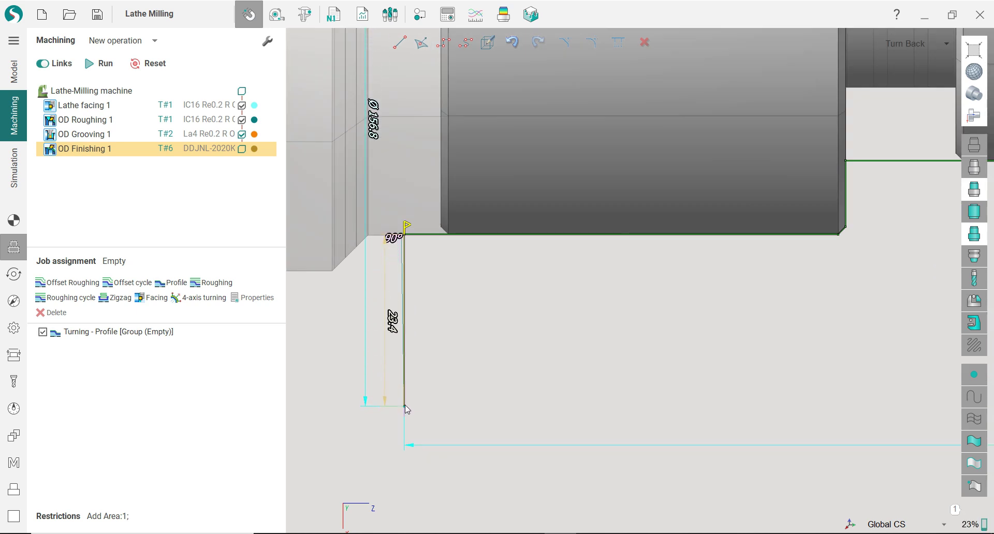
{"action": "left_click", "coordinate": [393, 319]}
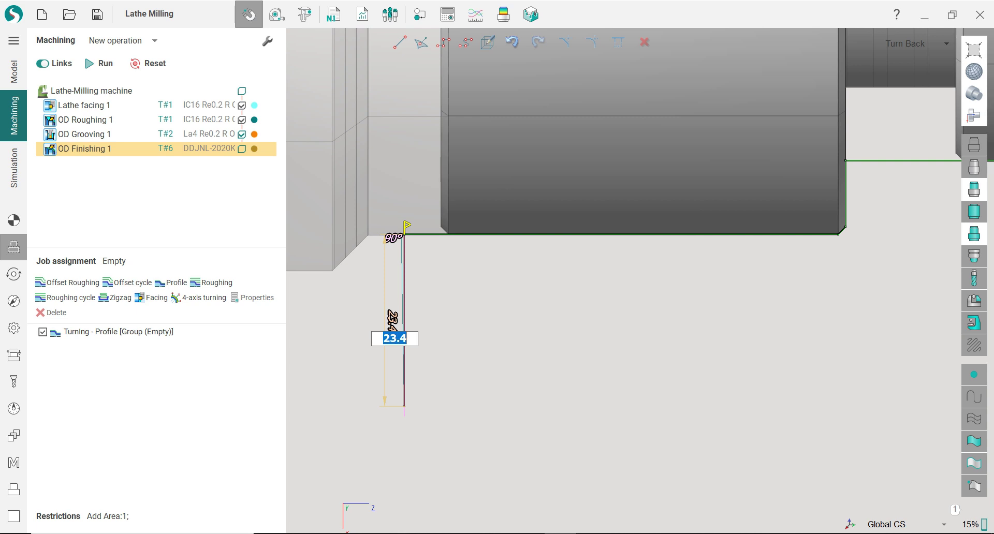
{"action": "type", "text": "50"}
{"action": "key", "text": "Return"}
{"action": "scroll", "coordinate": [507, 289], "scroll_direction": "down", "scroll_amount": 5}
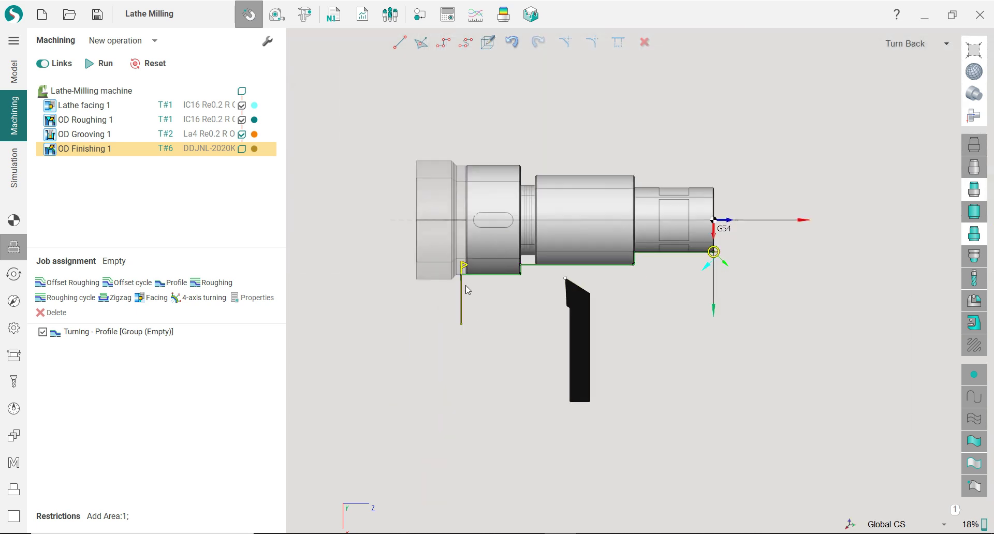
Set the length of the vertical retract line beside the collar to 30 mm.
{"action": "scroll", "coordinate": [498, 292], "scroll_direction": "up", "scroll_amount": 2}
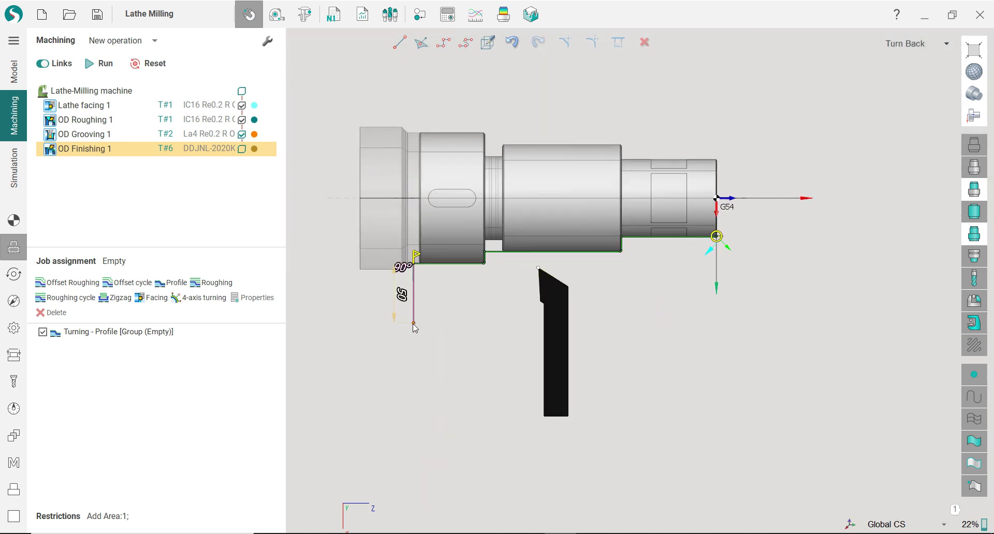
{"action": "left_click", "coordinate": [407, 301]}
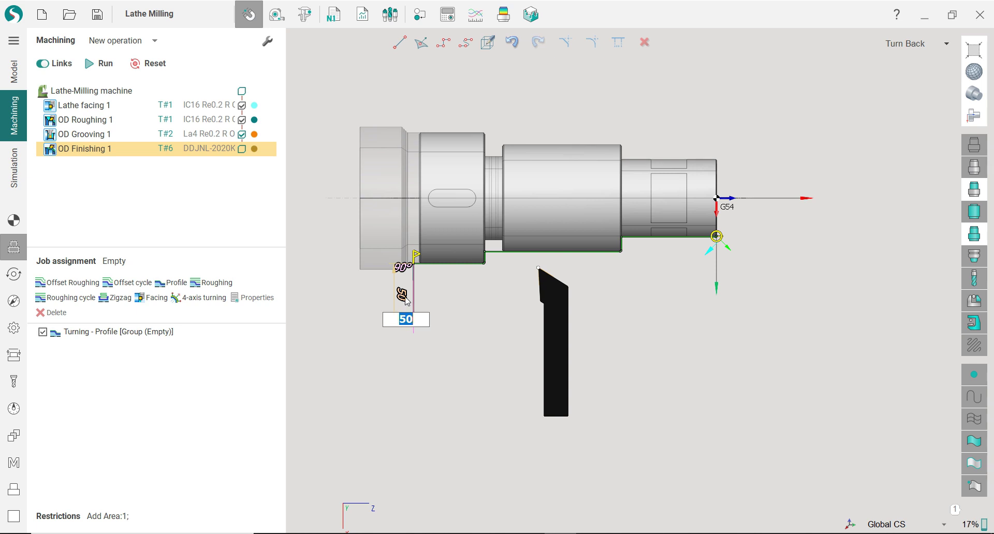
{"action": "type", "text": "30"}
{"action": "key", "text": "Return"}
{"action": "scroll", "coordinate": [630, 280], "scroll_direction": "up", "scroll_amount": 5}
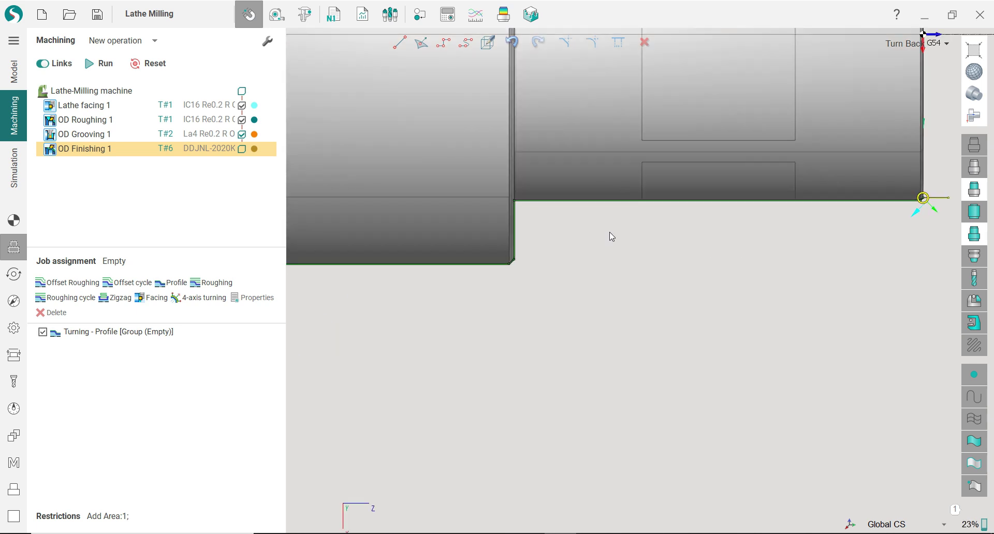
{"action": "scroll", "coordinate": [610, 231], "scroll_direction": "down", "scroll_amount": 5}
{"action": "scroll", "coordinate": [567, 249], "scroll_direction": "up", "scroll_amount": 3}
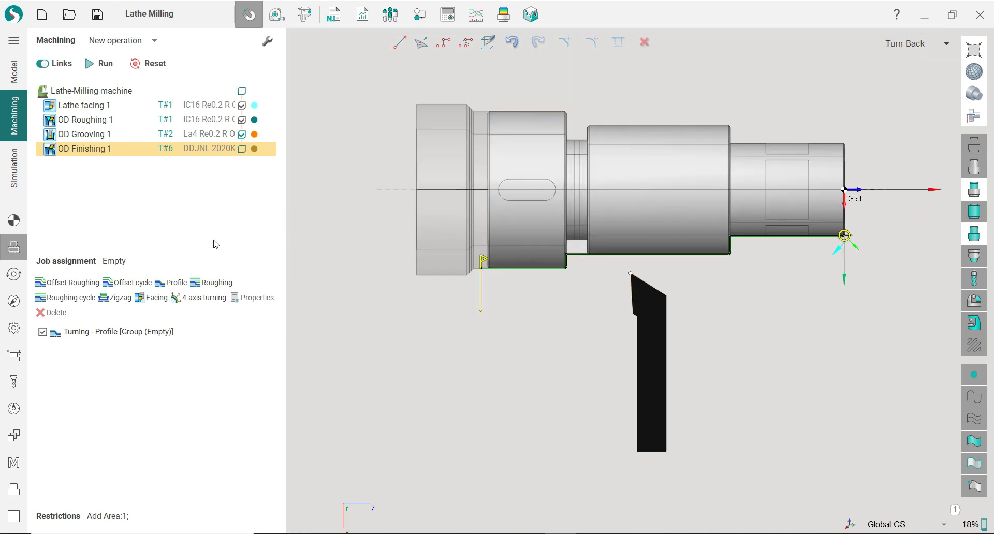
Review the cycle, general and links/leads settings of OD Finishing 1 and calculate its toolpath.
{"action": "left_click", "coordinate": [14, 274]}
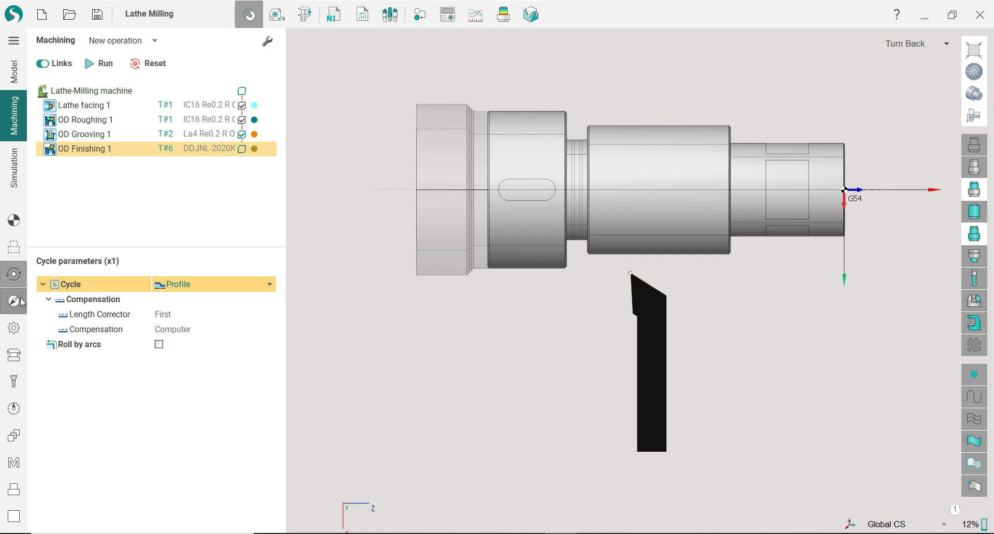
{"action": "left_click", "coordinate": [14, 302]}
{"action": "left_click", "coordinate": [20, 326]}
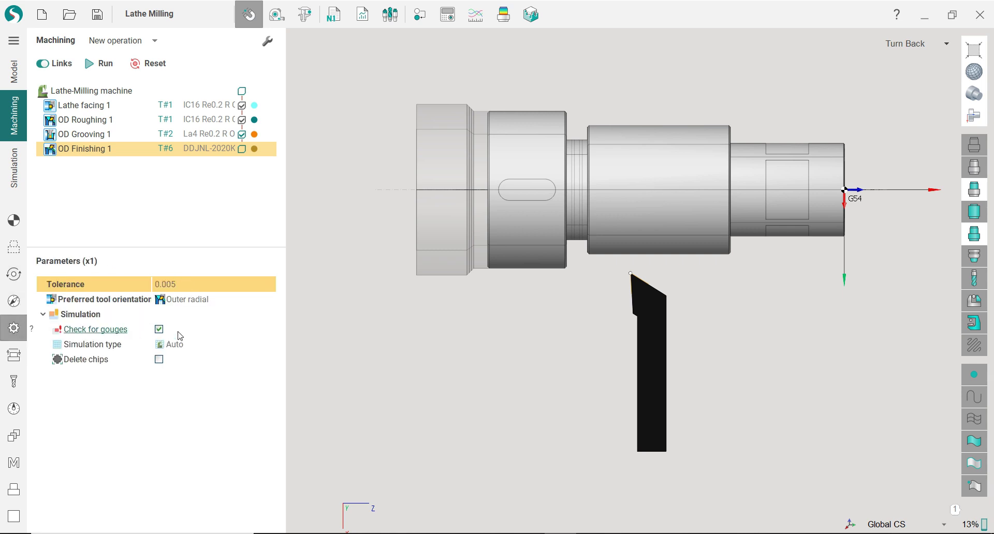
{"action": "left_click", "coordinate": [23, 359]}
{"action": "left_click", "coordinate": [104, 64]}
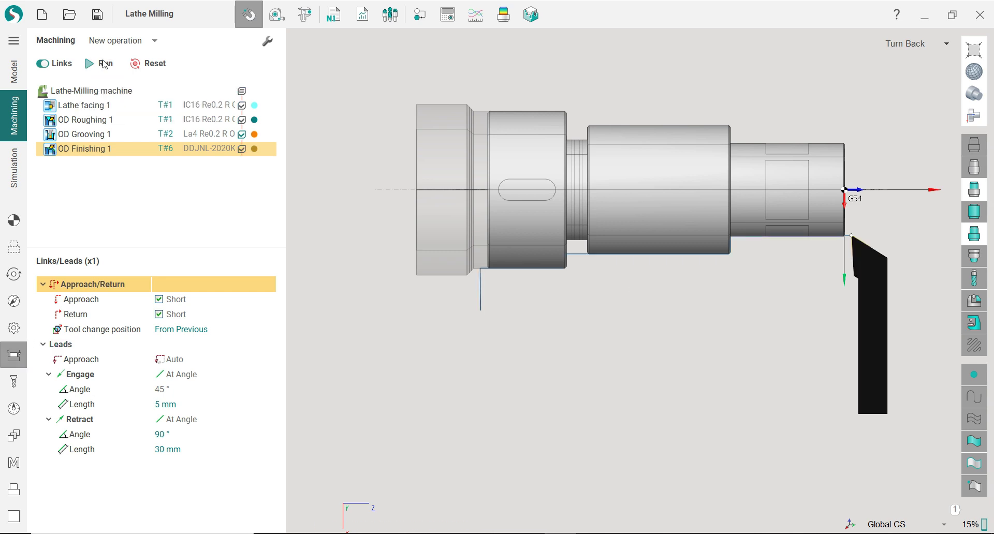
Change the display color of OD Finishing 1 to light cyan.
{"action": "left_click", "coordinate": [254, 149]}
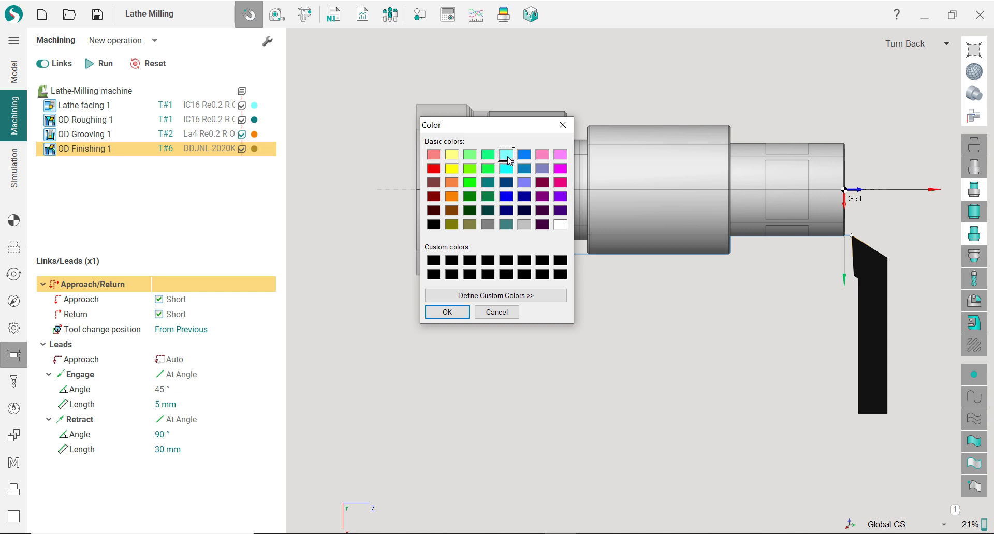
{"action": "left_click", "coordinate": [447, 312]}
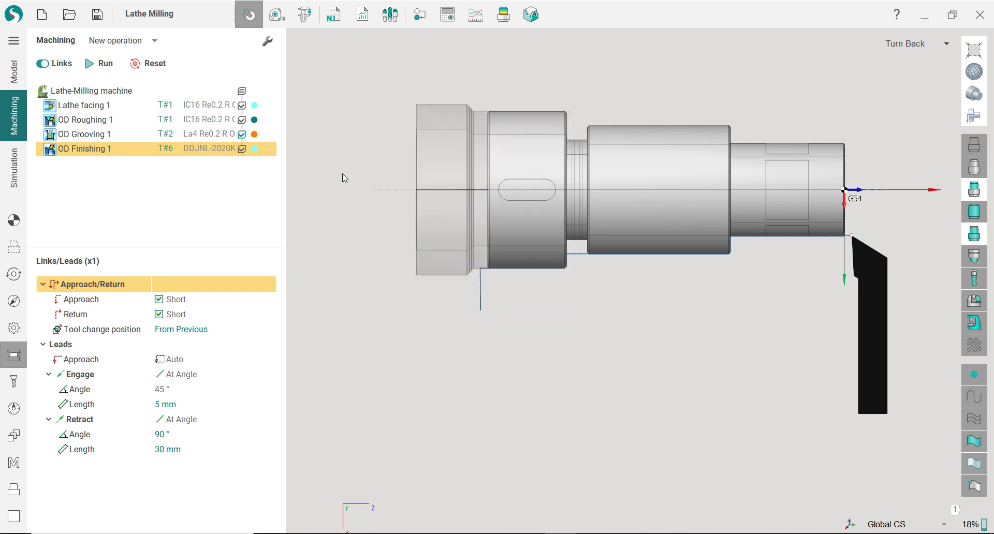
Simulate OD Finishing 1, raising the playback speed, and inspect where the finishing cut ends beyond the large collar.
{"action": "left_click", "coordinate": [16, 158]}
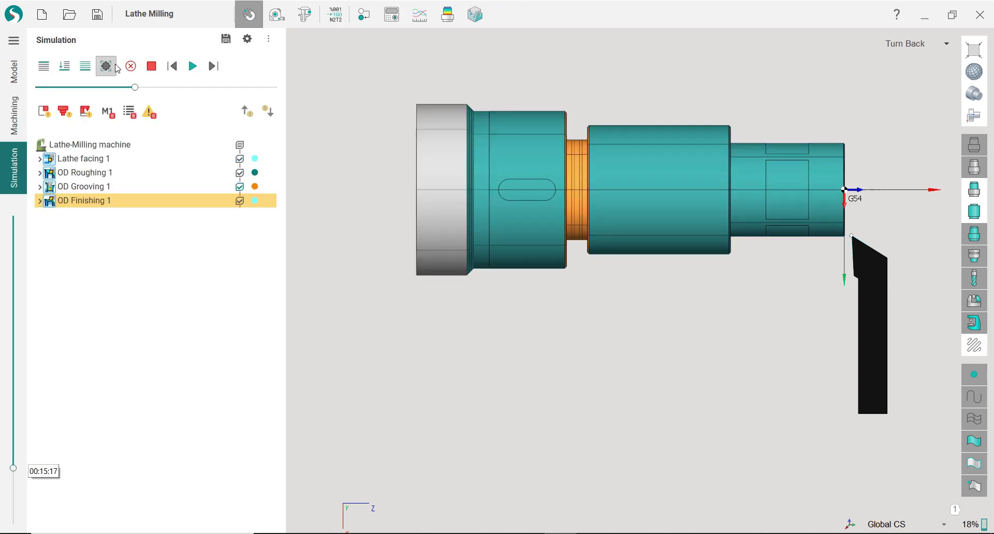
{"action": "left_click", "coordinate": [194, 69]}
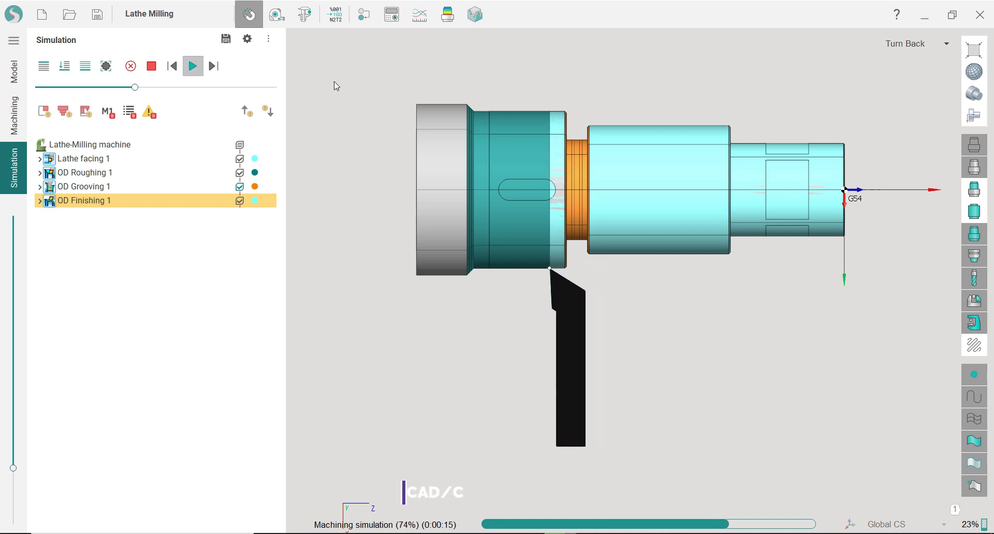
{"action": "left_click_drag", "start_coordinate": [138, 88], "coordinate": [166, 88]}
{"action": "scroll", "coordinate": [554, 274], "scroll_direction": "up", "scroll_amount": 5}
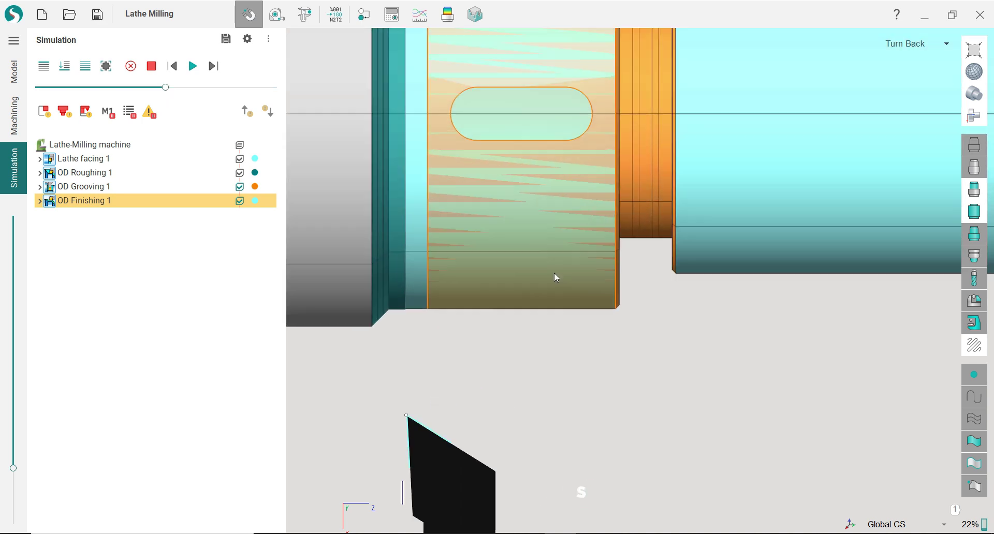
{"action": "scroll", "coordinate": [449, 310], "scroll_direction": "up", "scroll_amount": 3}
{"action": "scroll", "coordinate": [383, 310], "scroll_direction": "up", "scroll_amount": 2}
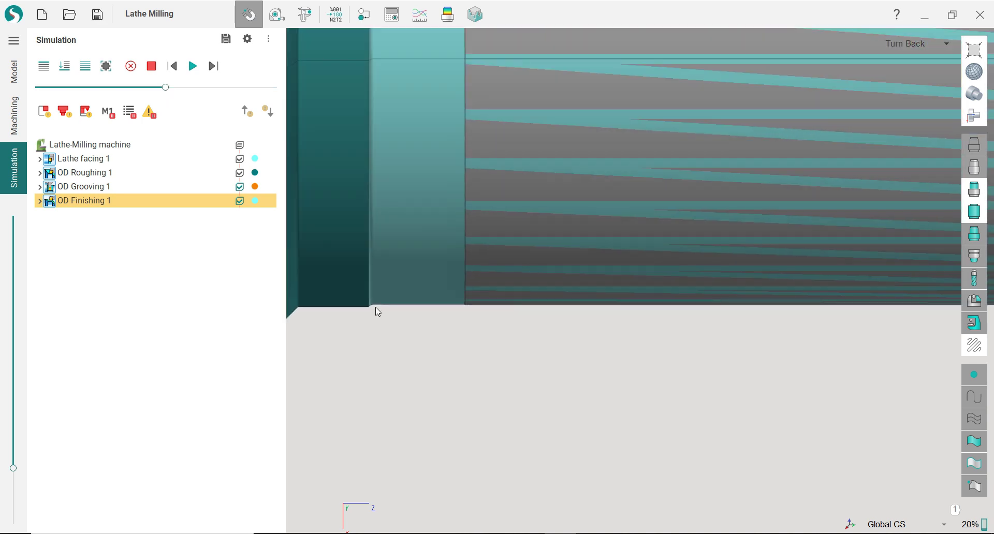
{"action": "scroll", "coordinate": [374, 307], "scroll_direction": "down", "scroll_amount": 6}
{"action": "scroll", "coordinate": [469, 300], "scroll_direction": "down", "scroll_amount": 4}
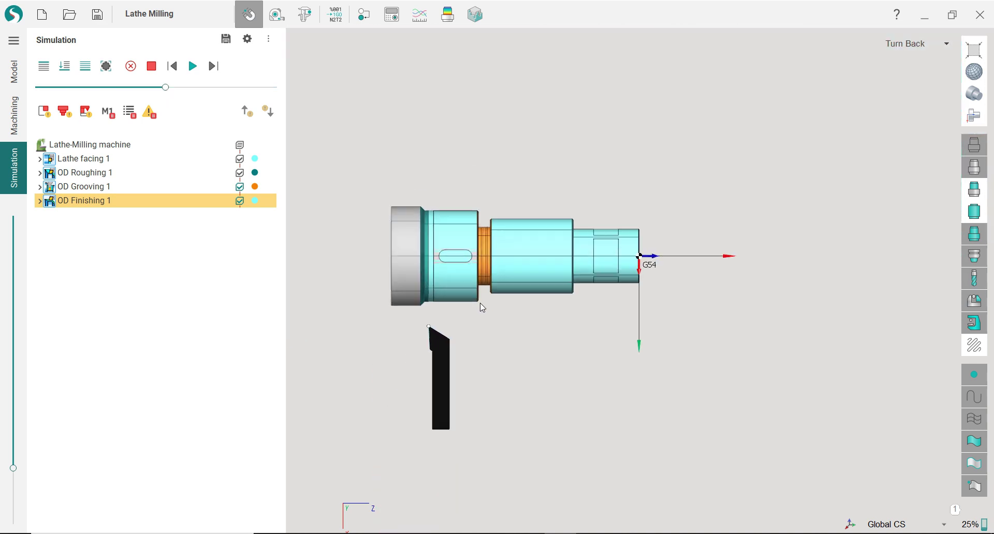
Compare the machined workpiece with the part using the deviation color map, checking it from several angles, and turn the map off.
{"action": "left_click", "coordinate": [444, 24]}
{"action": "scroll", "coordinate": [514, 201], "scroll_direction": "up", "scroll_amount": 3}
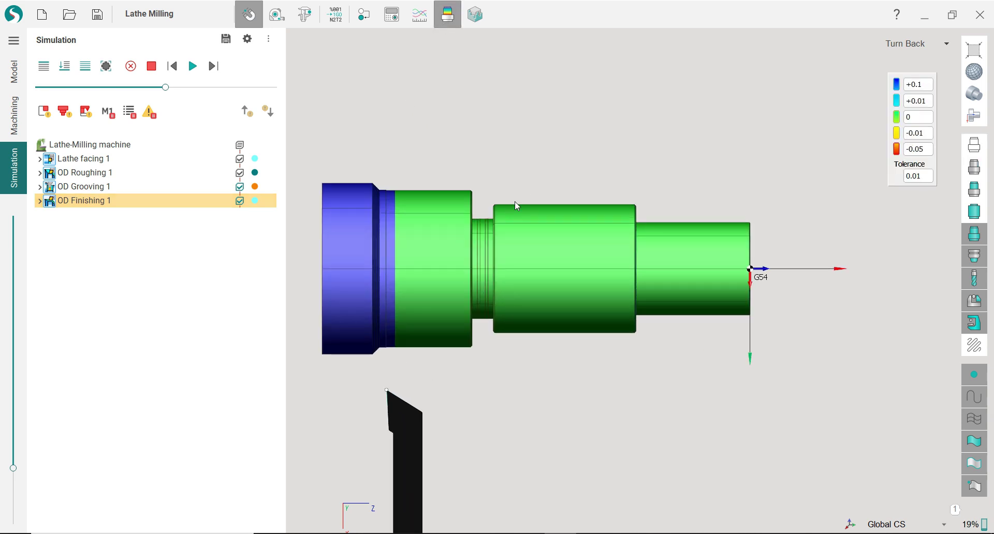
{"action": "middle_click_drag", "start_coordinate": [515, 201], "coordinate": [472, 76]}
{"action": "left_click", "coordinate": [448, 16]}
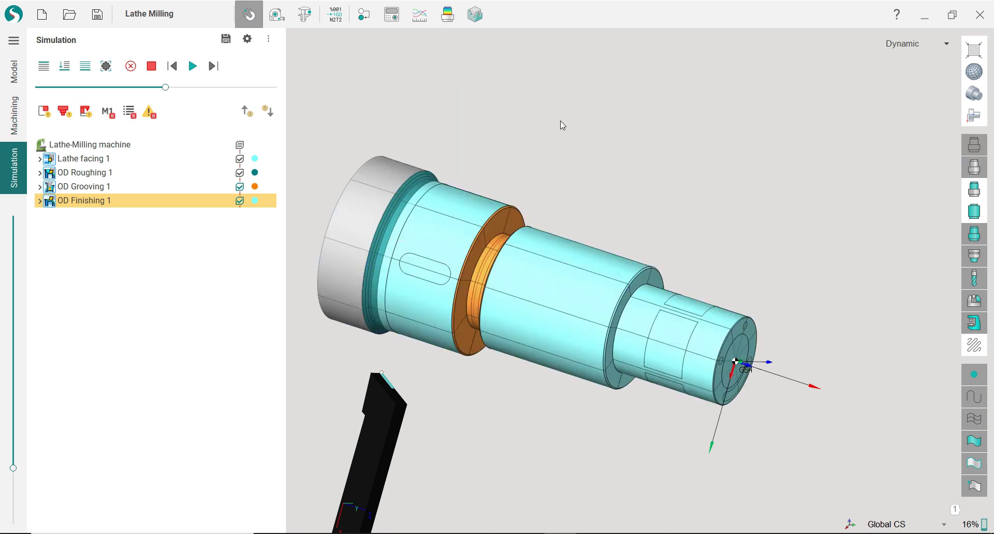
{"action": "left_click", "coordinate": [977, 120]}
{"action": "left_click", "coordinate": [939, 139]}
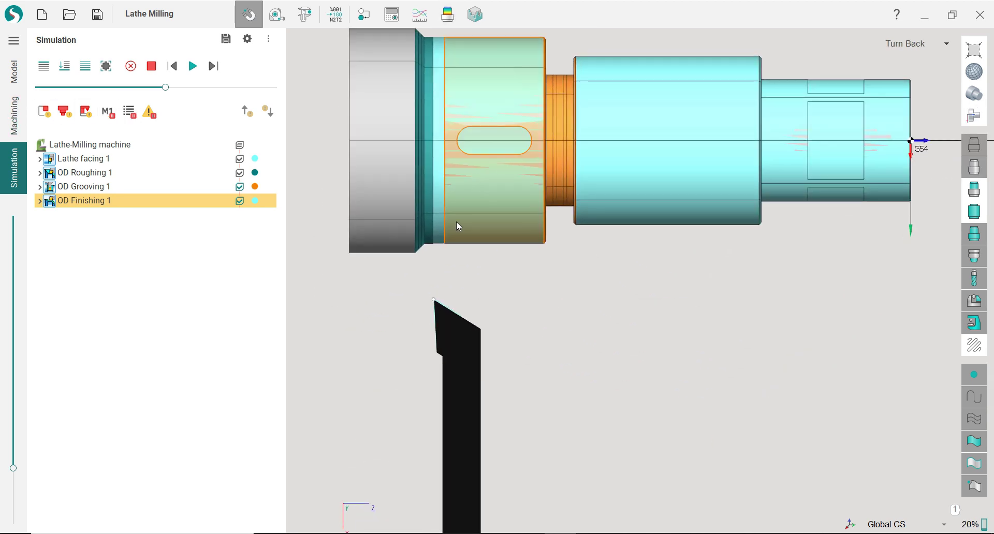
{"action": "scroll", "coordinate": [540, 159], "scroll_direction": "up", "scroll_amount": 1}
Return to the machining setup, show the complete part model and hide the remaining workpiece.
{"action": "left_click", "coordinate": [15, 114]}
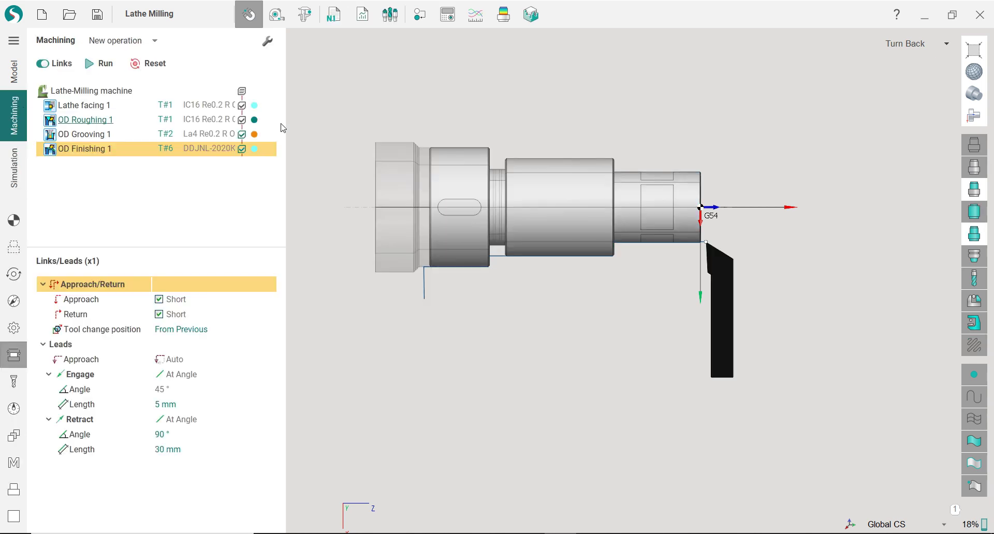
{"action": "scroll", "coordinate": [723, 160], "scroll_direction": "up", "scroll_amount": 2}
{"action": "middle_click_drag", "start_coordinate": [669, 192], "coordinate": [717, 192]}
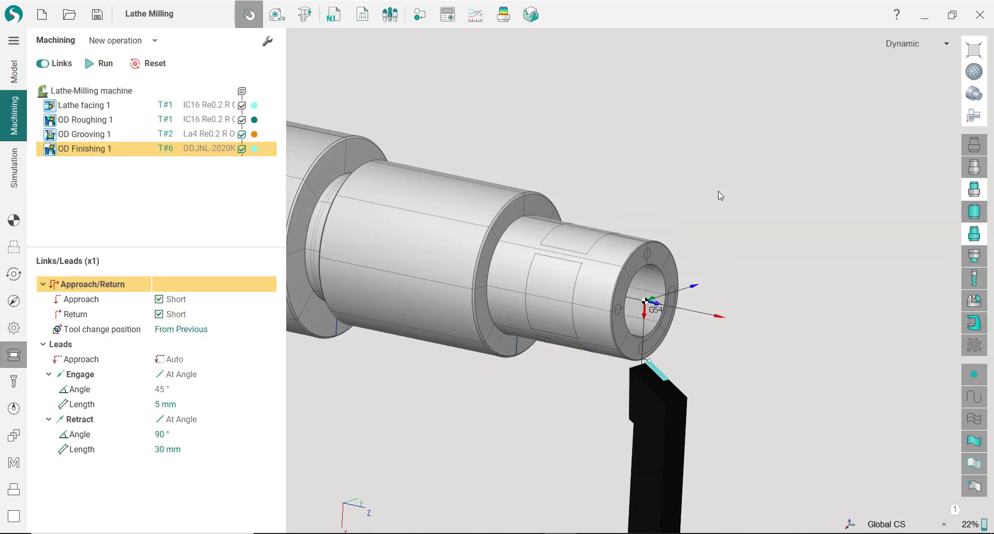
{"action": "left_click", "coordinate": [970, 166]}
{"action": "scroll", "coordinate": [776, 158], "scroll_direction": "down", "scroll_amount": 4}
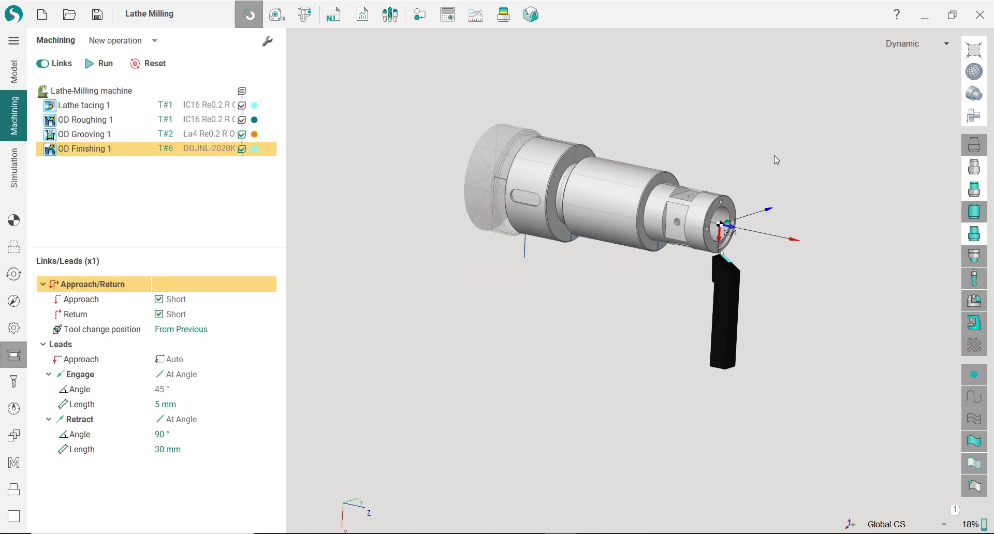
{"action": "middle_click_drag", "start_coordinate": [713, 141], "coordinate": [711, 164]}
{"action": "left_click", "coordinate": [974, 214]}
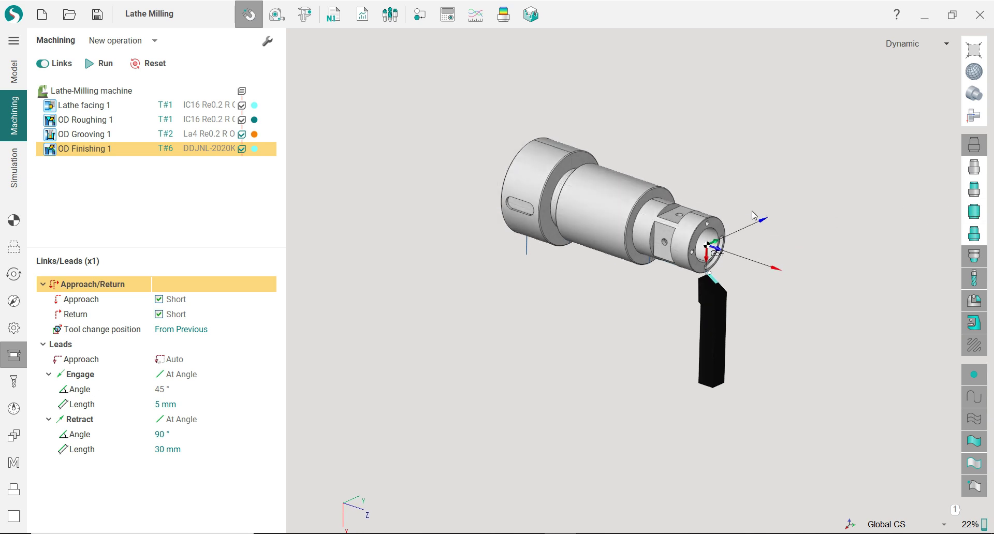
{"action": "scroll", "coordinate": [751, 210], "scroll_direction": "up", "scroll_amount": 3}
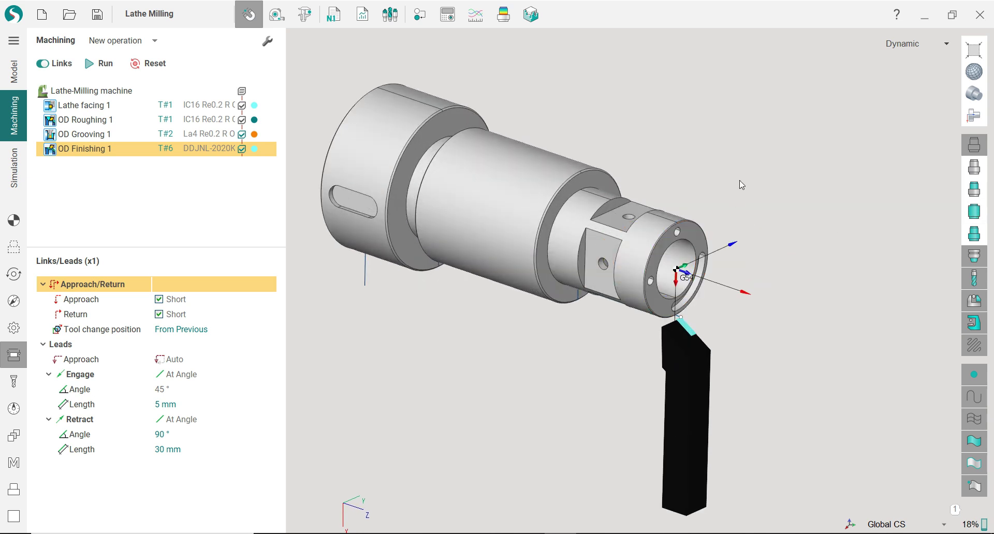
Examine the shaft's front end and its central bore, selecting the bore face and clearing the selection.
{"action": "middle_click_drag", "start_coordinate": [694, 185], "coordinate": [683, 204]}
{"action": "scroll", "coordinate": [683, 204], "scroll_direction": "down", "scroll_amount": 2}
{"action": "scroll", "coordinate": [686, 233], "scroll_direction": "up", "scroll_amount": 2}
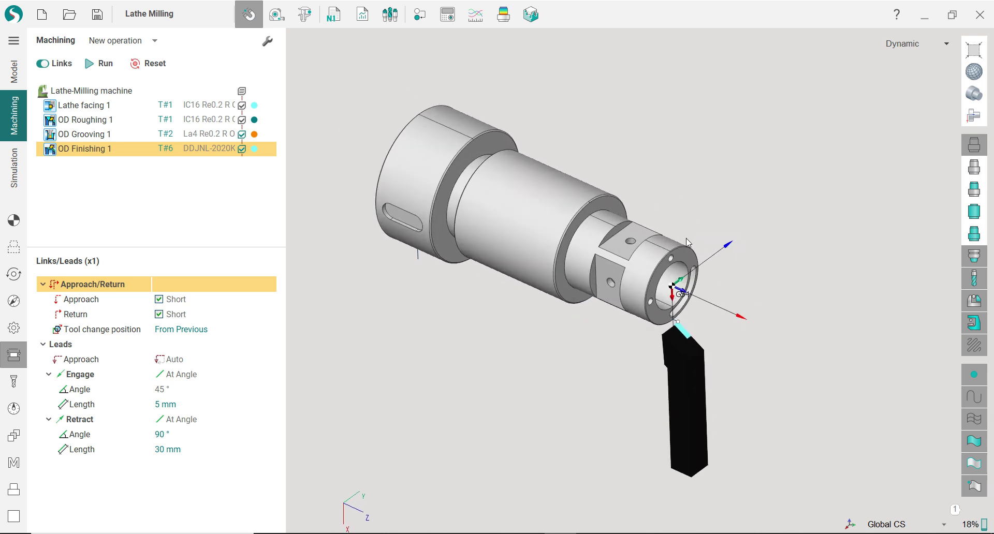
{"action": "scroll", "coordinate": [693, 191], "scroll_direction": "down", "scroll_amount": 2}
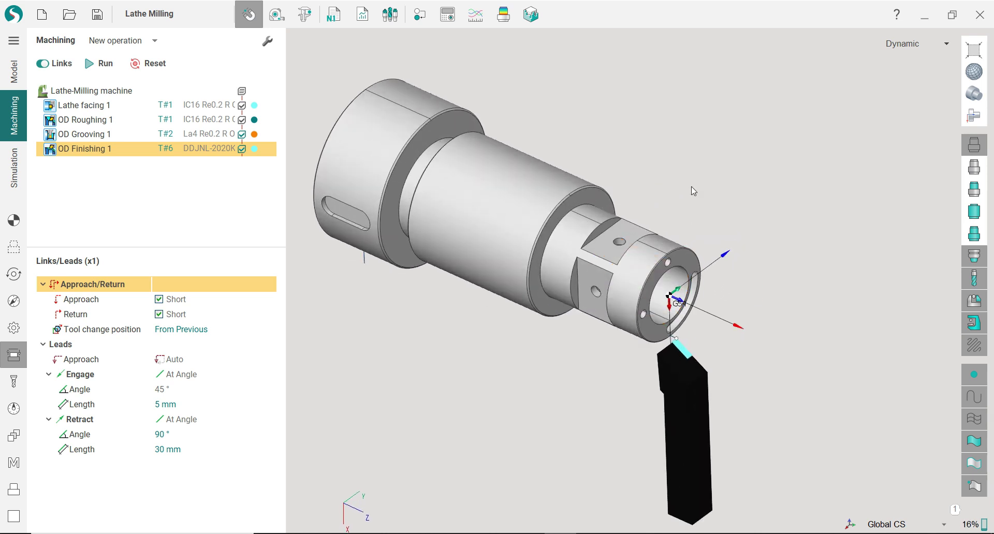
{"action": "left_click", "coordinate": [667, 282]}
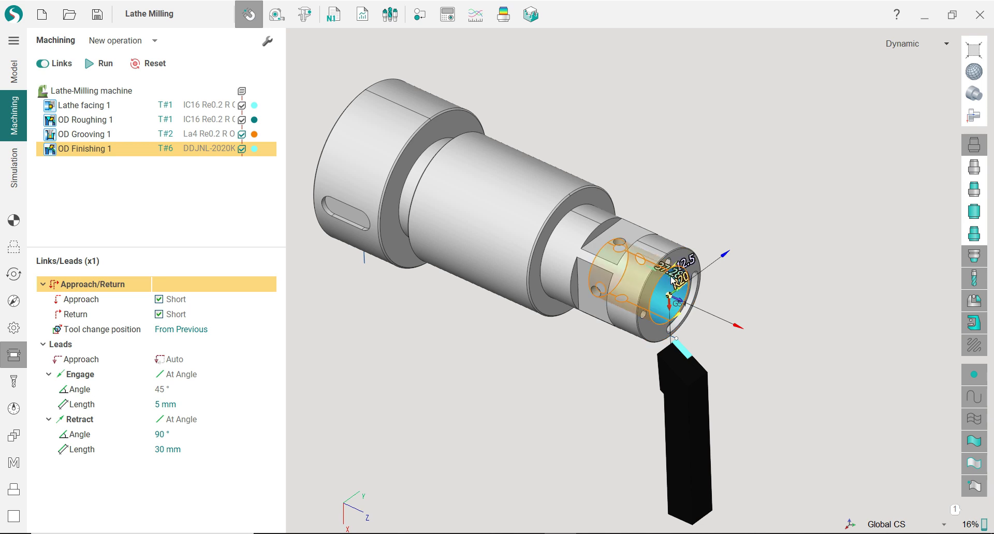
{"action": "left_click", "coordinate": [709, 184]}
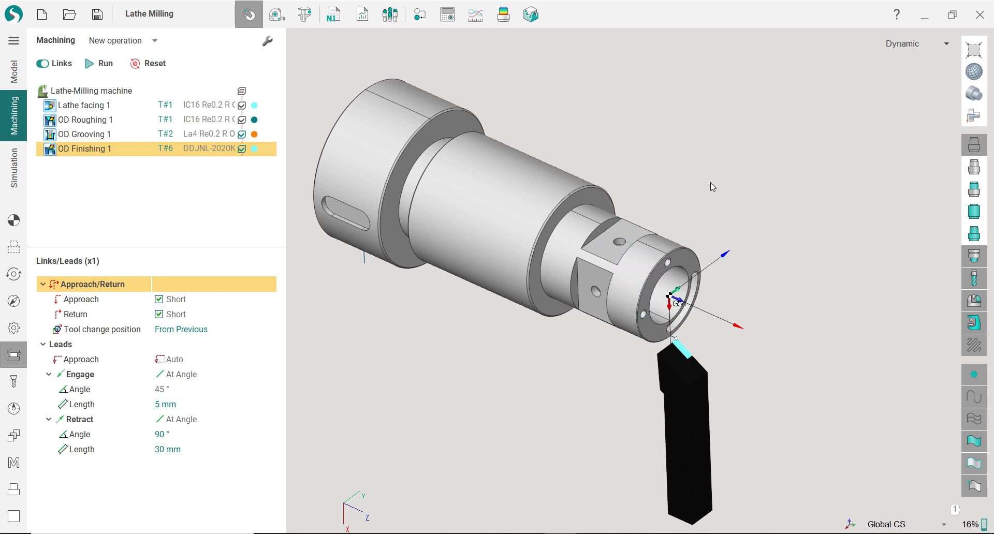
Add a Lathe hole machining operation and show the shaft in the Back view.
{"action": "scroll", "coordinate": [712, 186], "scroll_direction": "up", "scroll_amount": 2}
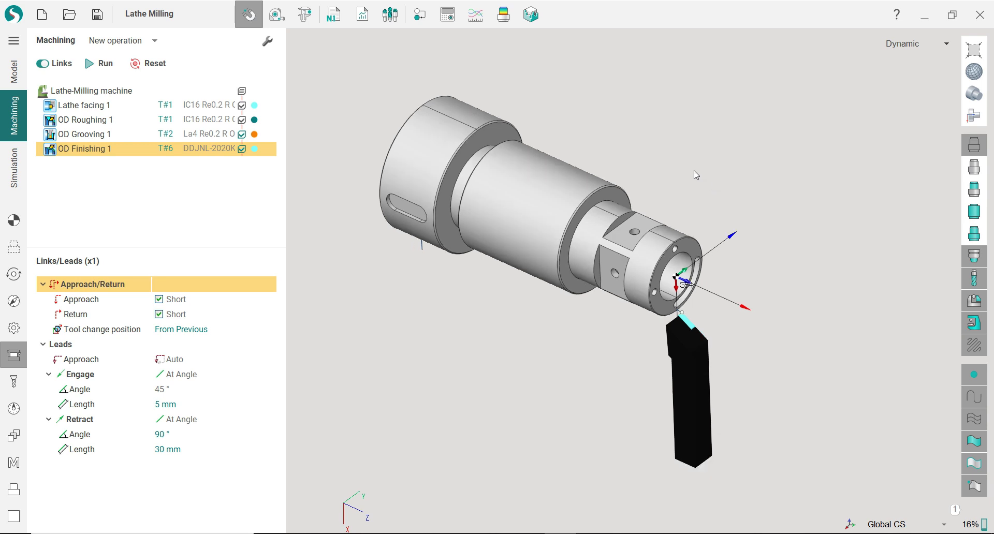
{"action": "left_click", "coordinate": [157, 47]}
{"action": "mouse_move", "coordinate": [159, 75]}
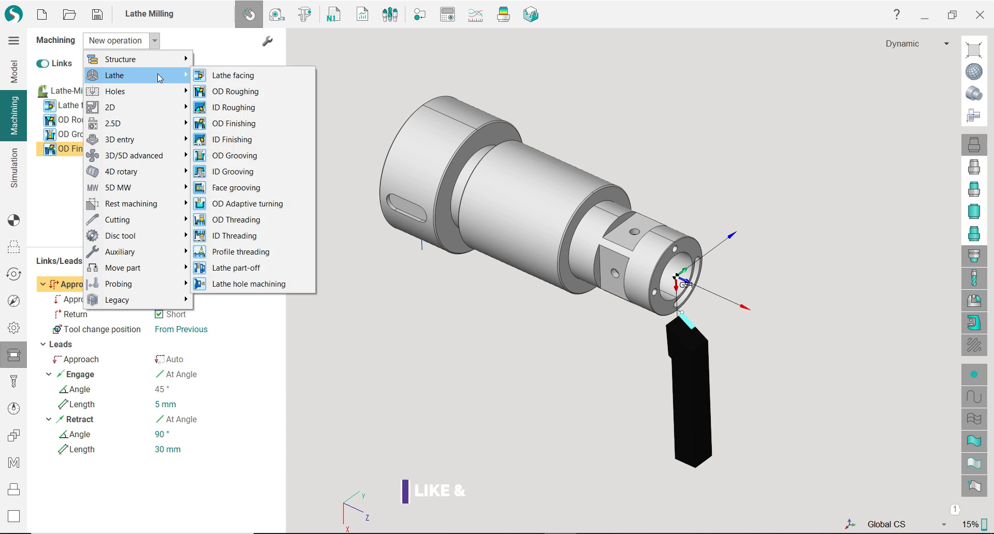
{"action": "mouse_move", "coordinate": [162, 92]}
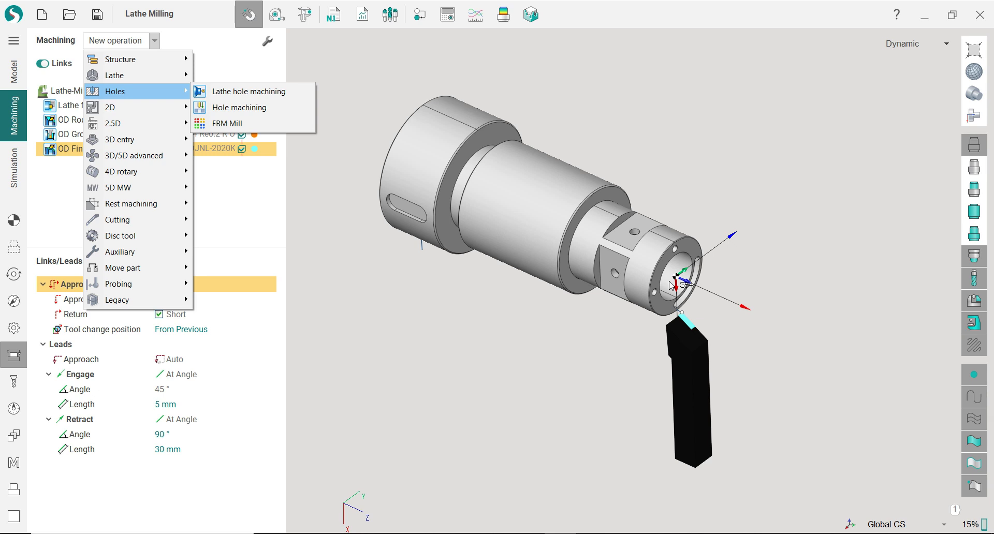
{"action": "left_click", "coordinate": [276, 96]}
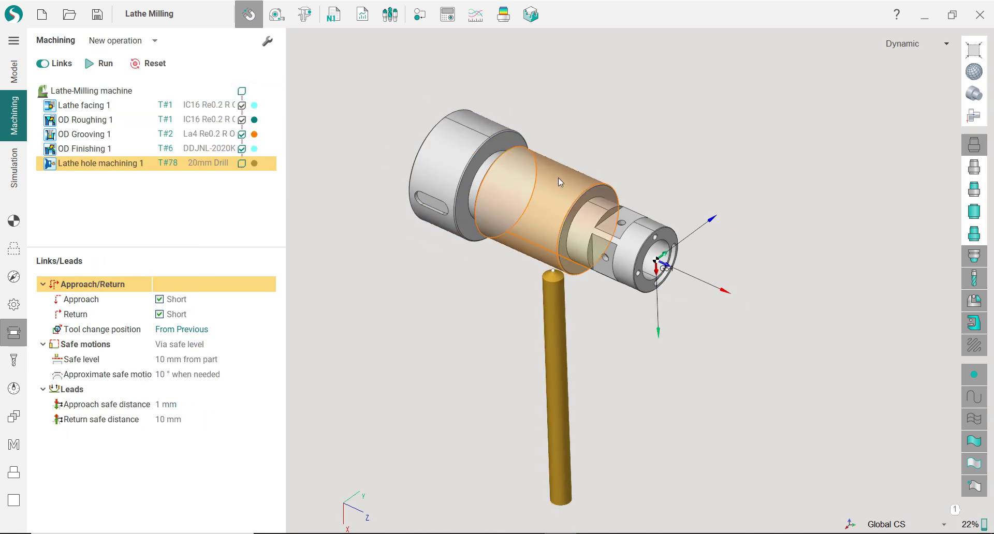
{"action": "scroll", "coordinate": [659, 150], "scroll_direction": "down", "scroll_amount": 2}
{"action": "left_click", "coordinate": [973, 143]}
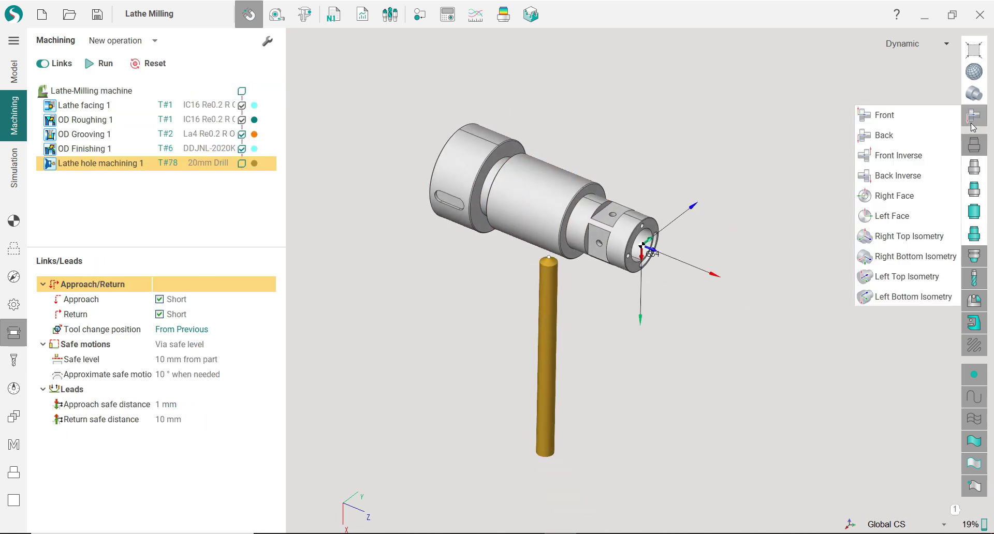
{"action": "left_click", "coordinate": [921, 135]}
{"action": "scroll", "coordinate": [654, 222], "scroll_direction": "down", "scroll_amount": 2}
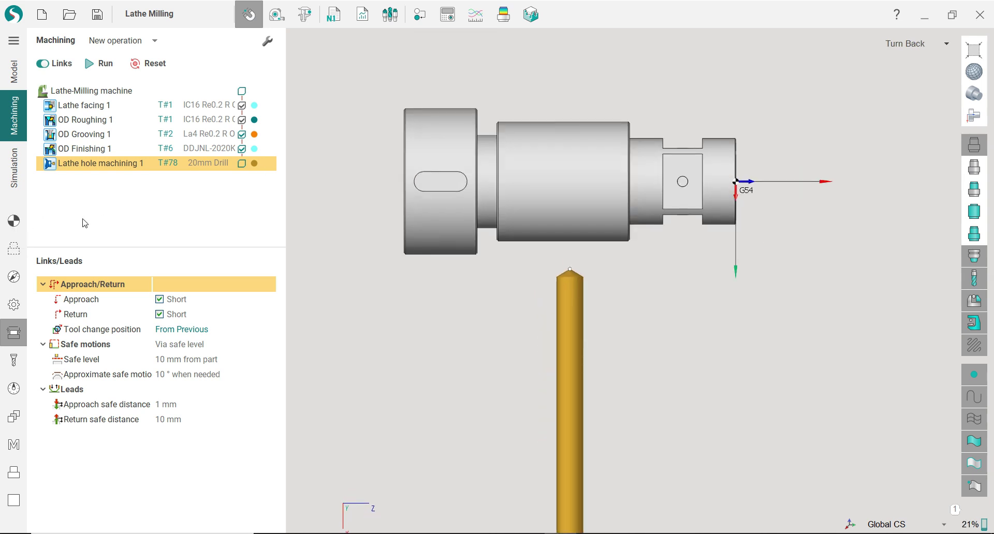
Change the display color of the lathe hole machining operation to blue.
{"action": "left_click", "coordinate": [254, 163]}
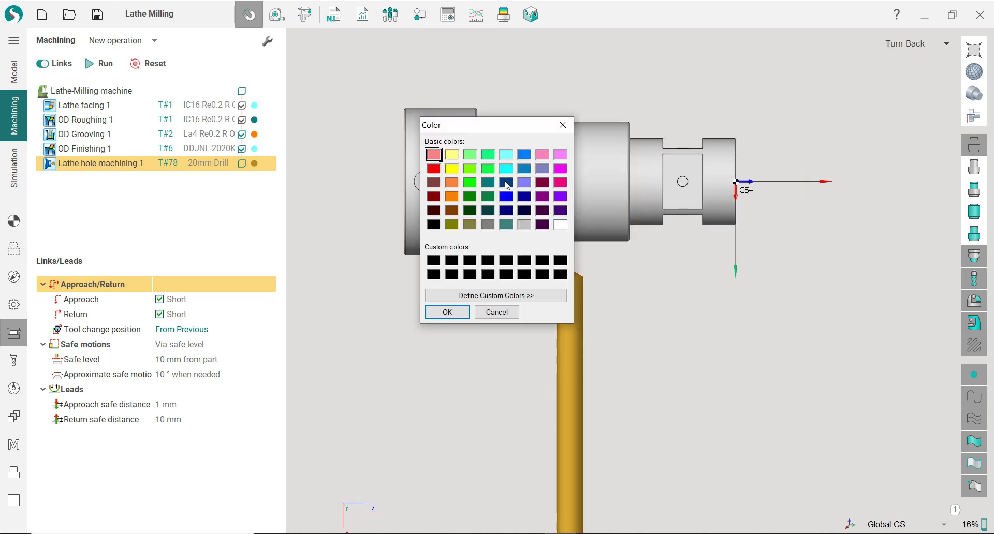
{"action": "left_click", "coordinate": [524, 155]}
{"action": "left_click", "coordinate": [455, 313]}
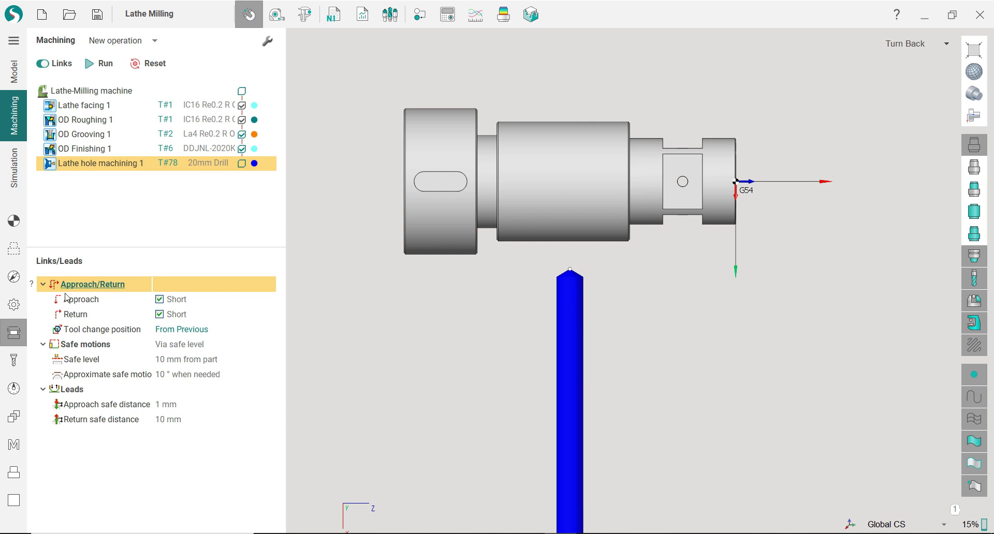
Set the hole machining operation's tool connector to 3 - Axial lathe tool.
{"action": "left_click", "coordinate": [17, 227]}
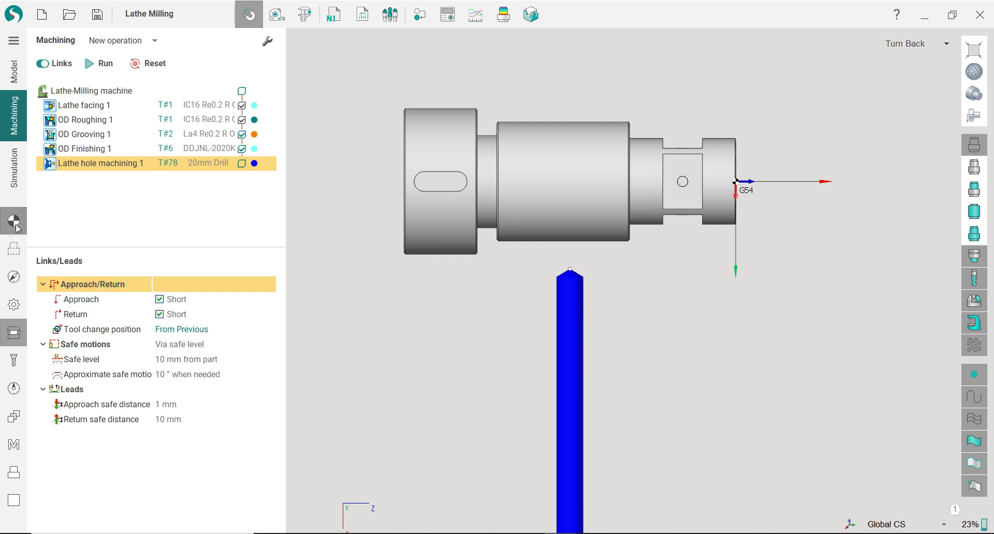
{"action": "left_click", "coordinate": [179, 319]}
{"action": "left_click", "coordinate": [179, 318]}
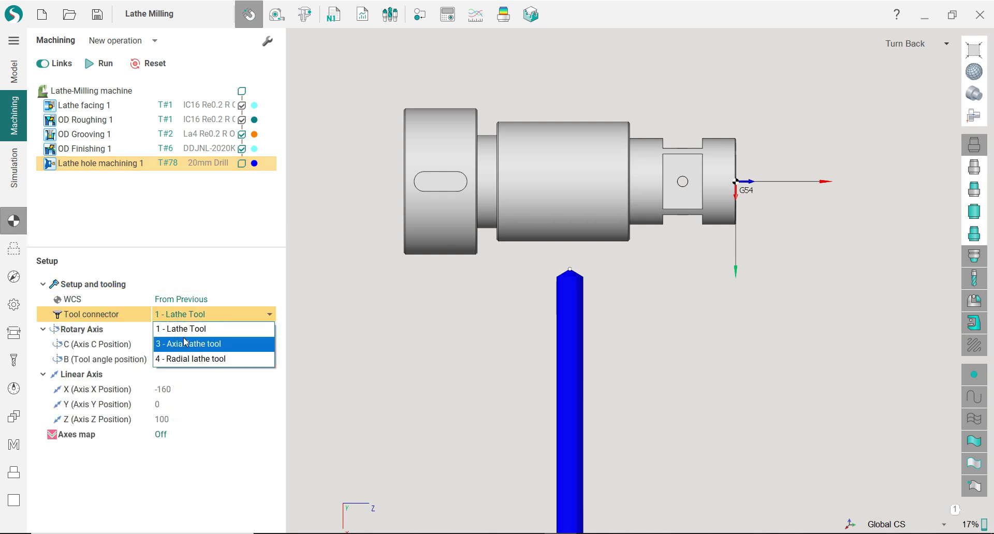
{"action": "left_click", "coordinate": [182, 344]}
{"action": "scroll", "coordinate": [383, 325], "scroll_direction": "down", "scroll_amount": 2}
{"action": "scroll", "coordinate": [448, 234], "scroll_direction": "up", "scroll_amount": 1}
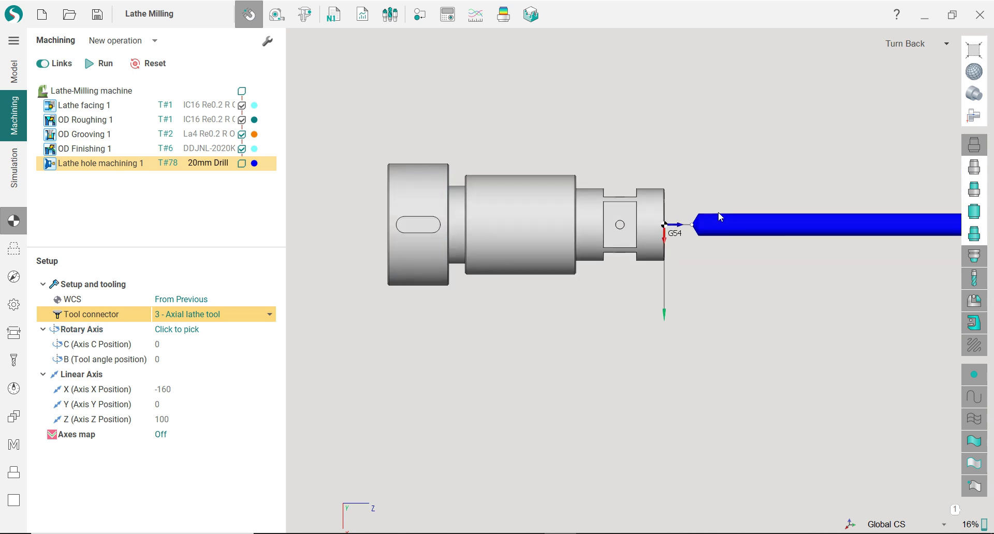
Delete the default hole from the hole machining operation's job assignment.
{"action": "left_click", "coordinate": [20, 260]}
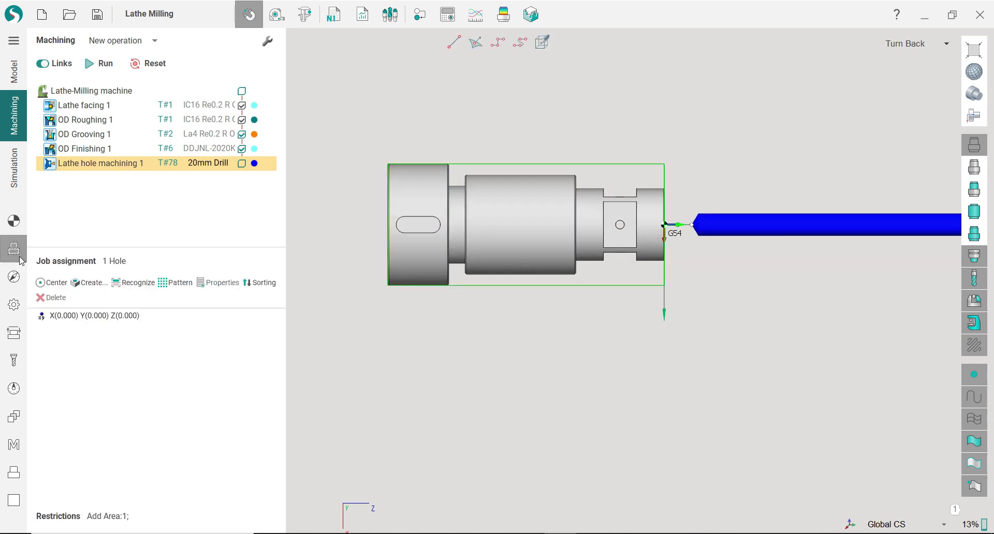
{"action": "left_click", "coordinate": [87, 317]}
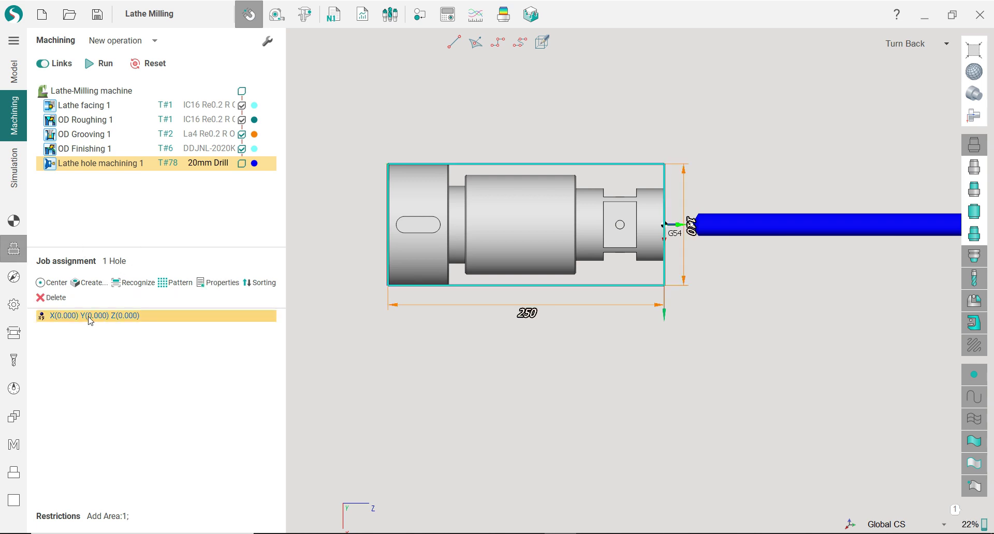
{"action": "left_click", "coordinate": [61, 298]}
Select the shaft's front bore face and create a 20 mm diameter hole centered at X0, Y0, Z0.
{"action": "middle_click_drag", "start_coordinate": [681, 291], "coordinate": [581, 276]}
{"action": "left_click", "coordinate": [603, 245]}
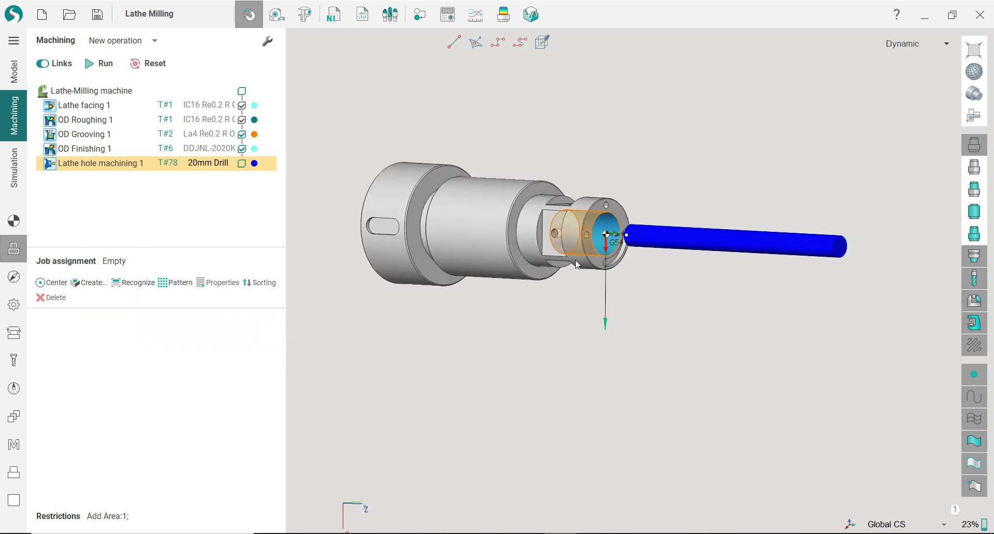
{"action": "left_click", "coordinate": [89, 282]}
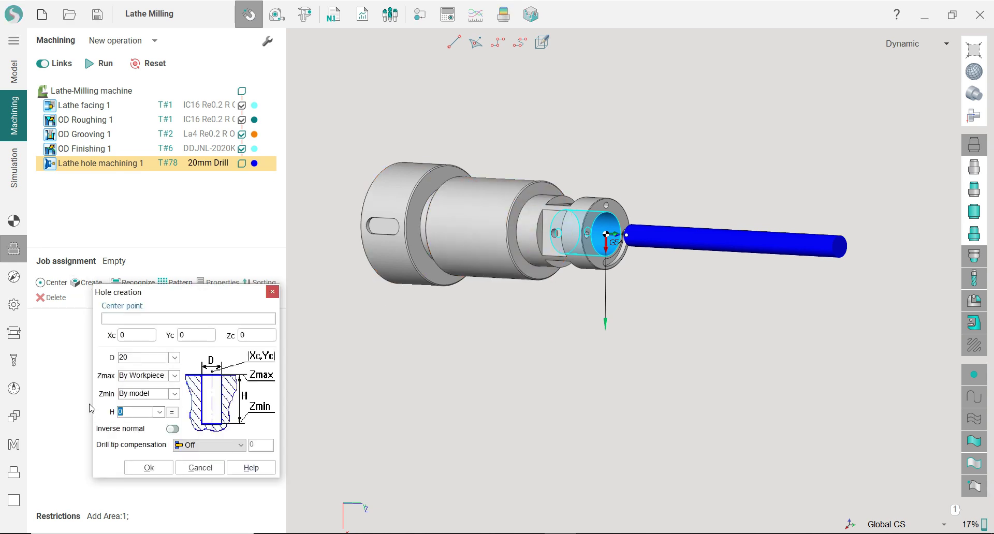
{"action": "left_click", "coordinate": [149, 468]}
{"action": "left_click", "coordinate": [121, 320]}
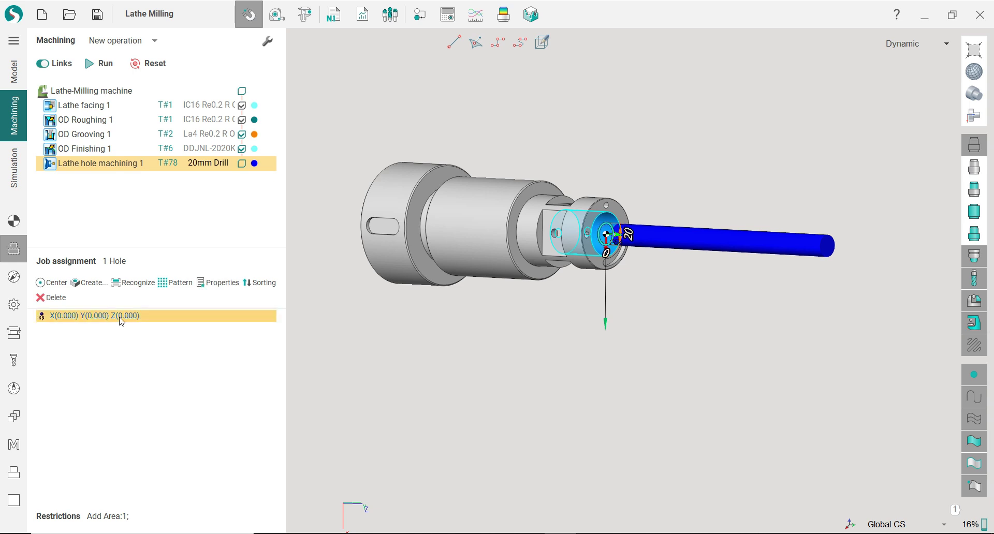
{"action": "left_click", "coordinate": [616, 170]}
Show the shaft in the Back view as a 1/2 section to expose the bore.
{"action": "left_click", "coordinate": [973, 115]}
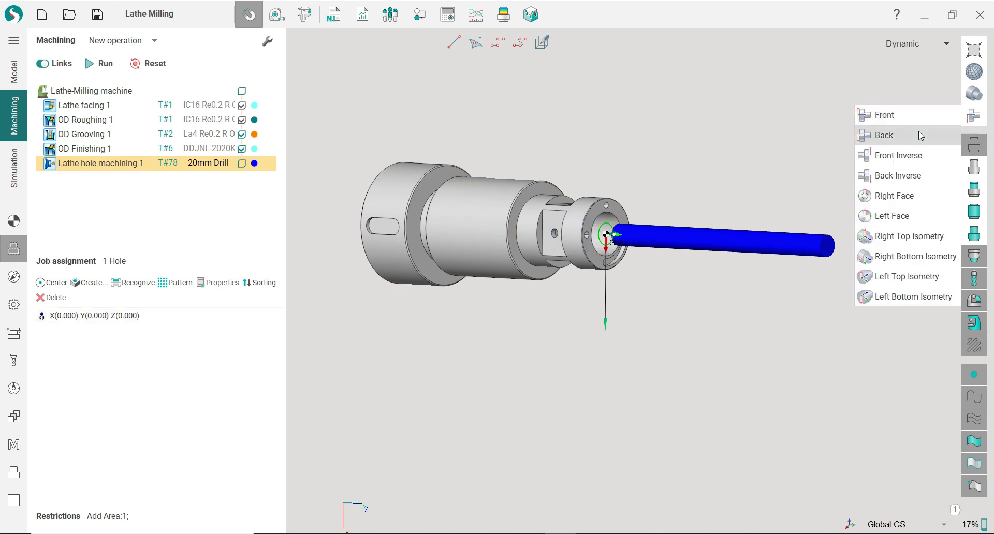
{"action": "left_click", "coordinate": [919, 134]}
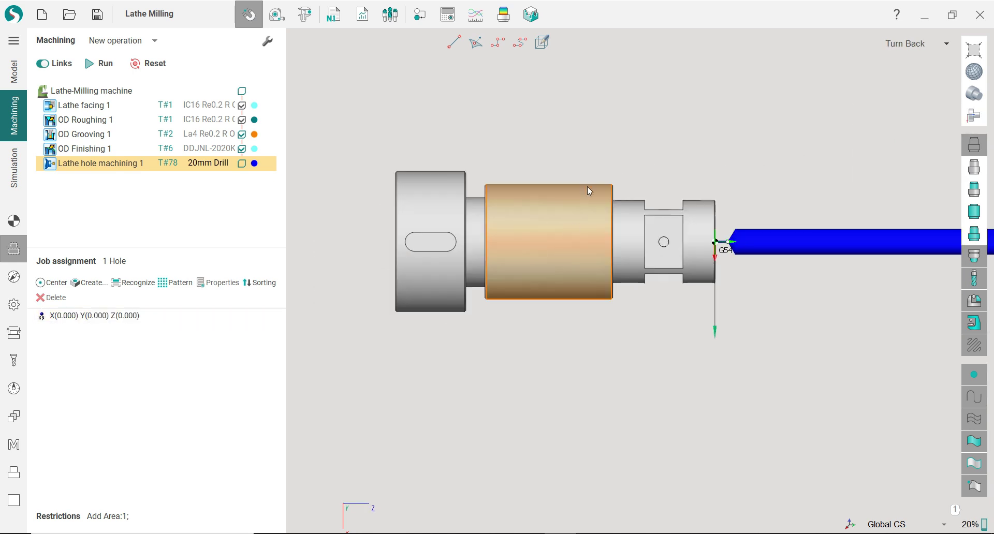
{"action": "left_click", "coordinate": [973, 94]}
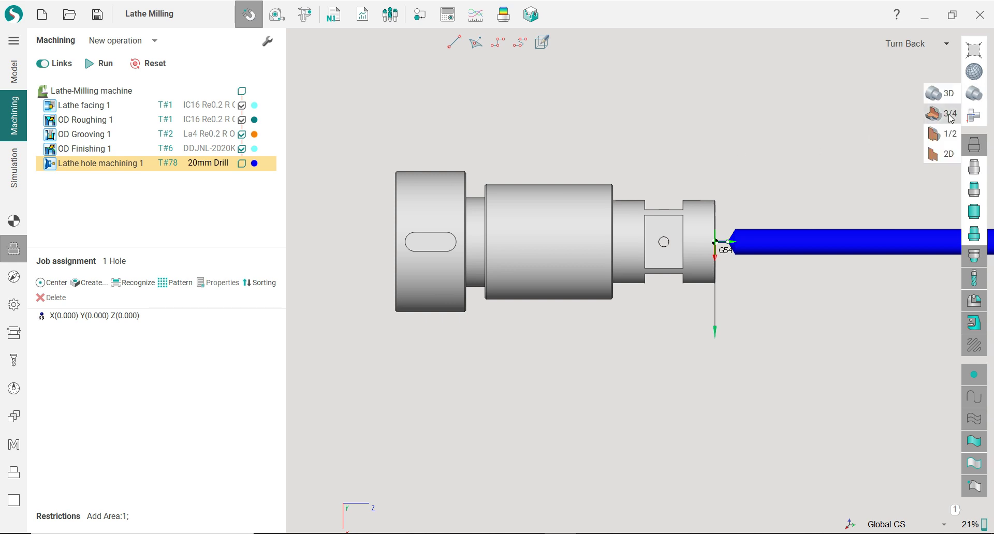
{"action": "left_click", "coordinate": [945, 133]}
{"action": "scroll", "coordinate": [697, 180], "scroll_direction": "up", "scroll_amount": 3}
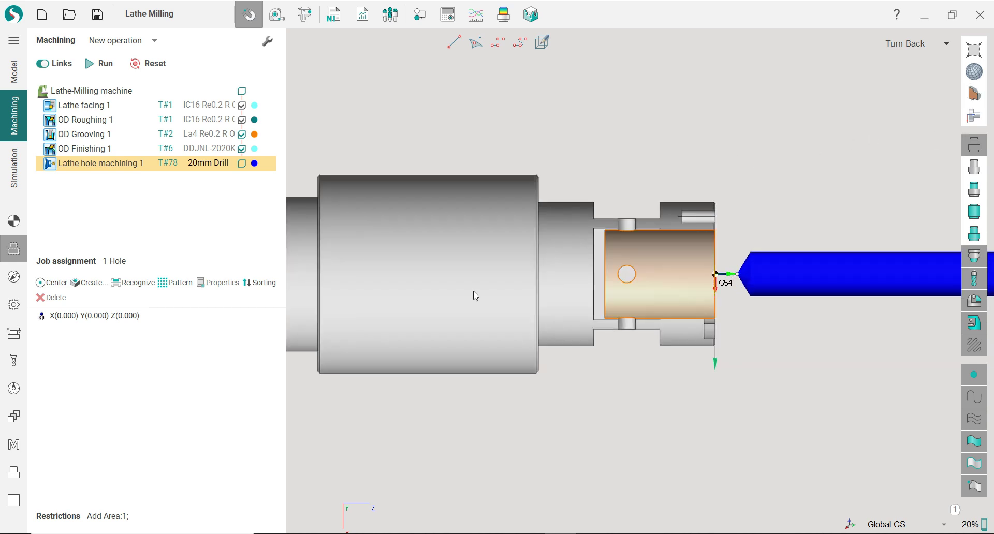
Edit the hole's properties to set its depth H to 50 mm, and check the outline against the bore.
{"action": "left_click", "coordinate": [109, 317]}
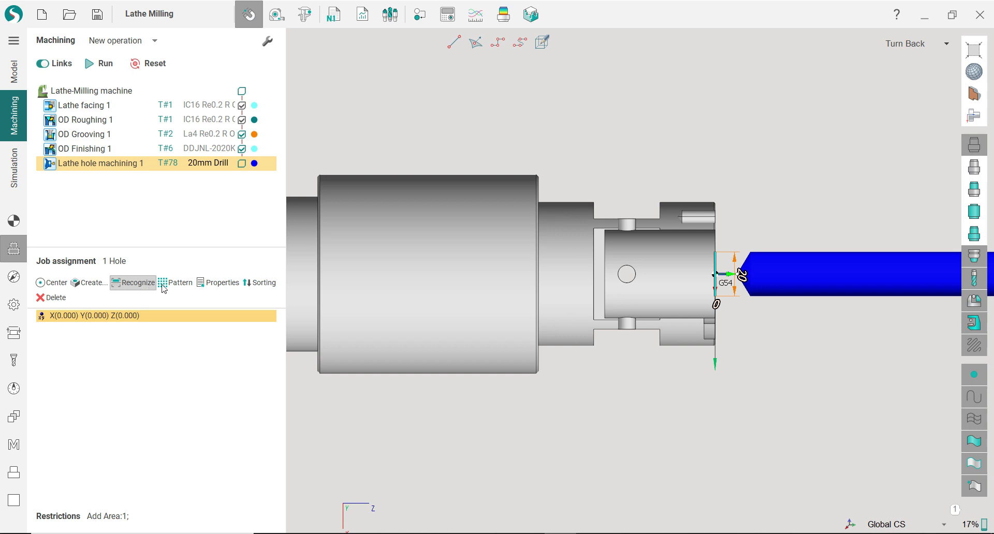
{"action": "left_click", "coordinate": [217, 285]}
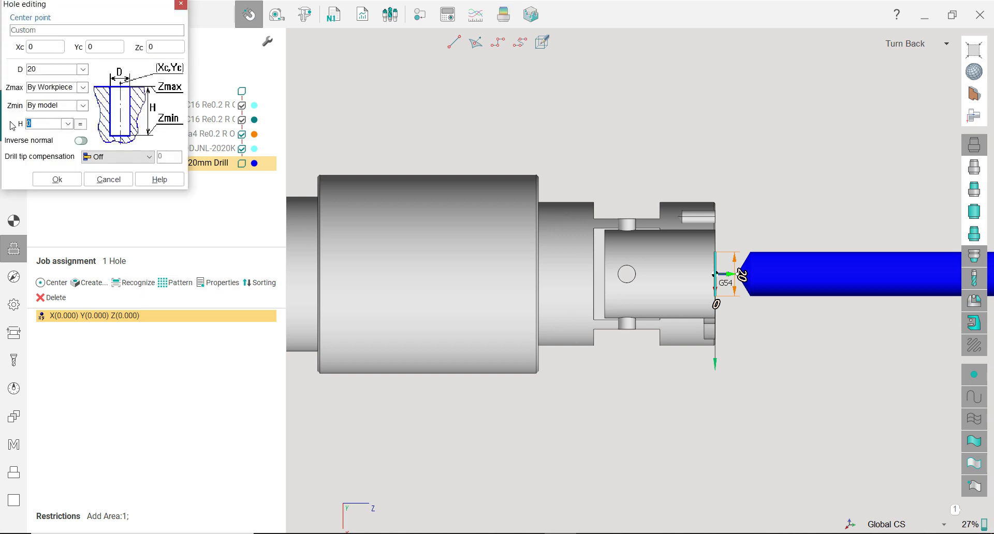
{"action": "type", "text": "50"}
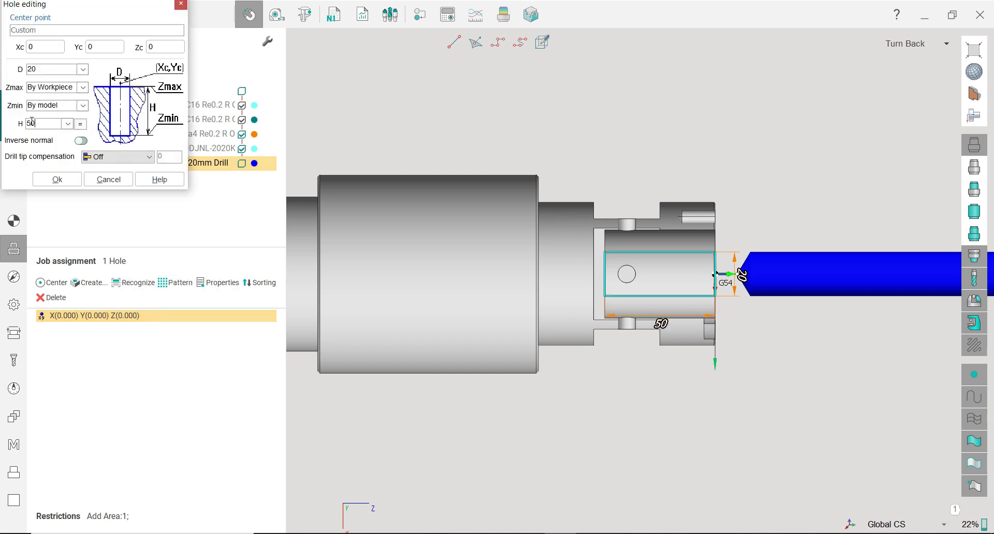
{"action": "left_click", "coordinate": [57, 179]}
{"action": "scroll", "coordinate": [673, 289], "scroll_direction": "up", "scroll_amount": 3}
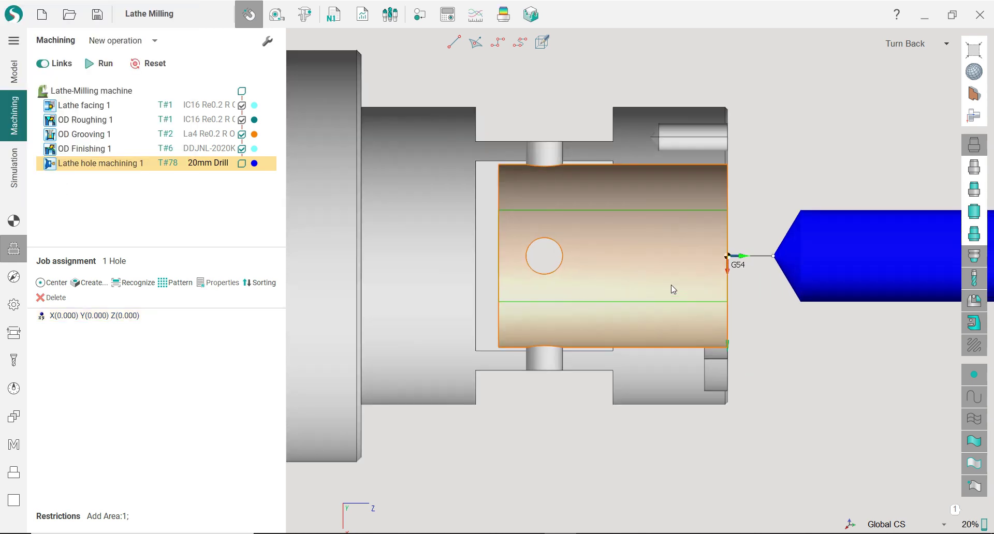
{"action": "scroll", "coordinate": [655, 272], "scroll_direction": "down", "scroll_amount": 4}
{"action": "scroll", "coordinate": [647, 264], "scroll_direction": "up", "scroll_amount": 1}
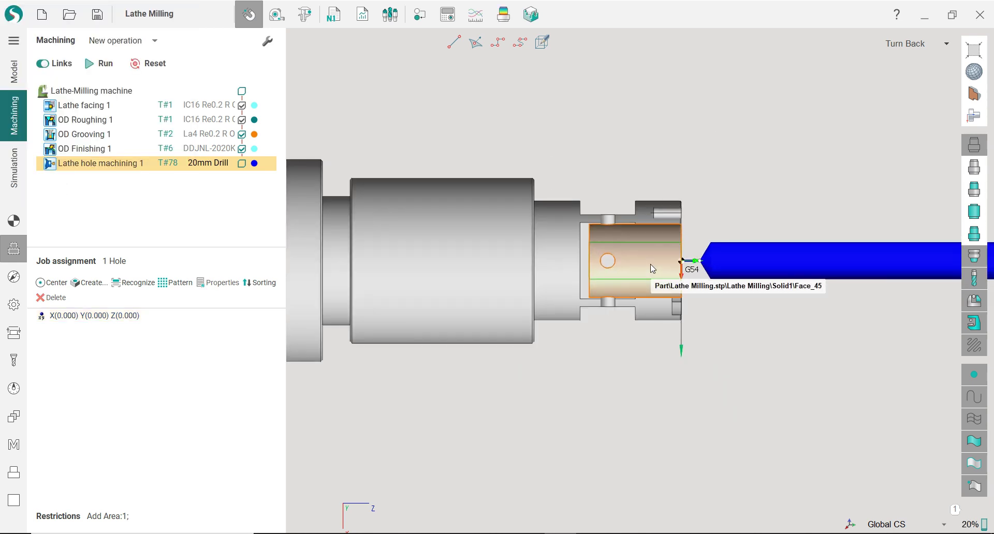
Set the drill's tool number to 4.
{"action": "left_click", "coordinate": [14, 360]}
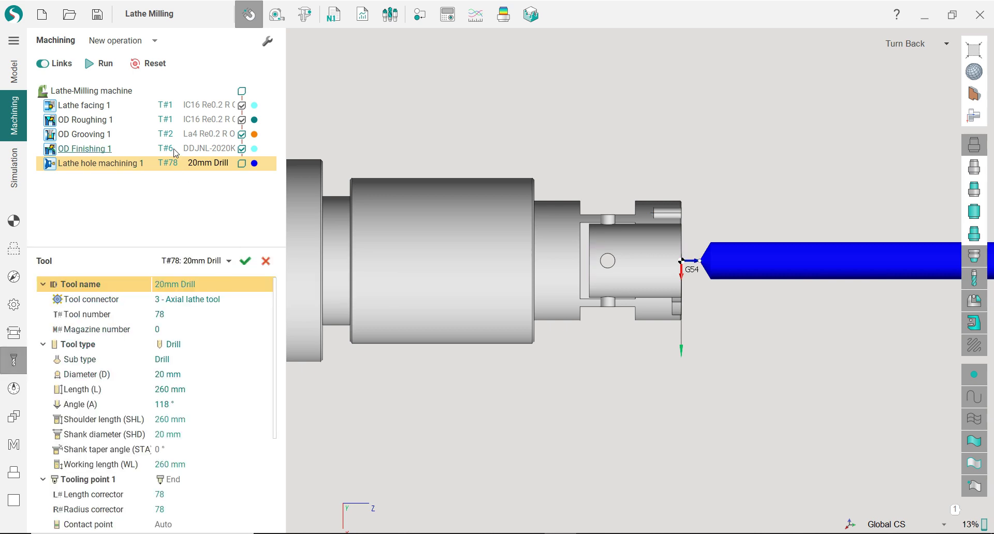
{"action": "left_click", "coordinate": [194, 314]}
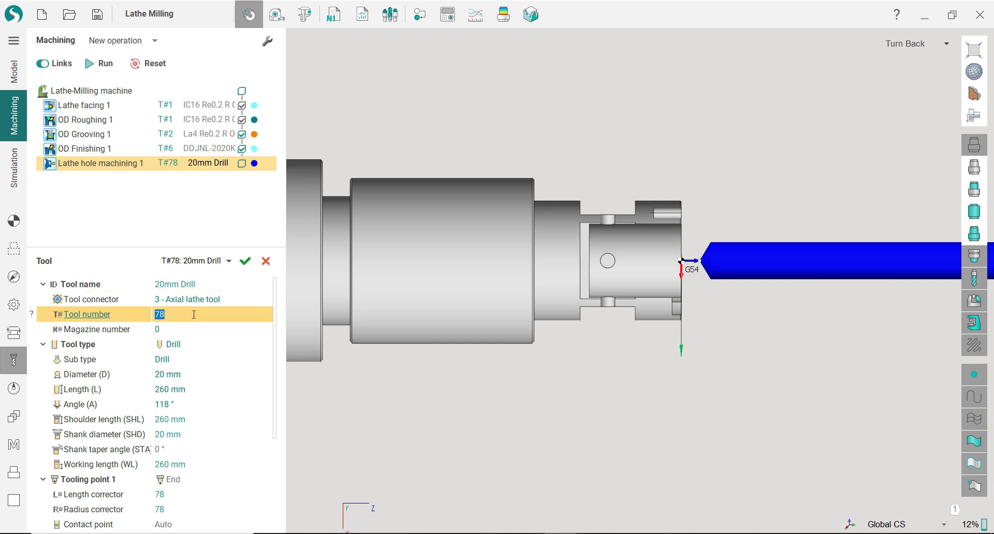
{"action": "type", "text": "4"}
{"action": "left_click", "coordinate": [193, 329]}
Set the drill's diameter to 35 mm.
{"action": "left_click", "coordinate": [199, 374]}
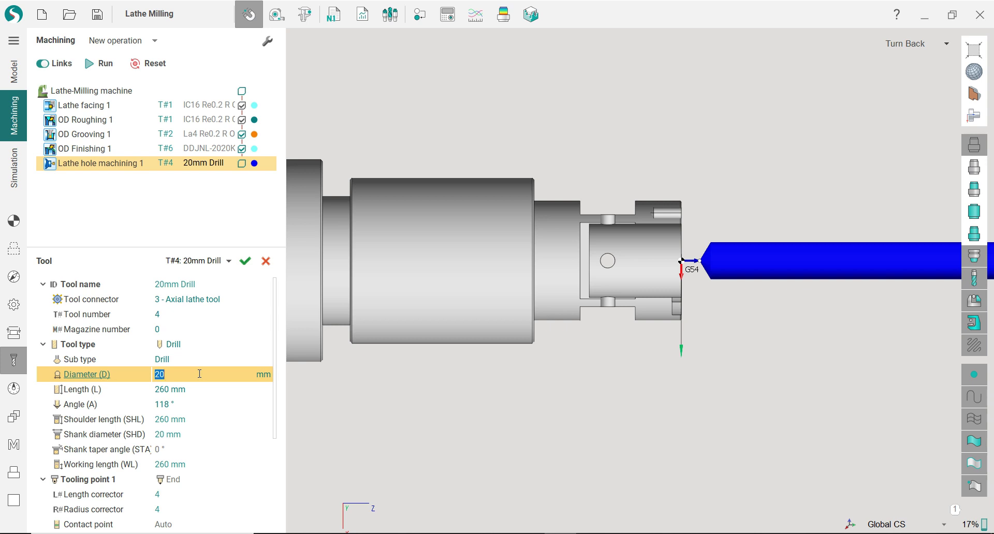
{"action": "type", "text": "35"}
{"action": "left_click", "coordinate": [207, 392]}
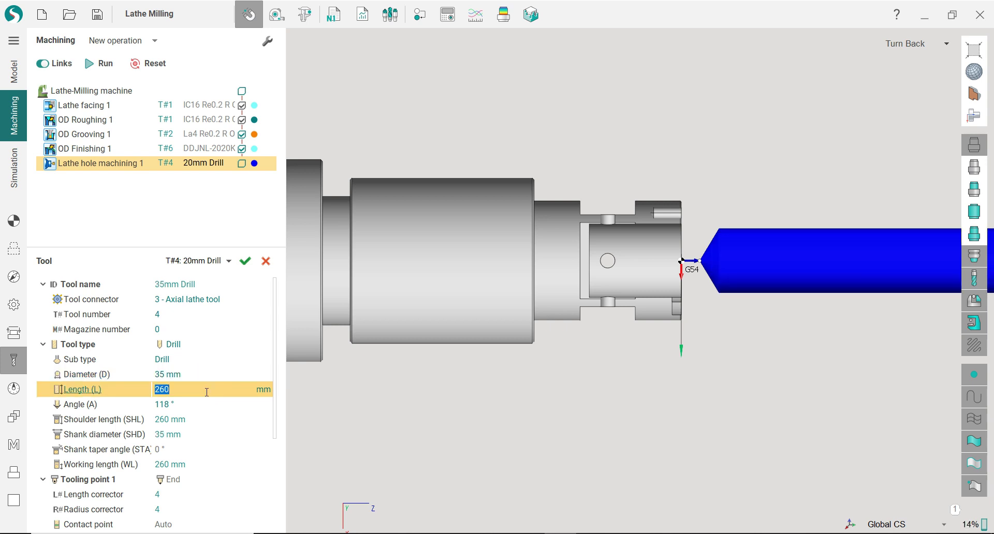
Set the drill's diameter to 32 mm.
{"action": "left_click", "coordinate": [203, 374]}
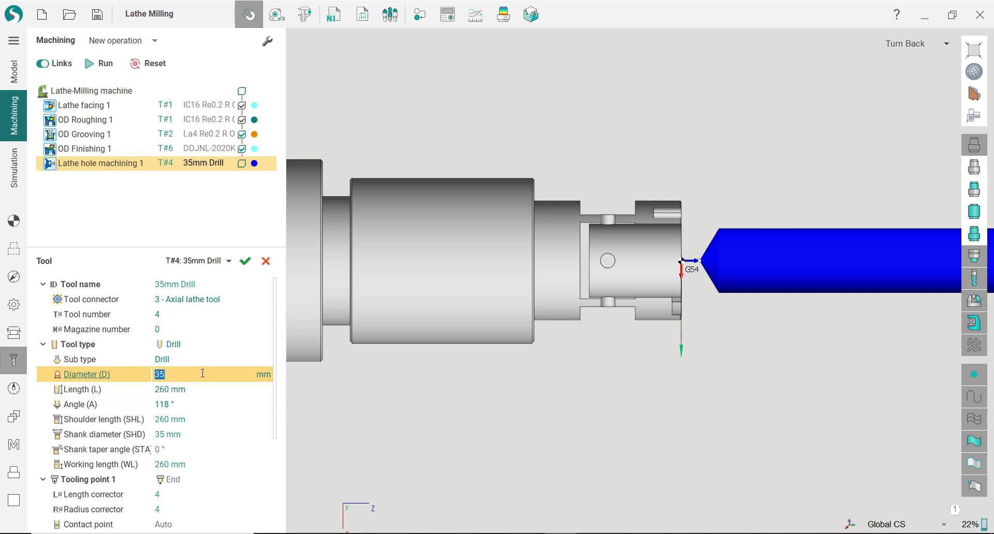
{"action": "type", "text": "32"}
{"action": "left_click", "coordinate": [202, 390]}
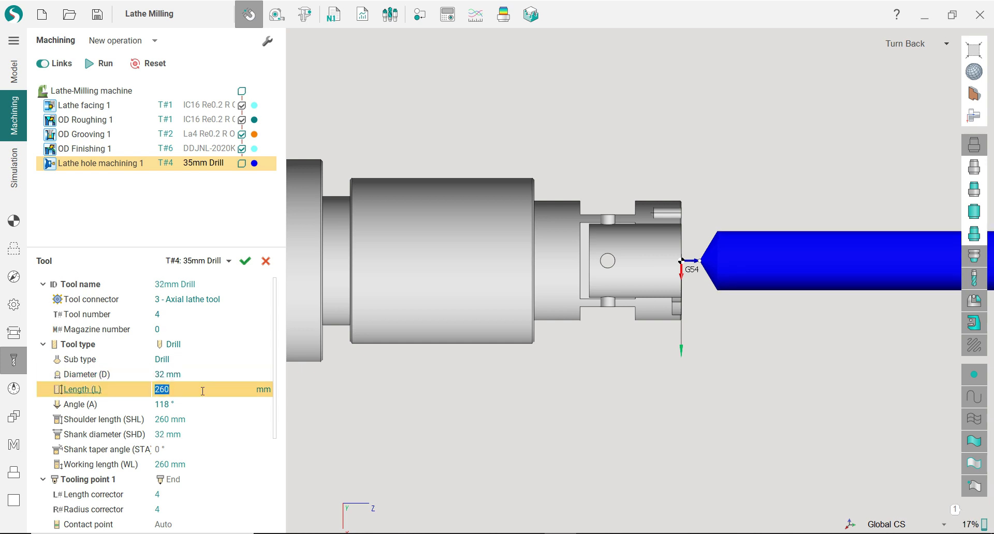
{"action": "left_click", "coordinate": [201, 377]}
{"action": "left_click", "coordinate": [186, 316]}
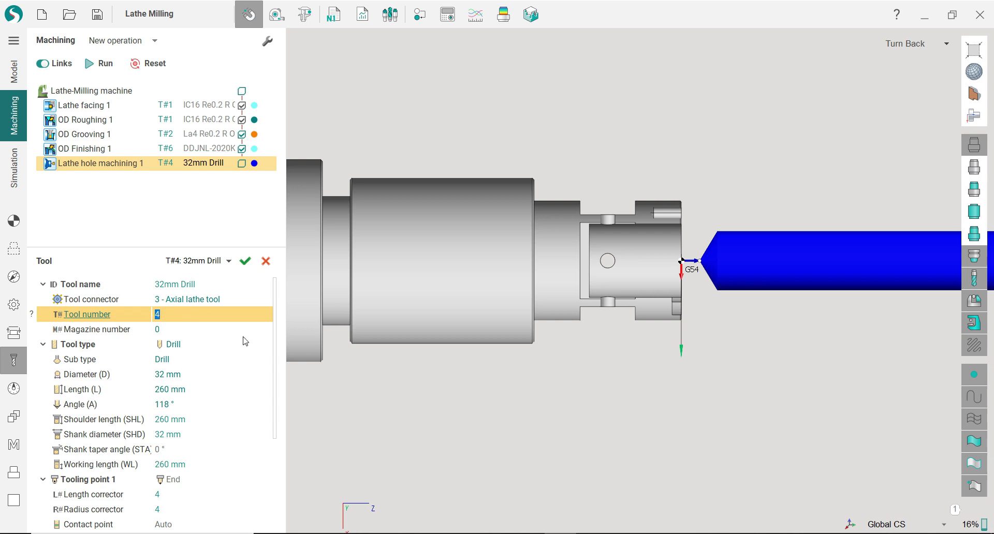
Set the drill's working length to 100 mm and its overall length to 200 mm.
{"action": "left_click", "coordinate": [209, 464]}
{"action": "type", "text": "1"}
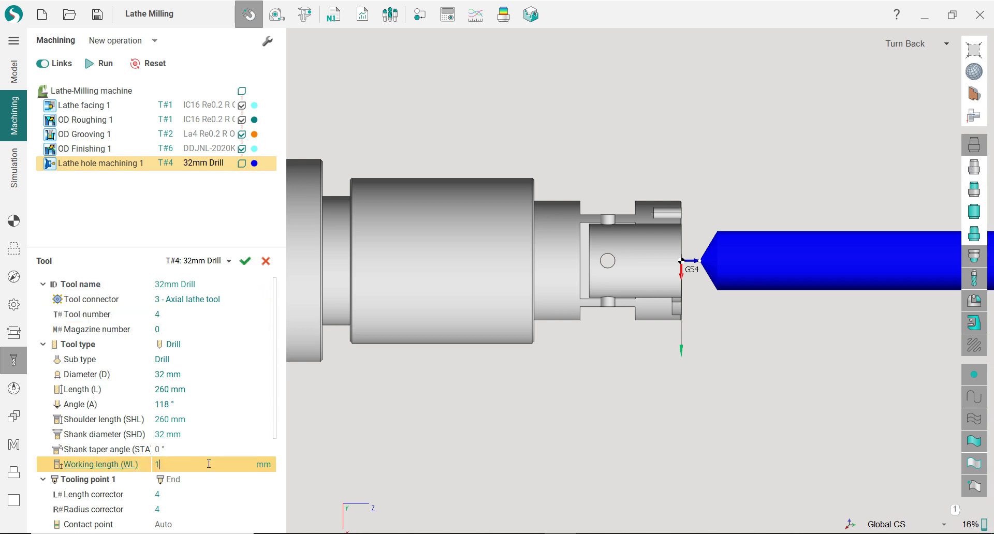
{"action": "type", "text": "00"}
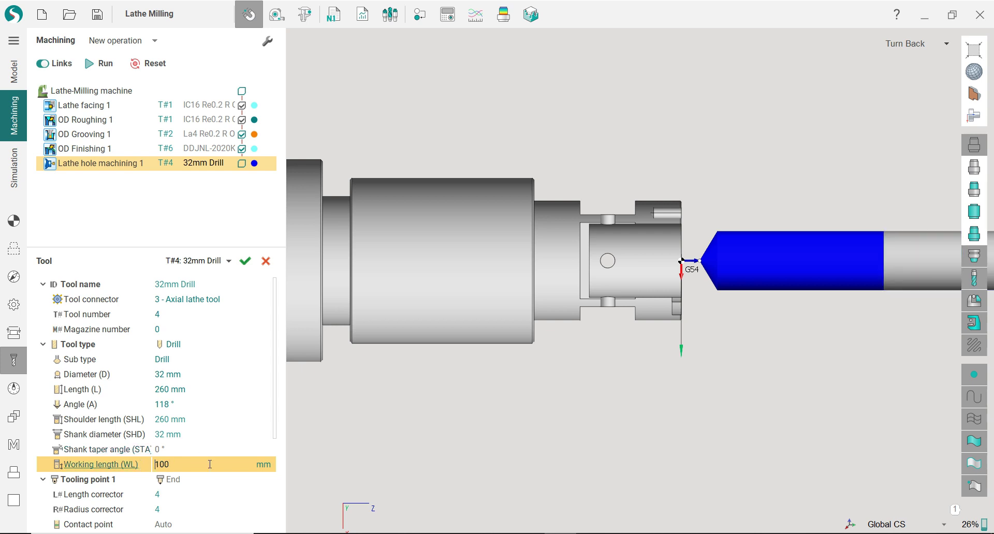
{"action": "left_click", "coordinate": [195, 388]}
{"action": "type", "text": "200"}
{"action": "left_click", "coordinate": [199, 420]}
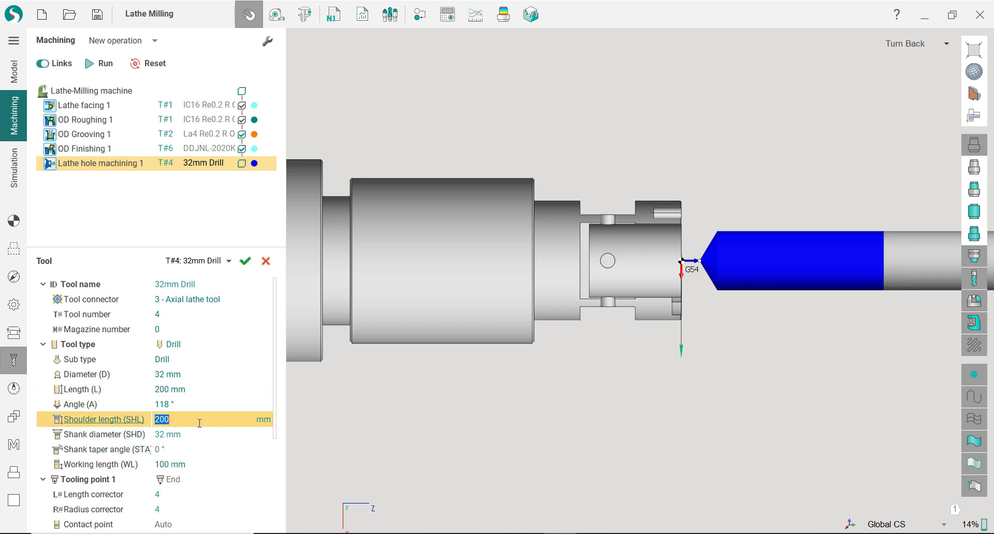
Set the drill's working length to 80 mm and apply the tool changes.
{"action": "left_click", "coordinate": [202, 464]}
{"action": "type", "text": "80"}
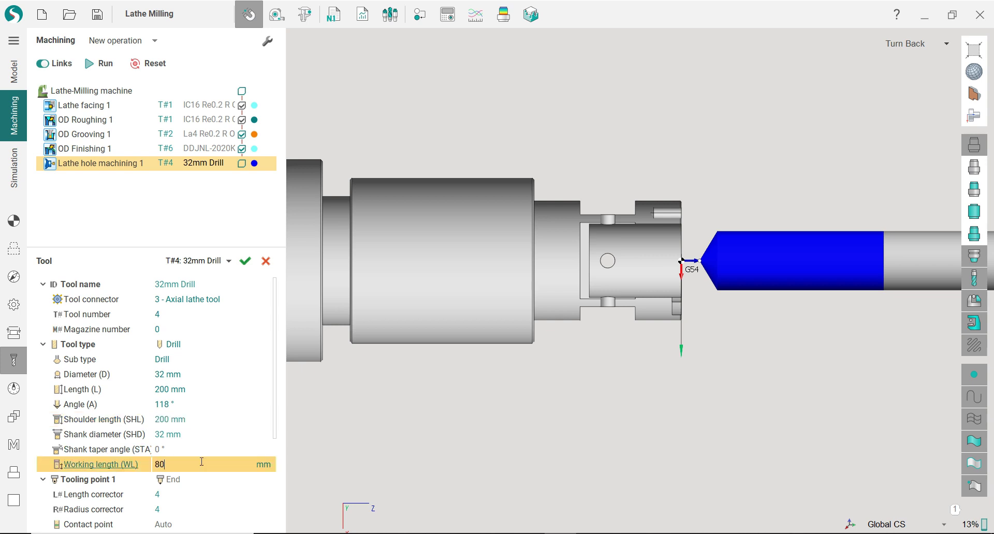
{"action": "left_click", "coordinate": [199, 419]}
{"action": "scroll", "coordinate": [524, 357], "scroll_direction": "down", "scroll_amount": 3}
{"action": "scroll", "coordinate": [527, 361], "scroll_direction": "up", "scroll_amount": 3}
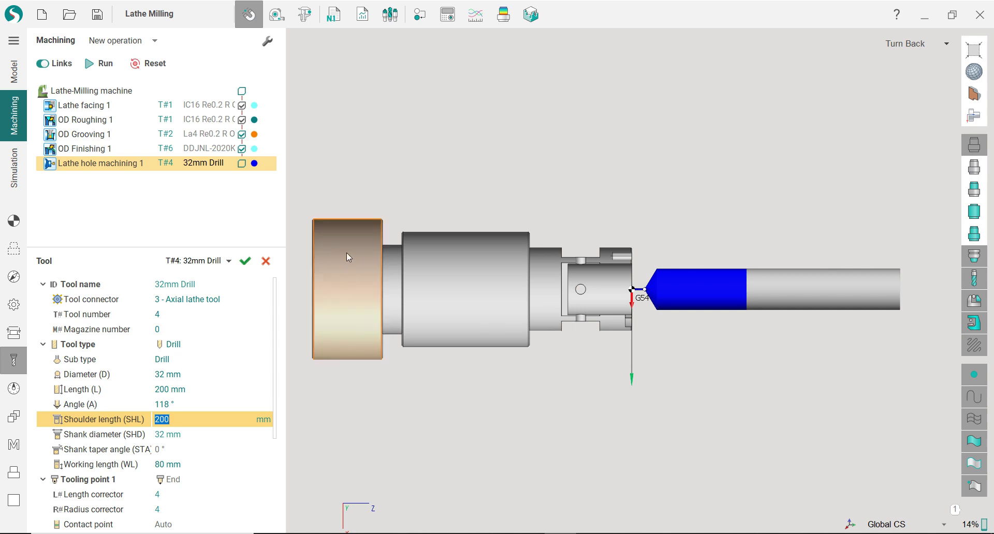
{"action": "left_click", "coordinate": [245, 260]}
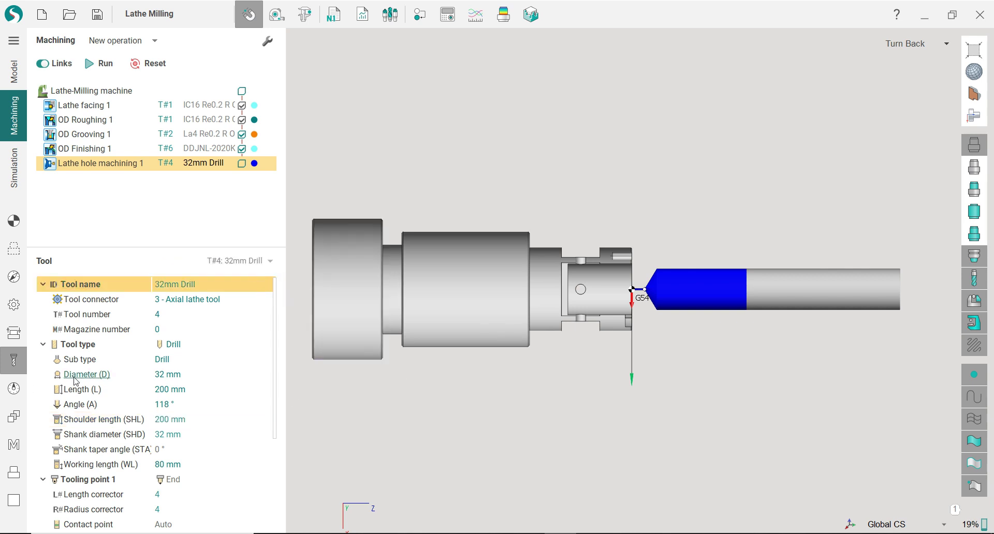
Set the hole operation's drilling type to Chip removing with a deceleration of 2 mm.
{"action": "left_click", "coordinate": [24, 250]}
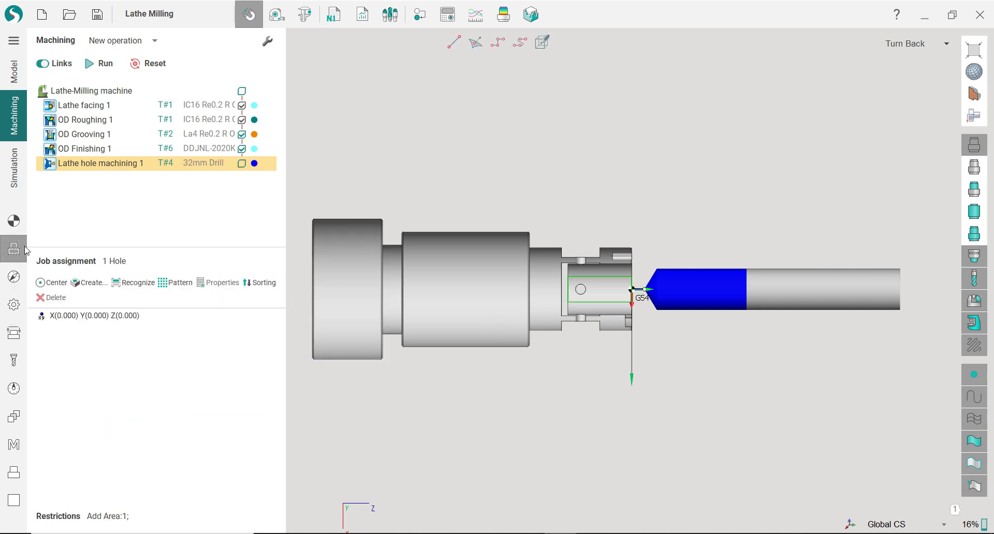
{"action": "scroll", "coordinate": [637, 318], "scroll_direction": "up", "scroll_amount": 2}
{"action": "left_click", "coordinate": [13, 277]}
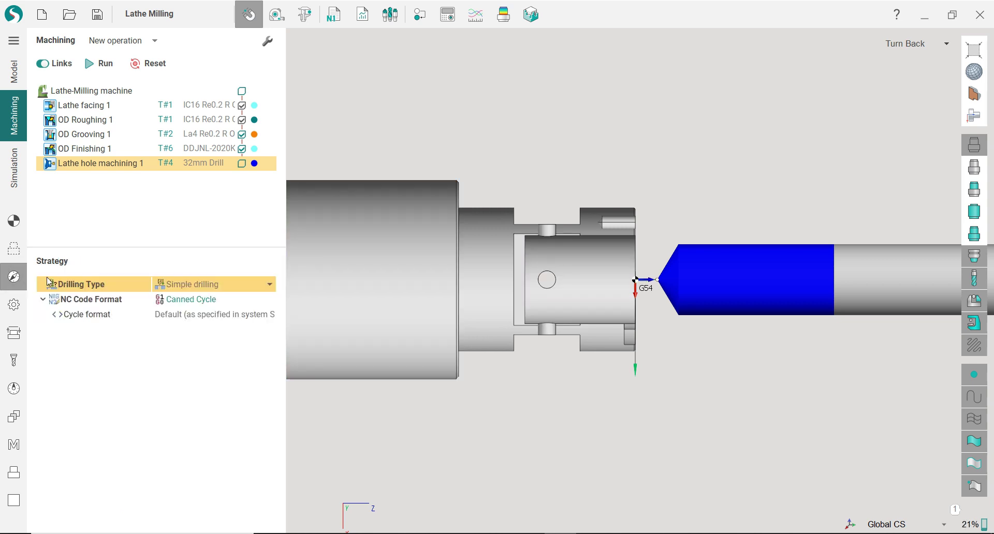
{"action": "left_click", "coordinate": [201, 290]}
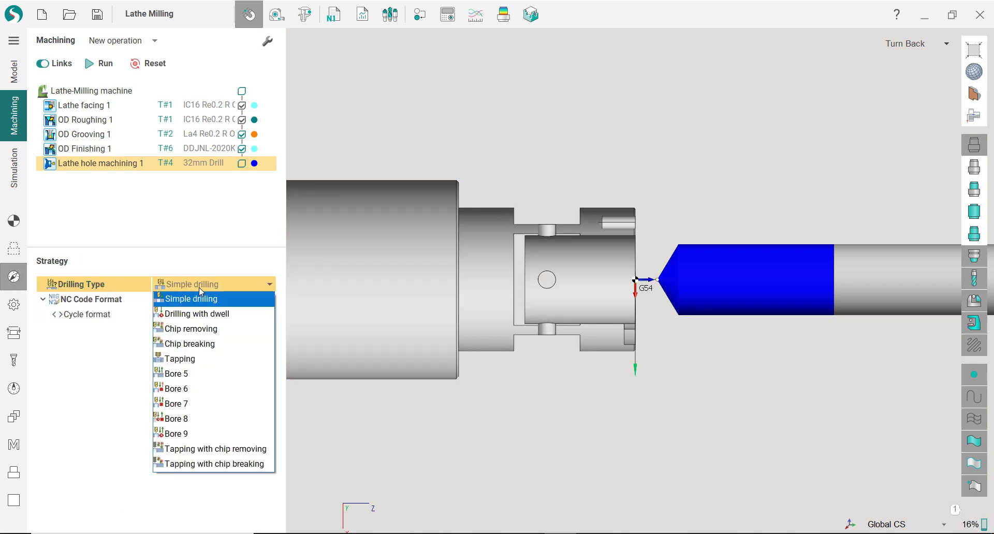
{"action": "left_click", "coordinate": [210, 331]}
{"action": "left_click", "coordinate": [198, 330]}
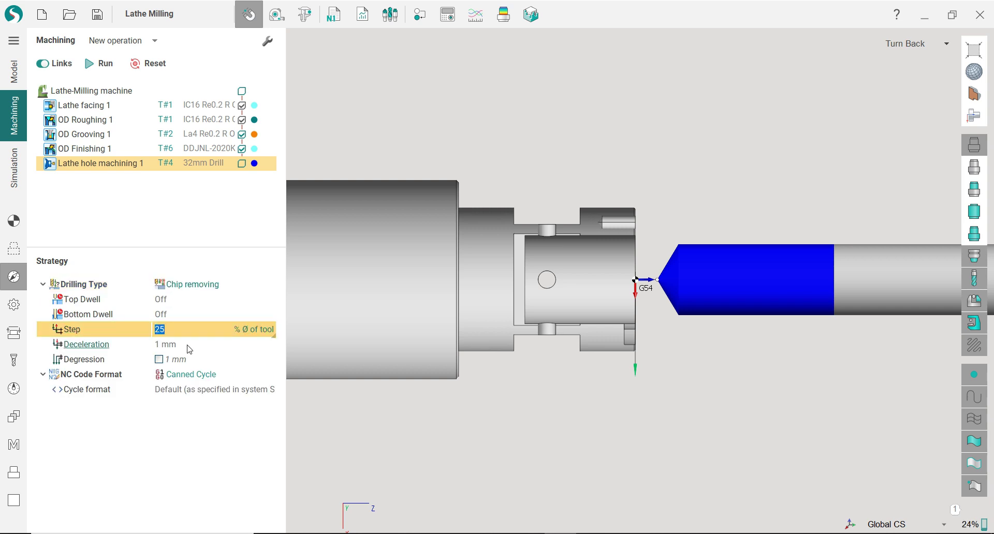
{"action": "left_click", "coordinate": [189, 345]}
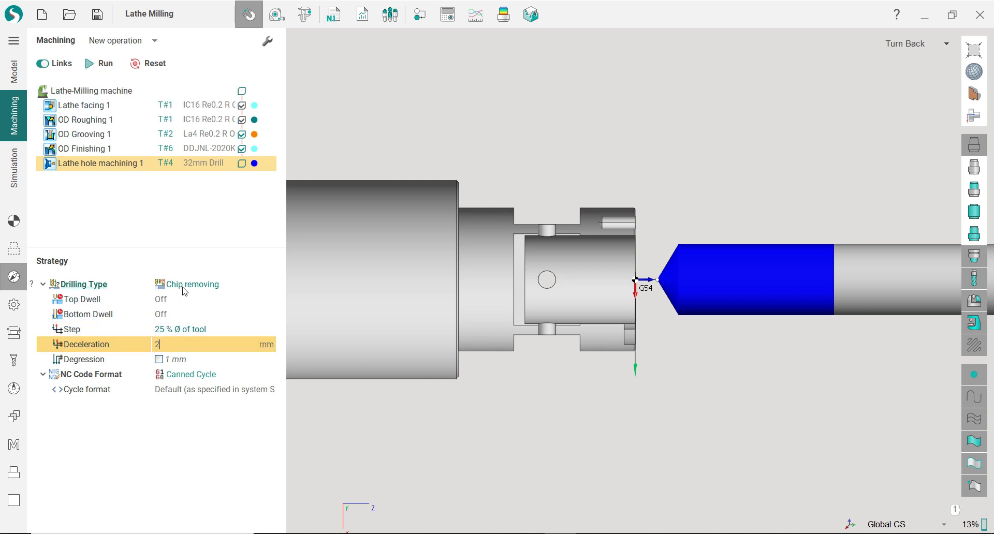
Set the safe level of the hole operation's safe motions to 50 mm from part.
{"action": "left_click", "coordinate": [14, 314]}
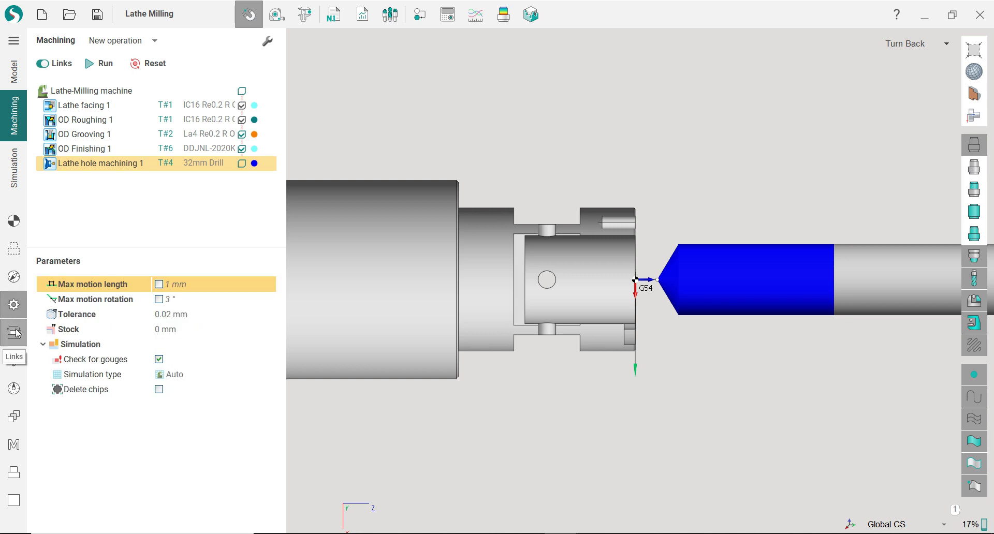
{"action": "left_click", "coordinate": [13, 332]}
{"action": "left_click", "coordinate": [221, 362]}
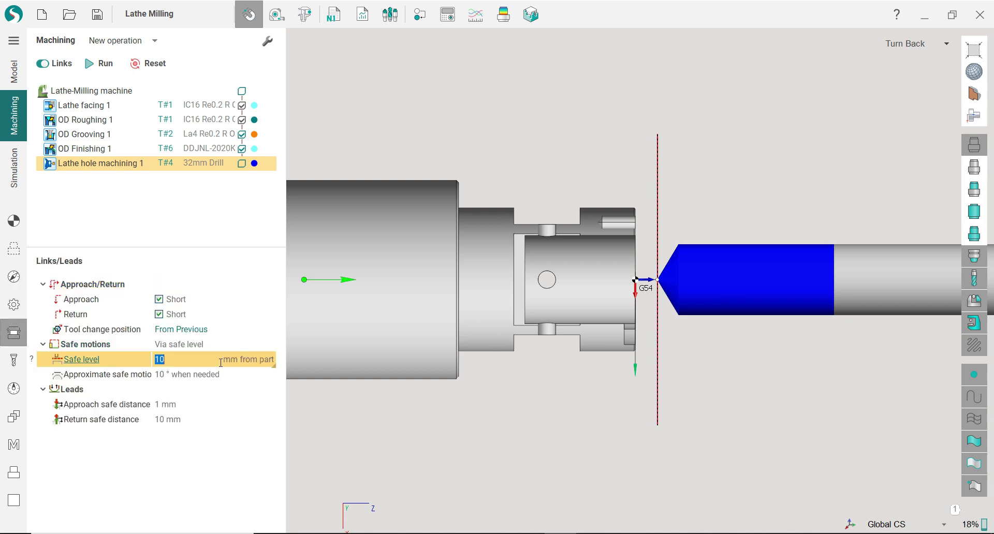
{"action": "type", "text": "50"}
{"action": "key", "text": "Return"}
{"action": "scroll", "coordinate": [661, 182], "scroll_direction": "down", "scroll_amount": 3}
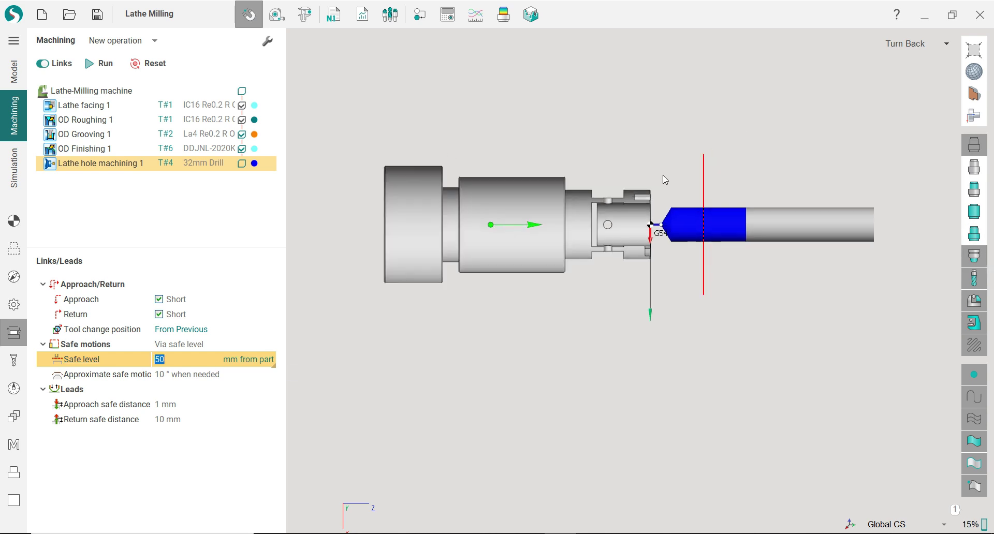
Calculate the lathe hole machining toolpath and check it inside the front bore.
{"action": "left_click", "coordinate": [106, 63]}
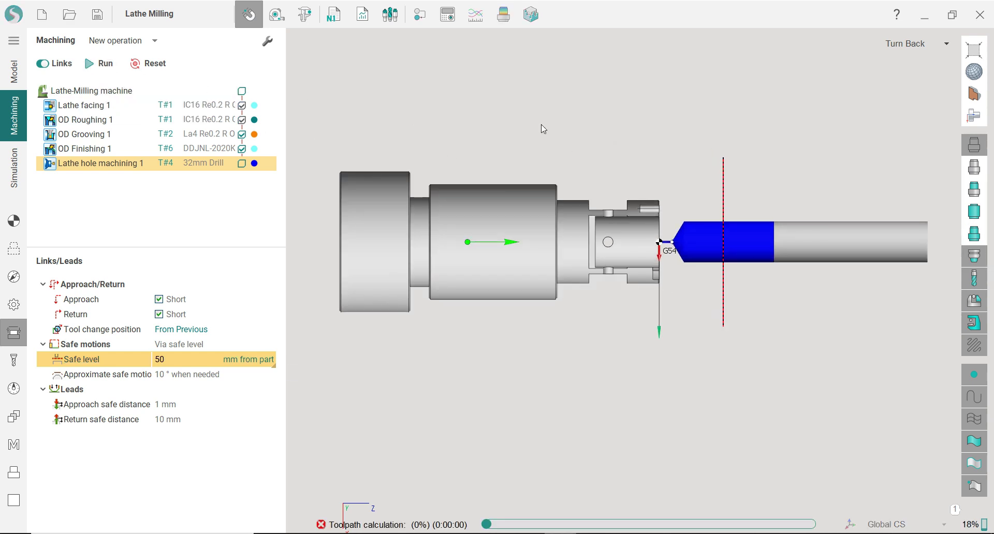
{"action": "scroll", "coordinate": [631, 251], "scroll_direction": "up", "scroll_amount": 3}
{"action": "scroll", "coordinate": [631, 251], "scroll_direction": "up", "scroll_amount": 5}
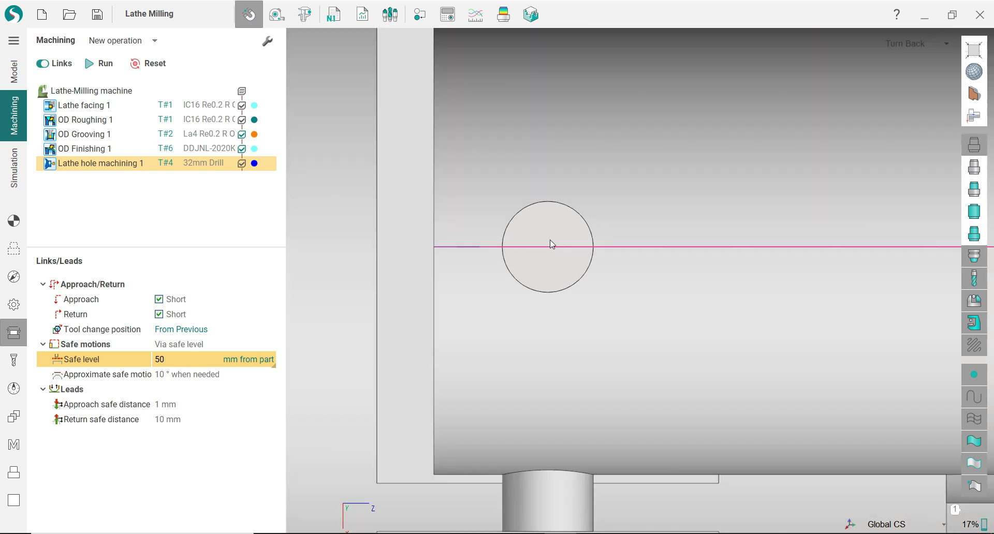
{"action": "scroll", "coordinate": [550, 240], "scroll_direction": "down", "scroll_amount": 5}
{"action": "middle_click_drag", "start_coordinate": [619, 239], "coordinate": [563, 295]}
{"action": "scroll", "coordinate": [563, 294], "scroll_direction": "down", "scroll_amount": 4}
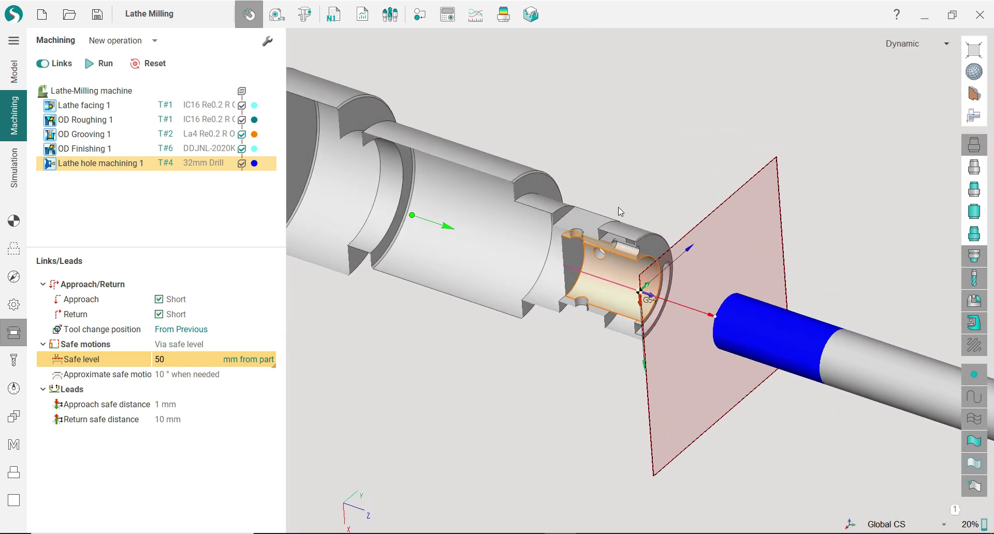
Go to the simulation and display the machined workpiece as a 1/2 section.
{"action": "left_click", "coordinate": [14, 168]}
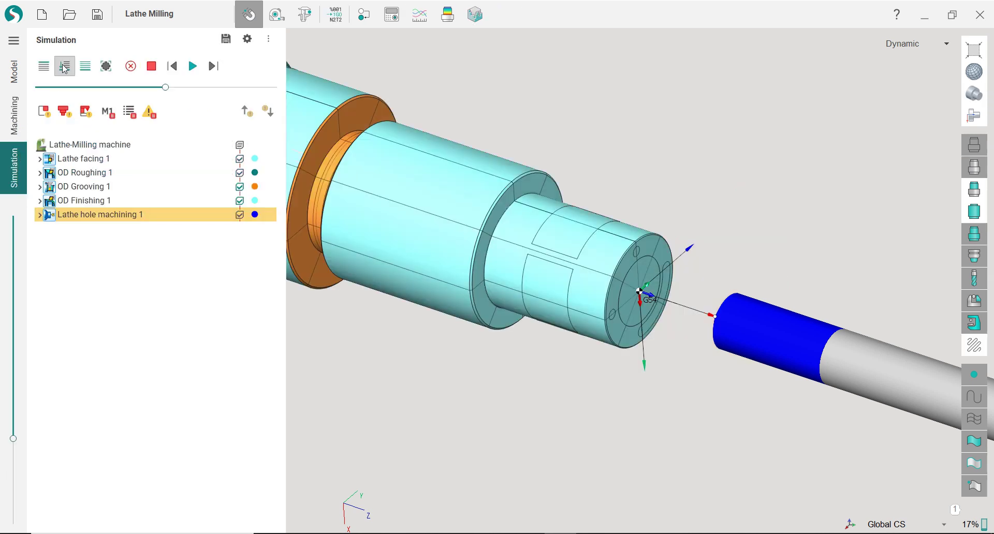
{"action": "scroll", "coordinate": [730, 160], "scroll_direction": "down", "scroll_amount": 2}
{"action": "mouse_move", "coordinate": [626, 142]}
{"action": "middle_mouse_down"}
{"action": "mouse_move", "coordinate": [638, 128]}
{"action": "mouse_move", "coordinate": [627, 159]}
{"action": "middle_mouse_up"}
{"action": "scroll", "coordinate": [627, 158], "scroll_direction": "down", "scroll_amount": 1}
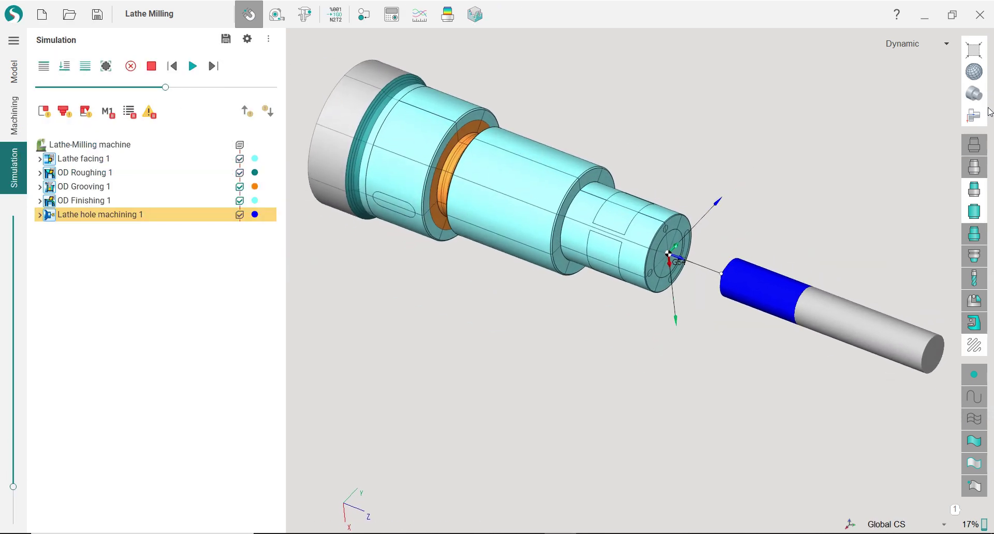
{"action": "mouse_move", "coordinate": [973, 94]}
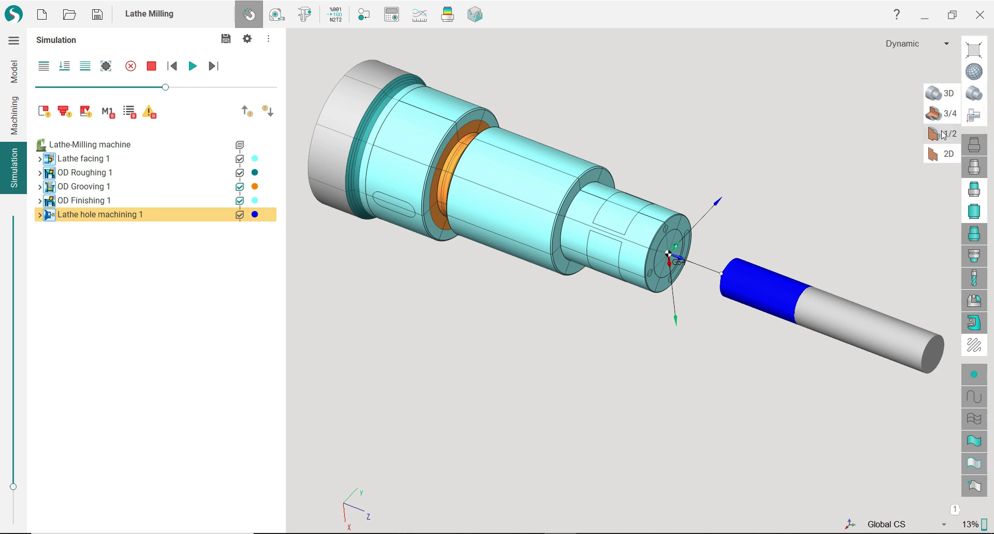
{"action": "left_click", "coordinate": [943, 134]}
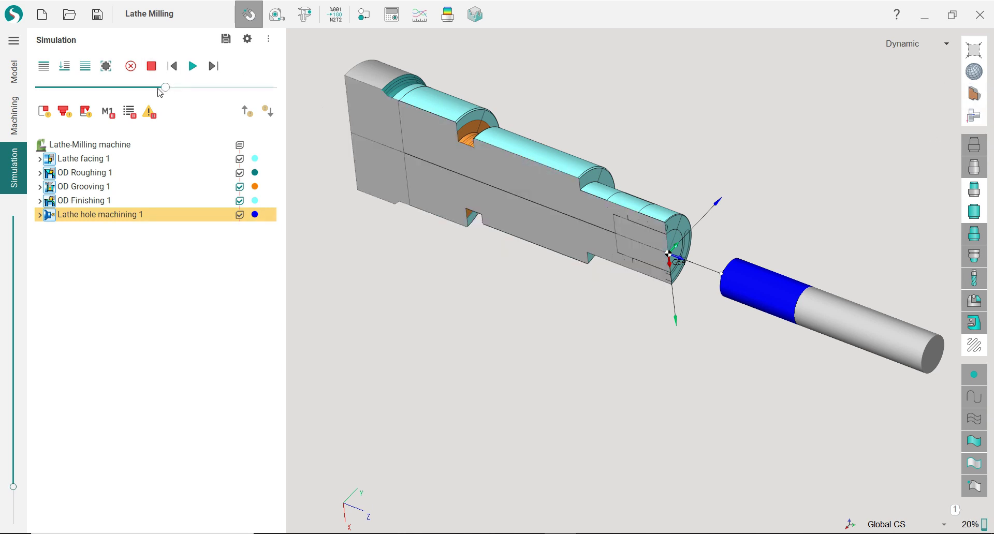
Simulate the lathe hole machining at a reduced movement speed, speed it up partway, and inspect the drilled bore in the section.
{"action": "left_click_drag", "start_coordinate": [165, 87], "coordinate": [120, 87]}
{"action": "left_click", "coordinate": [193, 66]}
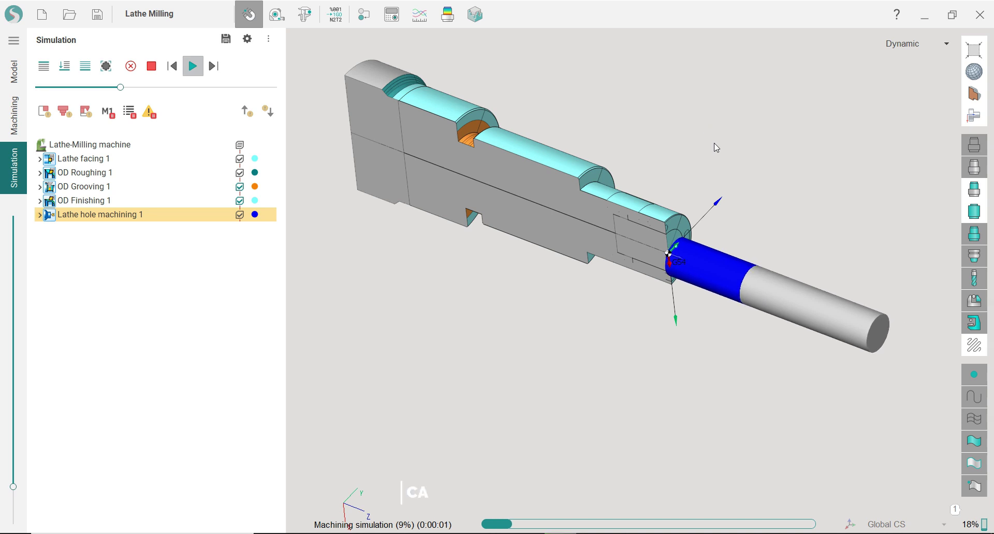
{"action": "scroll", "coordinate": [717, 143], "scroll_direction": "up", "scroll_amount": 2}
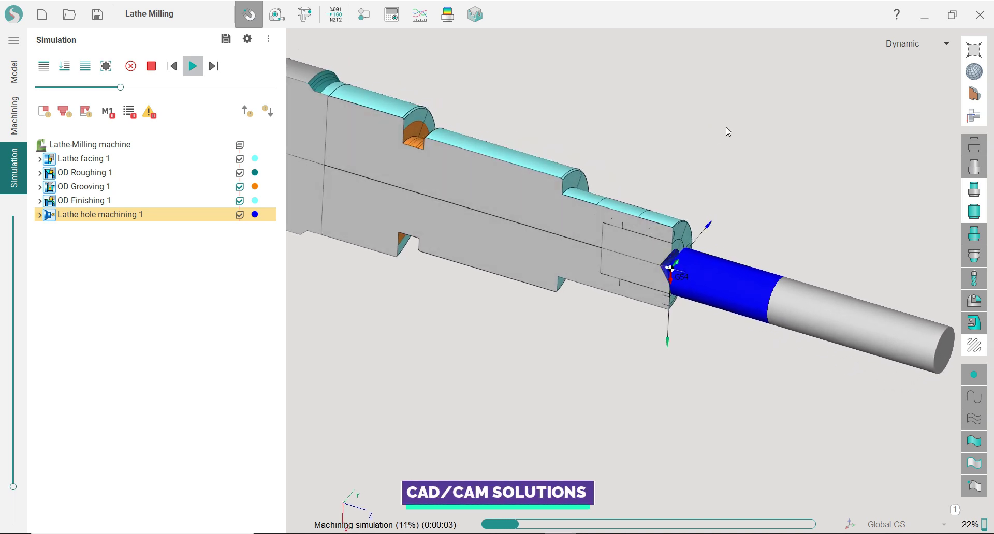
{"action": "left_click", "coordinate": [137, 88]}
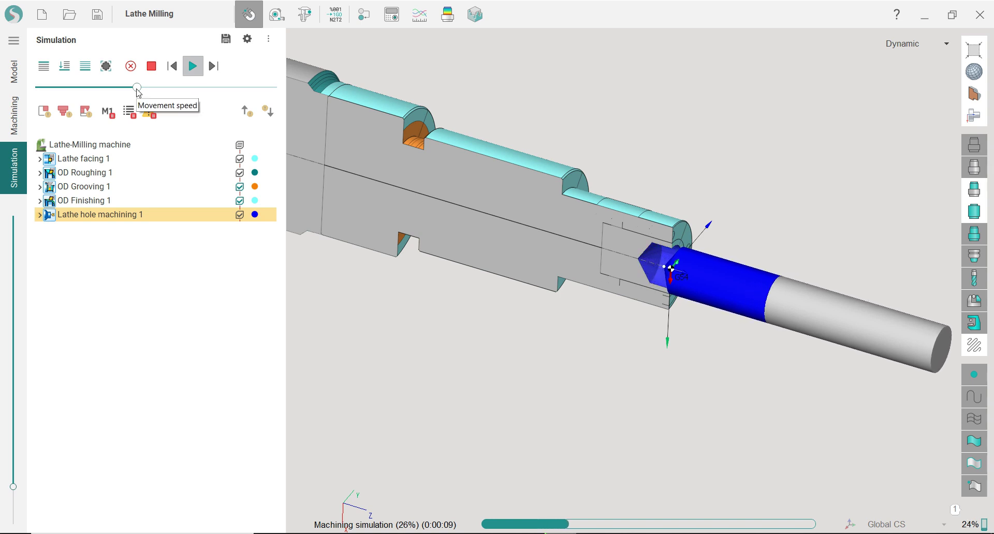
{"action": "left_click_drag", "start_coordinate": [138, 88], "coordinate": [171, 88]}
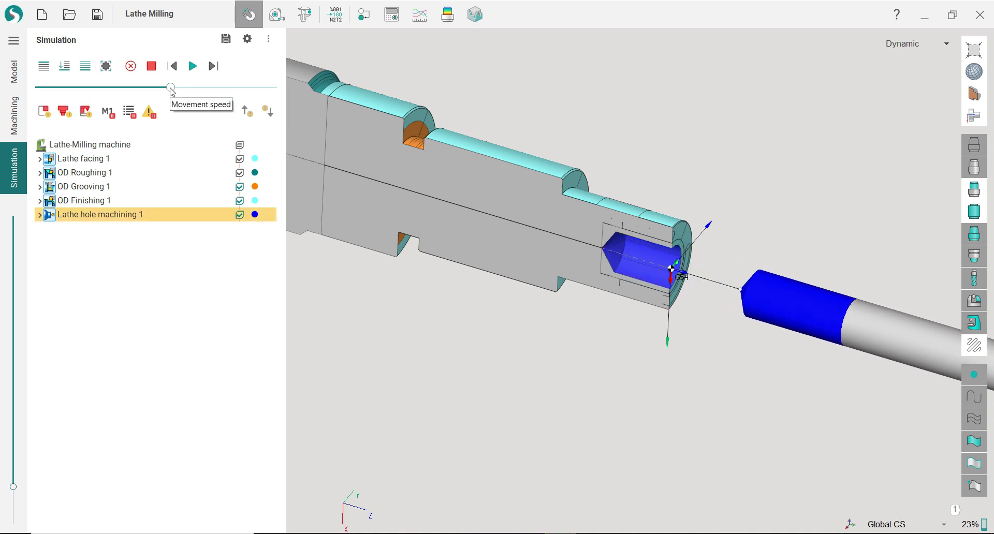
{"action": "scroll", "coordinate": [729, 231], "scroll_direction": "down", "scroll_amount": 2}
{"action": "scroll", "coordinate": [725, 240], "scroll_direction": "up", "scroll_amount": 1}
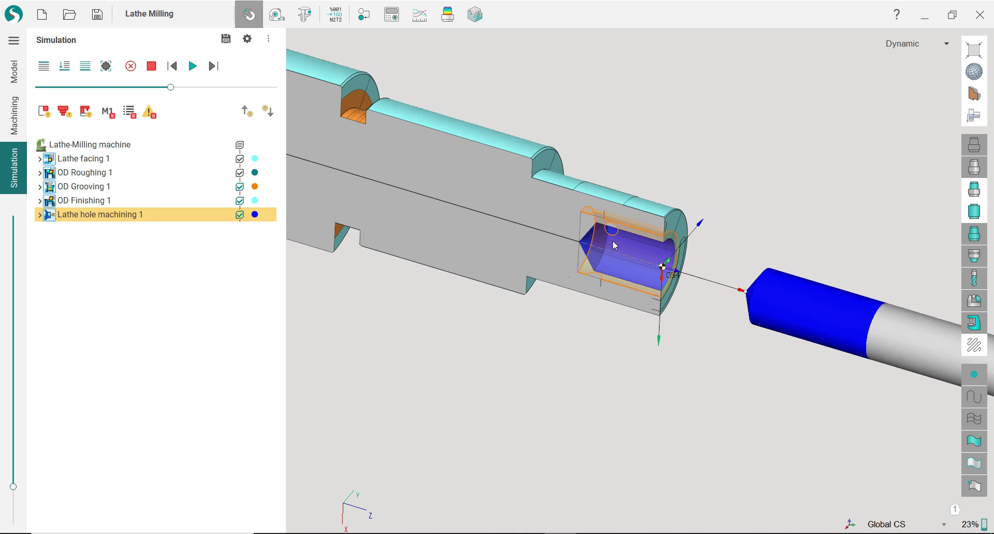
{"action": "middle_click_drag", "start_coordinate": [674, 186], "coordinate": [573, 141]}
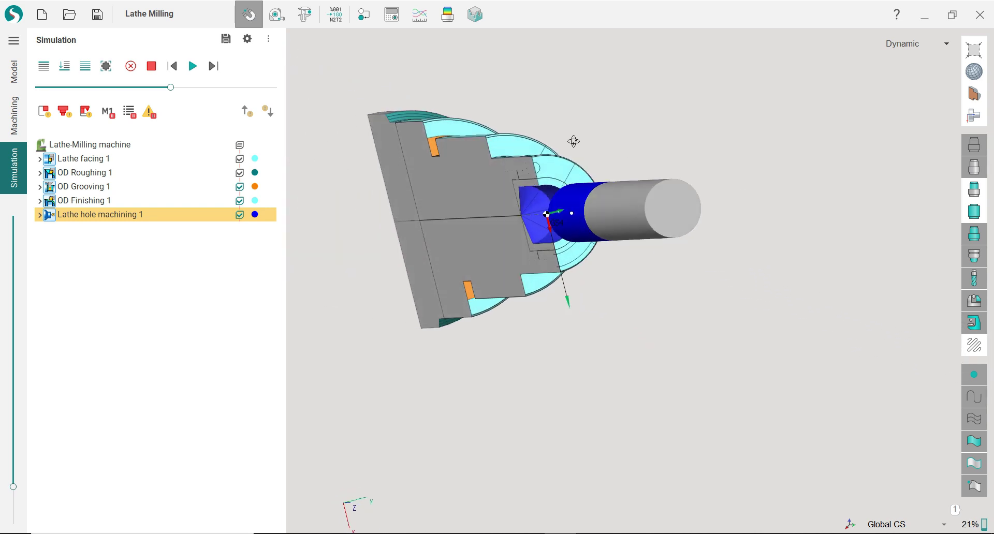
{"action": "right_click_drag", "start_coordinate": [573, 142], "coordinate": [651, 187]}
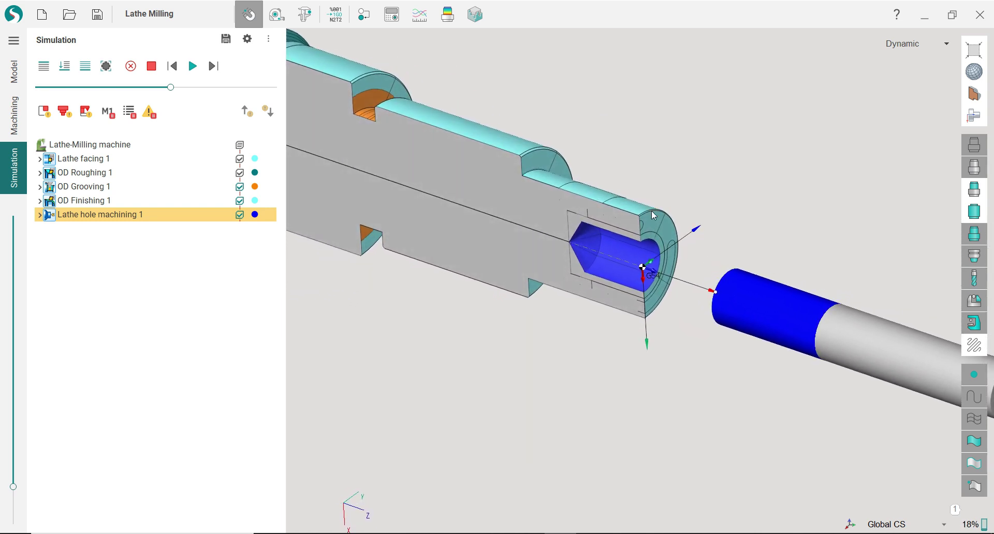
Return to the machining operations and examine the 1/2 section of the shaft around its front bore and end holes.
{"action": "left_click", "coordinate": [15, 122]}
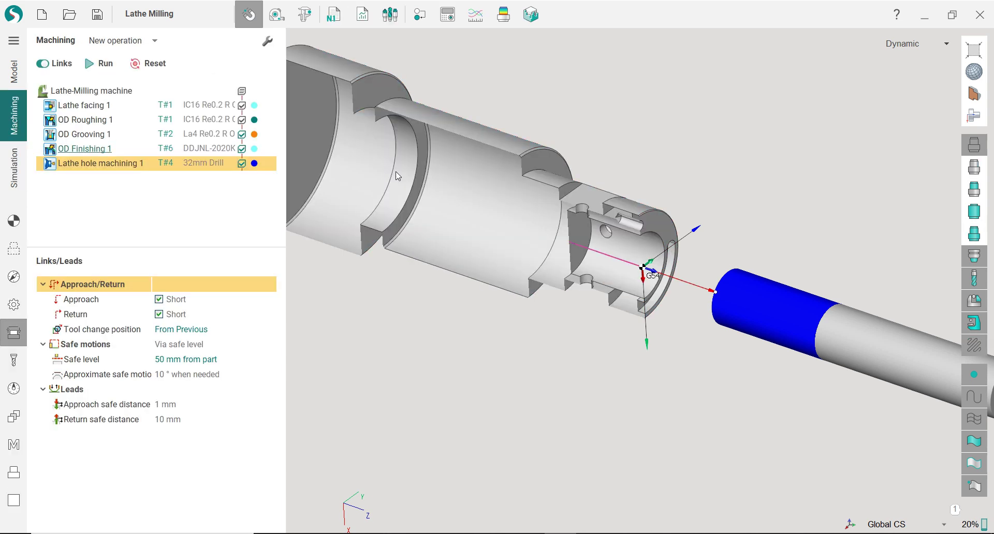
{"action": "scroll", "coordinate": [754, 209], "scroll_direction": "down", "scroll_amount": 3}
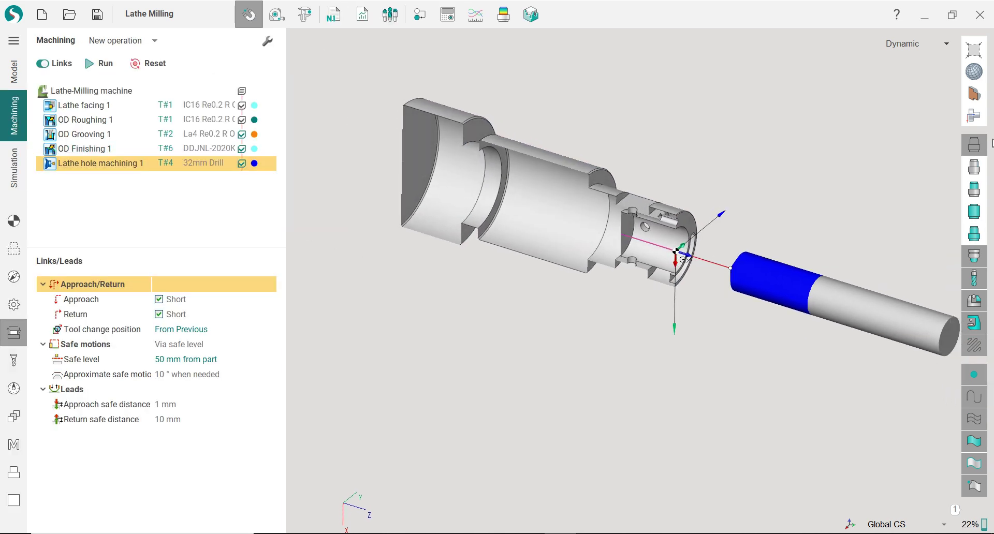
{"action": "mouse_move", "coordinate": [974, 94]}
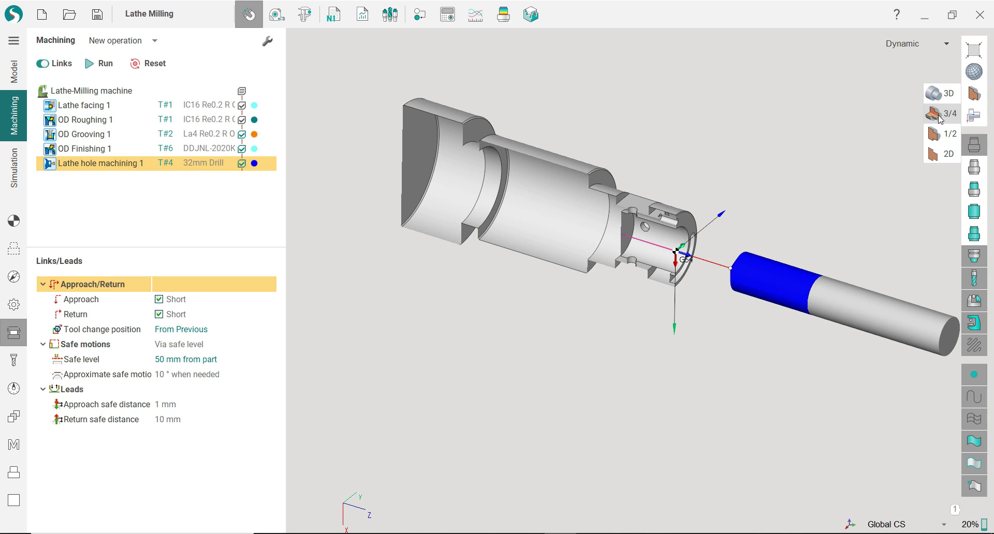
{"action": "left_click", "coordinate": [941, 133]}
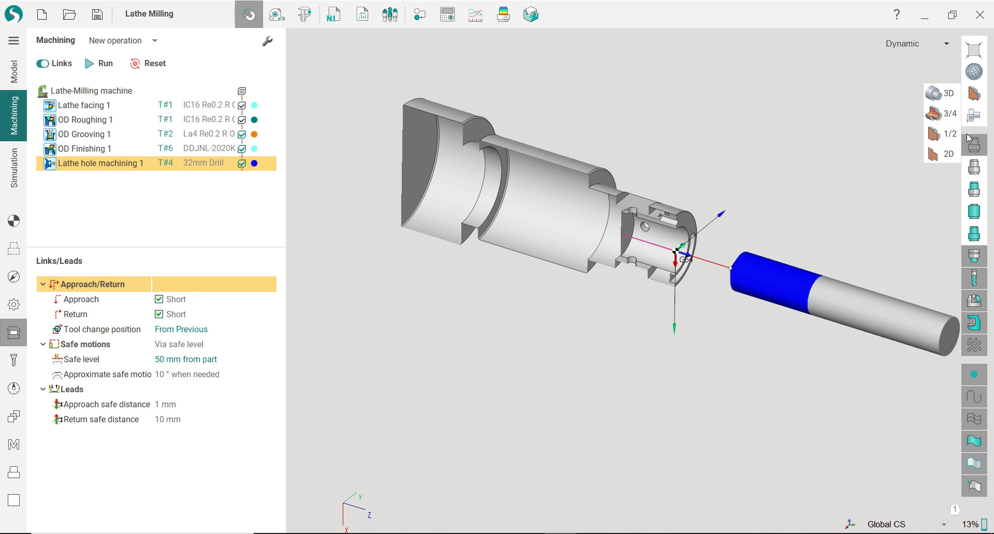
{"action": "left_click", "coordinate": [979, 167]}
{"action": "scroll", "coordinate": [808, 204], "scroll_direction": "up", "scroll_amount": 3}
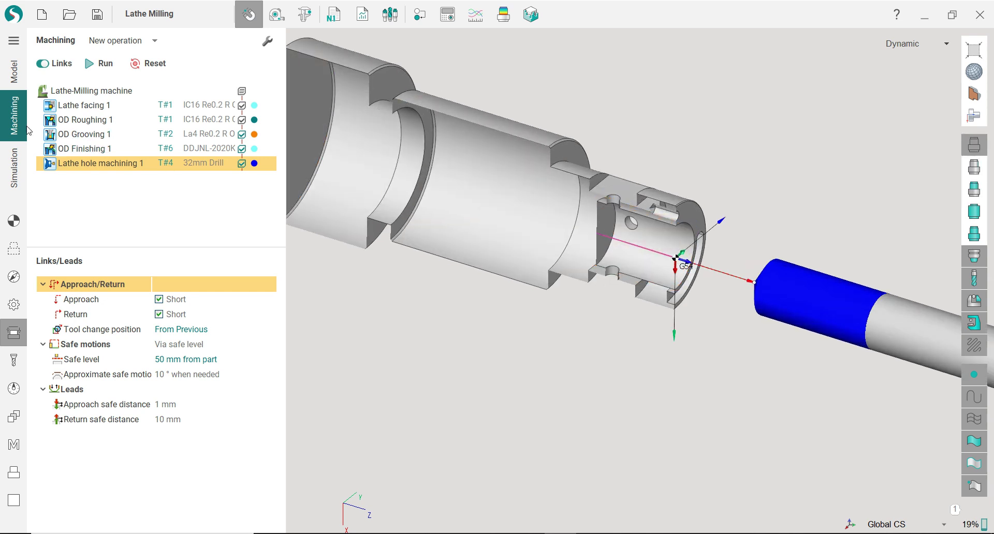
{"action": "scroll", "coordinate": [668, 192], "scroll_direction": "up", "scroll_amount": 3}
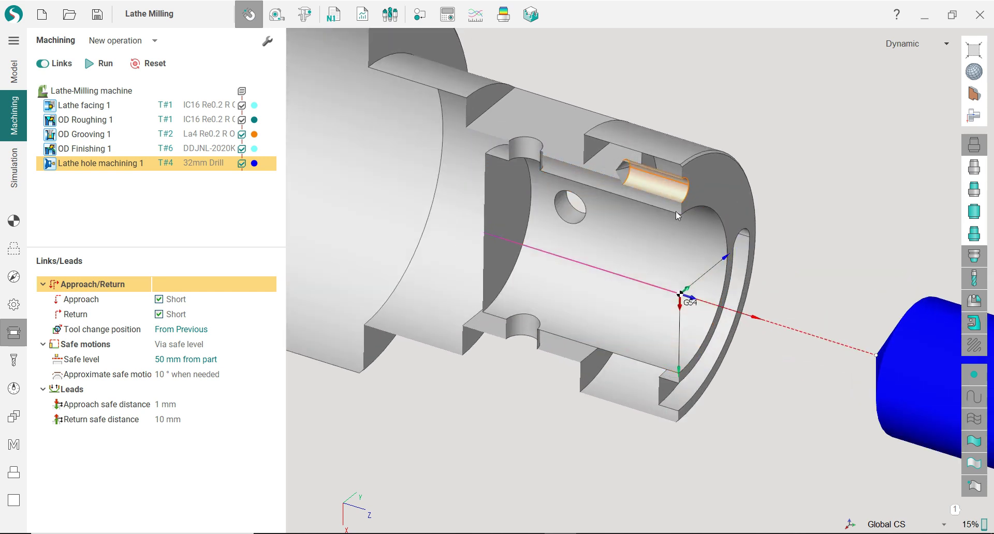
{"action": "scroll", "coordinate": [685, 250], "scroll_direction": "down", "scroll_amount": 5}
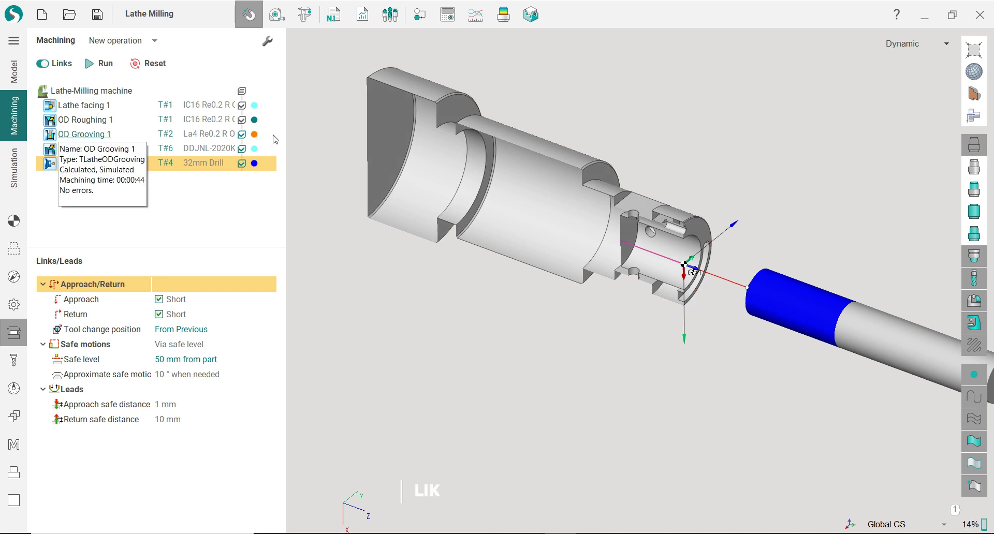
{"action": "scroll", "coordinate": [709, 239], "scroll_direction": "up", "scroll_amount": 3}
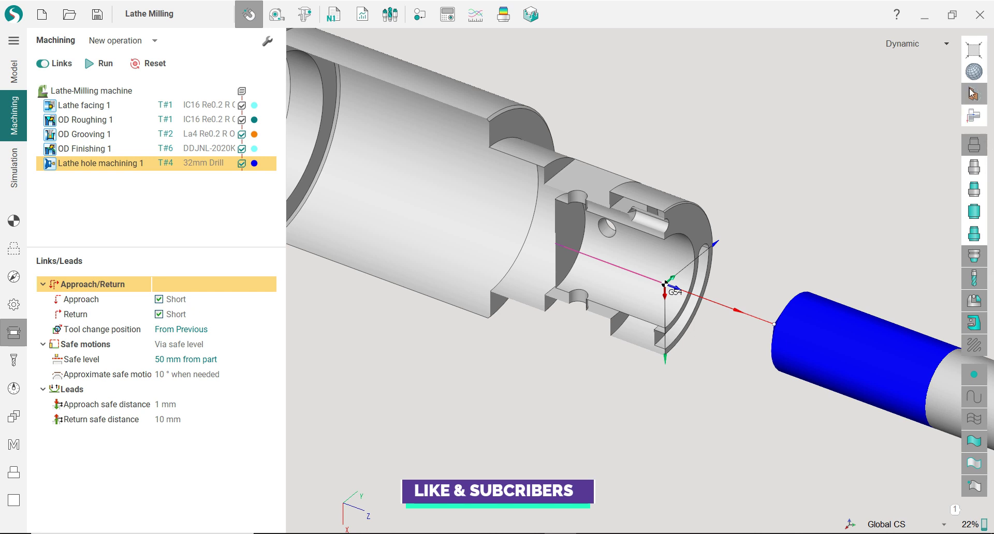
Switch the shaft from the section display to the full 3D display.
{"action": "left_click", "coordinate": [973, 94]}
{"action": "left_click", "coordinate": [953, 96]}
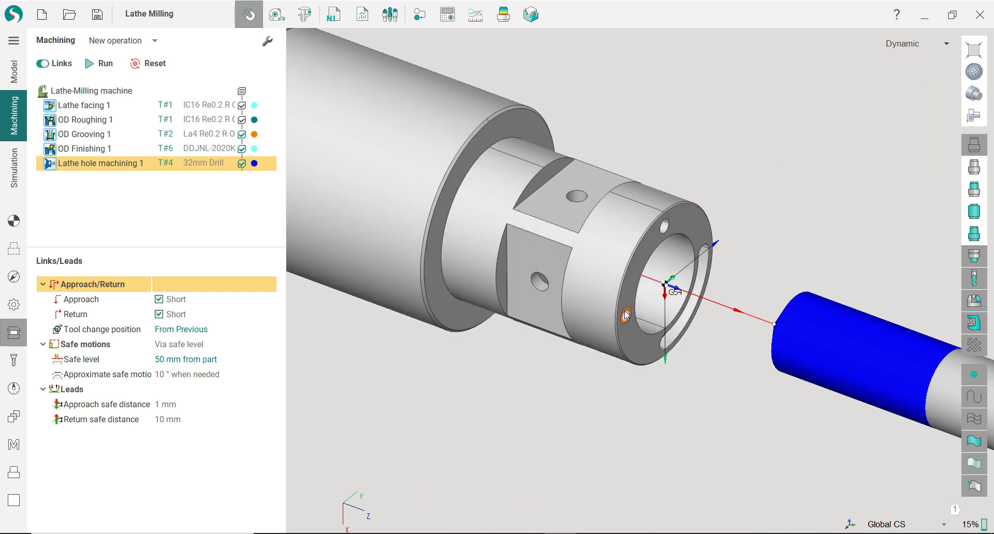
{"action": "scroll", "coordinate": [785, 242], "scroll_direction": "down", "scroll_amount": 2}
{"action": "scroll", "coordinate": [735, 191], "scroll_direction": "down", "scroll_amount": 2}
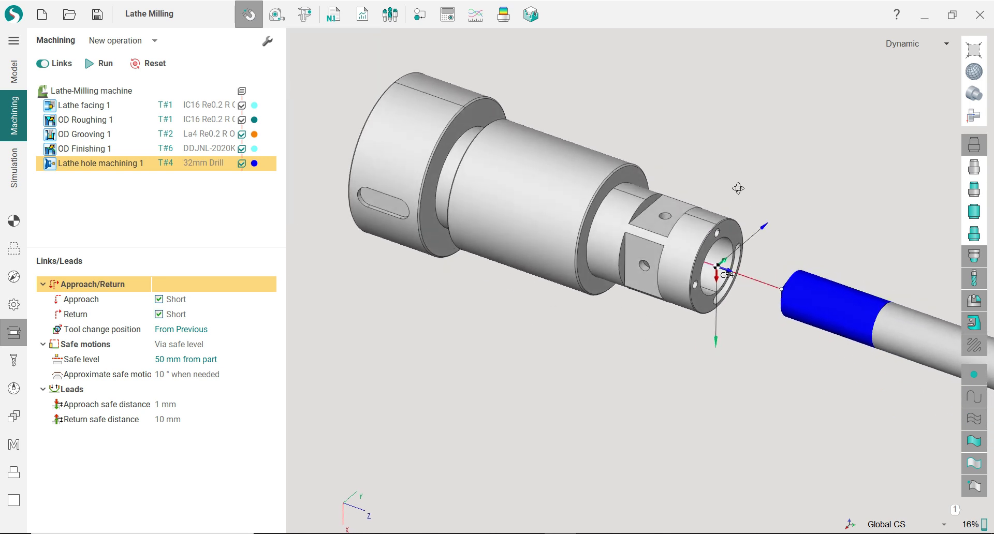
Add a Hole machining operation following the lathe hole machining of the shaft.
{"action": "left_click", "coordinate": [154, 41]}
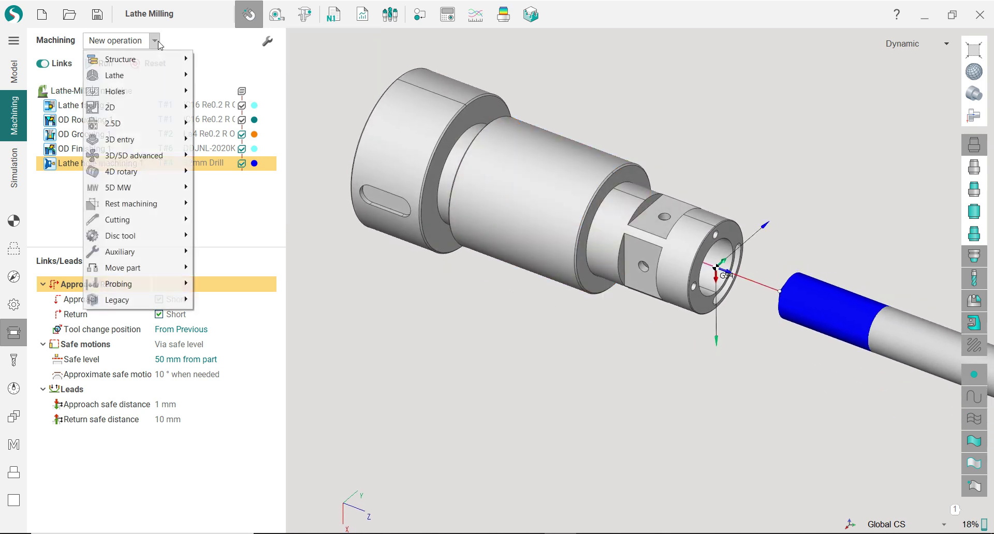
{"action": "mouse_move", "coordinate": [157, 92]}
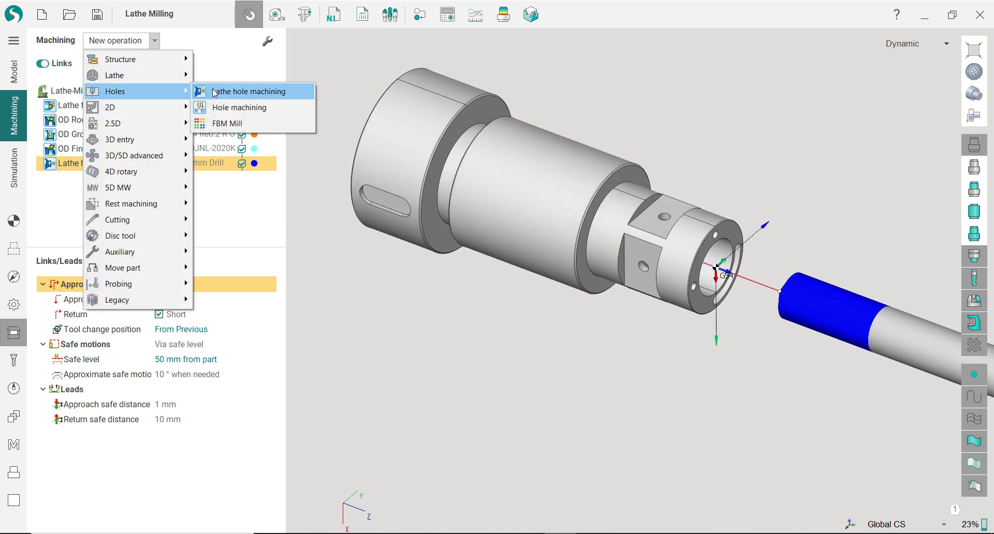
{"action": "left_click", "coordinate": [231, 108]}
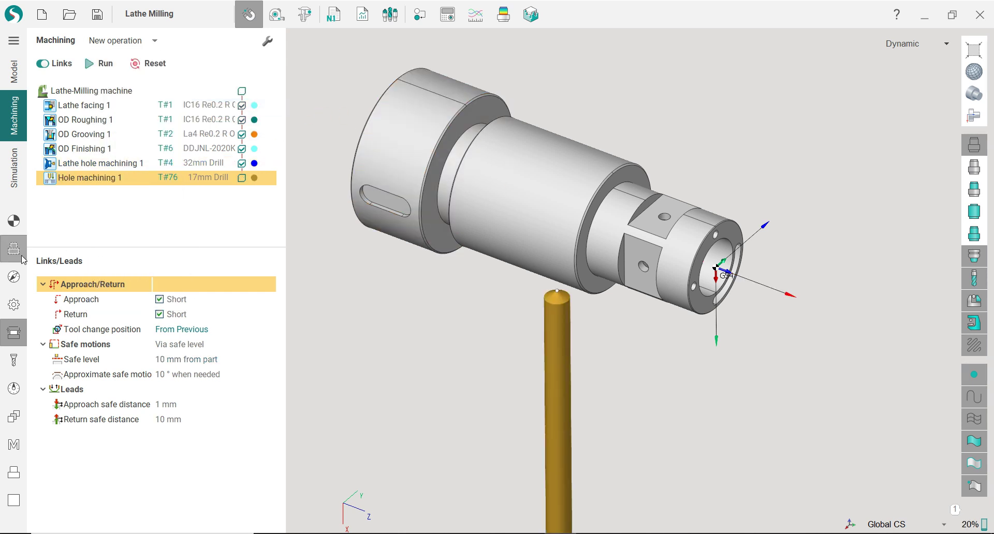
Assign the hole machining drill tool number 5 and mount it on the connector 5 - Axial mill tool.
{"action": "left_click", "coordinate": [14, 360]}
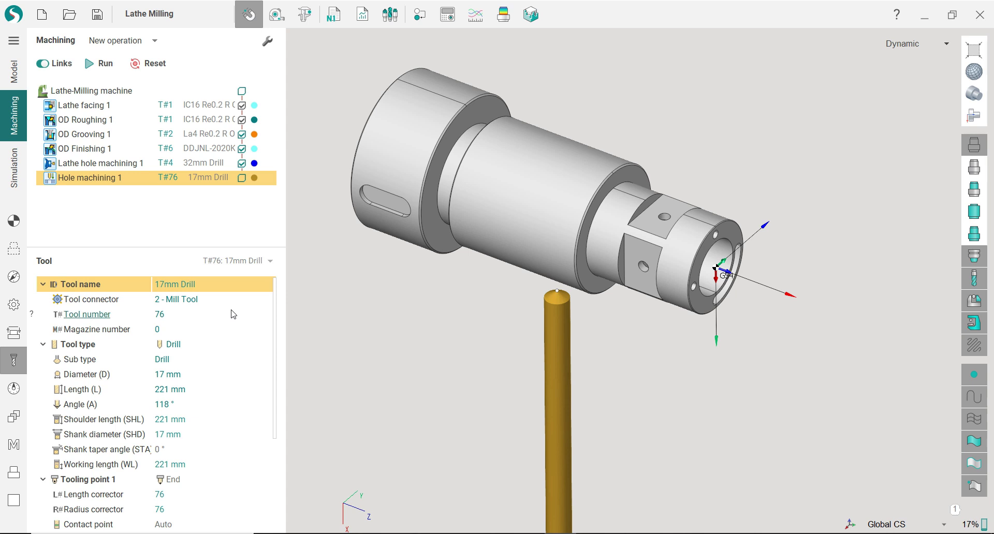
{"action": "left_click", "coordinate": [198, 313]}
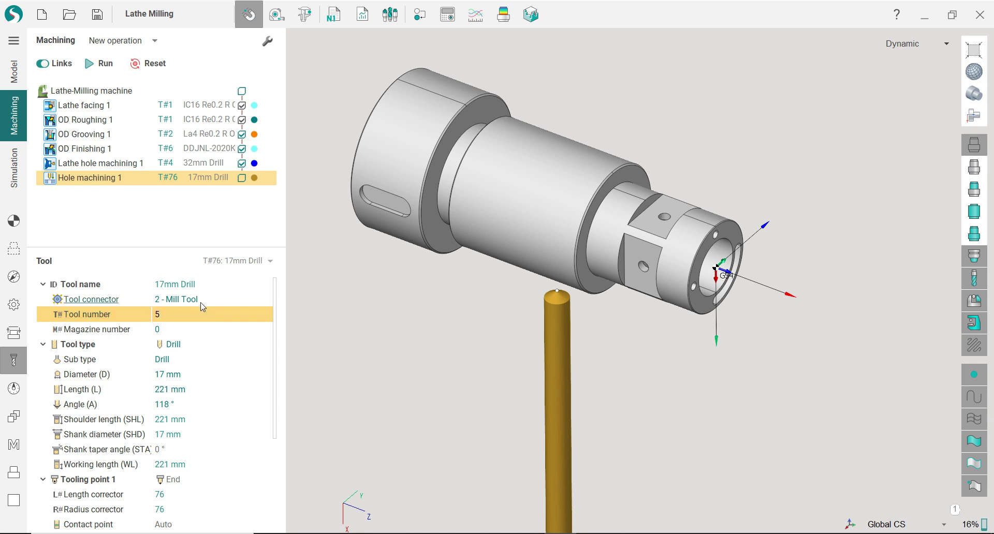
{"action": "left_click", "coordinate": [204, 300]}
{"action": "left_click", "coordinate": [207, 329]}
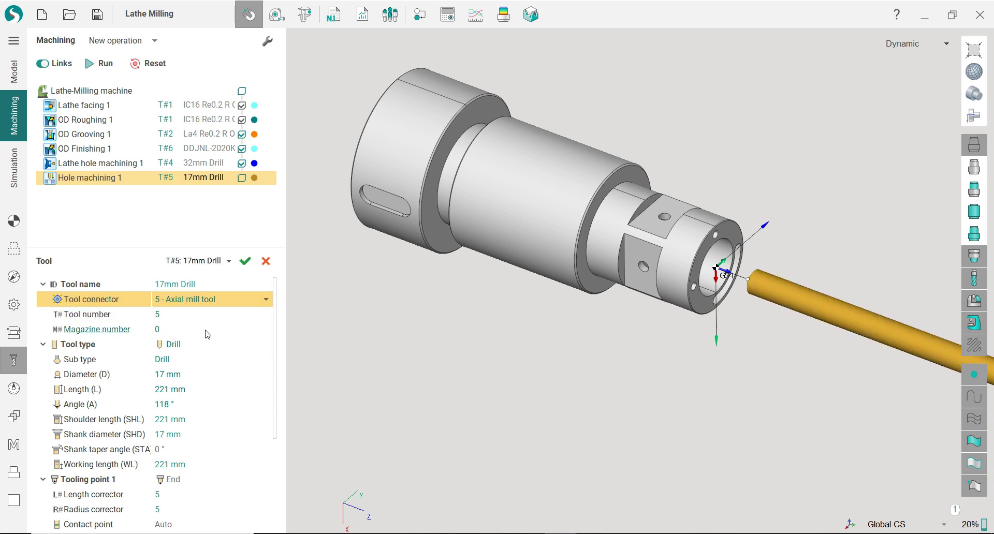
{"action": "left_click", "coordinate": [199, 315]}
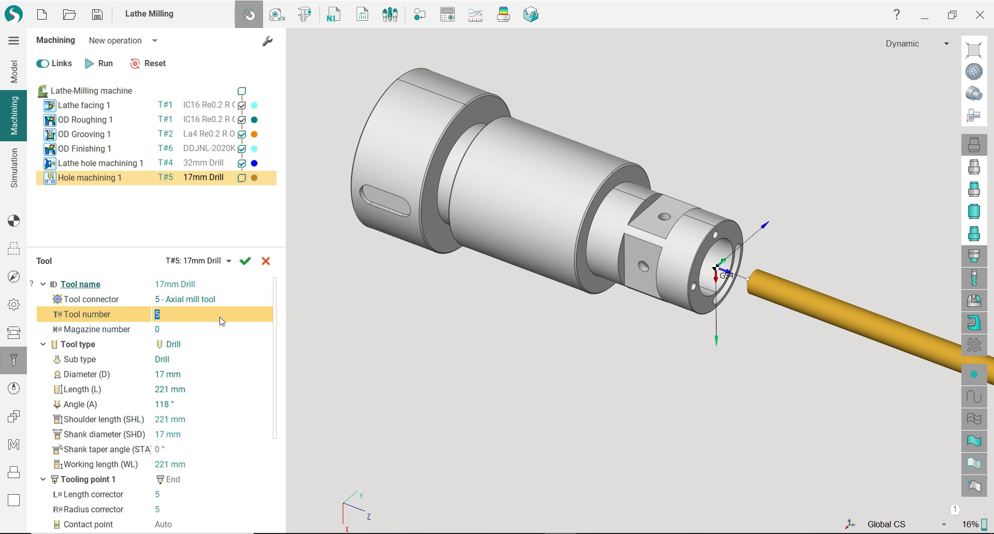
Set the drill's diameter to 6 mm and its working length to 35 mm.
{"action": "left_click", "coordinate": [206, 374]}
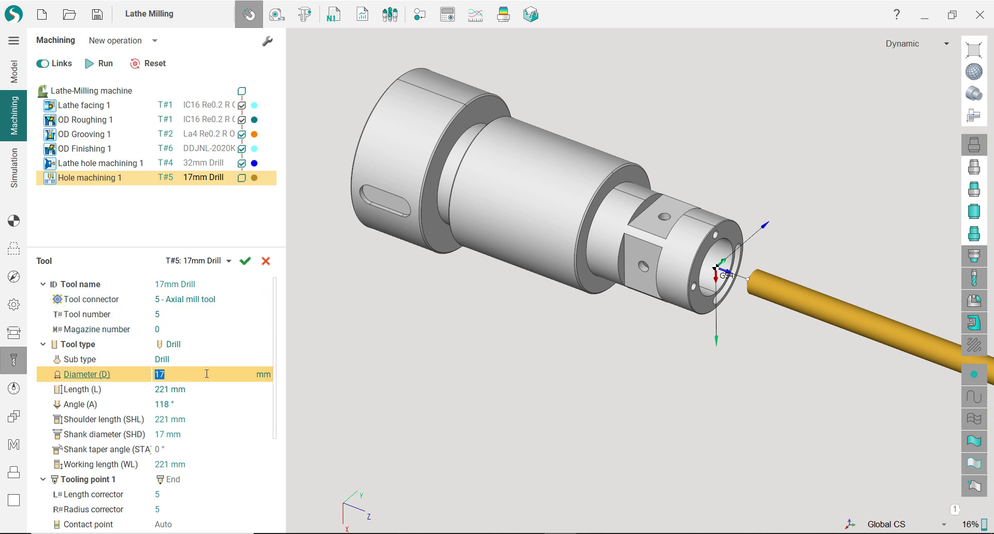
{"action": "left_click", "coordinate": [206, 373]}
{"action": "type", "text": "6"}
{"action": "left_click", "coordinate": [210, 389]}
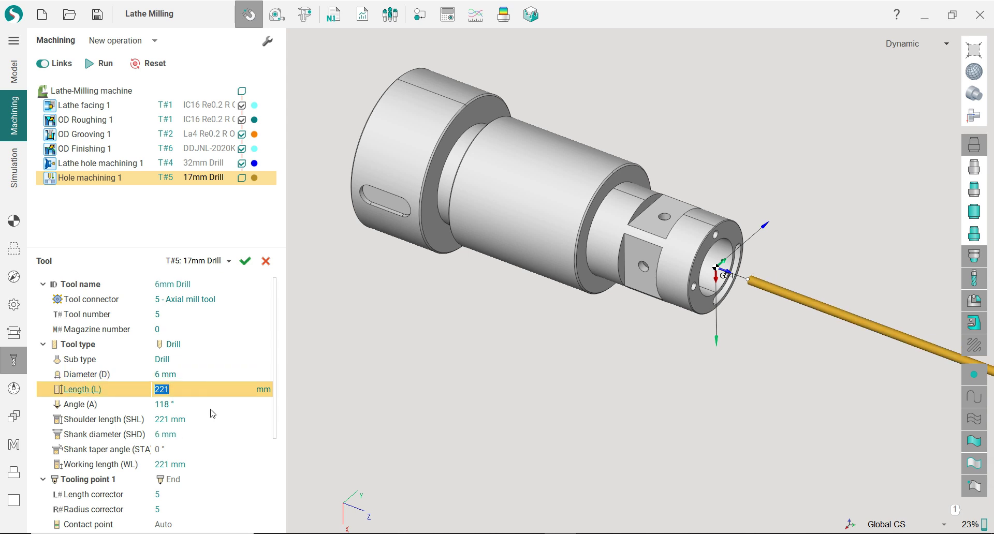
{"action": "left_click", "coordinate": [206, 463]}
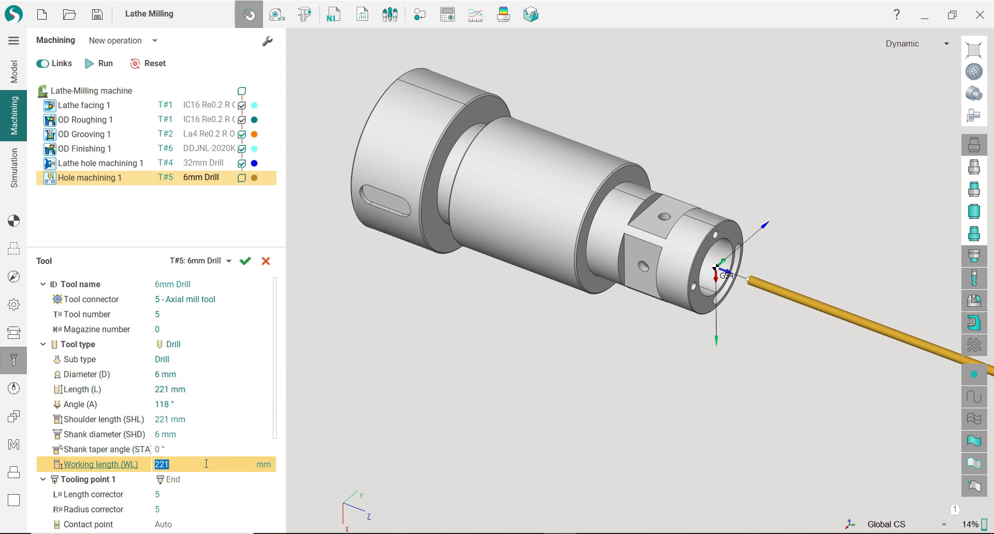
{"action": "type", "text": "35"}
Set the drill's shoulder length and overall length to 100 mm each and accept the tool changes.
{"action": "left_click", "coordinate": [202, 420]}
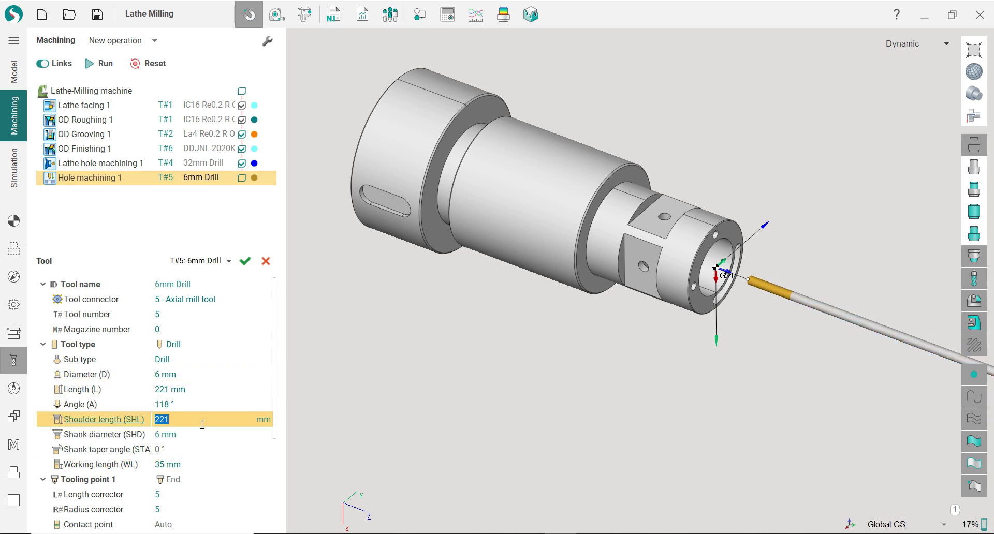
{"action": "type", "text": "100"}
{"action": "left_click", "coordinate": [197, 388]}
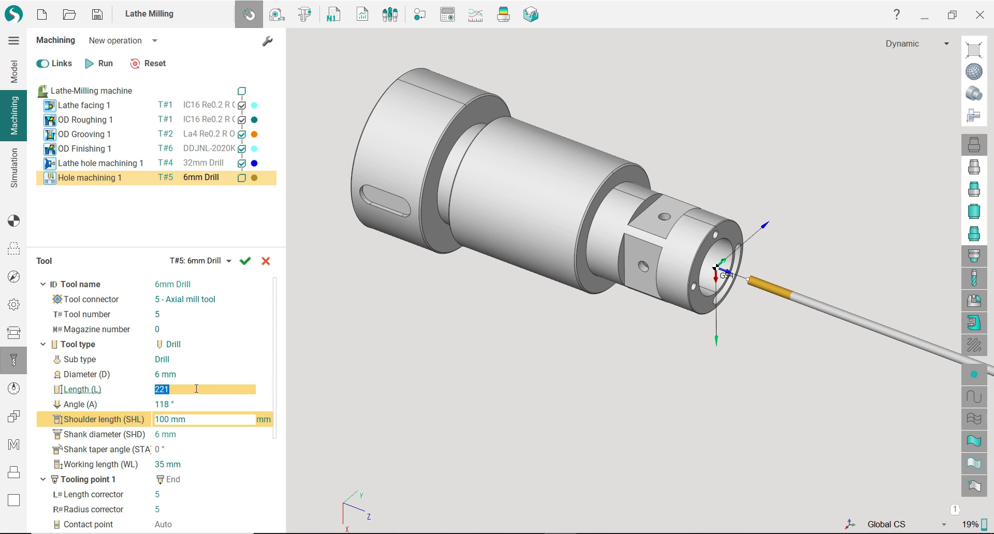
{"action": "type", "text": "1"}
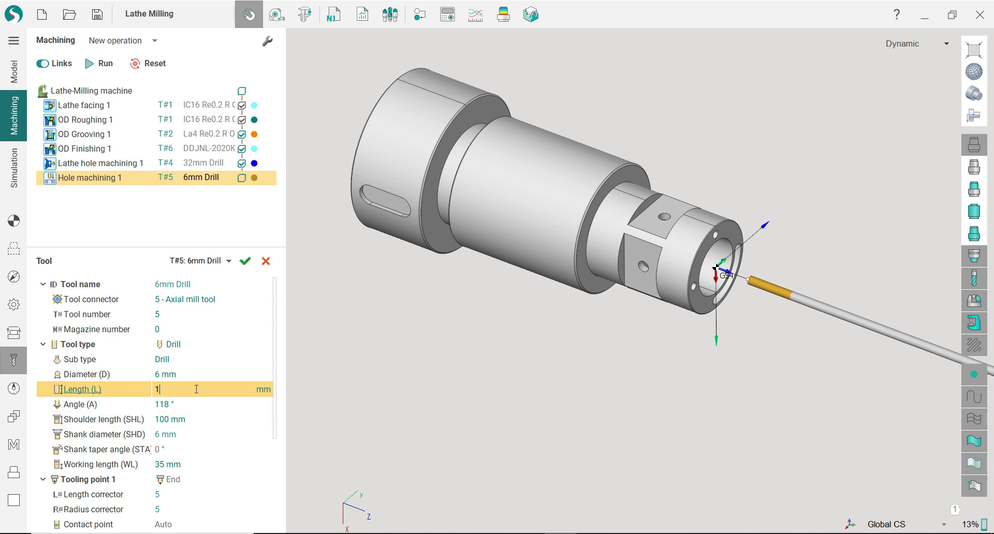
{"action": "type", "text": "00"}
{"action": "left_click", "coordinate": [203, 420]}
{"action": "scroll", "coordinate": [552, 292], "scroll_direction": "down", "scroll_amount": 2}
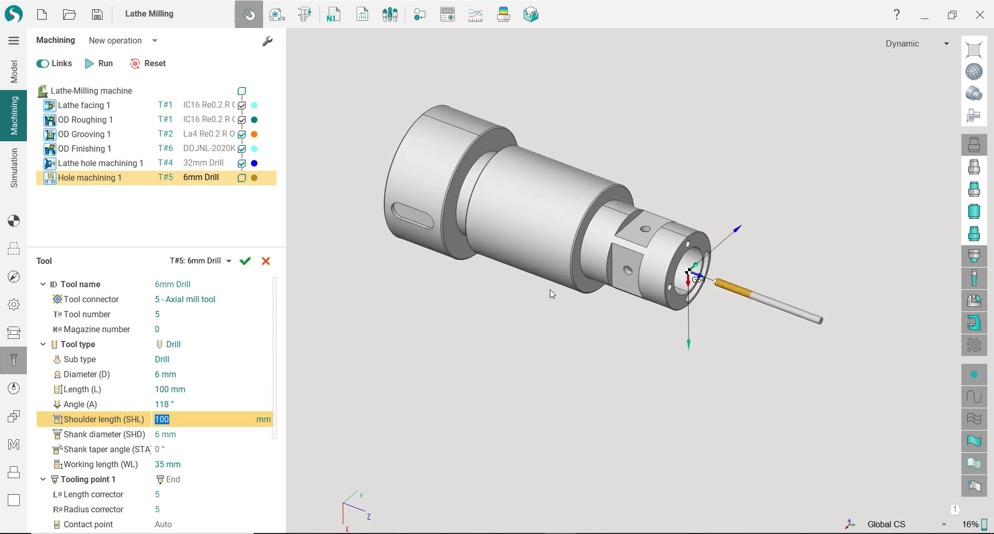
{"action": "scroll", "coordinate": [551, 294], "scroll_direction": "up", "scroll_amount": 1}
{"action": "middle_click_drag", "start_coordinate": [526, 299], "coordinate": [495, 303]}
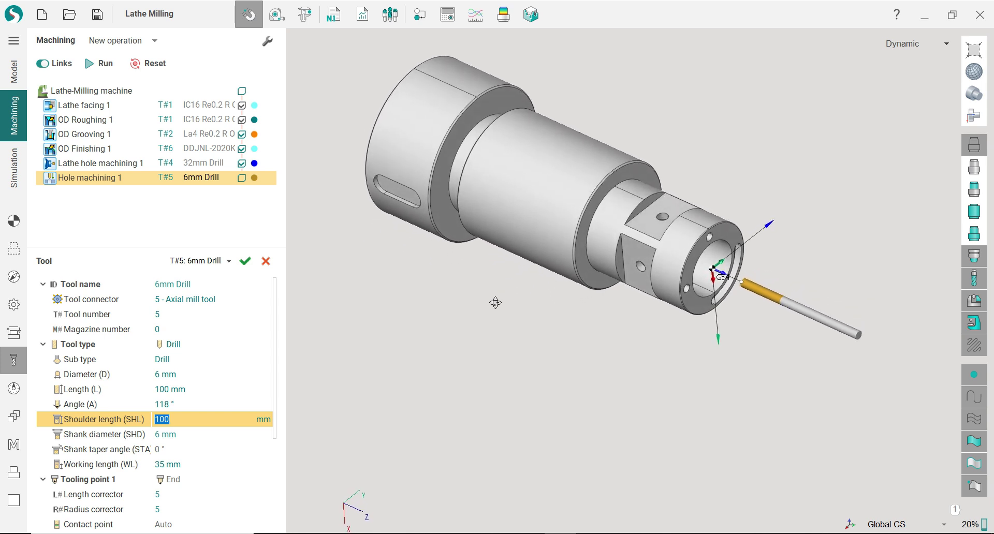
{"action": "left_click", "coordinate": [245, 261]}
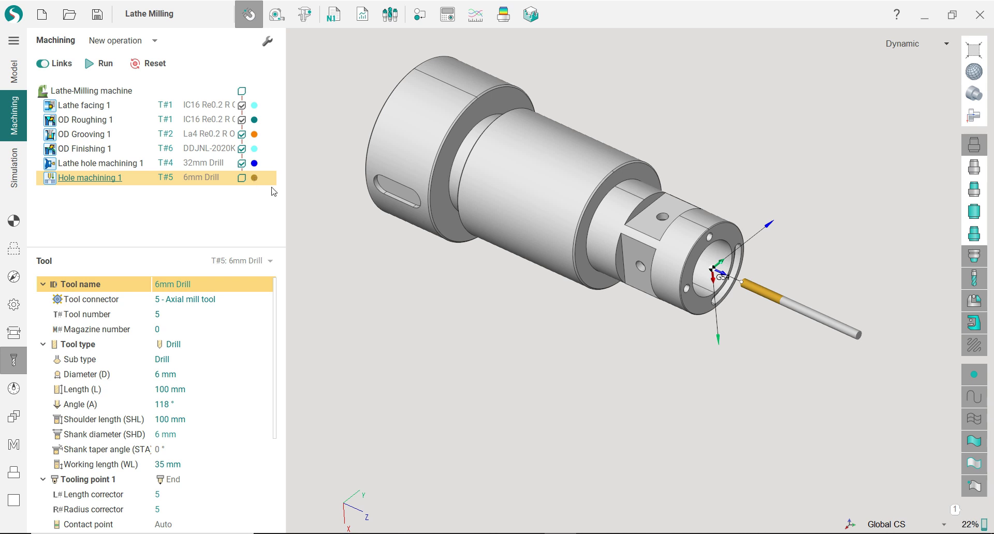
Recognize only blind holes, excluding through holes, and assign the two 6 mm end-face holes to the job.
{"action": "left_click", "coordinate": [14, 248]}
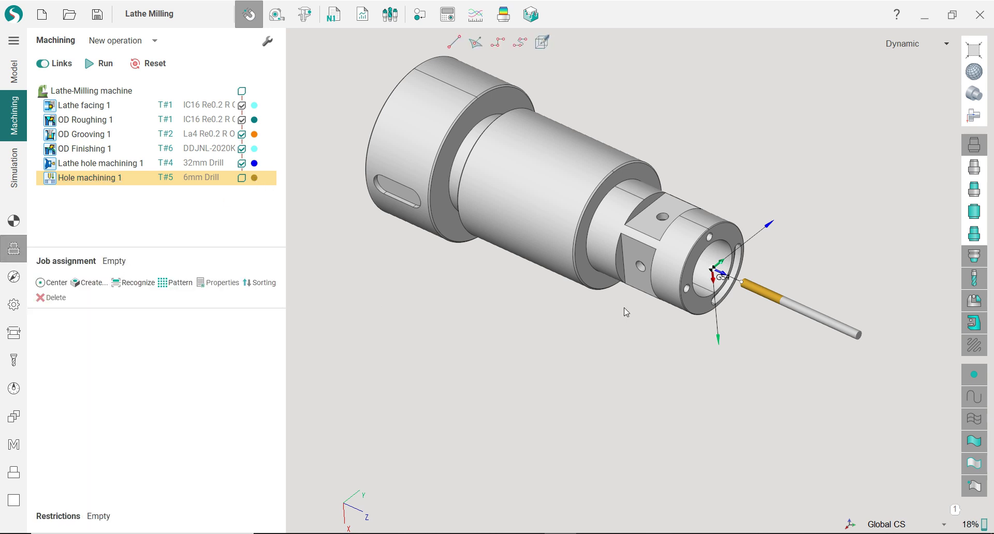
{"action": "scroll", "coordinate": [625, 312], "scroll_direction": "up", "scroll_amount": 2}
{"action": "left_click", "coordinate": [133, 283]}
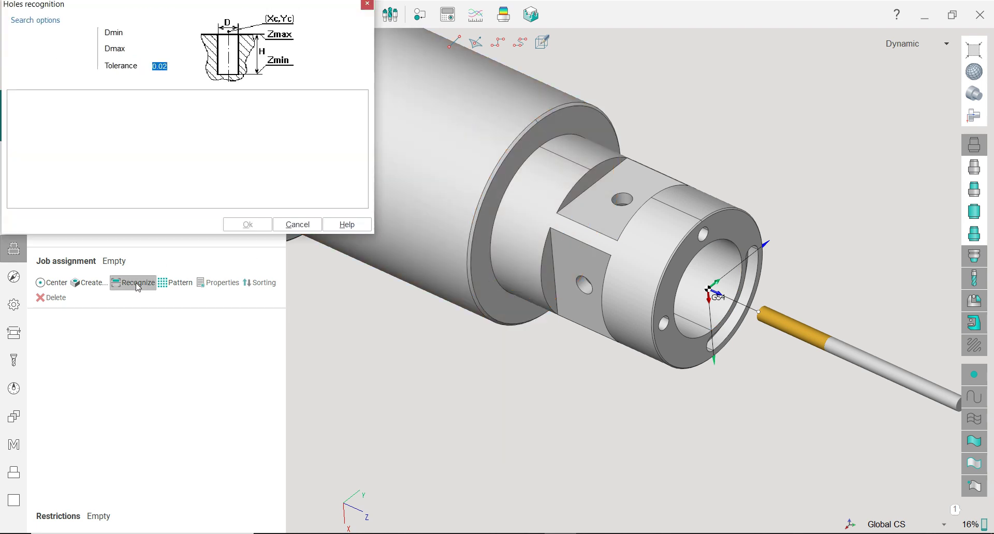
{"action": "scroll", "coordinate": [470, 357], "scroll_direction": "up", "scroll_amount": 3}
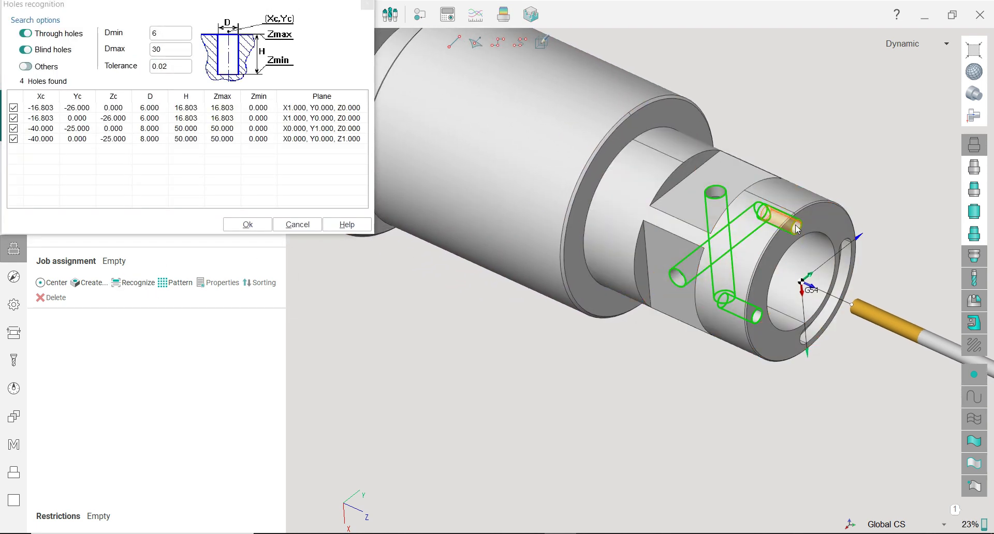
{"action": "left_click", "coordinate": [25, 35]}
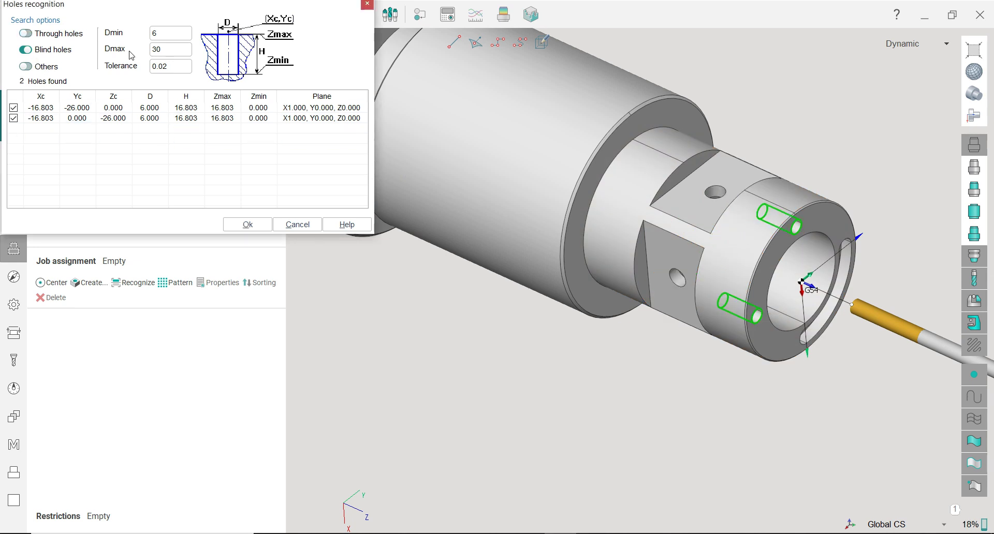
{"action": "left_click", "coordinate": [169, 48]}
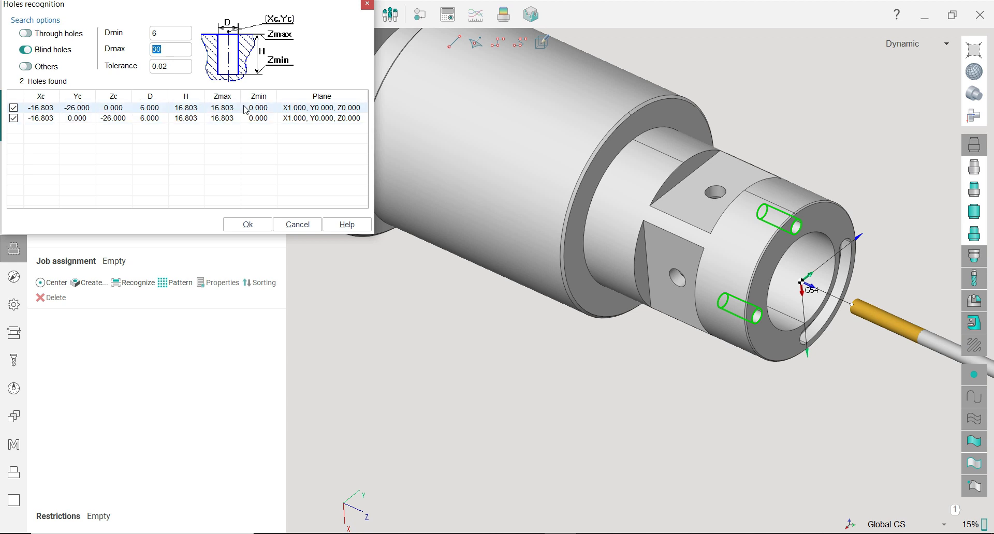
{"action": "left_click", "coordinate": [243, 224]}
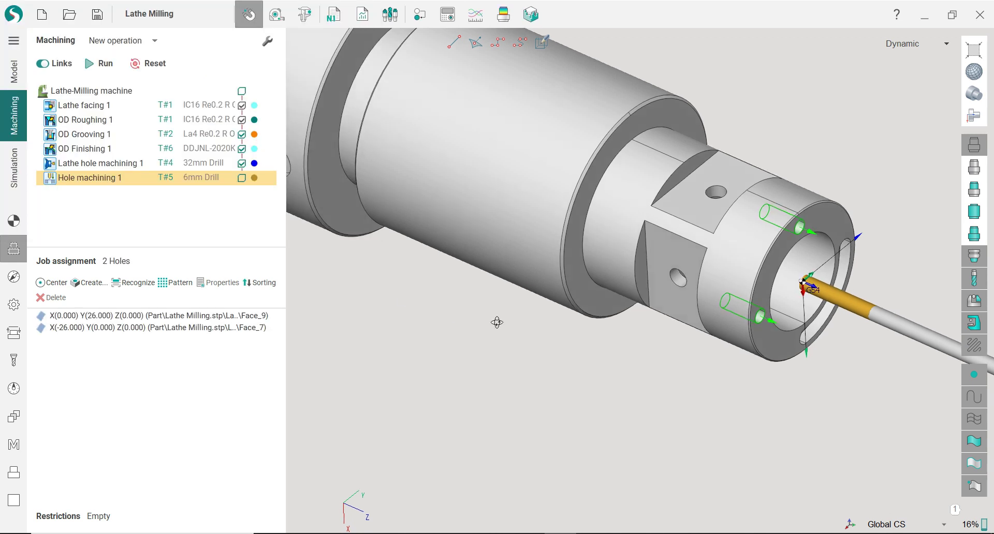
Reorder the two assigned holes so the one at X-26 Y0 comes before the one at X0 Y26.
{"action": "left_click", "coordinate": [255, 321]}
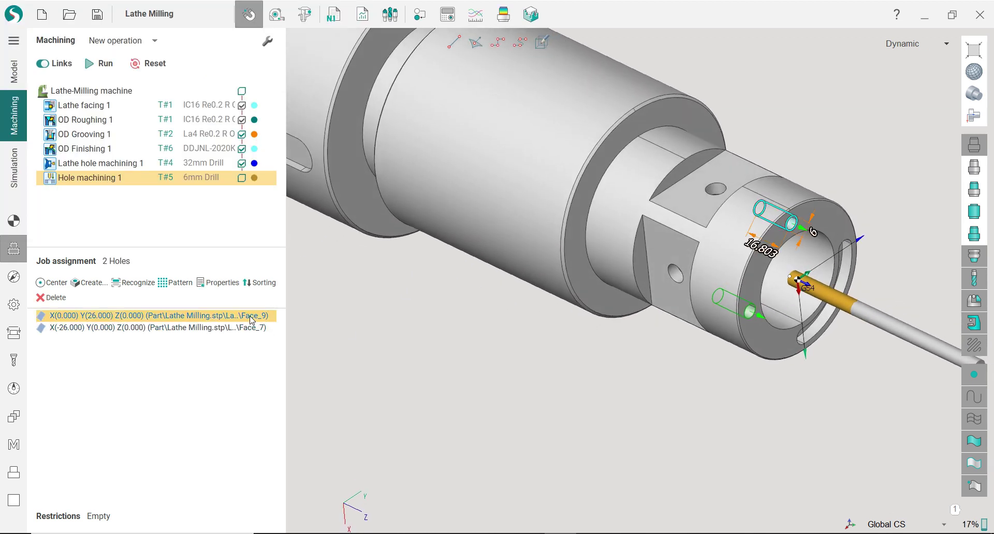
{"action": "left_click", "coordinate": [249, 331]}
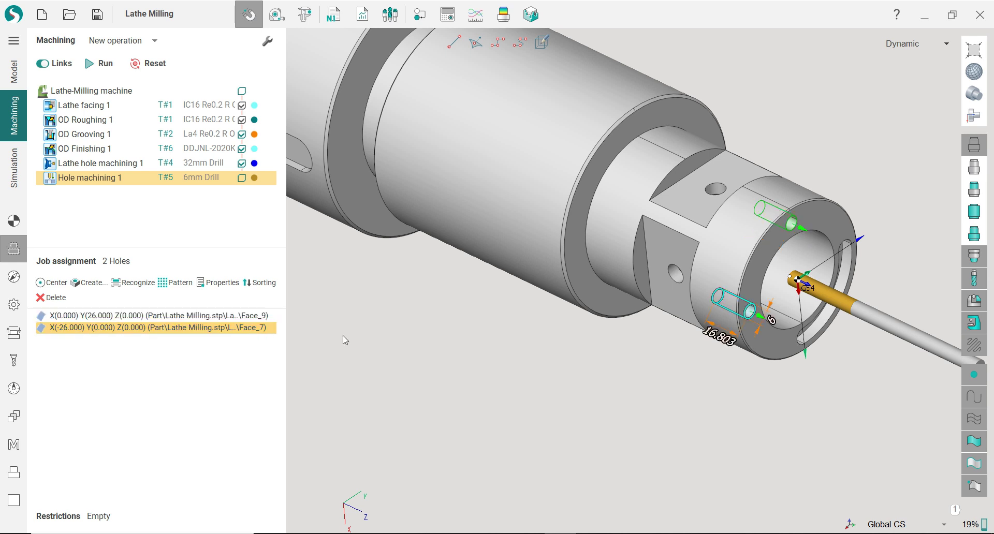
{"action": "left_click", "coordinate": [973, 116]}
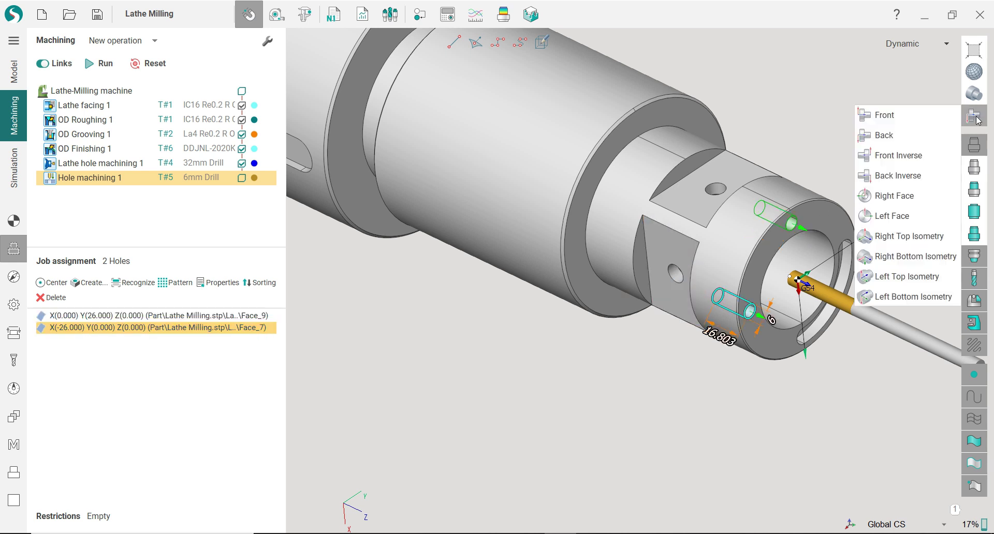
{"action": "left_click", "coordinate": [934, 136]}
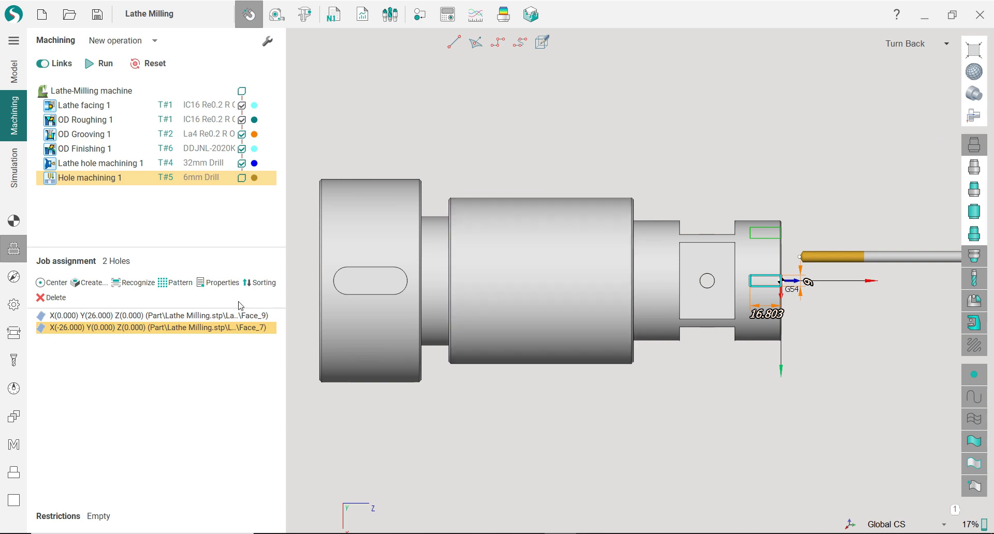
{"action": "left_click", "coordinate": [196, 317]}
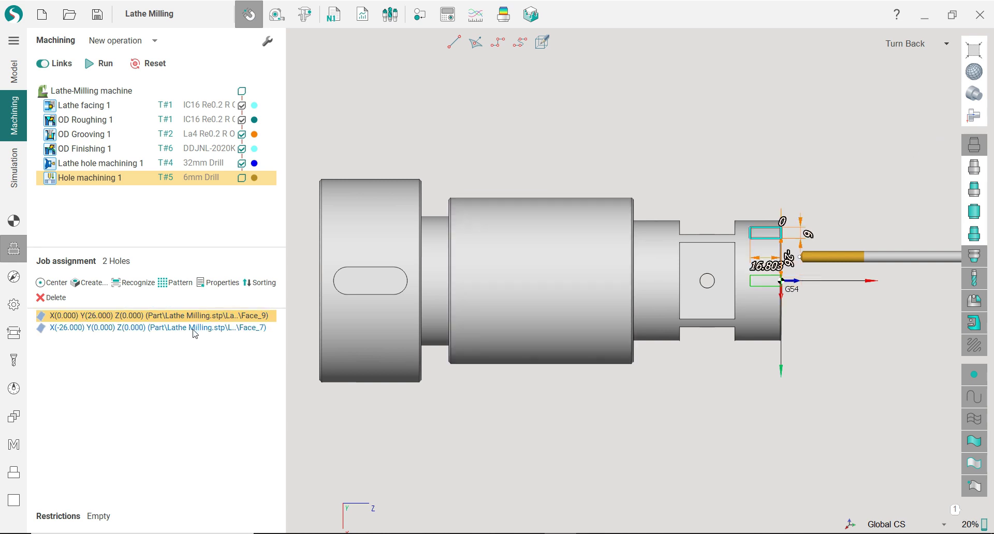
{"action": "left_click", "coordinate": [193, 329]}
{"action": "left_click_drag", "start_coordinate": [193, 317], "coordinate": [193, 330]}
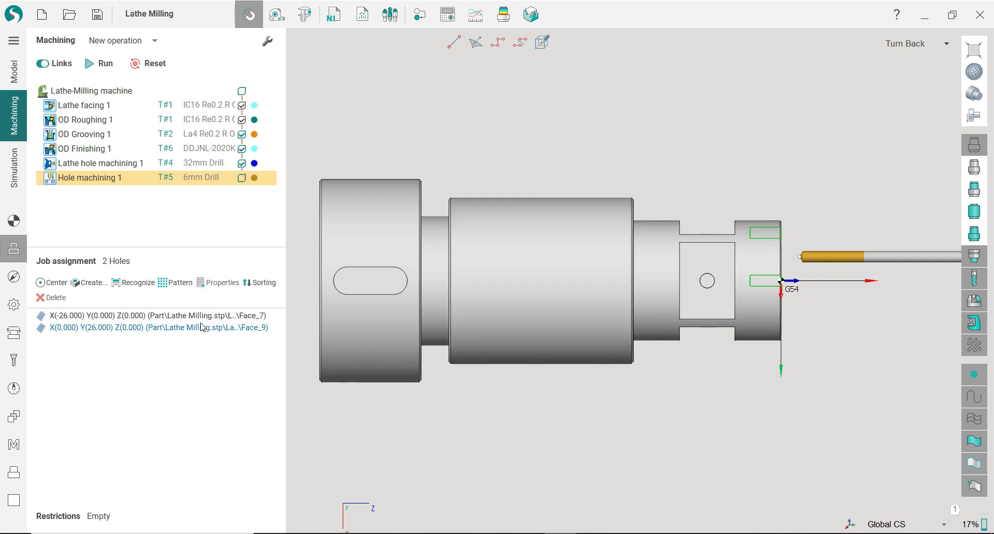
Check each reordered end-face hole on the 3D model in its machining order.
{"action": "left_click", "coordinate": [202, 317]}
{"action": "middle_click_drag", "start_coordinate": [560, 228], "coordinate": [509, 283]}
{"action": "right_click_drag", "start_coordinate": [509, 283], "coordinate": [464, 285]}
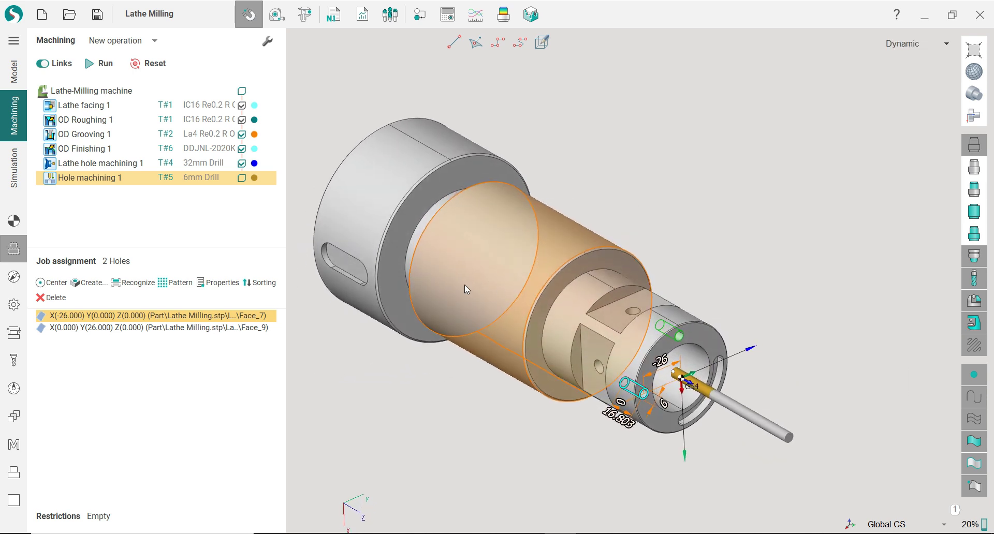
{"action": "left_click", "coordinate": [209, 327]}
{"action": "scroll", "coordinate": [686, 198], "scroll_direction": "down", "scroll_amount": 1}
{"action": "middle_click_drag", "start_coordinate": [673, 228], "coordinate": [705, 235]}
{"action": "left_click", "coordinate": [707, 237]}
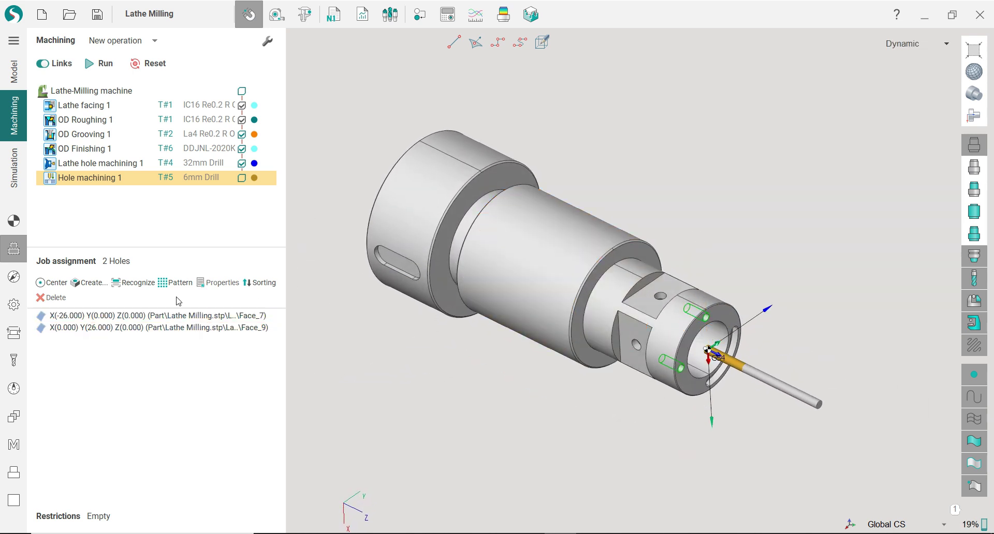
Set the hole machining's drilling type to Chip breaking with a step of 25 % of the tool diameter.
{"action": "left_click", "coordinate": [14, 277]}
{"action": "left_click", "coordinate": [232, 288]}
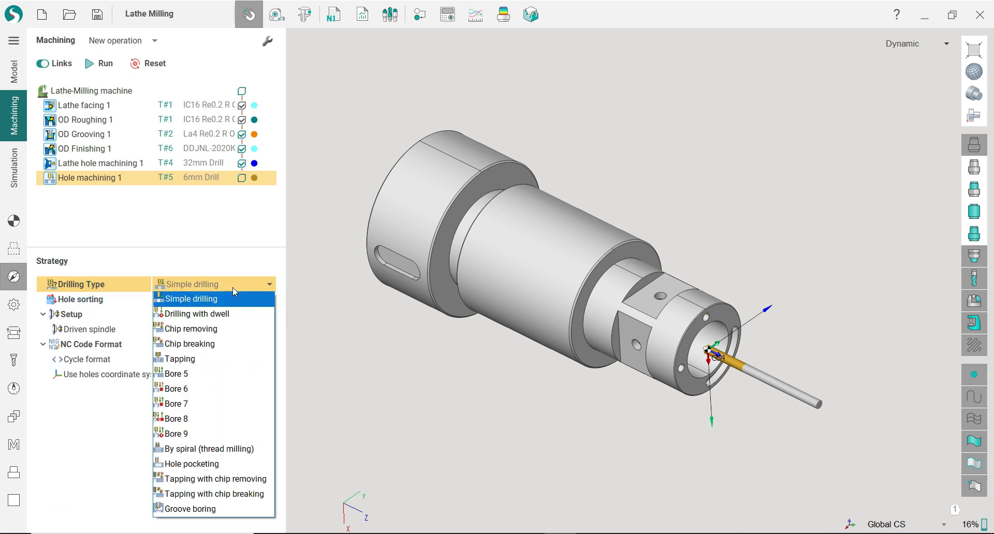
{"action": "left_click", "coordinate": [227, 332]}
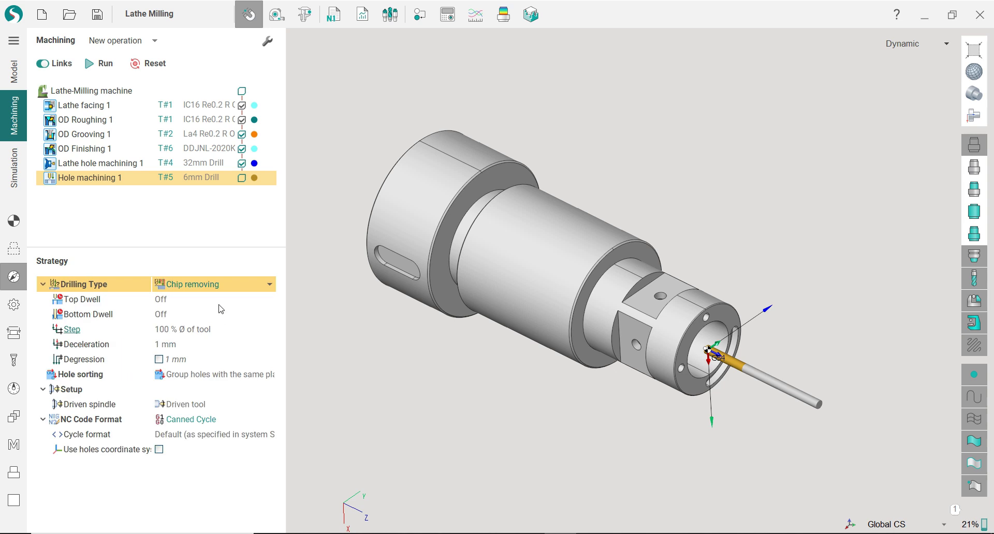
{"action": "left_click", "coordinate": [222, 287]}
{"action": "left_click", "coordinate": [217, 346]}
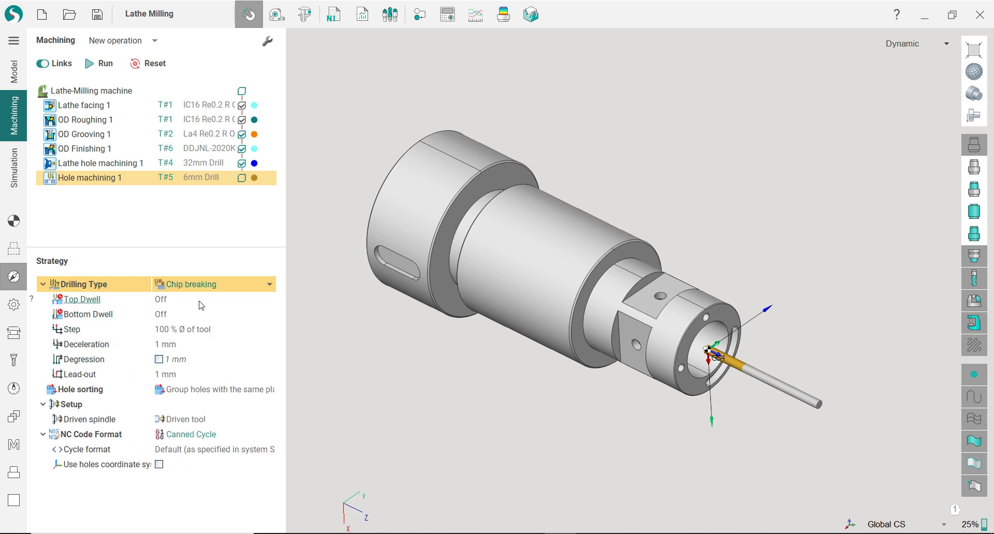
{"action": "left_click", "coordinate": [200, 333]}
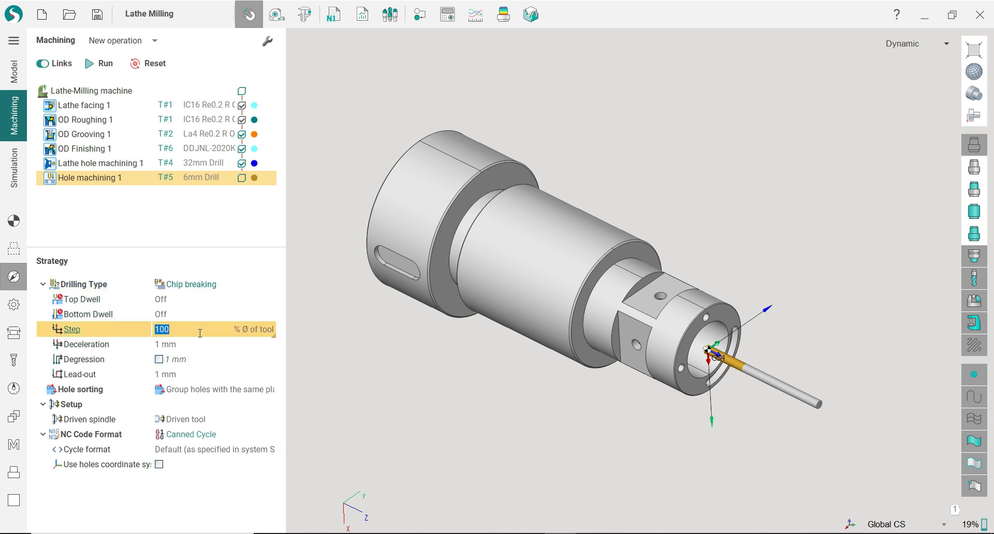
{"action": "left_click", "coordinate": [201, 345]}
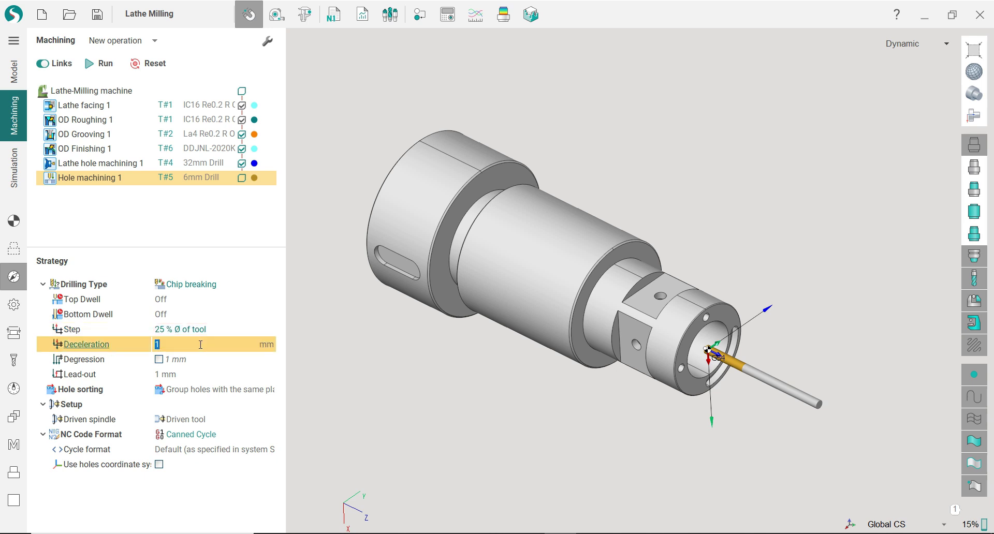
Set the hole machining's safe level to 50 mm from part and calculate its toolpath.
{"action": "left_click", "coordinate": [14, 305]}
{"action": "left_click", "coordinate": [14, 333]}
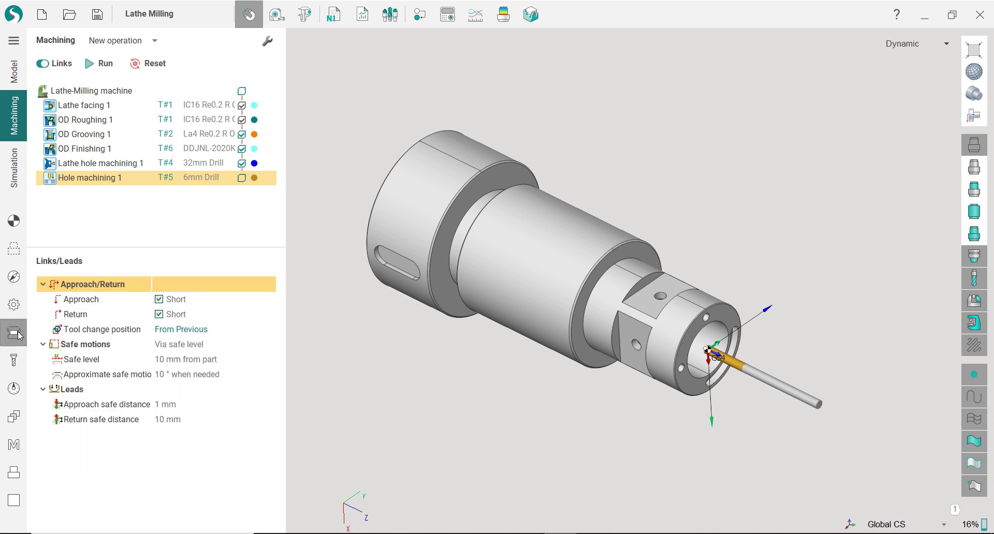
{"action": "left_click", "coordinate": [207, 360]}
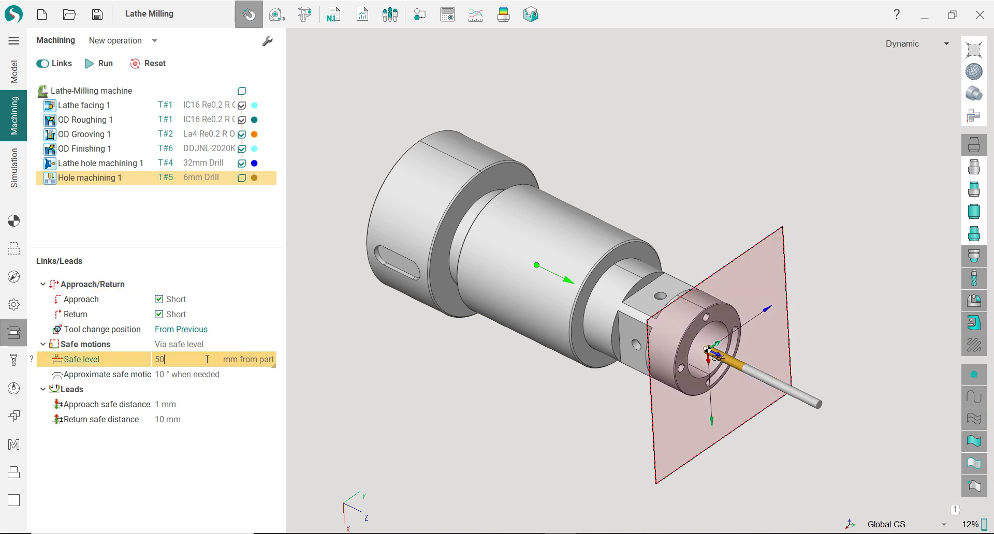
{"action": "key", "text": "Return"}
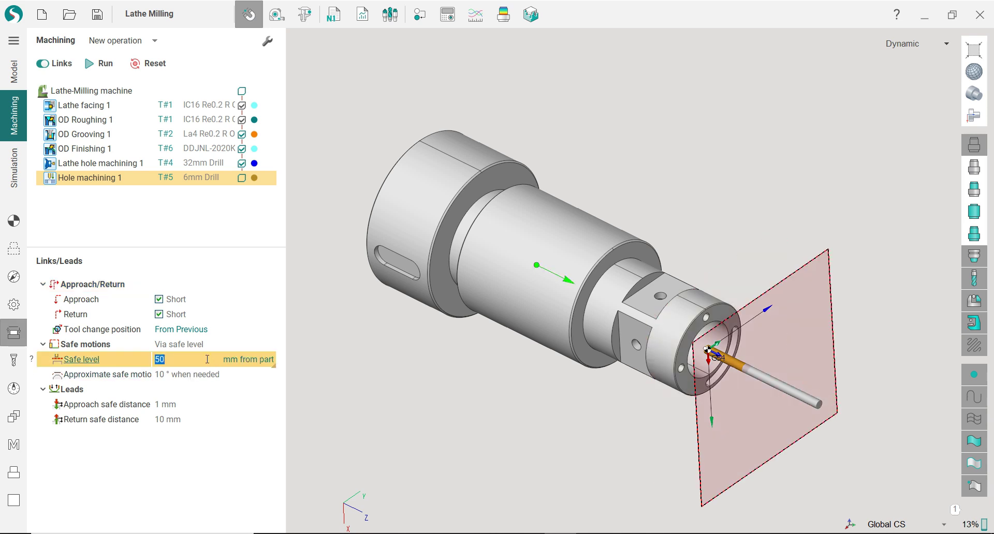
{"action": "left_click", "coordinate": [101, 63]}
{"action": "mouse_move", "coordinate": [701, 203]}
{"action": "middle_mouse_down"}
{"action": "mouse_move", "coordinate": [723, 195]}
{"action": "mouse_move", "coordinate": [717, 211]}
{"action": "middle_mouse_up"}
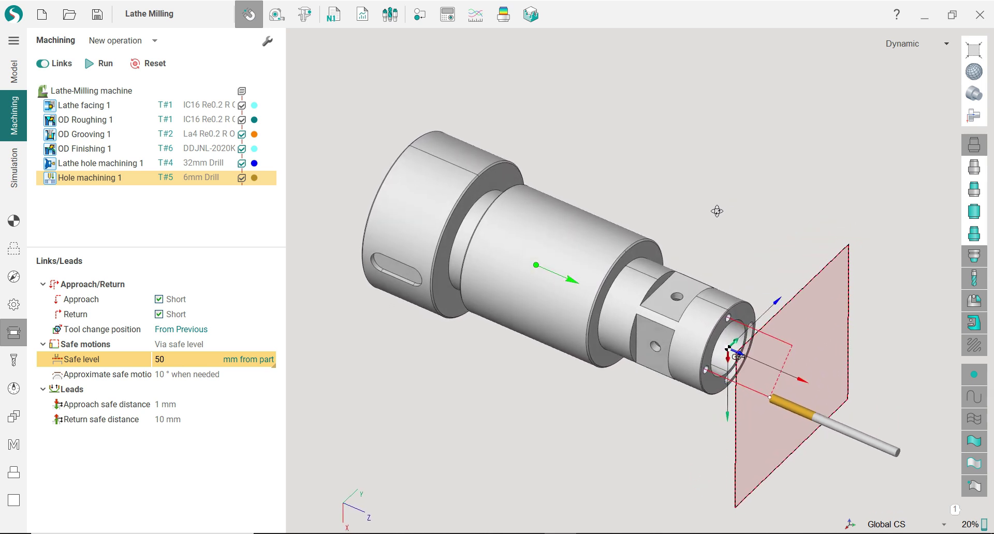
Switch to the simulation and hide the part model so only the simulated workpiece is displayed.
{"action": "left_click", "coordinate": [14, 168]}
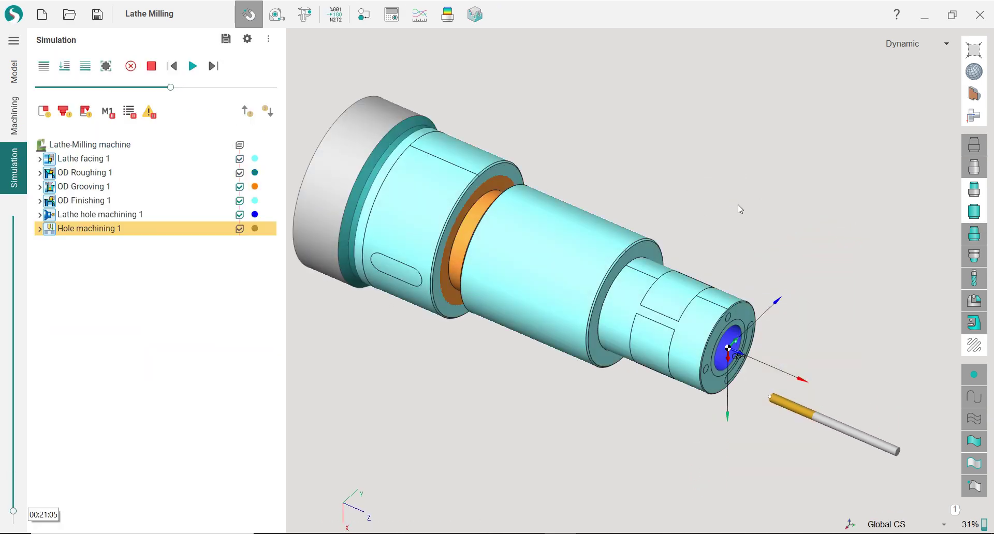
{"action": "right_click_drag", "start_coordinate": [738, 204], "coordinate": [681, 202]}
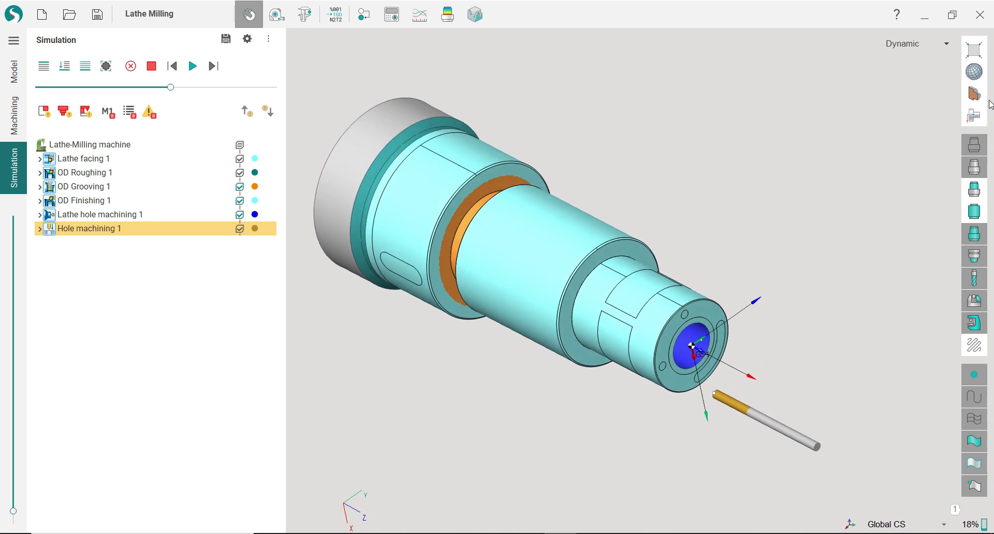
{"action": "left_click", "coordinate": [974, 93]}
{"action": "right_click_drag", "start_coordinate": [810, 205], "coordinate": [838, 198]}
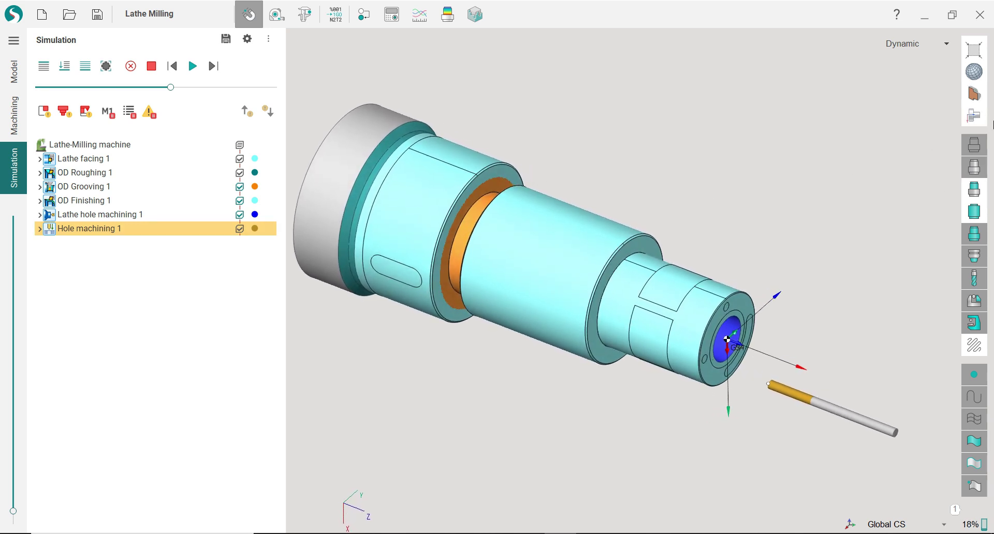
{"action": "left_click", "coordinate": [973, 212]}
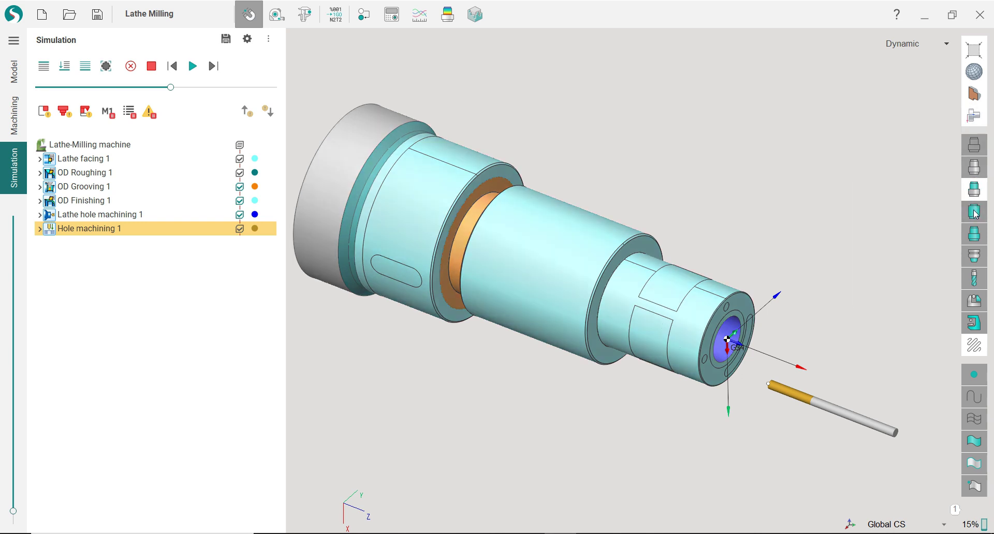
{"action": "left_click", "coordinate": [976, 238]}
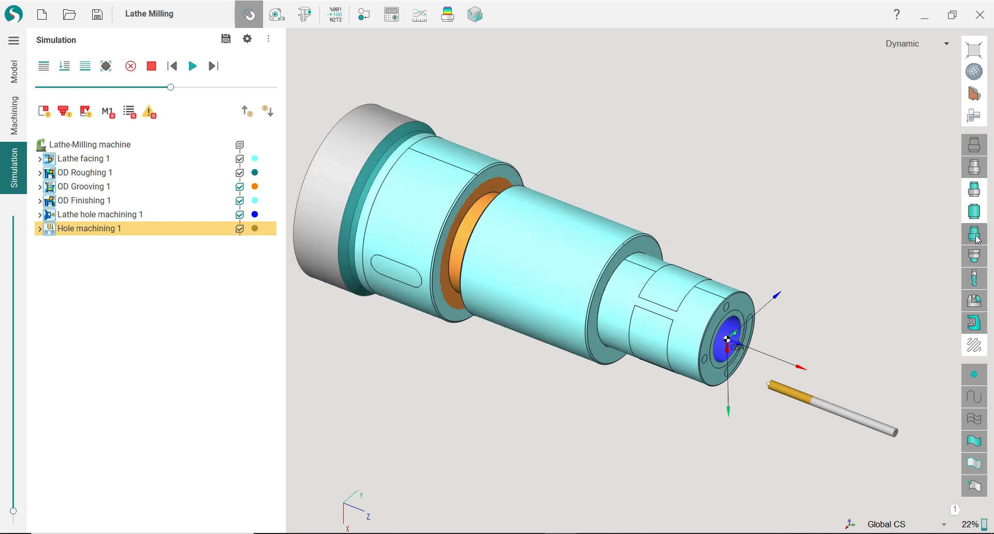
{"action": "left_click", "coordinate": [974, 148]}
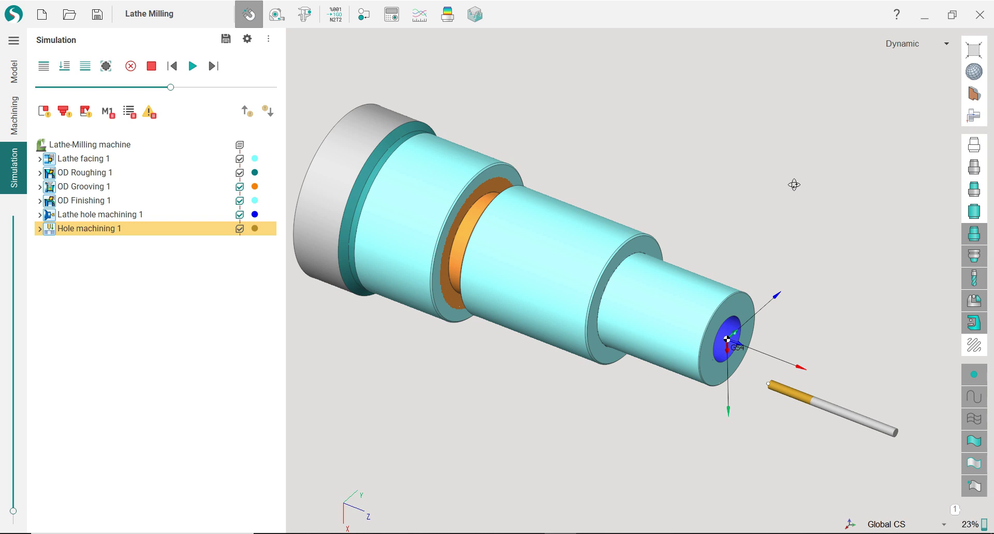
Simulate the 6 mm end-face hole machining at a reduced speed, then raise the speed slightly during playback.
{"action": "left_click_drag", "start_coordinate": [171, 87], "coordinate": [113, 89]}
{"action": "left_click", "coordinate": [192, 66]}
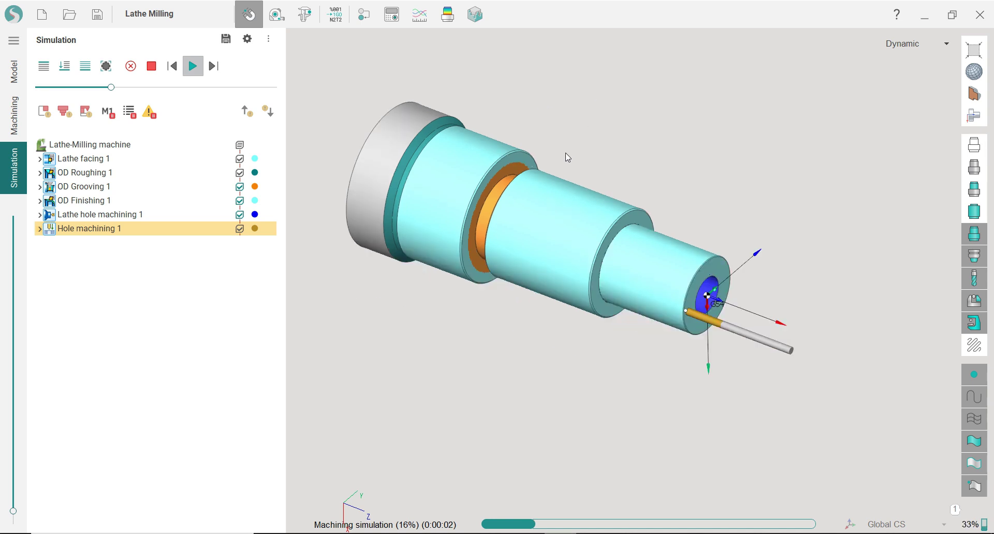
{"action": "middle_click_drag", "start_coordinate": [568, 154], "coordinate": [562, 149]}
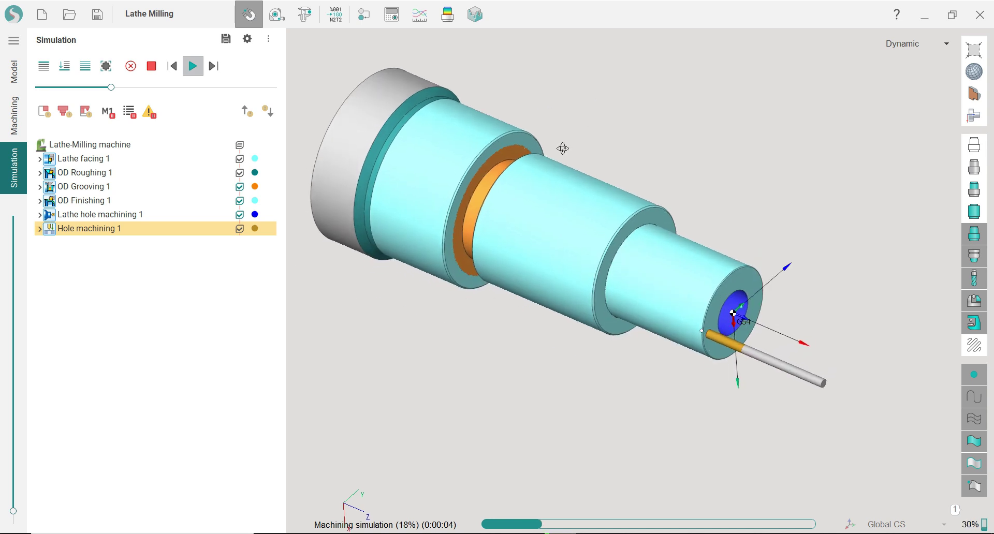
{"action": "left_click_drag", "start_coordinate": [111, 87], "coordinate": [126, 91]}
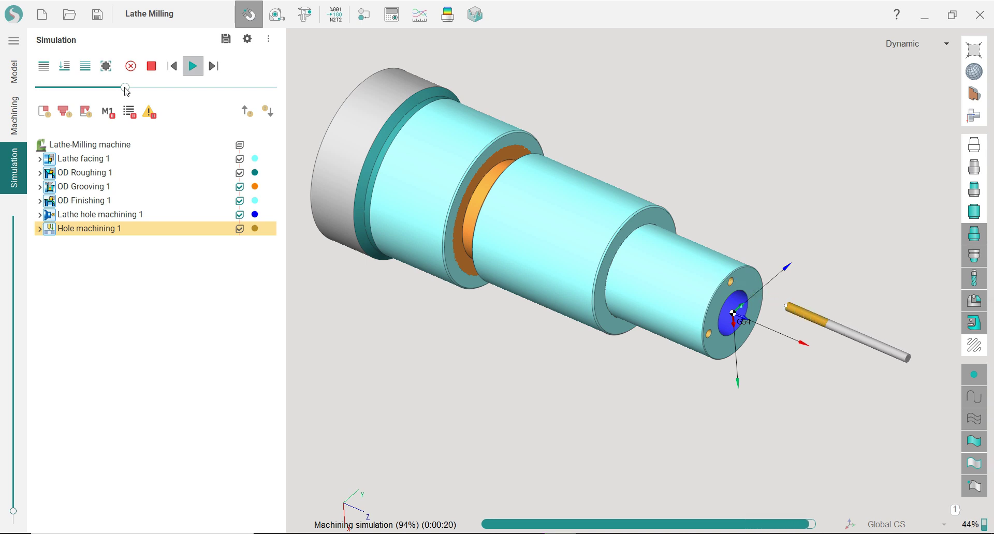
{"action": "mouse_move", "coordinate": [621, 170]}
{"action": "middle_mouse_down"}
{"action": "mouse_move", "coordinate": [603, 171]}
{"action": "mouse_move", "coordinate": [613, 168]}
{"action": "middle_mouse_up"}
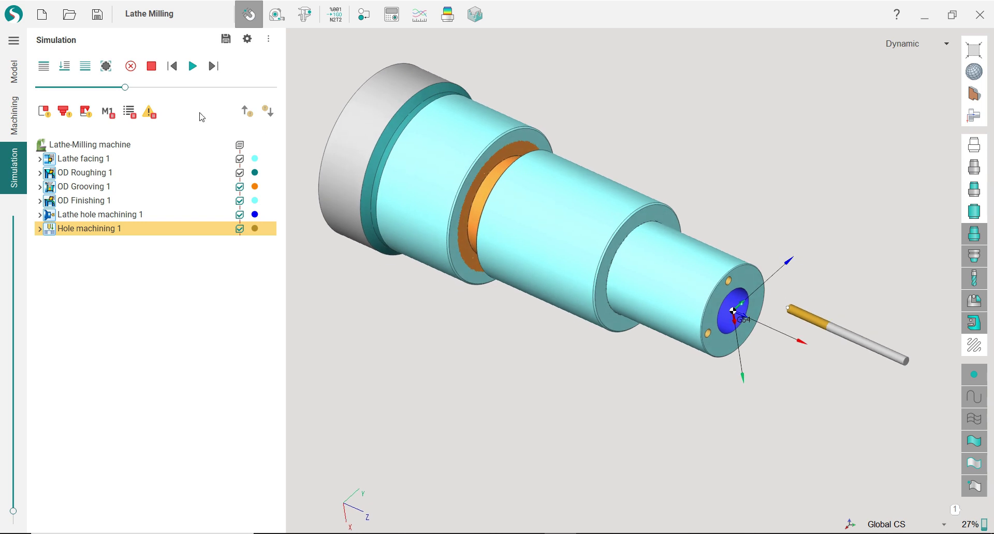
Return to the machining operations and inspect the hole machining toolpath at the shaft's end face.
{"action": "left_click", "coordinate": [22, 115]}
{"action": "middle_click_drag", "start_coordinate": [736, 214], "coordinate": [750, 210]}
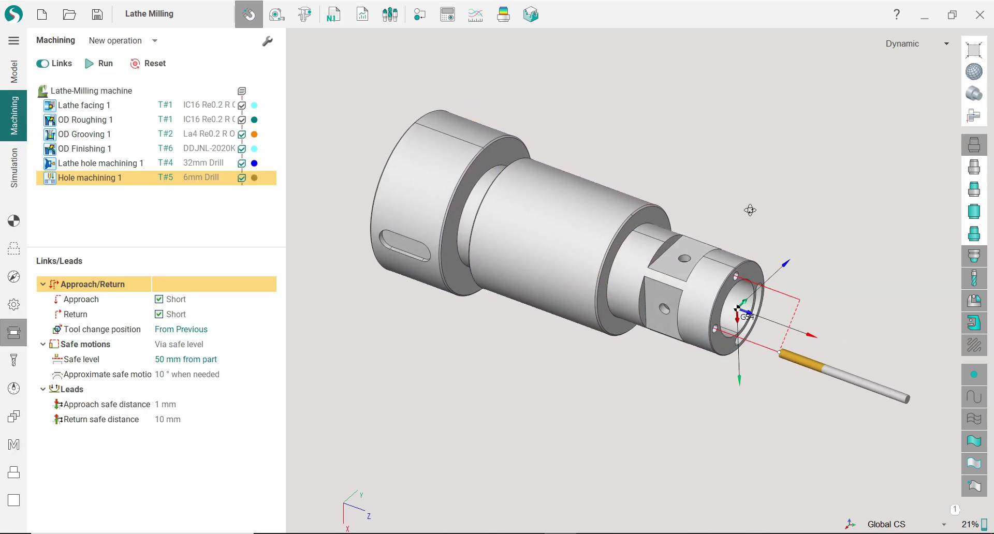
{"action": "right_click_drag", "start_coordinate": [749, 210], "coordinate": [696, 222]}
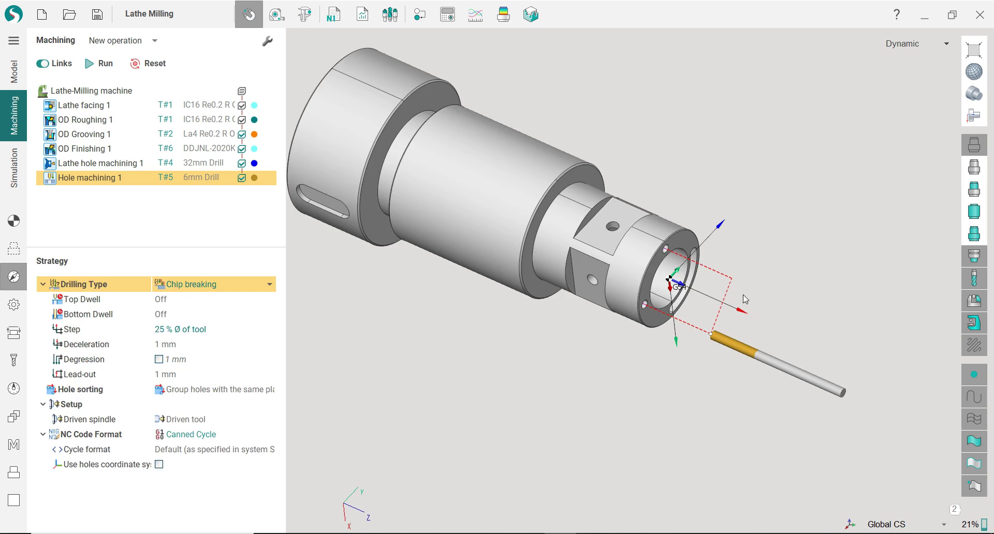
{"action": "scroll", "coordinate": [667, 274], "scroll_direction": "up", "scroll_amount": 2}
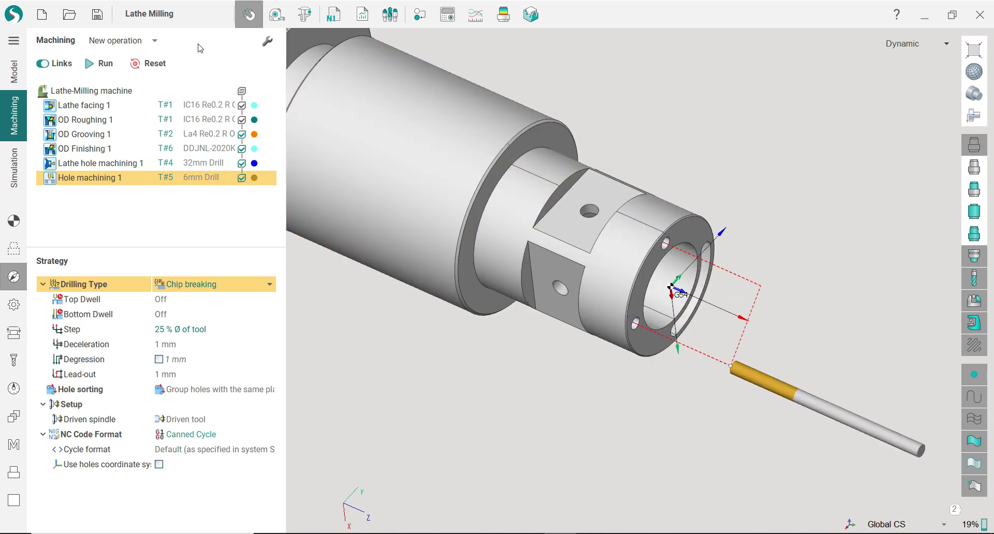
{"action": "left_click", "coordinate": [154, 41]}
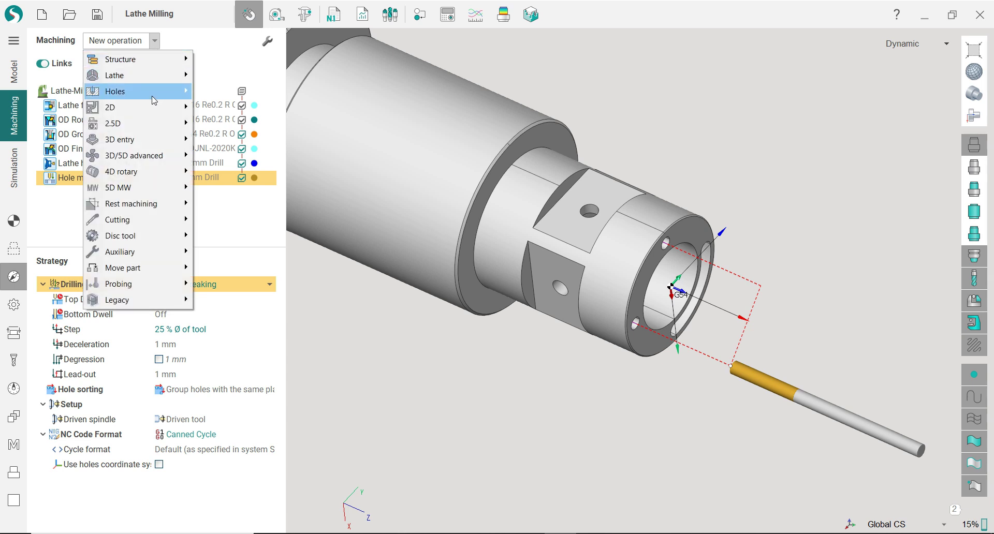
{"action": "mouse_move", "coordinate": [153, 99]}
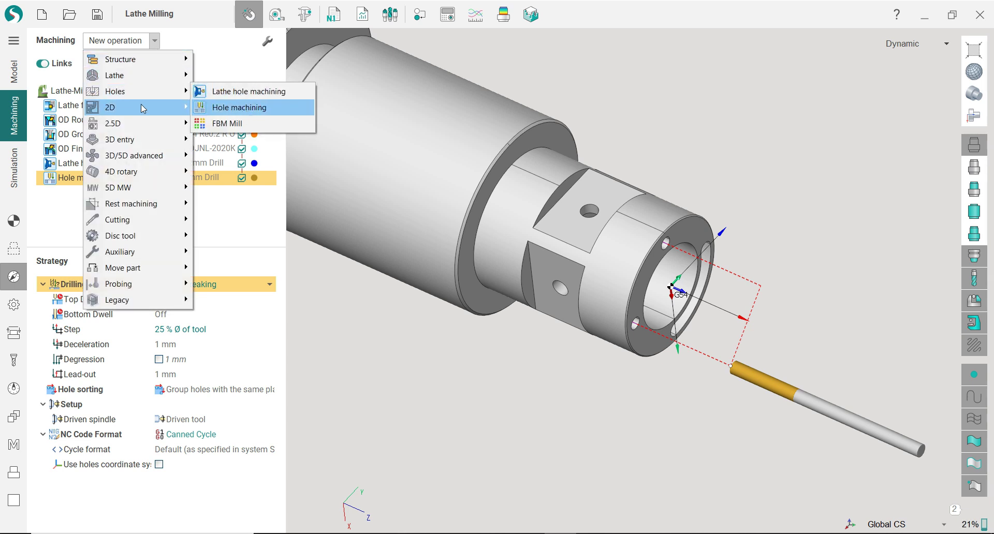
{"action": "mouse_move", "coordinate": [147, 107]}
{"action": "left_click", "coordinate": [207, 111]}
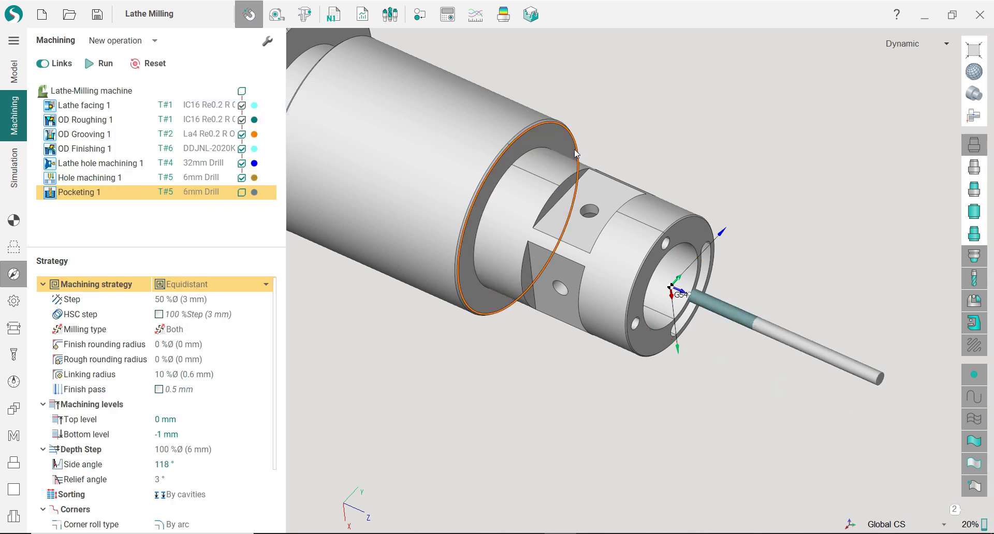
{"action": "middle_click_drag", "start_coordinate": [684, 155], "coordinate": [674, 136]}
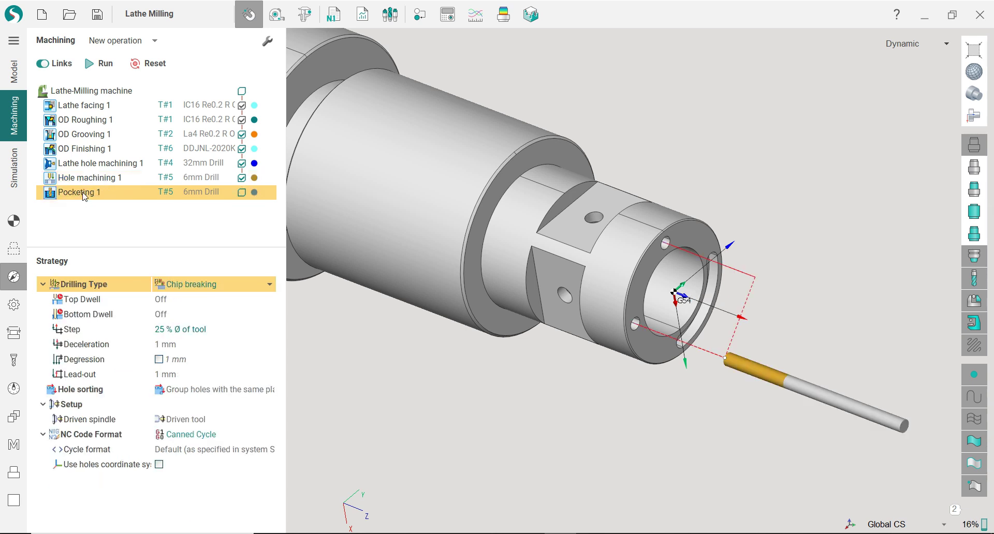
{"action": "key", "text": "Delete"}
{"action": "left_click", "coordinate": [535, 292]}
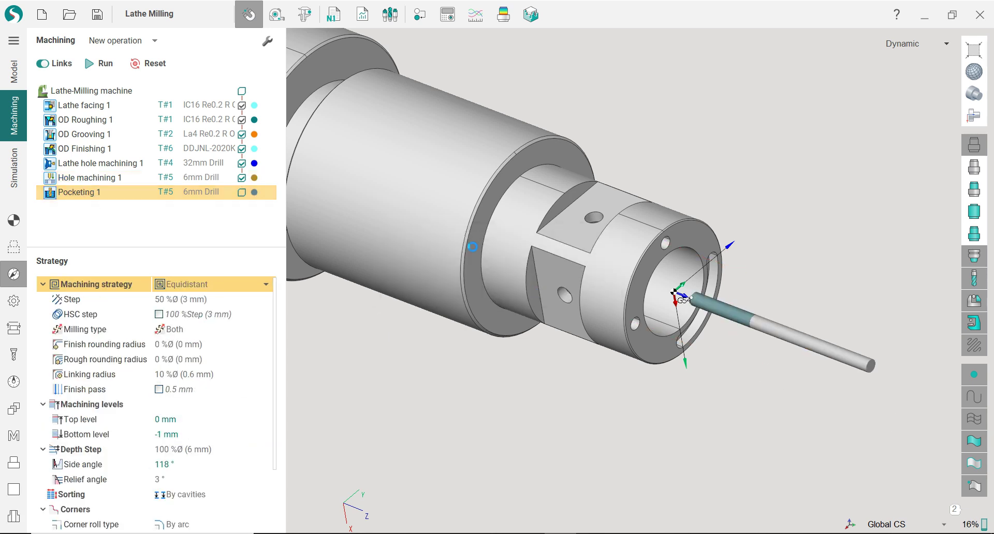
Add a 2D contouring operation after the hole machining.
{"action": "left_click", "coordinate": [154, 41]}
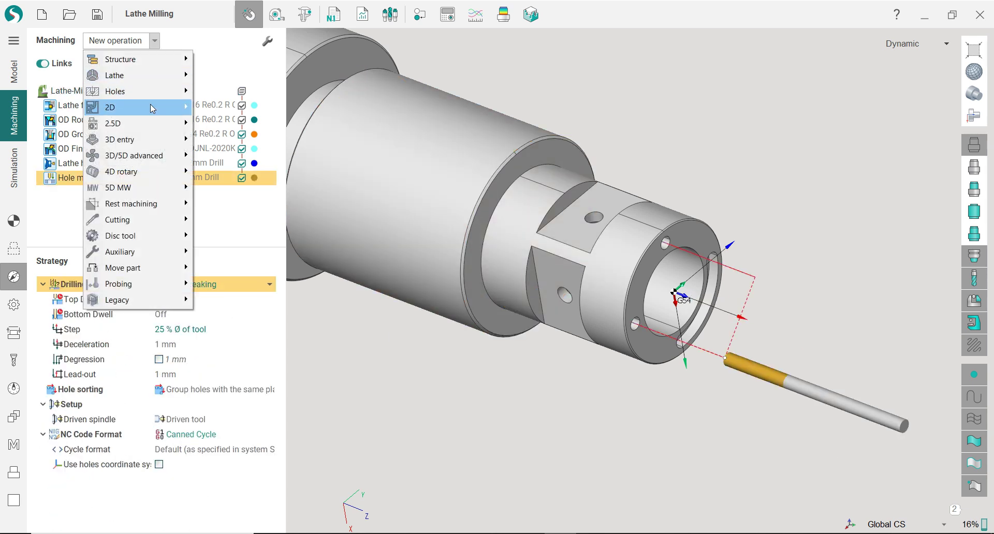
{"action": "mouse_move", "coordinate": [171, 107]}
{"action": "left_click", "coordinate": [255, 140]}
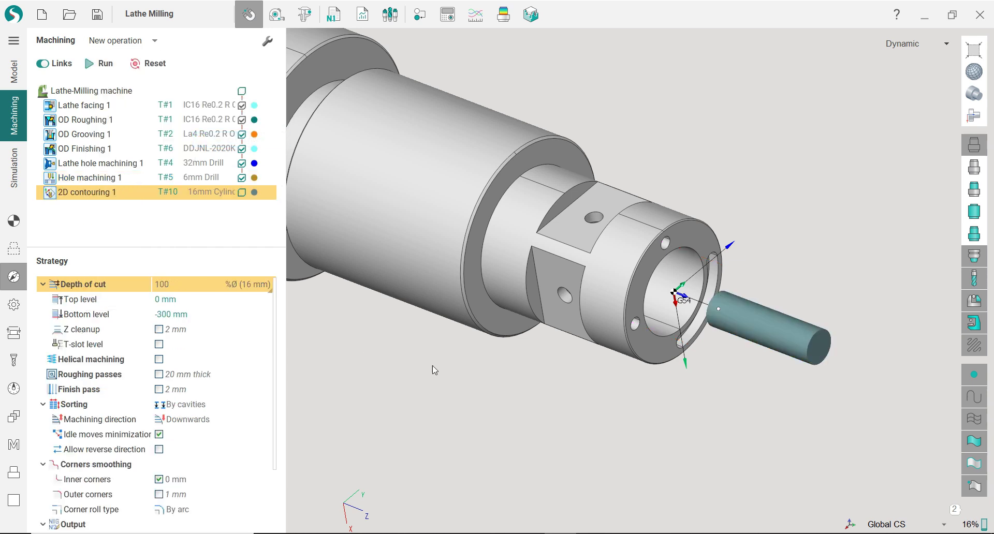
Assign the 12mm EndMill from the sandvik tool library to the 2D contouring operation.
{"action": "left_click", "coordinate": [23, 356]}
{"action": "left_click", "coordinate": [201, 261]}
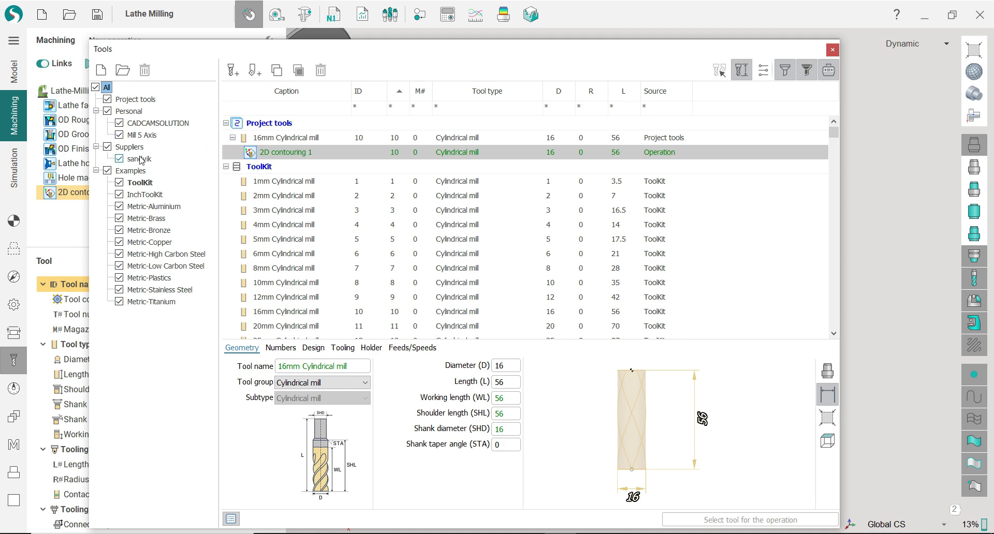
{"action": "left_click", "coordinate": [139, 159]}
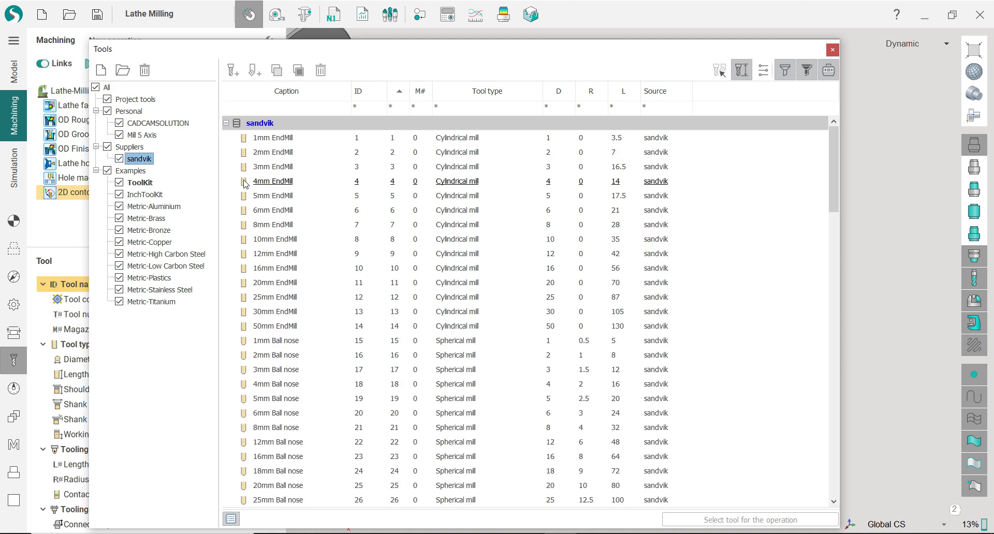
{"action": "left_click", "coordinate": [275, 254]}
{"action": "left_click", "coordinate": [716, 518]}
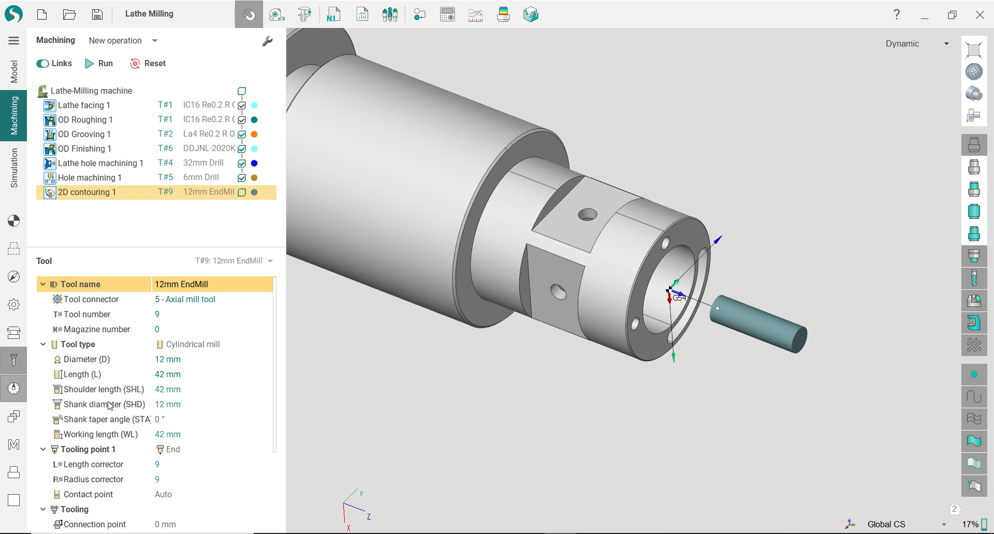
Set the end mill's tool number to 6, working length to 25 mm, and length and shoulder length to 80 mm, and apply the changes.
{"action": "left_click", "coordinate": [180, 314]}
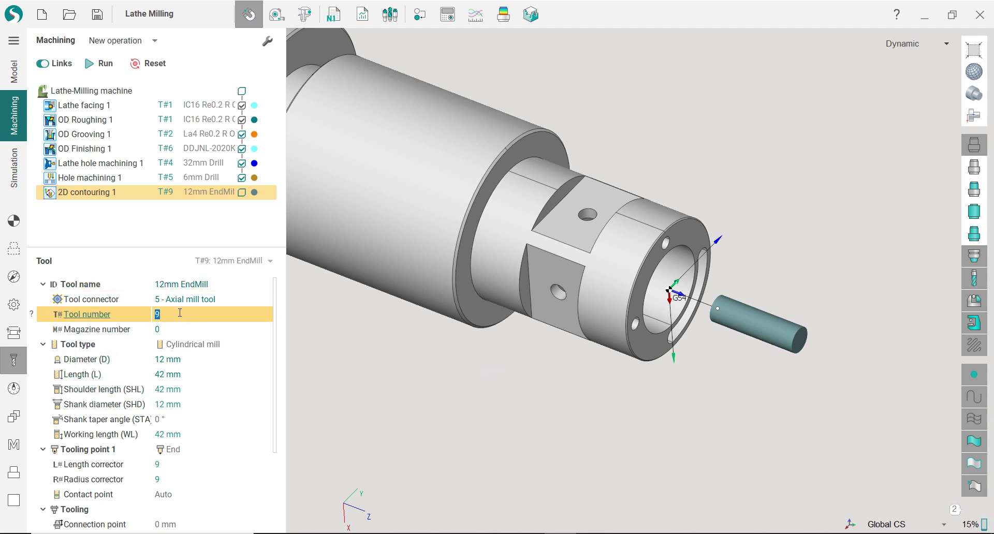
{"action": "left_click", "coordinate": [182, 333]}
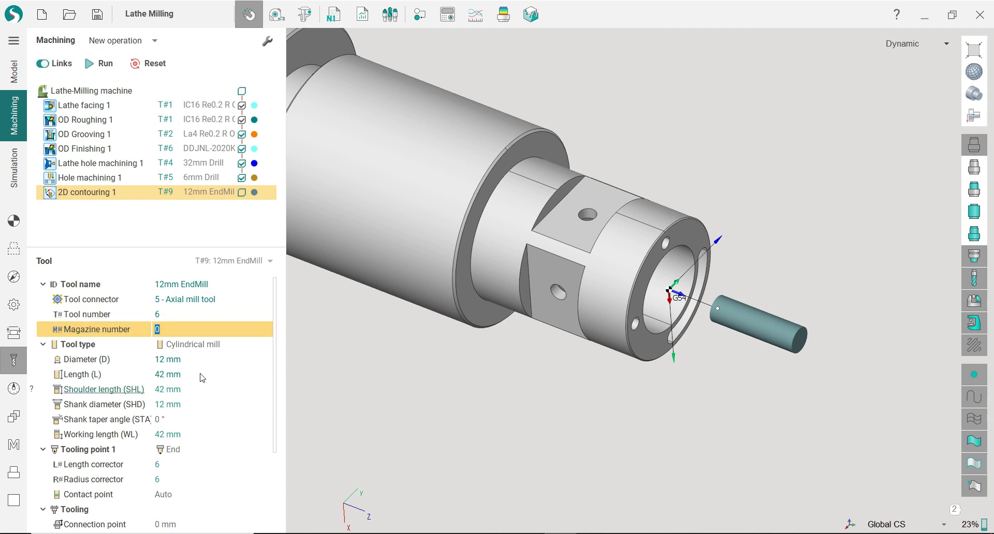
{"action": "left_click", "coordinate": [203, 434]}
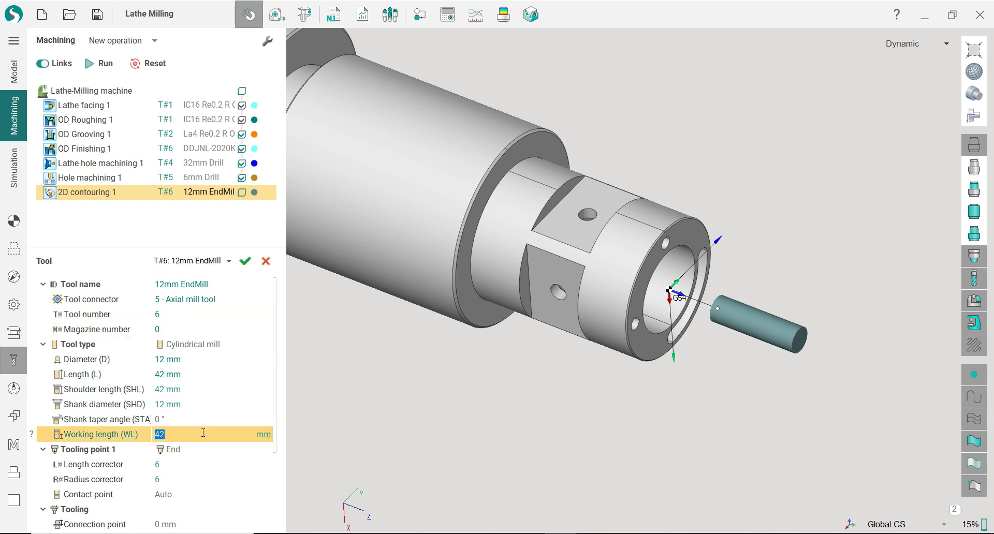
{"action": "key", "text": "Return"}
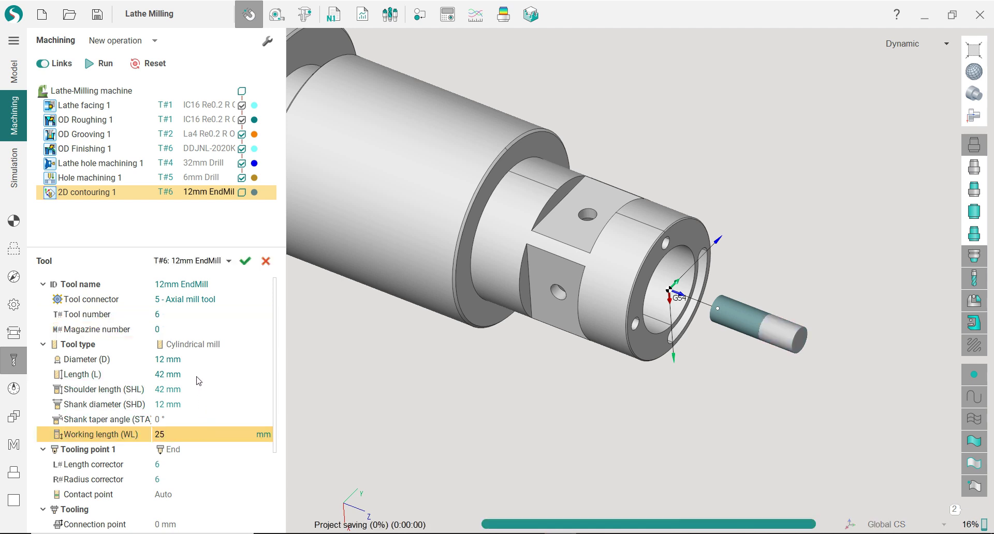
{"action": "left_click", "coordinate": [193, 374]}
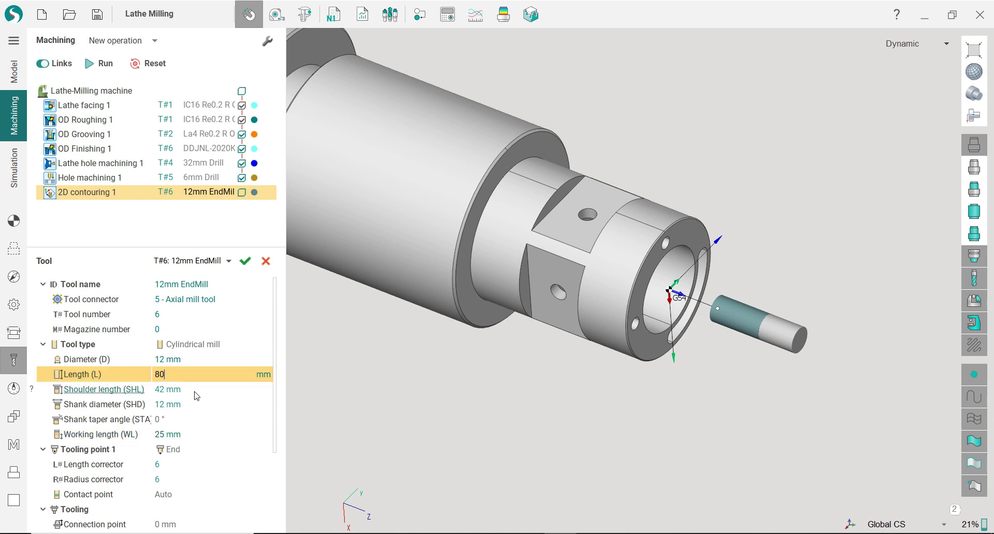
{"action": "left_click", "coordinate": [195, 392]}
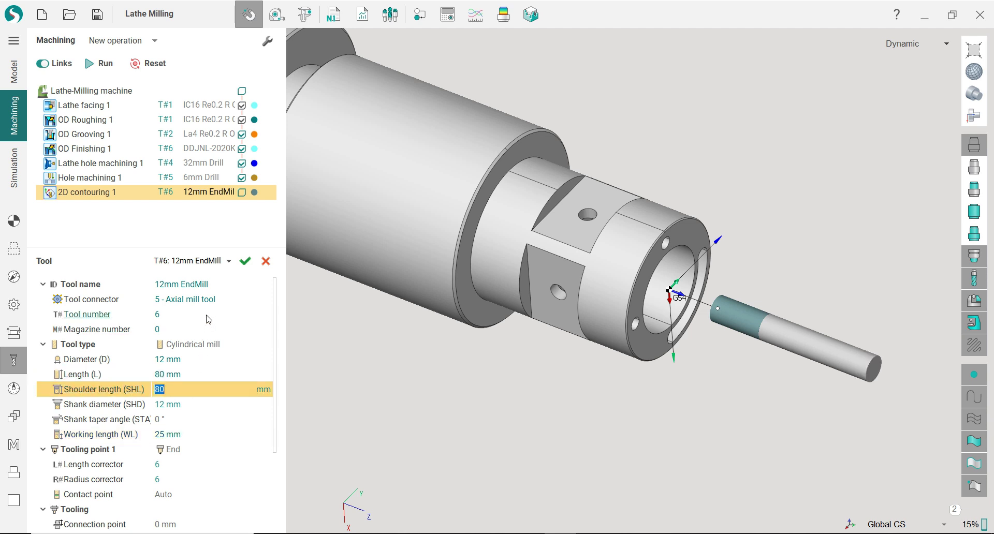
{"action": "left_click", "coordinate": [244, 262]}
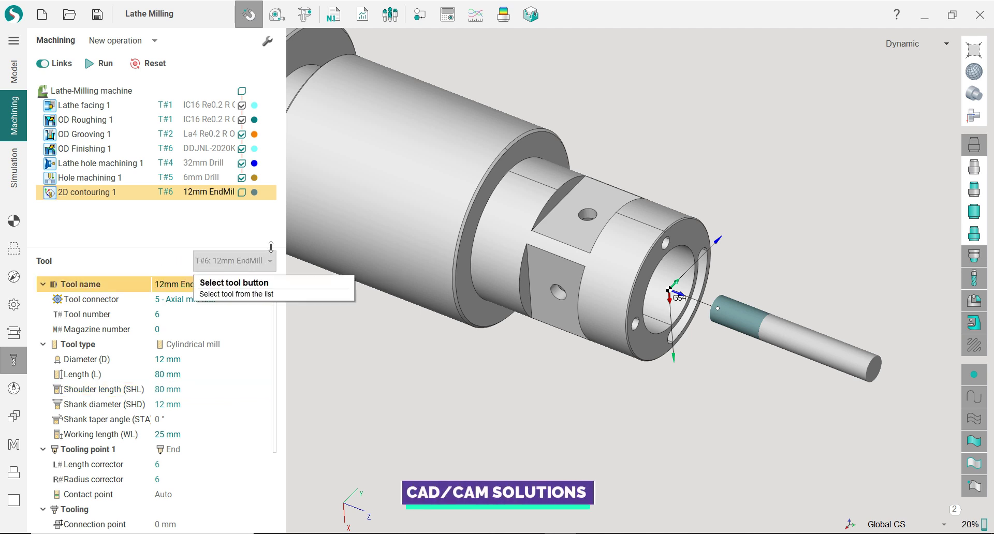
Change the 2D contouring operation's colour to pink.
{"action": "left_click", "coordinate": [254, 192]}
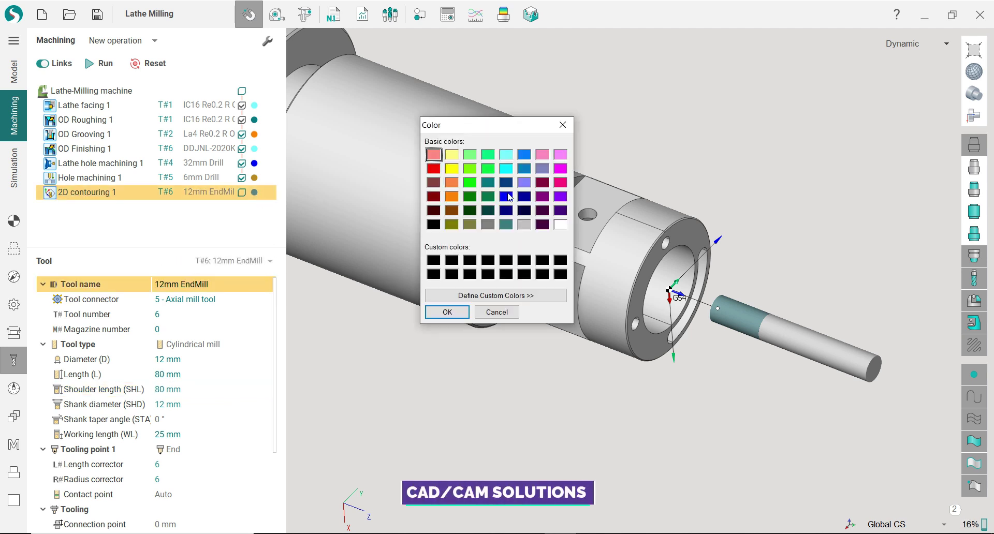
{"action": "left_click", "coordinate": [542, 157]}
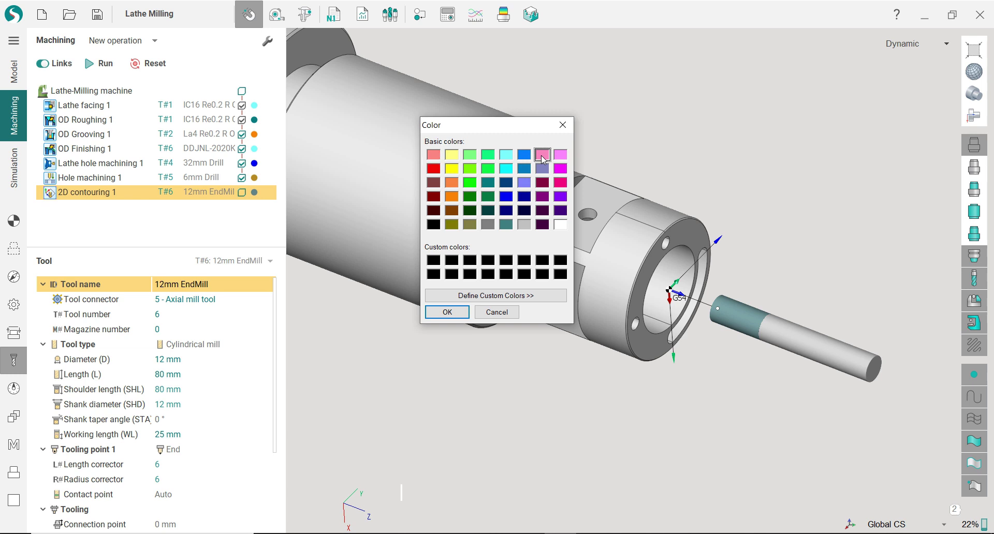
{"action": "left_click", "coordinate": [446, 312]}
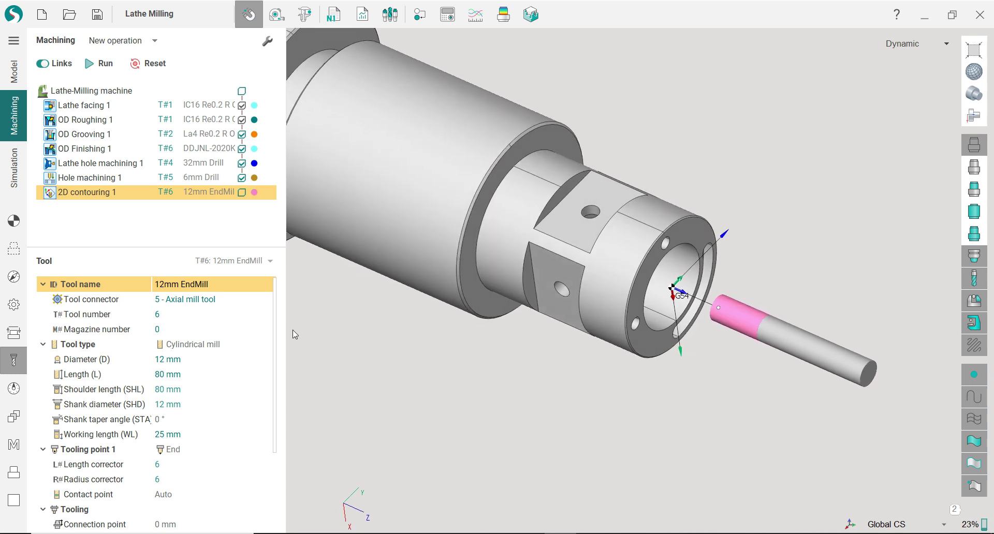
Assign the circular edge at the inner end of the front bore as the curve of the 2D contouring job.
{"action": "left_click", "coordinate": [23, 252]}
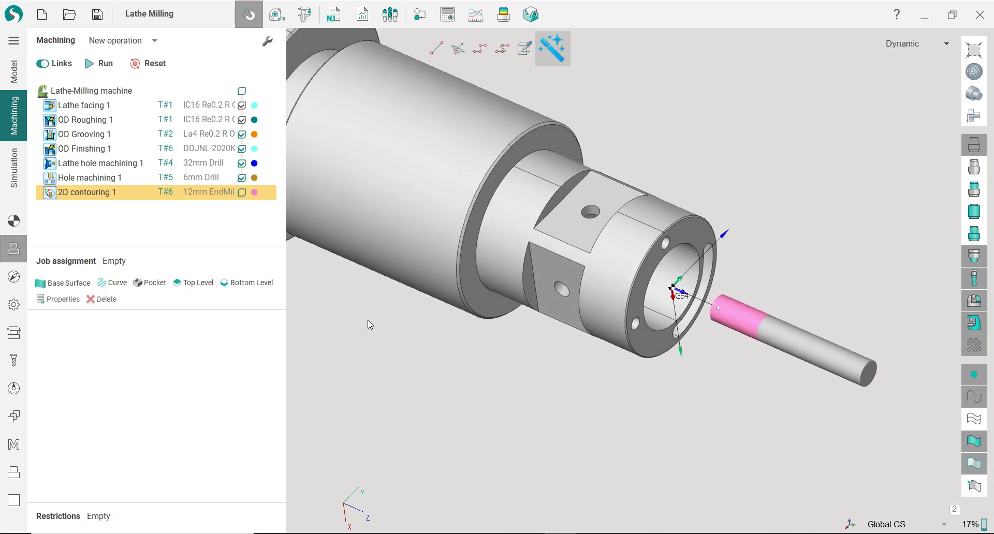
{"action": "middle_click_drag", "start_coordinate": [687, 339], "coordinate": [629, 306]}
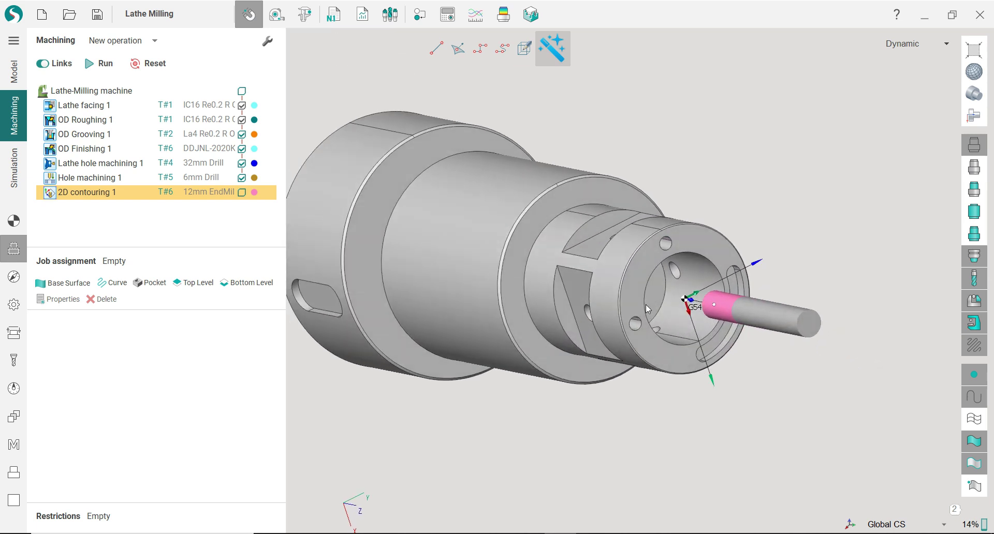
{"action": "left_click", "coordinate": [666, 285]}
{"action": "left_click", "coordinate": [108, 287]}
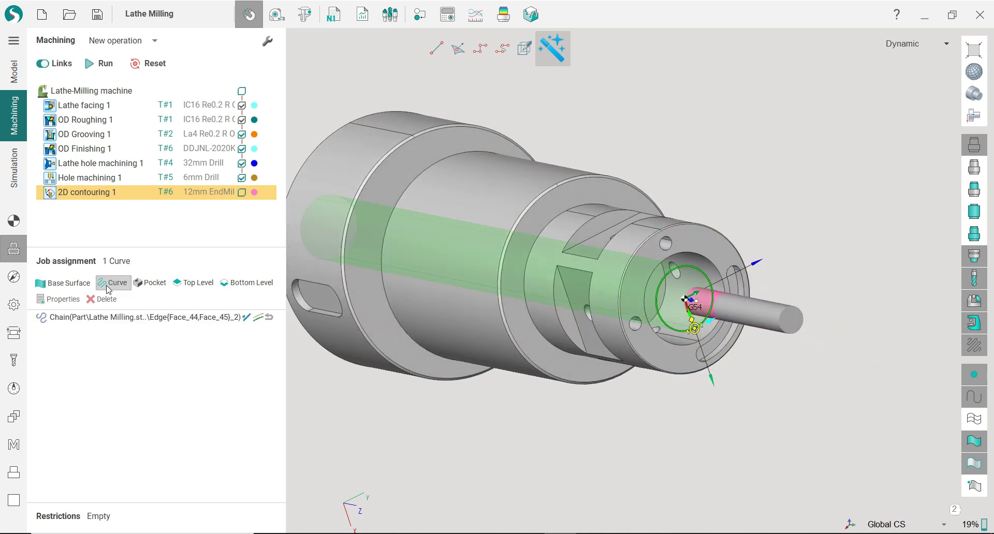
Set the shaft's front end face as the top level and the bore's bottom face as the bottom level.
{"action": "left_click", "coordinate": [689, 247]}
{"action": "left_click", "coordinate": [247, 282]}
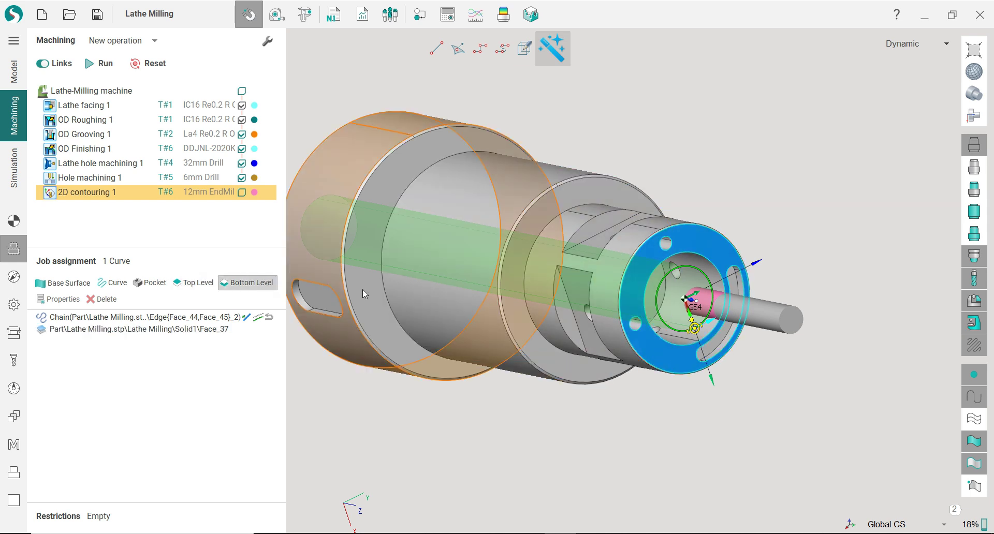
{"action": "left_click", "coordinate": [653, 294]}
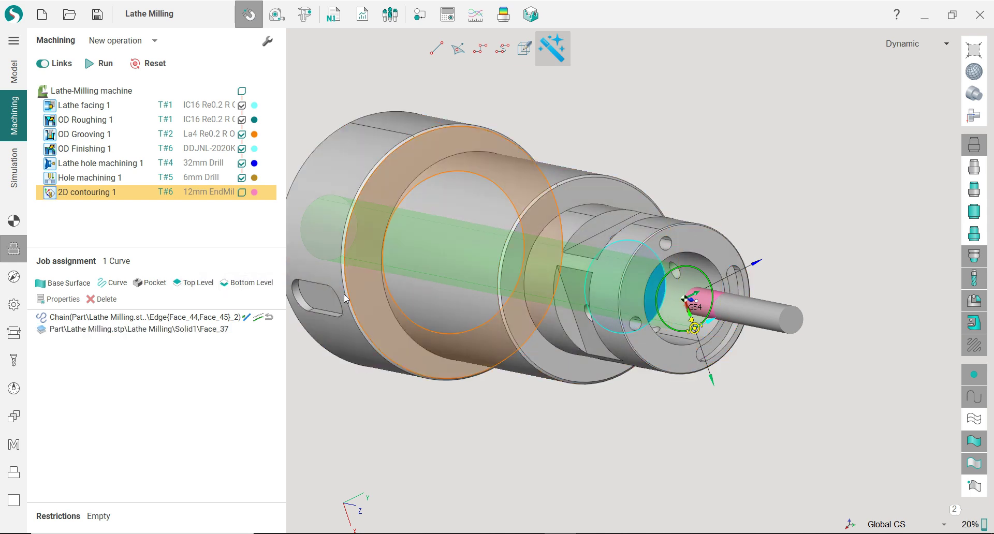
{"action": "left_click", "coordinate": [260, 284]}
{"action": "middle_click_drag", "start_coordinate": [686, 193], "coordinate": [724, 197]}
{"action": "right_click_drag", "start_coordinate": [723, 197], "coordinate": [757, 232]}
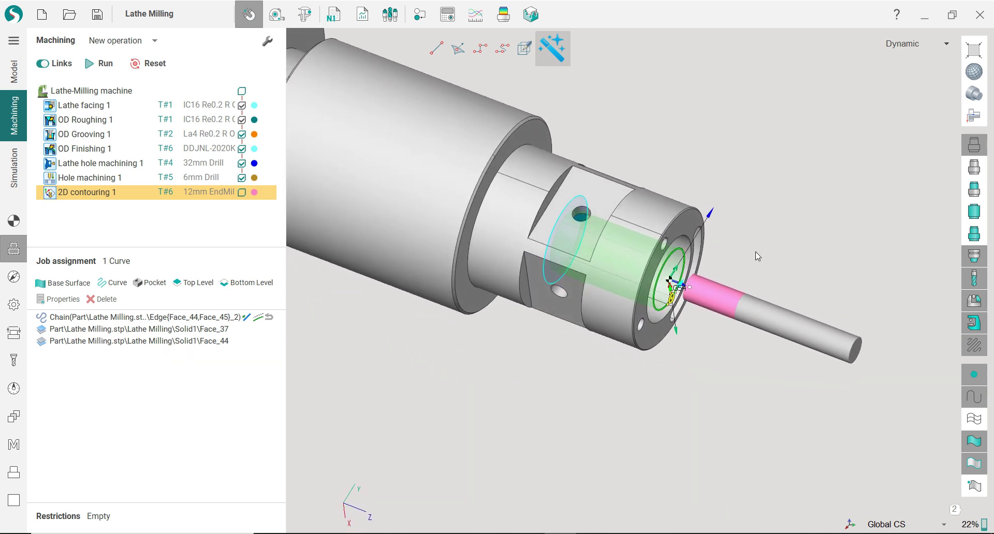
{"action": "left_click", "coordinate": [982, 172]}
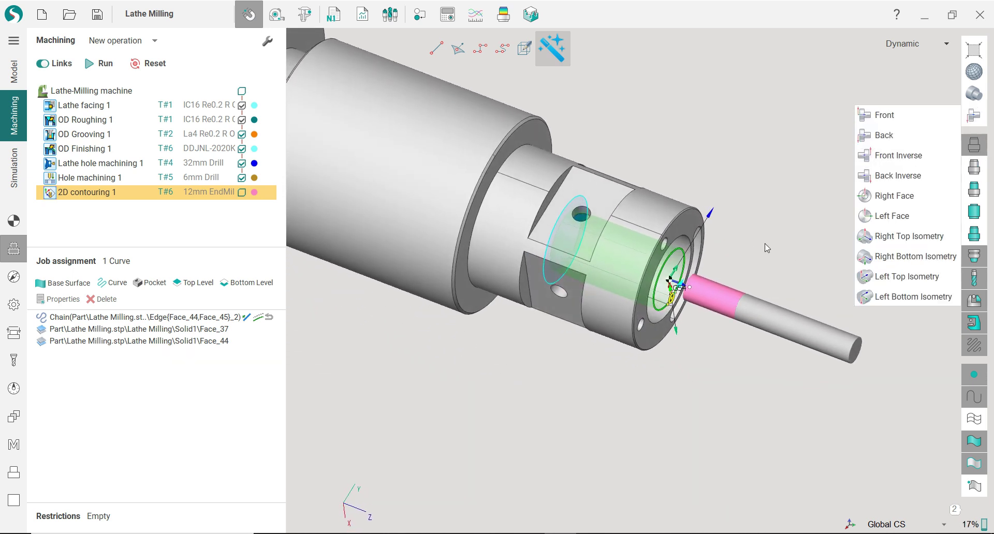
{"action": "scroll", "coordinate": [740, 265], "scroll_direction": "up", "scroll_amount": 2}
Adjust the contour's engage arc inside the bore to a 7 mm radius and a 180° angle.
{"action": "right_click_drag", "start_coordinate": [639, 274], "coordinate": [587, 251]}
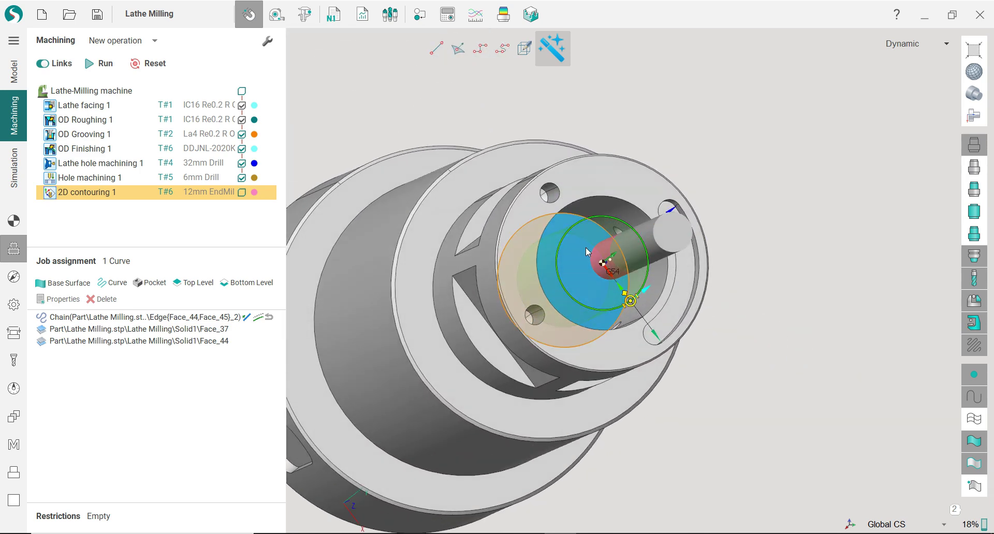
{"action": "scroll", "coordinate": [587, 252], "scroll_direction": "up", "scroll_amount": 3}
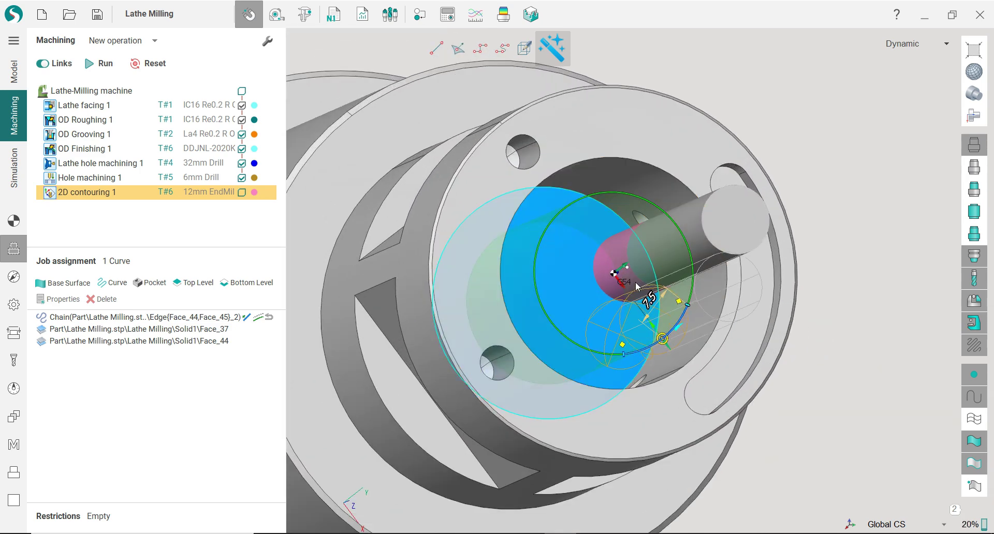
{"action": "mouse_move", "coordinate": [657, 298]}
{"action": "left_mouse_down"}
{"action": "mouse_move", "coordinate": [618, 275]}
{"action": "mouse_move", "coordinate": [642, 287]}
{"action": "mouse_move", "coordinate": [629, 269]}
{"action": "mouse_move", "coordinate": [680, 321]}
{"action": "mouse_move", "coordinate": [647, 284]}
{"action": "mouse_move", "coordinate": [666, 310]}
{"action": "left_mouse_up"}
{"action": "scroll", "coordinate": [666, 311], "scroll_direction": "up", "scroll_amount": 2}
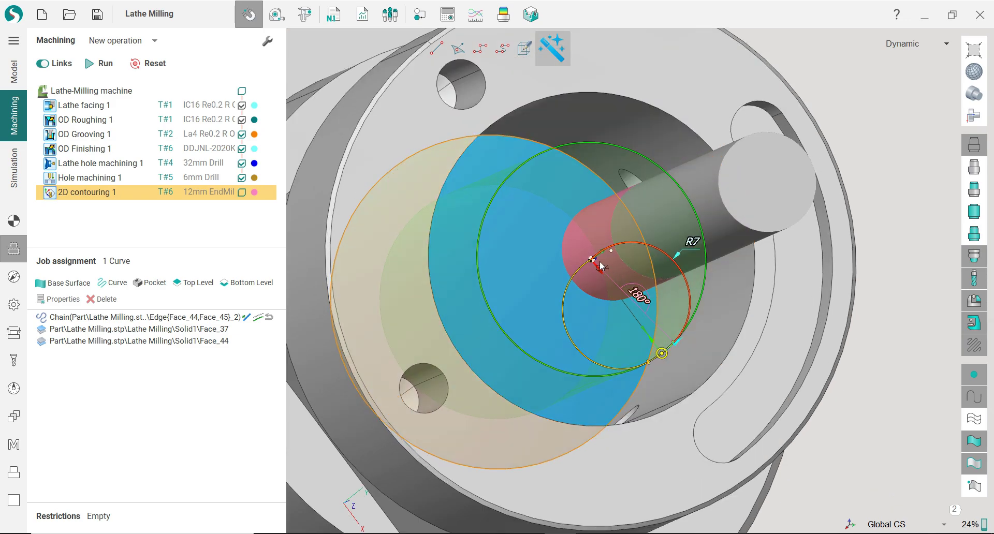
{"action": "scroll", "coordinate": [594, 262], "scroll_direction": "down", "scroll_amount": 3}
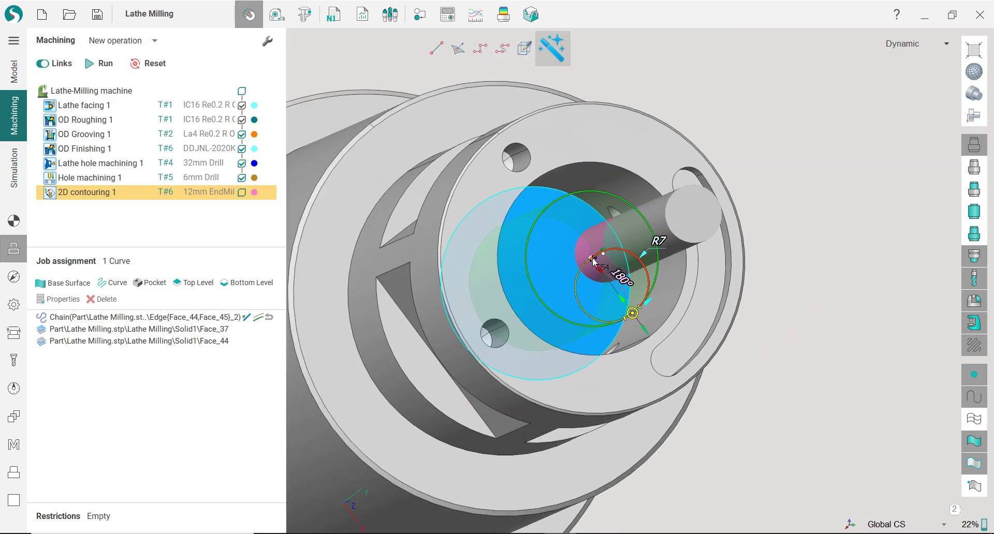
{"action": "middle_click_drag", "start_coordinate": [593, 262], "coordinate": [701, 183]}
{"action": "scroll", "coordinate": [778, 332], "scroll_direction": "down", "scroll_amount": 5}
{"action": "scroll", "coordinate": [702, 183], "scroll_direction": "up", "scroll_amount": 2}
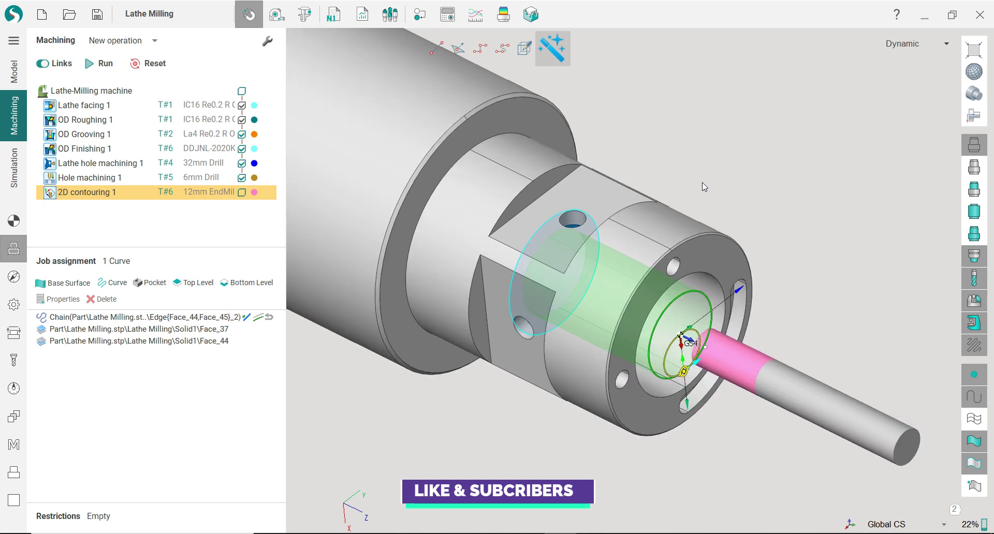
Enable helical machining for the 2D contouring and set the depth of cut to 8% of the tool diameter.
{"action": "left_click", "coordinate": [12, 276]}
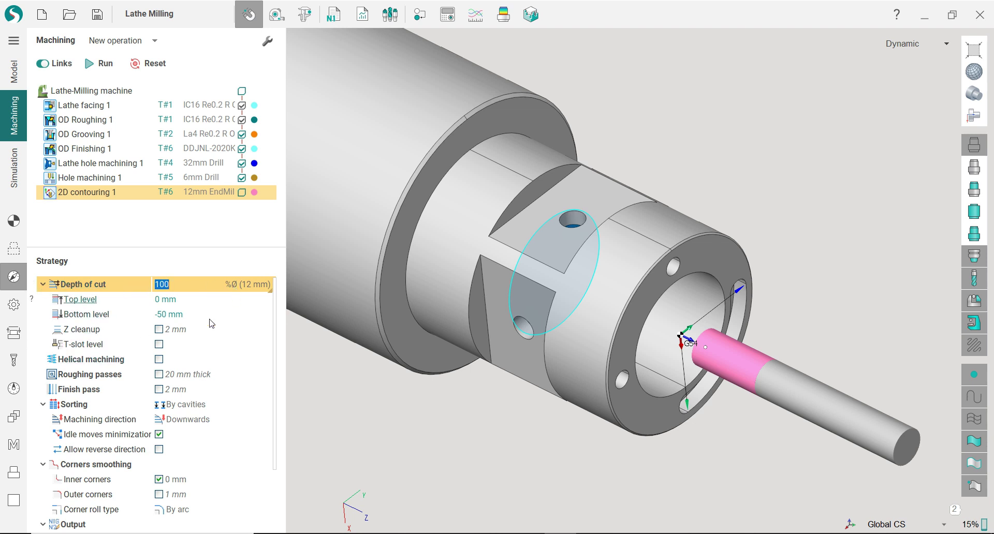
{"action": "left_click", "coordinate": [159, 360]}
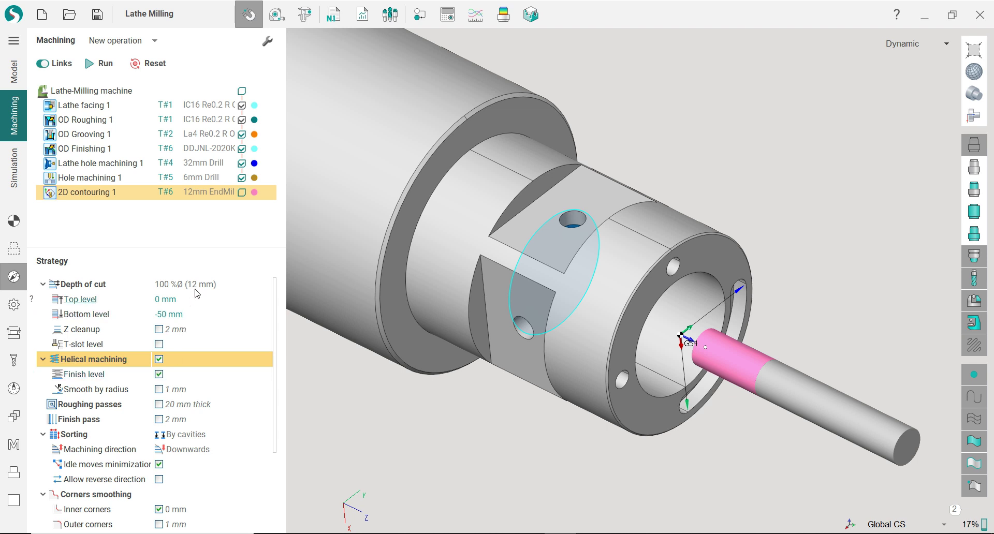
{"action": "left_click", "coordinate": [253, 291]}
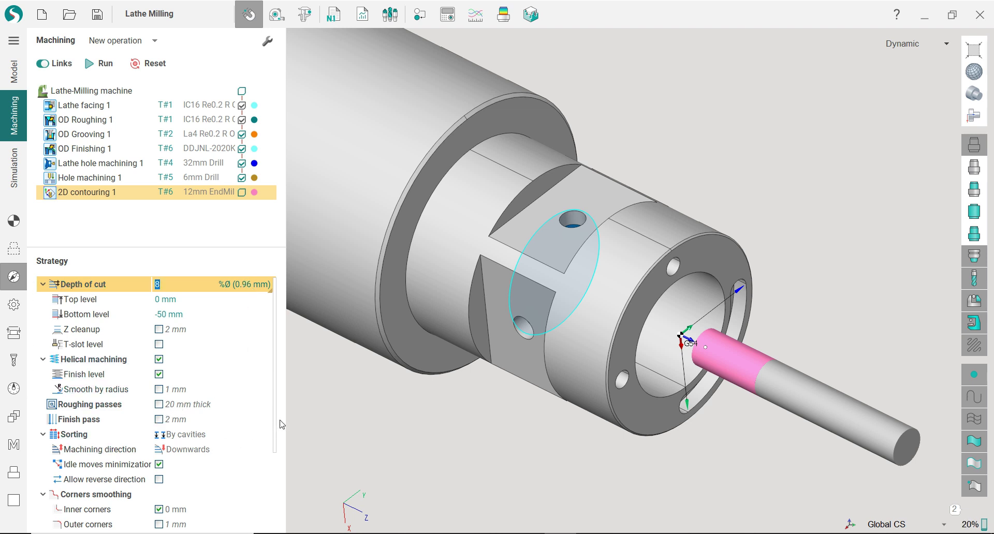
{"action": "left_click_drag", "start_coordinate": [273, 418], "coordinate": [278, 507]}
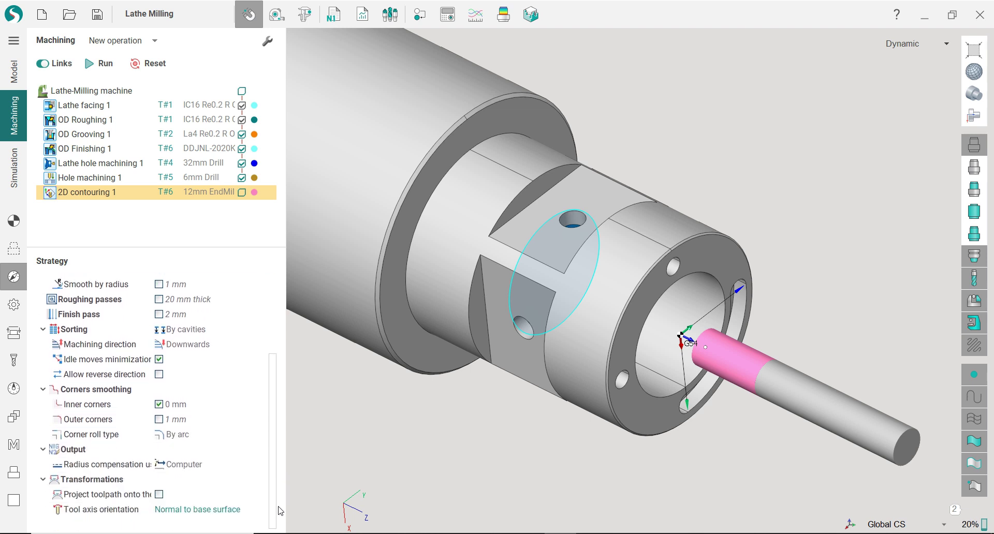
Set the check part tolerance to 0.01 mm and the safe level to 50 mm from the part.
{"action": "left_click", "coordinate": [14, 305]}
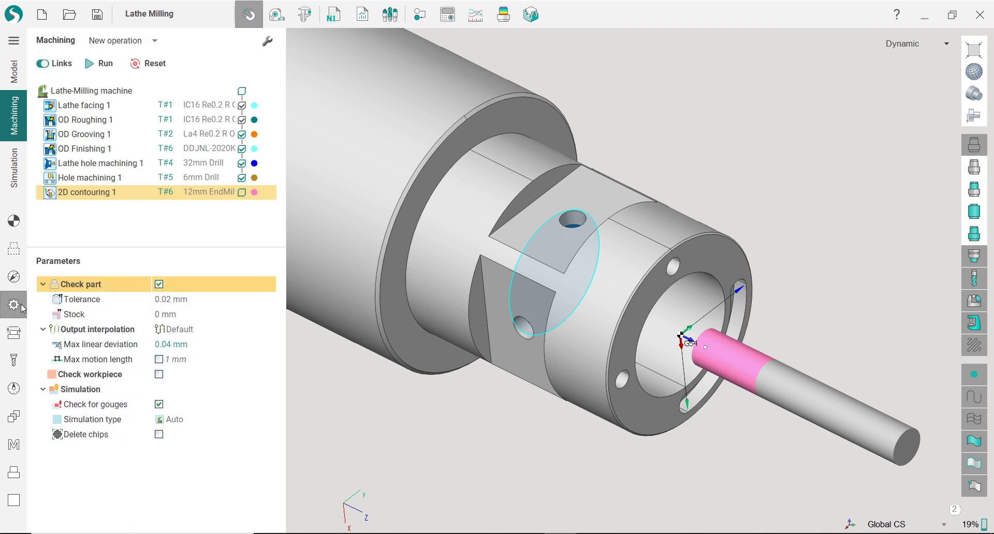
{"action": "left_click", "coordinate": [194, 301]}
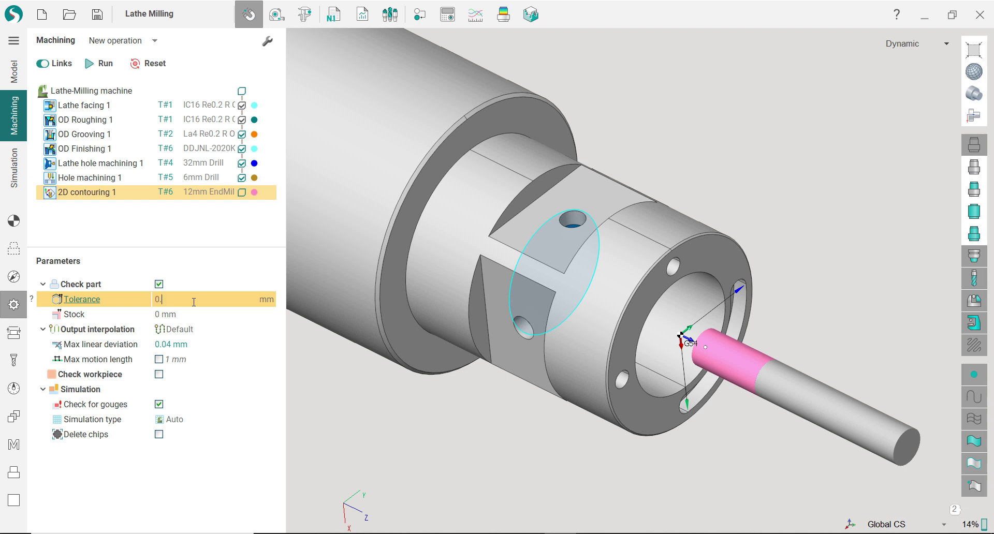
{"action": "left_click", "coordinate": [14, 333]}
{"action": "left_click", "coordinate": [200, 359]}
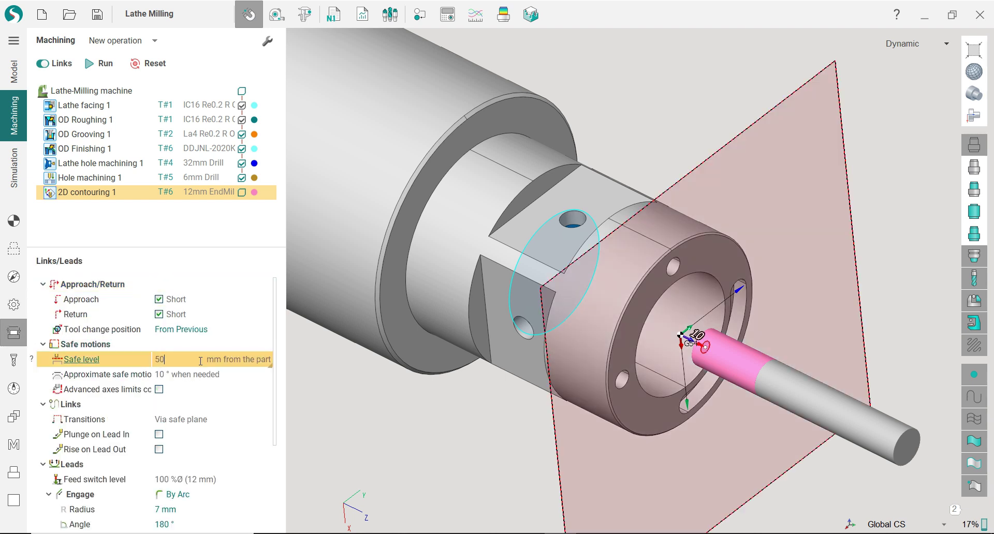
{"action": "type", "text": "50"}
{"action": "key", "text": "Return"}
Calculate the 2D contouring toolpath and inspect the helical passes inside the front bore.
{"action": "left_click", "coordinate": [20, 358]}
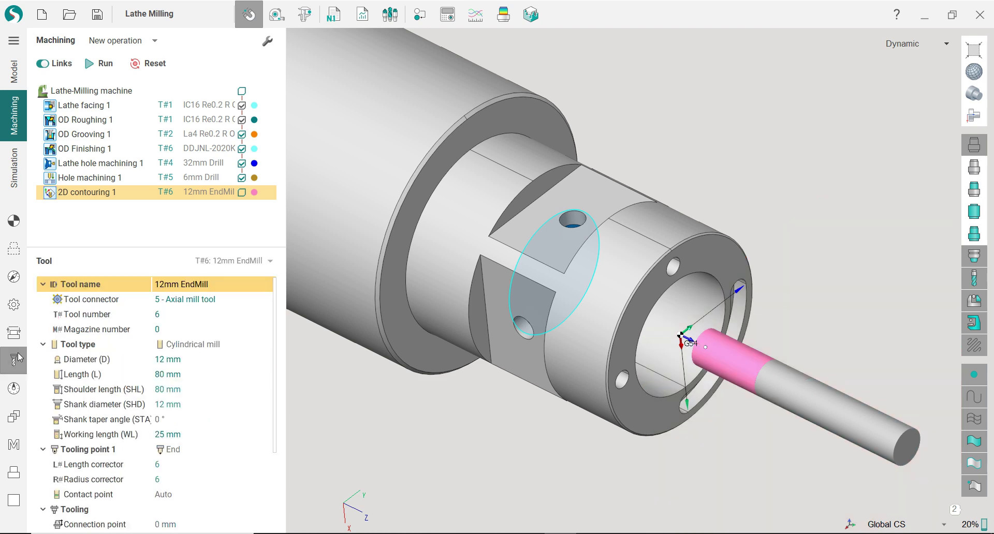
{"action": "left_click", "coordinate": [99, 63]}
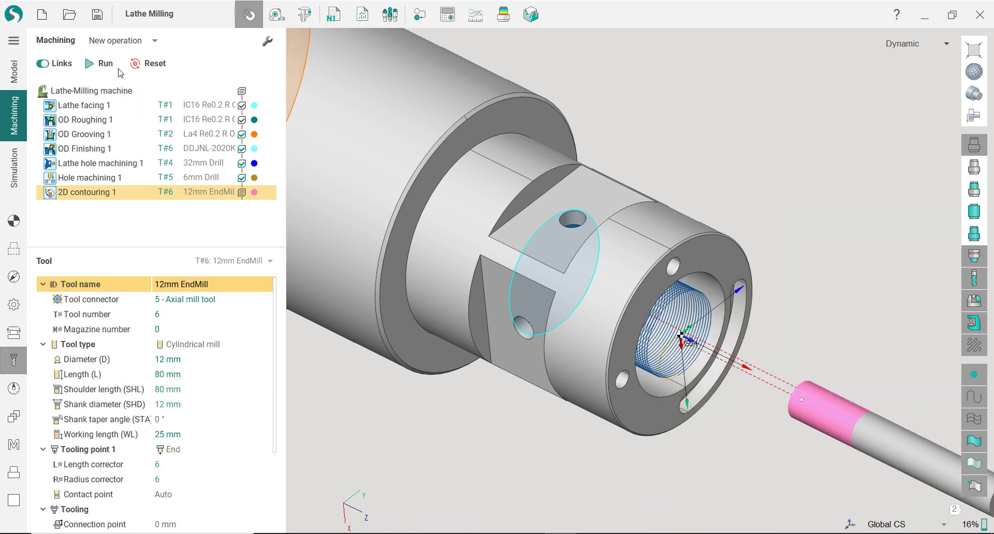
{"action": "scroll", "coordinate": [687, 204], "scroll_direction": "down", "scroll_amount": 2}
{"action": "scroll", "coordinate": [687, 200], "scroll_direction": "down", "scroll_amount": 2}
{"action": "middle_click_drag", "start_coordinate": [687, 201], "coordinate": [626, 157]}
{"action": "right_click_drag", "start_coordinate": [627, 157], "coordinate": [742, 214]}
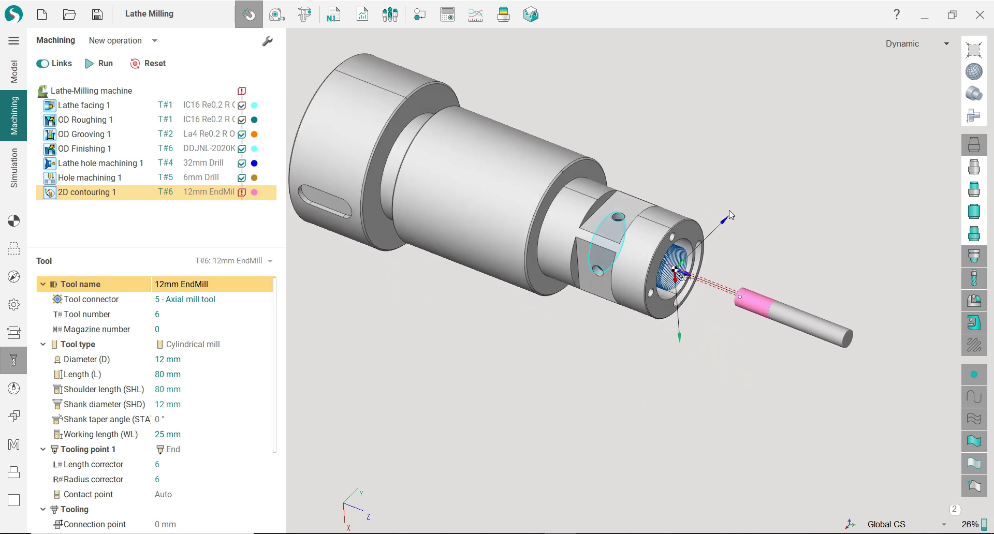
{"action": "scroll", "coordinate": [678, 277], "scroll_direction": "up", "scroll_amount": 3}
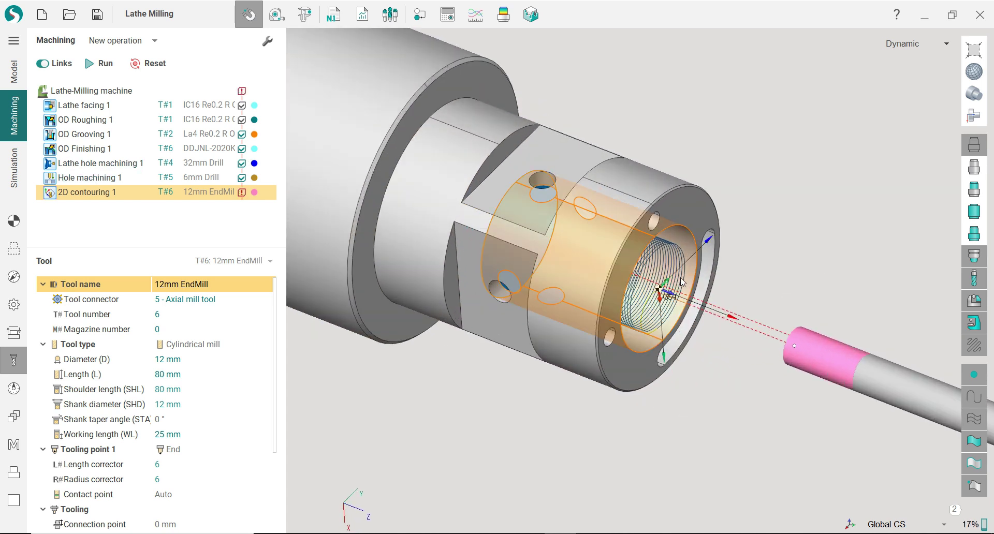
{"action": "scroll", "coordinate": [657, 285], "scroll_direction": "down", "scroll_amount": 3}
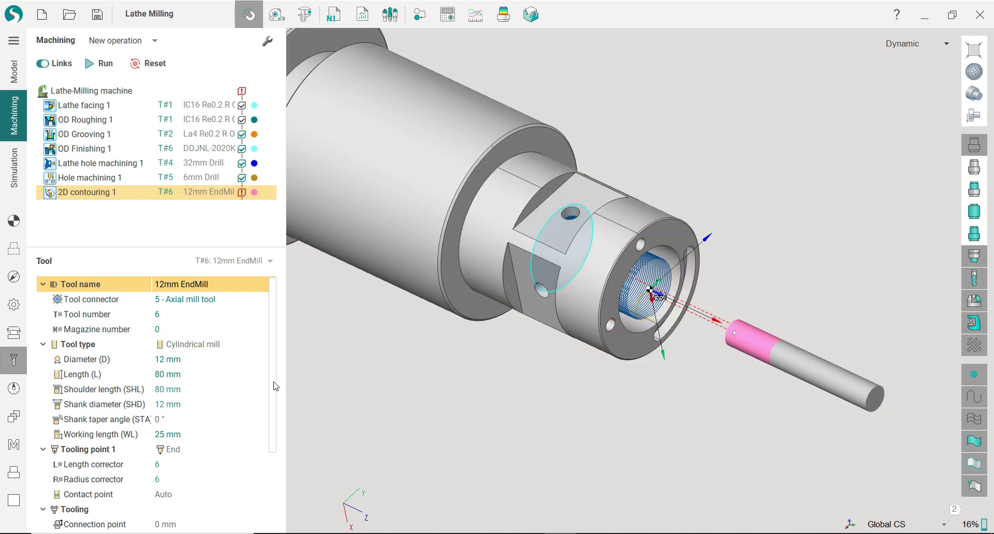
Set the end mill's shoulder length to 25 mm and its shank taper angle to 45°.
{"action": "left_click", "coordinate": [199, 388]}
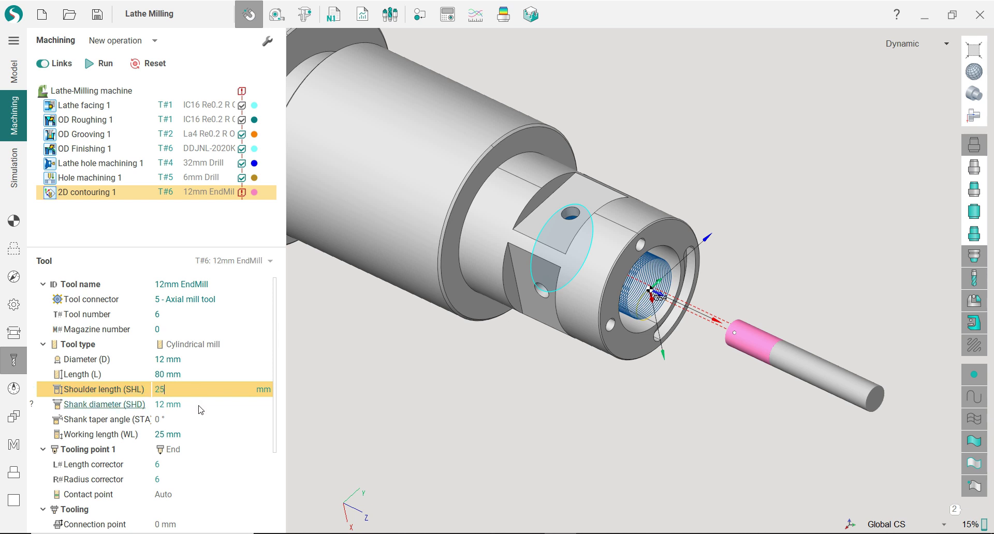
{"action": "left_click", "coordinate": [201, 409]}
{"action": "left_click", "coordinate": [198, 417]}
{"action": "type", "text": "4"}
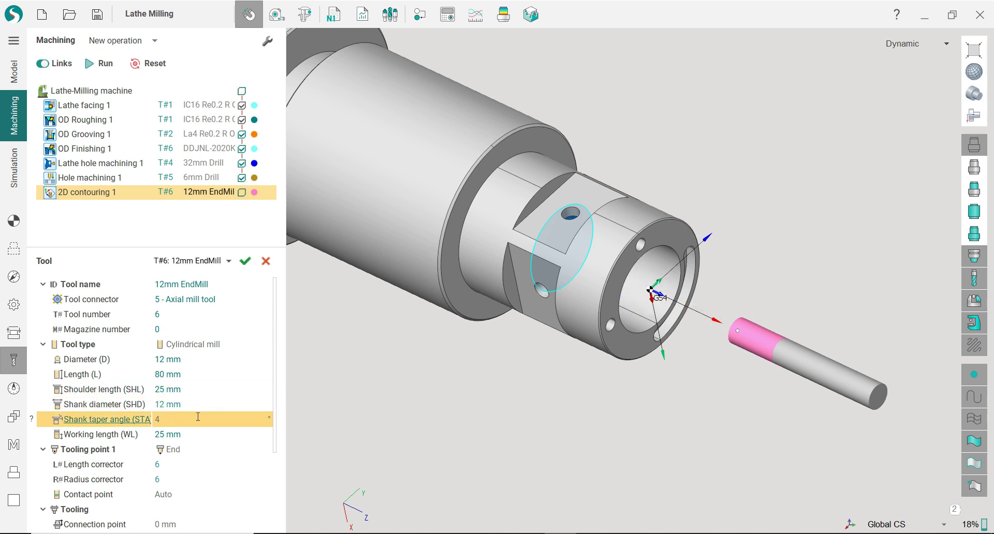
{"action": "type", "text": "5"}
Set the end mill's shank diameter to 11.5 mm and apply the tool changes.
{"action": "left_click", "coordinate": [195, 403]}
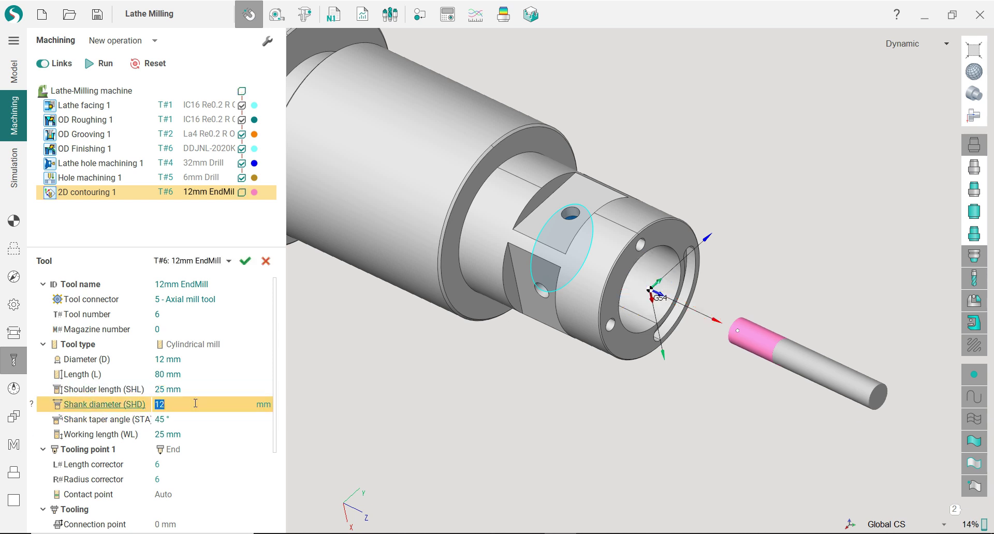
{"action": "type", "text": "10"}
{"action": "left_click", "coordinate": [192, 359]}
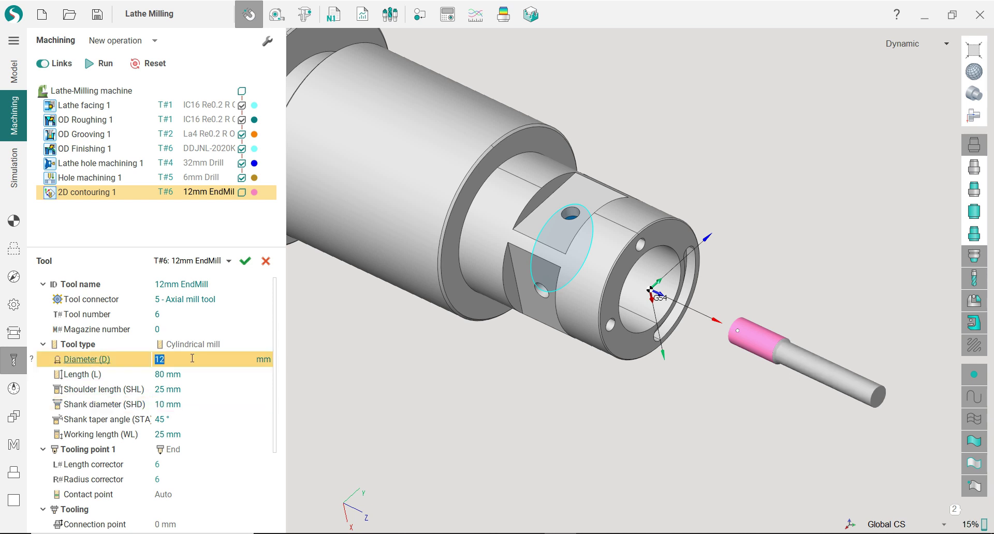
{"action": "left_click", "coordinate": [186, 405]}
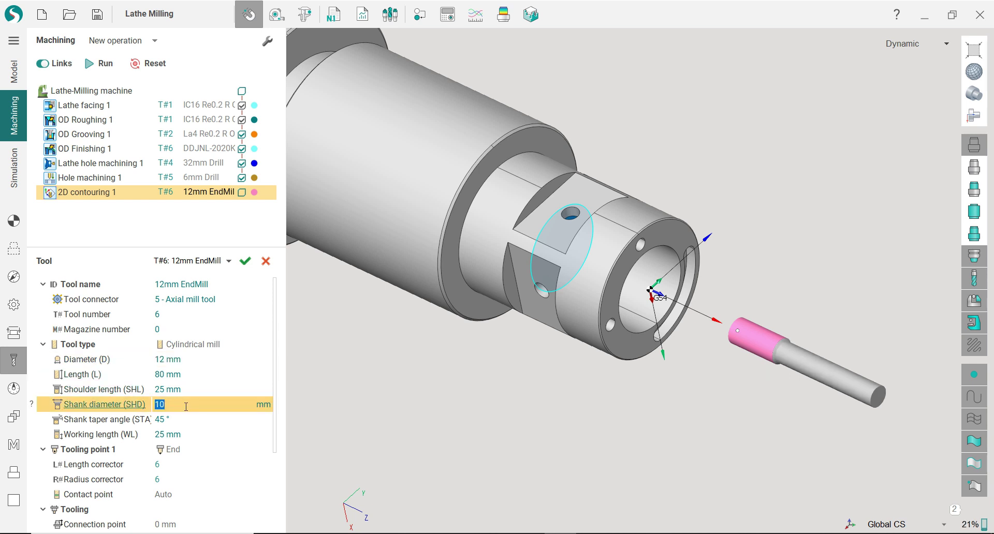
{"action": "type", "text": "11.5"}
{"action": "key", "text": "Return"}
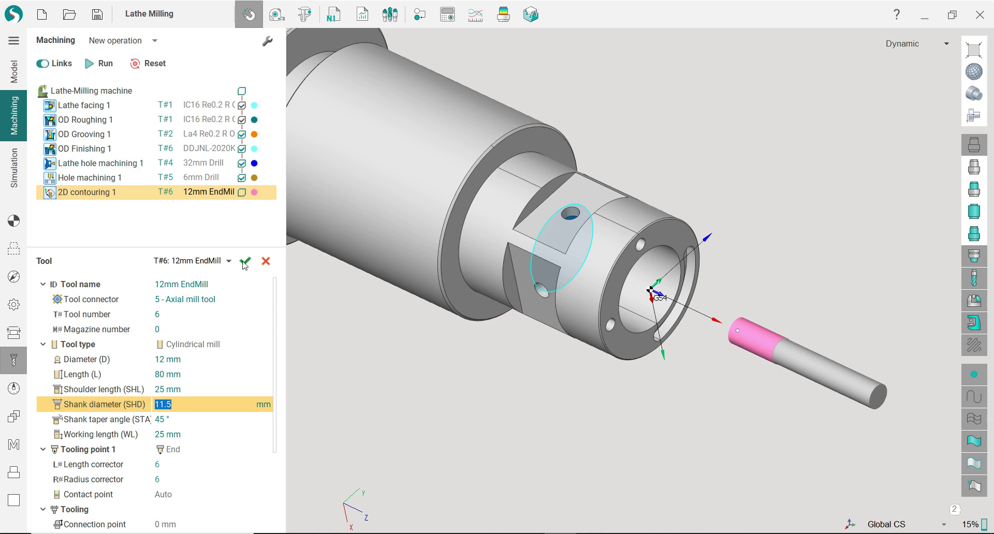
{"action": "left_click", "coordinate": [251, 269]}
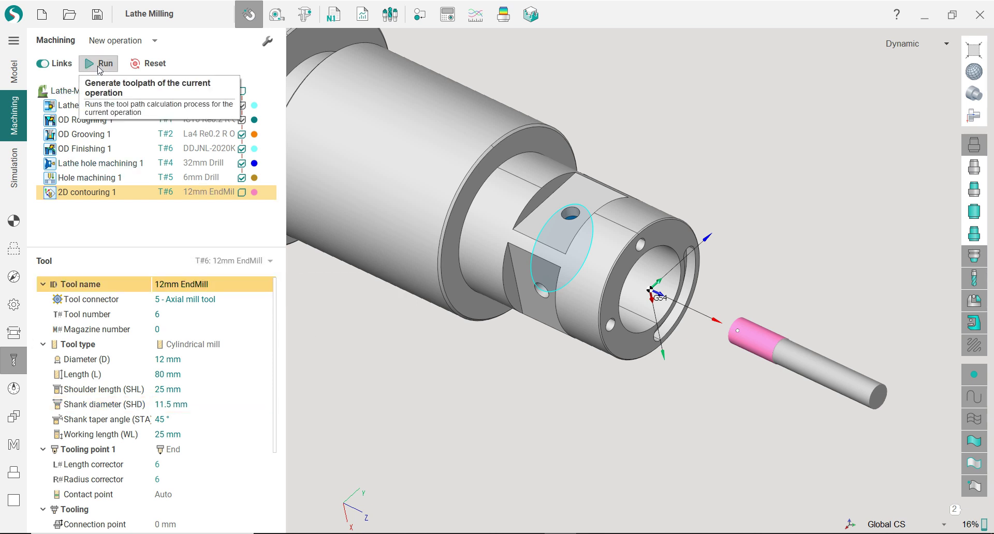
Recalculate the 2D contouring toolpath with the modified end mill.
{"action": "left_click", "coordinate": [102, 63]}
{"action": "scroll", "coordinate": [725, 209], "scroll_direction": "up", "scroll_amount": 5}
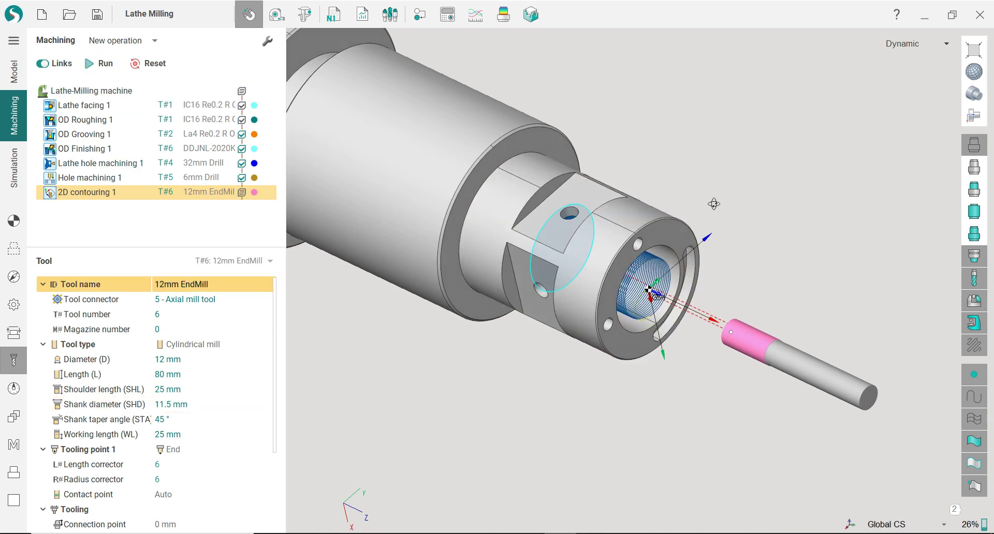
Run the machining simulation of the 2D contouring operation on the front bore and increase the simulation speed.
{"action": "scroll", "coordinate": [673, 207], "scroll_direction": "down", "scroll_amount": 3}
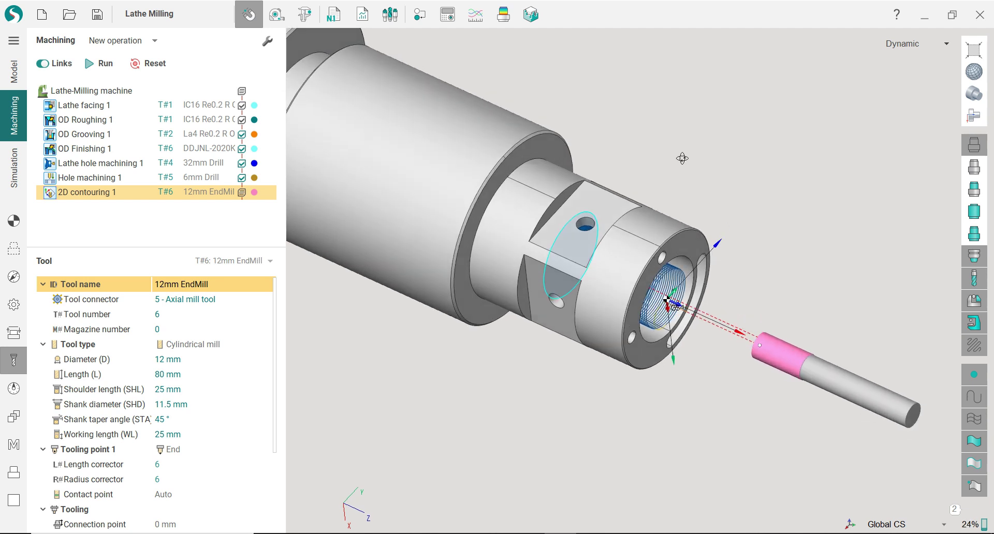
{"action": "left_click", "coordinate": [14, 170]}
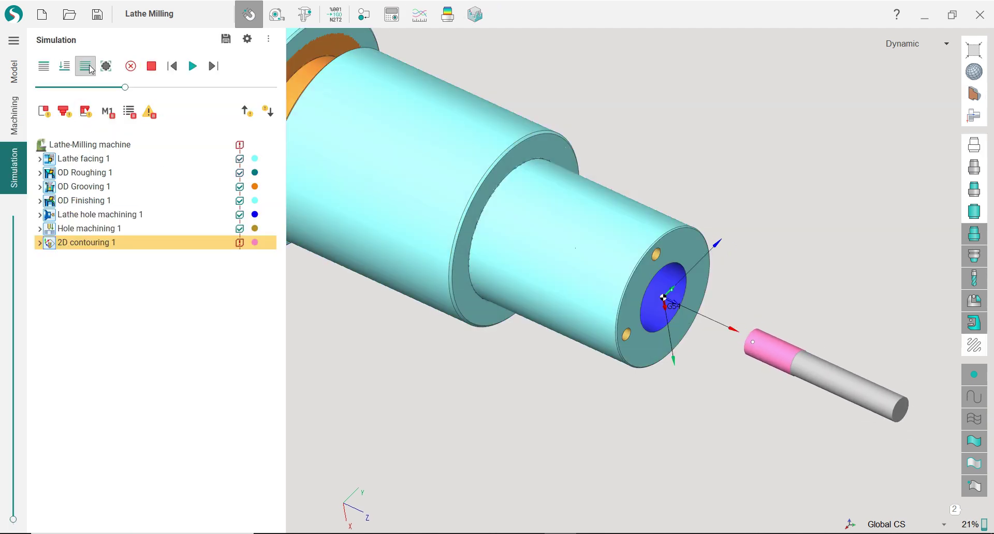
{"action": "left_click", "coordinate": [65, 67]}
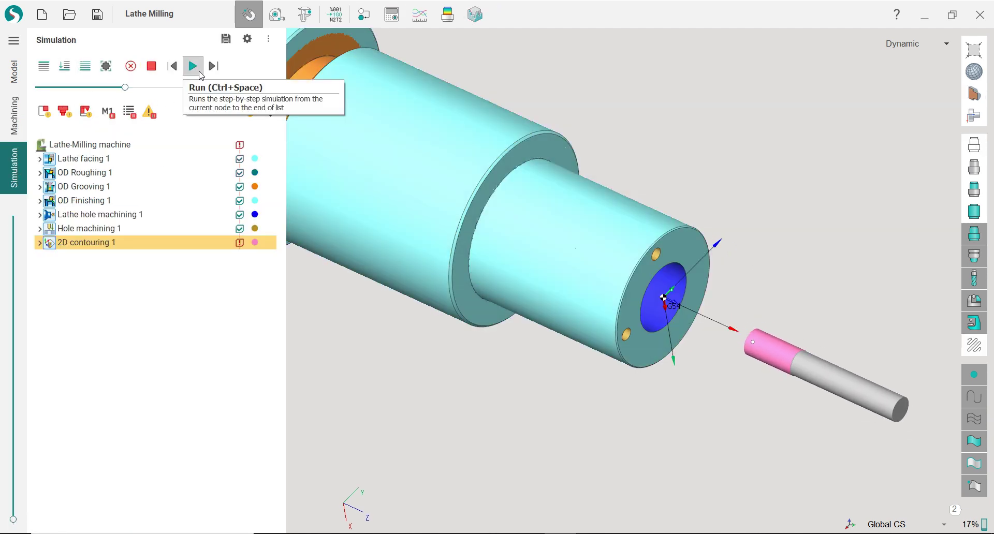
{"action": "left_click", "coordinate": [192, 66]}
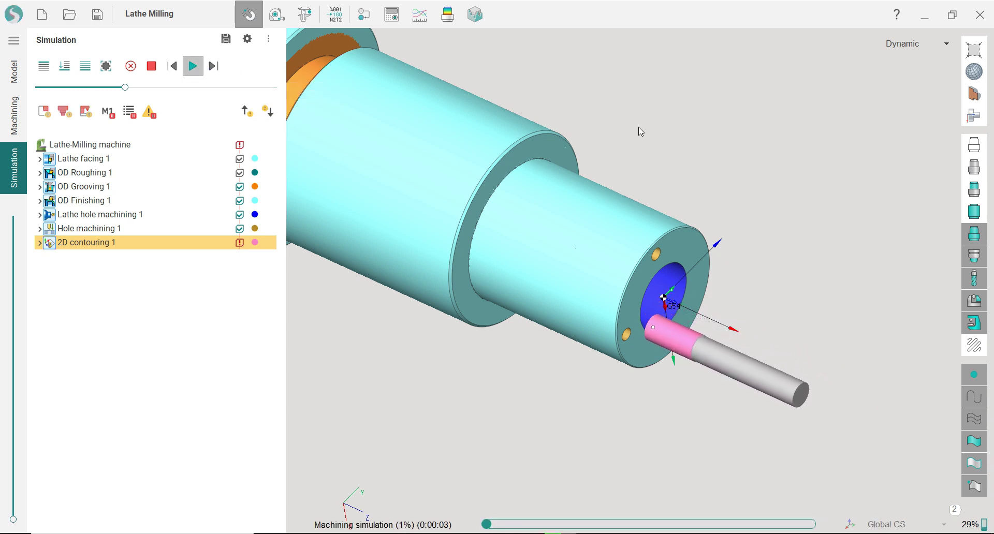
{"action": "middle_click_drag", "start_coordinate": [688, 186], "coordinate": [791, 133]}
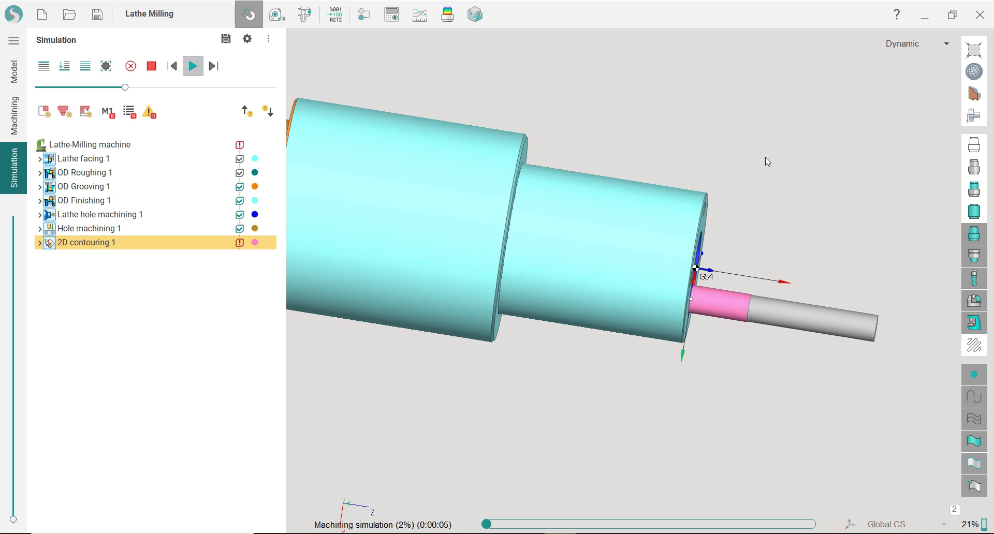
{"action": "right_click_drag", "start_coordinate": [765, 157], "coordinate": [705, 146]}
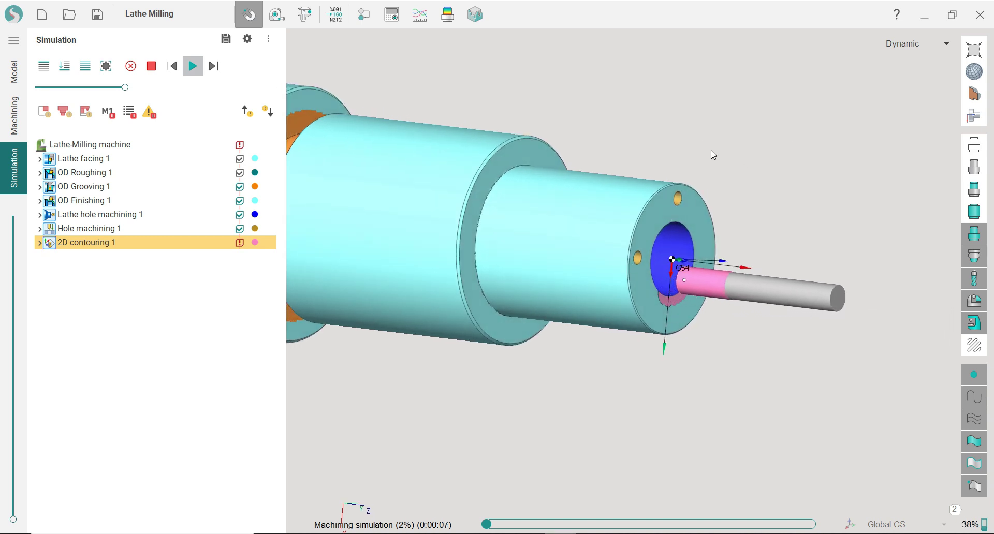
{"action": "left_click_drag", "start_coordinate": [125, 87], "coordinate": [191, 88]}
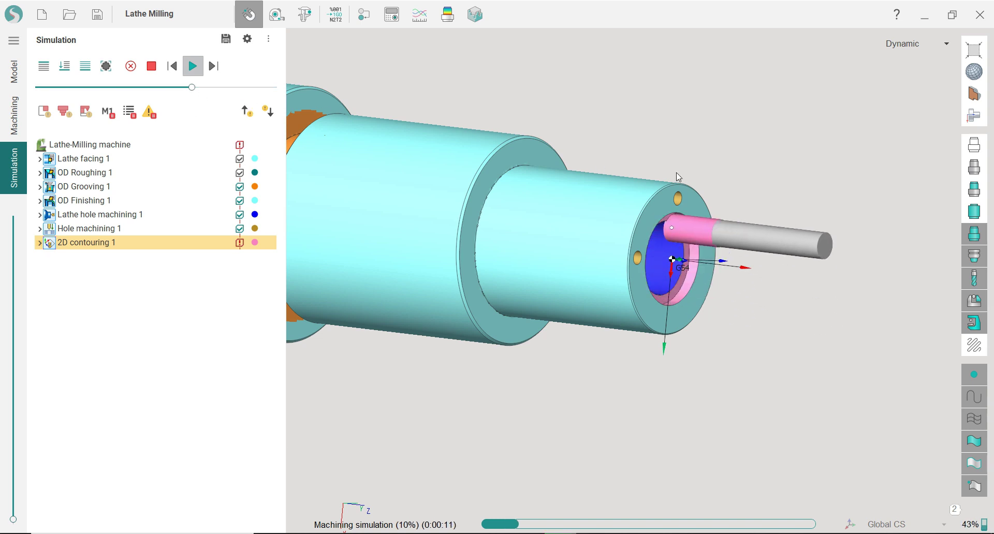
Examine the milled bore wall and floor from the front end while the contouring simulation plays through.
{"action": "right_click_drag", "start_coordinate": [678, 177], "coordinate": [629, 124]}
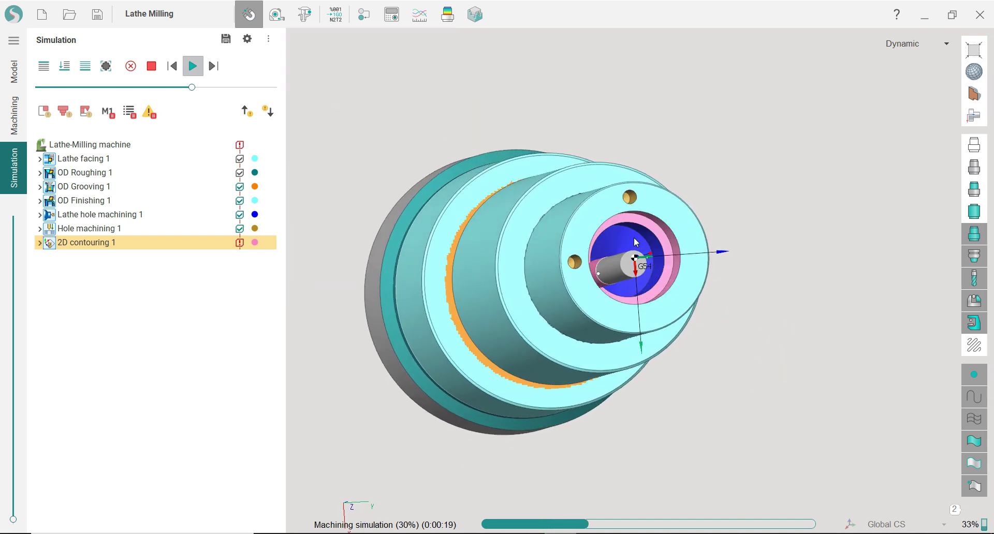
{"action": "scroll", "coordinate": [633, 237], "scroll_direction": "up", "scroll_amount": 3}
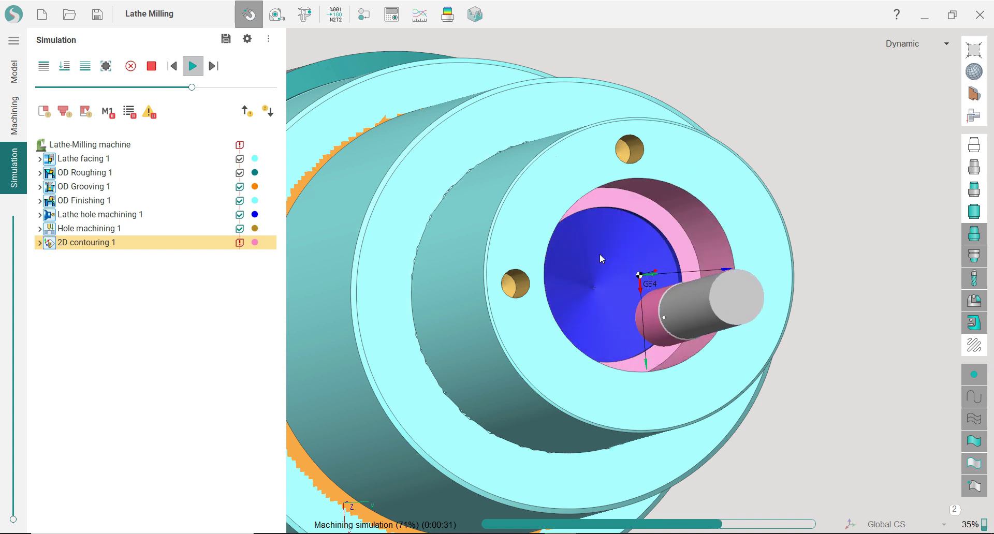
{"action": "scroll", "coordinate": [600, 254], "scroll_direction": "down", "scroll_amount": 3}
{"action": "middle_click_drag", "start_coordinate": [600, 253], "coordinate": [602, 221]}
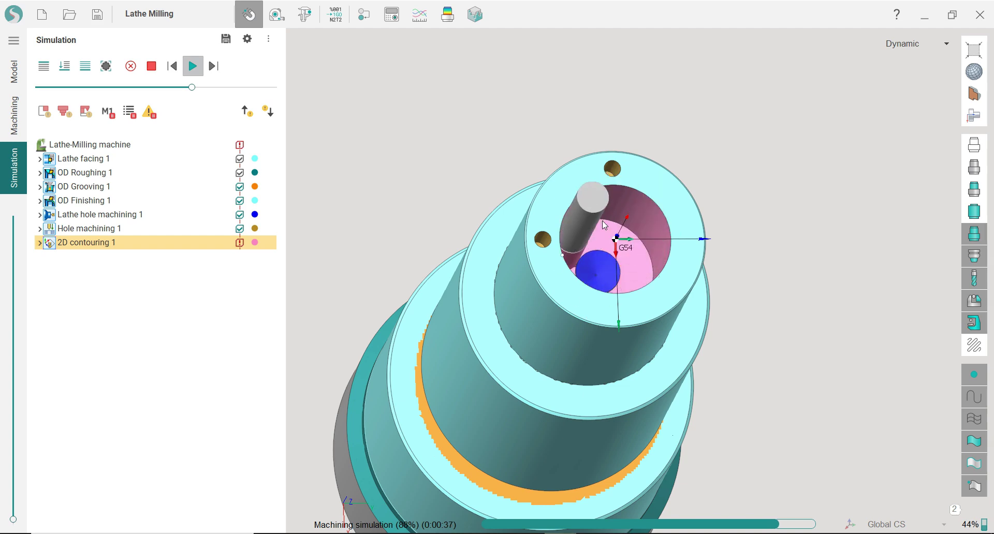
{"action": "middle_click_drag", "start_coordinate": [601, 221], "coordinate": [587, 276]}
{"action": "right_click_drag", "start_coordinate": [589, 279], "coordinate": [601, 256]}
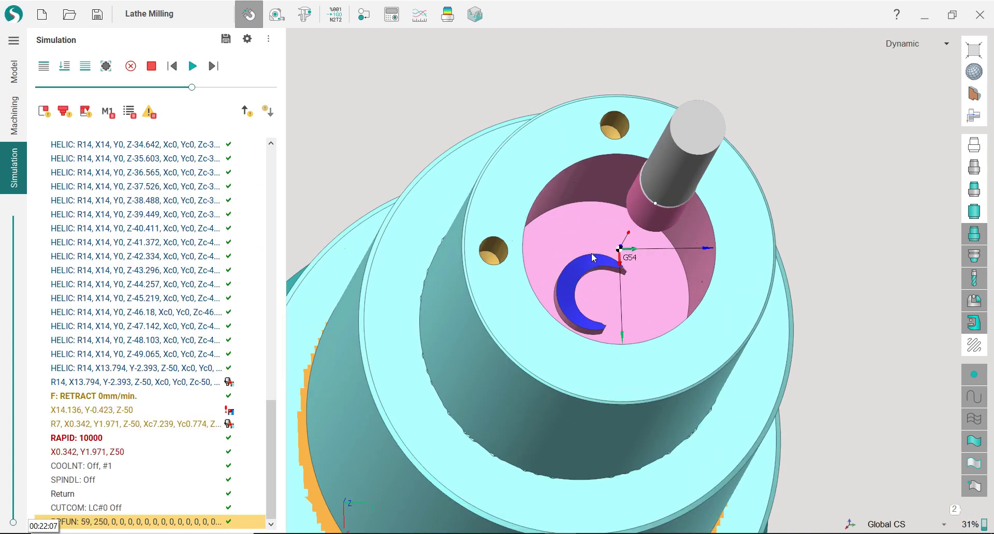
Return to the machining operations and duplicate 2D contouring 1 by copying and pasting it.
{"action": "left_click", "coordinate": [7, 115]}
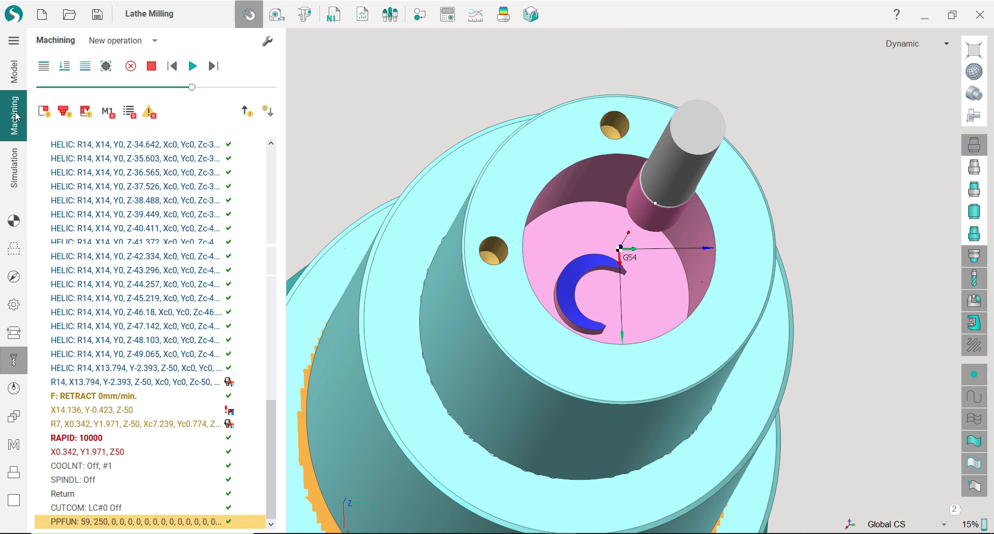
{"action": "right_click_drag", "start_coordinate": [611, 259], "coordinate": [681, 211]}
{"action": "right_click", "coordinate": [73, 193]}
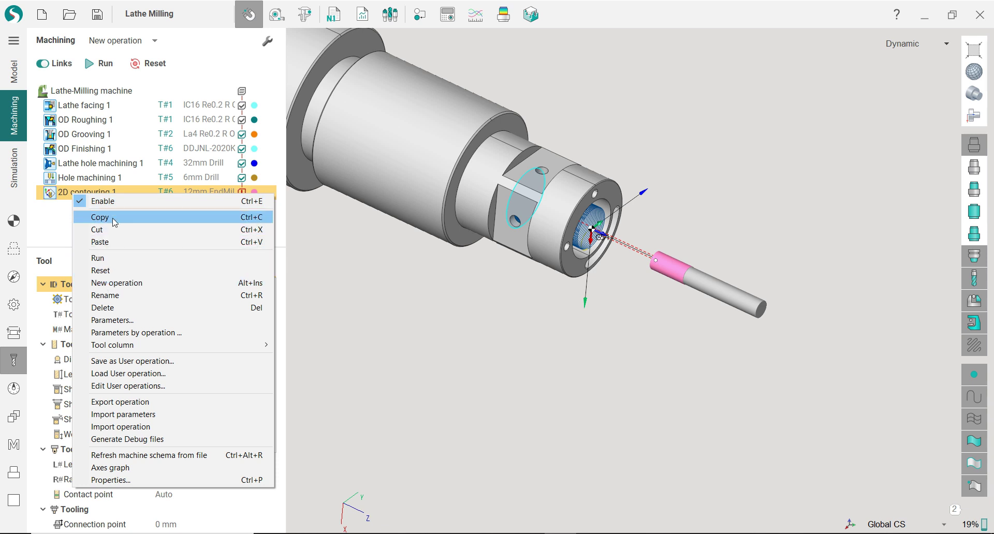
{"action": "left_click", "coordinate": [104, 217]}
{"action": "right_click", "coordinate": [86, 195]}
{"action": "left_click", "coordinate": [118, 244]}
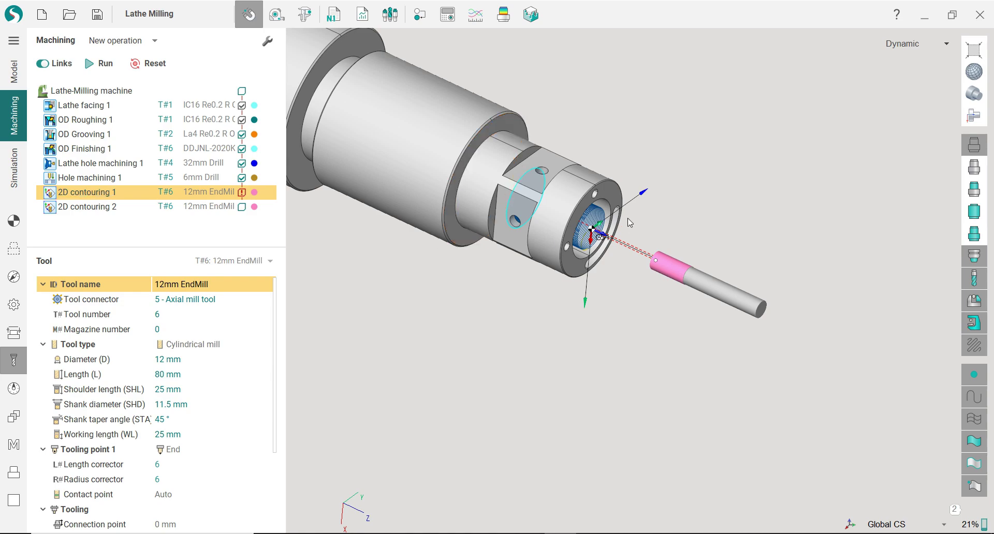
Examine the helical toolpath inside the front bore and review the job assignment of 2D contouring 1.
{"action": "middle_click_drag", "start_coordinate": [628, 219], "coordinate": [553, 163]}
{"action": "scroll", "coordinate": [637, 269], "scroll_direction": "up", "scroll_amount": 7}
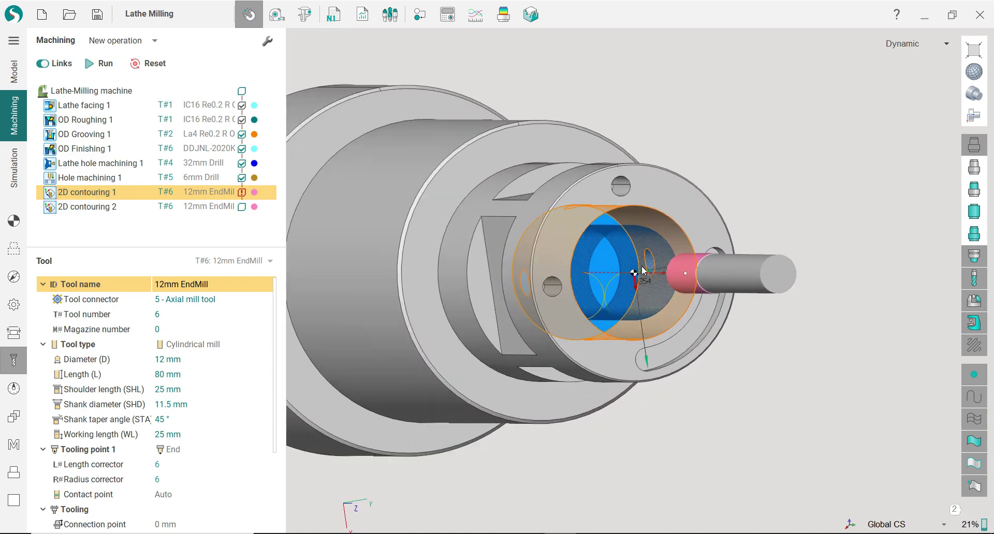
{"action": "middle_click_drag", "start_coordinate": [624, 269], "coordinate": [650, 251]}
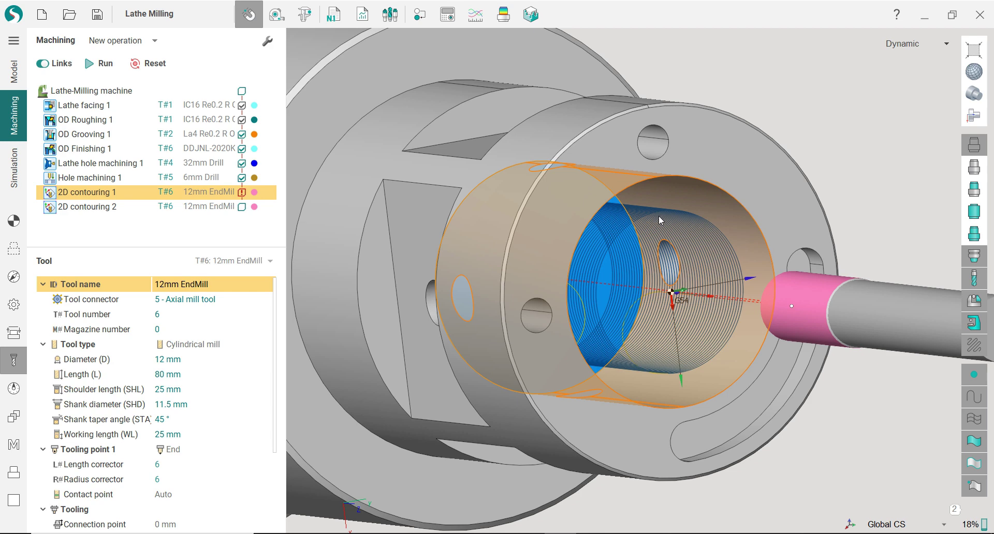
{"action": "scroll", "coordinate": [631, 257], "scroll_direction": "down", "scroll_amount": 3}
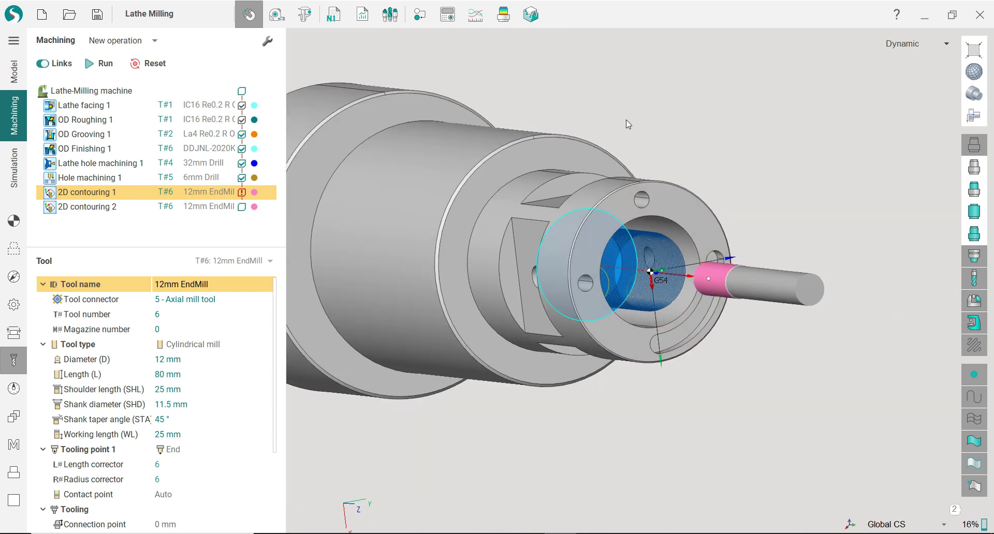
{"action": "mouse_move", "coordinate": [642, 266]}
{"action": "middle_mouse_down"}
{"action": "mouse_move", "coordinate": [551, 260]}
{"action": "mouse_move", "coordinate": [631, 260]}
{"action": "middle_mouse_up"}
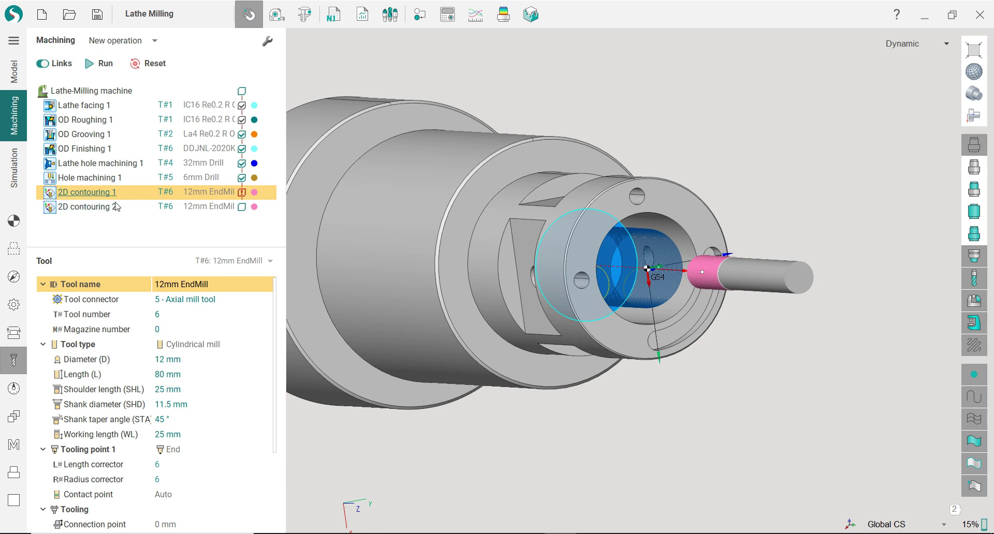
{"action": "left_click", "coordinate": [15, 249]}
{"action": "left_click", "coordinate": [15, 248]}
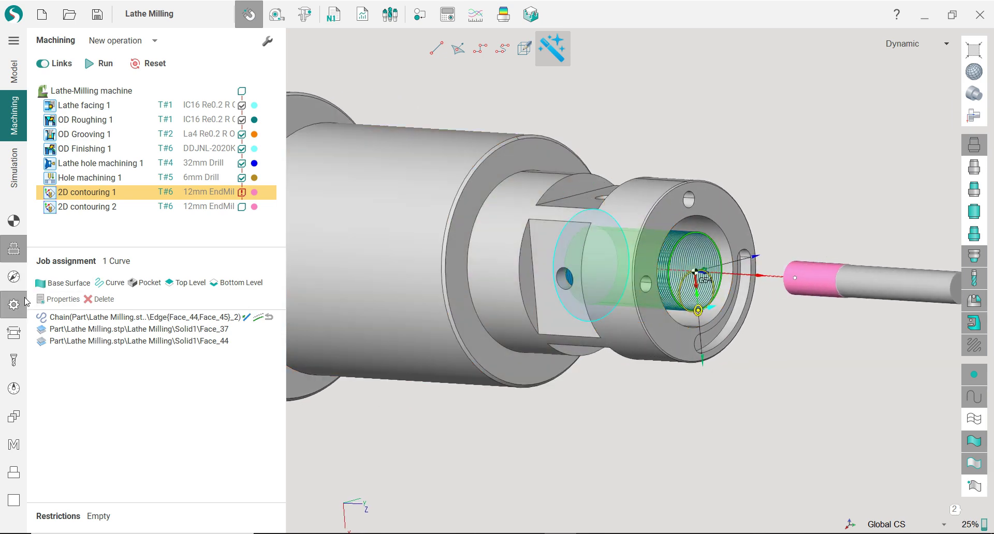
Turn off helical machining in the 2D contouring 1 strategy and set the depth of cut to 10 % of the tool diameter.
{"action": "left_click", "coordinate": [14, 277]}
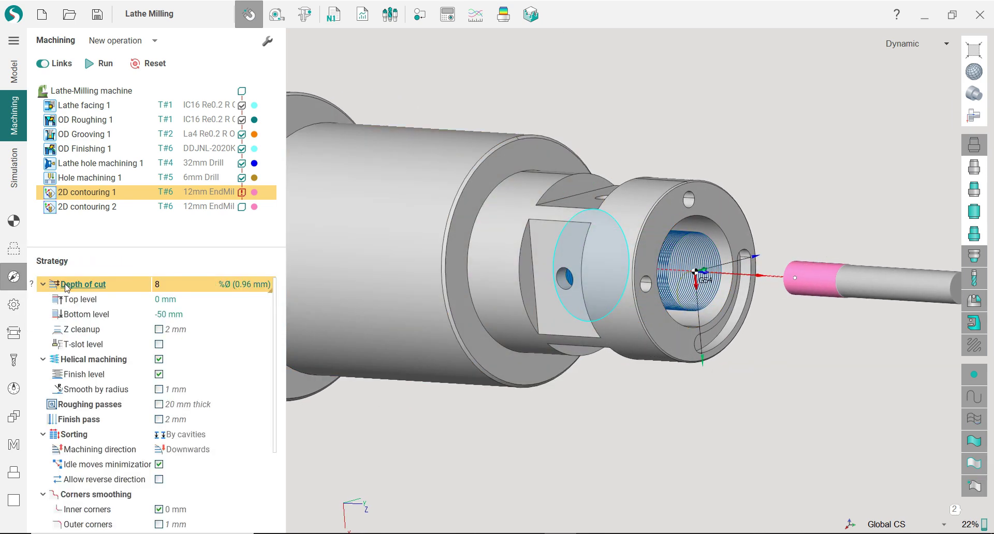
{"action": "left_click", "coordinate": [159, 359]}
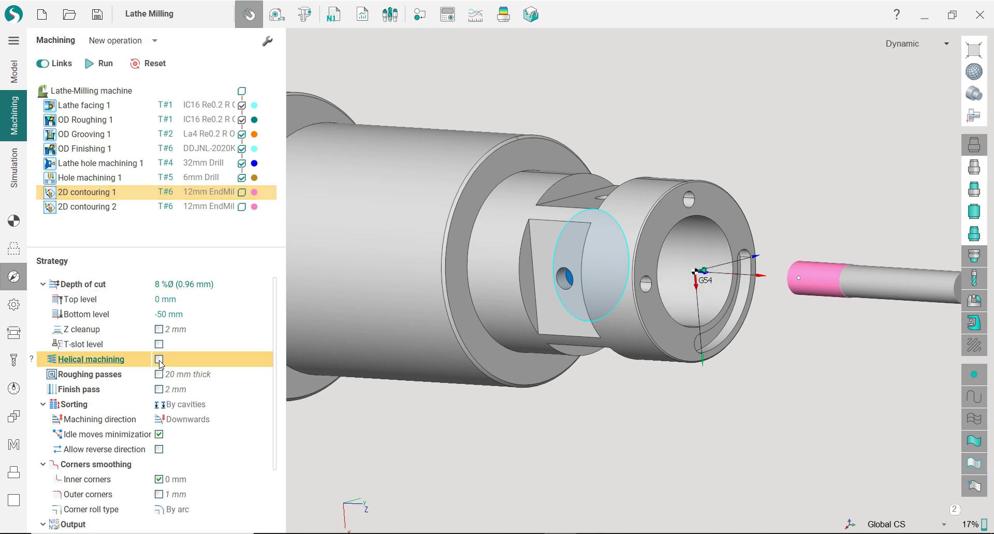
{"action": "left_click", "coordinate": [207, 287]}
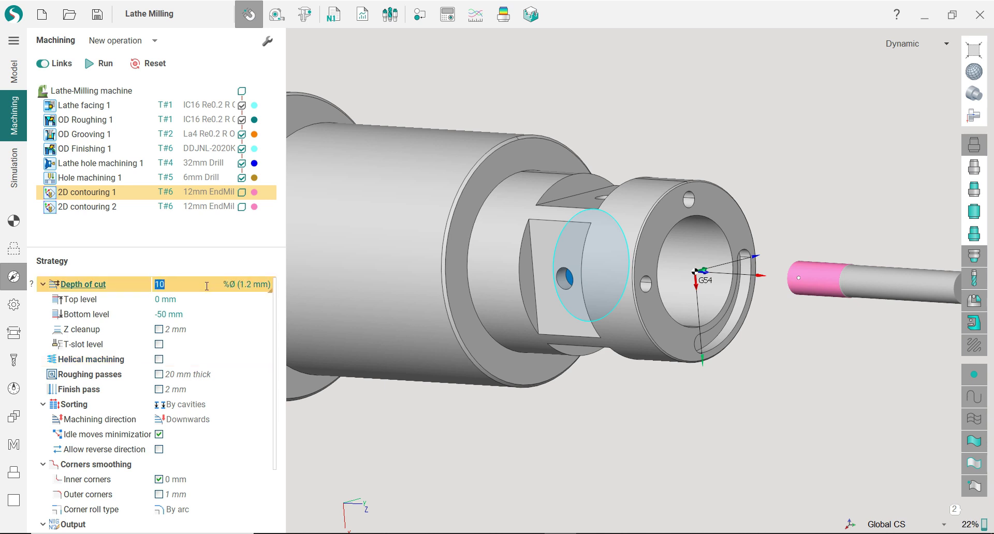
Show the top level plane in the Turn Back view, hiding the part and displaying the machined stock with its drilled bore.
{"action": "left_click", "coordinate": [197, 302]}
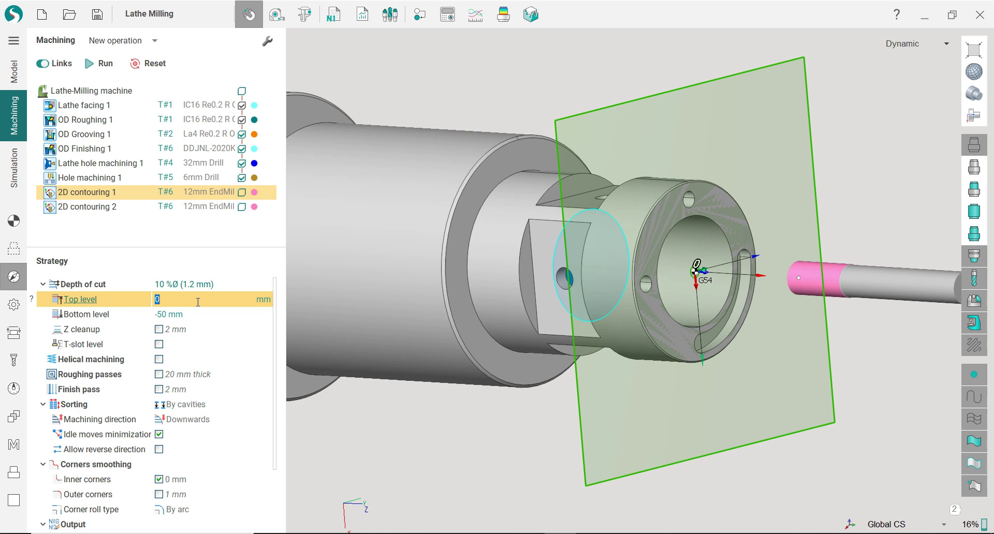
{"action": "left_click", "coordinate": [974, 116]}
{"action": "left_click", "coordinate": [880, 133]}
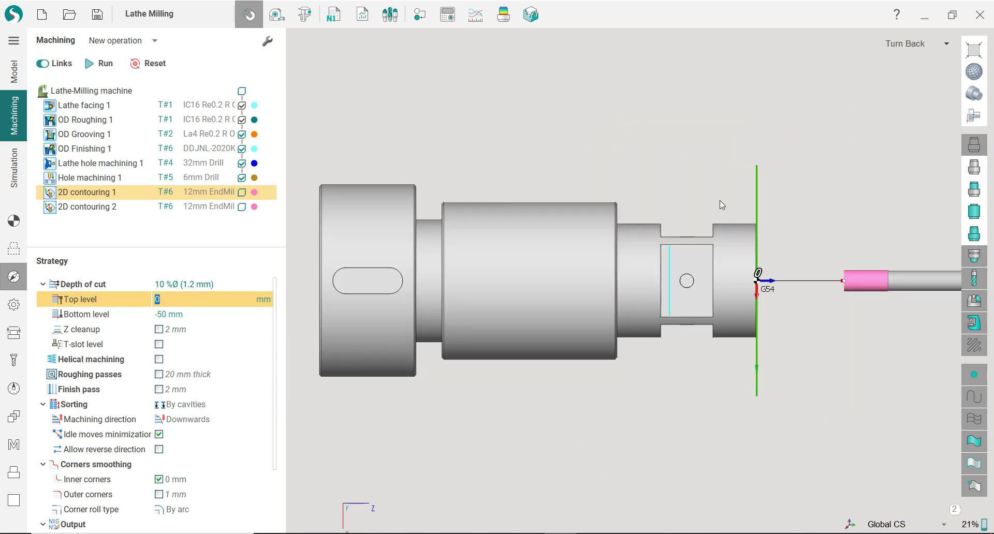
{"action": "left_click", "coordinate": [973, 145]}
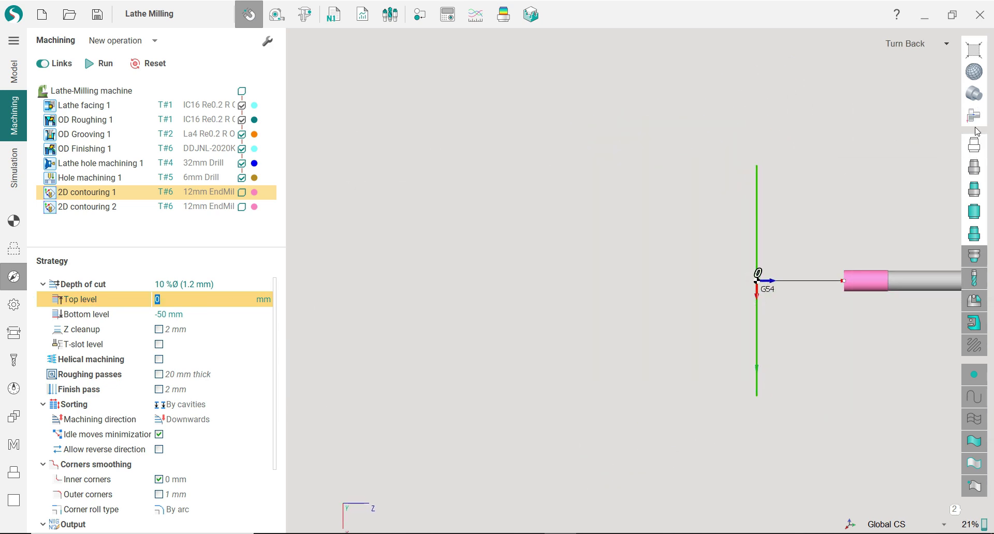
{"action": "left_click", "coordinate": [974, 234]}
{"action": "scroll", "coordinate": [785, 301], "scroll_direction": "up", "scroll_amount": 4}
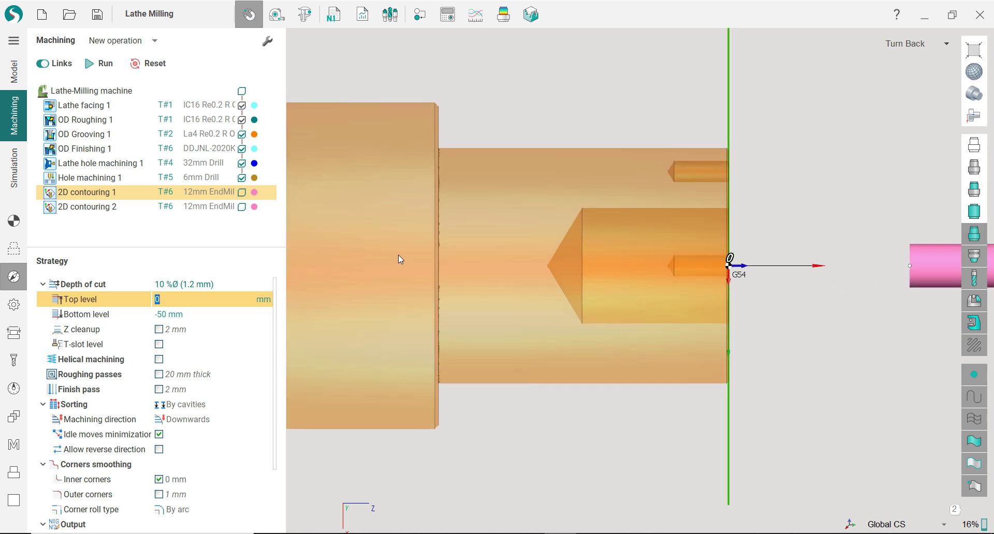
{"action": "scroll", "coordinate": [665, 274], "scroll_direction": "down", "scroll_amount": 1}
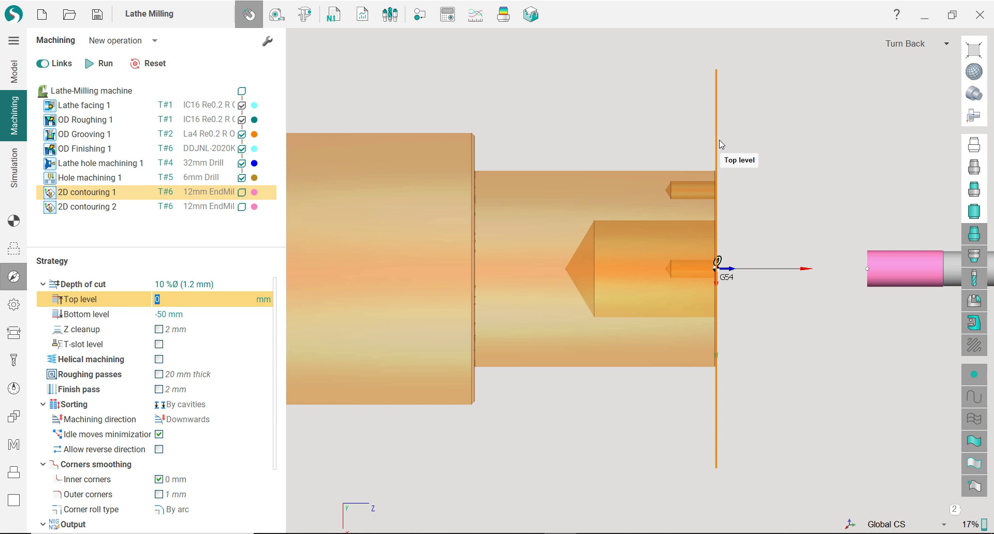
Move the top level plane to -37.5 mm near the bottom of the drilled bore and open the bottom level for editing.
{"action": "left_click_drag", "start_coordinate": [721, 143], "coordinate": [605, 152]}
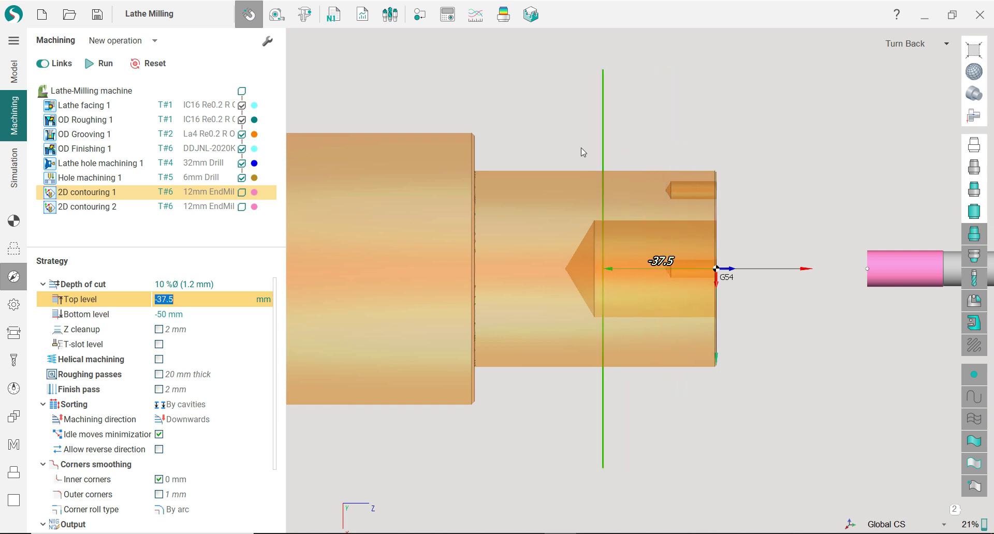
{"action": "left_click", "coordinate": [183, 317]}
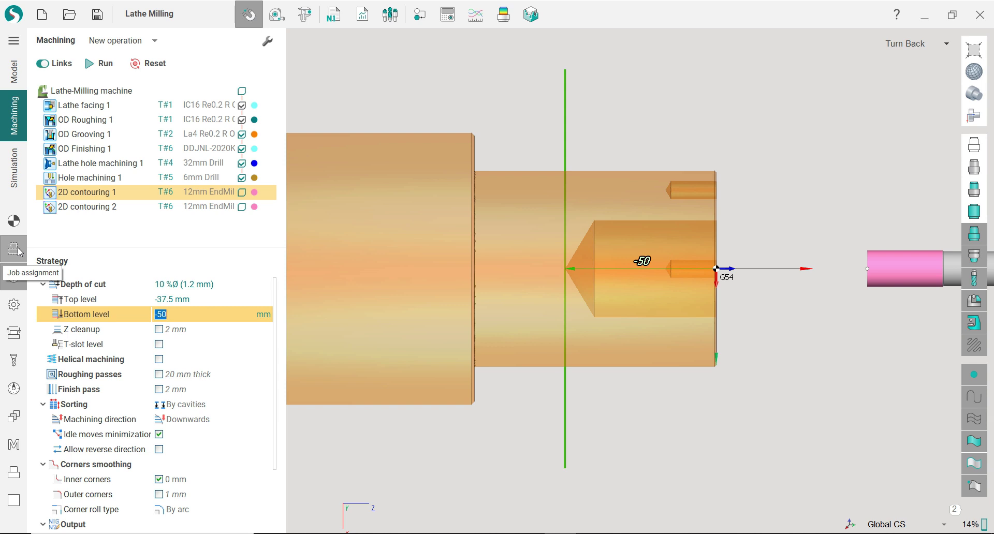
{"action": "left_click", "coordinate": [14, 277]}
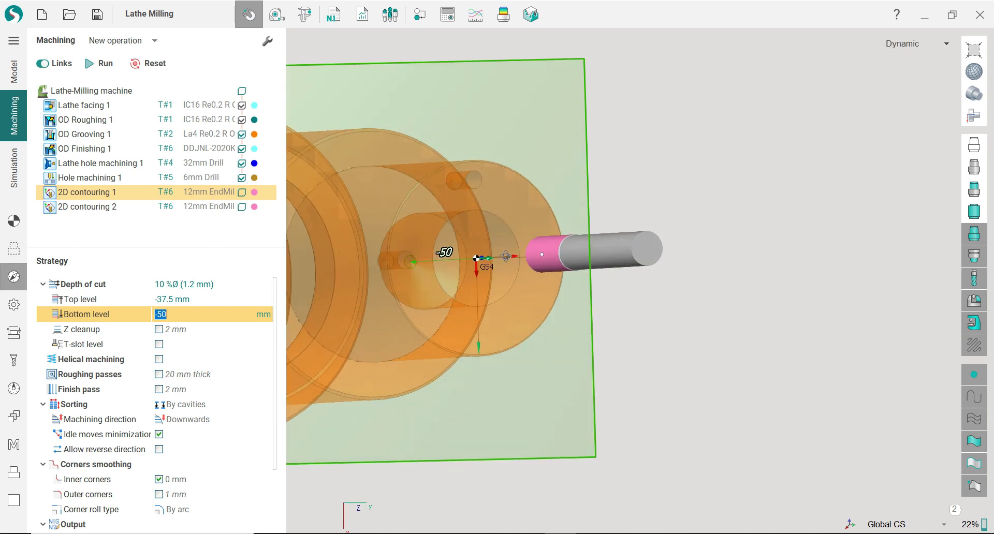
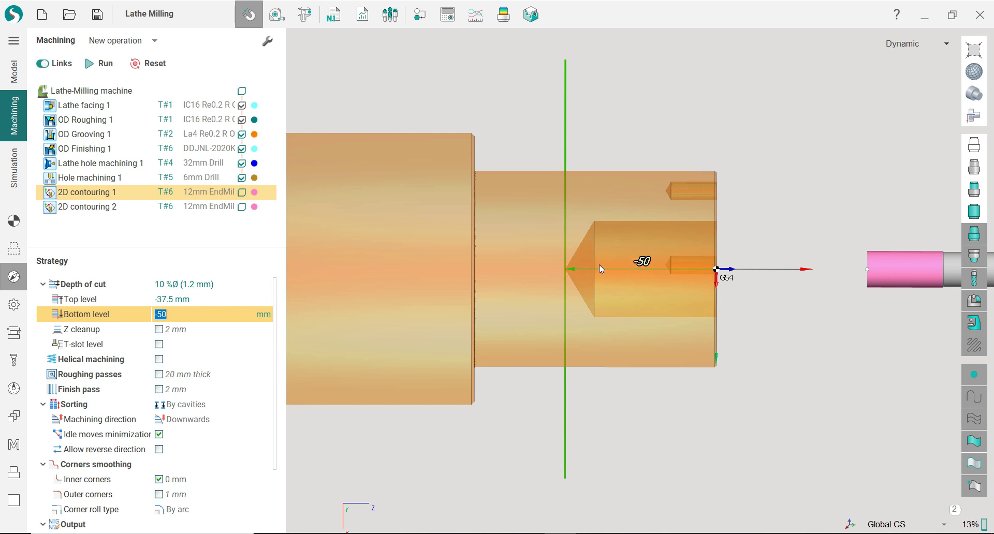
Set the part stock of 2D contouring 1 to 4 mm and calculate the operation's toolpath.
{"action": "left_click", "coordinate": [17, 305]}
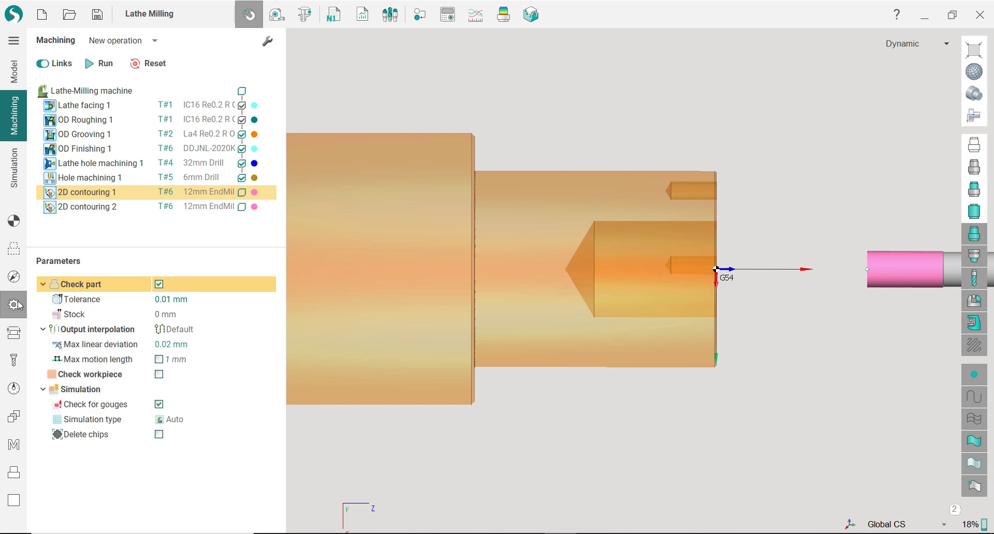
{"action": "left_click", "coordinate": [205, 321]}
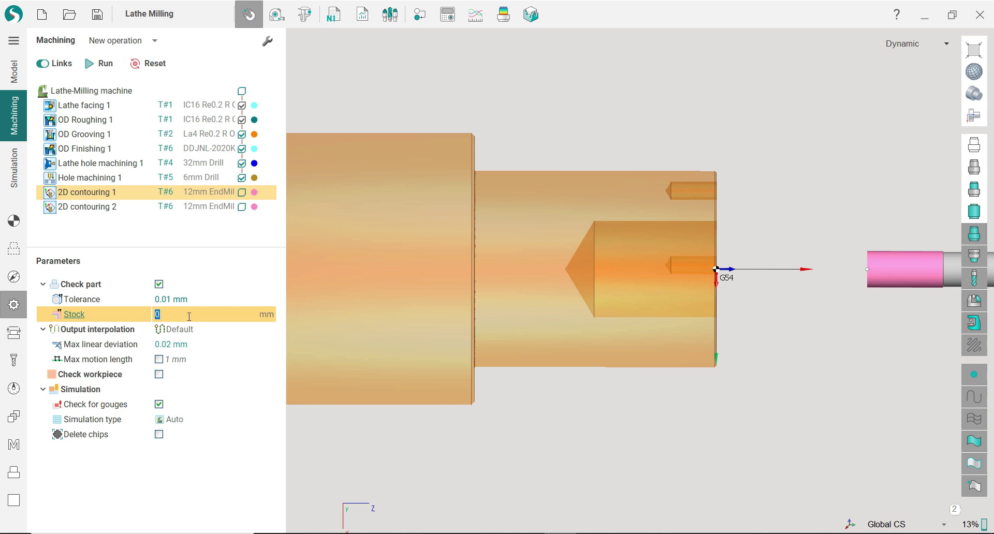
{"action": "left_click", "coordinate": [22, 279]}
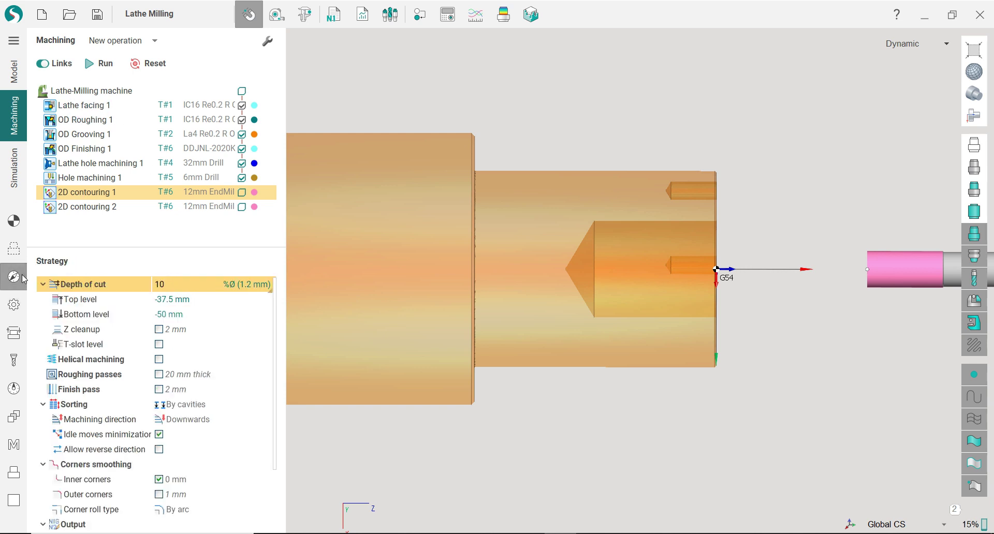
{"action": "left_click", "coordinate": [107, 68]}
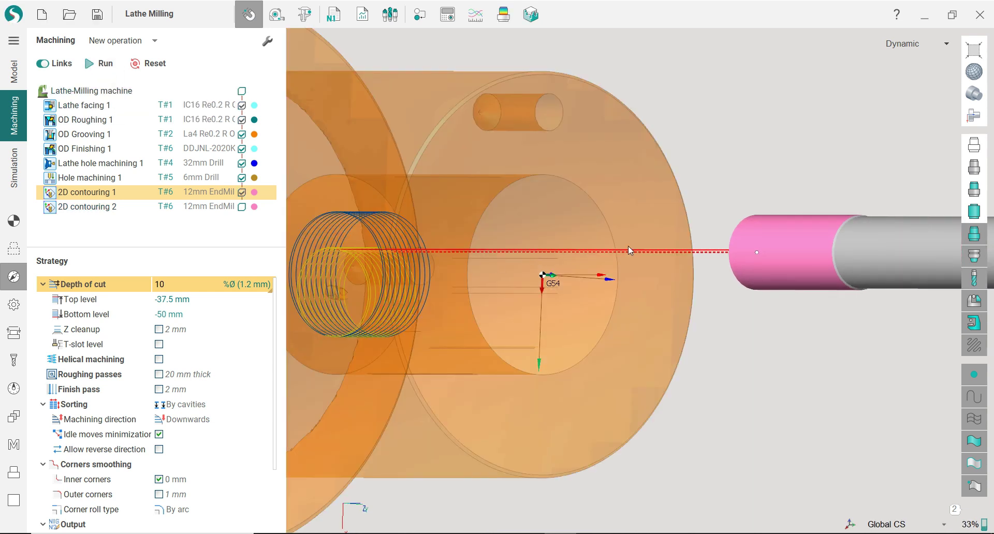
{"action": "scroll", "coordinate": [540, 252], "scroll_direction": "up", "scroll_amount": 5}
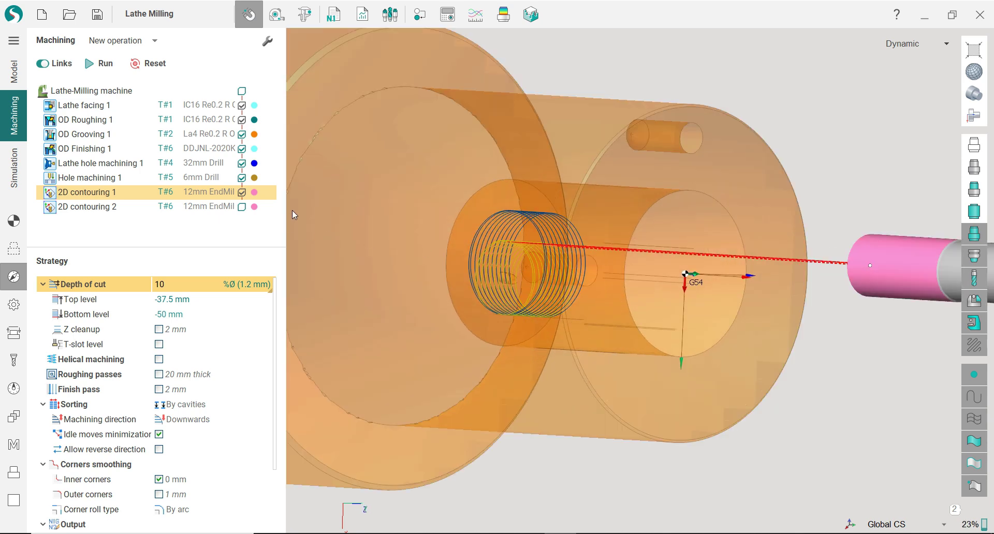
Inspect the bore in the machining simulation and run a fast simulation up to 2D contouring 1.
{"action": "left_click", "coordinate": [19, 166]}
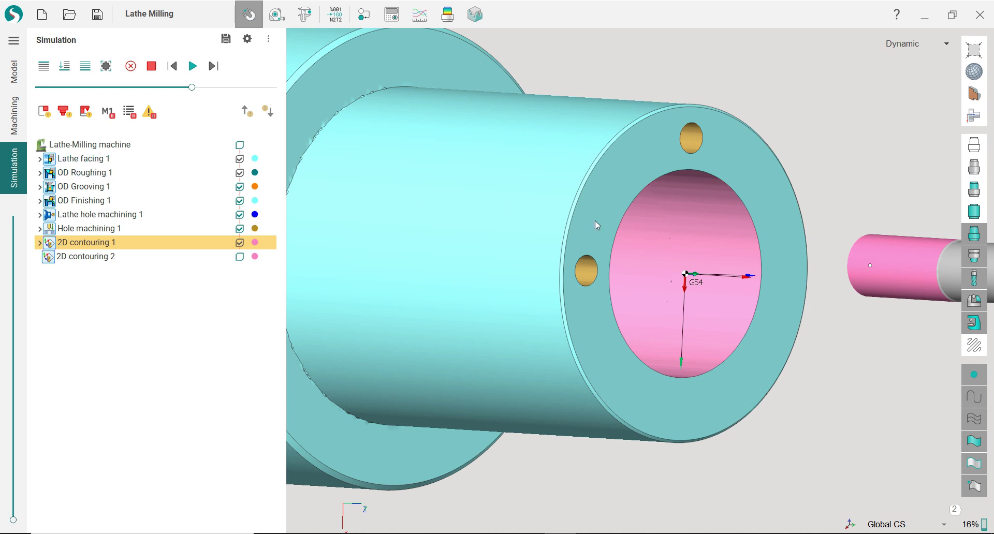
{"action": "scroll", "coordinate": [621, 221], "scroll_direction": "down", "scroll_amount": 5}
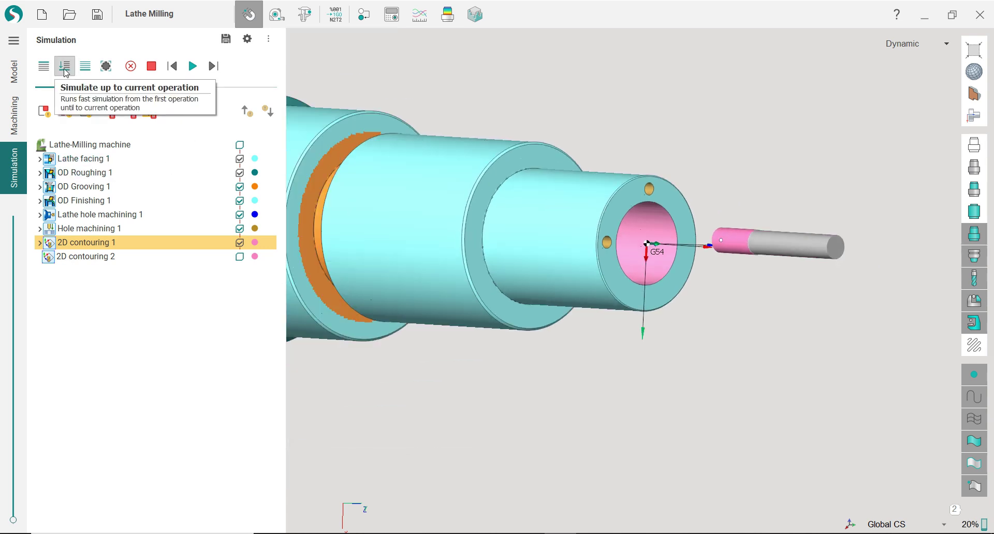
{"action": "left_click", "coordinate": [65, 67]}
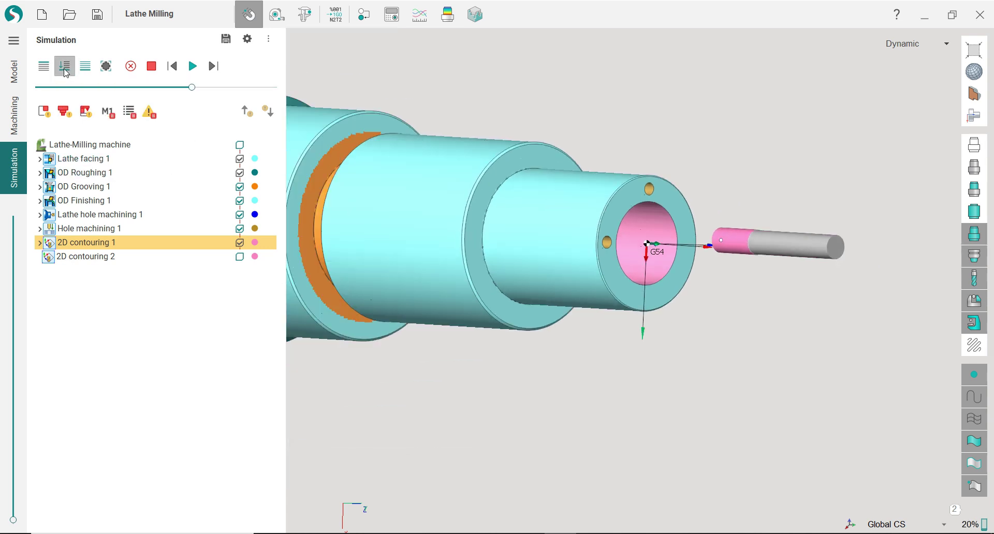
Set the simulated workpiece to the 3/4 section display and view the shaft from an angle.
{"action": "left_click", "coordinate": [974, 97]}
{"action": "left_click", "coordinate": [946, 137]}
{"action": "left_click", "coordinate": [967, 96]}
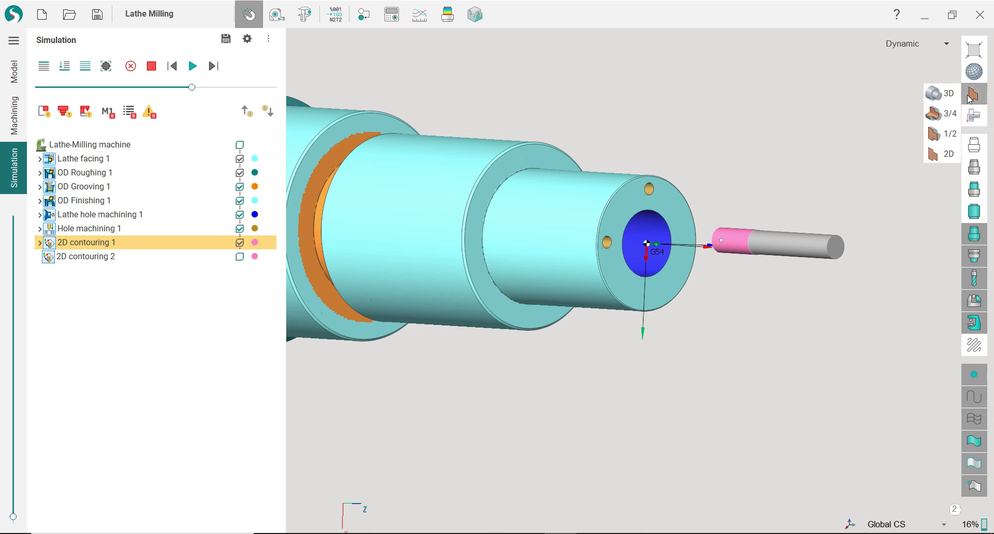
{"action": "left_click", "coordinate": [955, 96]}
{"action": "left_click", "coordinate": [975, 98]}
{"action": "left_click", "coordinate": [943, 116]}
{"action": "middle_click_drag", "start_coordinate": [522, 122], "coordinate": [518, 187]}
{"action": "scroll", "coordinate": [601, 274], "scroll_direction": "down", "scroll_amount": 2}
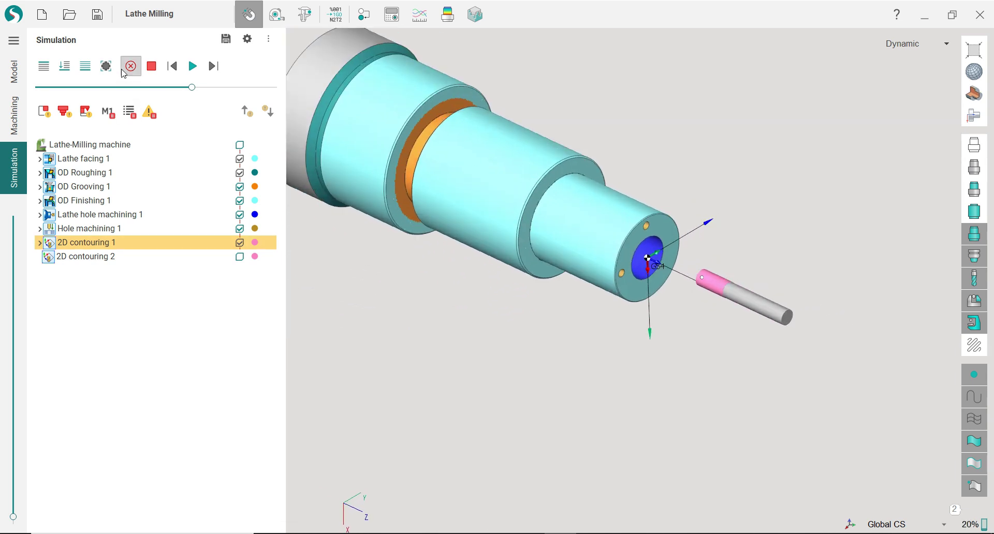
Reset the simulation and run it fast again up to 2D contouring 1.
{"action": "left_click", "coordinate": [130, 66]}
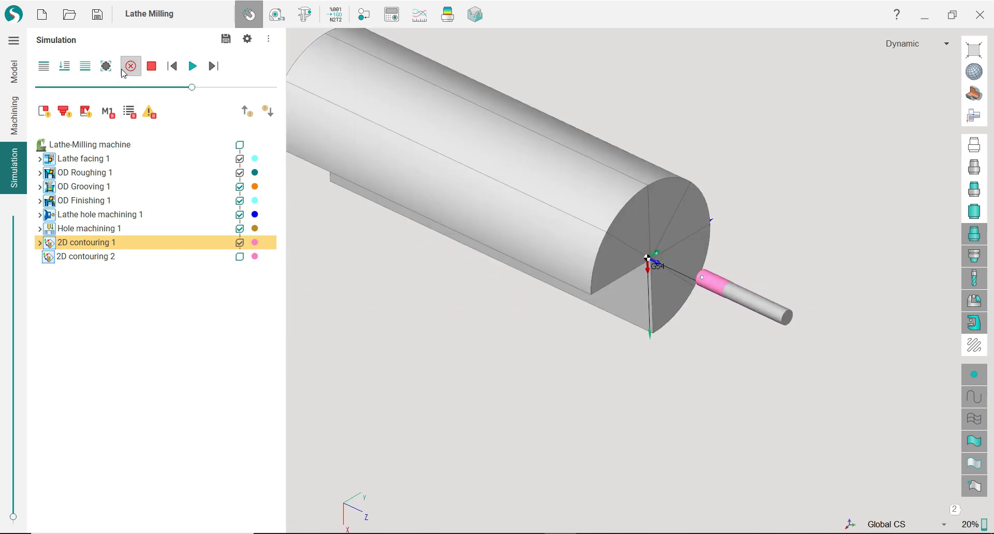
{"action": "left_click", "coordinate": [66, 69]}
{"action": "right_click_drag", "start_coordinate": [595, 205], "coordinate": [565, 204]}
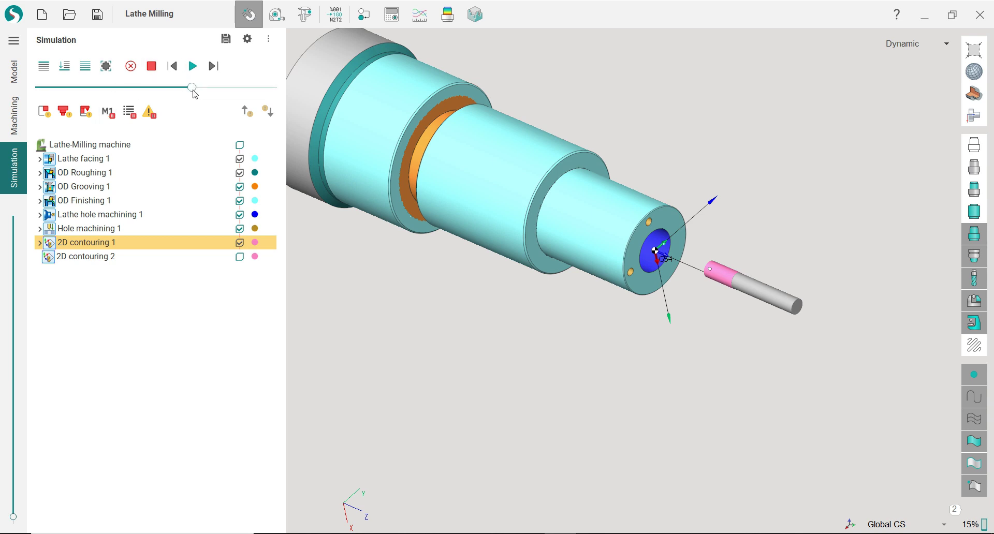
Lower the simulation's movement speed and play 2D contouring 1, watching the end mill inside the bore.
{"action": "left_click_drag", "start_coordinate": [192, 88], "coordinate": [128, 88]}
{"action": "left_click", "coordinate": [194, 71]}
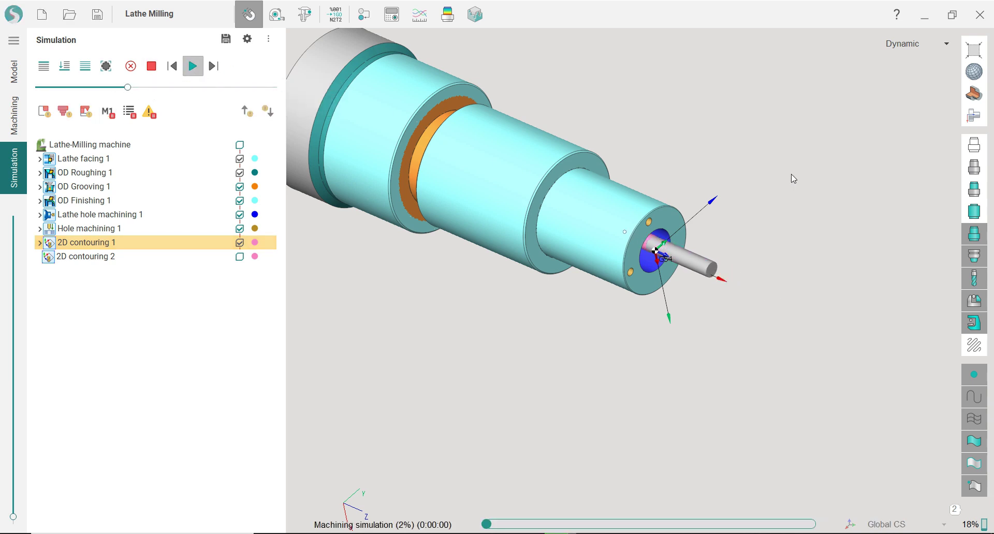
{"action": "scroll", "coordinate": [650, 155], "scroll_direction": "up", "scroll_amount": 4}
{"action": "right_click_drag", "start_coordinate": [650, 156], "coordinate": [590, 113]}
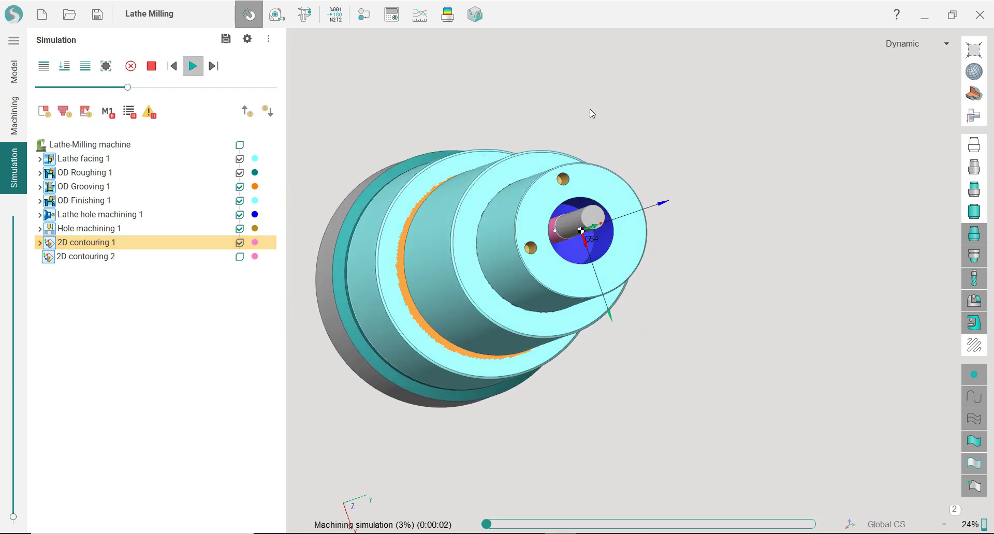
{"action": "scroll", "coordinate": [604, 188], "scroll_direction": "up", "scroll_amount": 2}
Watch the simulation in the Back view with a see-through workpiece and slightly raise the movement speed.
{"action": "left_click", "coordinate": [973, 115]}
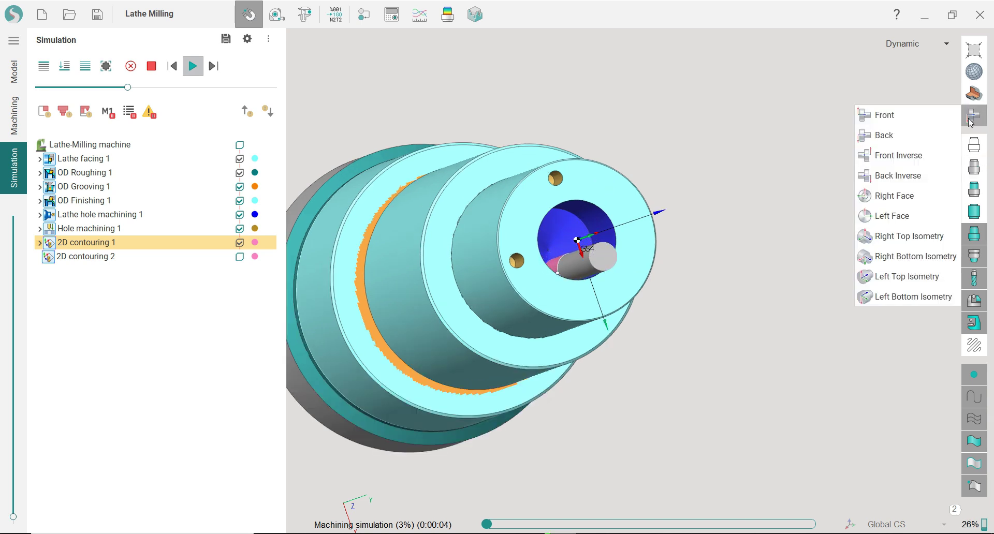
{"action": "left_click", "coordinate": [916, 135]}
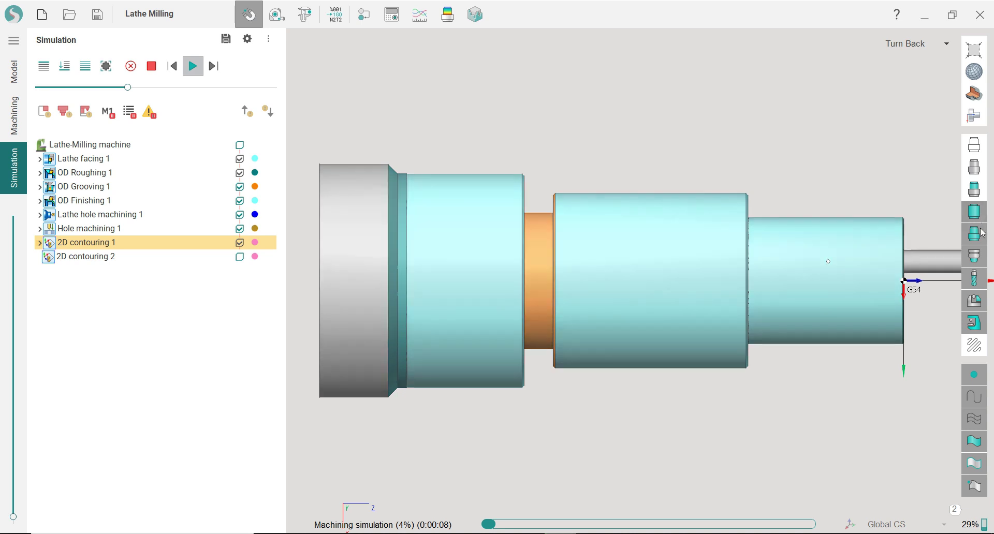
{"action": "left_click", "coordinate": [975, 234]}
{"action": "scroll", "coordinate": [702, 241], "scroll_direction": "down", "scroll_amount": 3}
{"action": "scroll", "coordinate": [845, 277], "scroll_direction": "up", "scroll_amount": 5}
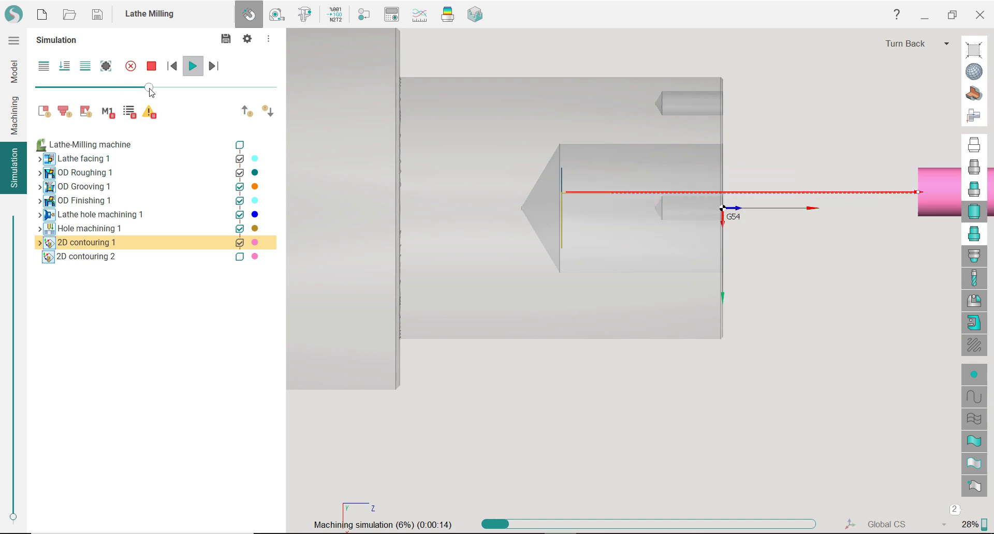
{"action": "left_click_drag", "start_coordinate": [127, 87], "coordinate": [149, 87]}
{"action": "scroll", "coordinate": [536, 248], "scroll_direction": "down", "scroll_amount": 3}
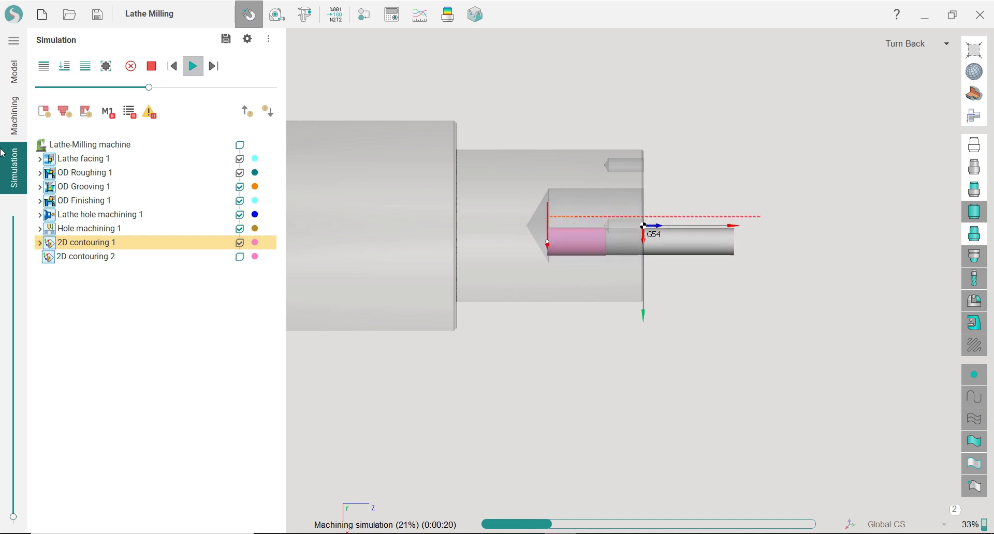
Set the link transitions of 2D contouring 1 to Around workpiece and recalculate its toolpath.
{"action": "left_click", "coordinate": [14, 118]}
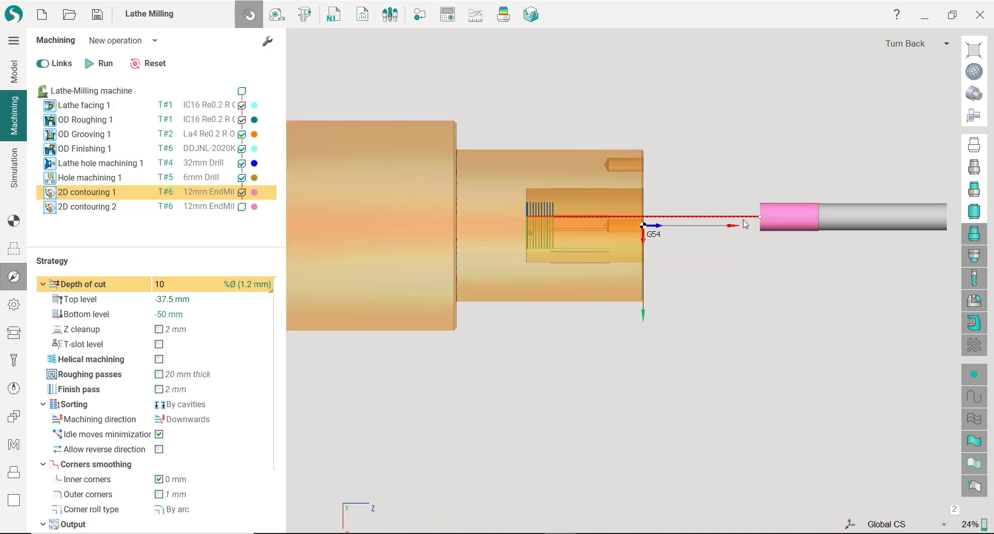
{"action": "left_click", "coordinate": [14, 332]}
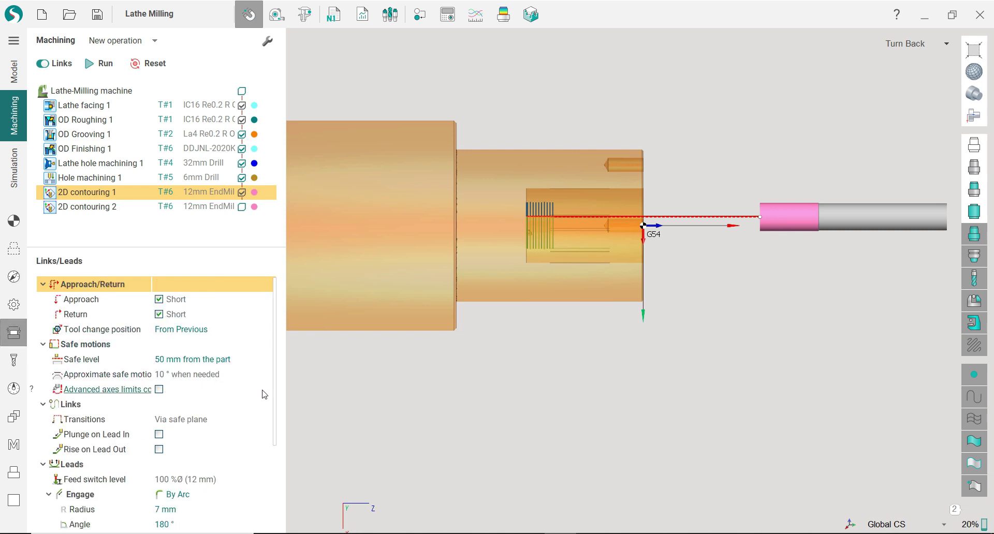
{"action": "scroll", "coordinate": [249, 399], "scroll_direction": "down", "scroll_amount": 1}
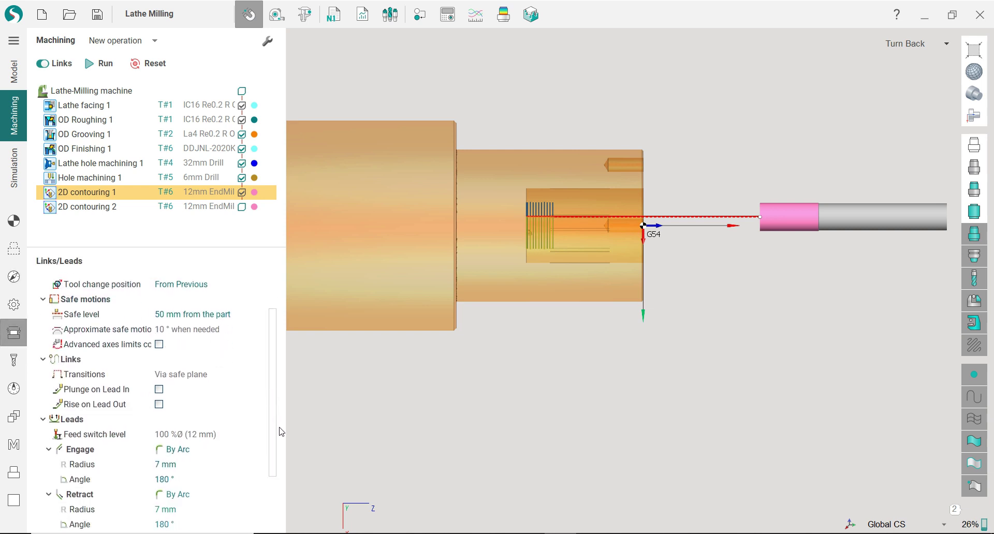
{"action": "left_click", "coordinate": [219, 374]}
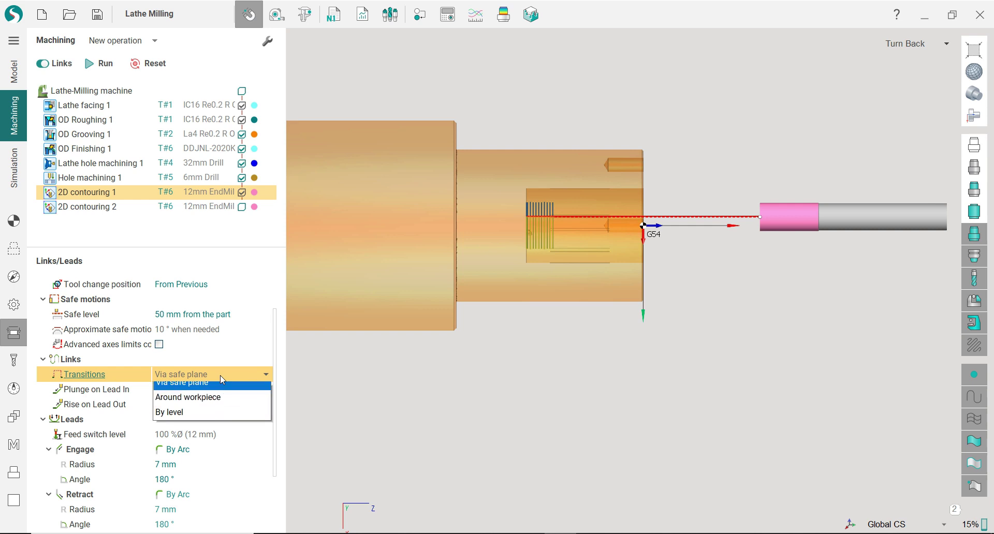
{"action": "left_click", "coordinate": [221, 403]}
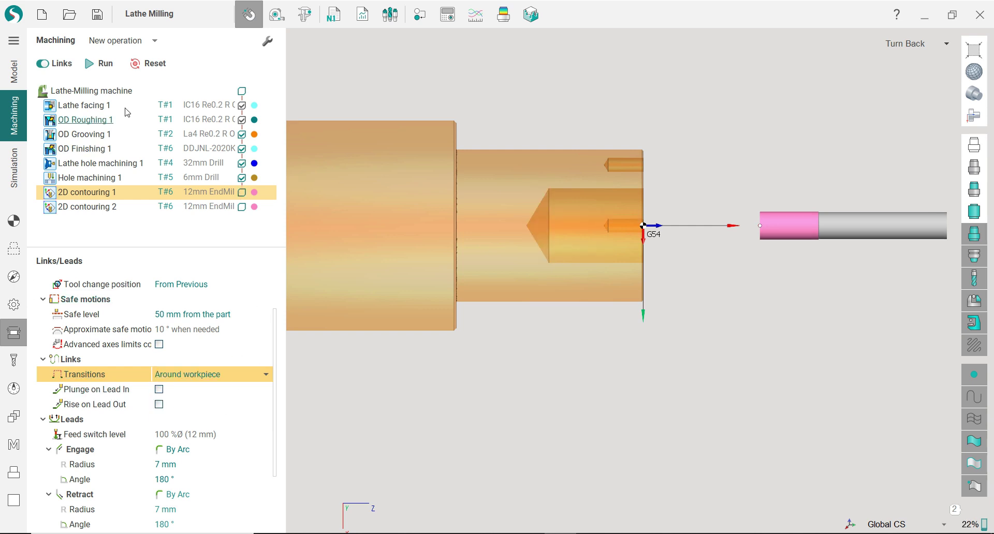
{"action": "left_click", "coordinate": [103, 66]}
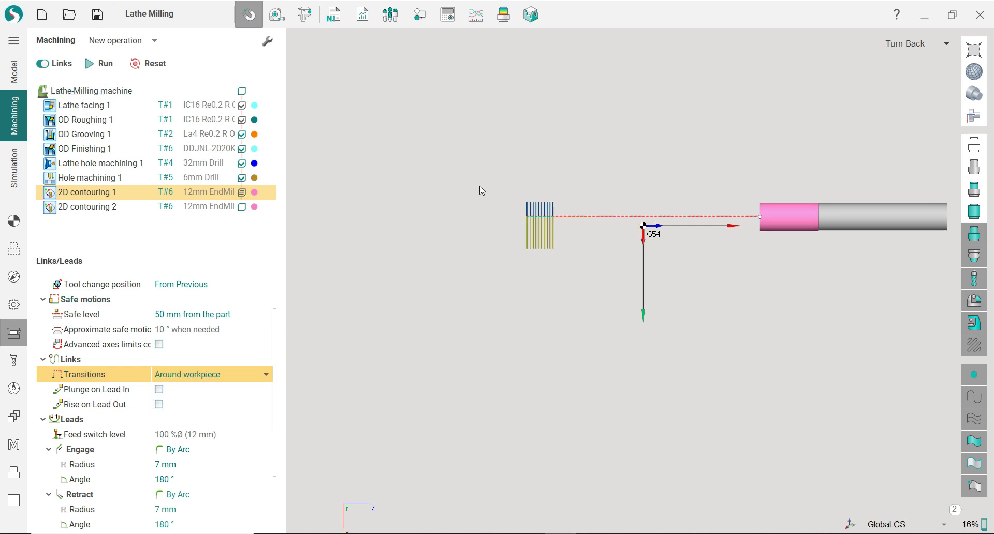
{"action": "scroll", "coordinate": [505, 212], "scroll_direction": "up", "scroll_amount": 5}
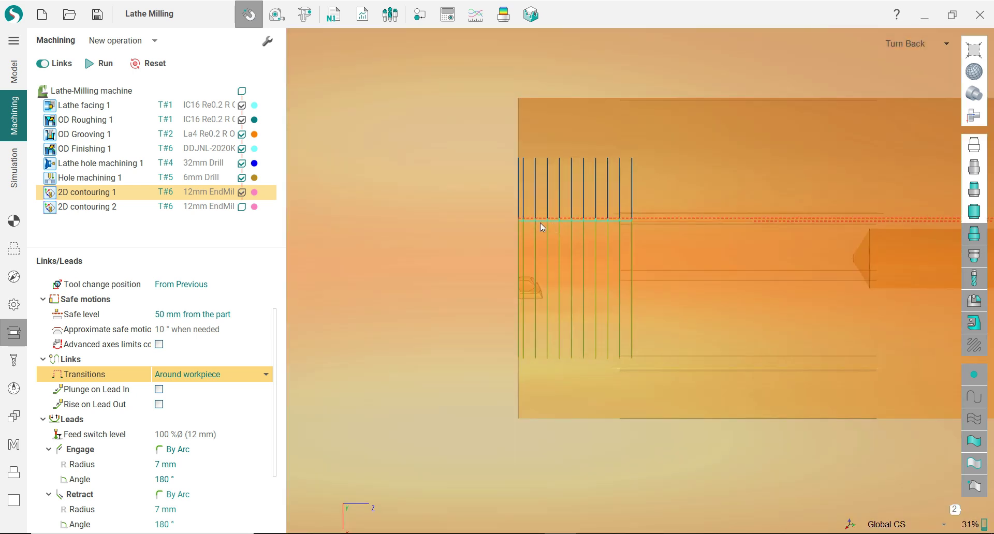
{"action": "scroll", "coordinate": [533, 220], "scroll_direction": "down", "scroll_amount": 3}
Simulate the recalculated 2D contouring 1 through to its end, raising the movement speed along the way.
{"action": "left_click", "coordinate": [14, 167]}
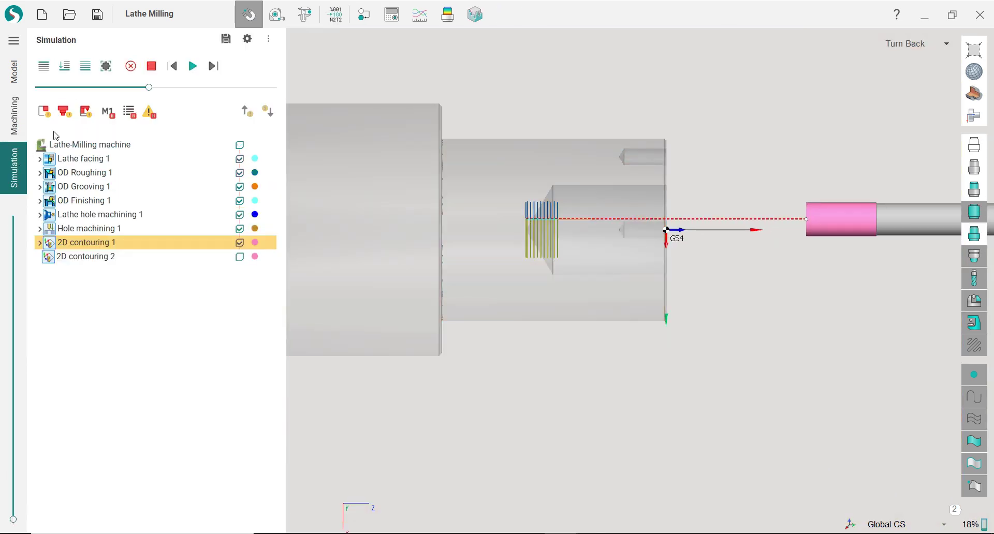
{"action": "left_click", "coordinate": [65, 72]}
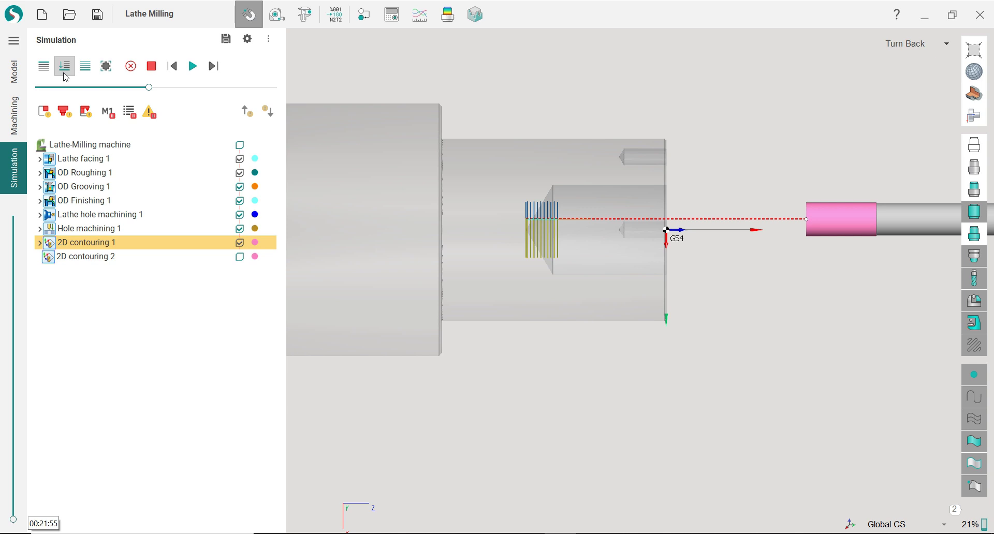
{"action": "left_click", "coordinate": [194, 69]}
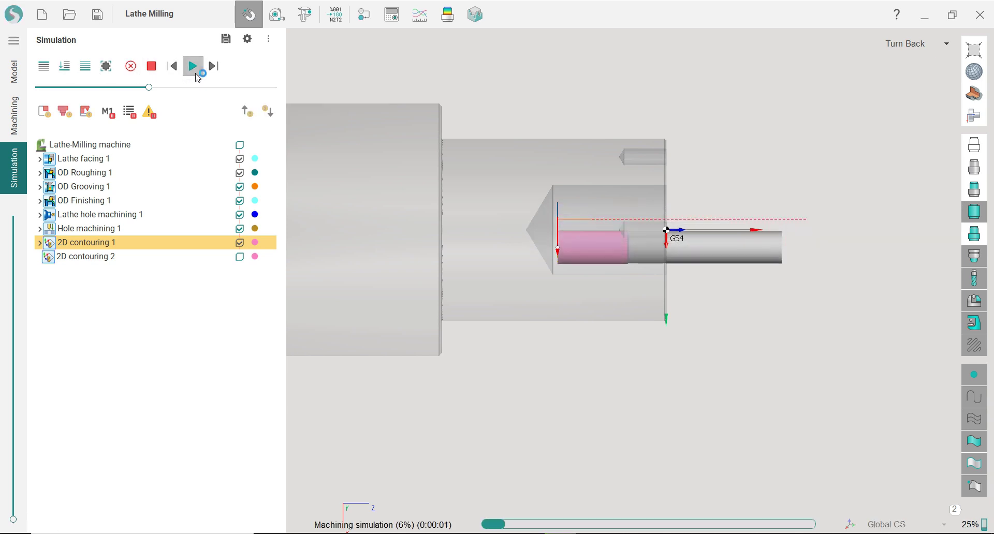
{"action": "left_click_drag", "start_coordinate": [154, 91], "coordinate": [172, 93]}
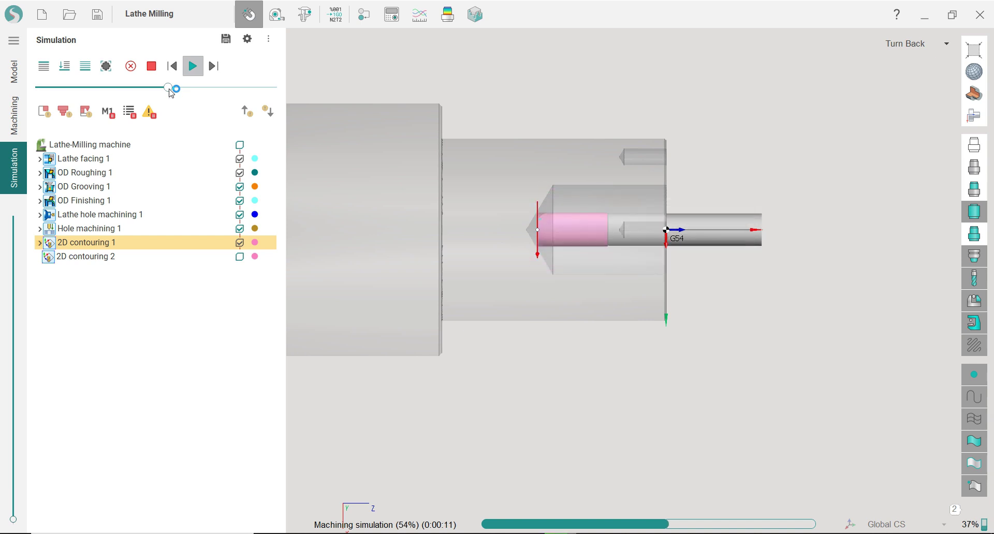
{"action": "left_click_drag", "start_coordinate": [171, 93], "coordinate": [191, 95]}
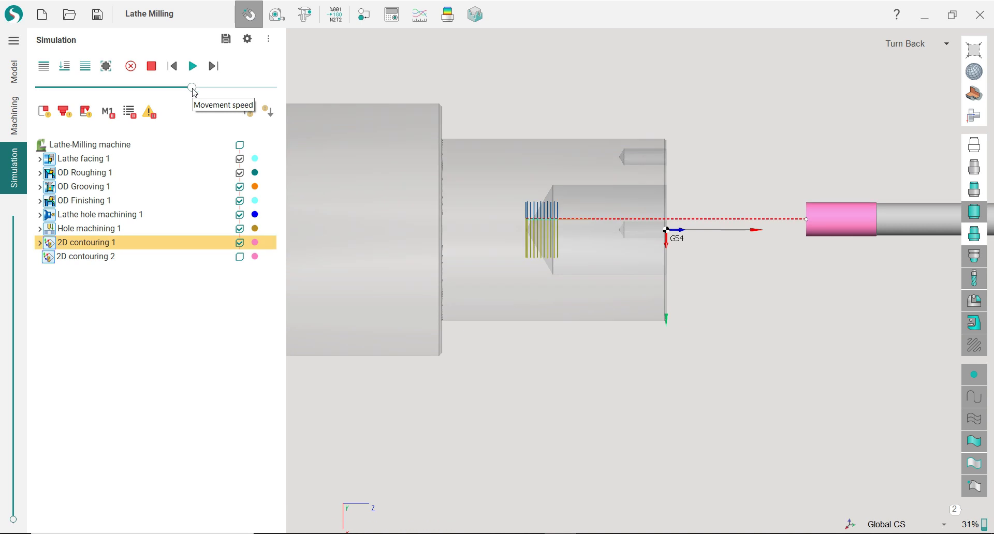
{"action": "scroll", "coordinate": [586, 235], "scroll_direction": "up", "scroll_amount": 1}
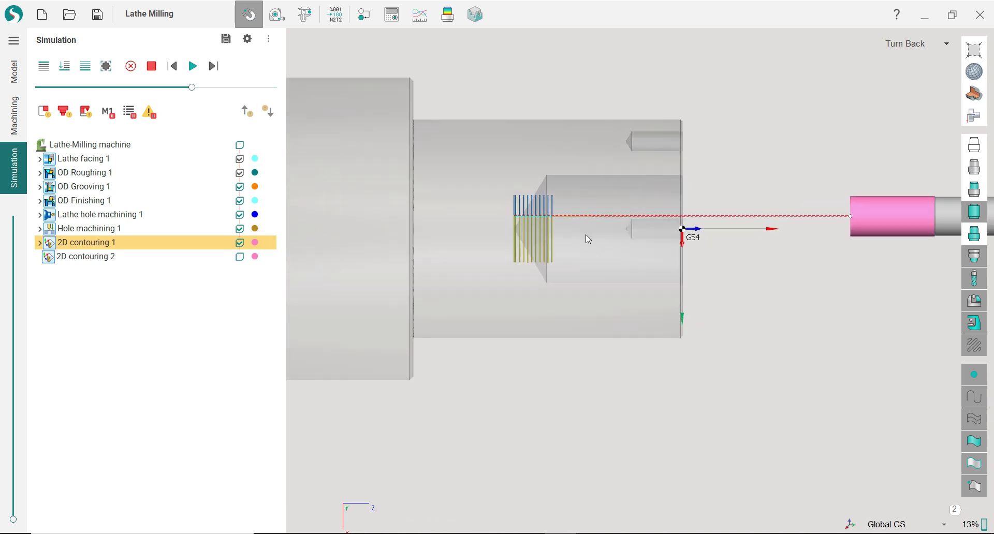
Compare the 2D contouring 1 toolpath with the finished part in the machining view, finally hiding both part and workpiece.
{"action": "left_click", "coordinate": [14, 115]}
{"action": "scroll", "coordinate": [592, 229], "scroll_direction": "down", "scroll_amount": 2}
{"action": "middle_click_drag", "start_coordinate": [592, 222], "coordinate": [520, 212]}
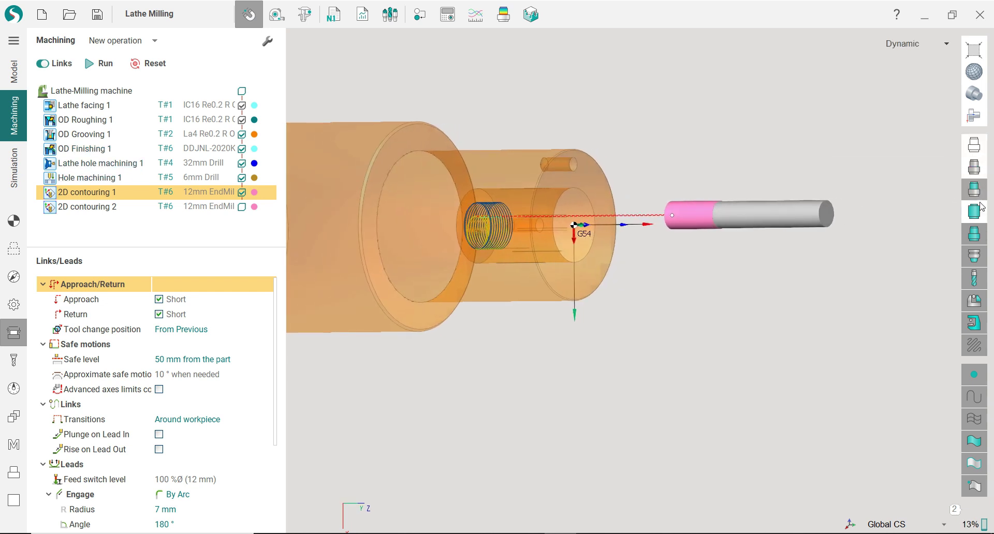
{"action": "left_click", "coordinate": [983, 149]}
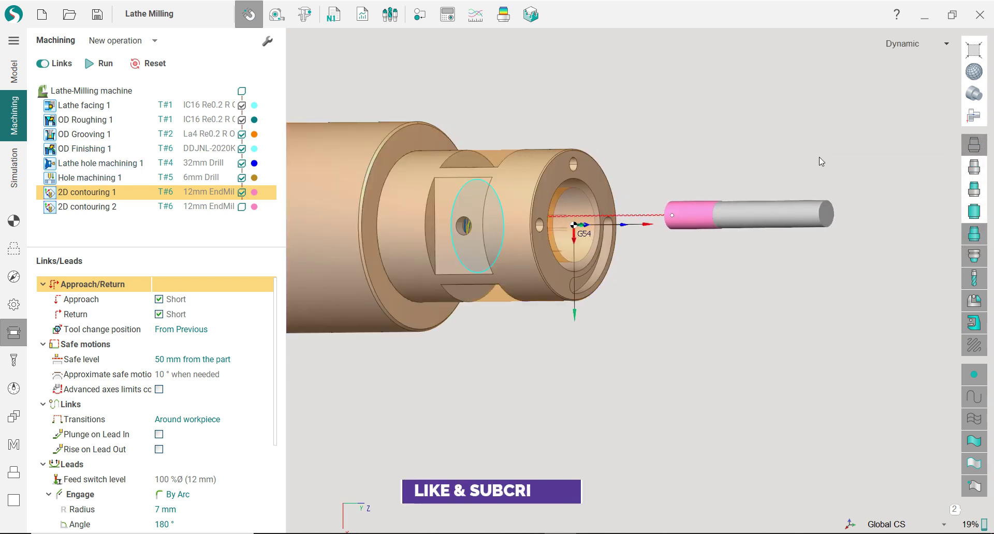
{"action": "middle_click_drag", "start_coordinate": [485, 181], "coordinate": [454, 166]}
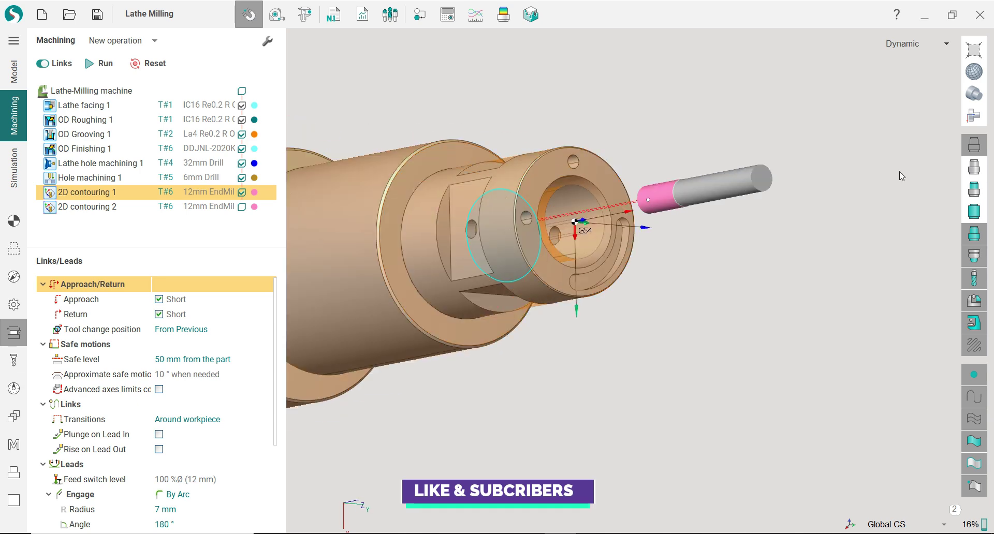
{"action": "left_click", "coordinate": [982, 146]}
{"action": "left_click", "coordinate": [979, 233]}
{"action": "left_click", "coordinate": [979, 233]}
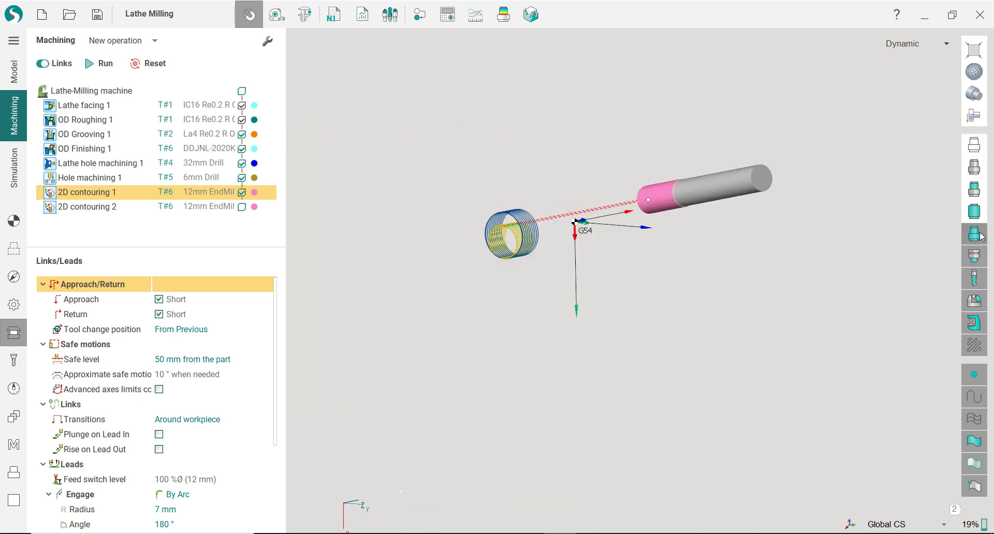
Examine the workpiece after 2D contouring 1, both see-through and with the deviation colours, around the front bore and face.
{"action": "left_click", "coordinate": [983, 218]}
{"action": "left_click", "coordinate": [984, 221]}
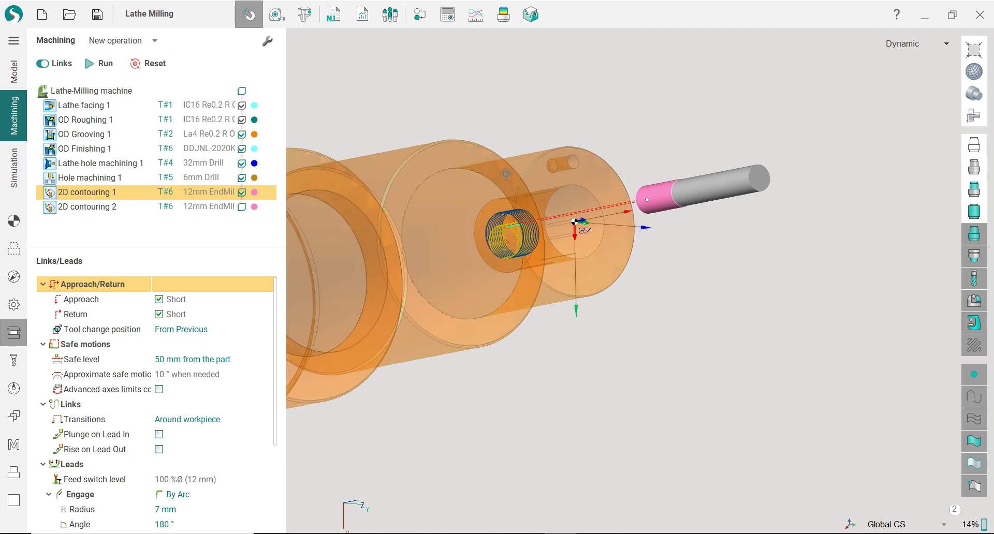
{"action": "middle_click_drag", "start_coordinate": [518, 194], "coordinate": [542, 230]}
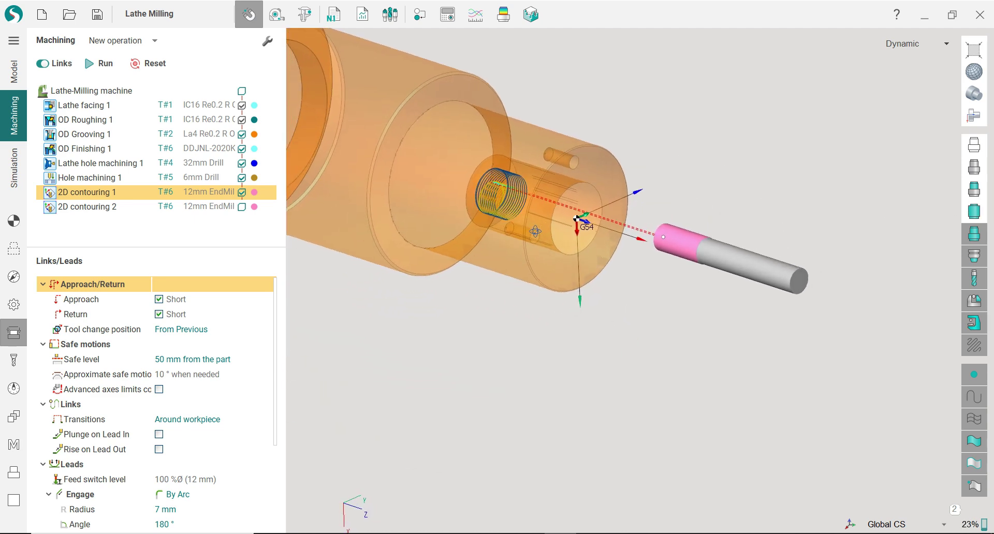
{"action": "left_click", "coordinate": [505, 17]}
{"action": "right_click_drag", "start_coordinate": [550, 147], "coordinate": [480, 104]}
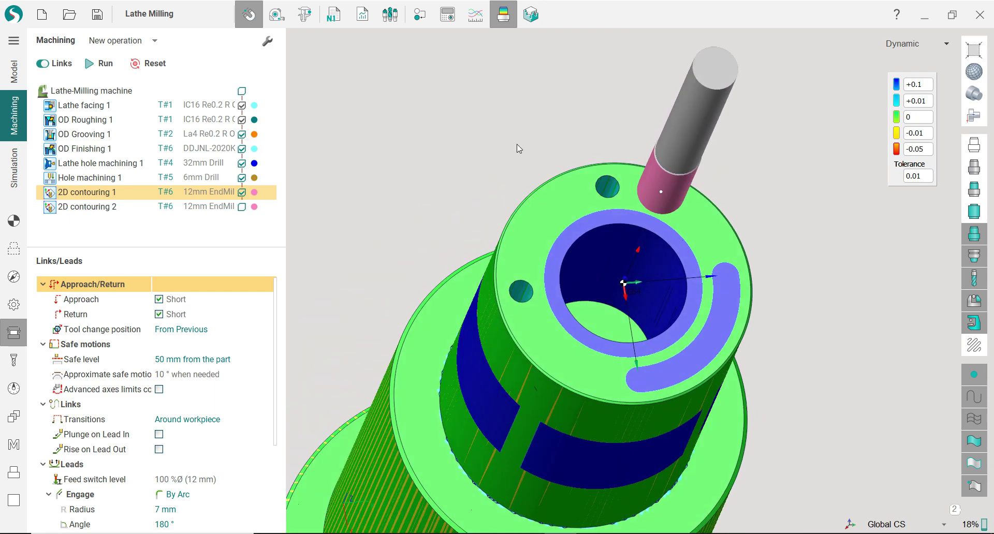
{"action": "scroll", "coordinate": [598, 235], "scroll_direction": "down", "scroll_amount": 3}
{"action": "right_click_drag", "start_coordinate": [605, 236], "coordinate": [647, 248]}
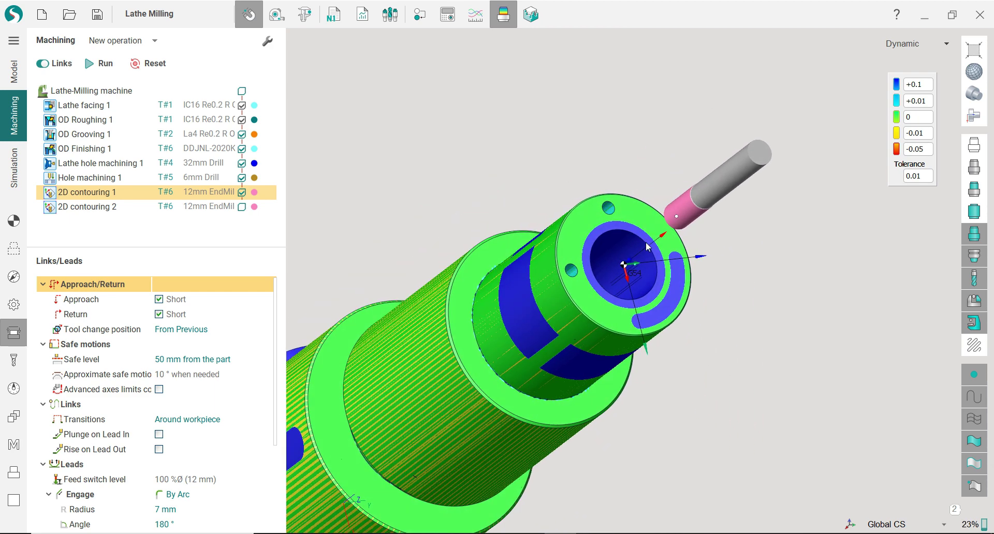
Calculate the 2D contouring 2 toolpath and display it with the part model visible and the deviation comparison off.
{"action": "left_click", "coordinate": [87, 207]}
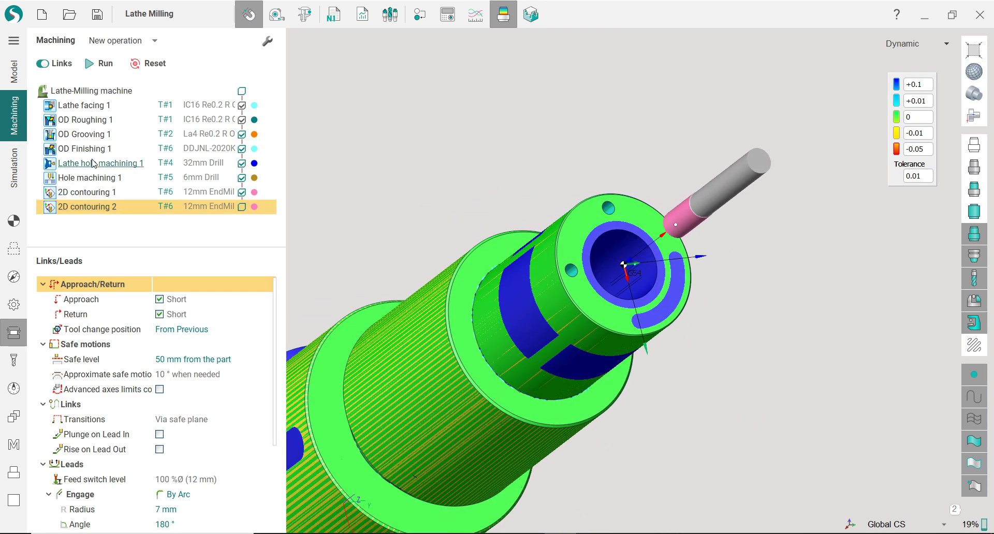
{"action": "left_click", "coordinate": [110, 66]}
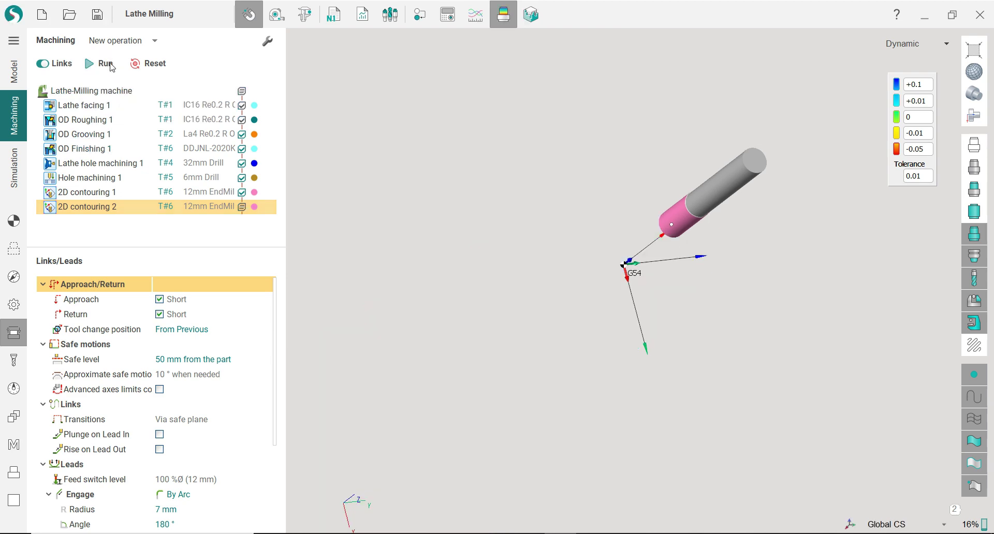
{"action": "scroll", "coordinate": [604, 200], "scroll_direction": "down", "scroll_amount": 3}
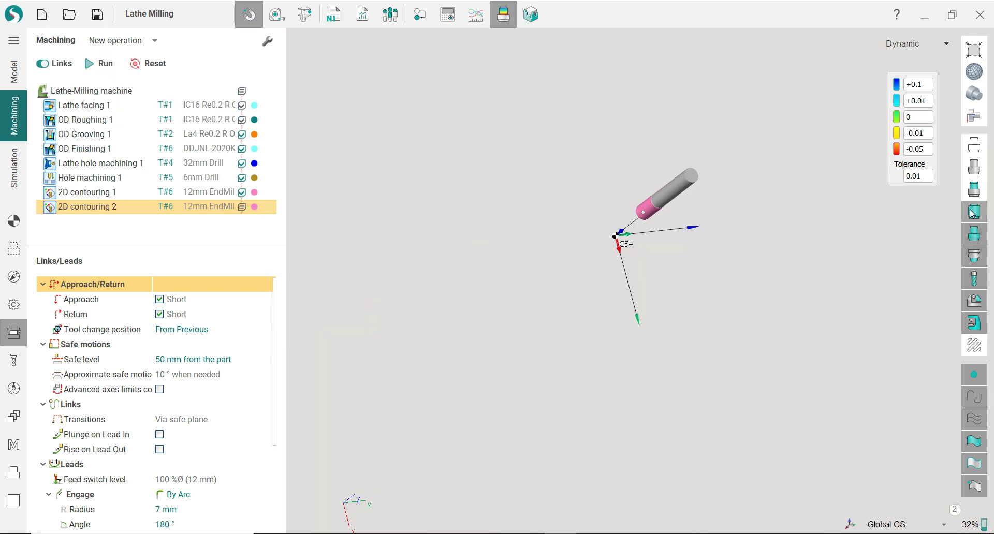
{"action": "left_click", "coordinate": [505, 15]}
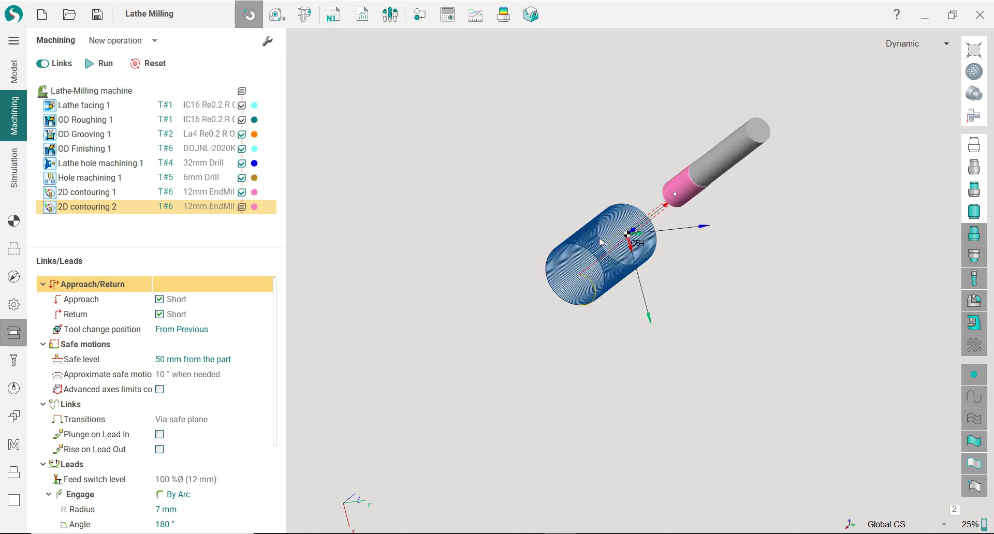
{"action": "left_click", "coordinate": [973, 145]}
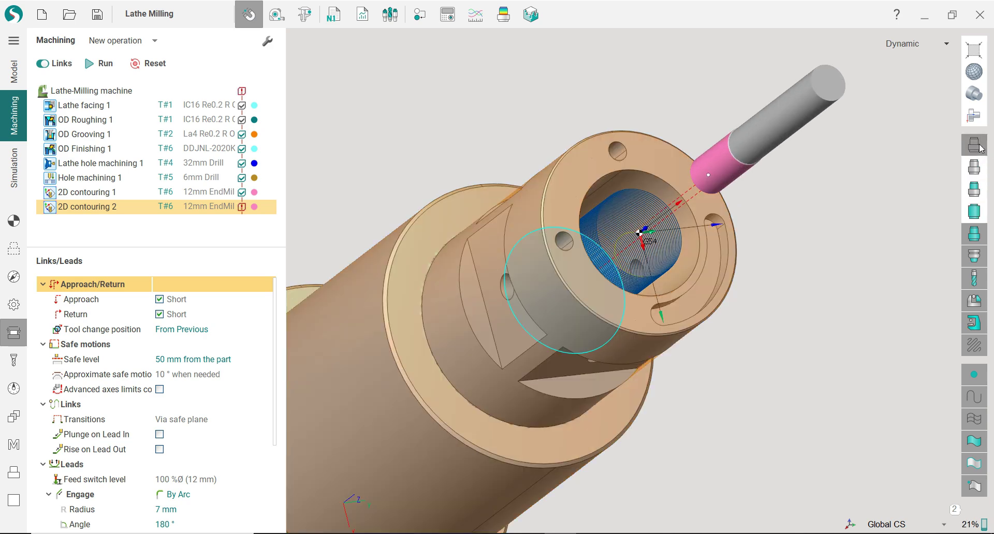
{"action": "middle_click_drag", "start_coordinate": [578, 193], "coordinate": [603, 209]}
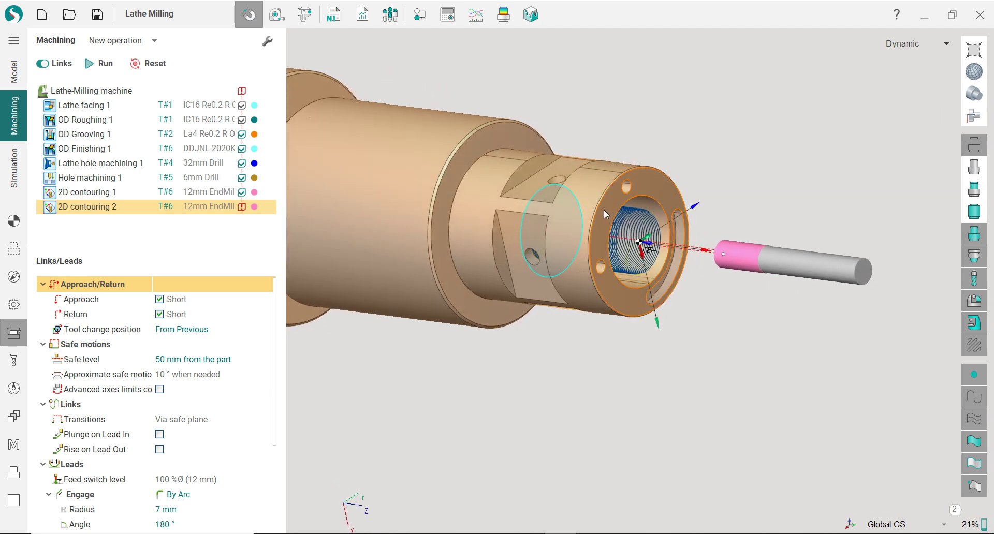
Prepare the simulation of 2D contouring 2 with the machined workpiece shown solid and the part model hidden.
{"action": "left_click", "coordinate": [16, 177]}
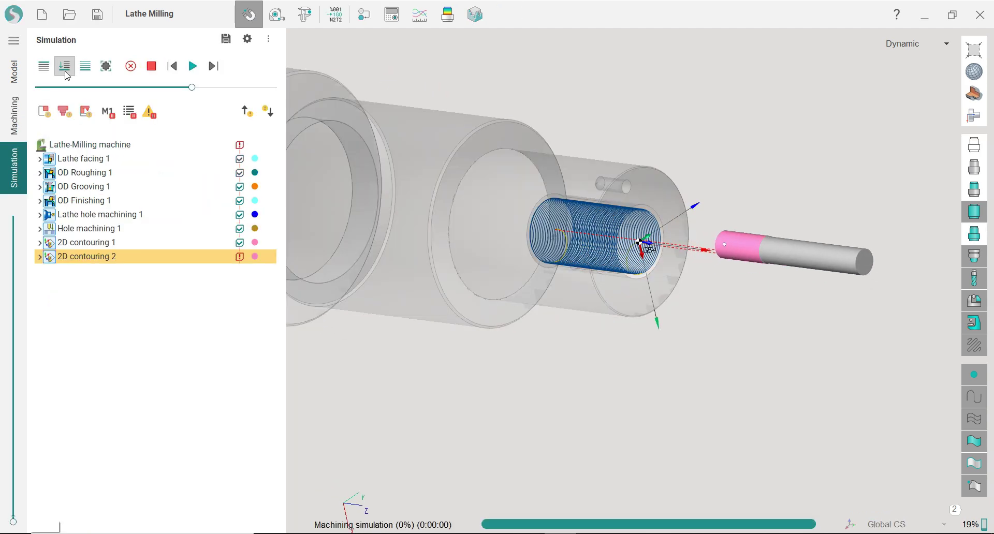
{"action": "left_click", "coordinate": [975, 118]}
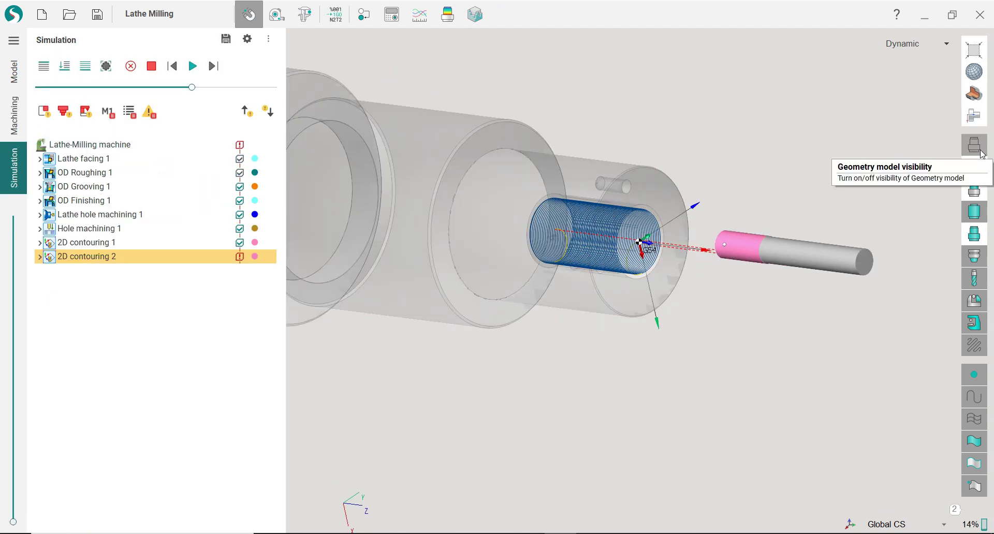
{"action": "middle_click_drag", "start_coordinate": [632, 133], "coordinate": [658, 154]}
{"action": "left_click", "coordinate": [982, 234]}
{"action": "left_click", "coordinate": [979, 214]}
{"action": "scroll", "coordinate": [782, 233], "scroll_direction": "down", "scroll_amount": 2}
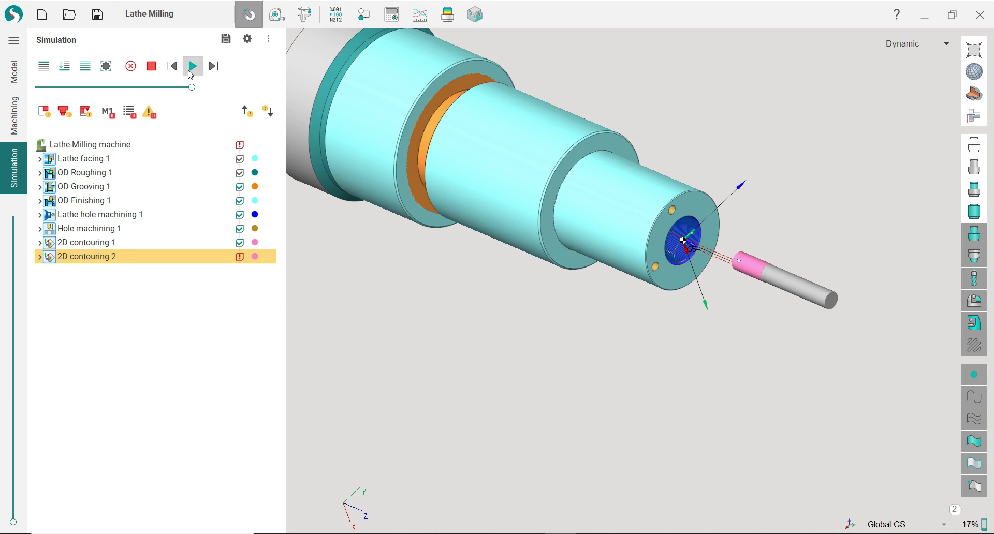
Simulate 2D contouring 2 through to its end at a raised movement speed and inspect the milled front bore.
{"action": "left_click", "coordinate": [192, 72]}
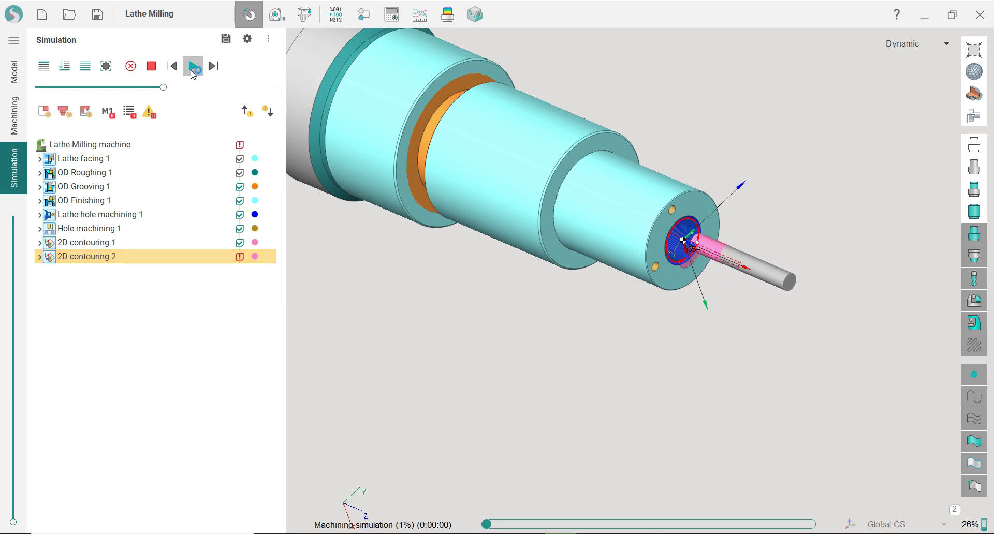
{"action": "left_click_drag", "start_coordinate": [164, 87], "coordinate": [232, 91]}
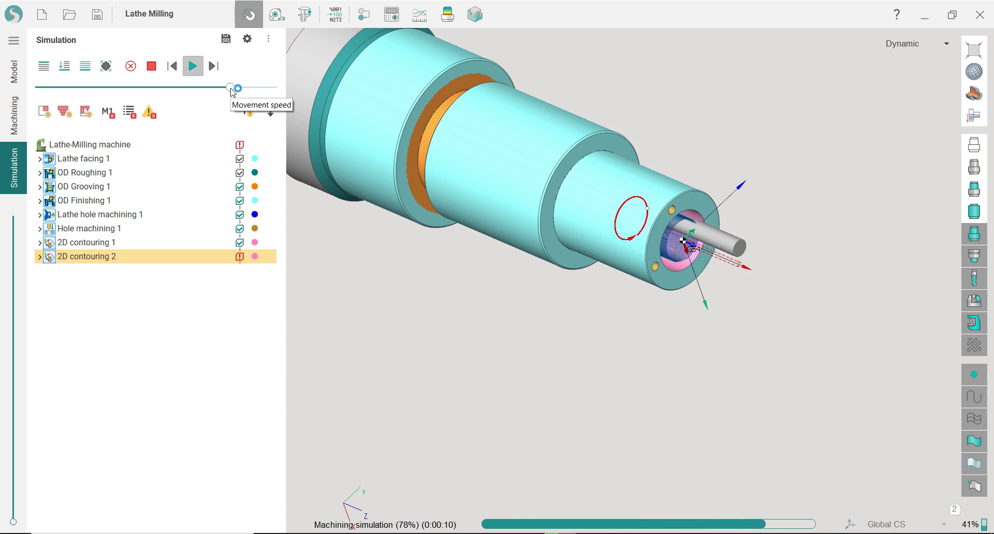
{"action": "scroll", "coordinate": [626, 241], "scroll_direction": "down", "scroll_amount": 2}
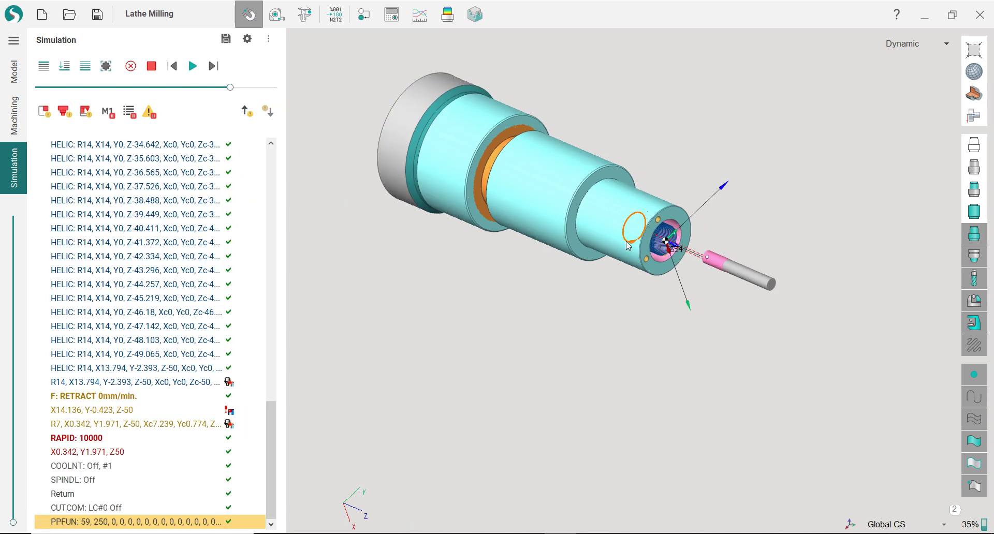
{"action": "scroll", "coordinate": [629, 241], "scroll_direction": "up", "scroll_amount": 4}
{"action": "middle_click_drag", "start_coordinate": [654, 243], "coordinate": [569, 162]}
{"action": "right_click_drag", "start_coordinate": [570, 161], "coordinate": [747, 203]}
{"action": "scroll", "coordinate": [710, 248], "scroll_direction": "down", "scroll_amount": 2}
Return to the machining view, show only the part model and check the size of the curved slot on the front face.
{"action": "left_click", "coordinate": [14, 115]}
{"action": "scroll", "coordinate": [768, 275], "scroll_direction": "up", "scroll_amount": 5}
{"action": "left_click", "coordinate": [973, 190]}
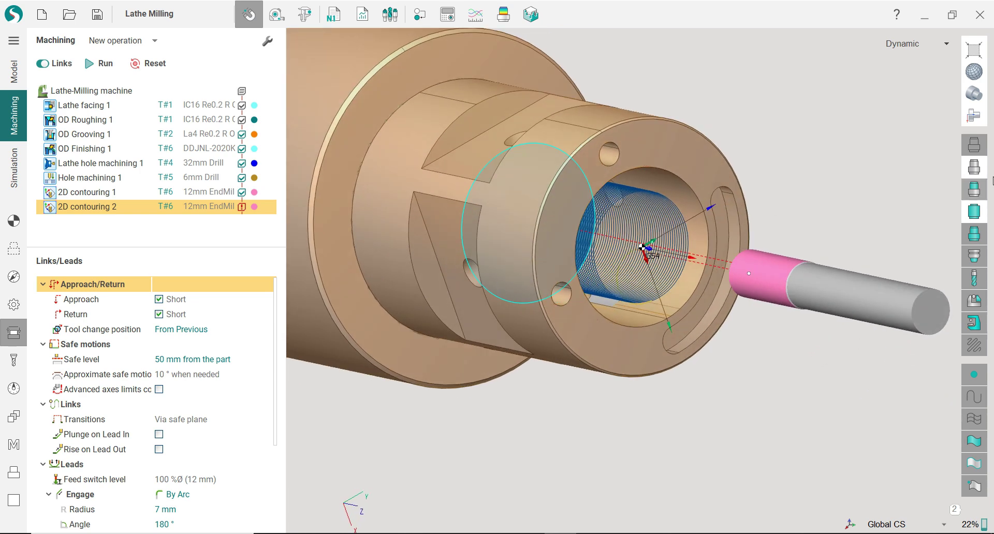
{"action": "left_click", "coordinate": [978, 236]}
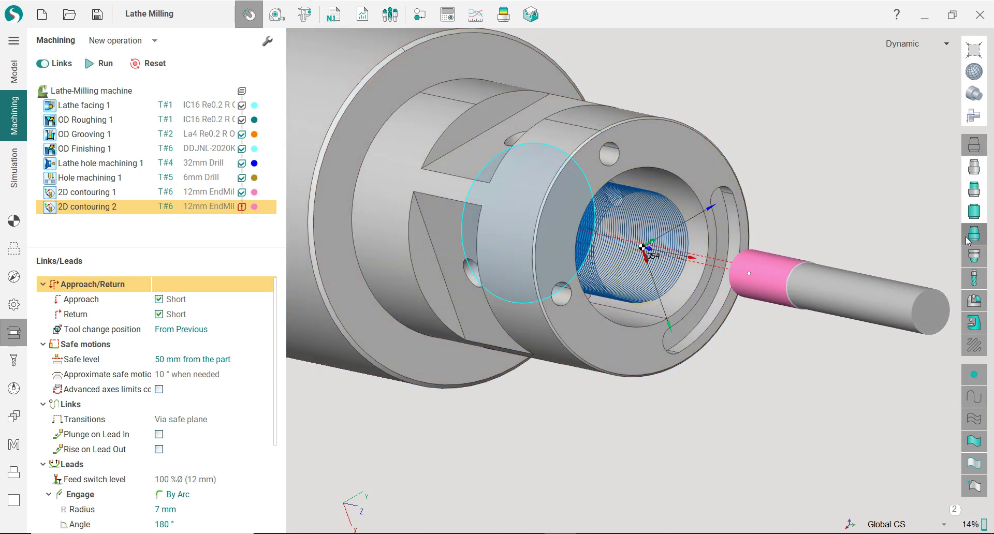
{"action": "right_click_drag", "start_coordinate": [749, 235], "coordinate": [745, 207]}
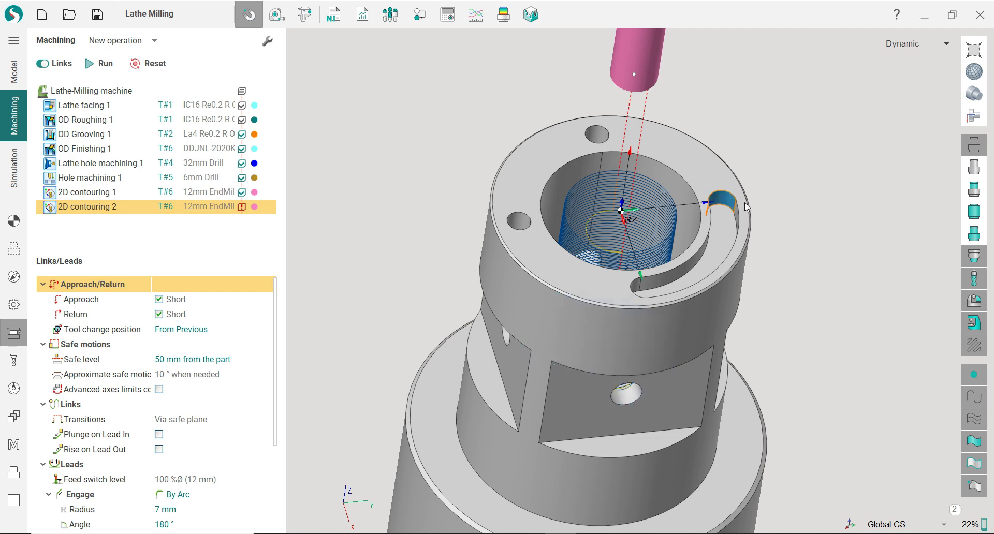
{"action": "left_click", "coordinate": [728, 202]}
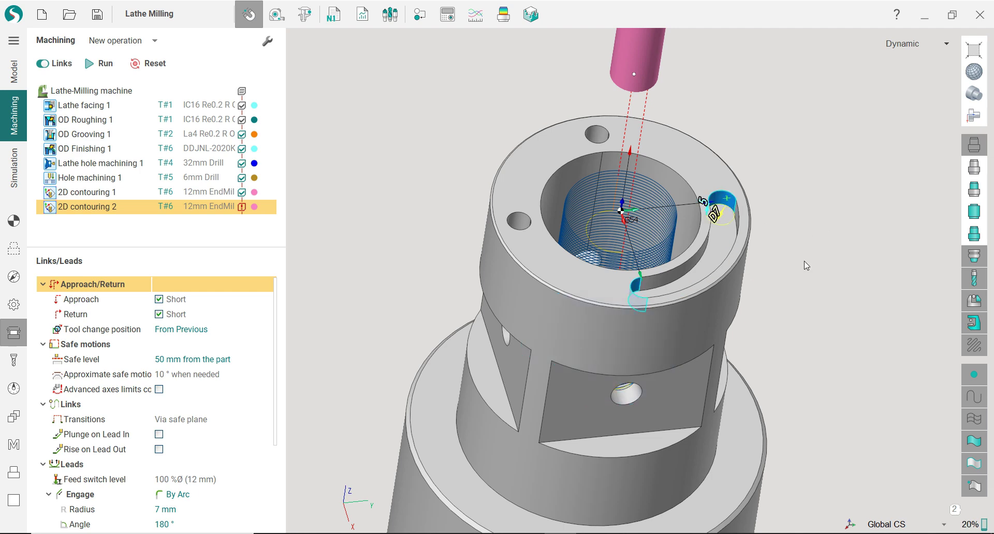
{"action": "right_click_drag", "start_coordinate": [806, 265], "coordinate": [823, 283]}
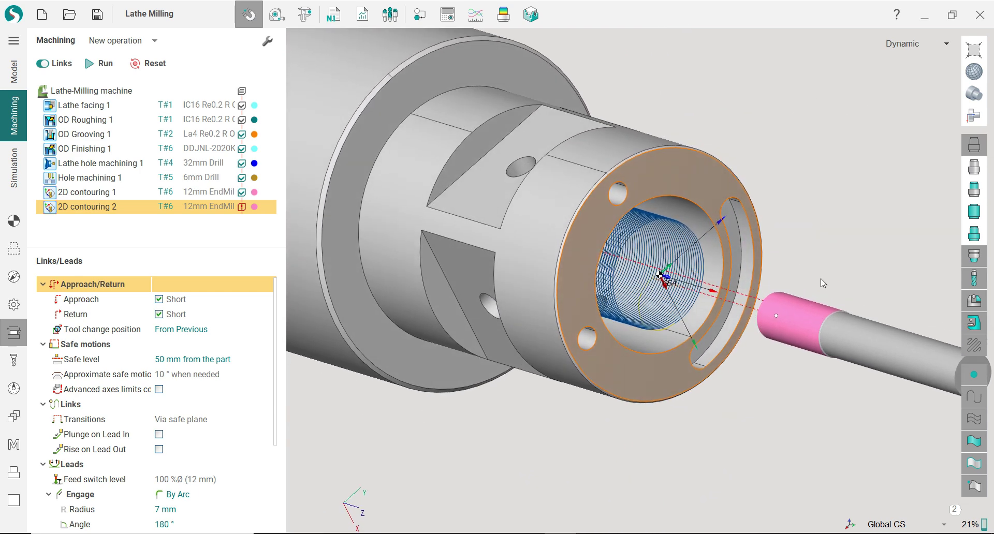
Add a 2D Pocketing operation after 2D contouring 2.
{"action": "left_click", "coordinate": [973, 115]}
{"action": "left_click", "coordinate": [884, 135]}
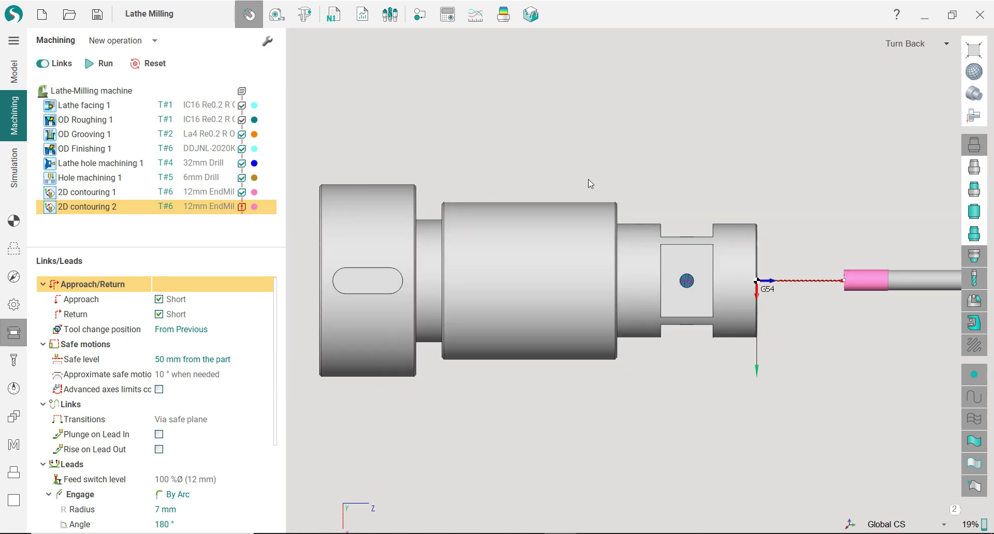
{"action": "left_click", "coordinate": [155, 42]}
{"action": "mouse_move", "coordinate": [150, 101]}
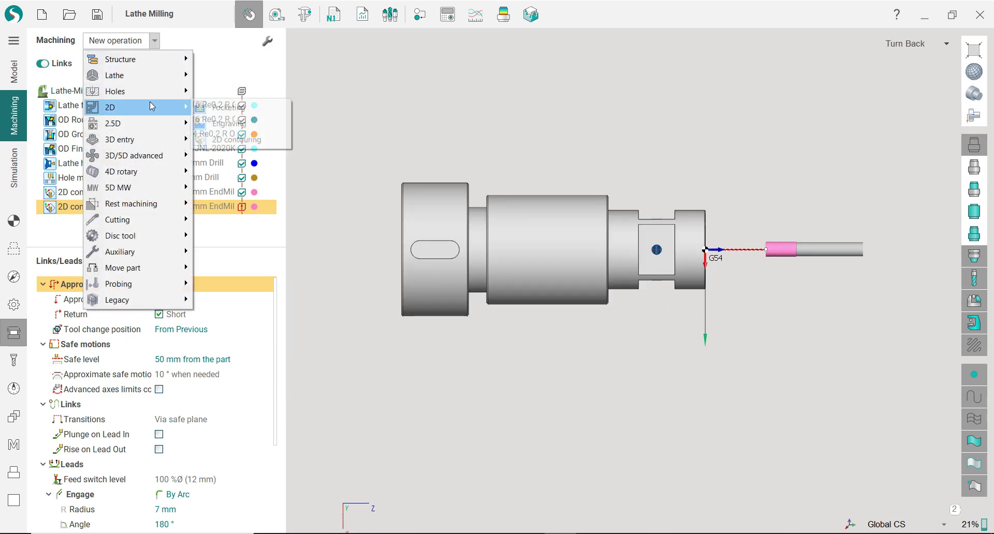
{"action": "left_click", "coordinate": [228, 107]}
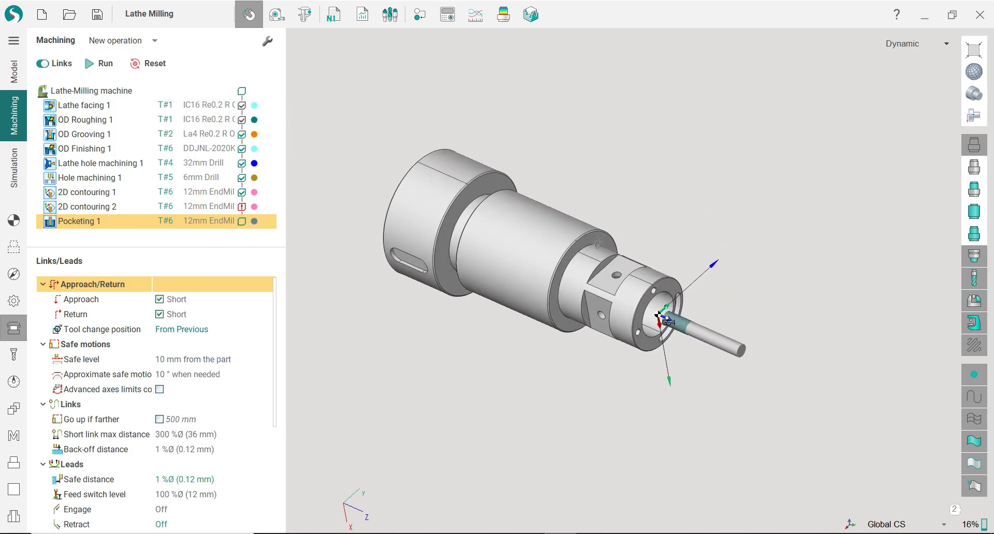
Change the Pocketing 1 end mill to a 5 mm diameter and assign it tool number 7.
{"action": "mouse_move", "coordinate": [597, 243]}
{"action": "middle_mouse_down"}
{"action": "mouse_move", "coordinate": [642, 243]}
{"action": "mouse_move", "coordinate": [609, 246]}
{"action": "middle_mouse_up"}
{"action": "scroll", "coordinate": [667, 326], "scroll_direction": "up", "scroll_amount": 3}
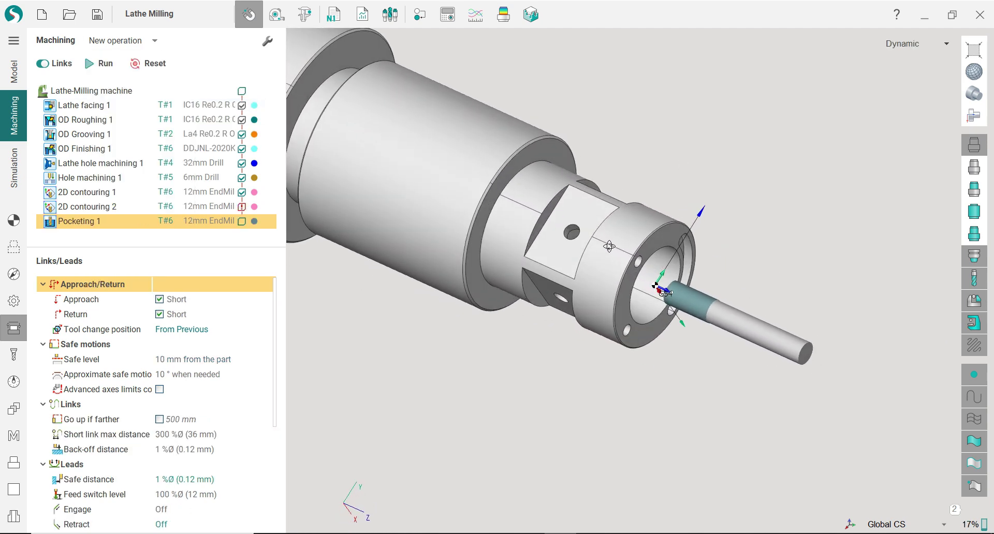
{"action": "scroll", "coordinate": [671, 275], "scroll_direction": "up", "scroll_amount": 5}
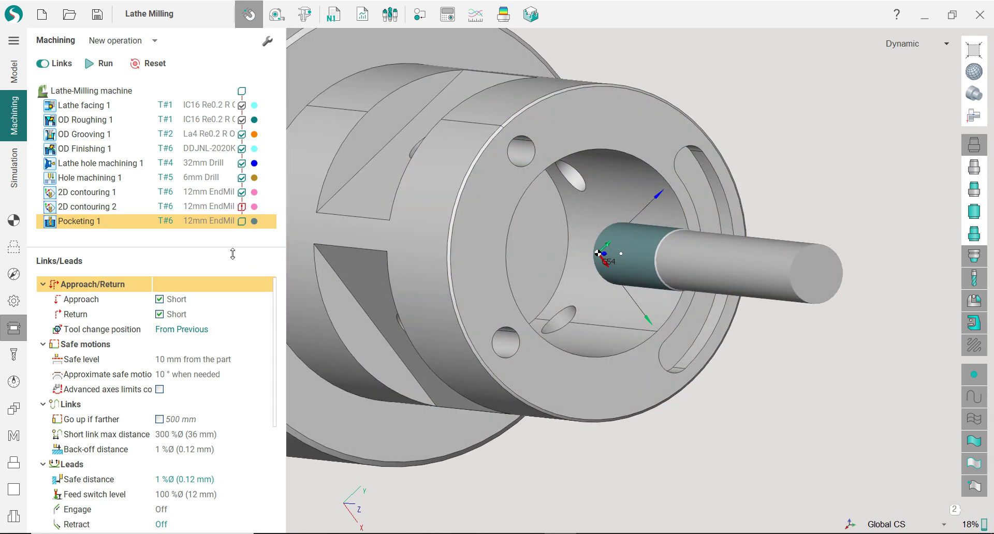
{"action": "left_click", "coordinate": [14, 355]}
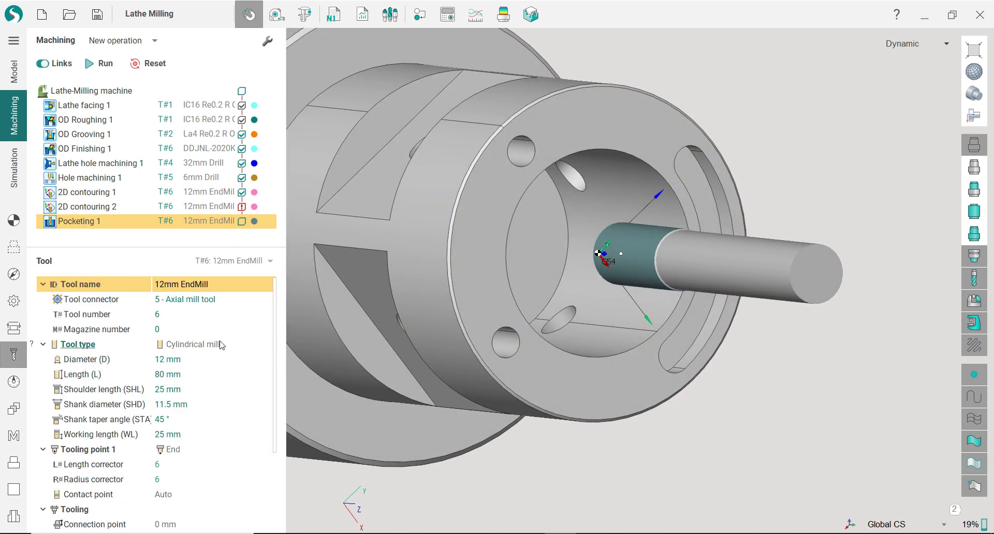
{"action": "left_click", "coordinate": [195, 361]}
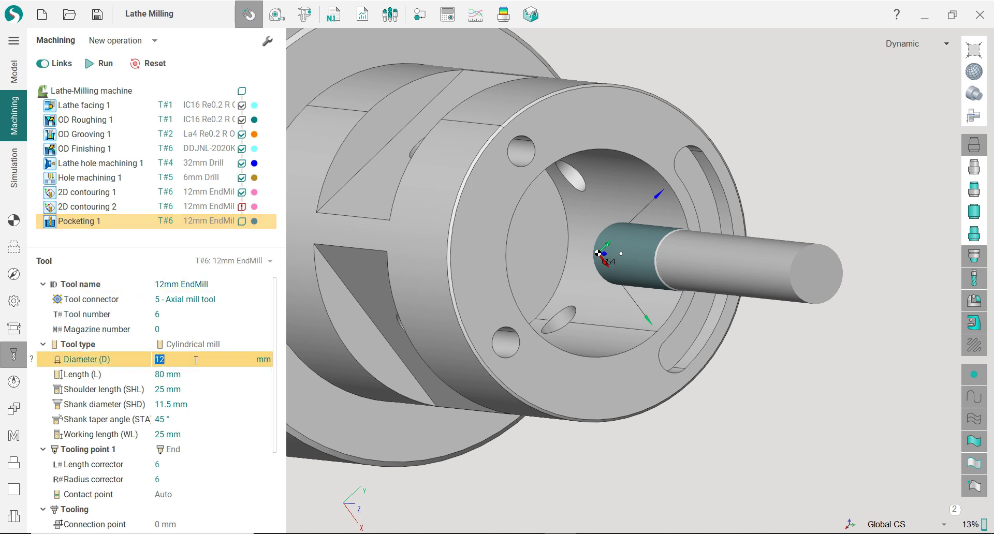
{"action": "left_click", "coordinate": [198, 375]}
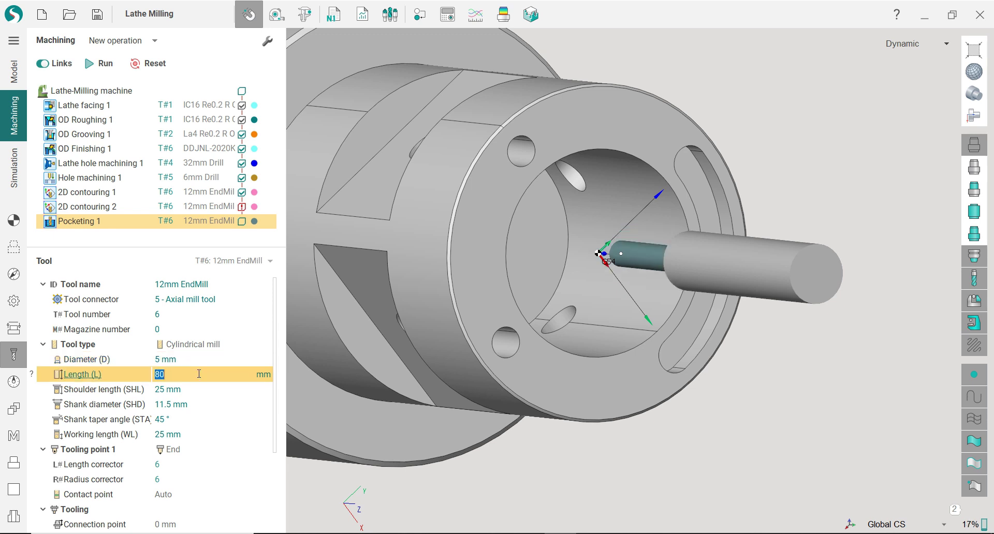
{"action": "left_click", "coordinate": [186, 315]}
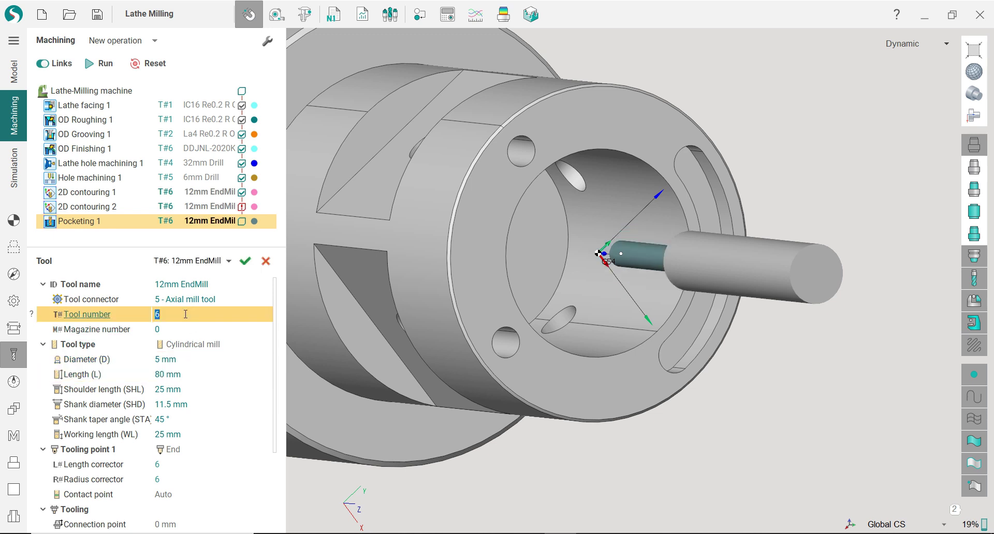
{"action": "left_click", "coordinate": [195, 367]}
Set the pocketing end mill's working length to 20 mm and its overall length to 50 mm.
{"action": "left_click", "coordinate": [195, 376]}
{"action": "left_click", "coordinate": [201, 434]}
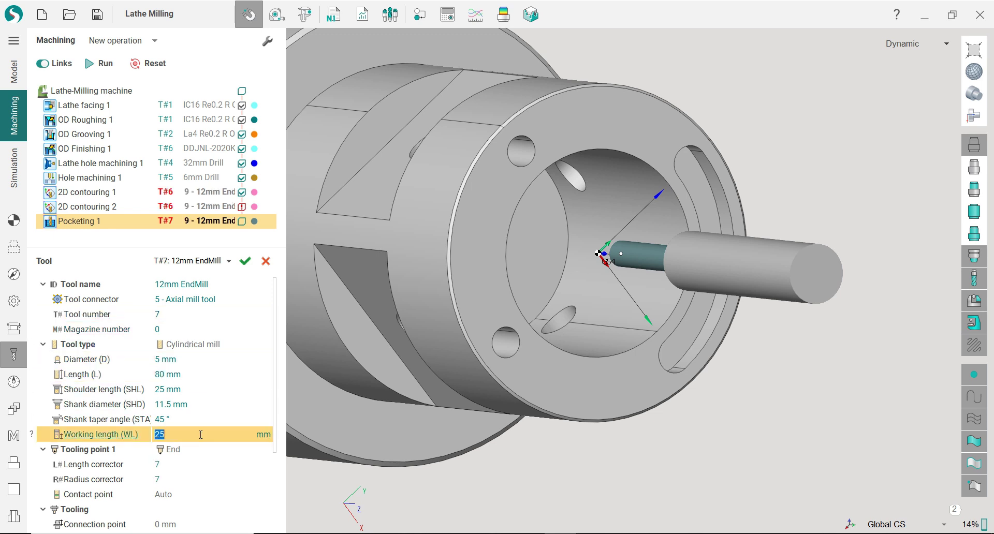
{"action": "type", "text": "20"}
{"action": "left_click", "coordinate": [197, 389]}
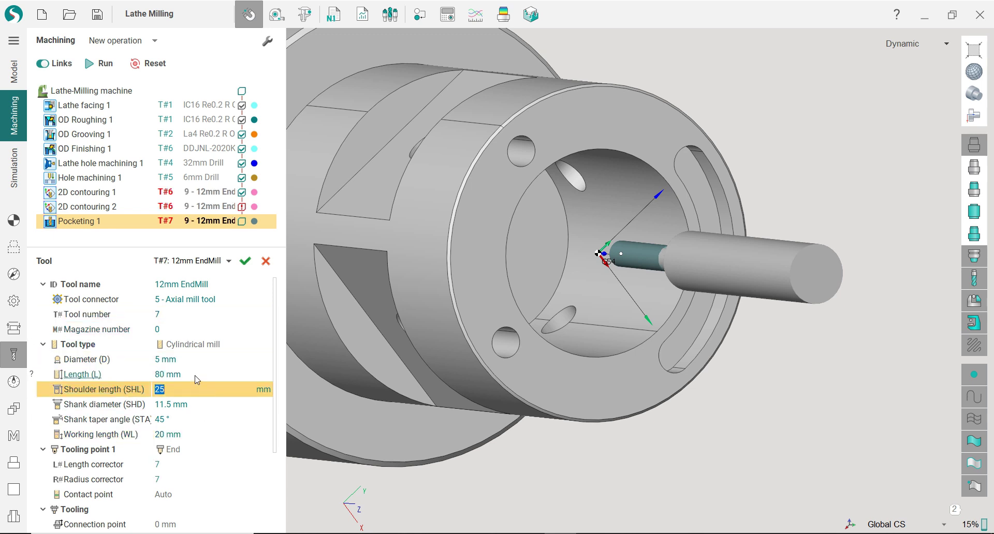
{"action": "left_click", "coordinate": [195, 375]}
{"action": "type", "text": "50"}
Set the pocketing end mill's shoulder length to 50 mm and its shank diameter to 5 mm.
{"action": "left_click", "coordinate": [197, 393]}
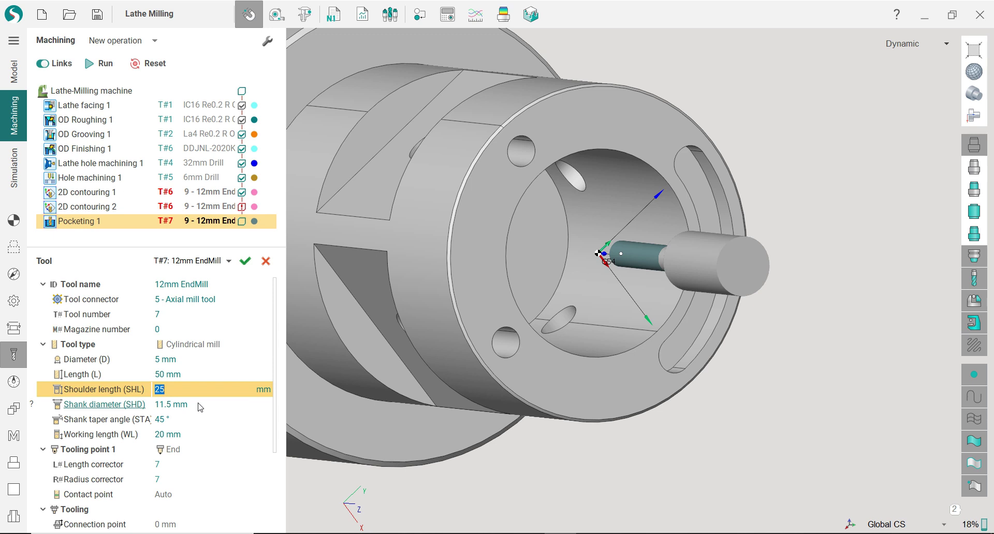
{"action": "left_click", "coordinate": [199, 404]}
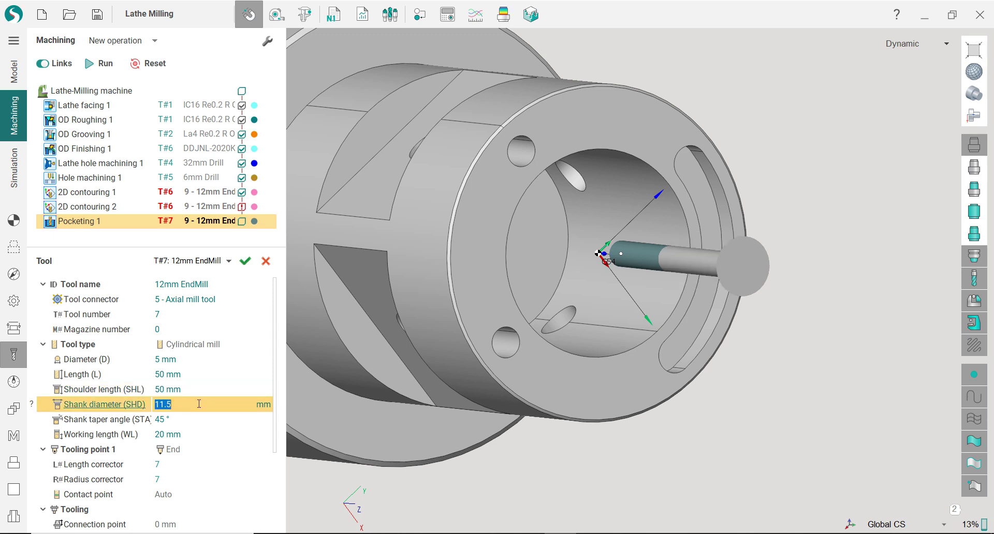
{"action": "type", "text": "5"}
{"action": "left_click", "coordinate": [199, 392]}
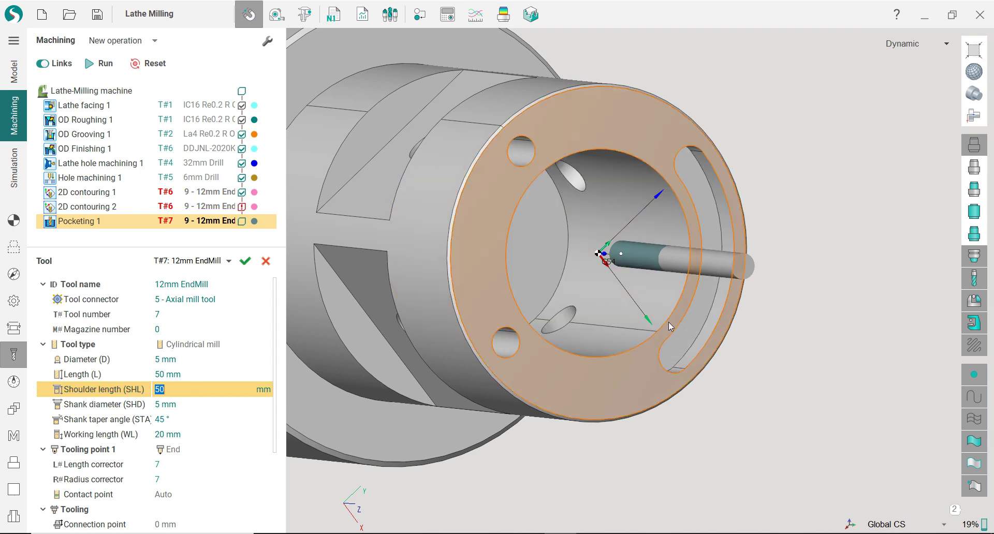
Save the edited end mill for Pocketing 1 and set its tool number to 7.
{"action": "middle_click_drag", "start_coordinate": [658, 313], "coordinate": [786, 289]}
{"action": "scroll", "coordinate": [724, 297], "scroll_direction": "down", "scroll_amount": 4}
{"action": "middle_click_drag", "start_coordinate": [721, 297], "coordinate": [678, 324]}
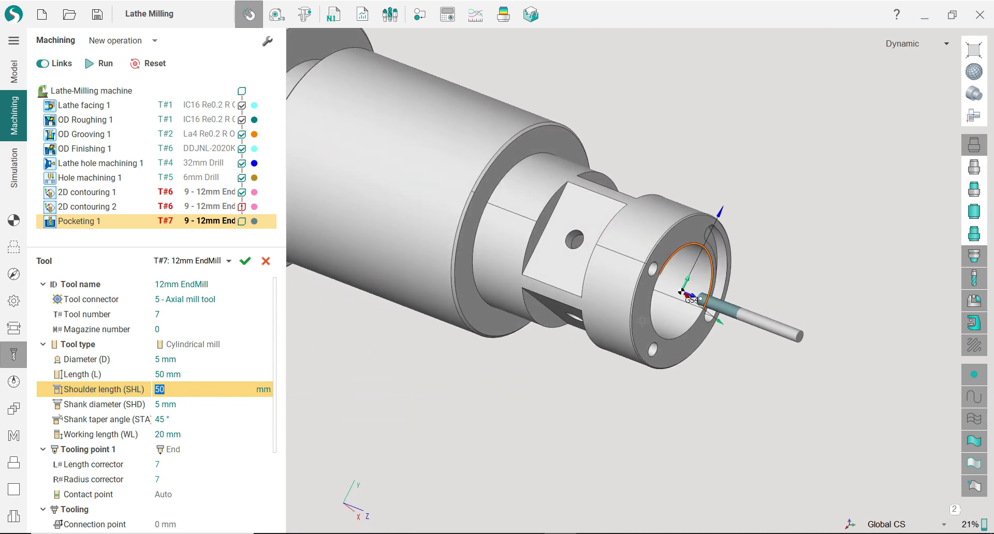
{"action": "left_click", "coordinate": [244, 264]}
{"action": "left_click", "coordinate": [496, 304]}
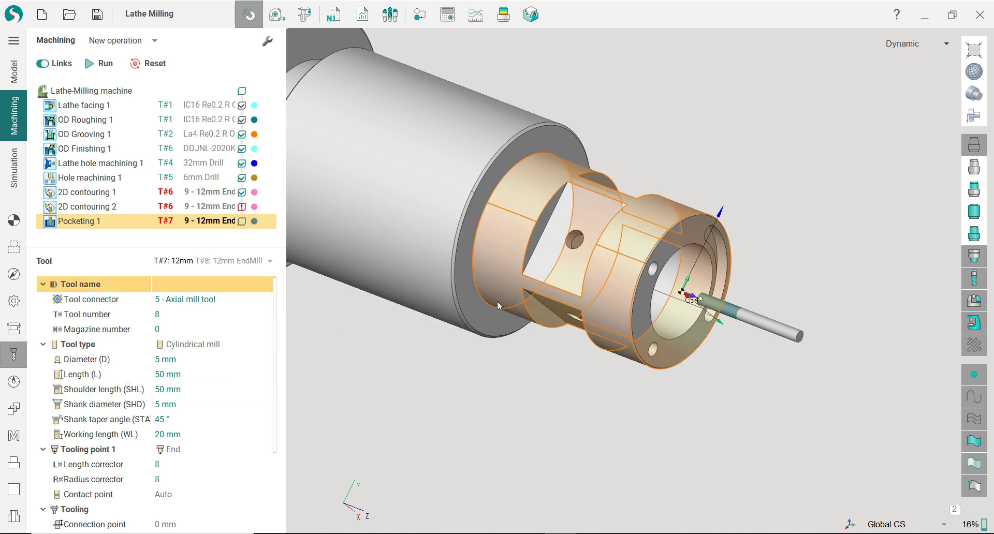
{"action": "right_click_drag", "start_coordinate": [406, 341], "coordinate": [400, 338]}
{"action": "left_click", "coordinate": [179, 309]}
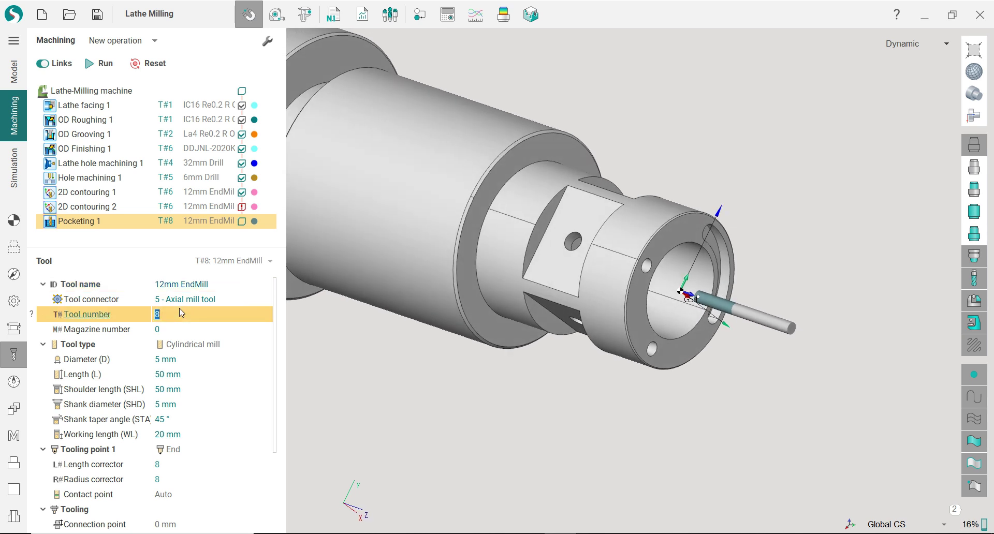
{"action": "type", "text": "7"}
{"action": "left_click", "coordinate": [186, 328]}
{"action": "left_click", "coordinate": [200, 314]}
{"action": "left_click", "coordinate": [249, 265]}
Change the display colour of Pocketing 1 to orange.
{"action": "right_click_drag", "start_coordinate": [403, 337], "coordinate": [412, 347]}
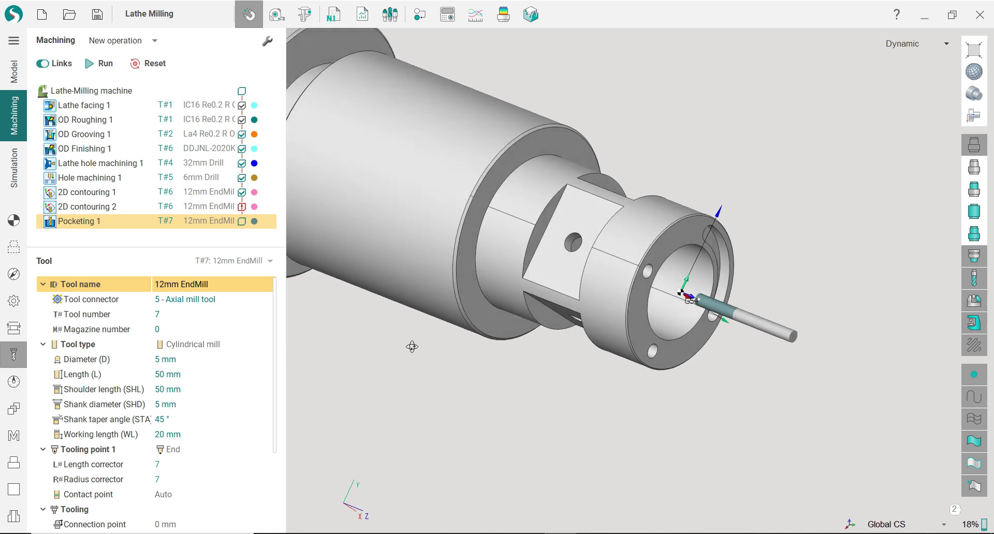
{"action": "left_click", "coordinate": [255, 222]}
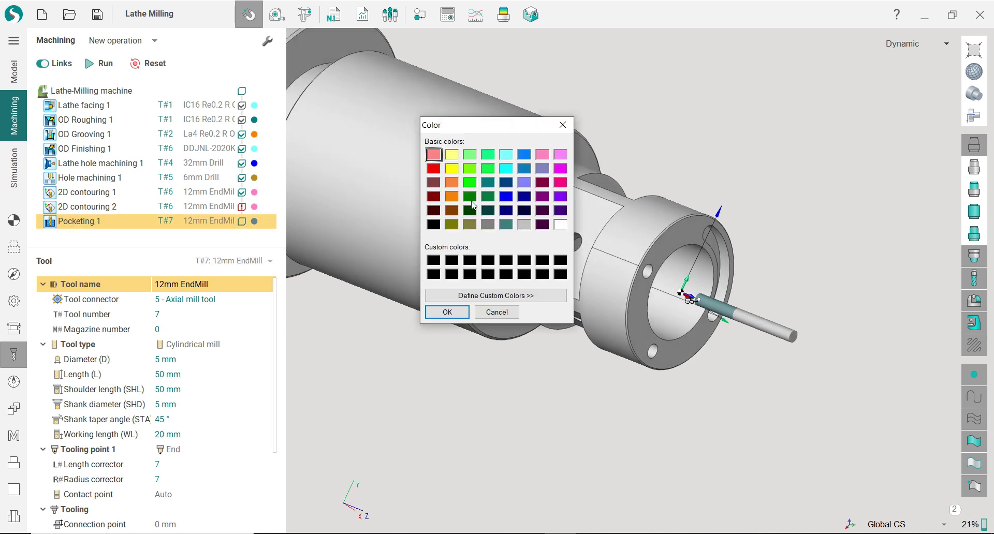
{"action": "left_click", "coordinate": [449, 317]}
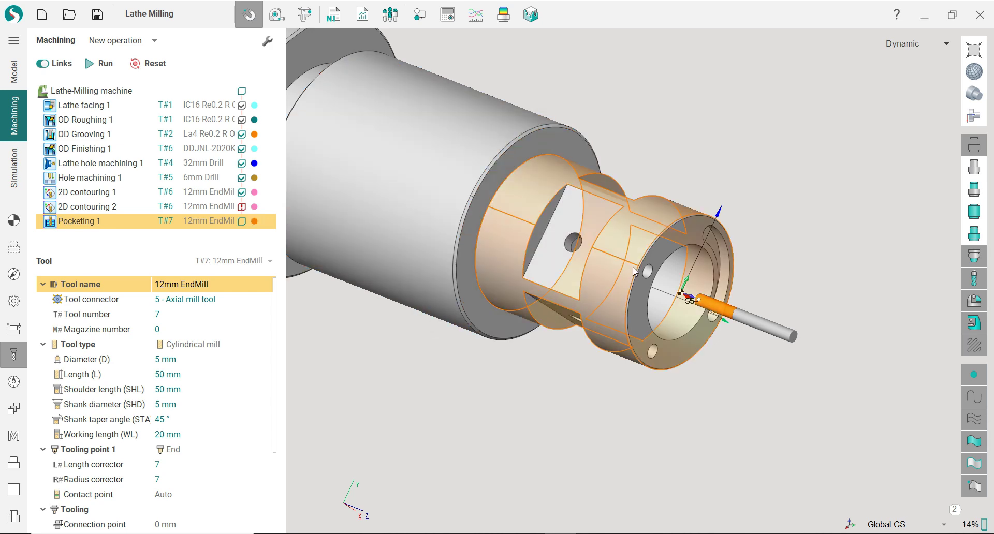
Add the curved slot's edge chain on the shaft's front face as a pocket in the Pocketing 1 job assignment.
{"action": "mouse_move", "coordinate": [727, 272]}
{"action": "middle_mouse_down"}
{"action": "mouse_move", "coordinate": [702, 282]}
{"action": "mouse_move", "coordinate": [730, 270]}
{"action": "middle_mouse_up"}
{"action": "scroll", "coordinate": [728, 265], "scroll_direction": "up", "scroll_amount": 3}
{"action": "scroll", "coordinate": [728, 265], "scroll_direction": "up", "scroll_amount": 1}
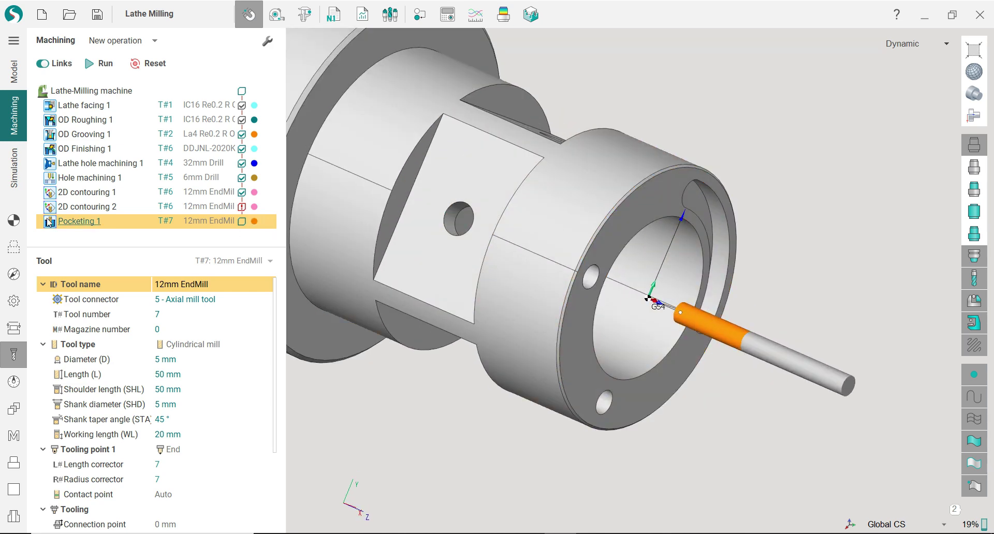
{"action": "left_click", "coordinate": [13, 246]}
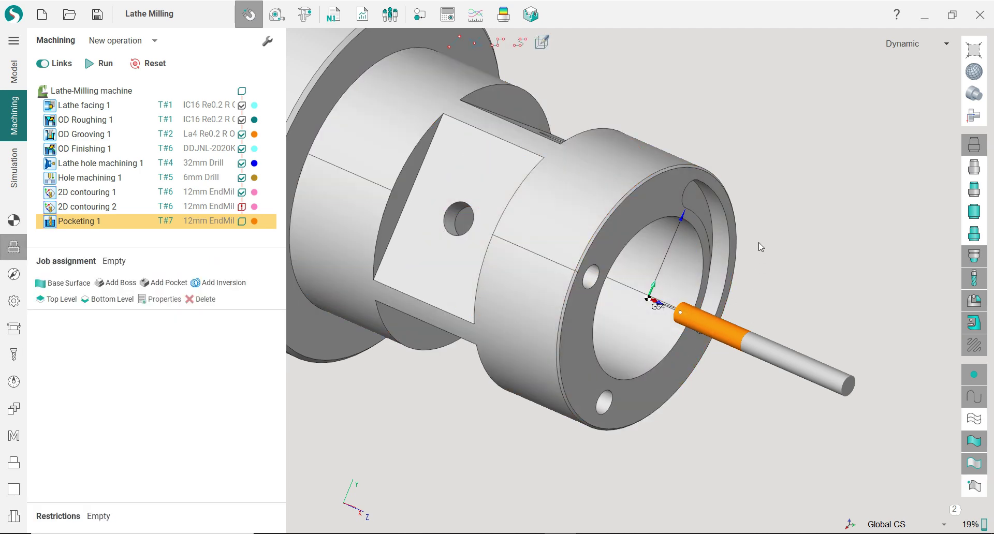
{"action": "right_click_drag", "start_coordinate": [757, 247], "coordinate": [670, 186]}
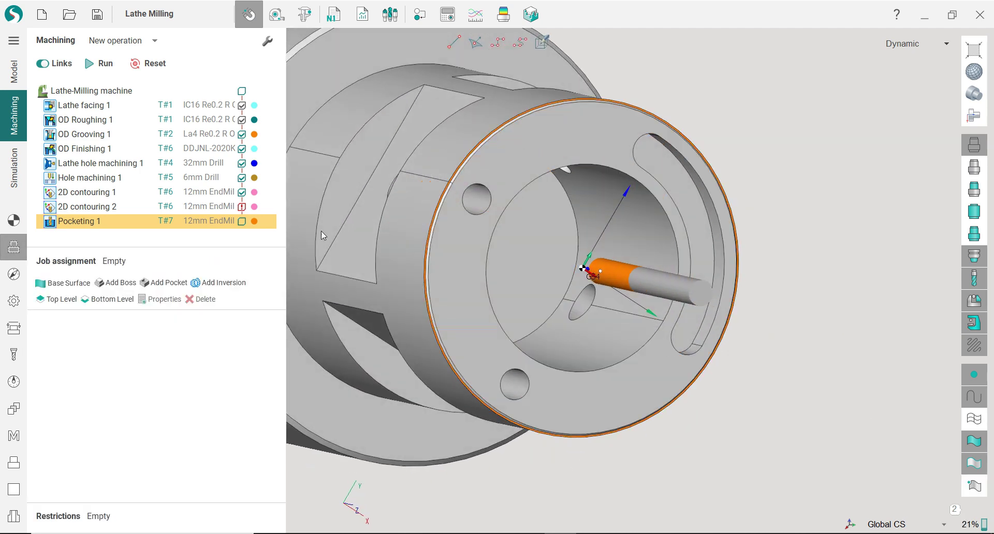
{"action": "left_click", "coordinate": [661, 168]}
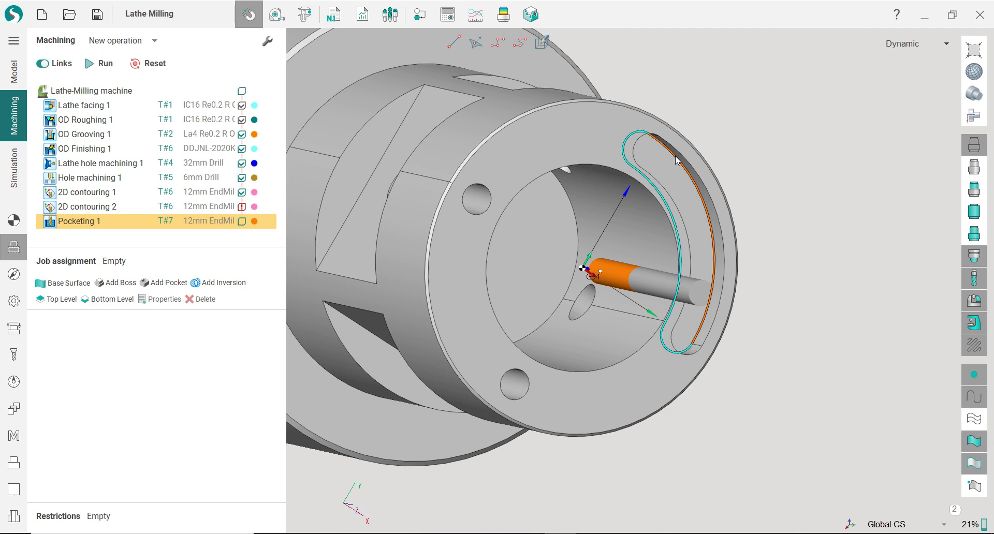
{"action": "left_click", "coordinate": [157, 286]}
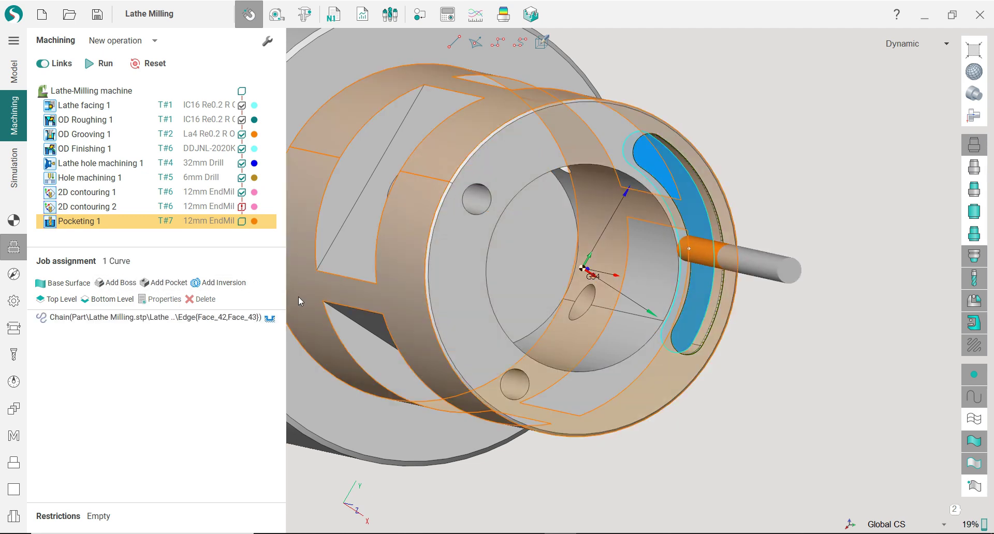
Define the pocket's bottom level from the slot floor and its top level from the shaft's front face.
{"action": "left_click", "coordinate": [108, 299]}
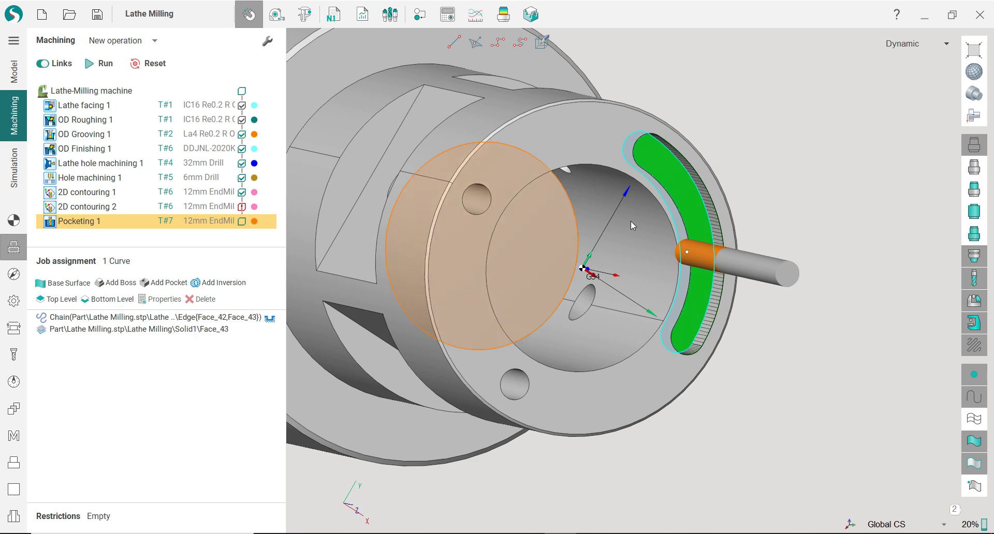
{"action": "left_click", "coordinate": [613, 141]}
{"action": "left_click", "coordinate": [96, 300]}
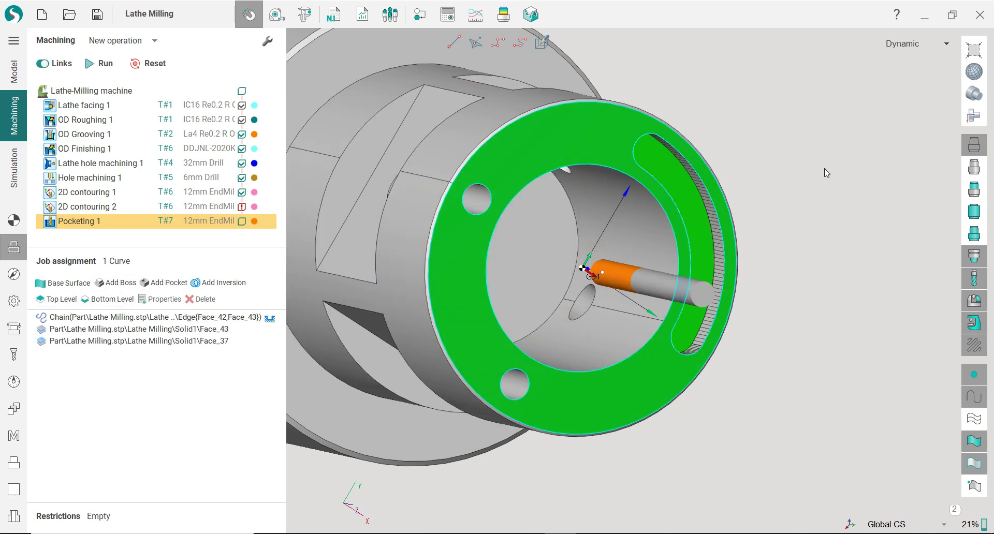
Set the machining strategy of Pocketing 1 to Adaptive SC and check its step and depth step.
{"action": "scroll", "coordinate": [811, 220], "scroll_direction": "down", "scroll_amount": 3}
{"action": "middle_click_drag", "start_coordinate": [796, 207], "coordinate": [821, 233]}
{"action": "left_click", "coordinate": [16, 277]}
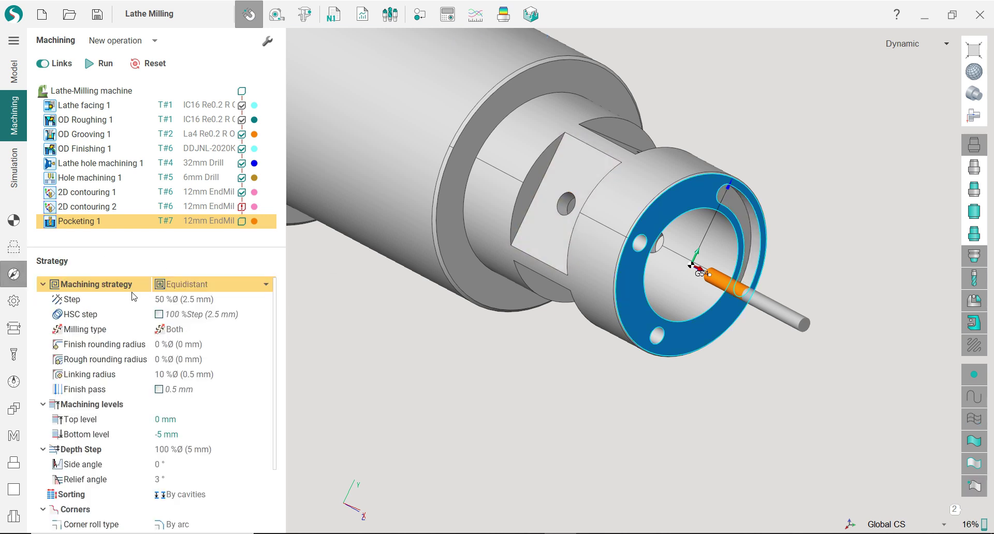
{"action": "left_click", "coordinate": [240, 287]}
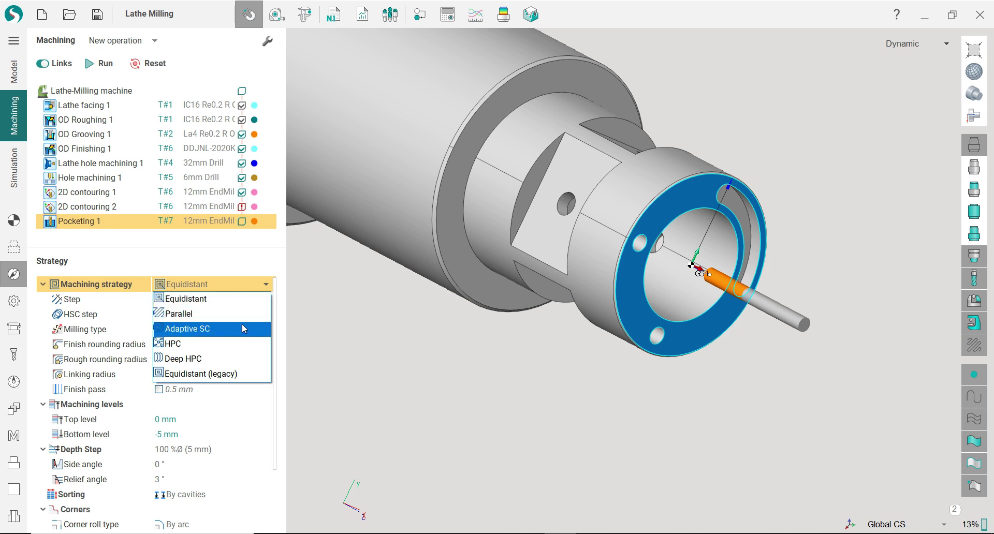
{"action": "left_click", "coordinate": [242, 328]}
{"action": "left_click", "coordinate": [230, 300]}
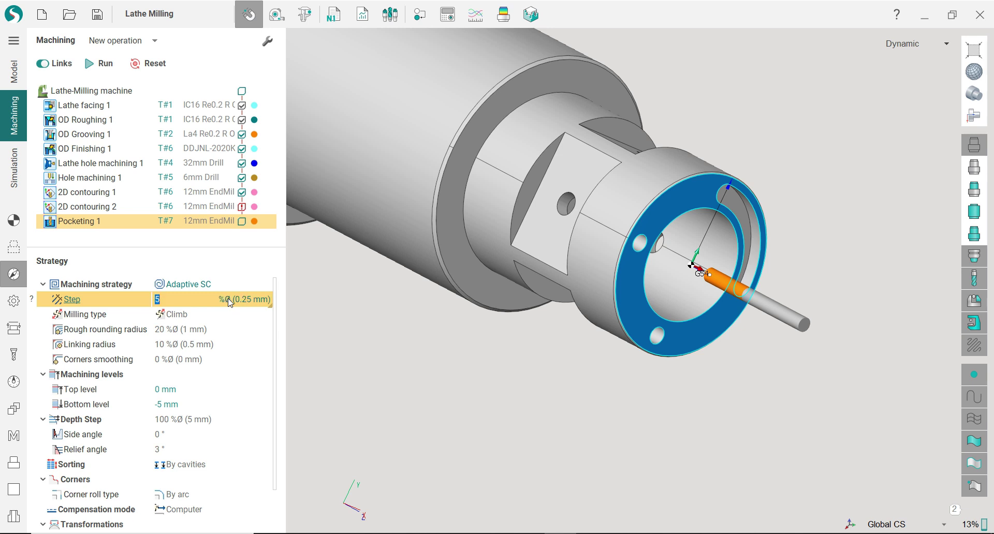
{"action": "left_click", "coordinate": [212, 420]}
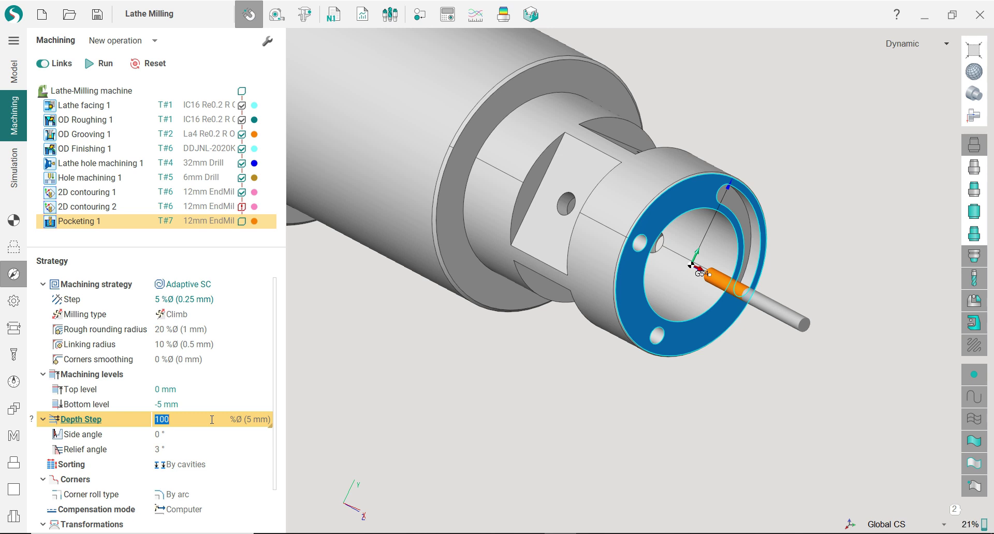
Set the safe level of Pocketing 1 to 50 mm from the part.
{"action": "left_click", "coordinate": [14, 302]}
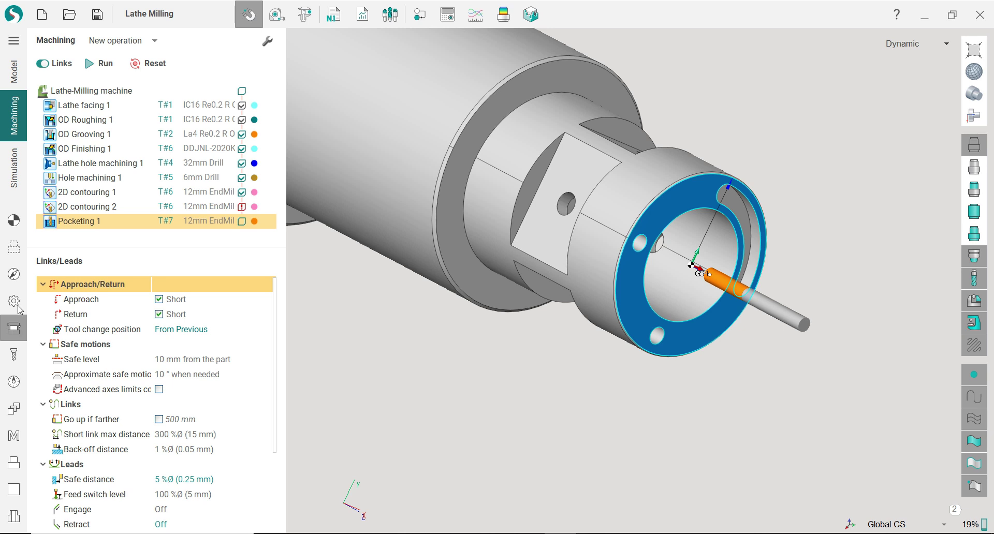
{"action": "left_click", "coordinate": [14, 354]}
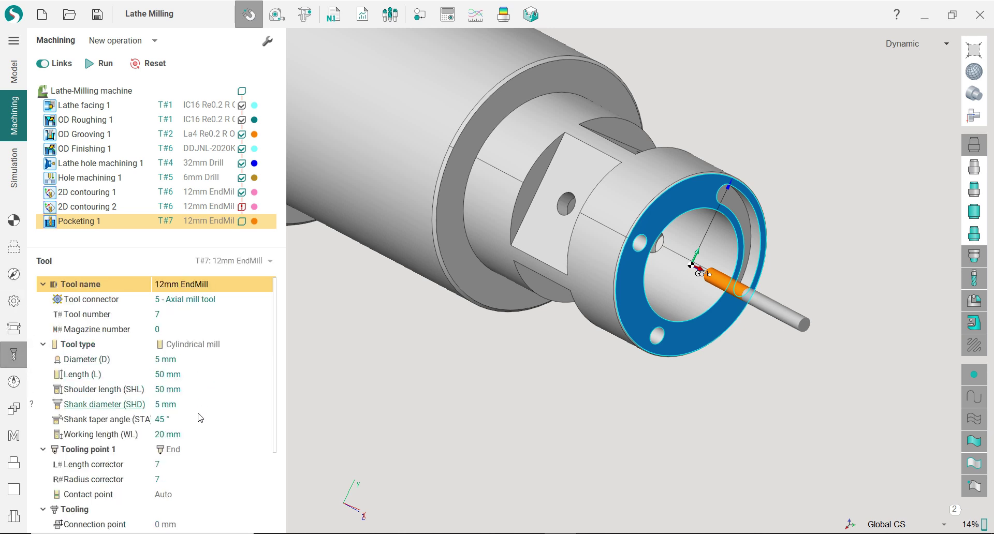
{"action": "left_click", "coordinate": [13, 328]}
{"action": "left_click", "coordinate": [205, 360]}
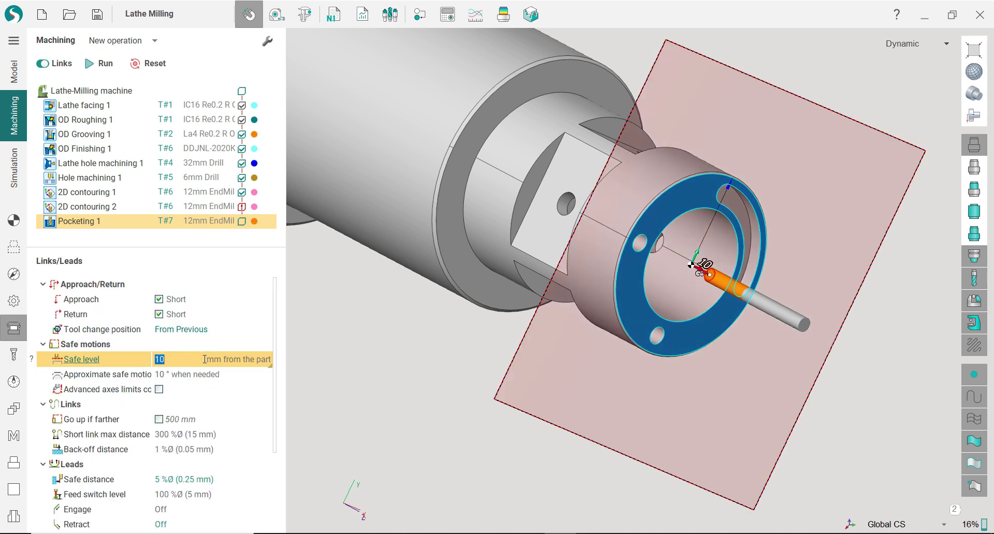
{"action": "key", "text": "Return"}
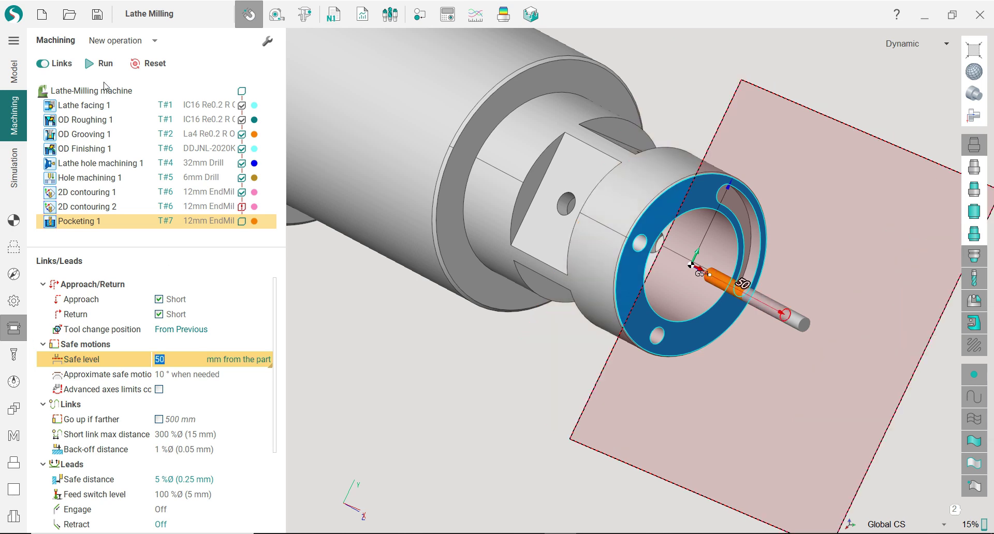
Try to calculate the Pocketing 1 toolpath and inspect the slot for the result.
{"action": "left_click", "coordinate": [103, 63]}
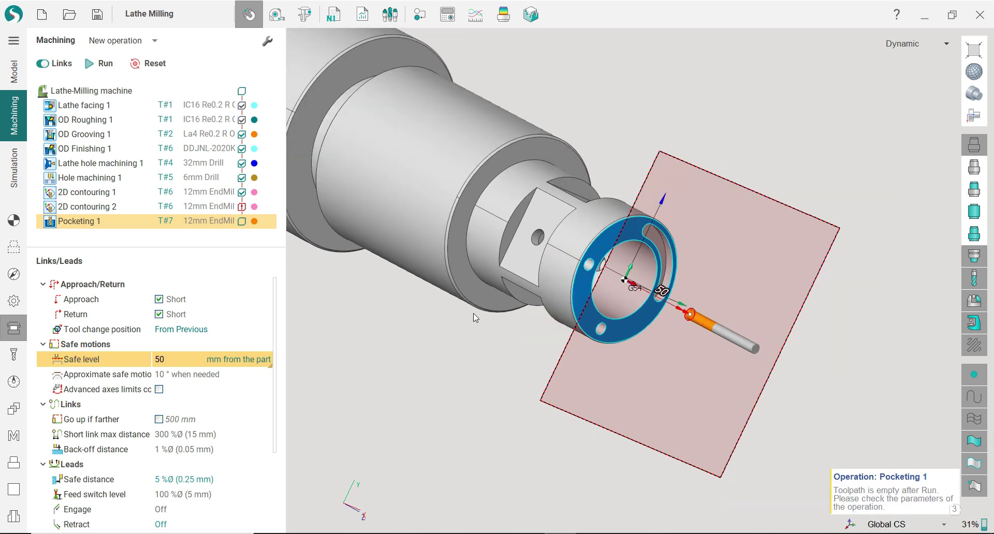
{"action": "middle_click_drag", "start_coordinate": [611, 235], "coordinate": [565, 272]}
{"action": "scroll", "coordinate": [647, 234], "scroll_direction": "up", "scroll_amount": 4}
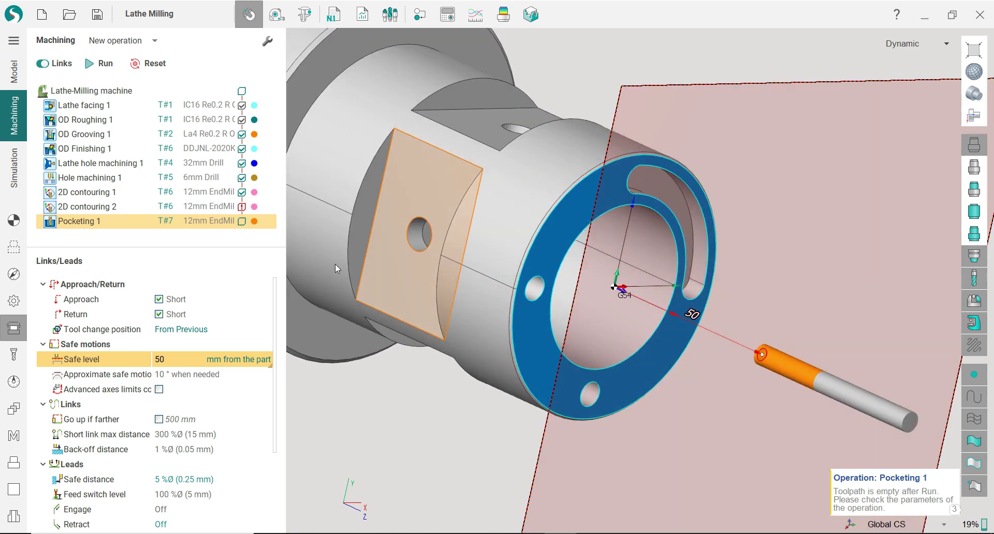
{"action": "scroll", "coordinate": [573, 257], "scroll_direction": "down", "scroll_amount": 3}
{"action": "middle_click_drag", "start_coordinate": [607, 246], "coordinate": [586, 201]}
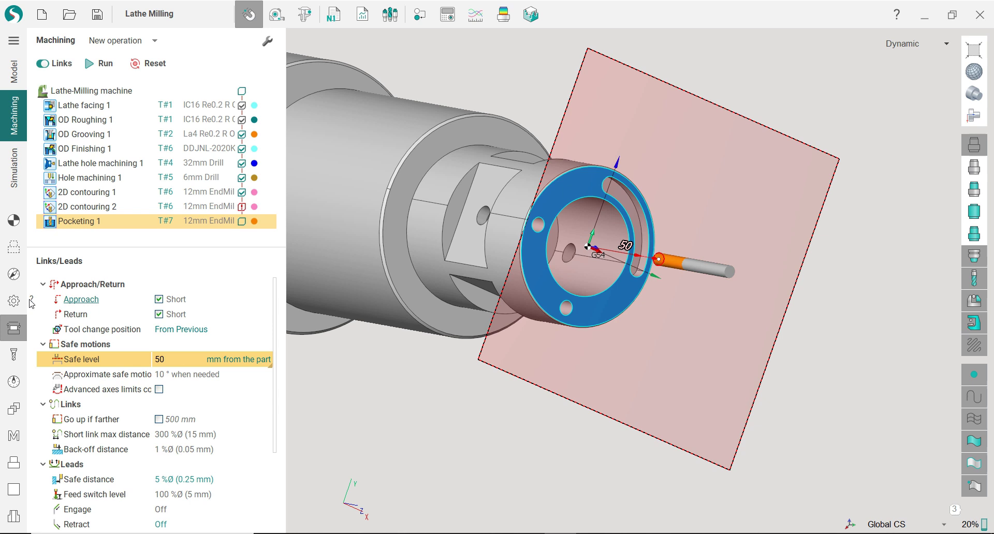
Review the setup and job assignment of Pocketing 1 and switch its machining strategy to Equidistant.
{"action": "left_click", "coordinate": [23, 227]}
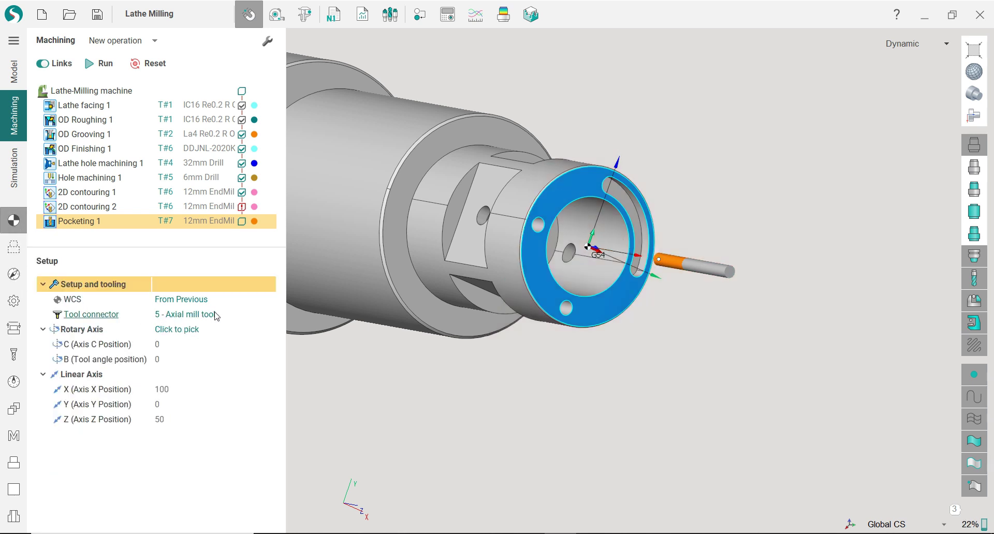
{"action": "left_click", "coordinate": [14, 247]}
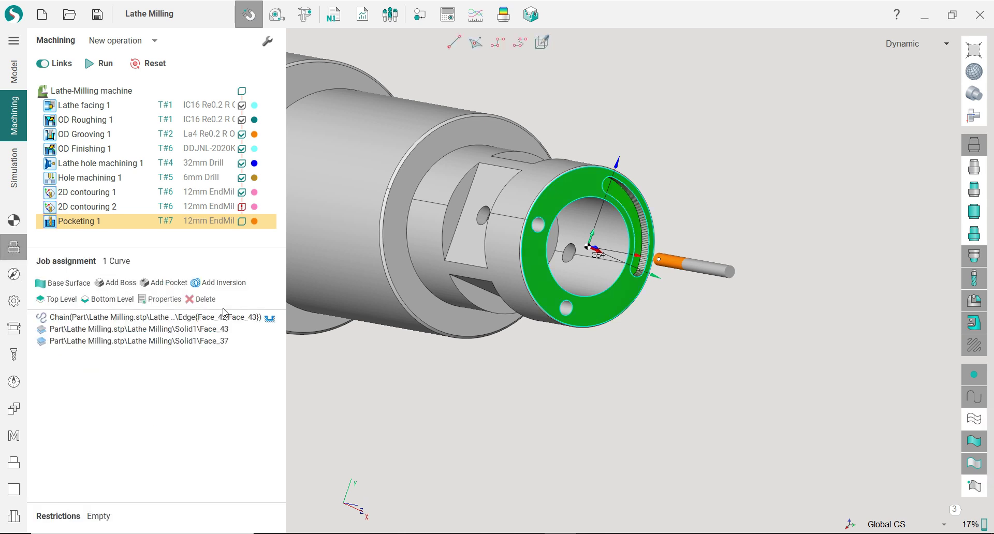
{"action": "left_click", "coordinate": [15, 275]}
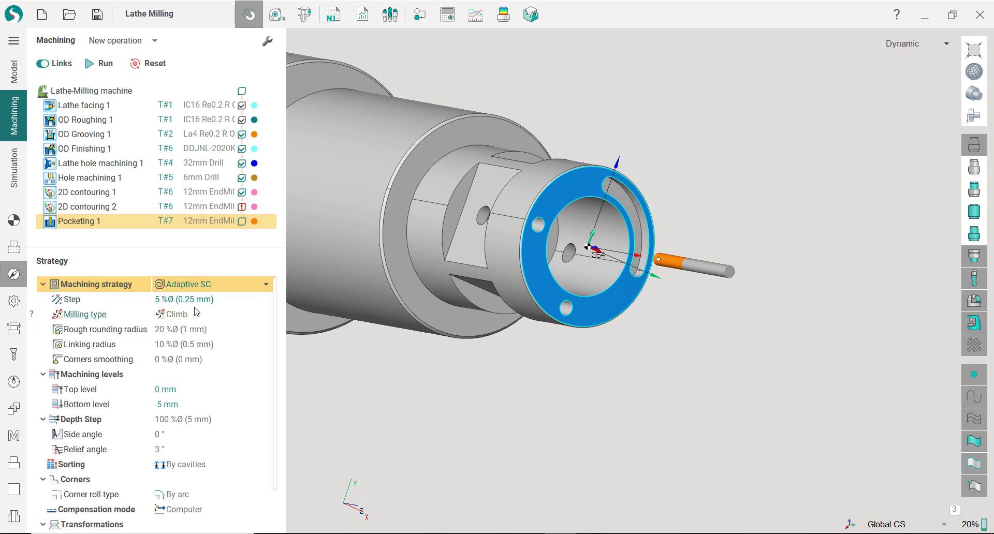
{"action": "left_click", "coordinate": [207, 284]}
{"action": "left_click", "coordinate": [206, 299]}
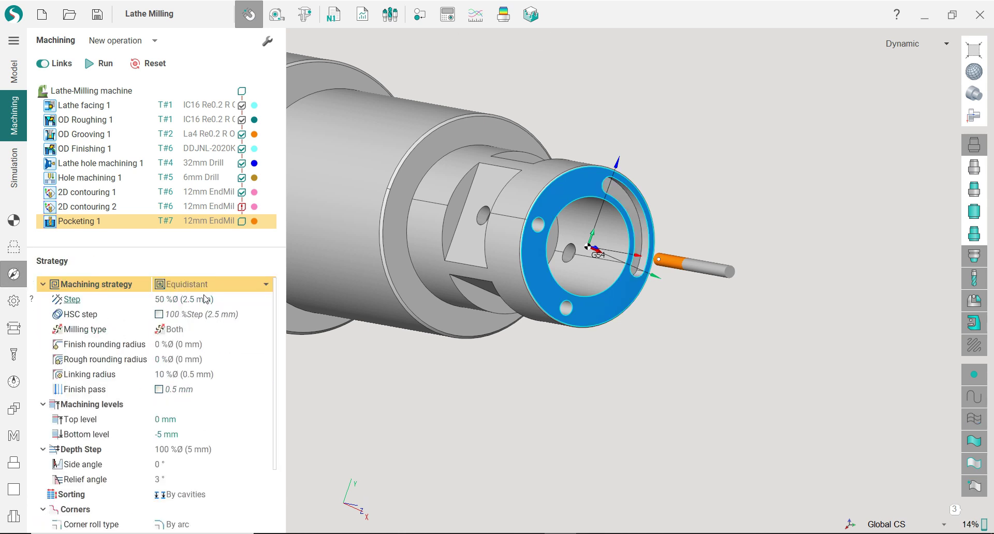
Calculate the Equidistant pocketing toolpath and inspect the passes inside the curved slot.
{"action": "left_click", "coordinate": [89, 68]}
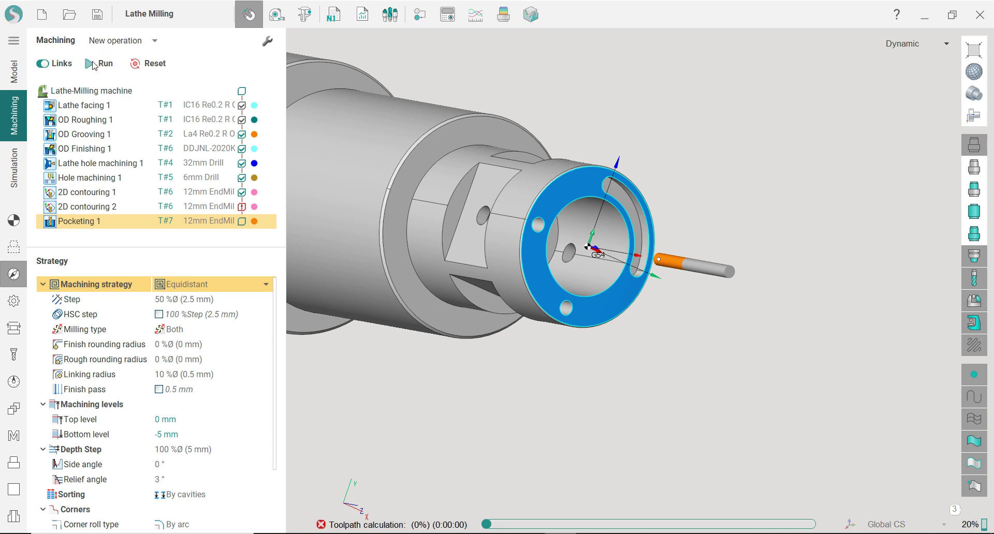
{"action": "scroll", "coordinate": [595, 194], "scroll_direction": "up", "scroll_amount": 4}
{"action": "middle_click_drag", "start_coordinate": [608, 207], "coordinate": [519, 94]}
{"action": "scroll", "coordinate": [572, 213], "scroll_direction": "down", "scroll_amount": 3}
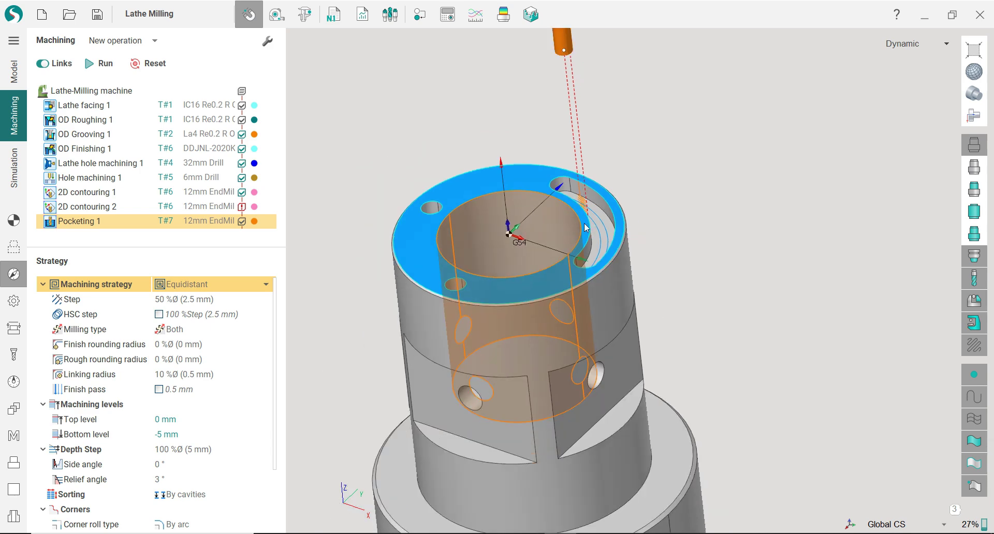
{"action": "middle_click_drag", "start_coordinate": [577, 211], "coordinate": [612, 216]}
{"action": "right_click_drag", "start_coordinate": [611, 217], "coordinate": [723, 320]}
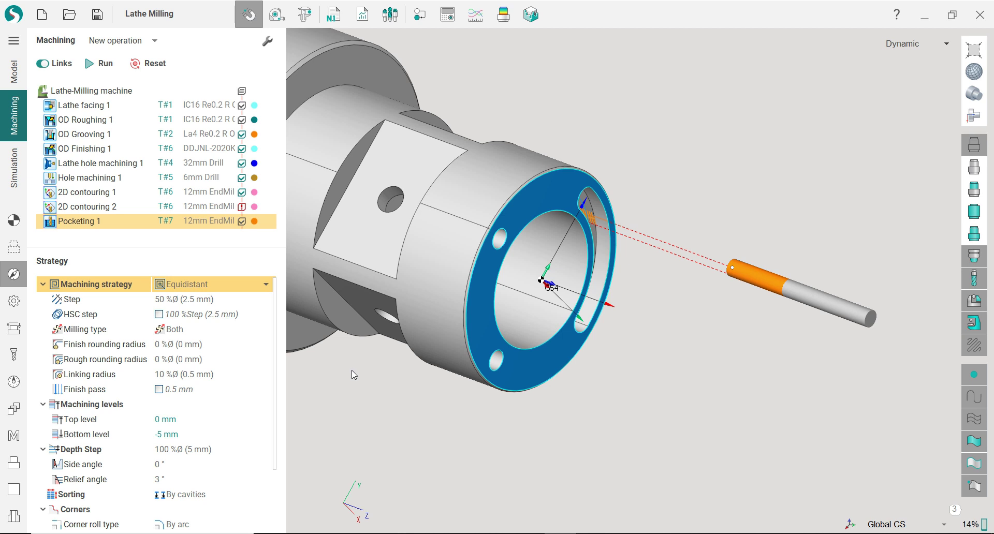
Set the depth step to 10% of the tool diameter (0.5 mm), recalculate Pocketing 1 and inspect the layered passes.
{"action": "scroll", "coordinate": [275, 401], "scroll_direction": "down", "scroll_amount": 1}
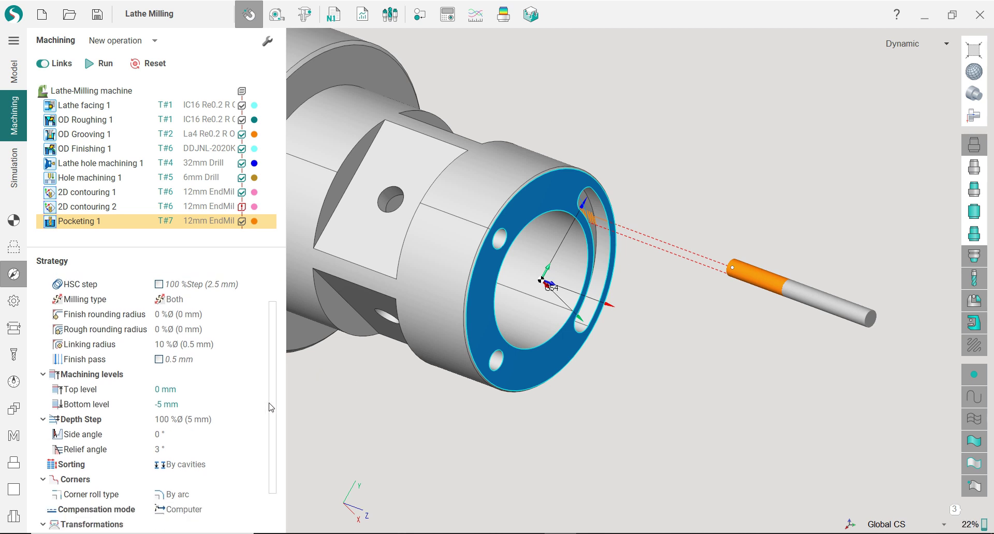
{"action": "left_click", "coordinate": [226, 422]}
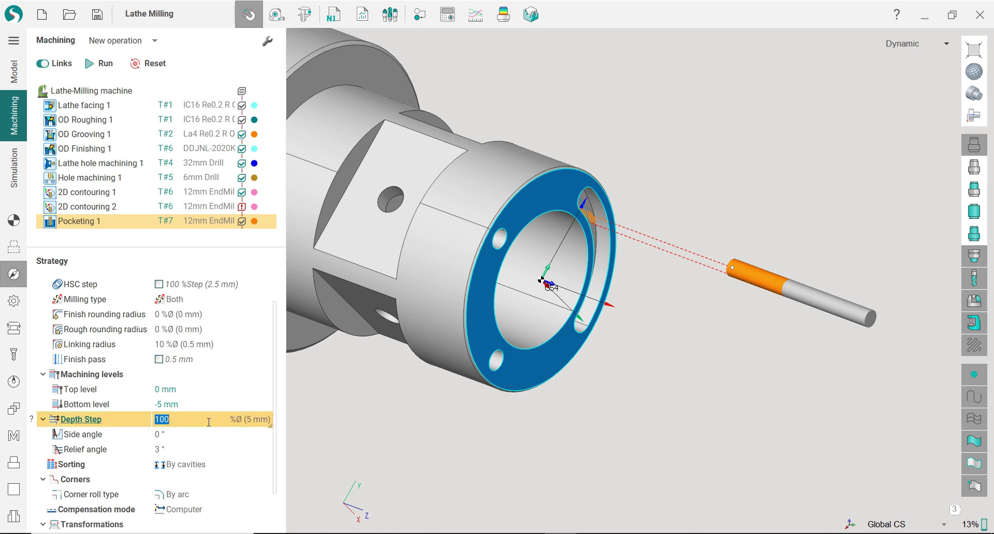
{"action": "type", "text": "5"}
{"action": "key", "text": "Return"}
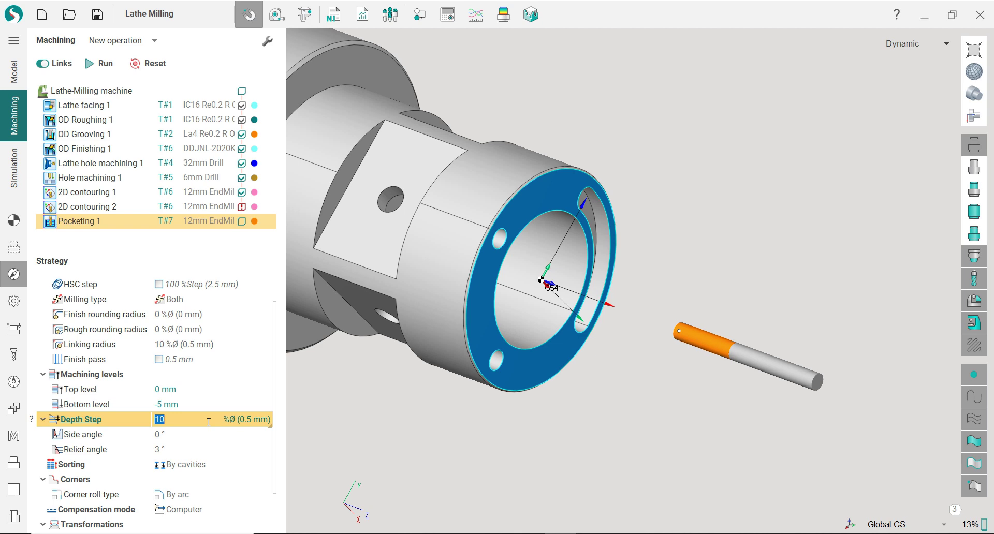
{"action": "left_click", "coordinate": [99, 64]}
{"action": "middle_click_drag", "start_coordinate": [640, 225], "coordinate": [608, 203]}
{"action": "right_click_drag", "start_coordinate": [608, 203], "coordinate": [643, 212]}
Review the links and leads settings of Pocketing 1 and set its plunge angle to 3°.
{"action": "left_click", "coordinate": [17, 331]}
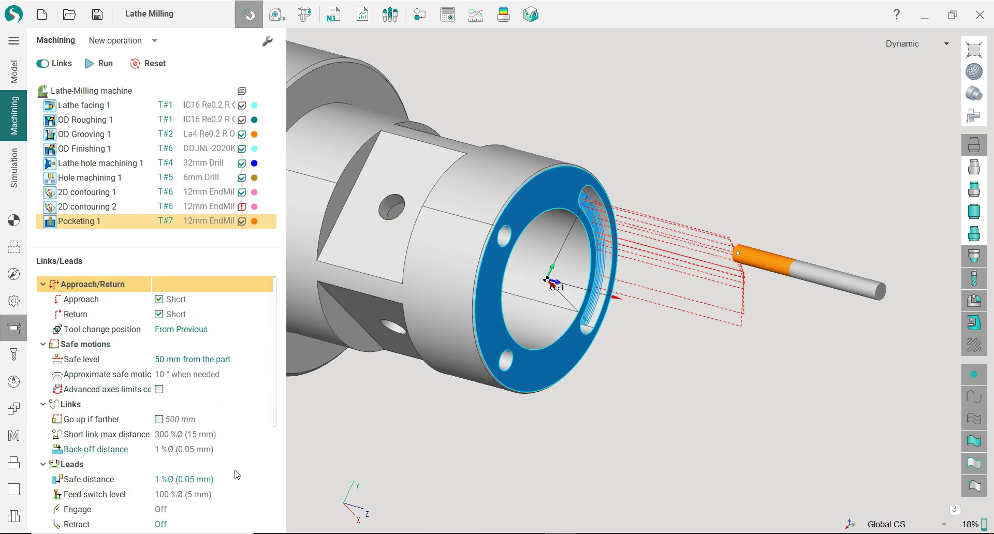
{"action": "left_click_drag", "start_coordinate": [276, 389], "coordinate": [276, 430]}
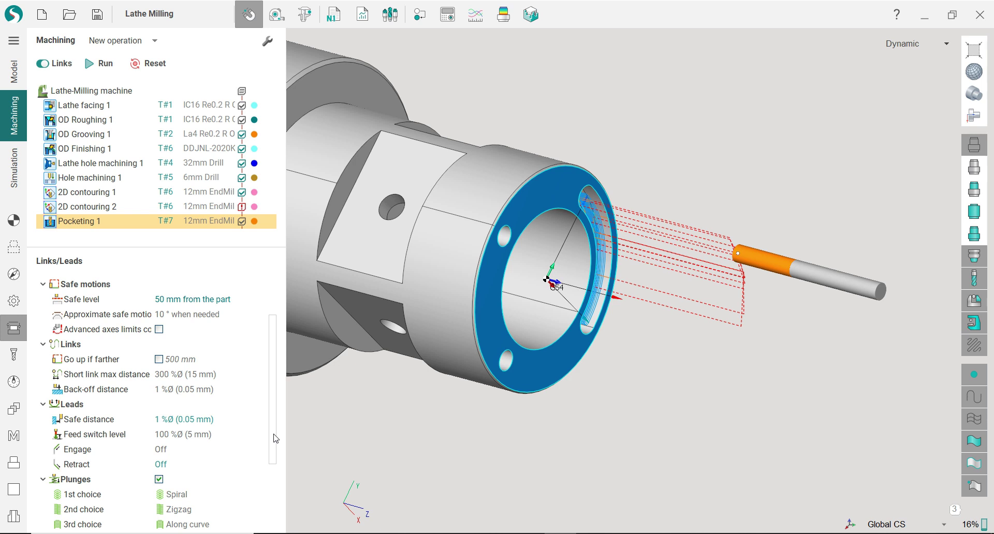
{"action": "scroll", "coordinate": [275, 438], "scroll_direction": "down", "scroll_amount": 2}
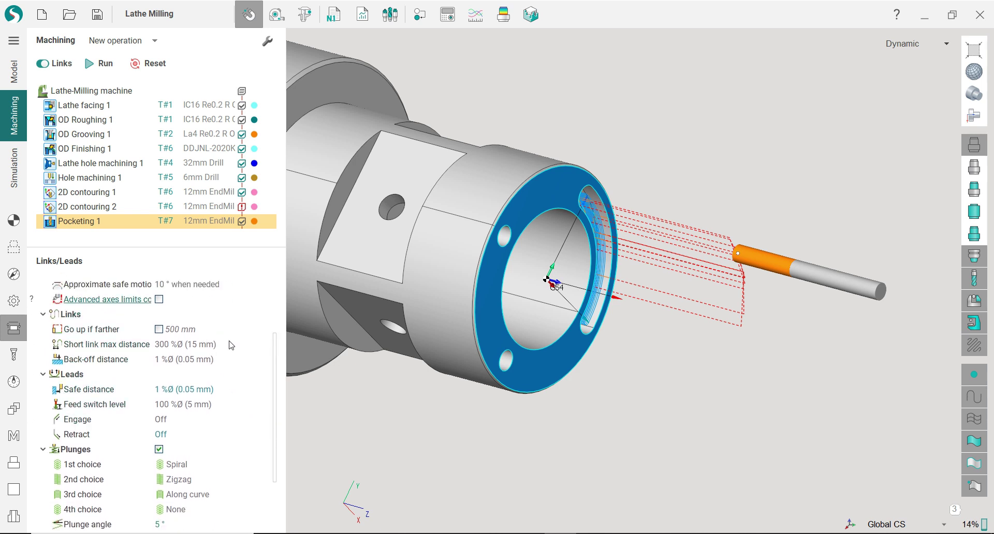
{"action": "left_click_drag", "start_coordinate": [274, 383], "coordinate": [278, 343]}
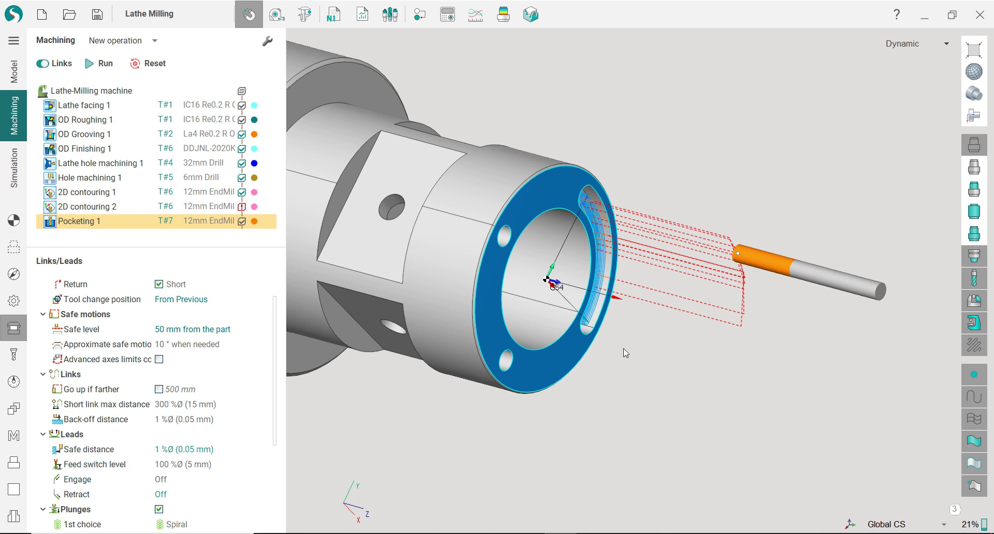
{"action": "middle_click_drag", "start_coordinate": [624, 349], "coordinate": [632, 326]}
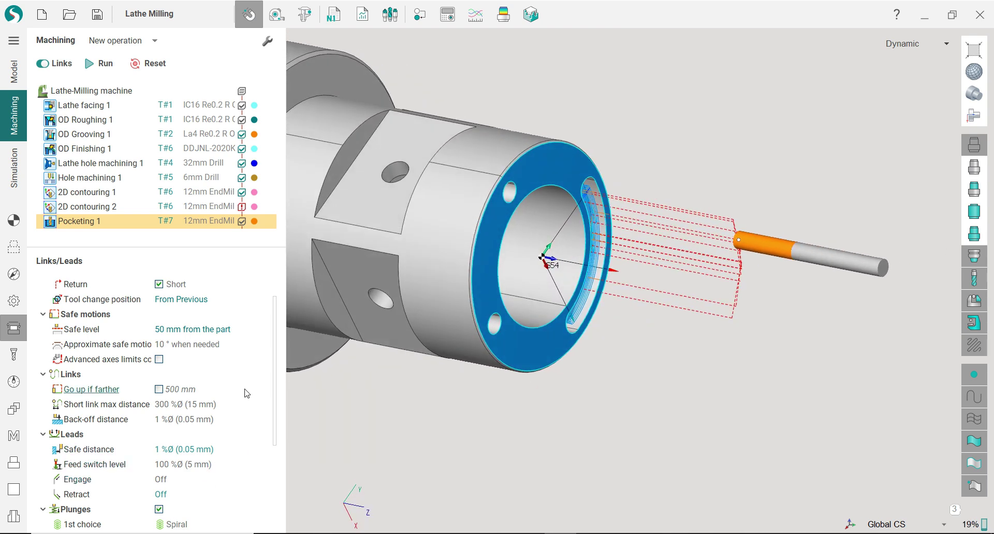
{"action": "left_click_drag", "start_coordinate": [276, 382], "coordinate": [273, 444]}
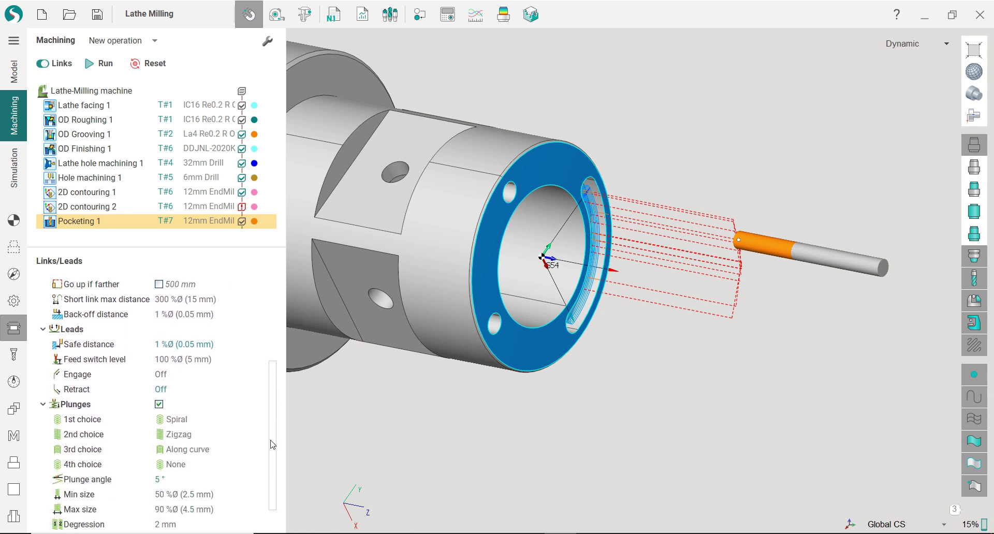
{"action": "left_click", "coordinate": [176, 480]}
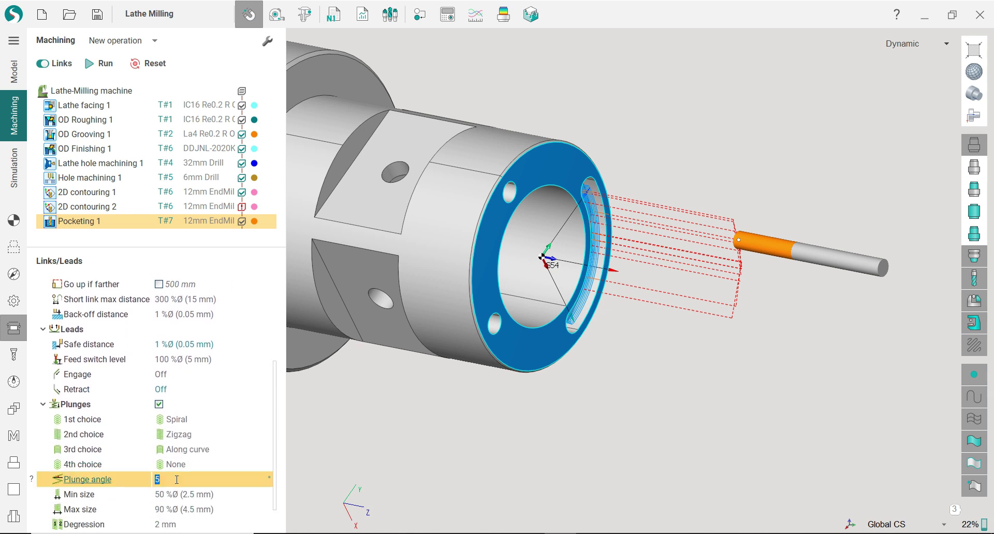
{"action": "type", "text": "3"}
{"action": "key", "text": "Return"}
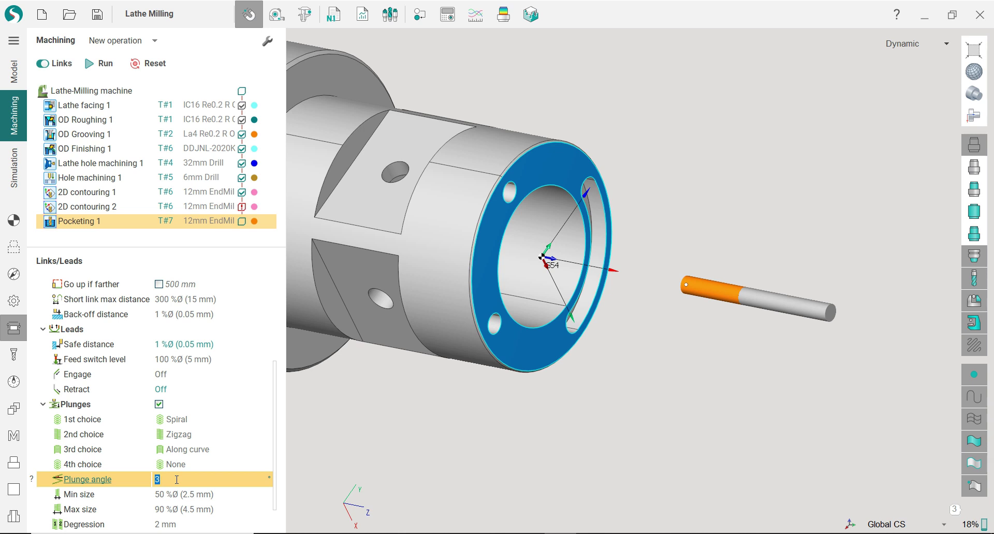
Recalculate Pocketing 1 with the changed plunge angle and inspect its moves at the curved slot.
{"action": "left_click_drag", "start_coordinate": [276, 422], "coordinate": [276, 325]}
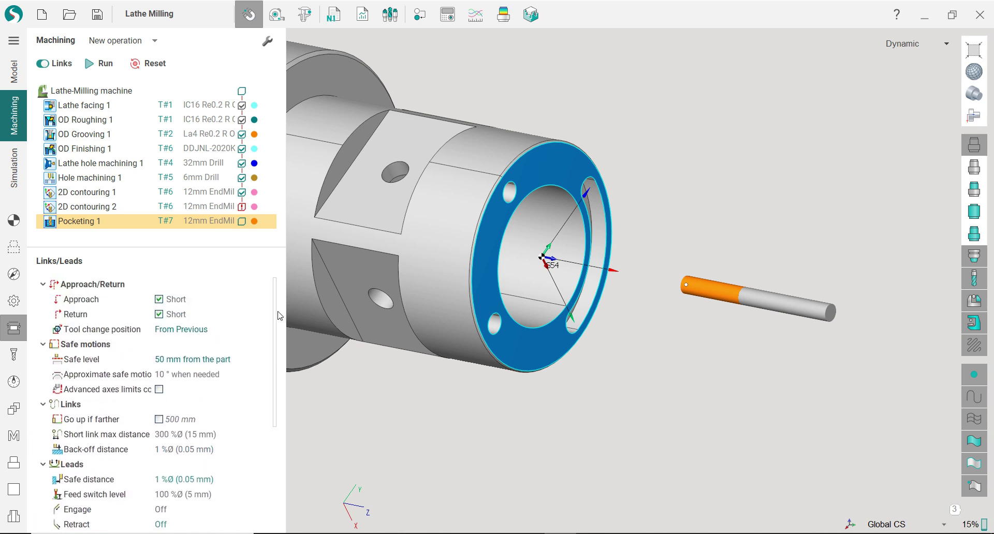
{"action": "left_click", "coordinate": [105, 64]}
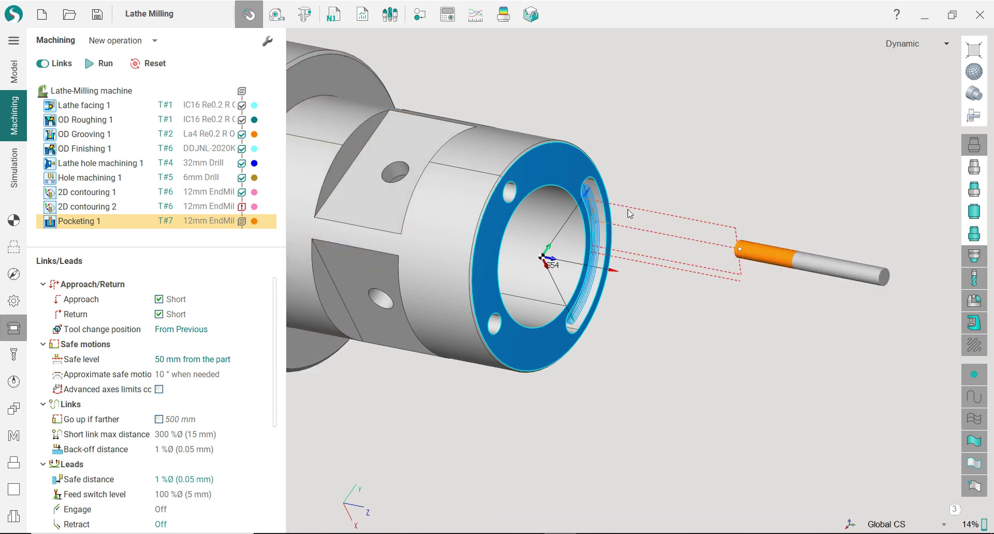
{"action": "middle_click_drag", "start_coordinate": [638, 210], "coordinate": [650, 230]}
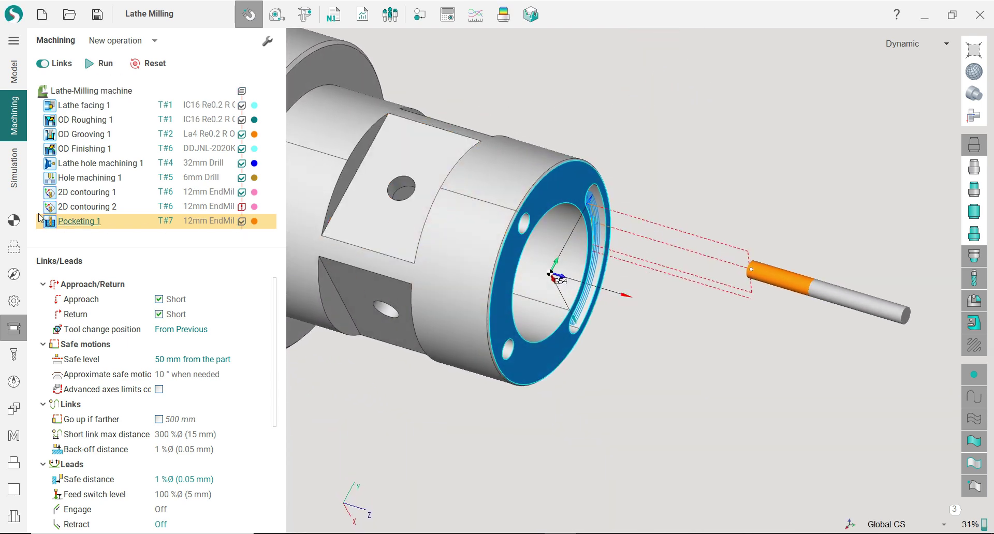
Simulate the machining through the preceding operations and inspect the inside of the bore for gouges.
{"action": "left_click", "coordinate": [14, 167]}
{"action": "left_click", "coordinate": [66, 66]}
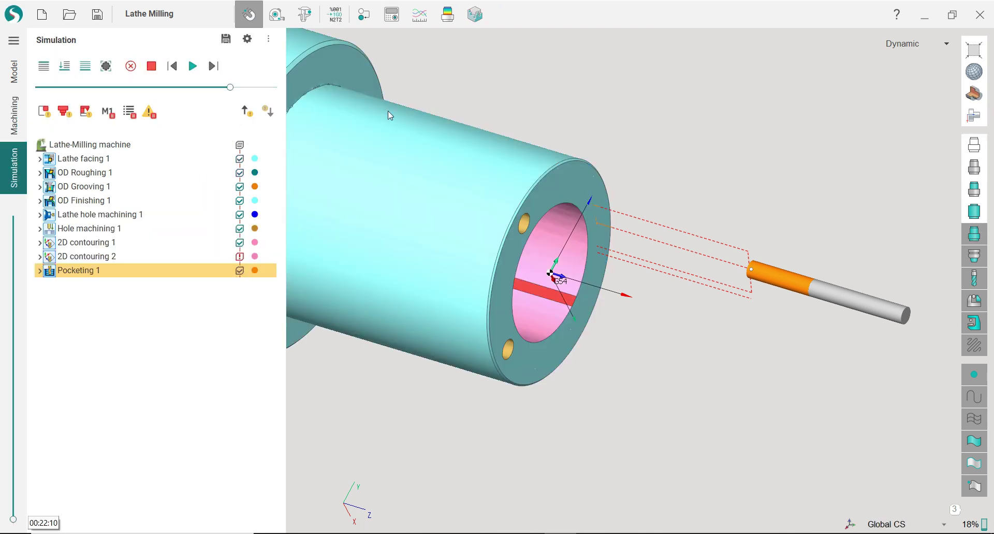
{"action": "middle_click_drag", "start_coordinate": [578, 228], "coordinate": [500, 208]}
{"action": "scroll", "coordinate": [506, 293], "scroll_direction": "up", "scroll_amount": 5}
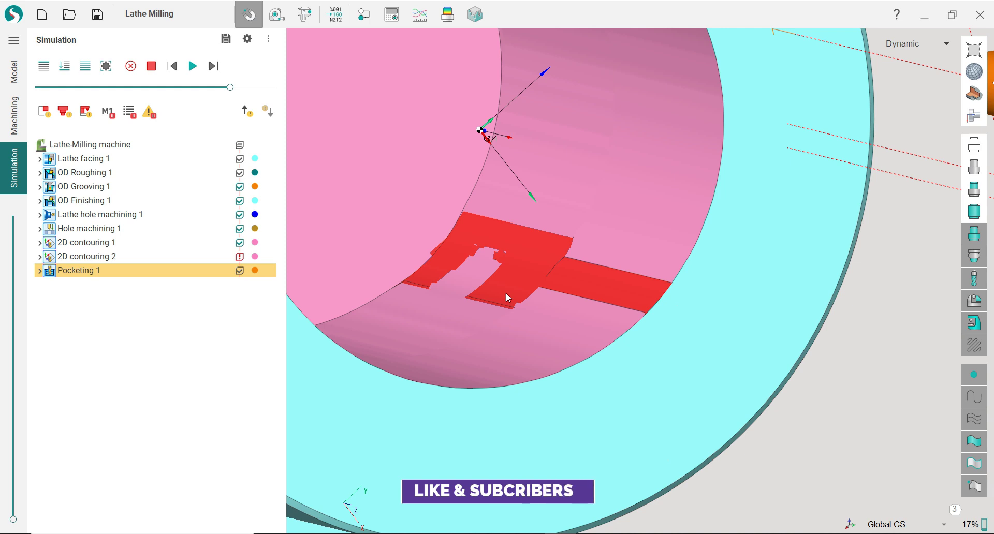
{"action": "scroll", "coordinate": [507, 295], "scroll_direction": "down", "scroll_amount": 3}
{"action": "scroll", "coordinate": [507, 297], "scroll_direction": "down", "scroll_amount": 2}
{"action": "middle_click_drag", "start_coordinate": [518, 234], "coordinate": [546, 234]}
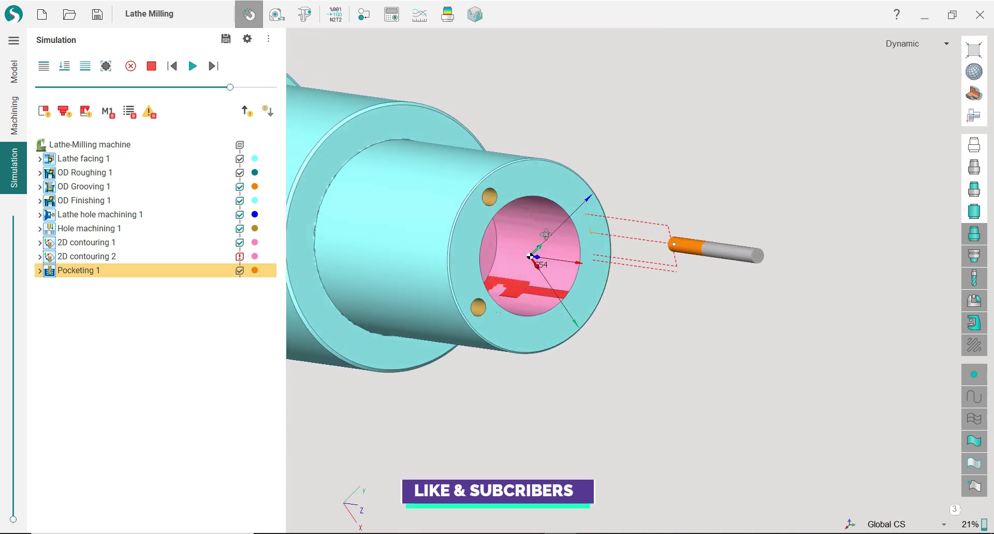
In the job assignment of 2D contouring 2, shorten the straight lead segments so both lead arcs meet the contour at its start point.
{"action": "left_click", "coordinate": [15, 116]}
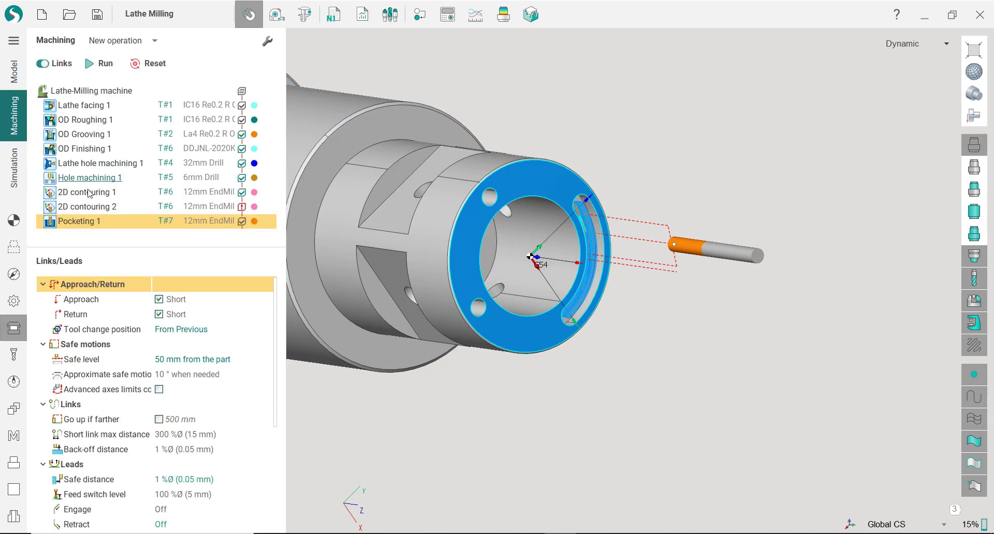
{"action": "left_click", "coordinate": [101, 212]}
{"action": "scroll", "coordinate": [572, 275], "scroll_direction": "up", "scroll_amount": 3}
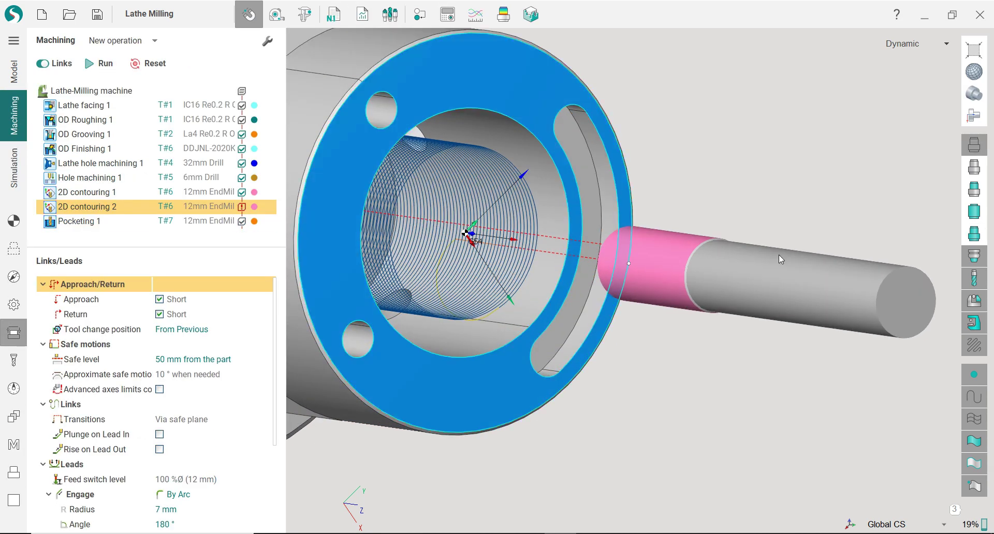
{"action": "left_click", "coordinate": [973, 117]}
{"action": "left_click", "coordinate": [924, 195]}
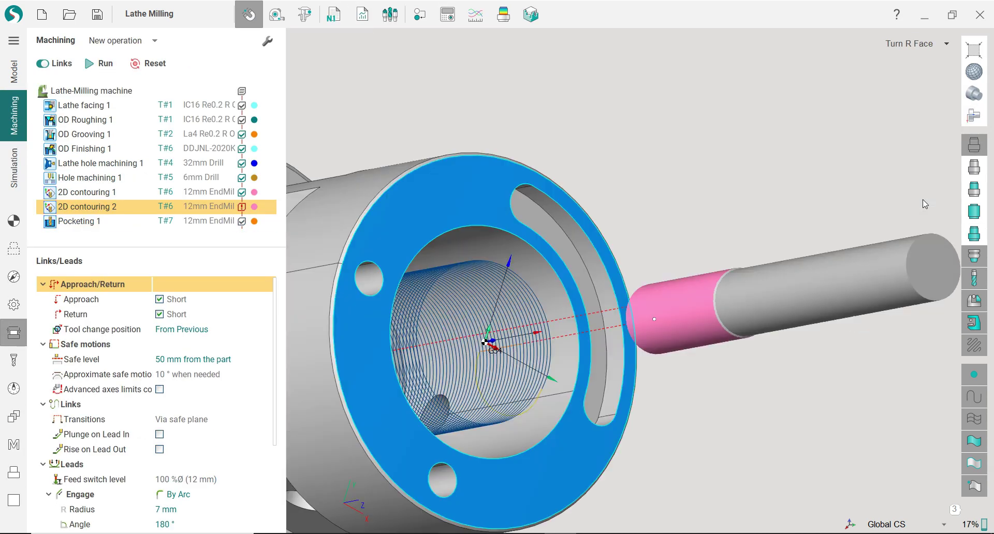
{"action": "scroll", "coordinate": [637, 249], "scroll_direction": "up", "scroll_amount": 3}
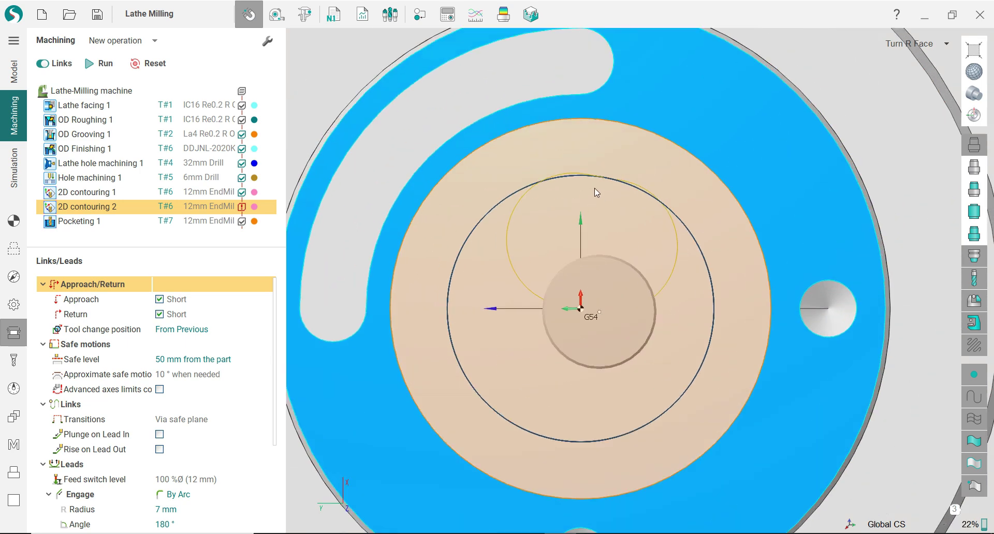
{"action": "scroll", "coordinate": [595, 188], "scroll_direction": "up", "scroll_amount": 3}
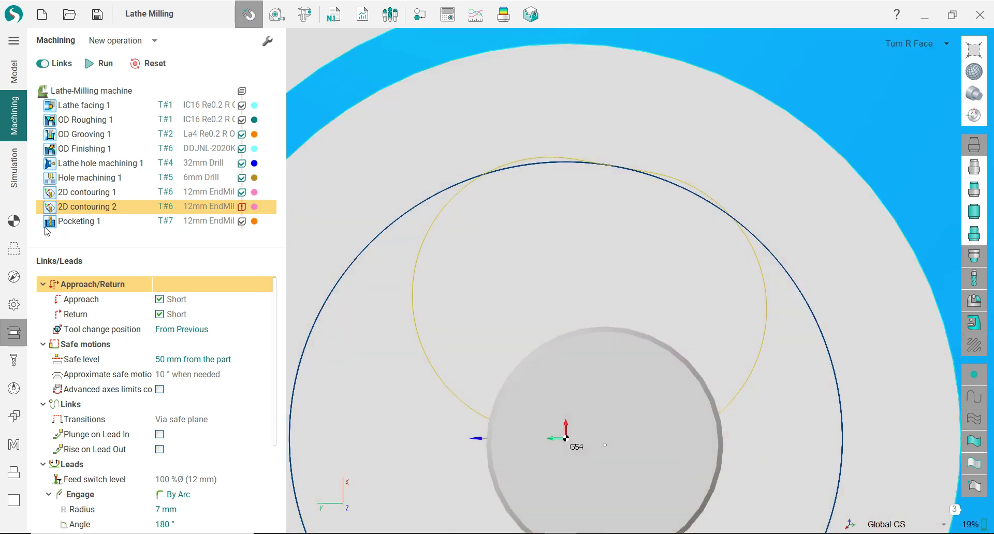
{"action": "left_click", "coordinate": [14, 248]}
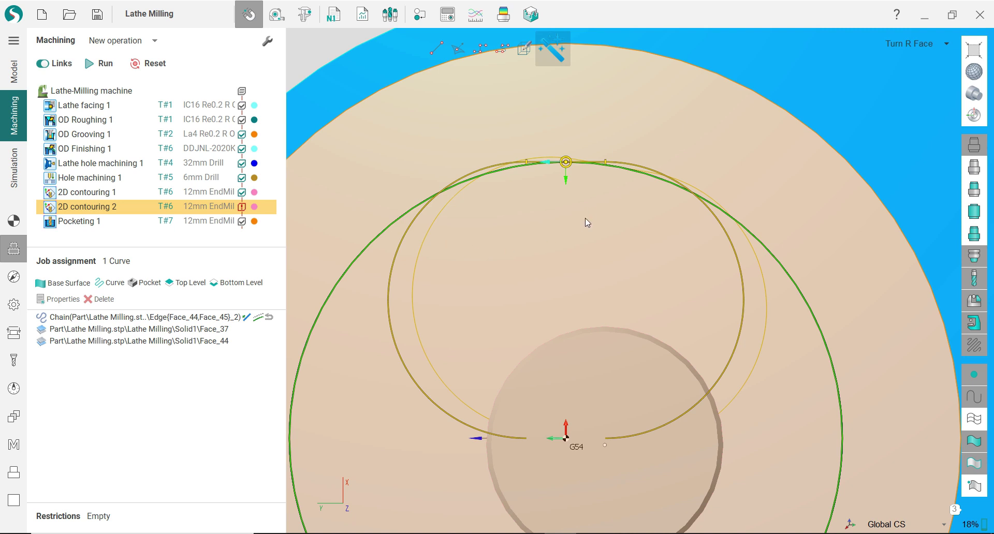
{"action": "scroll", "coordinate": [585, 218], "scroll_direction": "up", "scroll_amount": 1}
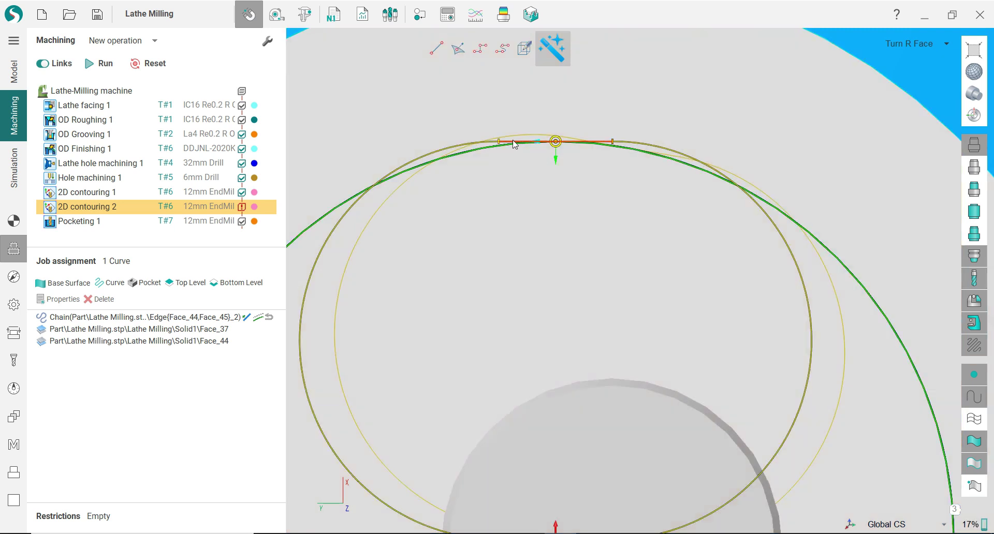
{"action": "left_click_drag", "start_coordinate": [502, 144], "coordinate": [545, 147]}
{"action": "scroll", "coordinate": [548, 147], "scroll_direction": "down", "scroll_amount": 5}
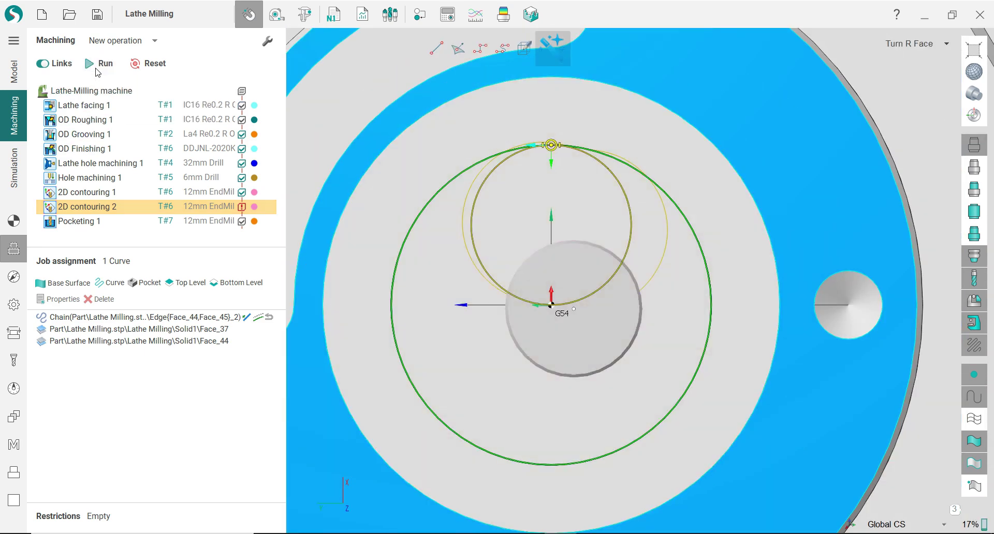
Recalculate the toolpaths of 2D contouring 2 and Pocketing 1.
{"action": "left_click", "coordinate": [100, 65]}
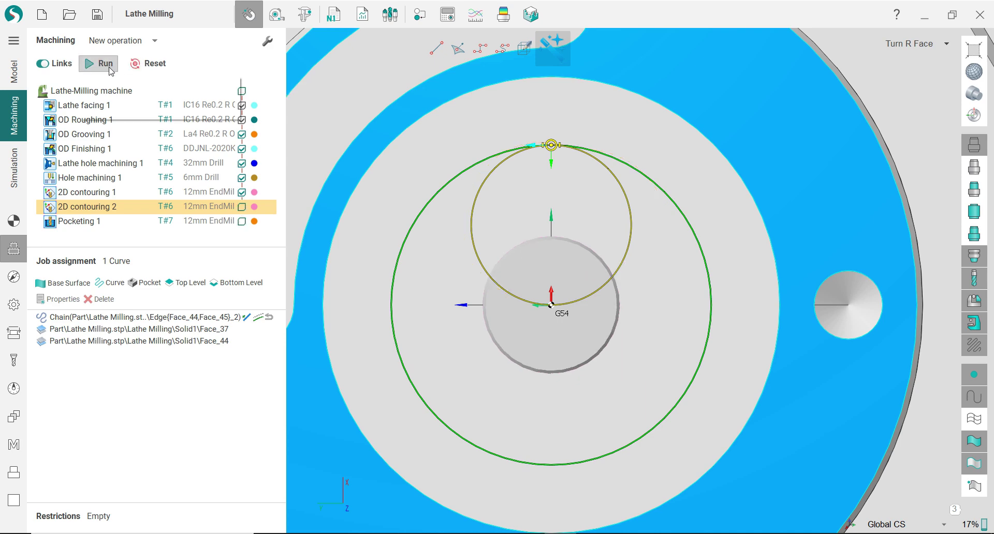
{"action": "scroll", "coordinate": [540, 181], "scroll_direction": "down", "scroll_amount": 4}
{"action": "middle_click_drag", "start_coordinate": [541, 181], "coordinate": [596, 183]}
{"action": "scroll", "coordinate": [597, 184], "scroll_direction": "down", "scroll_amount": 3}
{"action": "scroll", "coordinate": [597, 182], "scroll_direction": "down", "scroll_amount": 1}
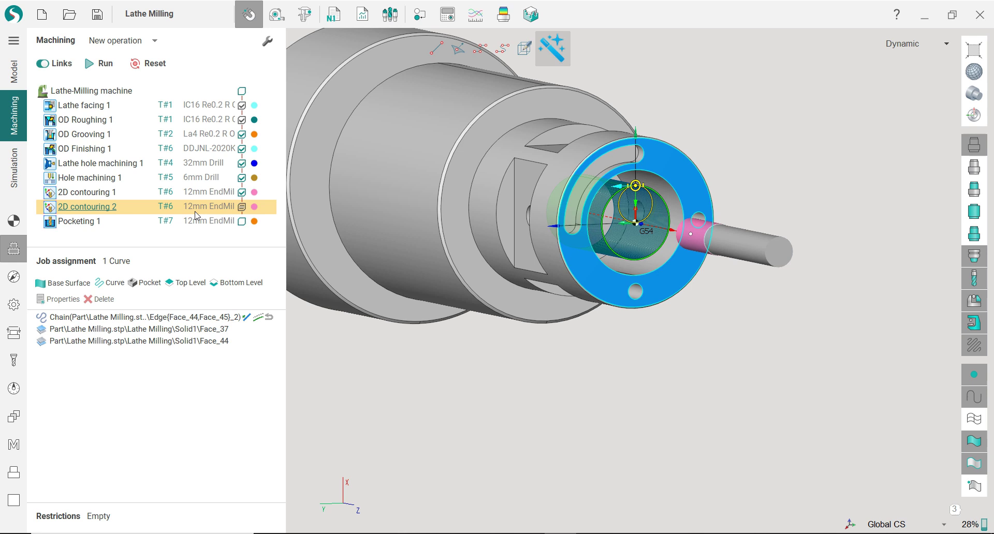
{"action": "left_click", "coordinate": [79, 222]}
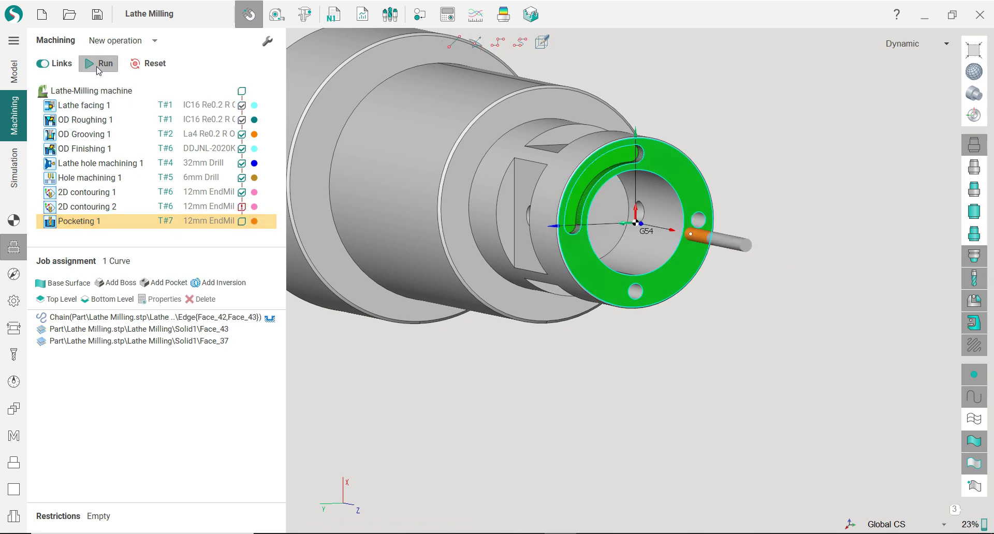
{"action": "left_click", "coordinate": [97, 66]}
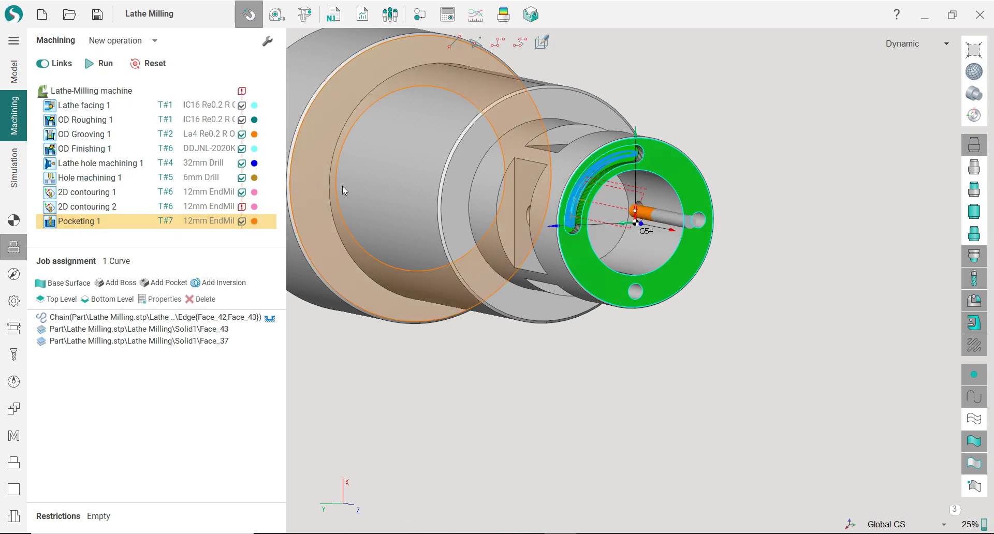
Simulate the recalculated operations, playing Pocketing 1 at reduced speed while watching the tool cut the curved slot.
{"action": "left_click", "coordinate": [17, 170]}
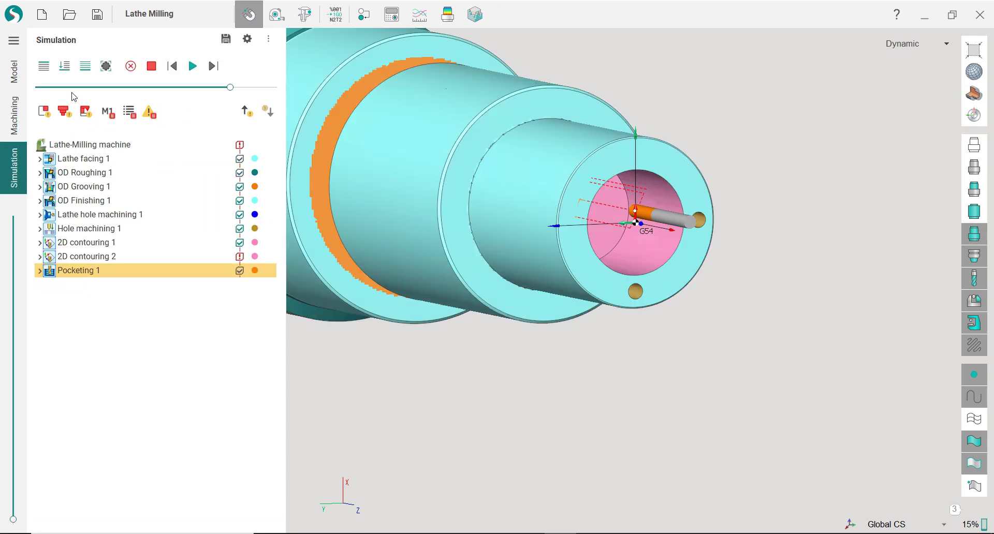
{"action": "middle_click_drag", "start_coordinate": [635, 221], "coordinate": [510, 258]}
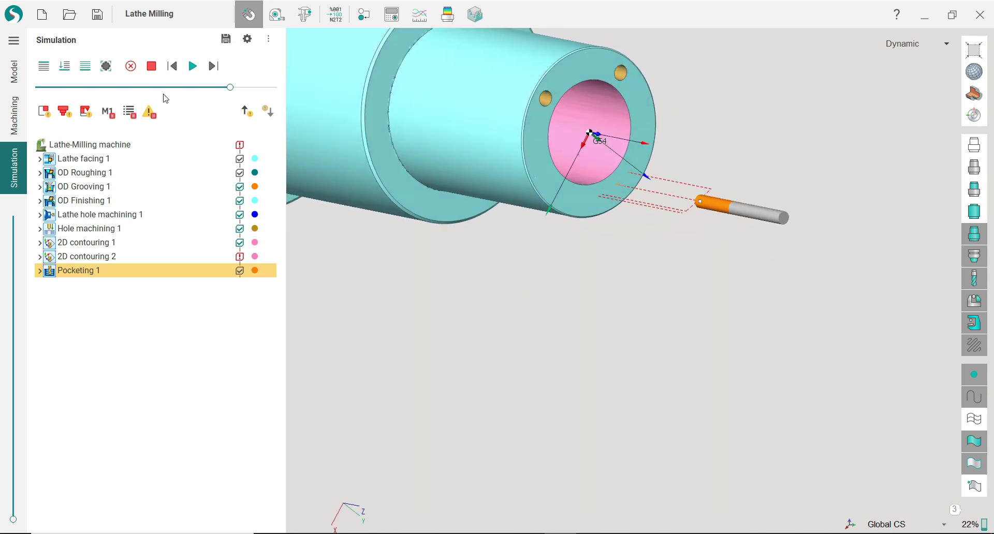
{"action": "left_click", "coordinate": [195, 72]}
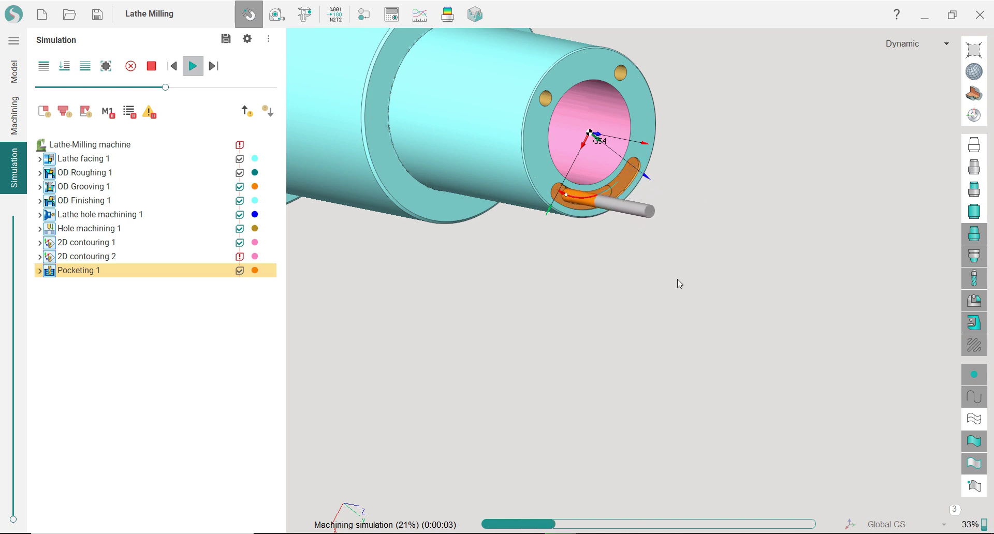
{"action": "middle_click_drag", "start_coordinate": [679, 283], "coordinate": [467, 46]}
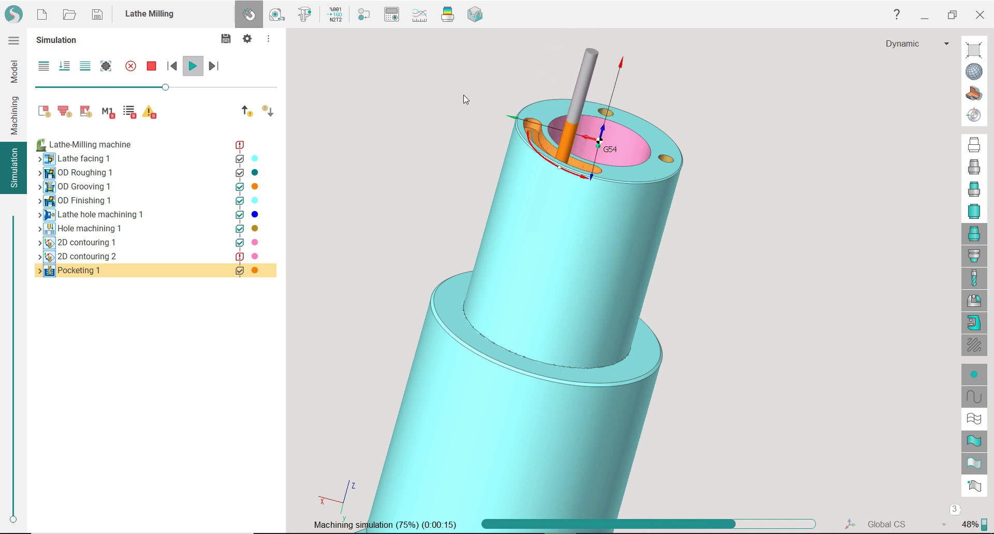
{"action": "middle_click_drag", "start_coordinate": [465, 99], "coordinate": [433, 163]}
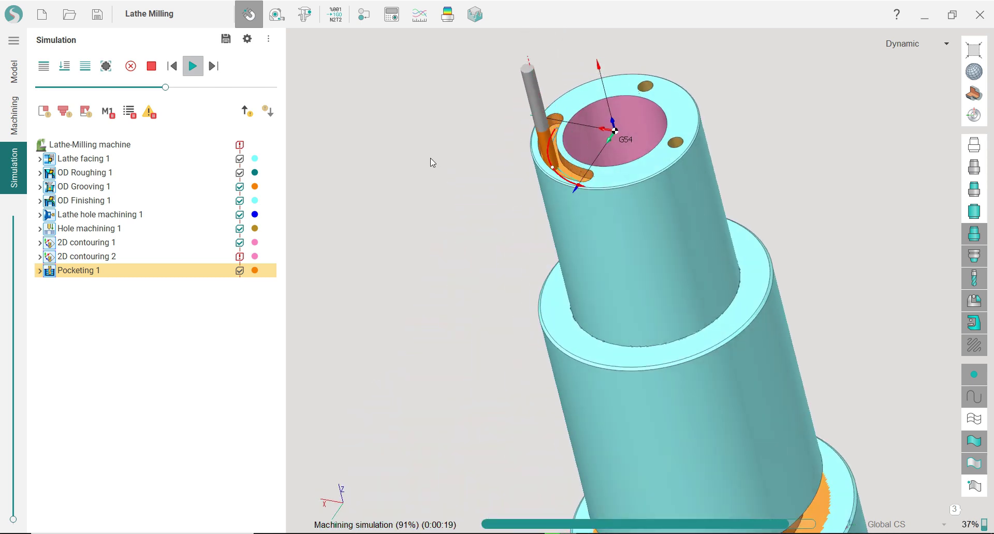
{"action": "scroll", "coordinate": [567, 139], "scroll_direction": "up", "scroll_amount": 10}
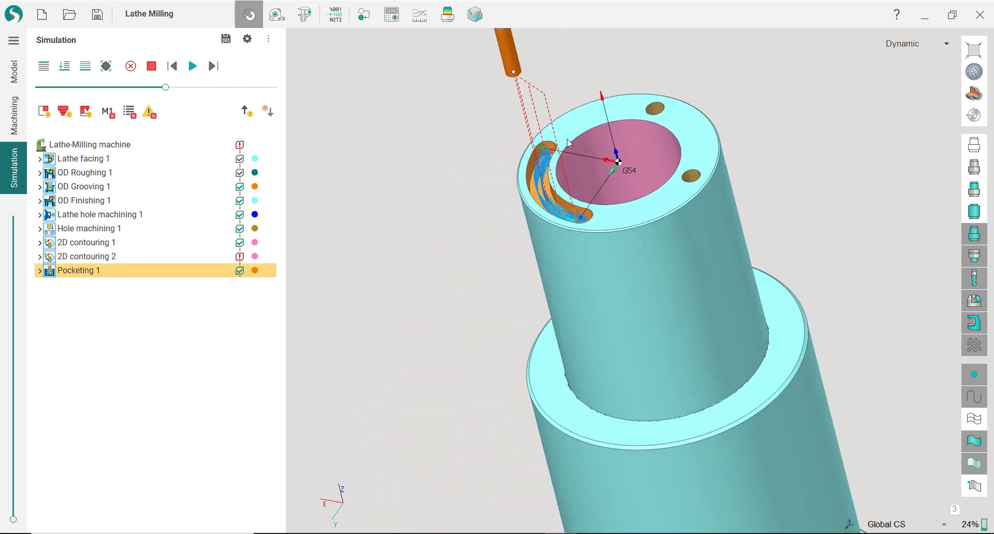
Inspect the machined slot up close, and switch to the Turn Back view of the whole shaft.
{"action": "middle_click_drag", "start_coordinate": [606, 224], "coordinate": [612, 311]}
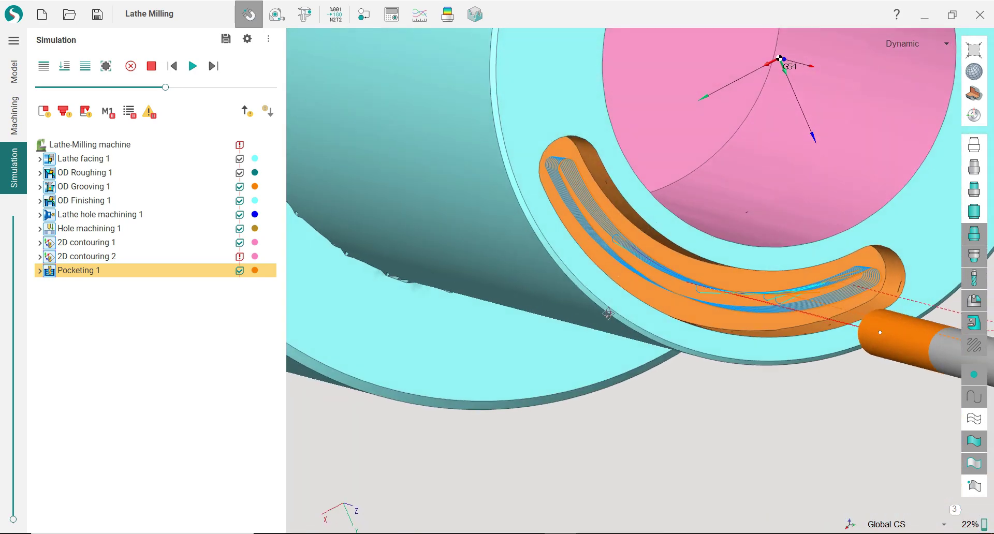
{"action": "scroll", "coordinate": [616, 304], "scroll_direction": "down", "scroll_amount": 10}
{"action": "middle_click_drag", "start_coordinate": [612, 225], "coordinate": [547, 235]}
{"action": "left_click", "coordinate": [973, 115]}
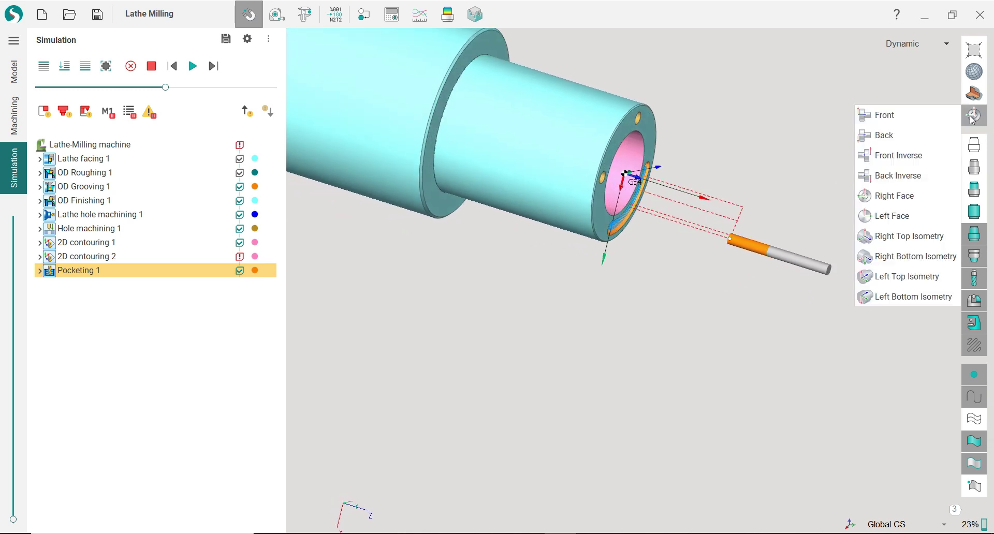
{"action": "left_click", "coordinate": [904, 155]}
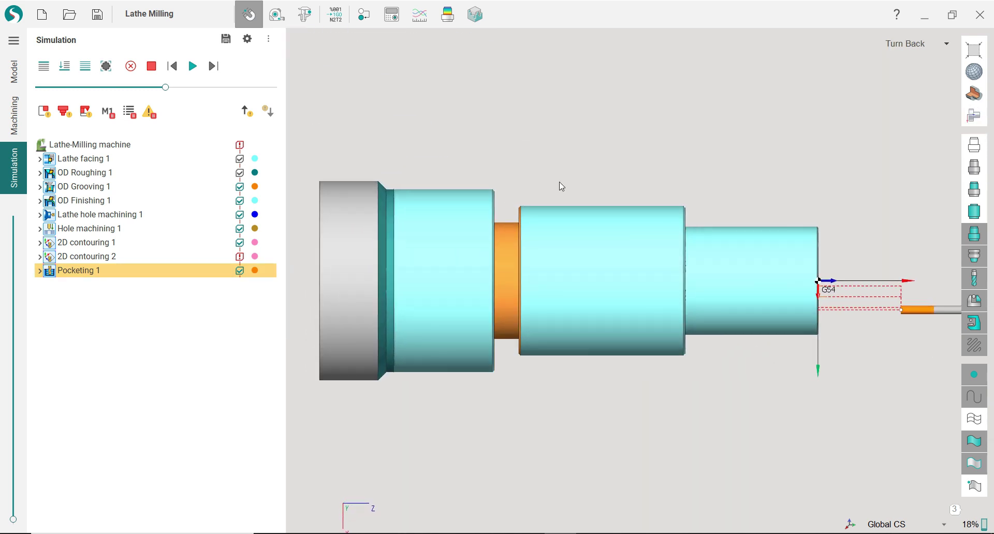
Return to the machining operations and examine the flats with cross holes near the shaft's bored end.
{"action": "left_click", "coordinate": [15, 124]}
{"action": "middle_click_drag", "start_coordinate": [572, 151], "coordinate": [500, 247]}
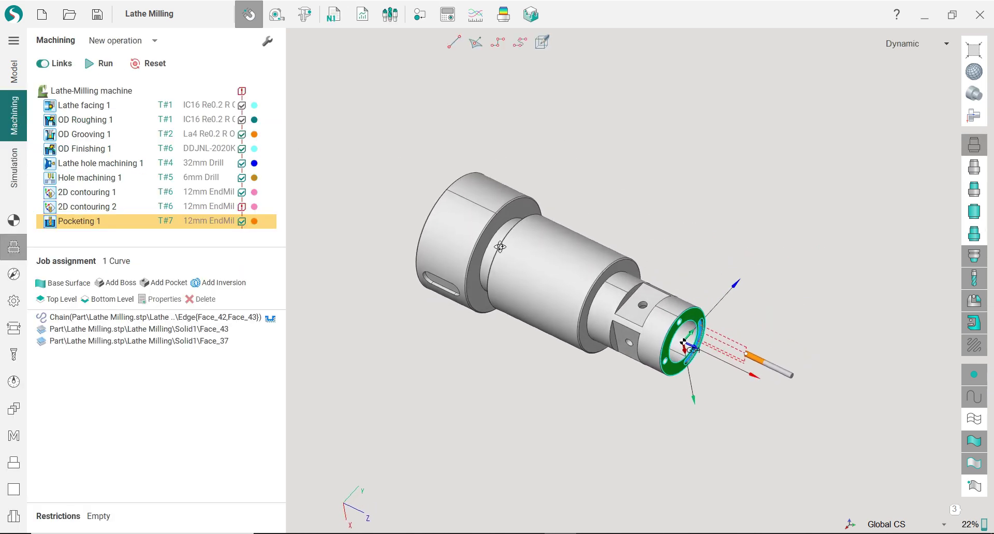
{"action": "middle_click_drag", "start_coordinate": [552, 383], "coordinate": [721, 165]}
{"action": "middle_click_drag", "start_coordinate": [662, 147], "coordinate": [564, 307]}
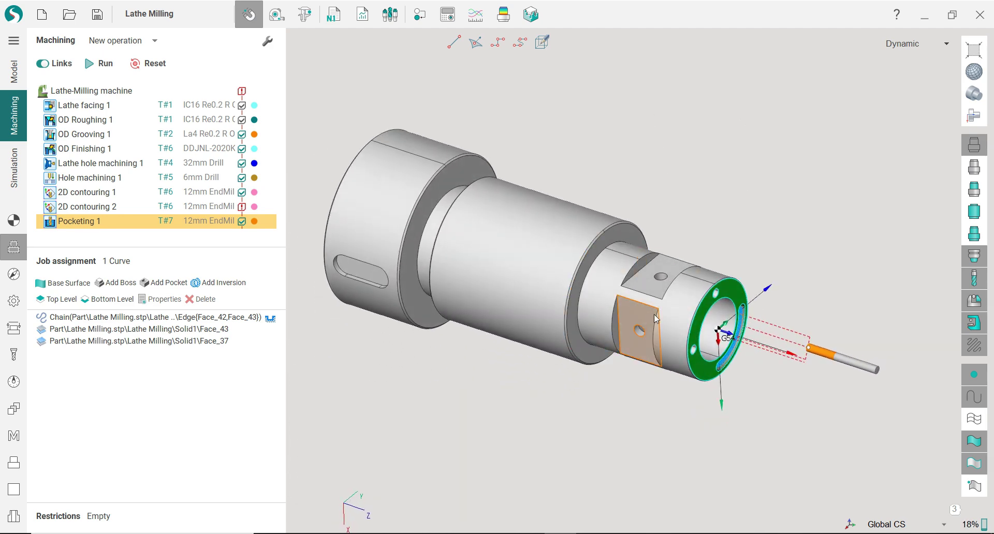
{"action": "middle_click_drag", "start_coordinate": [682, 171], "coordinate": [697, 182]}
{"action": "right_click_drag", "start_coordinate": [697, 182], "coordinate": [652, 258]}
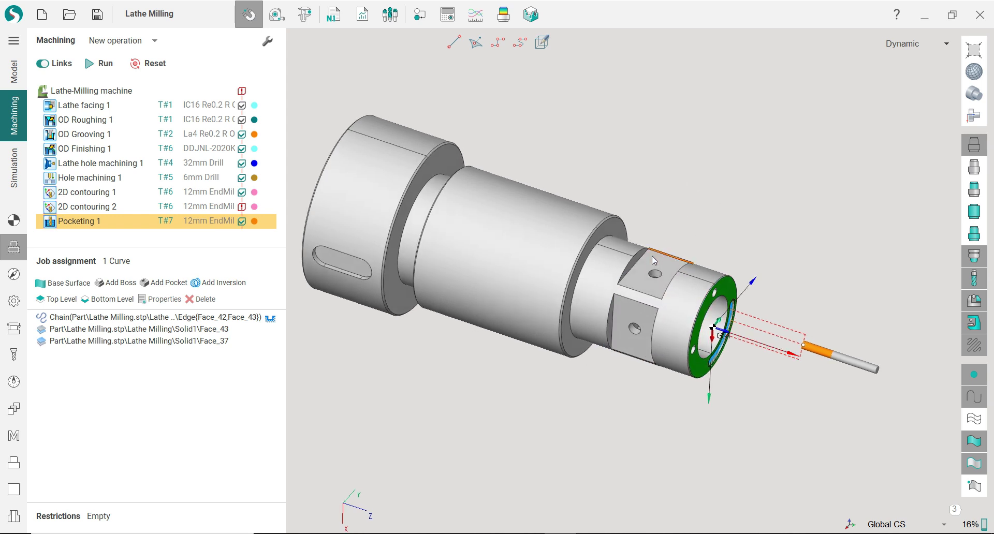
{"action": "left_click", "coordinate": [653, 261]}
{"action": "left_click", "coordinate": [708, 191]}
{"action": "right_click_drag", "start_coordinate": [709, 195], "coordinate": [636, 184]}
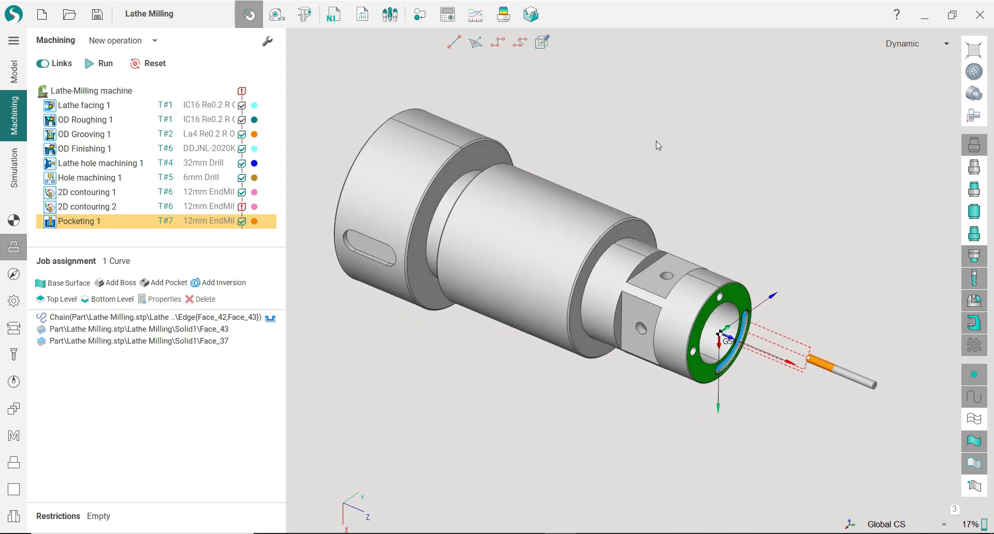
{"action": "left_click", "coordinate": [671, 259]}
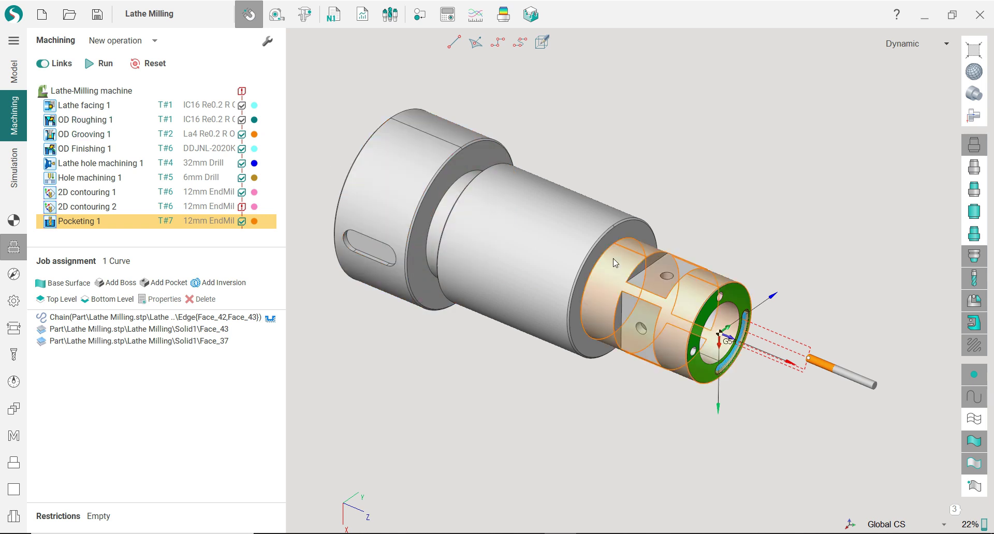
{"action": "left_click", "coordinate": [653, 282]}
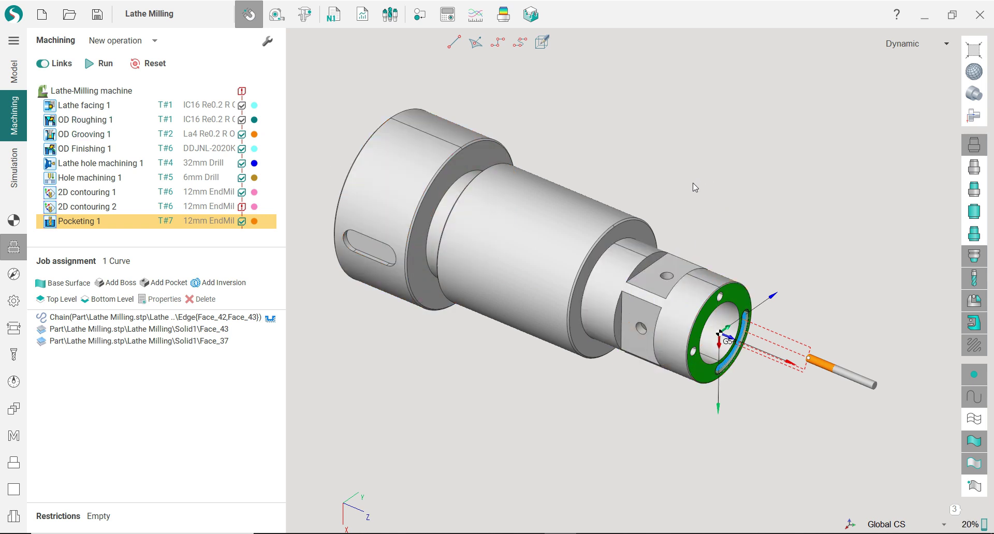
{"action": "middle_click_drag", "start_coordinate": [362, 111], "coordinate": [358, 118]}
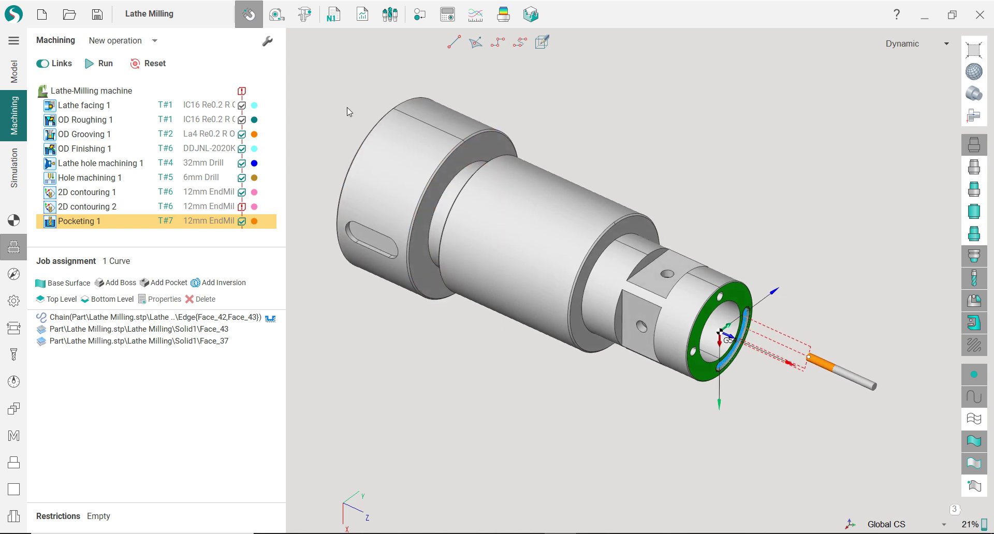
Add a 2D contouring operation and set its tool connector to 6 - Radial mill tool.
{"action": "left_click", "coordinate": [155, 42]}
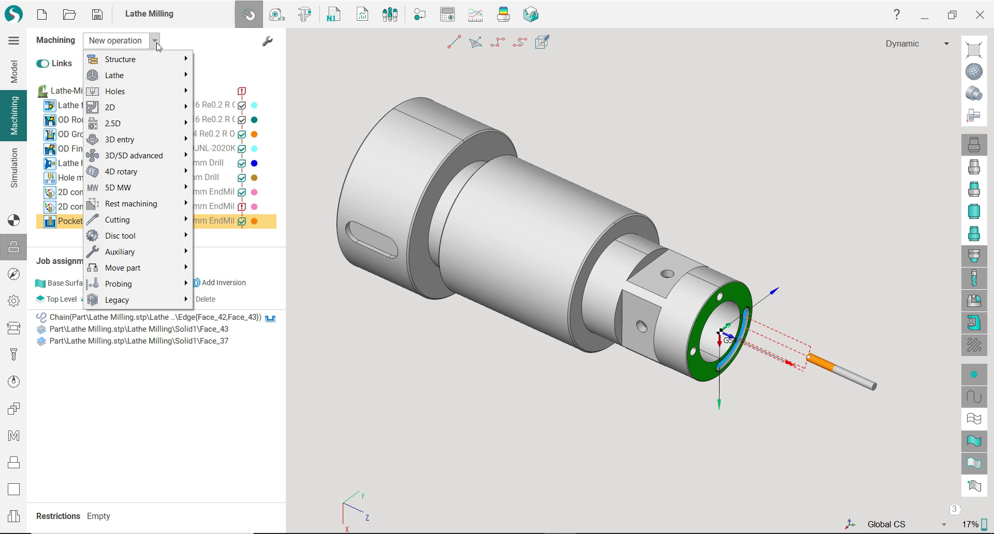
{"action": "mouse_move", "coordinate": [155, 107]}
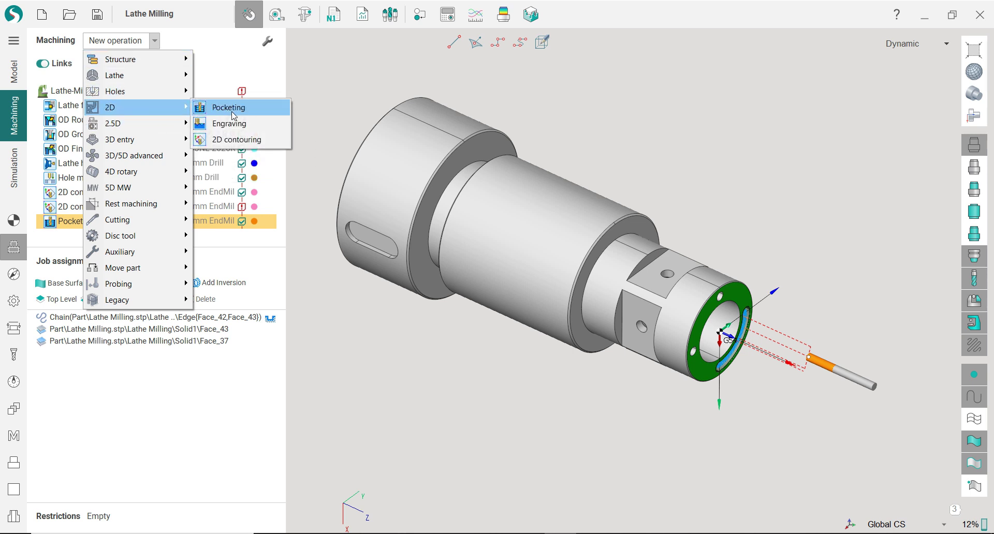
{"action": "left_click", "coordinate": [233, 139]}
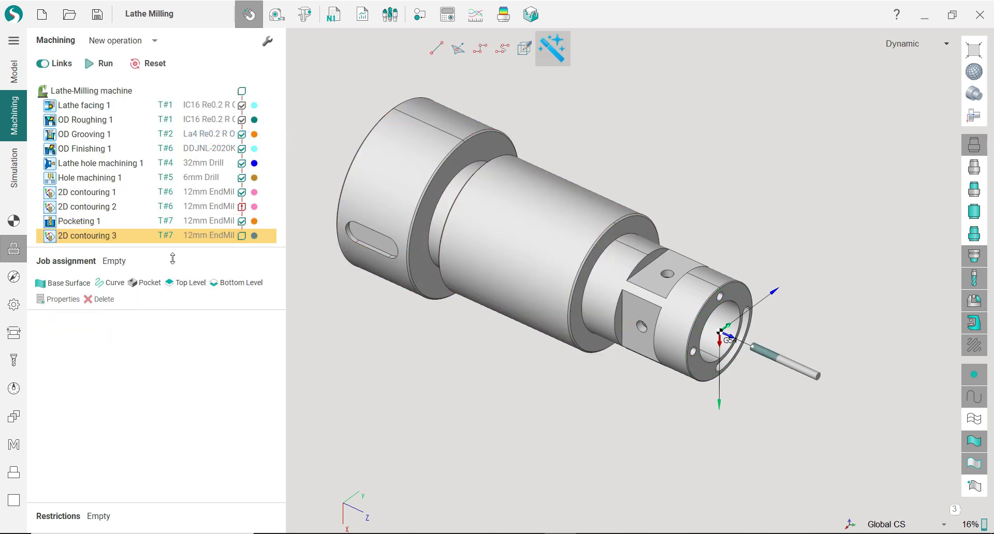
{"action": "left_click", "coordinate": [19, 359]}
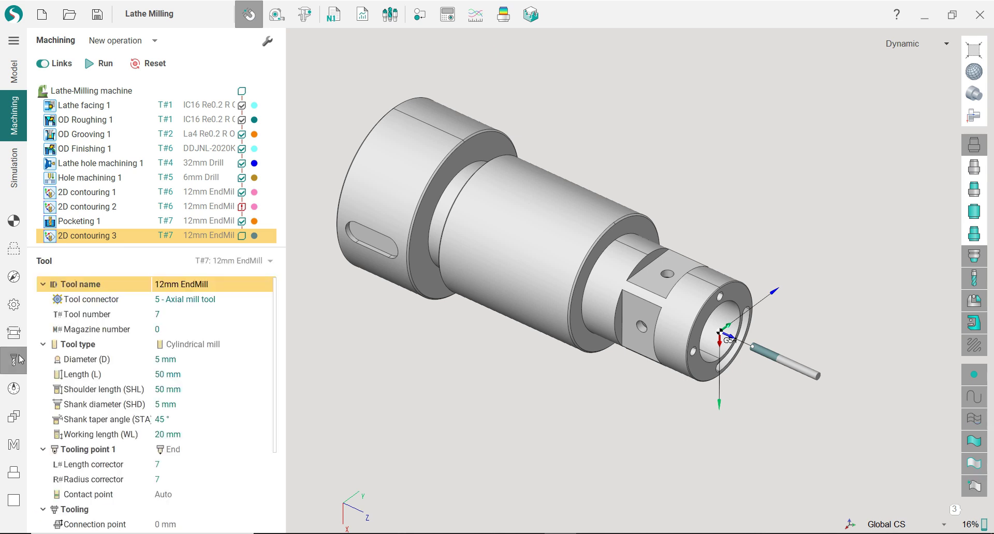
{"action": "left_click", "coordinate": [14, 221]}
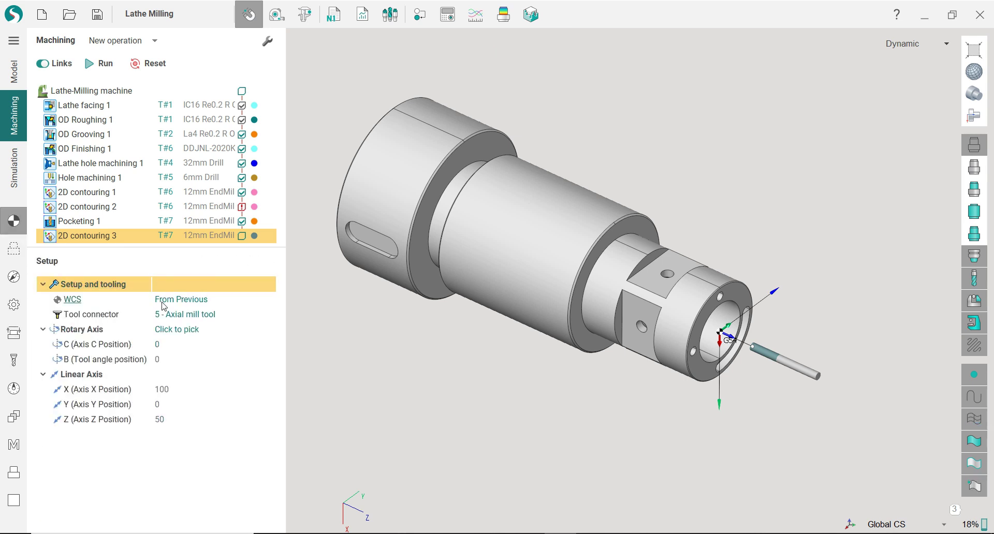
{"action": "left_click", "coordinate": [189, 316]}
{"action": "left_click", "coordinate": [194, 362]}
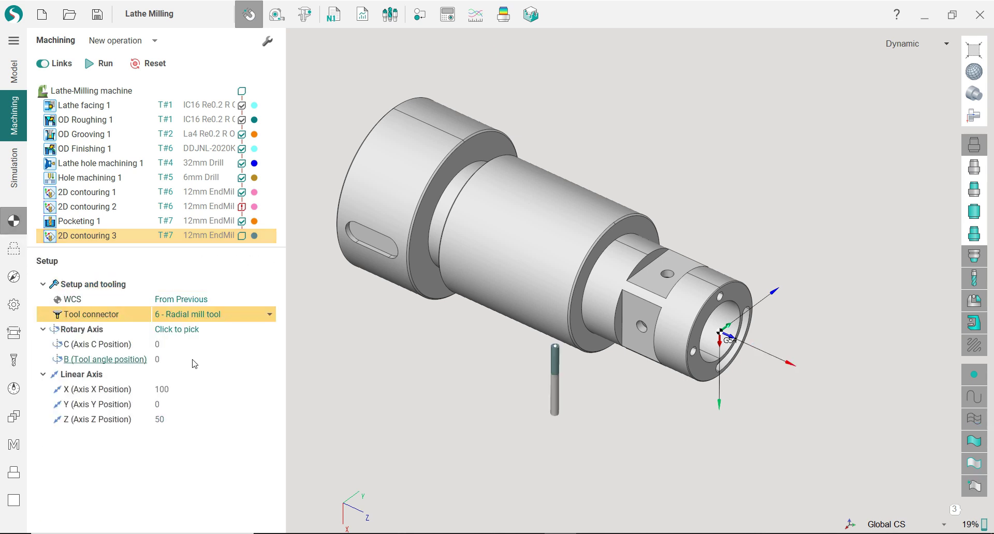
Examine the radial tool's orientation to the flats, including in the Turn Back view, and check the C and B axis positions.
{"action": "mouse_move", "coordinate": [402, 310]}
{"action": "right_mouse_down"}
{"action": "mouse_move", "coordinate": [461, 219]}
{"action": "mouse_move", "coordinate": [472, 177]}
{"action": "mouse_move", "coordinate": [476, 208]}
{"action": "mouse_move", "coordinate": [444, 299]}
{"action": "mouse_move", "coordinate": [414, 321]}
{"action": "right_mouse_up"}
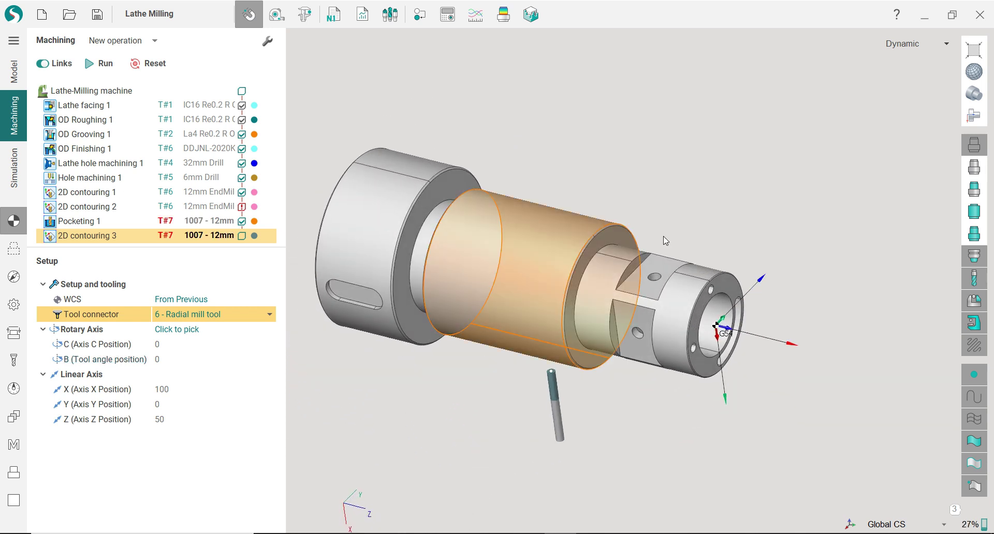
{"action": "left_click", "coordinate": [974, 116]}
{"action": "left_click", "coordinate": [879, 136]}
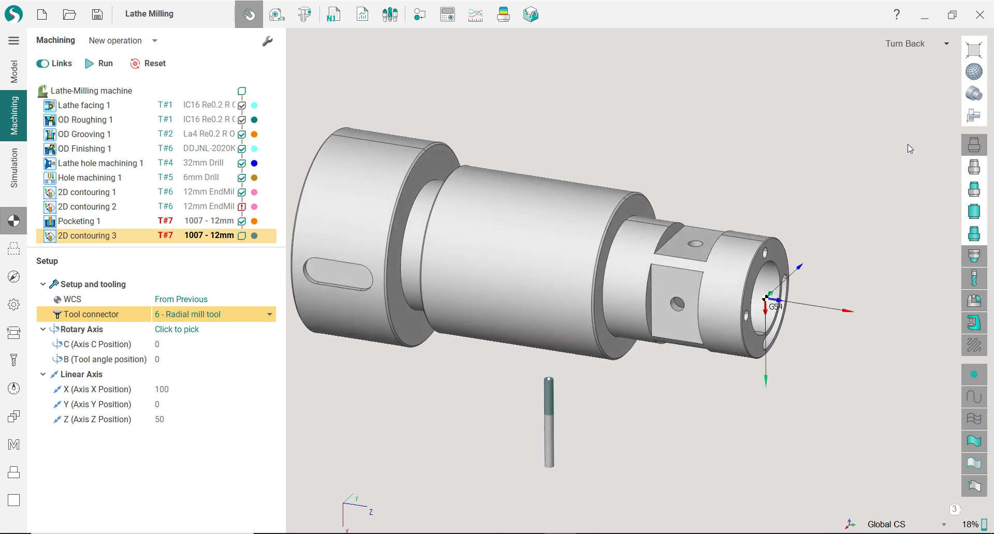
{"action": "scroll", "coordinate": [485, 281], "scroll_direction": "down", "scroll_amount": 4}
{"action": "scroll", "coordinate": [679, 312], "scroll_direction": "up", "scroll_amount": 1}
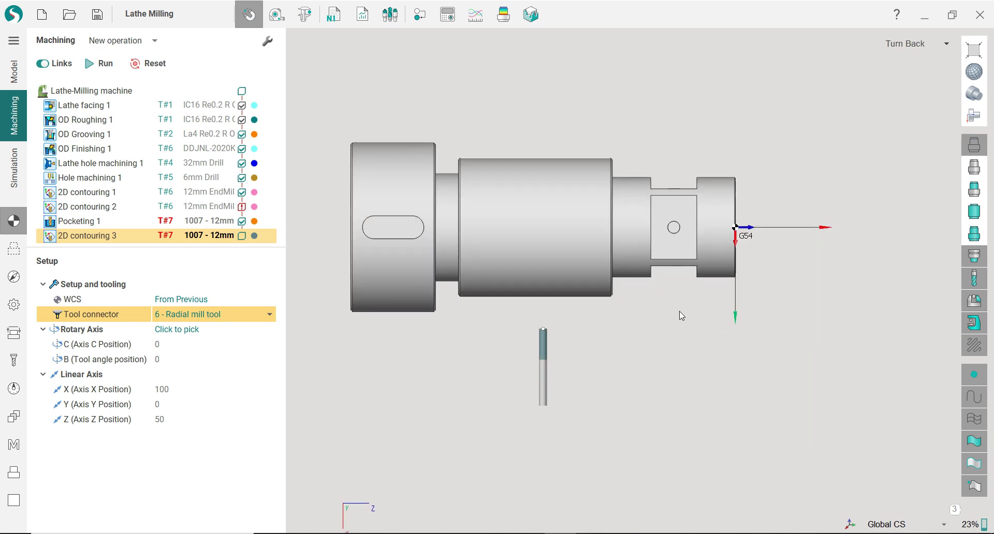
{"action": "right_click_drag", "start_coordinate": [592, 302], "coordinate": [533, 201]}
{"action": "scroll", "coordinate": [609, 331], "scroll_direction": "up", "scroll_amount": 2}
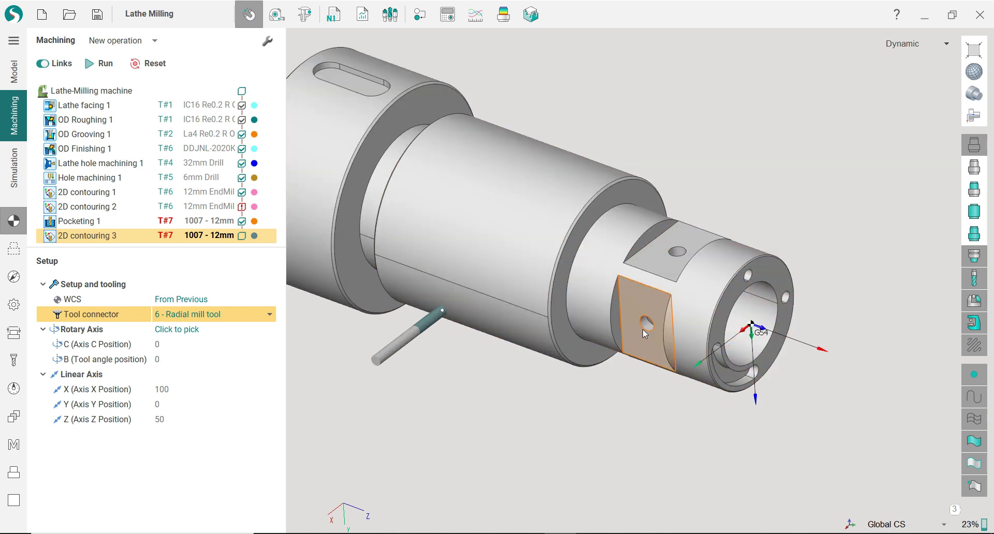
{"action": "scroll", "coordinate": [627, 340], "scroll_direction": "down", "scroll_amount": 2}
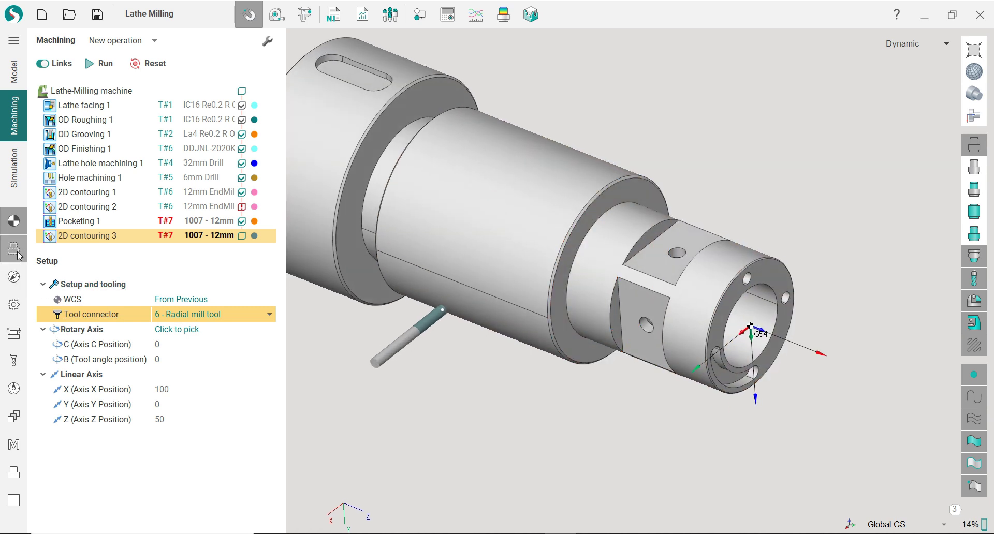
{"action": "left_click", "coordinate": [171, 347]}
{"action": "left_click", "coordinate": [176, 359]}
{"action": "left_click", "coordinate": [176, 346]}
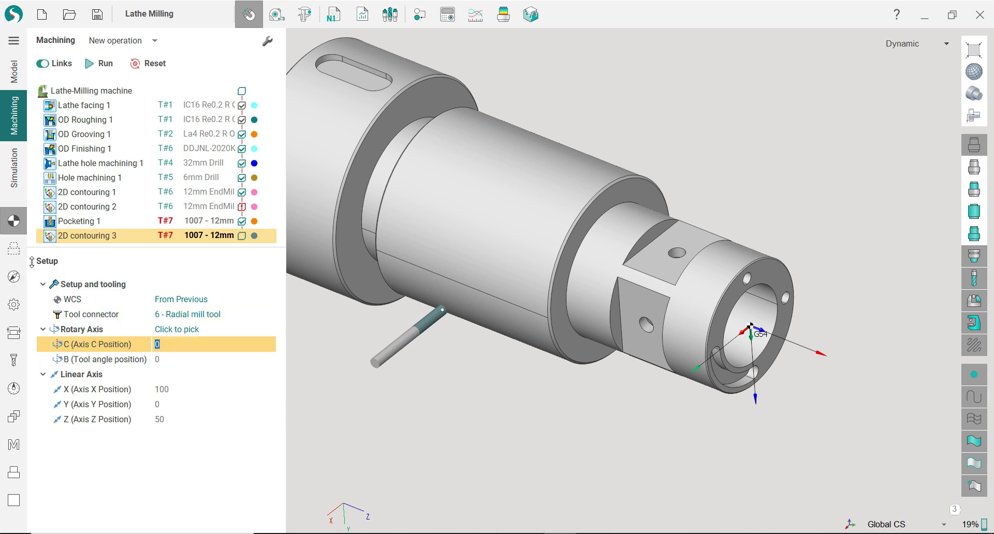
Add the two opposite side edges of the flat as curves to the job assignment of 2D contouring 3.
{"action": "left_click", "coordinate": [13, 248]}
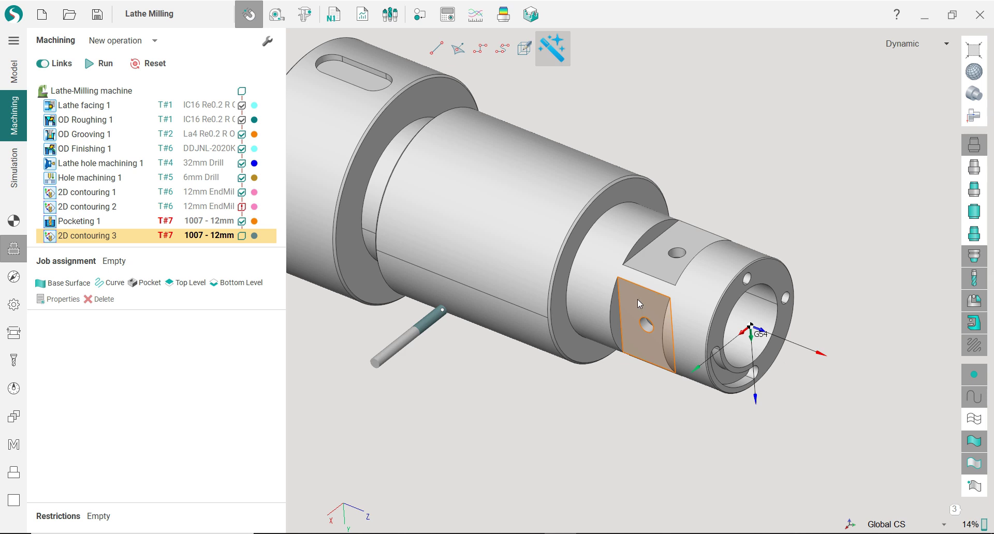
{"action": "left_click", "coordinate": [619, 312]}
{"action": "middle_click_drag", "start_coordinate": [671, 342], "coordinate": [725, 346]}
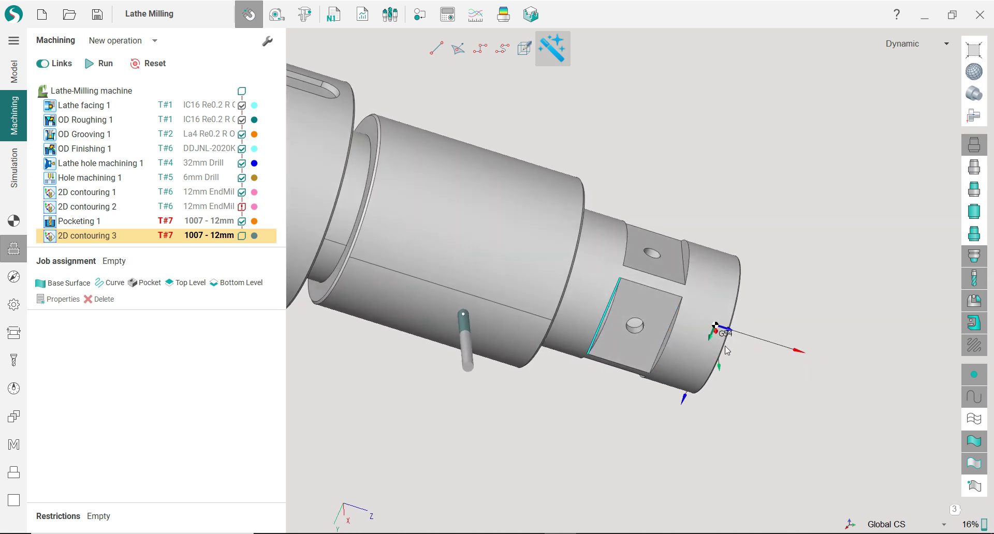
{"action": "left_click", "coordinate": [667, 333]}
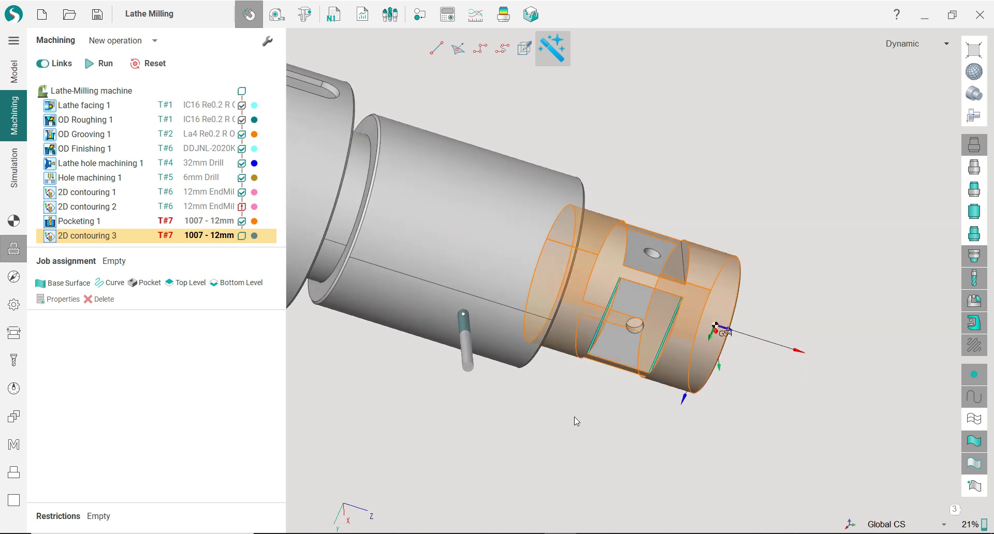
{"action": "left_click", "coordinate": [117, 287]}
Check the two contour curves and the tool's approach side in the Front Inverse and Back Inverse views.
{"action": "middle_click_drag", "start_coordinate": [627, 308], "coordinate": [552, 297]}
{"action": "mouse_move", "coordinate": [975, 118]}
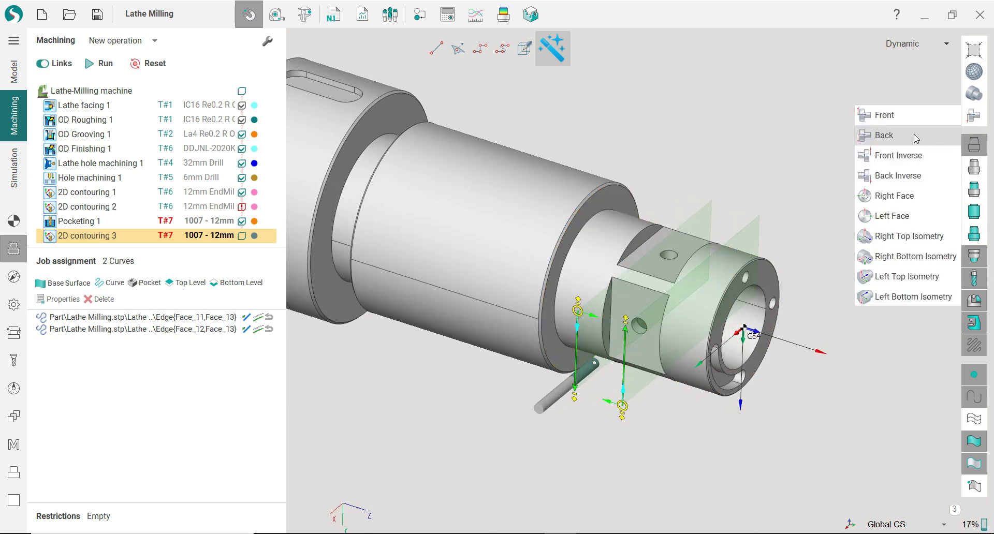
{"action": "left_click", "coordinate": [912, 156]}
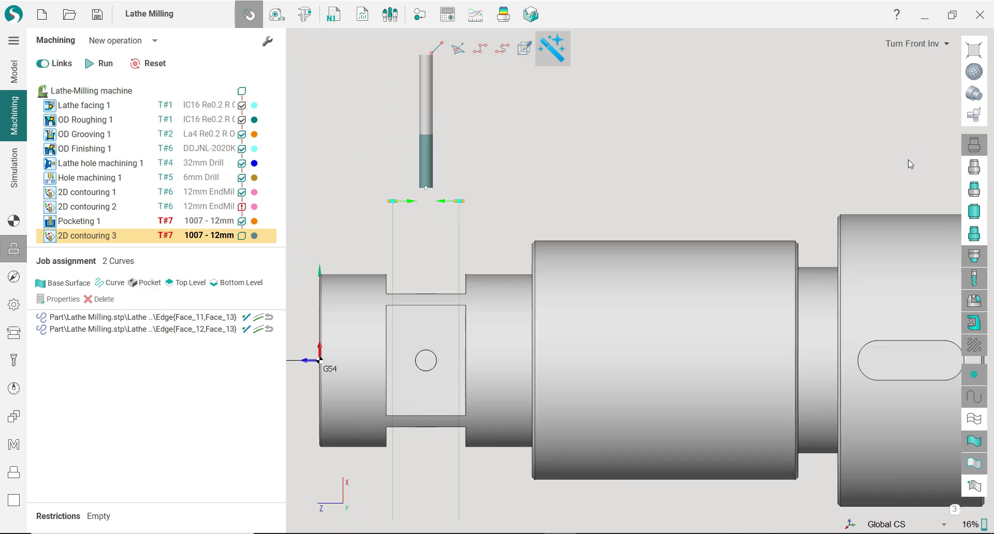
{"action": "left_click", "coordinate": [979, 142]}
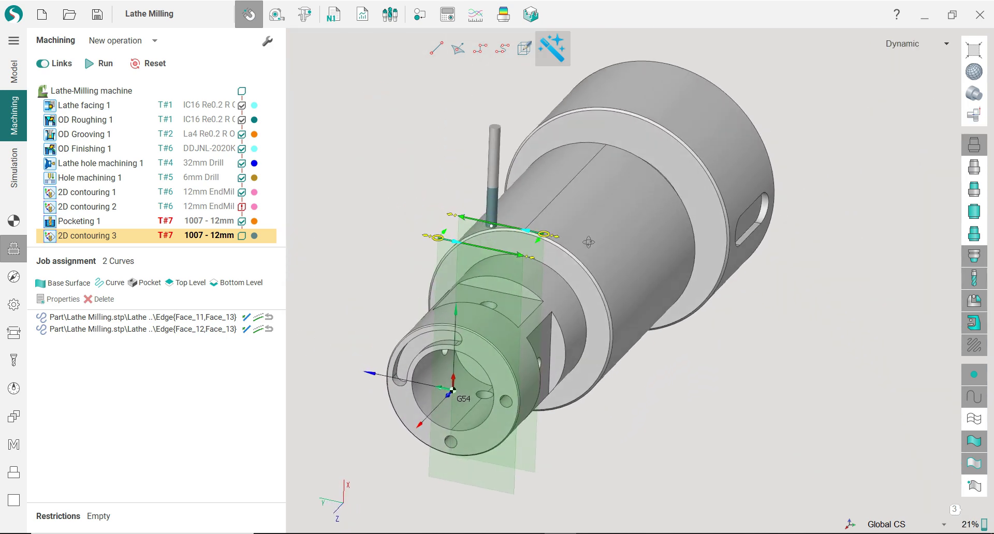
{"action": "left_click", "coordinate": [979, 143]}
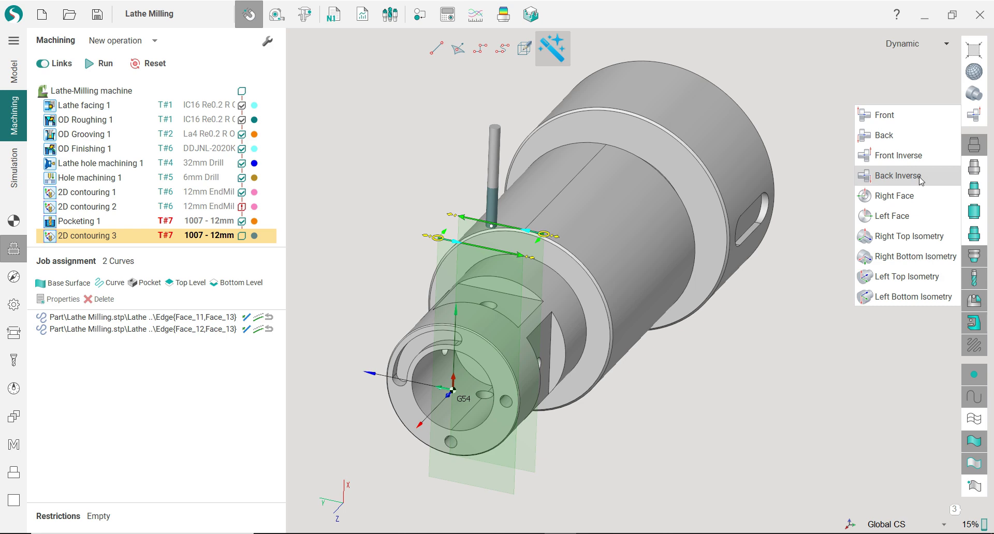
{"action": "left_click", "coordinate": [898, 176]}
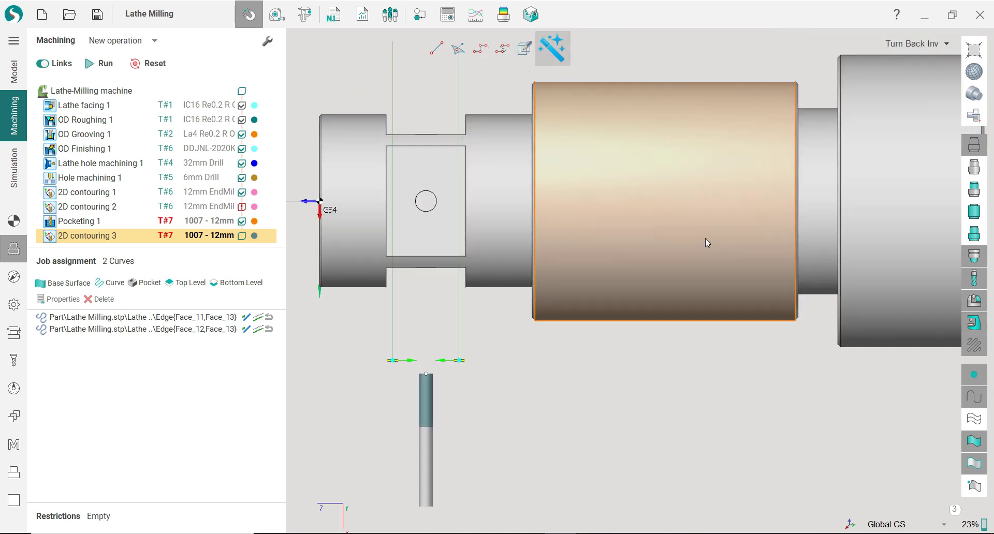
{"action": "right_click_drag", "start_coordinate": [496, 341], "coordinate": [498, 149]}
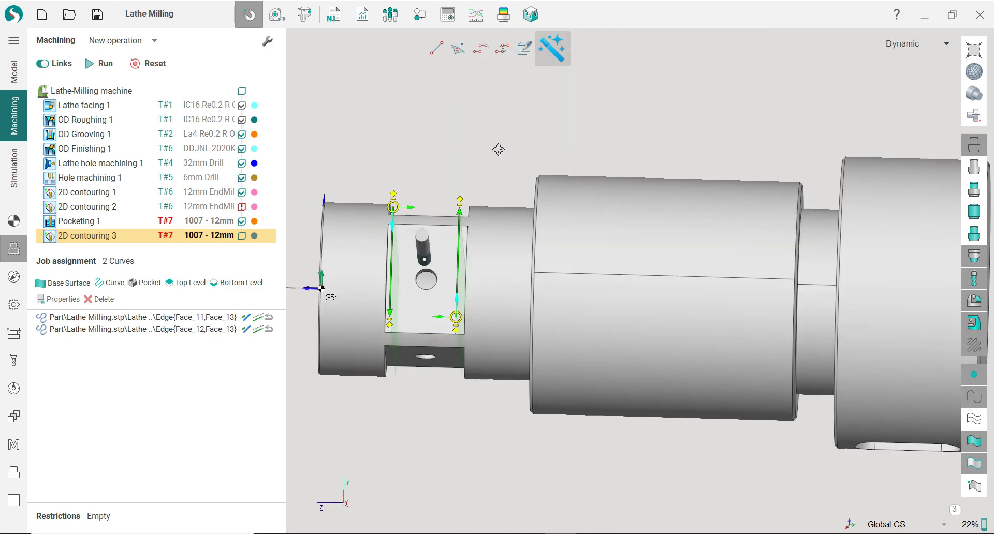
Set the tool of 2D contouring 3 to tool number 8 with a diameter of 20 mm.
{"action": "left_click", "coordinate": [14, 356]}
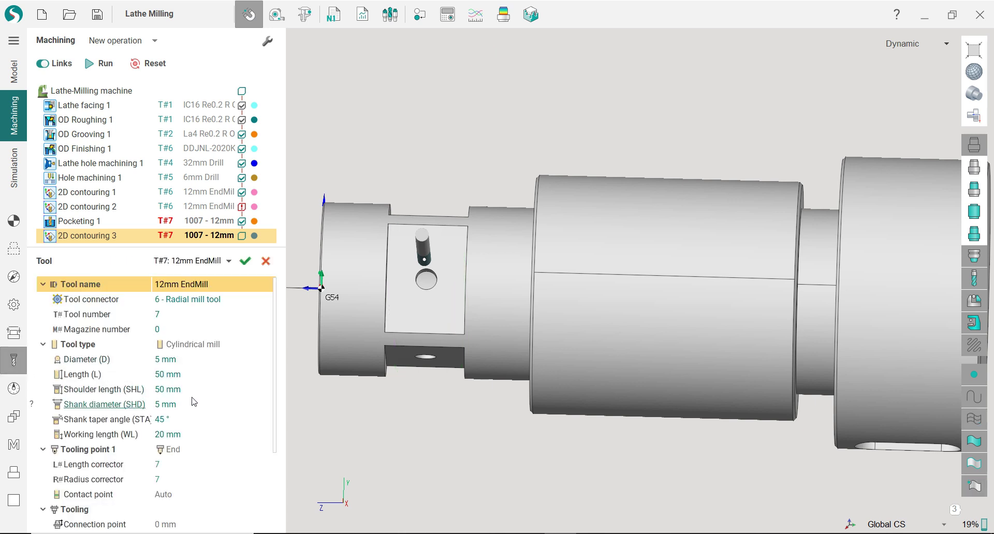
{"action": "left_click", "coordinate": [183, 313]}
{"action": "type", "text": "8"}
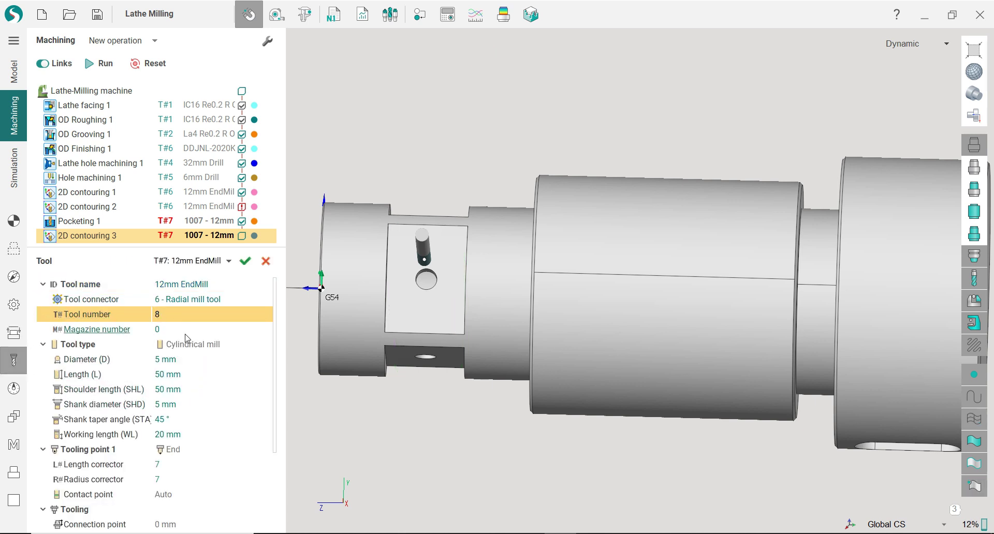
{"action": "left_click", "coordinate": [195, 364]}
{"action": "type", "text": "2"}
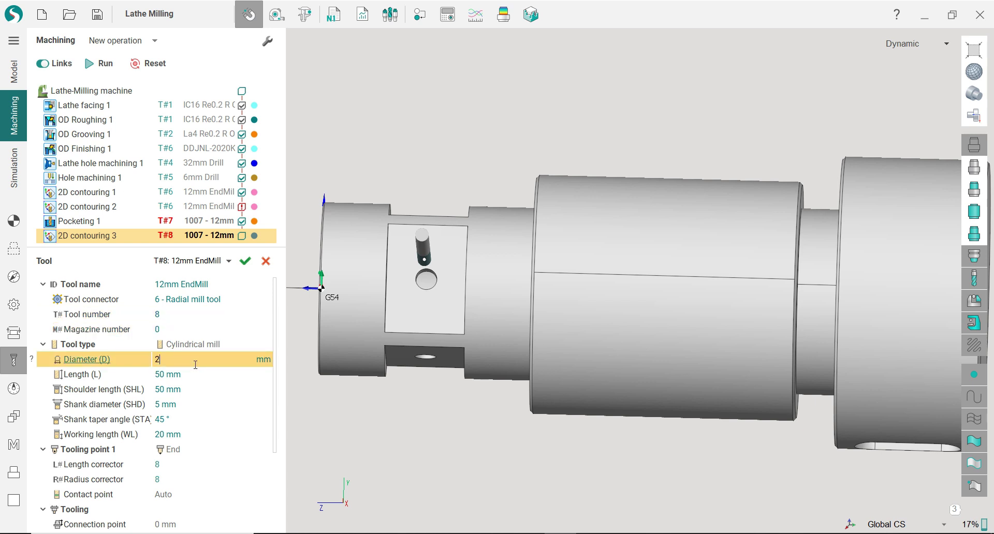
{"action": "type", "text": "0"}
{"action": "key", "text": "Tab"}
Set the mill's working length to 40 mm, its length and shoulder length to 100 mm, and its shank diameter to 20 mm.
{"action": "left_click", "coordinate": [202, 436]}
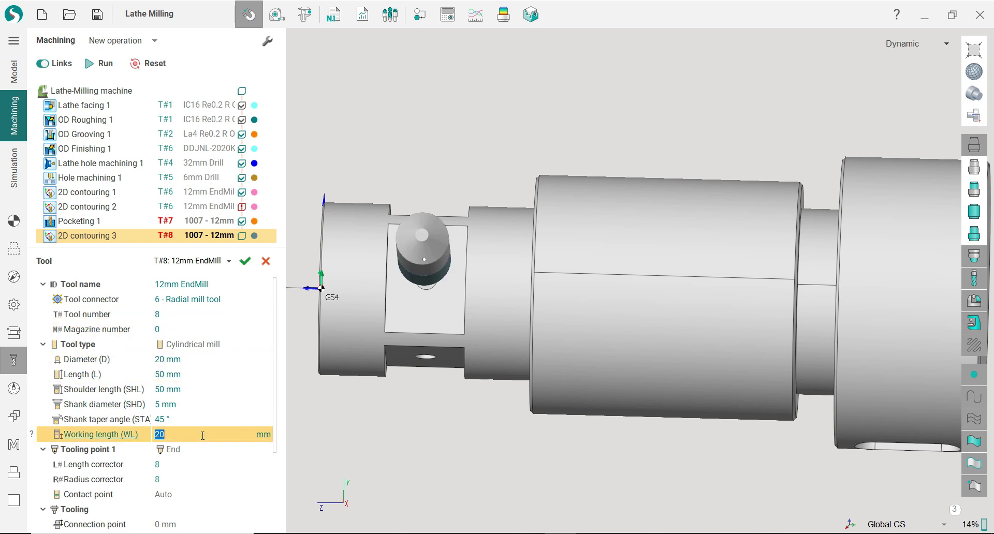
{"action": "type", "text": "40"}
{"action": "left_click", "coordinate": [197, 376]}
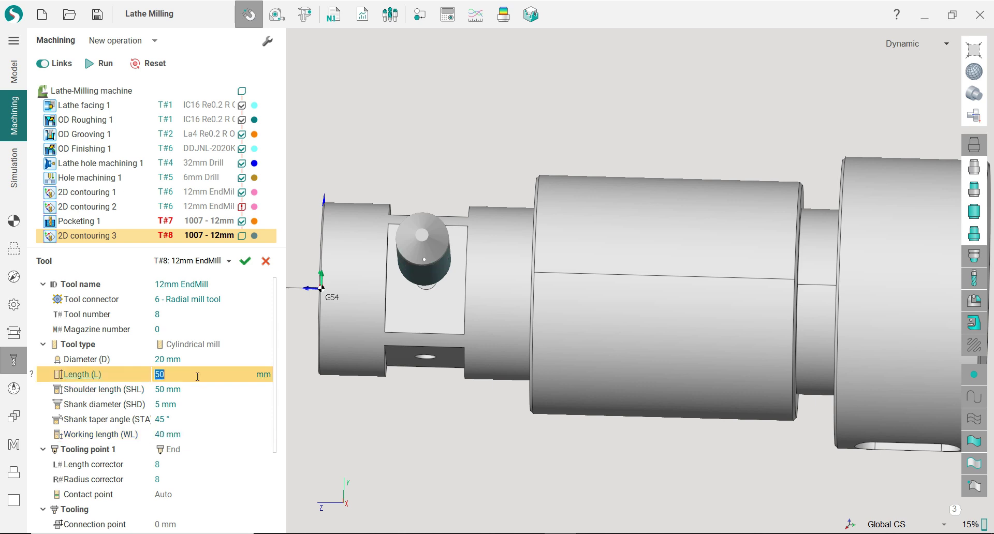
{"action": "type", "text": "100"}
{"action": "left_click", "coordinate": [197, 391]}
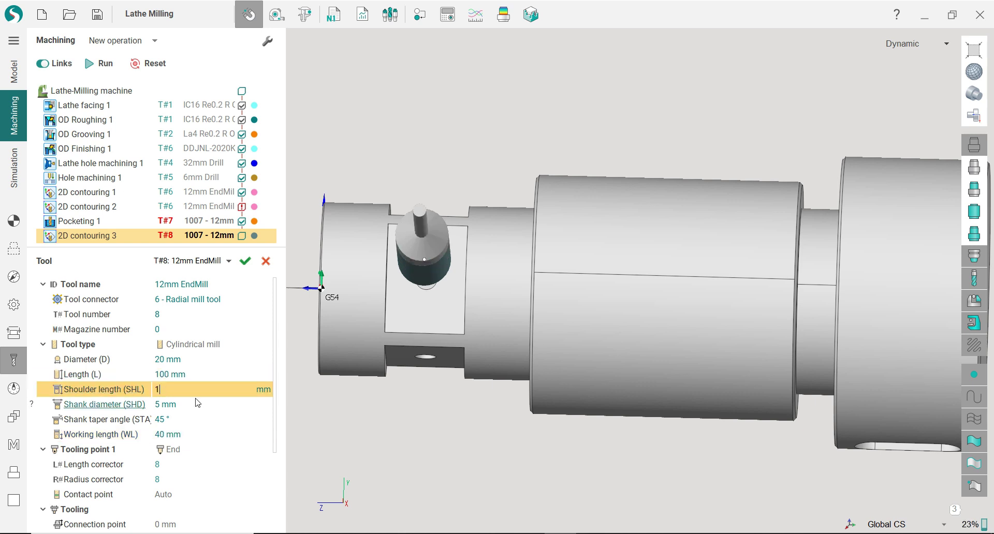
{"action": "left_click", "coordinate": [194, 405]}
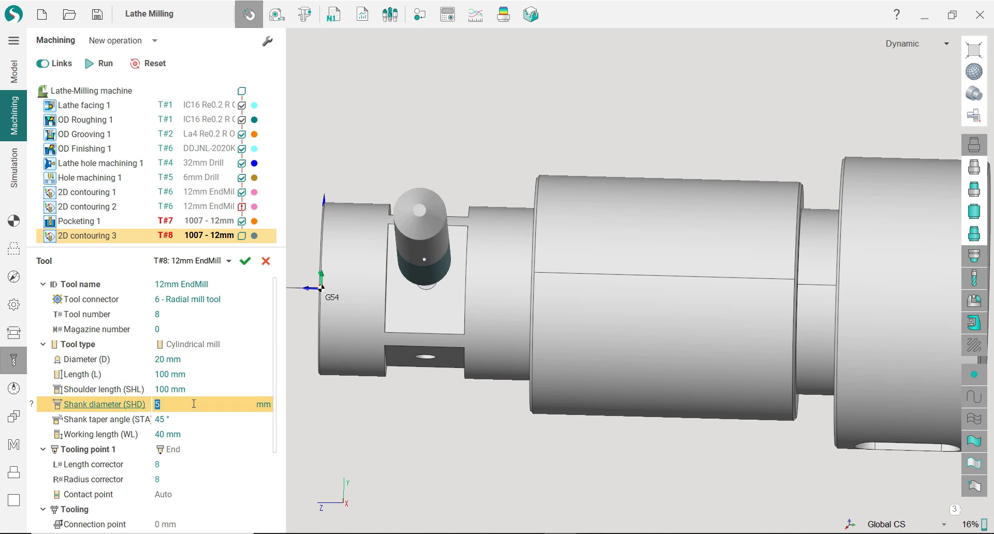
{"action": "type", "text": "20"}
{"action": "left_click", "coordinate": [193, 392]}
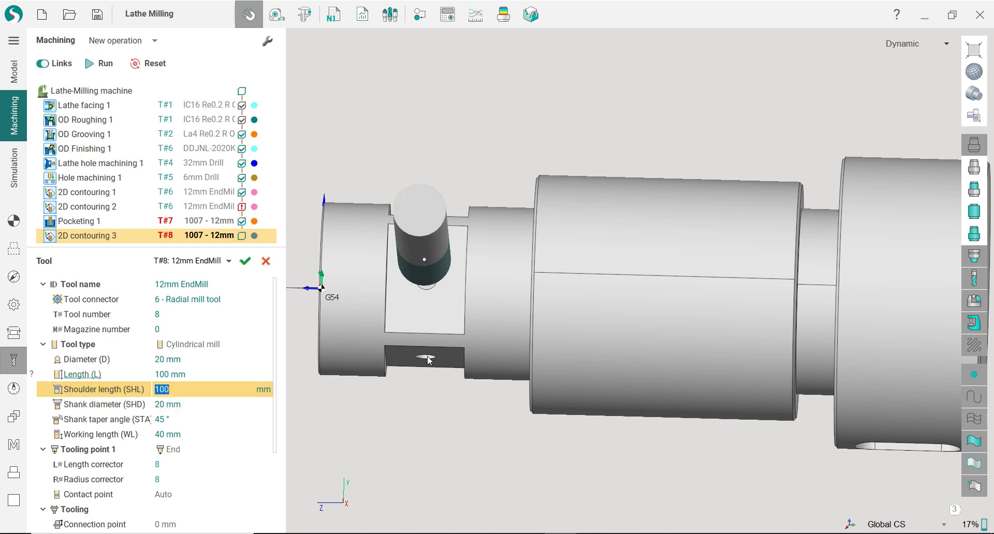
Apply the tool changes of 2D contouring 3 and set the tool number to 8.
{"action": "middle_click_drag", "start_coordinate": [451, 305], "coordinate": [411, 228]}
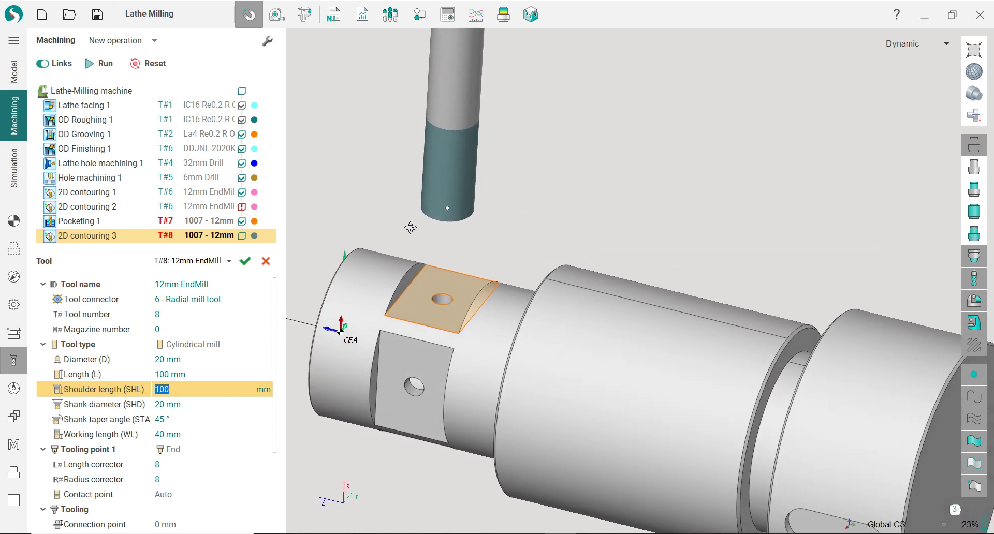
{"action": "scroll", "coordinate": [575, 247], "scroll_direction": "down", "scroll_amount": 3}
{"action": "scroll", "coordinate": [412, 251], "scroll_direction": "up", "scroll_amount": 2}
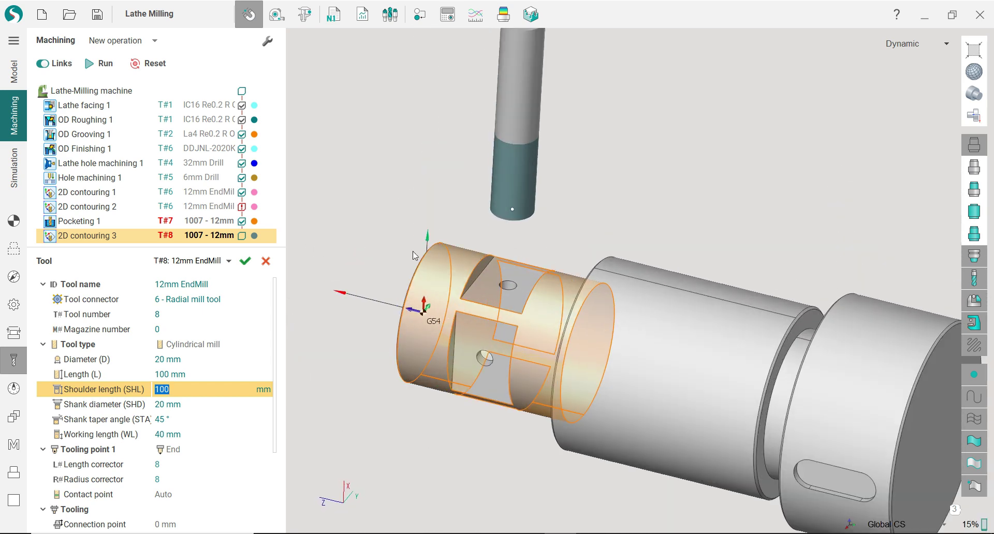
{"action": "left_click", "coordinate": [245, 261]}
{"action": "left_click", "coordinate": [480, 298]}
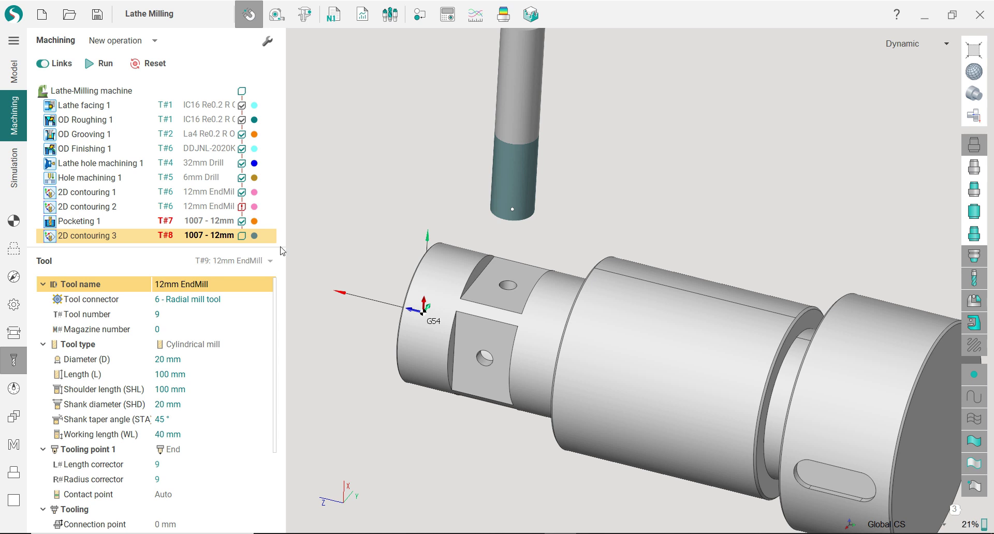
{"action": "left_click", "coordinate": [178, 314]}
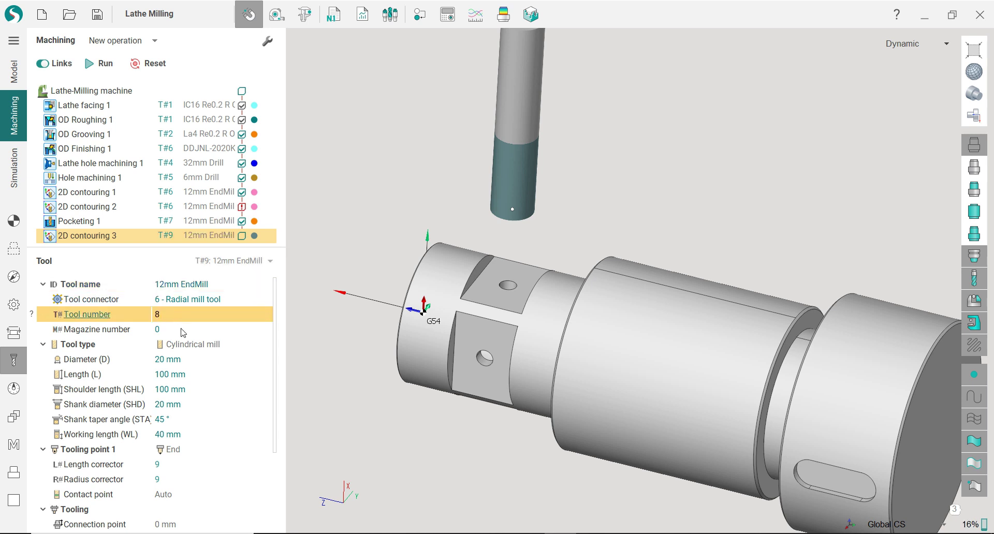
{"action": "key", "text": "Return"}
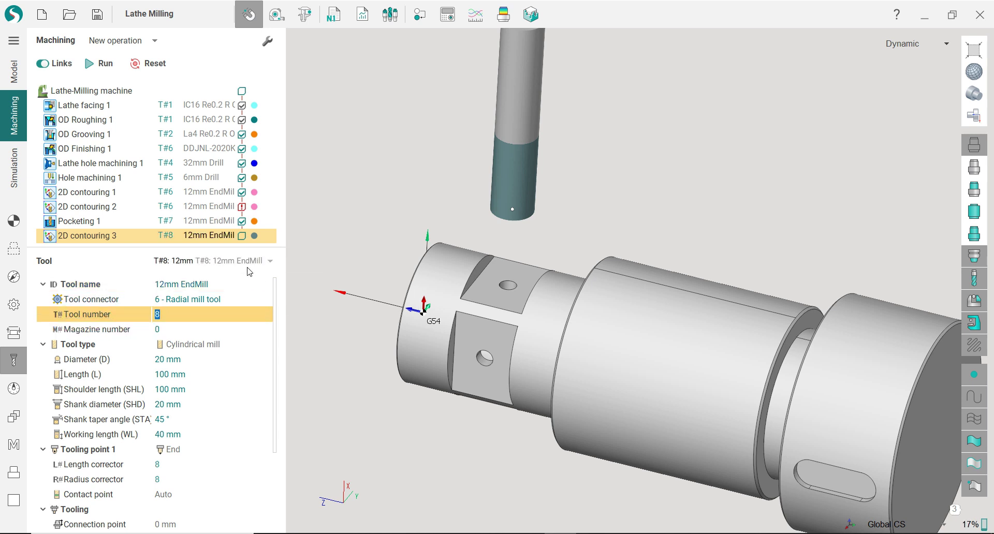
Change the colour of 2D contouring 3 to medium blue from the basic colours.
{"action": "left_click", "coordinate": [254, 236]}
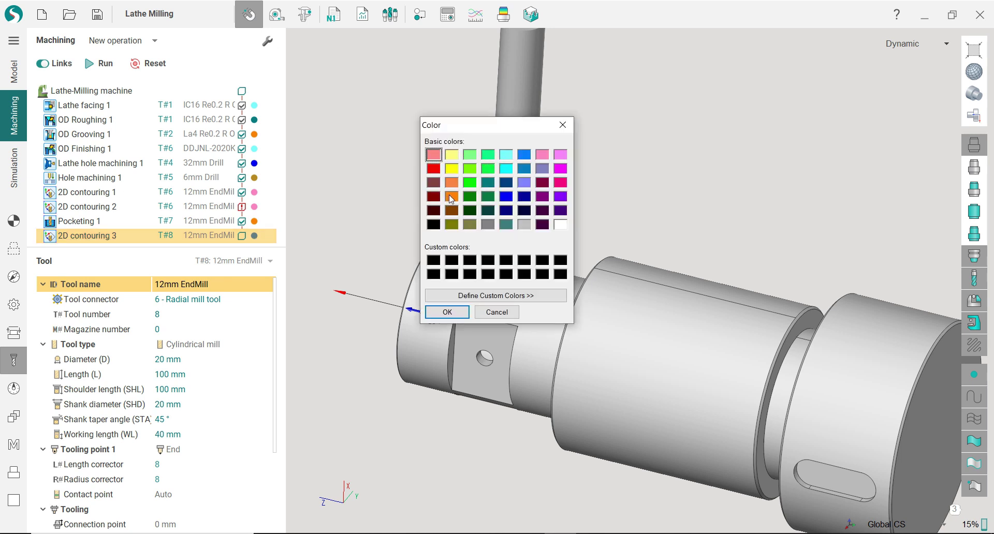
{"action": "left_click", "coordinate": [524, 155]}
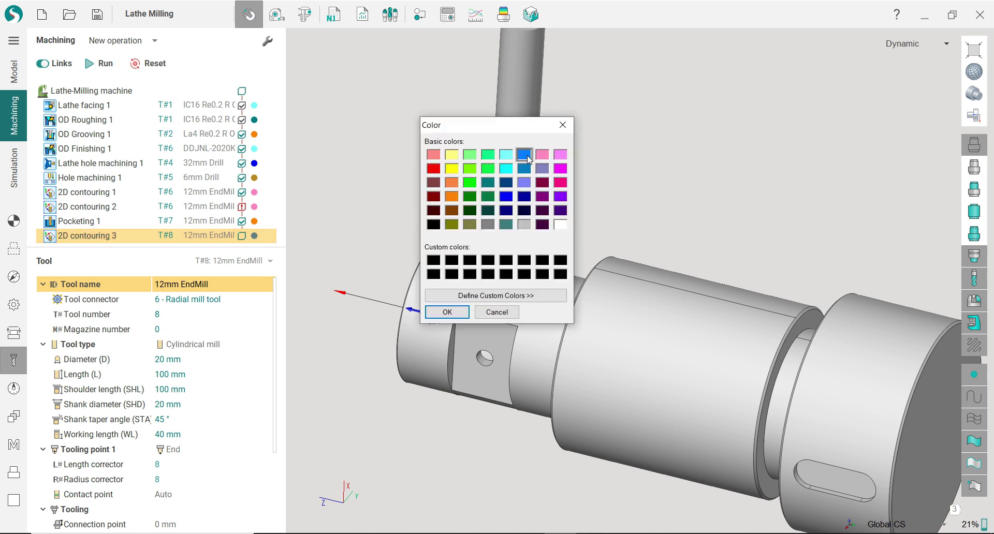
{"action": "left_click", "coordinate": [447, 312]}
Add the drilled flat face as bottom level and the neighbouring cylindrical end surface as top level to the job assignment of 2D contouring 3.
{"action": "scroll", "coordinate": [360, 218], "scroll_direction": "down", "scroll_amount": 2}
{"action": "scroll", "coordinate": [360, 213], "scroll_direction": "up", "scroll_amount": 3}
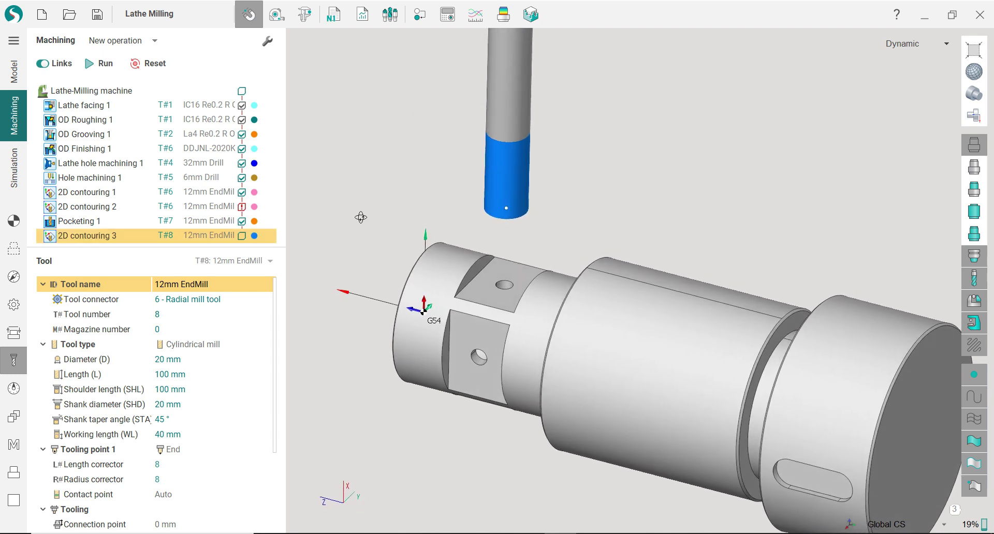
{"action": "right_click", "coordinate": [361, 216]}
{"action": "left_click", "coordinate": [348, 195]}
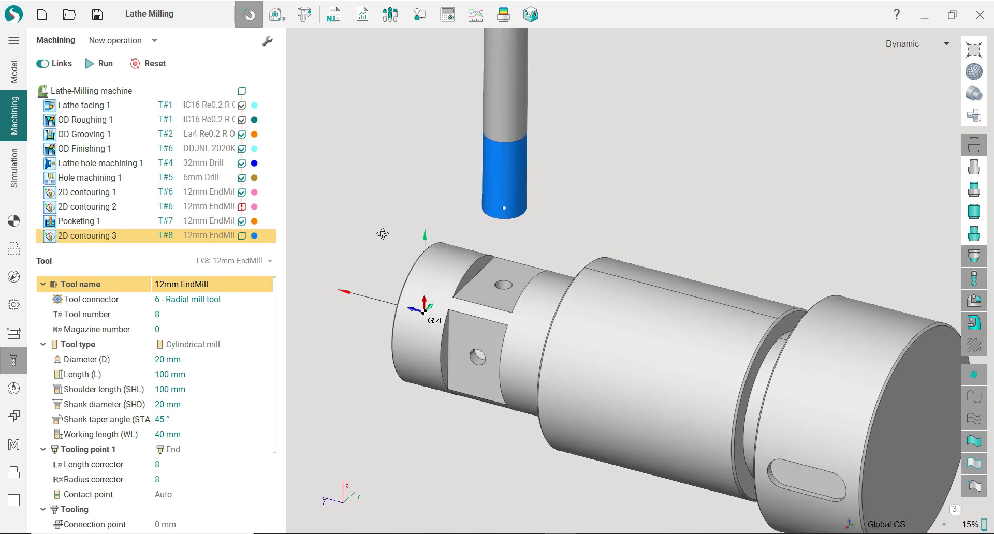
{"action": "right_click_drag", "start_coordinate": [382, 233], "coordinate": [525, 234]}
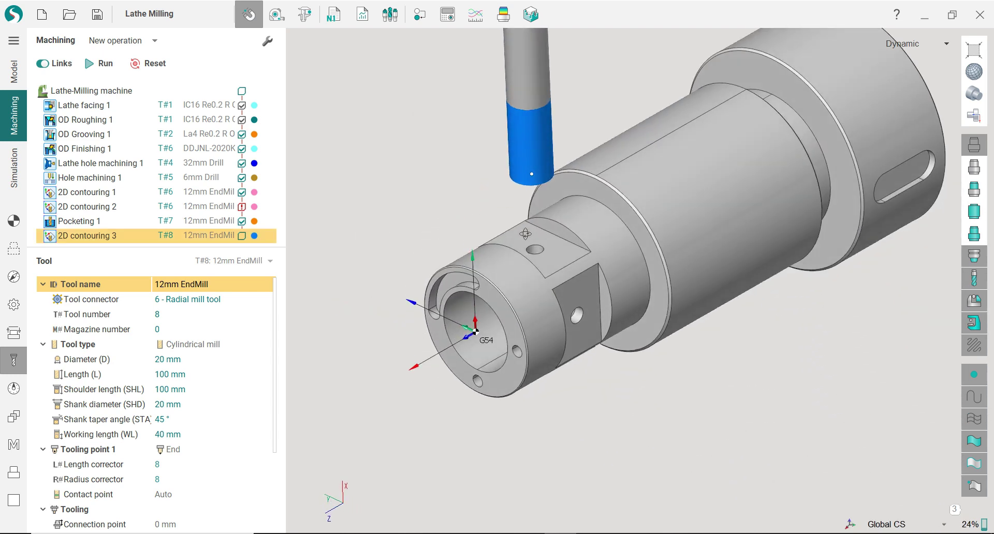
{"action": "left_click", "coordinate": [14, 249]}
{"action": "scroll", "coordinate": [412, 264], "scroll_direction": "up", "scroll_amount": 2}
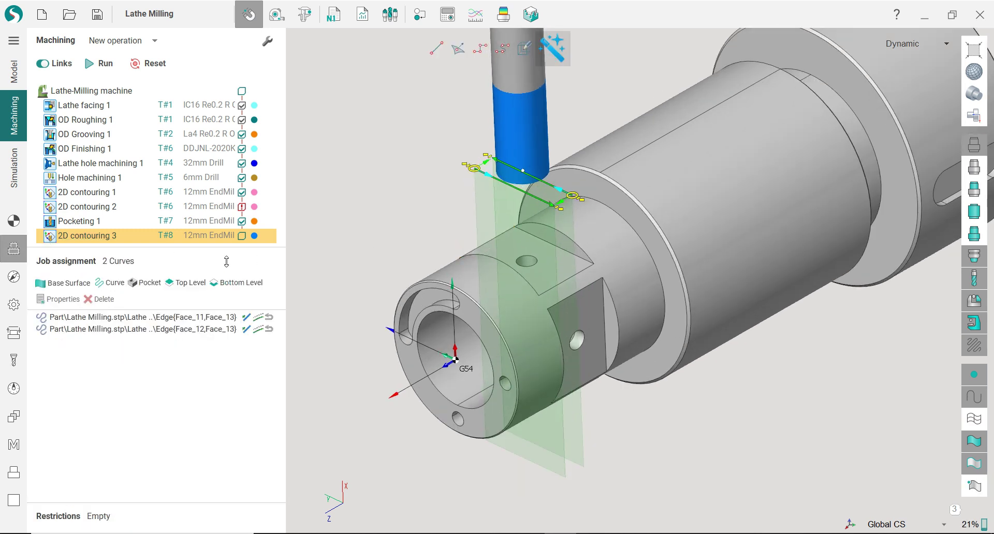
{"action": "left_click", "coordinate": [563, 274]}
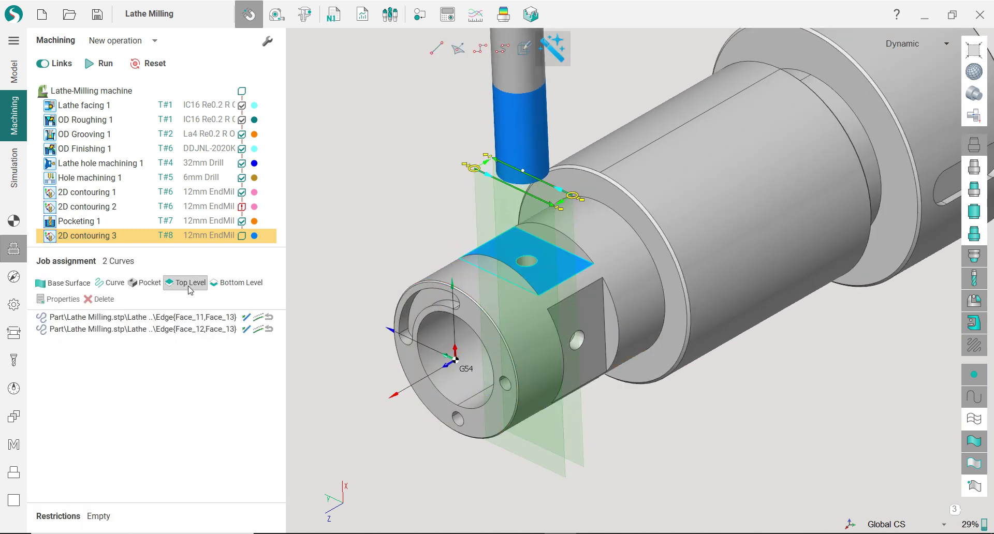
{"action": "left_click", "coordinate": [228, 284]}
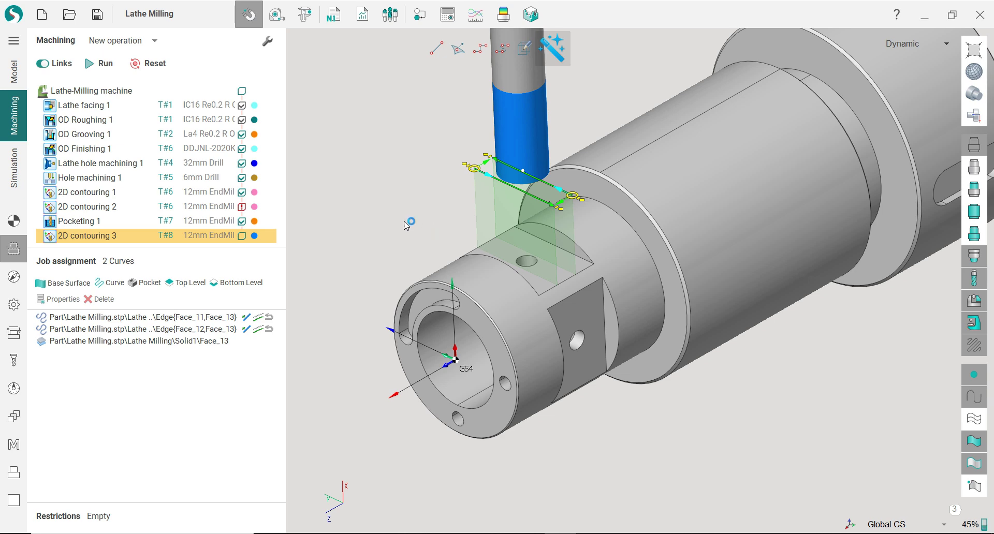
{"action": "middle_click_drag", "start_coordinate": [400, 220], "coordinate": [387, 203]}
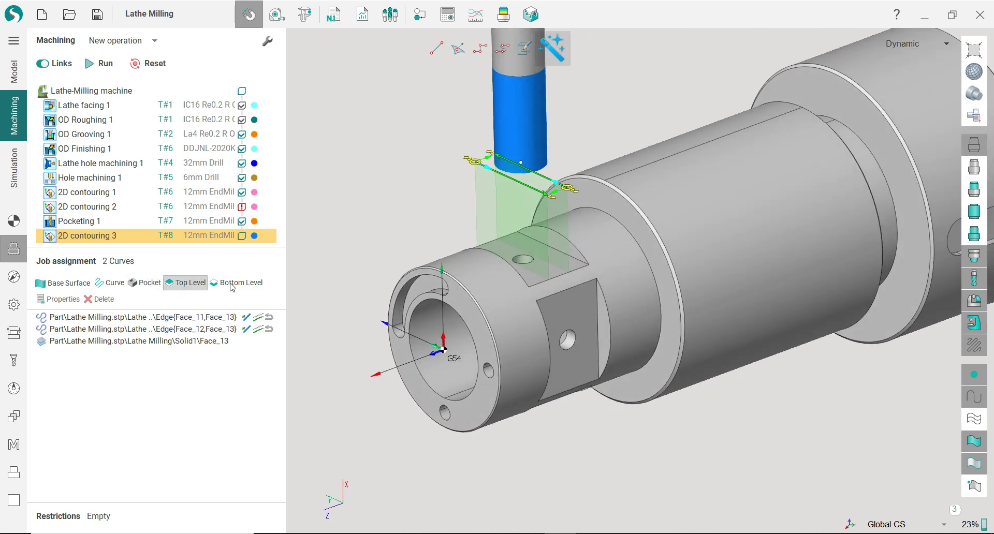
{"action": "left_click", "coordinate": [471, 265]}
{"action": "left_click", "coordinate": [190, 283]}
Lengthen the straight lead-in and lead-out lines of the two contour curves along the flat's edges.
{"action": "mouse_move", "coordinate": [385, 212]}
{"action": "right_mouse_down"}
{"action": "mouse_move", "coordinate": [402, 197]}
{"action": "mouse_move", "coordinate": [402, 210]}
{"action": "right_mouse_up"}
{"action": "scroll", "coordinate": [408, 215], "scroll_direction": "up", "scroll_amount": 3}
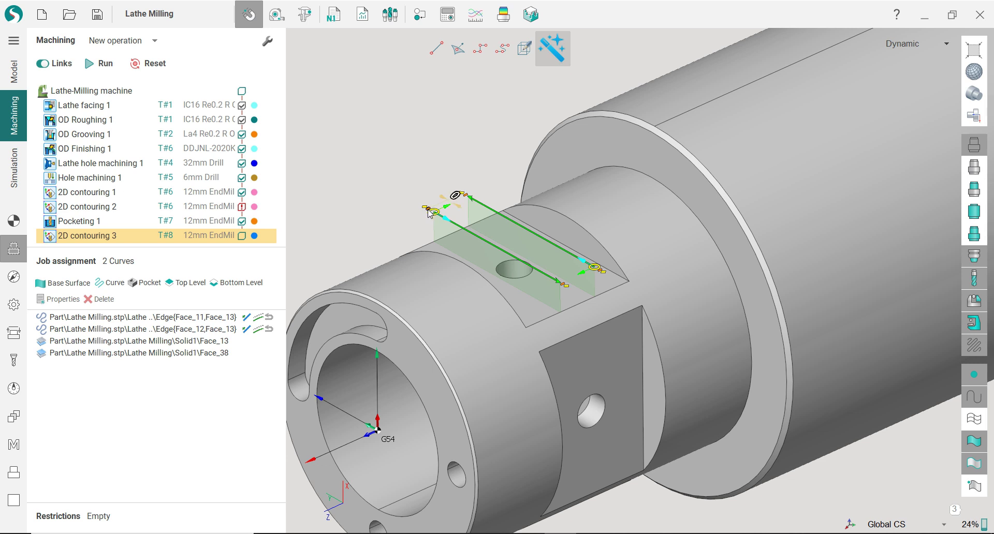
{"action": "left_click_drag", "start_coordinate": [429, 213], "coordinate": [395, 194]}
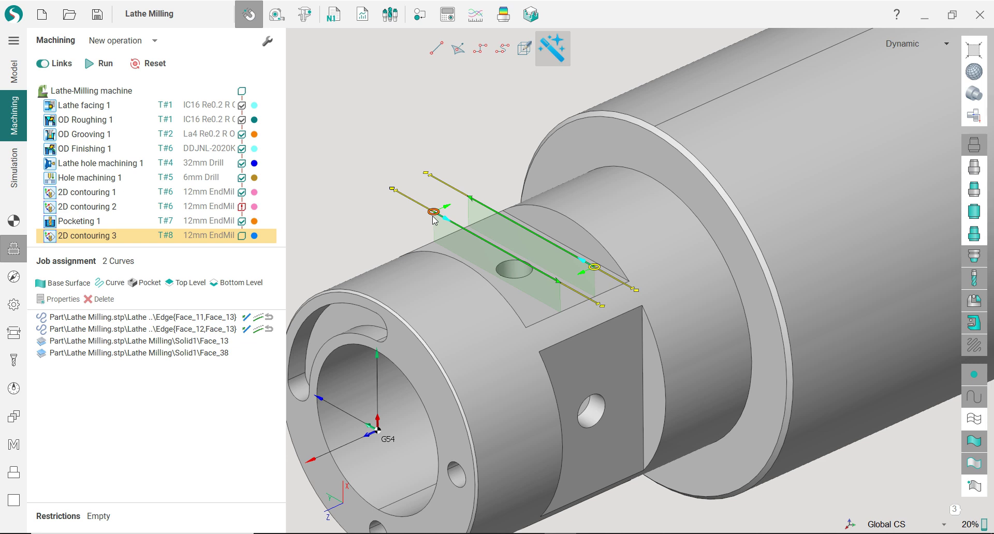
Extend the start and end points of both contour curves outward along the flat's side edges.
{"action": "left_click_drag", "start_coordinate": [433, 216], "coordinate": [411, 201]}
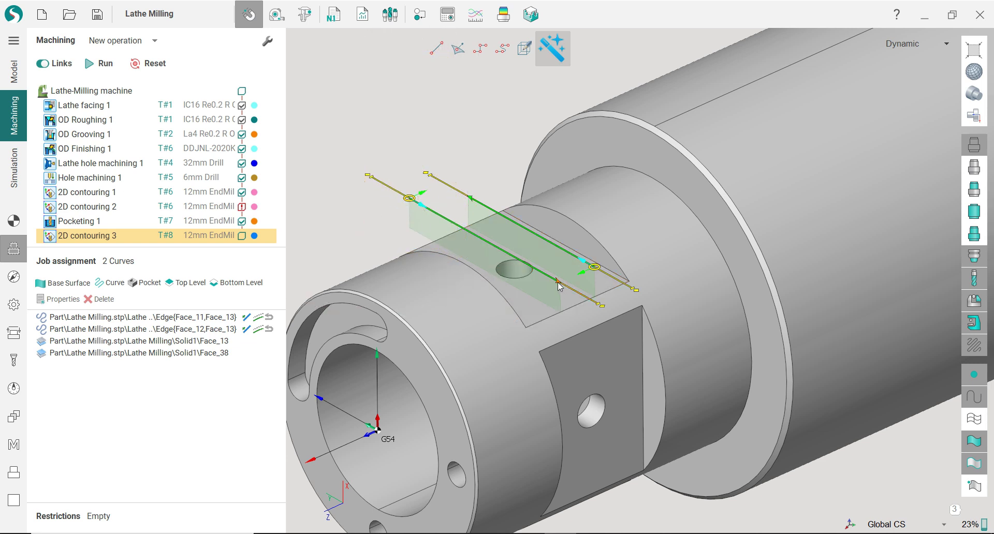
{"action": "left_click_drag", "start_coordinate": [561, 285], "coordinate": [605, 278]}
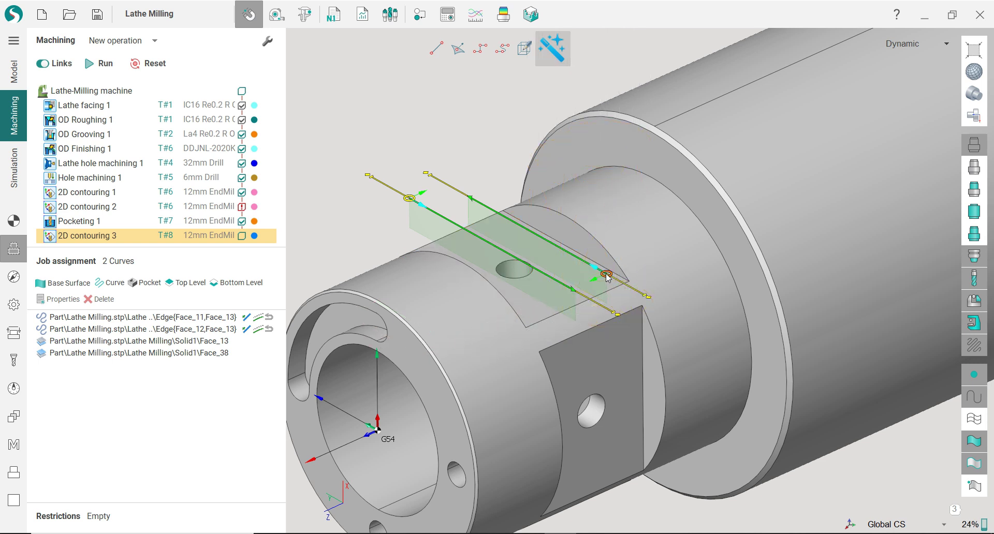
{"action": "left_click_drag", "start_coordinate": [471, 201], "coordinate": [443, 184]}
{"action": "scroll", "coordinate": [495, 159], "scroll_direction": "down", "scroll_amount": 2}
{"action": "mouse_move", "coordinate": [496, 153]}
{"action": "middle_mouse_down"}
{"action": "mouse_move", "coordinate": [504, 255]}
{"action": "mouse_move", "coordinate": [496, 162]}
{"action": "middle_mouse_up"}
{"action": "right_click_drag", "start_coordinate": [496, 161], "coordinate": [476, 148]}
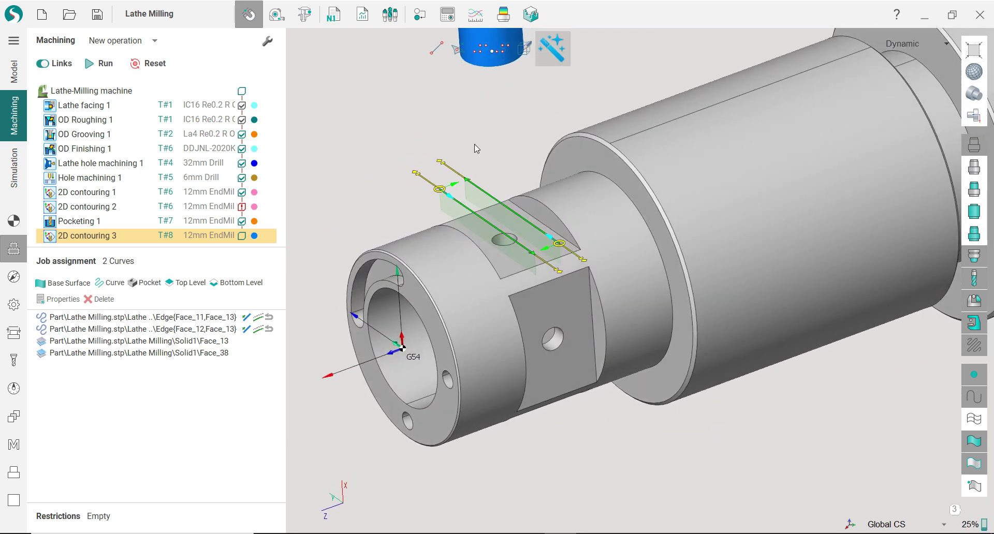
Set the depth of cut of 2D contouring 3 to 25% of the tool diameter.
{"action": "left_click", "coordinate": [14, 277]}
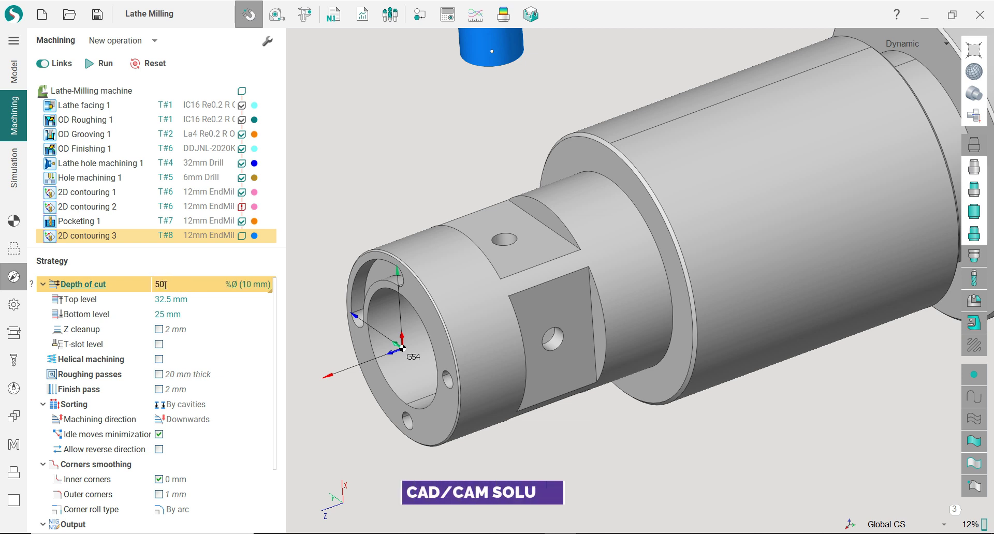
{"action": "type", "text": "25"}
{"action": "key", "text": "Return"}
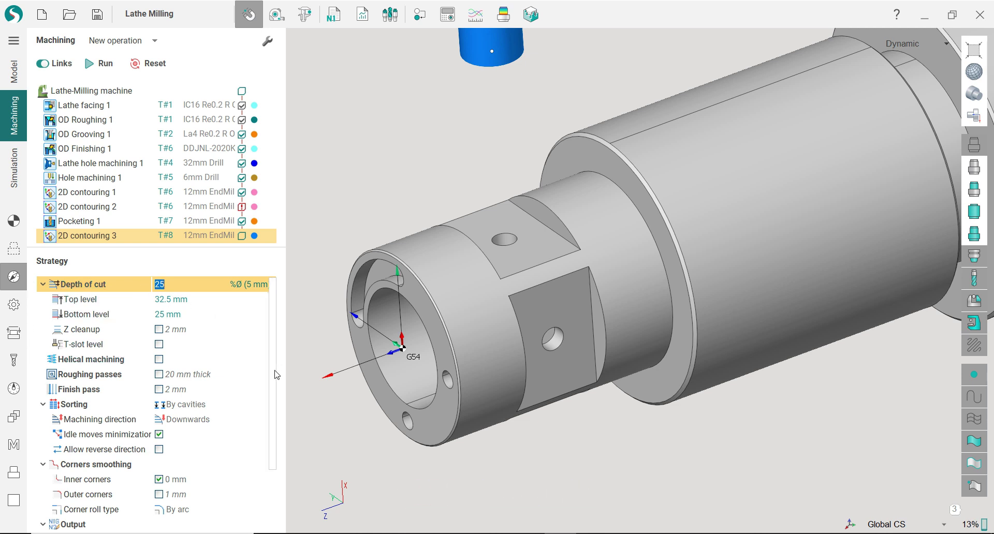
{"action": "left_click_drag", "start_coordinate": [274, 371], "coordinate": [279, 441]}
{"action": "scroll", "coordinate": [280, 448], "scroll_direction": "up", "scroll_amount": 4}
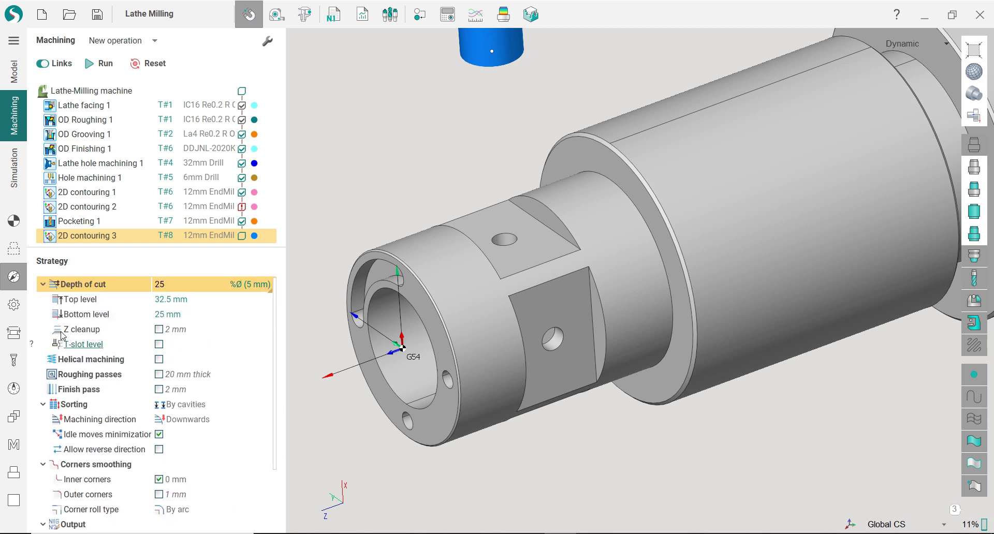
Set the safe level of 2D contouring 3 to 50 mm from the part and calculate the toolpath.
{"action": "left_click", "coordinate": [14, 305]}
{"action": "left_click", "coordinate": [16, 333]}
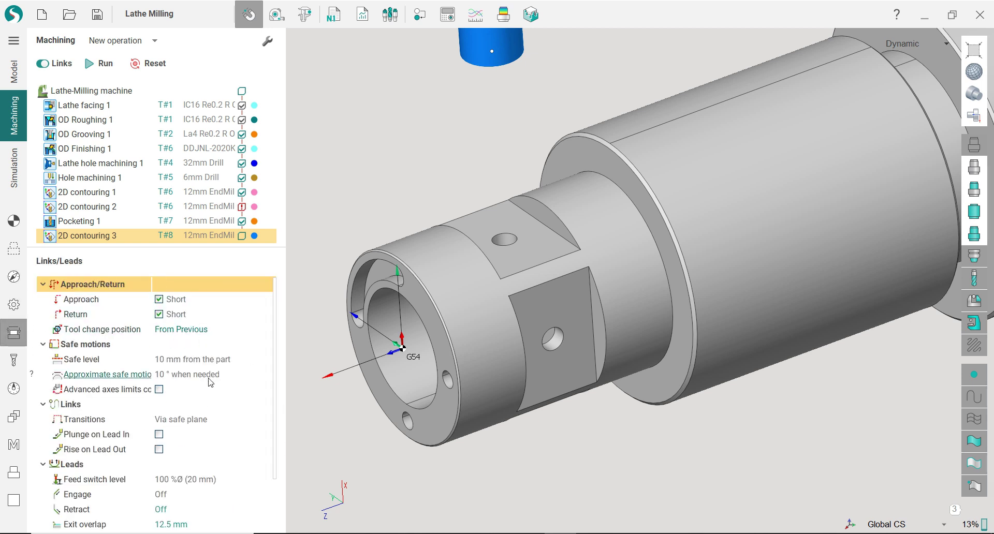
{"action": "left_click", "coordinate": [218, 358]}
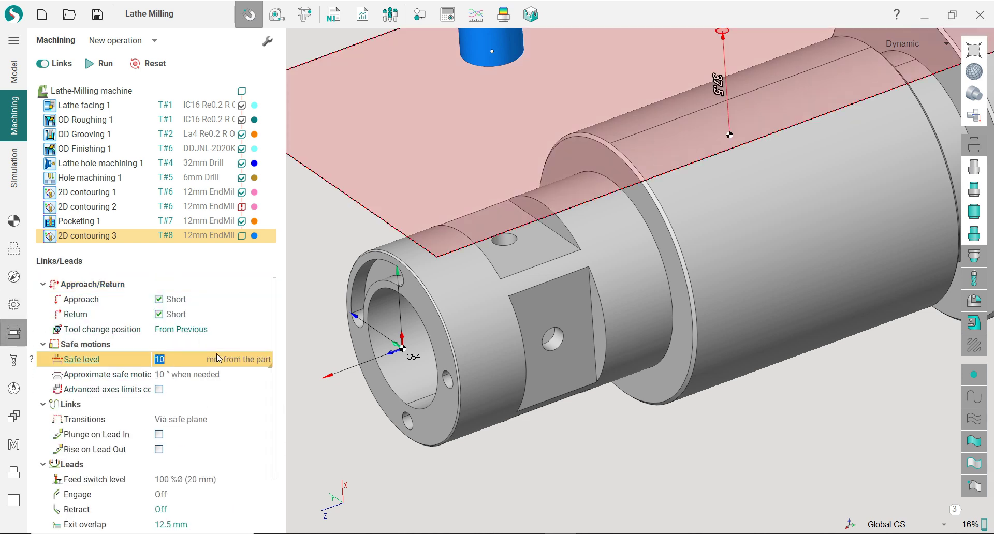
{"action": "type", "text": "0"}
{"action": "key", "text": "Return"}
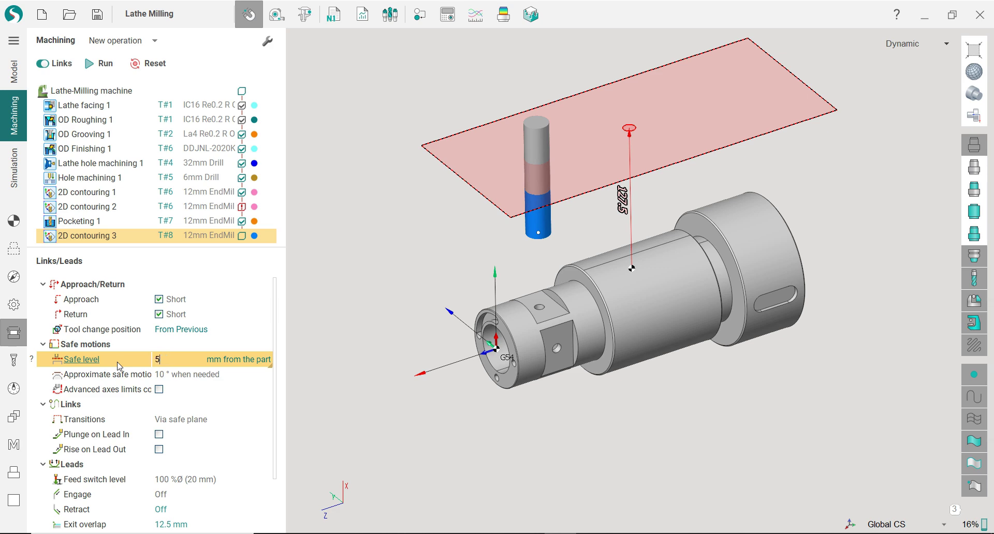
{"action": "type", "text": "0"}
{"action": "key", "text": "Return"}
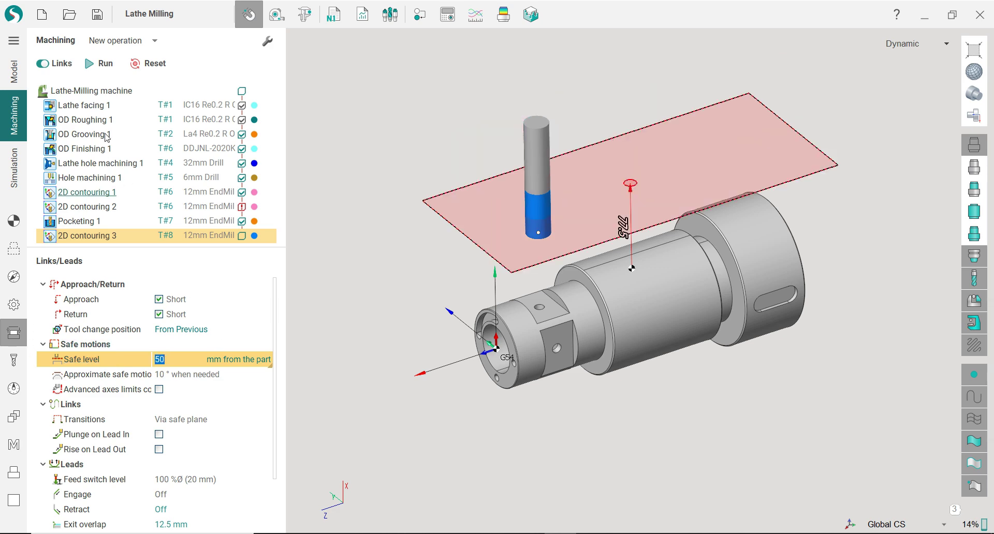
{"action": "left_click", "coordinate": [102, 63]}
{"action": "scroll", "coordinate": [544, 314], "scroll_direction": "up", "scroll_amount": 4}
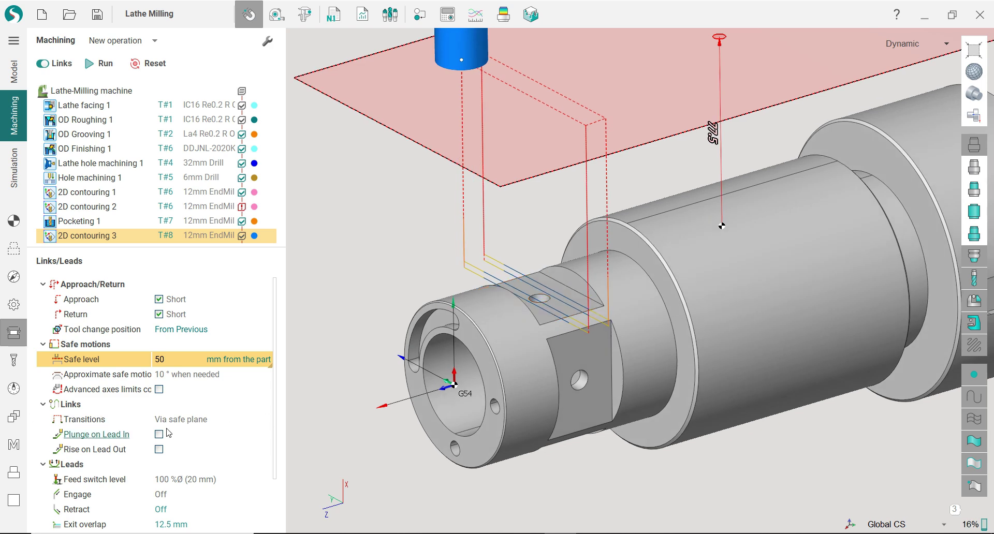
Set the link transitions of 2D contouring 3 to Around workpiece and recalculate the toolpath.
{"action": "left_click", "coordinate": [186, 419]}
{"action": "left_click", "coordinate": [186, 442]}
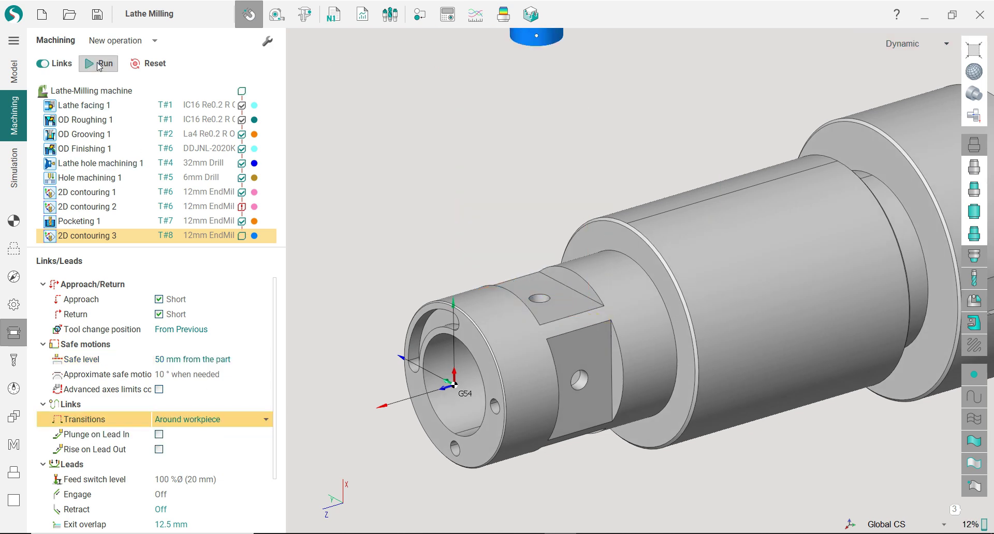
{"action": "left_click", "coordinate": [99, 65]}
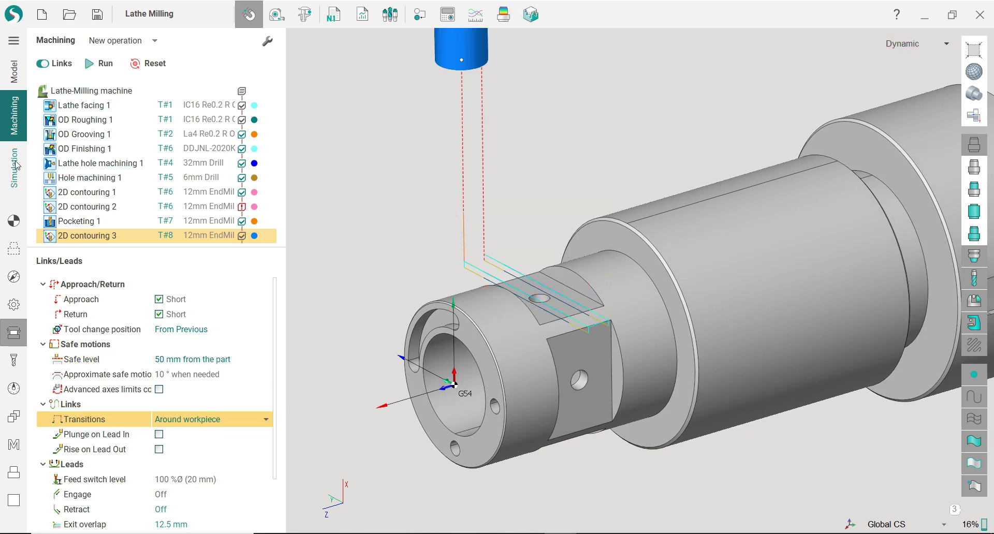
Simulate the machining of 2D contouring 3 on the shaft's flat, adjusting the movement speed of the playback.
{"action": "left_click", "coordinate": [14, 167]}
{"action": "scroll", "coordinate": [383, 197], "scroll_direction": "down", "scroll_amount": 1}
{"action": "middle_click_drag", "start_coordinate": [397, 224], "coordinate": [586, 229]}
{"action": "right_click_drag", "start_coordinate": [586, 230], "coordinate": [583, 237]}
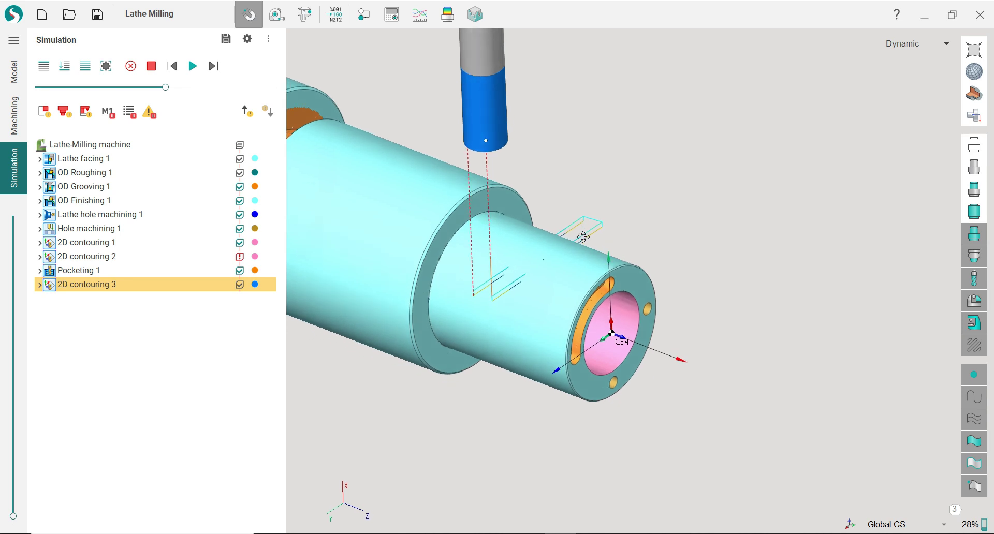
{"action": "left_click", "coordinate": [191, 67]}
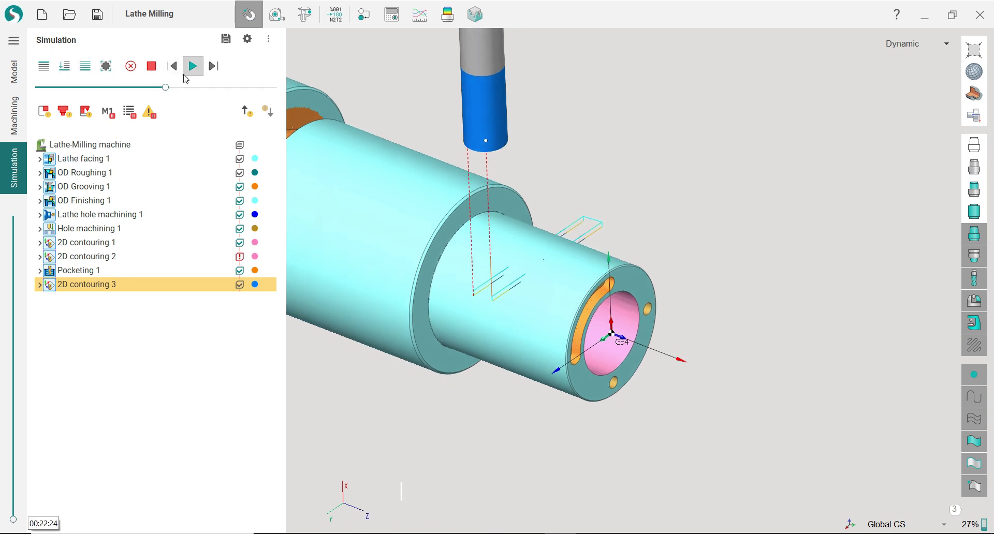
{"action": "left_click_drag", "start_coordinate": [166, 88], "coordinate": [154, 88]}
{"action": "left_click", "coordinate": [192, 65]}
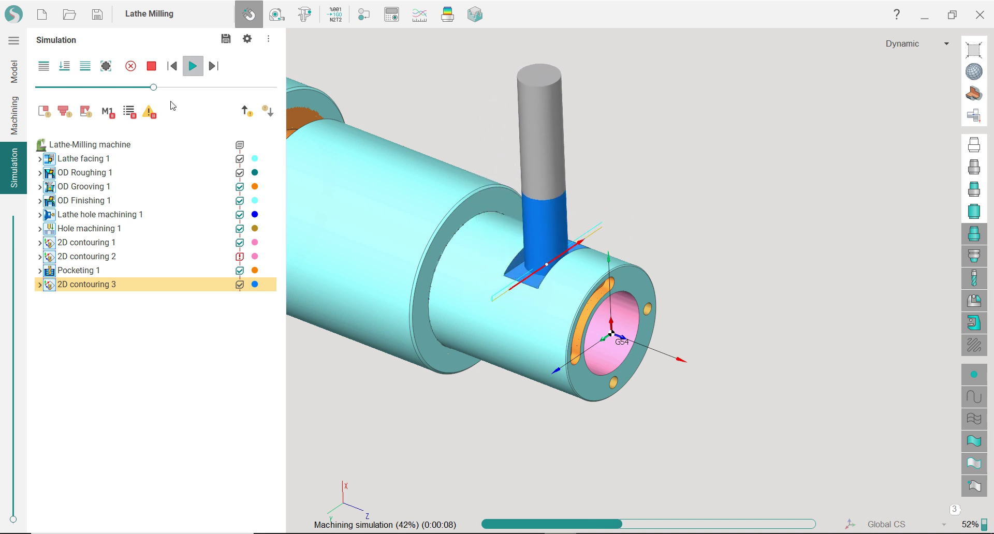
{"action": "left_click_drag", "start_coordinate": [153, 88], "coordinate": [185, 88]}
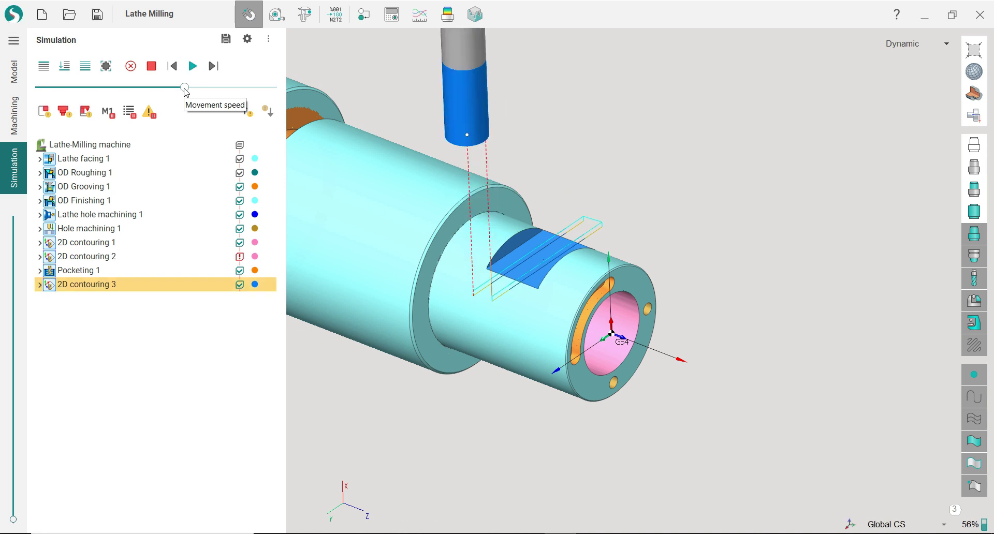
{"action": "mouse_move", "coordinate": [566, 243]}
{"action": "middle_mouse_down"}
{"action": "mouse_move", "coordinate": [556, 236]}
{"action": "mouse_move", "coordinate": [557, 250]}
{"action": "middle_mouse_up"}
Review the strategy and machining parameters of 2D contouring 3.
{"action": "left_click", "coordinate": [23, 130]}
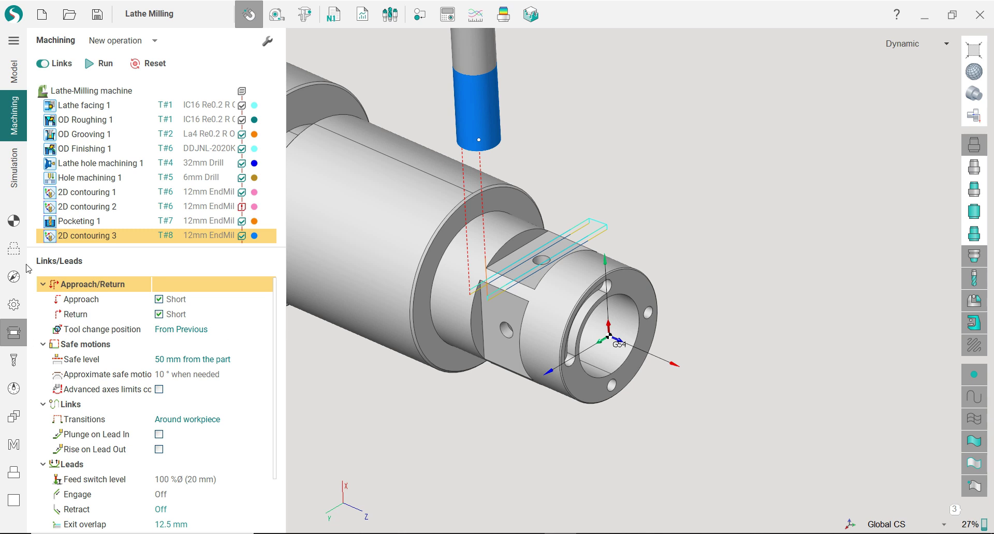
{"action": "left_click", "coordinate": [14, 249]}
{"action": "left_click", "coordinate": [14, 275]}
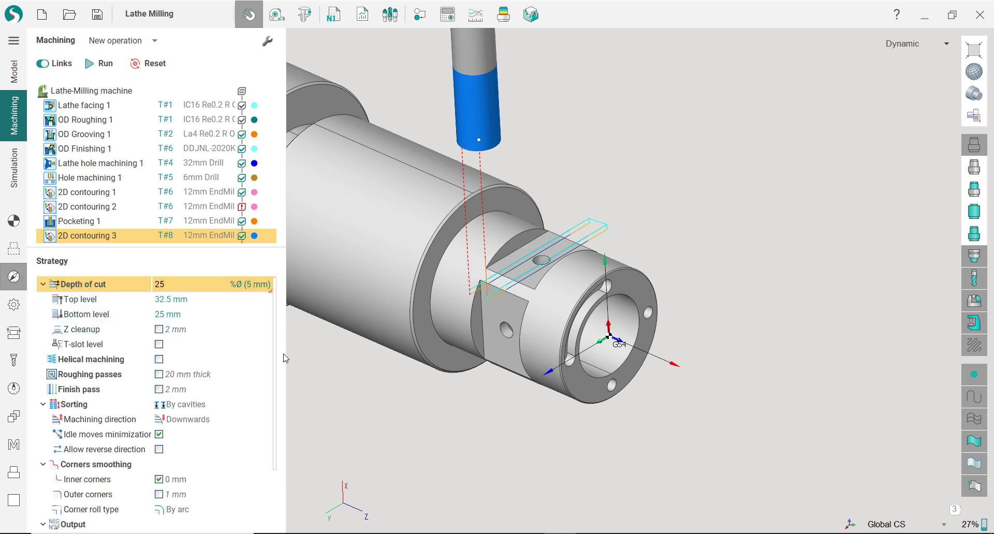
{"action": "scroll", "coordinate": [278, 375], "scroll_direction": "down", "scroll_amount": 3}
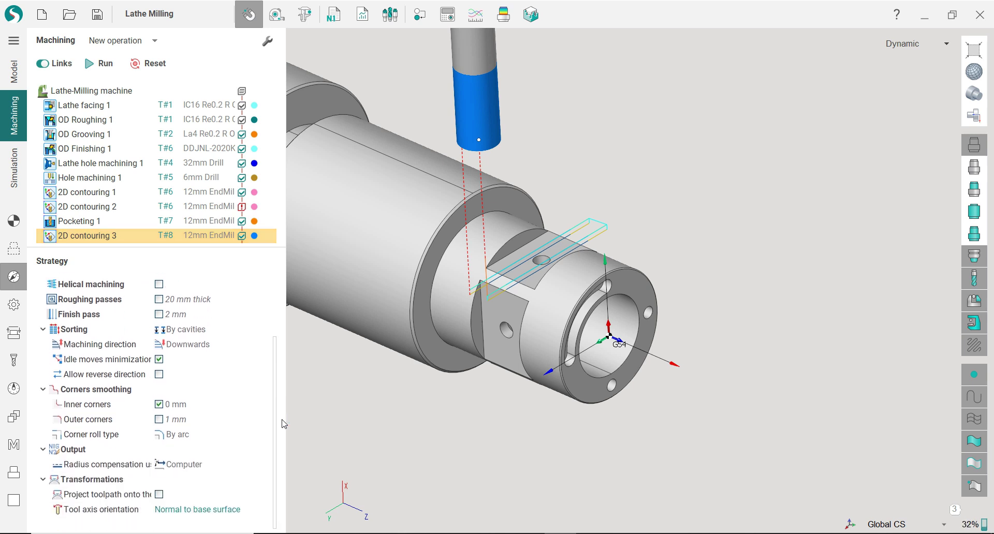
{"action": "left_click", "coordinate": [19, 305]}
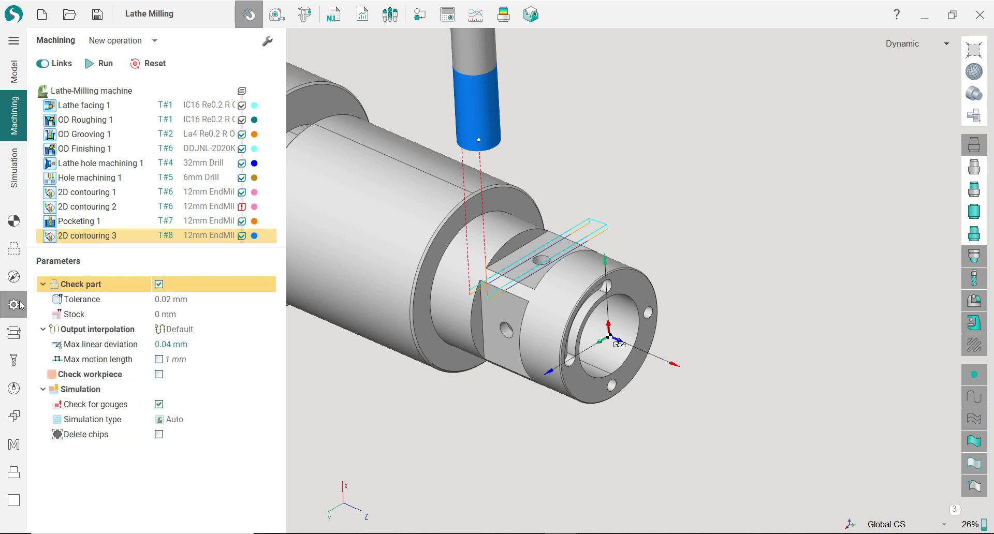
{"action": "middle_click_drag", "start_coordinate": [668, 191], "coordinate": [679, 189]}
{"action": "right_click_drag", "start_coordinate": [679, 188], "coordinate": [676, 188]}
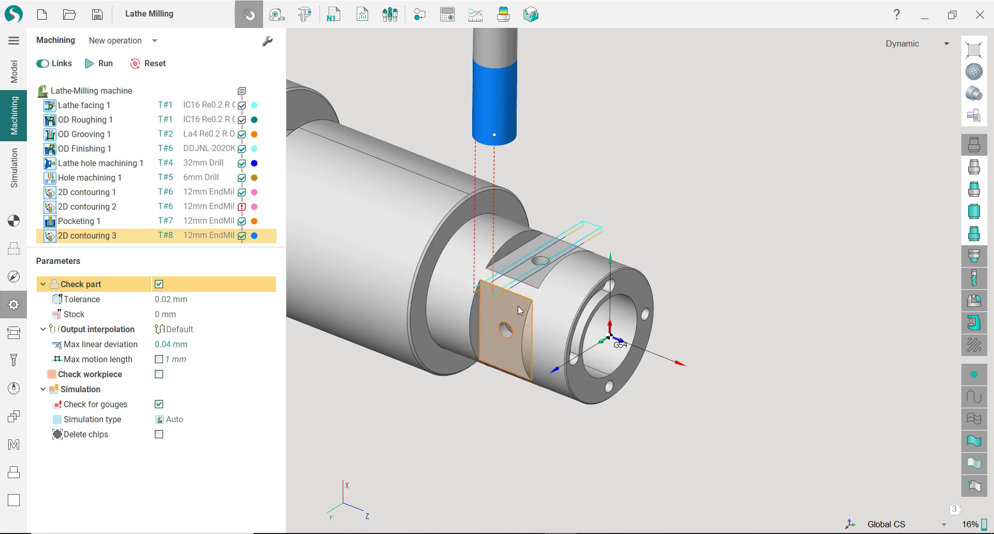
Enable toolpath multiplication by axis for 2D contouring 3 and choose C (Axis C Position) as the axis.
{"action": "left_click", "coordinate": [17, 415]}
{"action": "scroll", "coordinate": [648, 305], "scroll_direction": "down", "scroll_amount": 3}
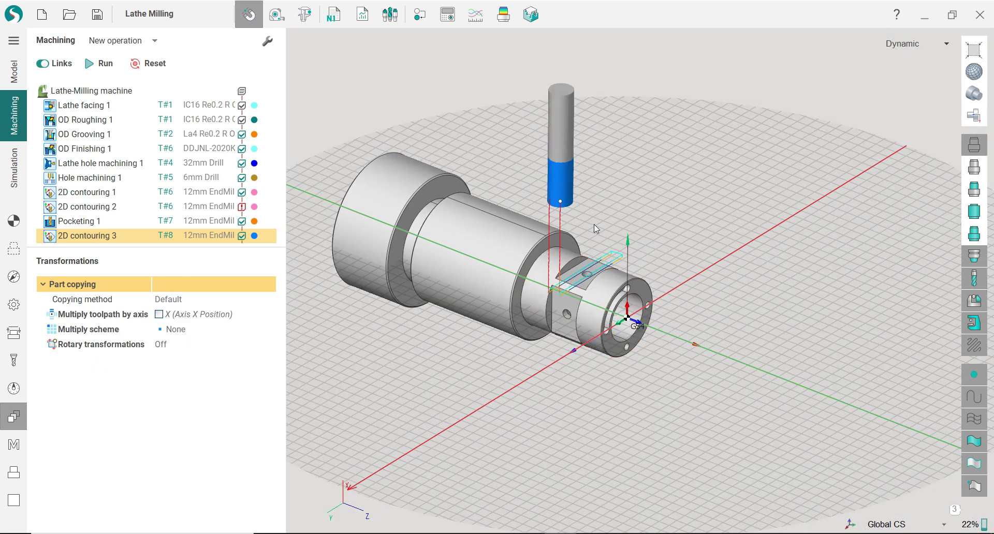
{"action": "right_click_drag", "start_coordinate": [595, 226], "coordinate": [522, 368]}
{"action": "scroll", "coordinate": [636, 380], "scroll_direction": "up", "scroll_amount": 3}
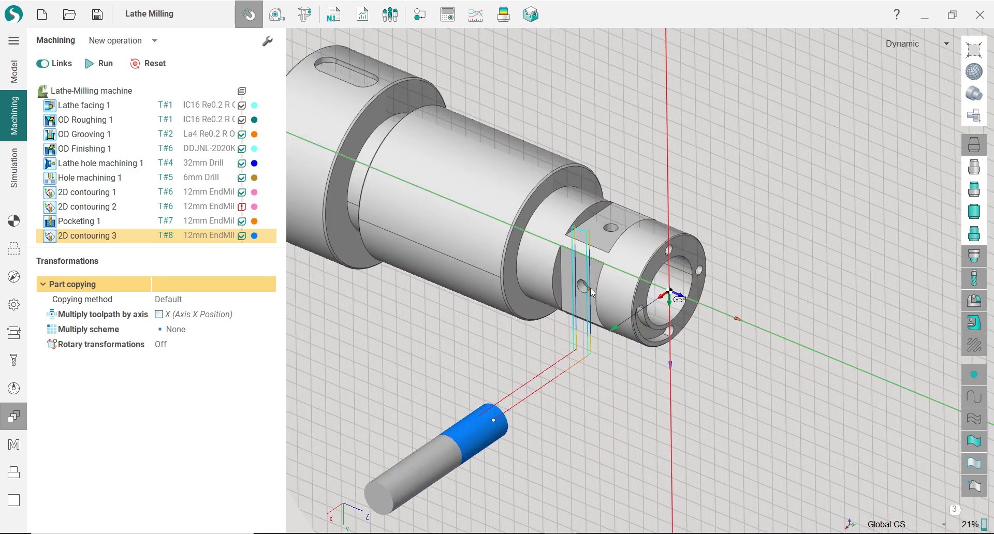
{"action": "left_click", "coordinate": [218, 319]}
{"action": "left_click", "coordinate": [159, 314]}
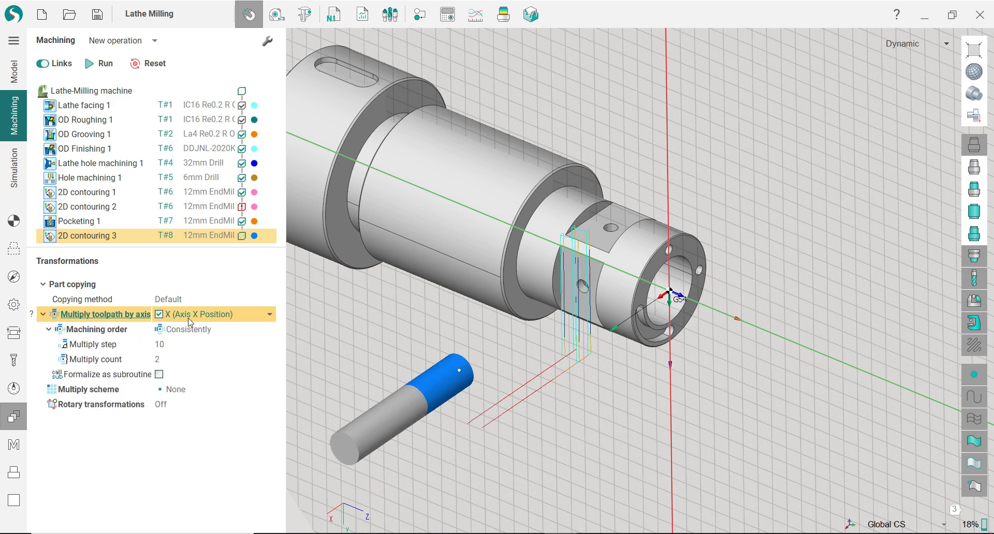
{"action": "left_click", "coordinate": [191, 318]}
{"action": "left_click", "coordinate": [202, 374]}
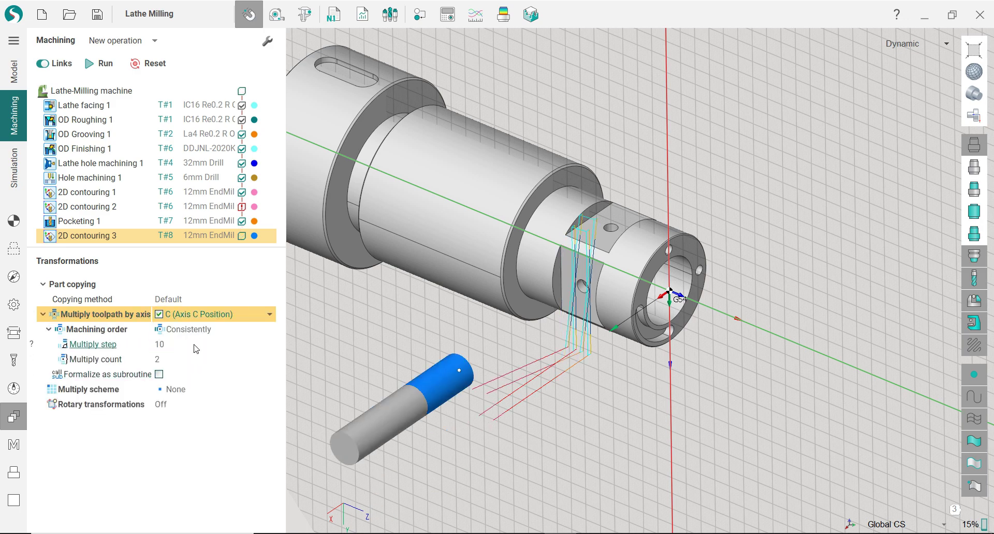
Set the toolpath multiplication to a step of 90 and a count of 4, and recalculate 2D contouring 3.
{"action": "left_click", "coordinate": [195, 345]}
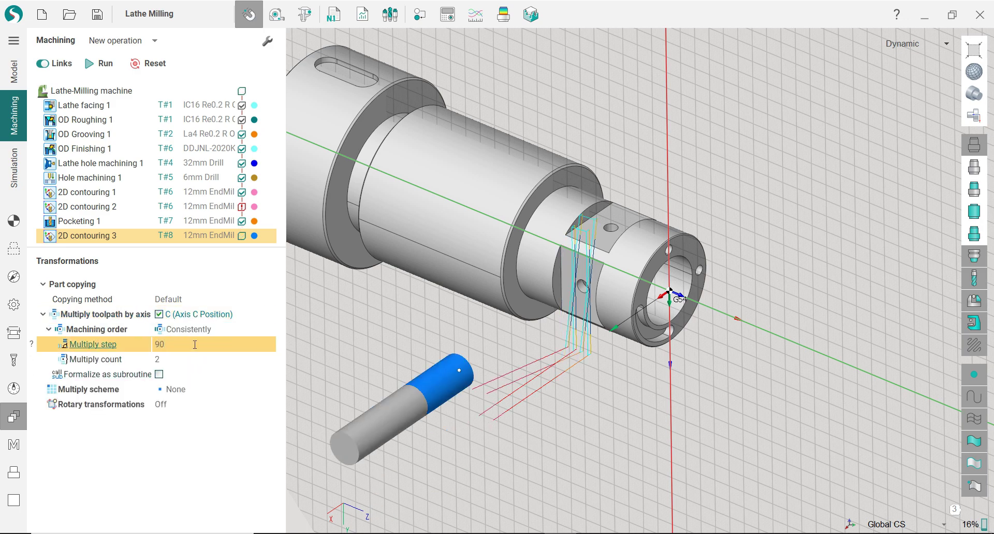
{"action": "left_click", "coordinate": [188, 358]}
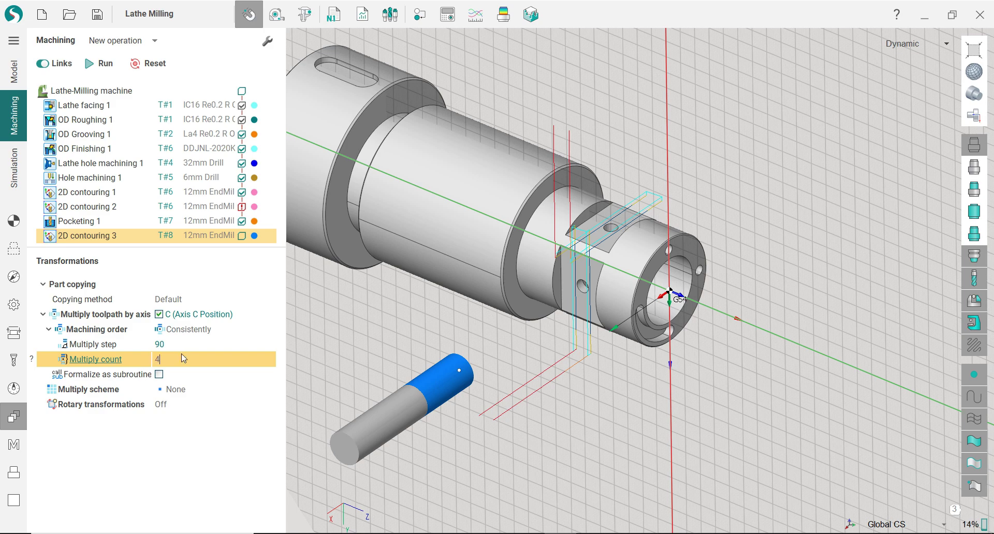
{"action": "type", "text": "4"}
{"action": "left_click", "coordinate": [182, 345]}
{"action": "left_click", "coordinate": [103, 64]}
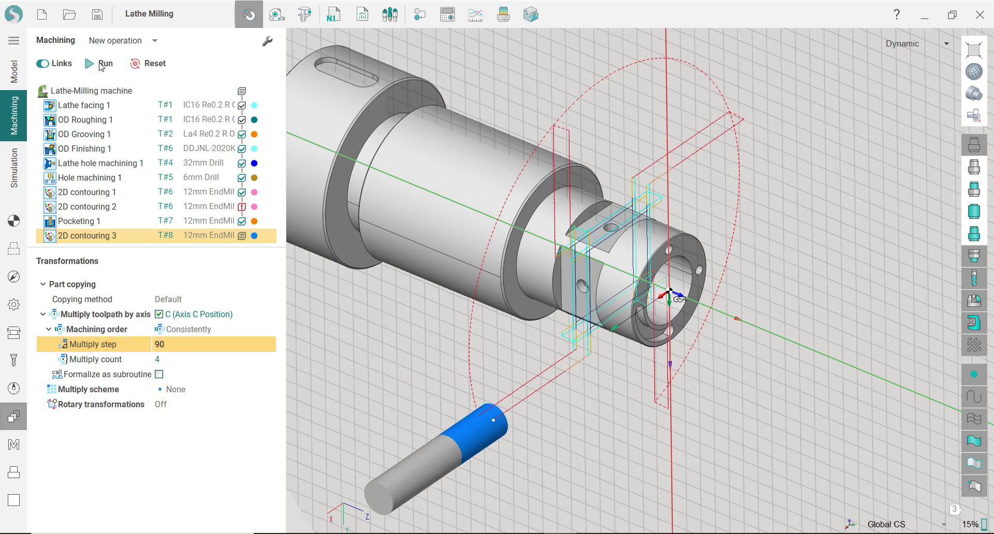
Simulate the multiplied 2D contouring 3 toolpath around the shaft.
{"action": "scroll", "coordinate": [609, 233], "scroll_direction": "down", "scroll_amount": 2}
{"action": "scroll", "coordinate": [606, 231], "scroll_direction": "down", "scroll_amount": 2}
{"action": "mouse_move", "coordinate": [606, 231]}
{"action": "middle_mouse_down"}
{"action": "mouse_move", "coordinate": [562, 212]}
{"action": "mouse_move", "coordinate": [606, 219]}
{"action": "middle_mouse_up"}
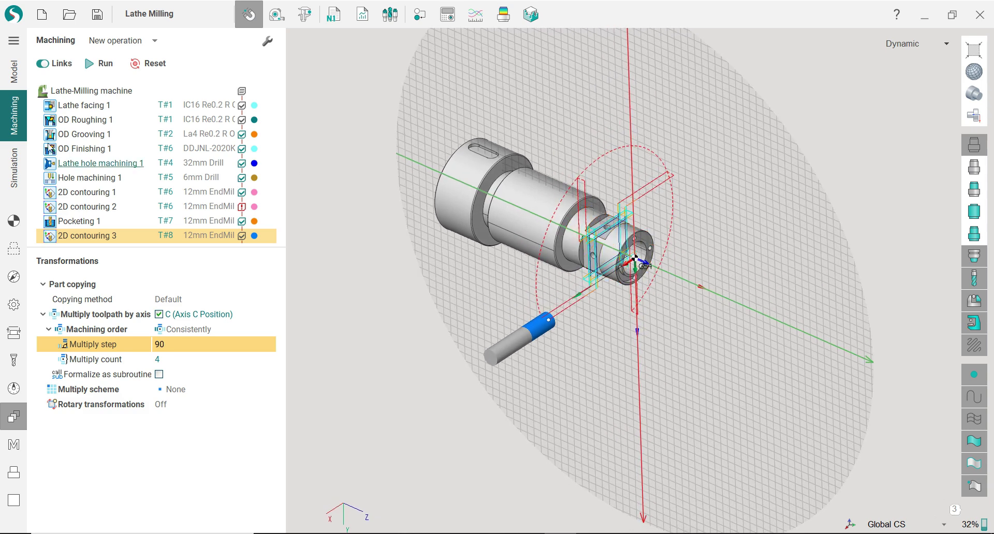
{"action": "left_click", "coordinate": [16, 159]}
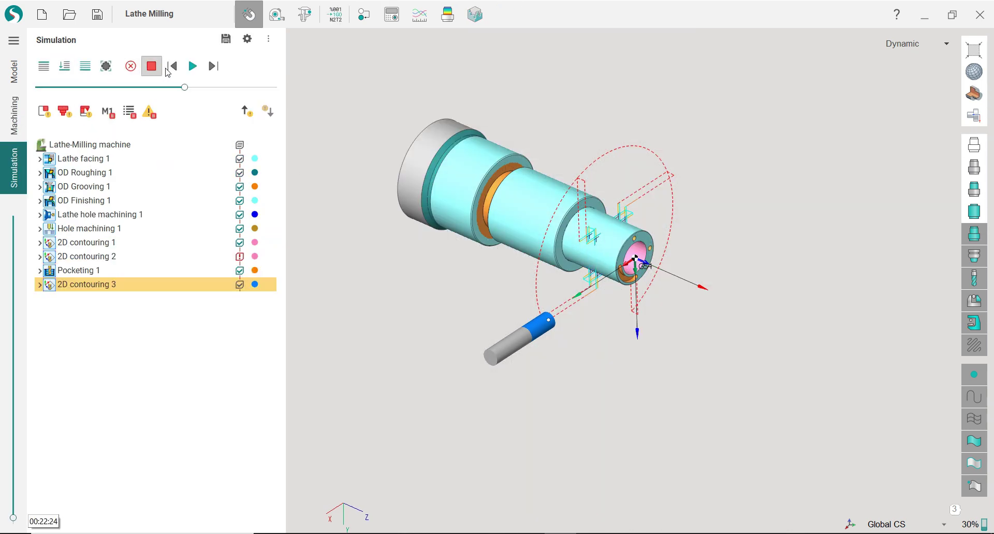
{"action": "left_click", "coordinate": [193, 66]}
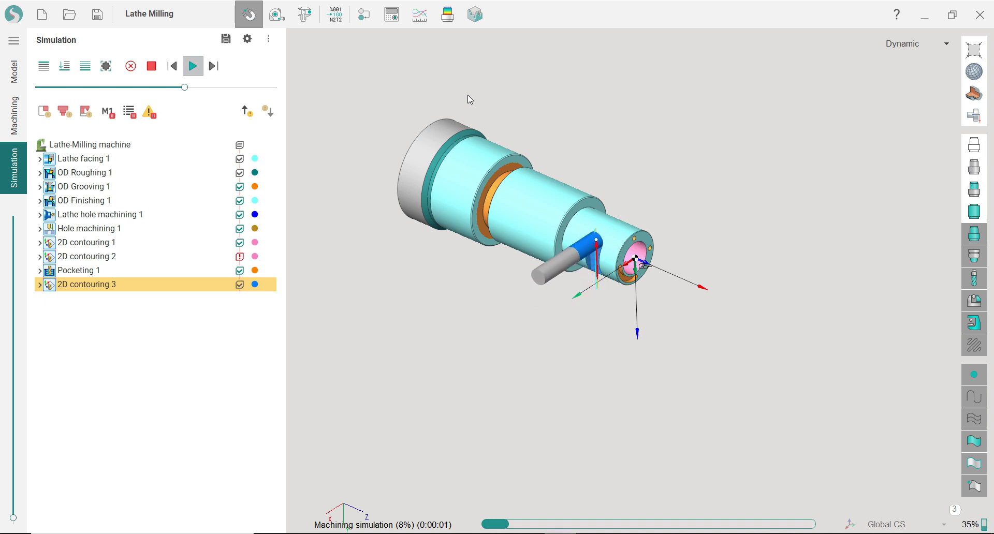
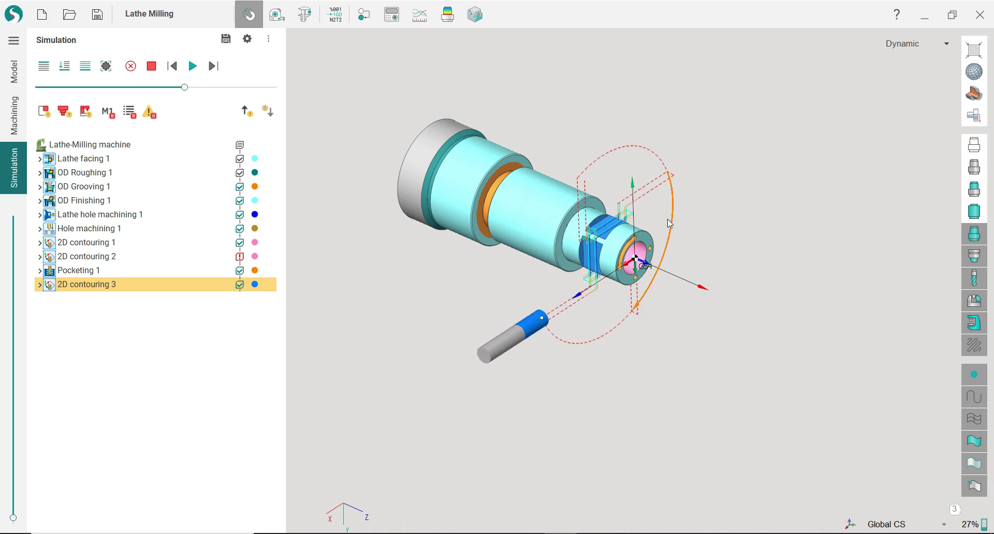
Return to the machining operations and review the setup and job assignment of 2D contouring 3.
{"action": "mouse_move", "coordinate": [667, 220]}
{"action": "middle_mouse_down"}
{"action": "mouse_move", "coordinate": [588, 223]}
{"action": "mouse_move", "coordinate": [595, 231]}
{"action": "mouse_move", "coordinate": [654, 208]}
{"action": "middle_mouse_up"}
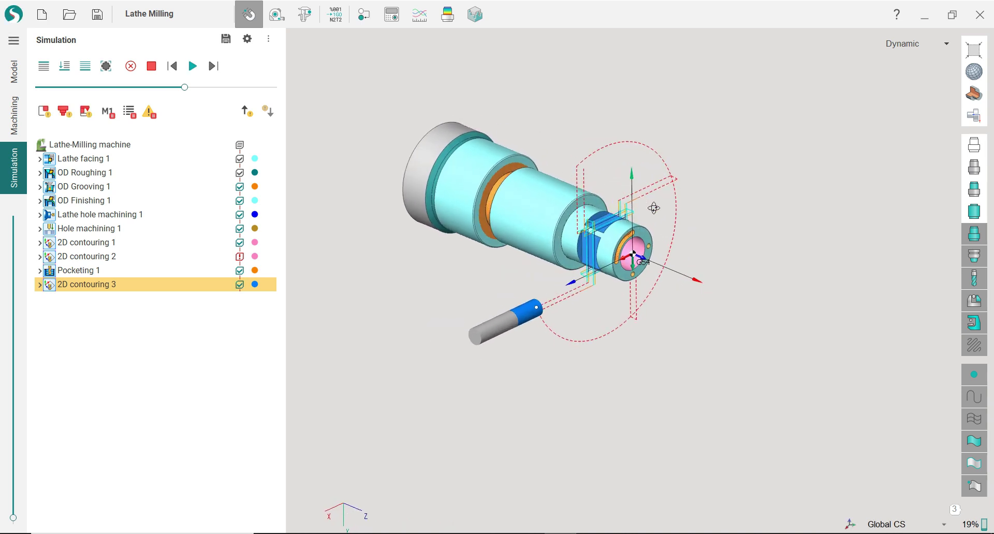
{"action": "right_click_drag", "start_coordinate": [654, 208], "coordinate": [648, 213]}
{"action": "left_click", "coordinate": [18, 128]}
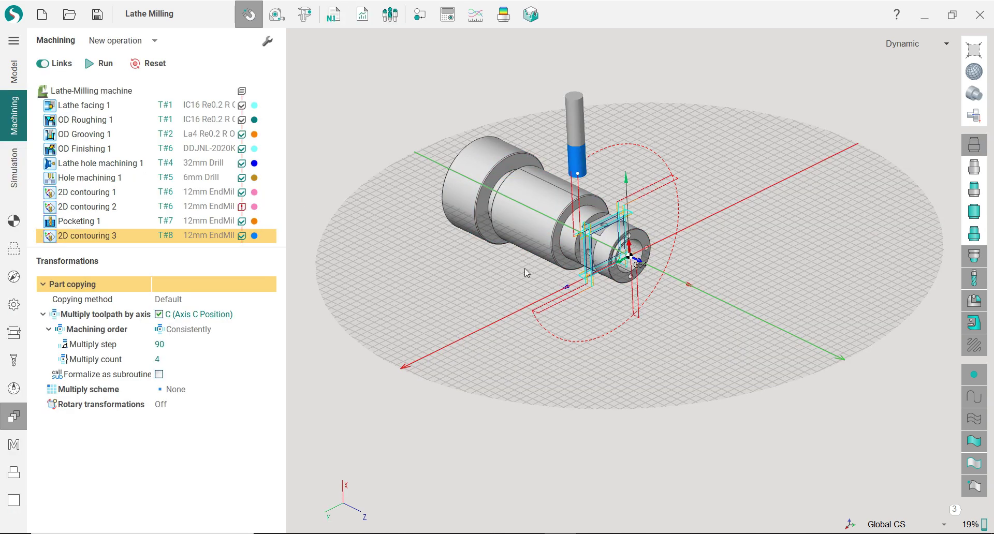
{"action": "left_click", "coordinate": [14, 221]}
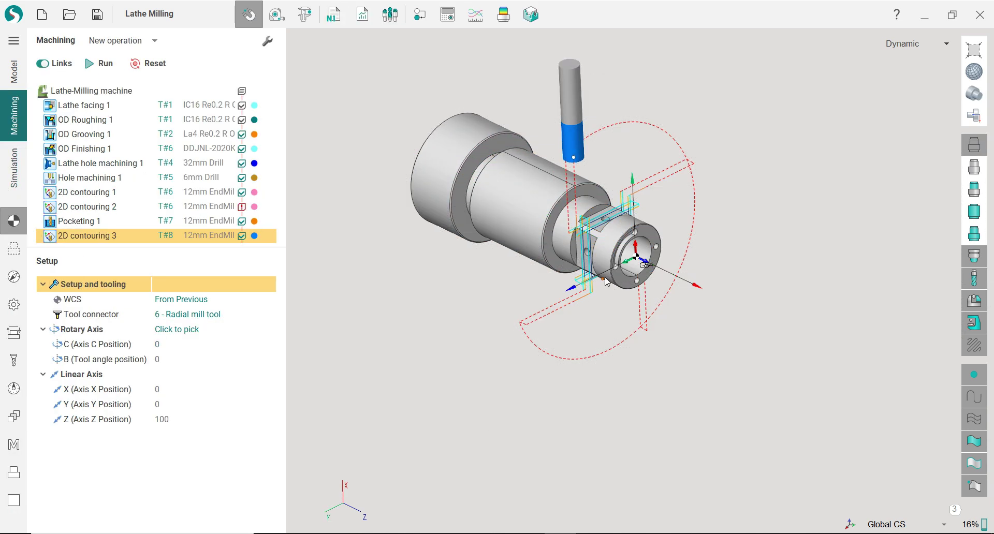
{"action": "middle_click_drag", "start_coordinate": [599, 251], "coordinate": [615, 280]}
{"action": "right_click_drag", "start_coordinate": [615, 281], "coordinate": [616, 274]}
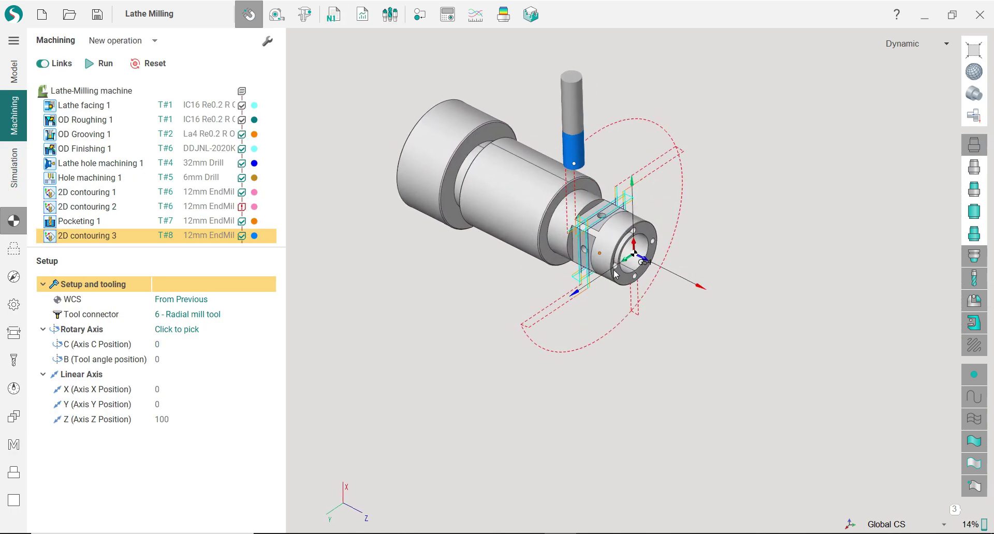
{"action": "left_click", "coordinate": [14, 248]}
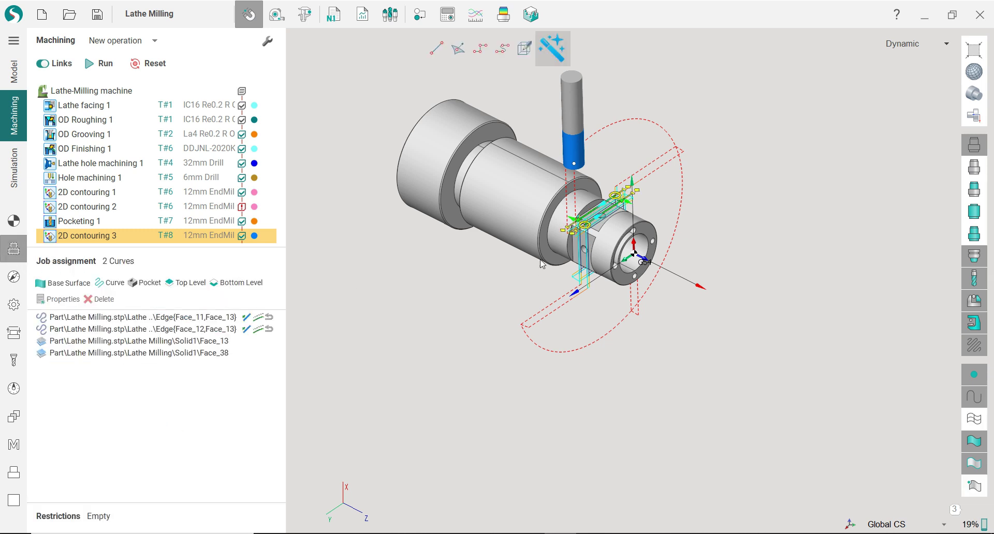
{"action": "mouse_move", "coordinate": [623, 146]}
{"action": "right_mouse_down"}
{"action": "mouse_move", "coordinate": [631, 148]}
{"action": "mouse_move", "coordinate": [623, 138]}
{"action": "right_mouse_up"}
Inspect the radial holes in the flats near the end of the shaft.
{"action": "scroll", "coordinate": [606, 171], "scroll_direction": "up", "scroll_amount": 3}
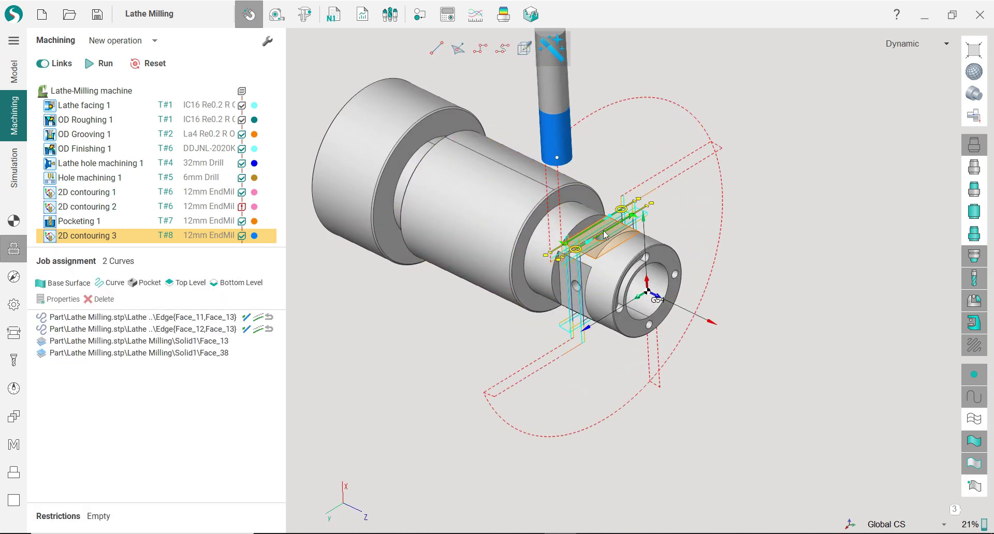
{"action": "scroll", "coordinate": [607, 239], "scroll_direction": "up", "scroll_amount": 3}
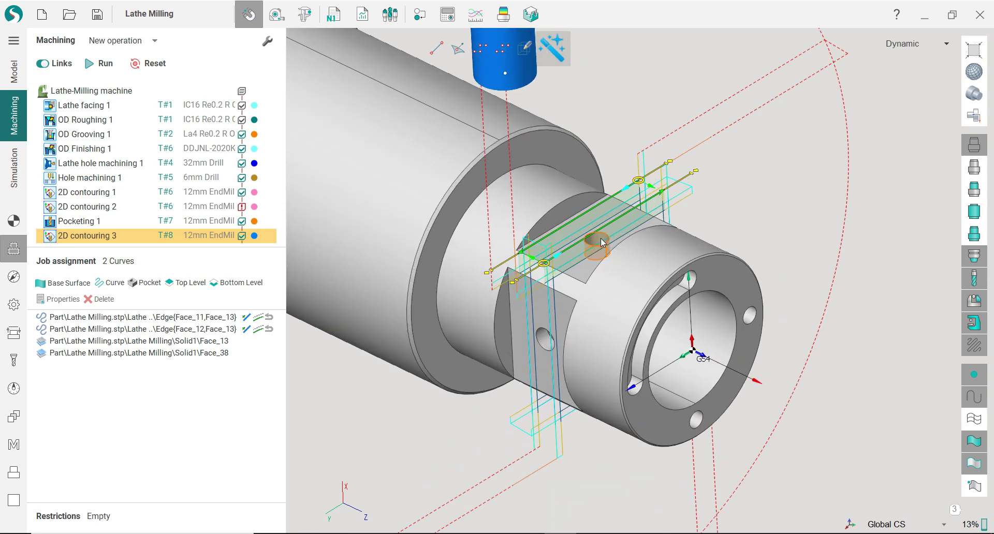
{"action": "double_click", "coordinate": [602, 243]}
{"action": "left_click", "coordinate": [765, 219]}
{"action": "scroll", "coordinate": [740, 235], "scroll_direction": "down", "scroll_amount": 3}
{"action": "mouse_move", "coordinate": [740, 235]}
{"action": "right_mouse_down"}
{"action": "mouse_move", "coordinate": [749, 218]}
{"action": "mouse_move", "coordinate": [741, 220]}
{"action": "right_mouse_up"}
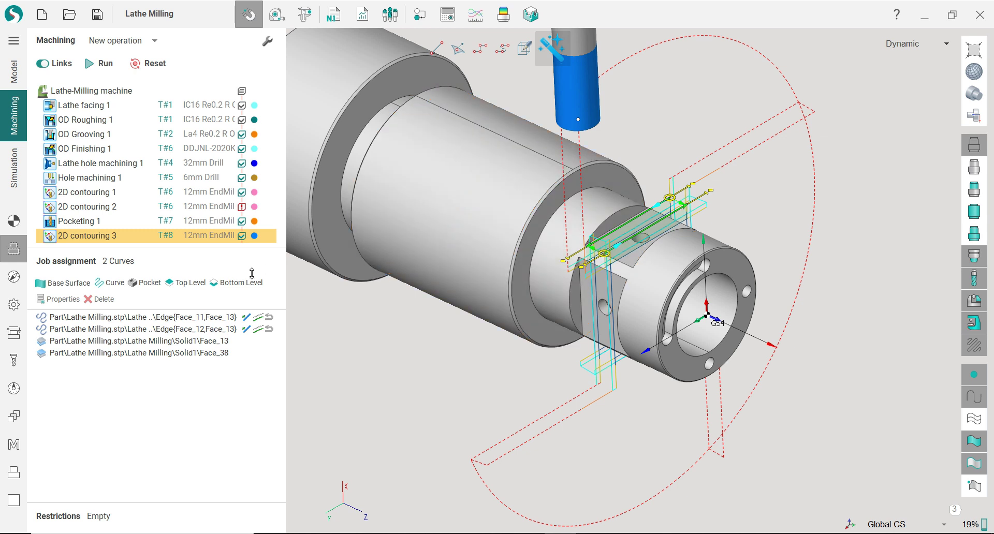
Add a Hole machining operation after 2D contouring 3 and check its setup.
{"action": "left_click", "coordinate": [156, 41]}
{"action": "mouse_move", "coordinate": [157, 92]}
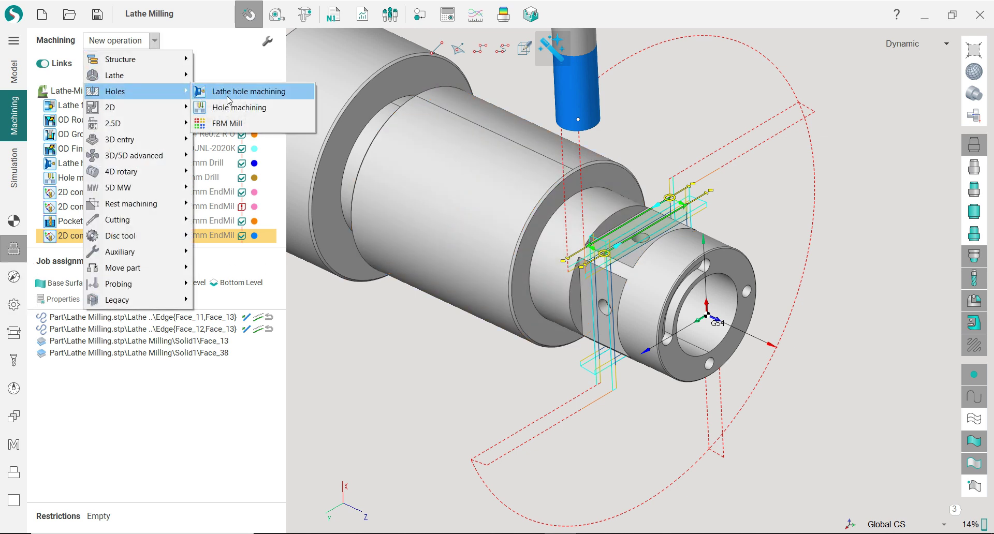
{"action": "left_click", "coordinate": [235, 108]}
{"action": "scroll", "coordinate": [578, 275], "scroll_direction": "down", "scroll_amount": 3}
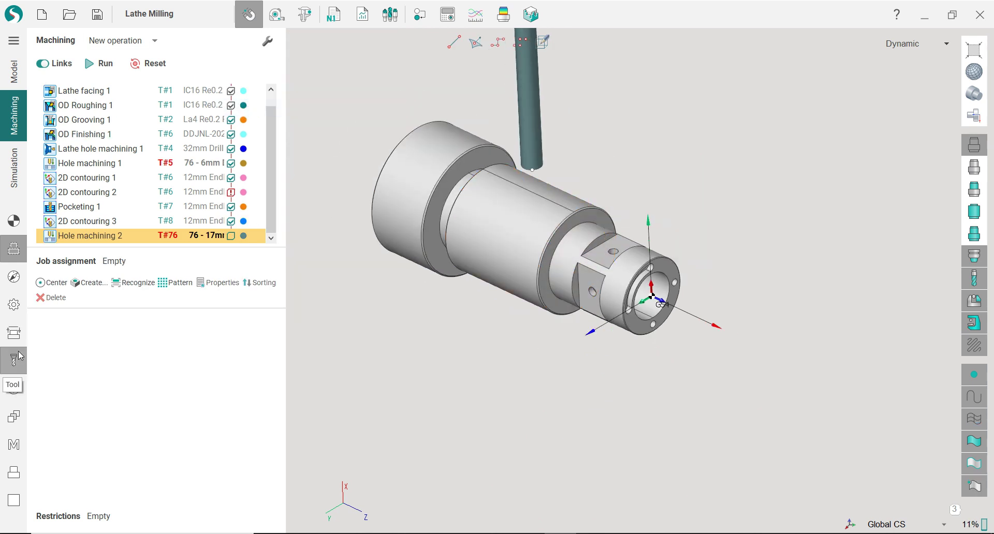
{"action": "left_click", "coordinate": [15, 222]}
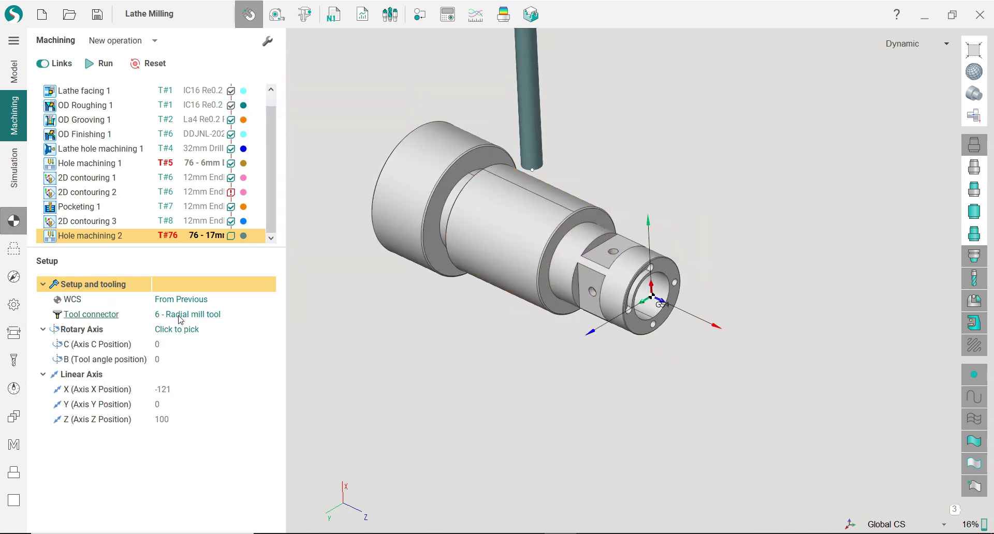
Set the tool number of the Hole machining 2 drill to 9 and its diameter to 8 mm.
{"action": "left_click", "coordinate": [14, 360]}
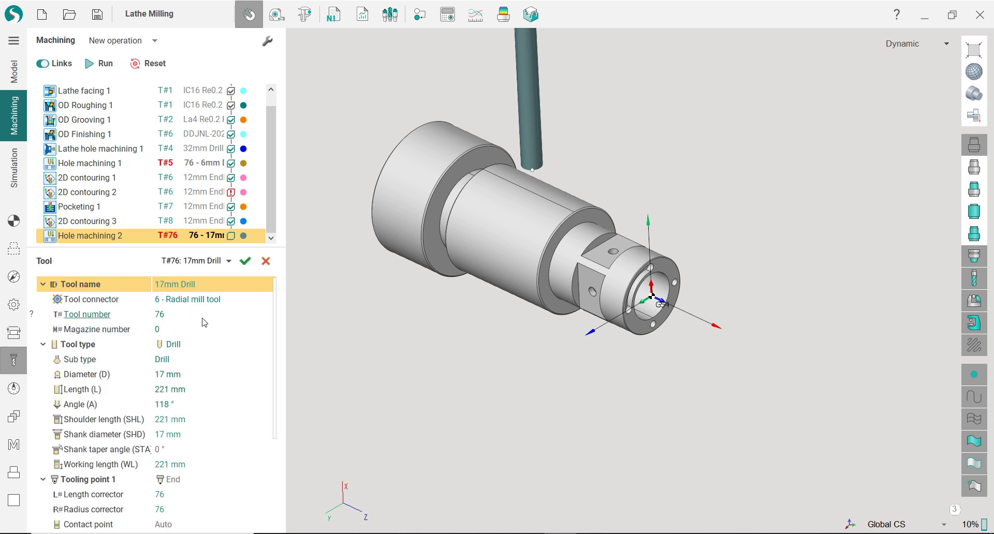
{"action": "left_click", "coordinate": [186, 316]}
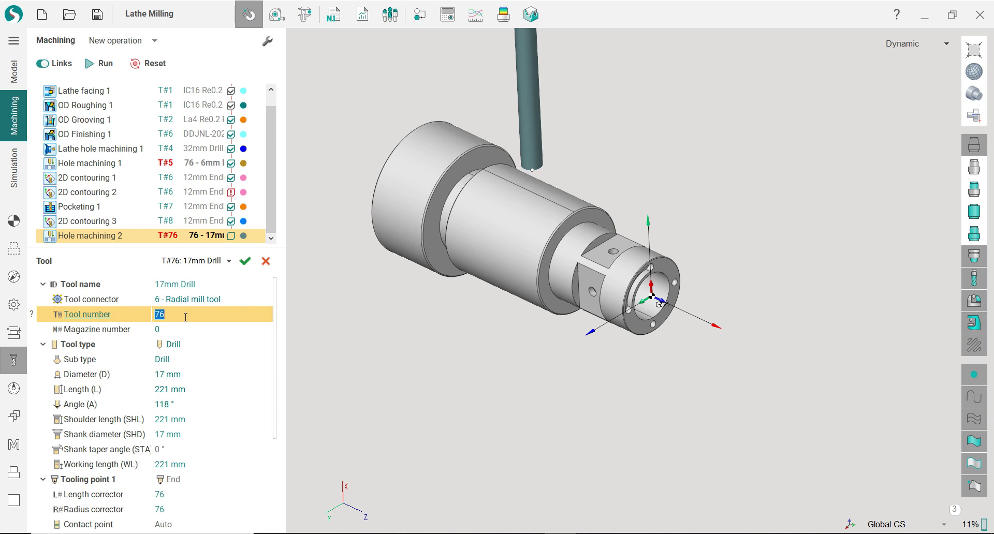
{"action": "left_click", "coordinate": [186, 330]}
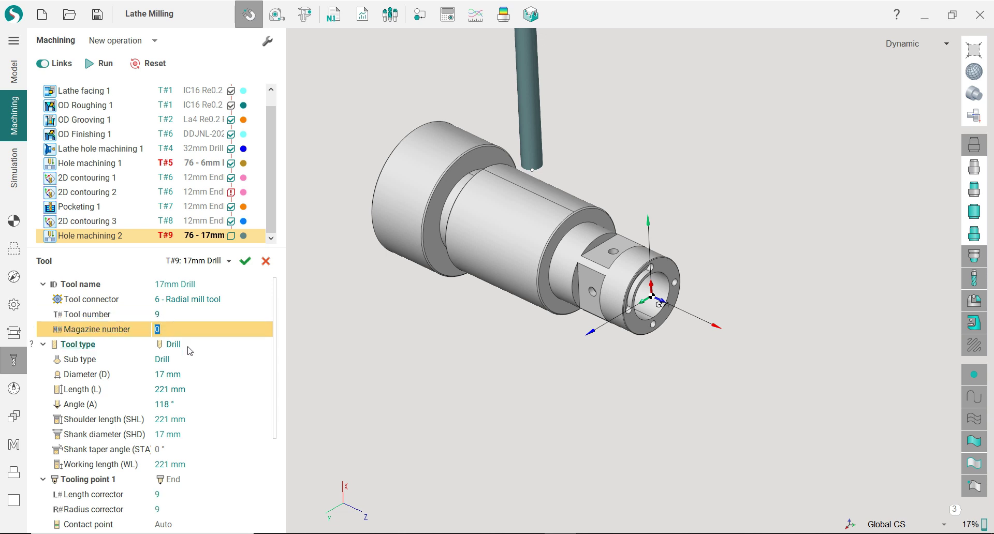
{"action": "left_click", "coordinate": [198, 373]}
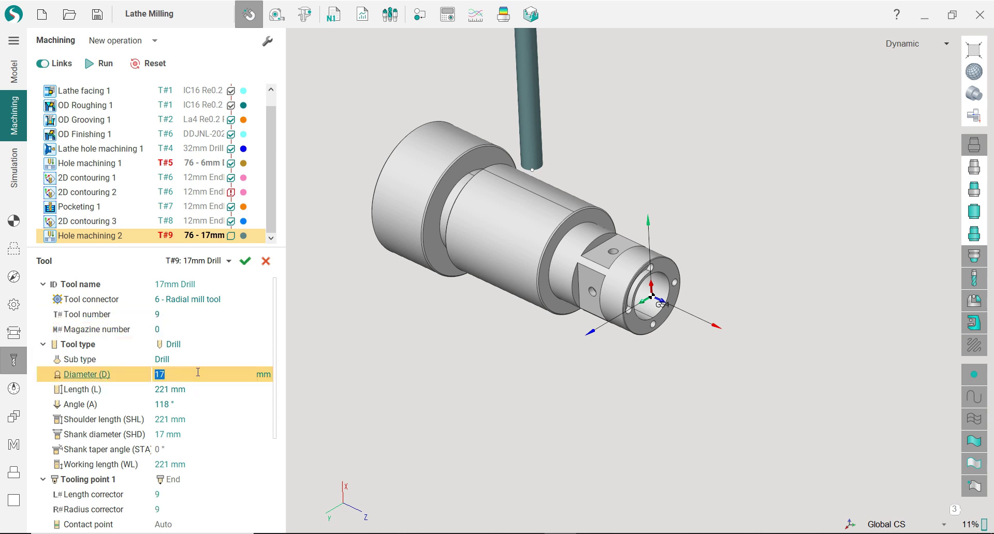
Set the drill's length and shoulder length to 100 mm and its working length to 50 mm.
{"action": "left_click", "coordinate": [199, 388]}
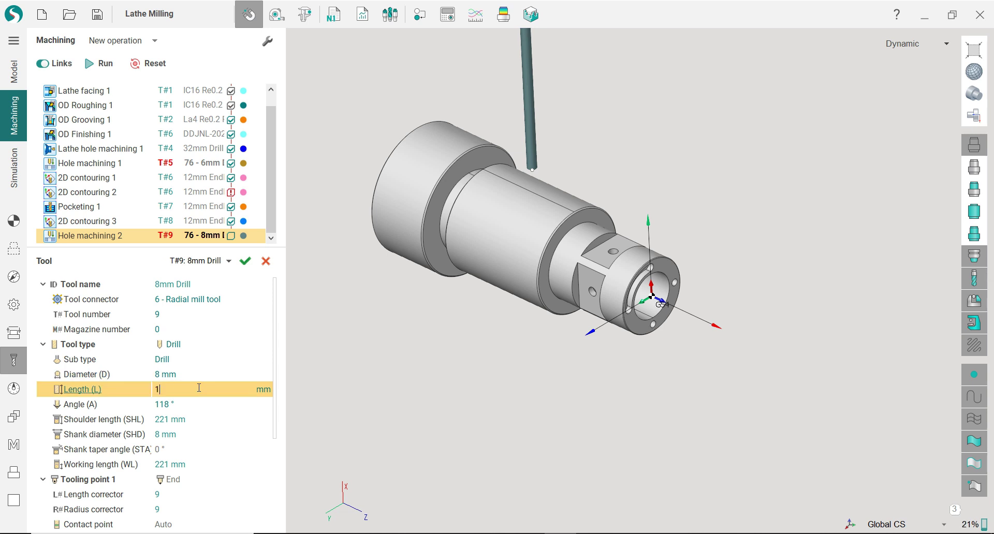
{"action": "left_click", "coordinate": [202, 419]}
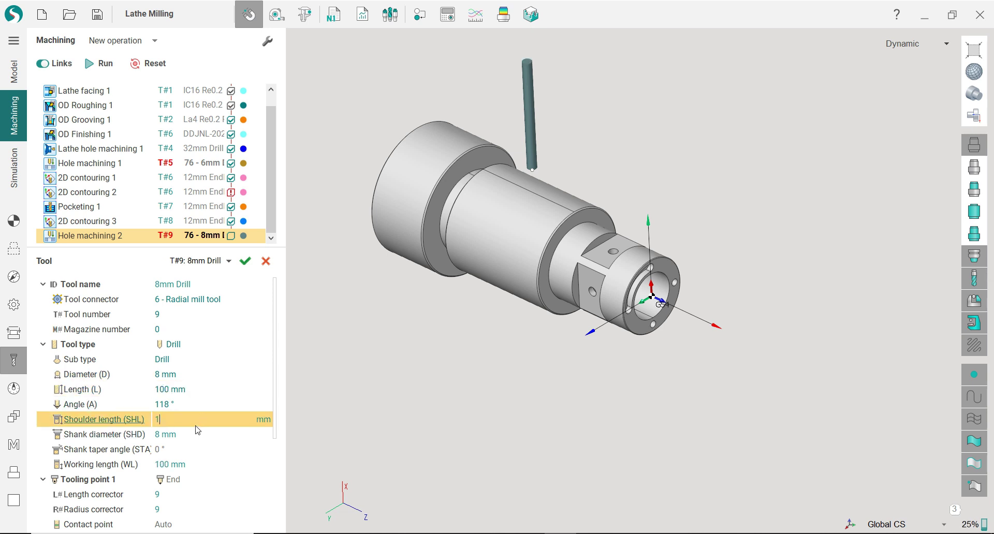
{"action": "left_click", "coordinate": [197, 432]}
{"action": "left_click", "coordinate": [196, 465]}
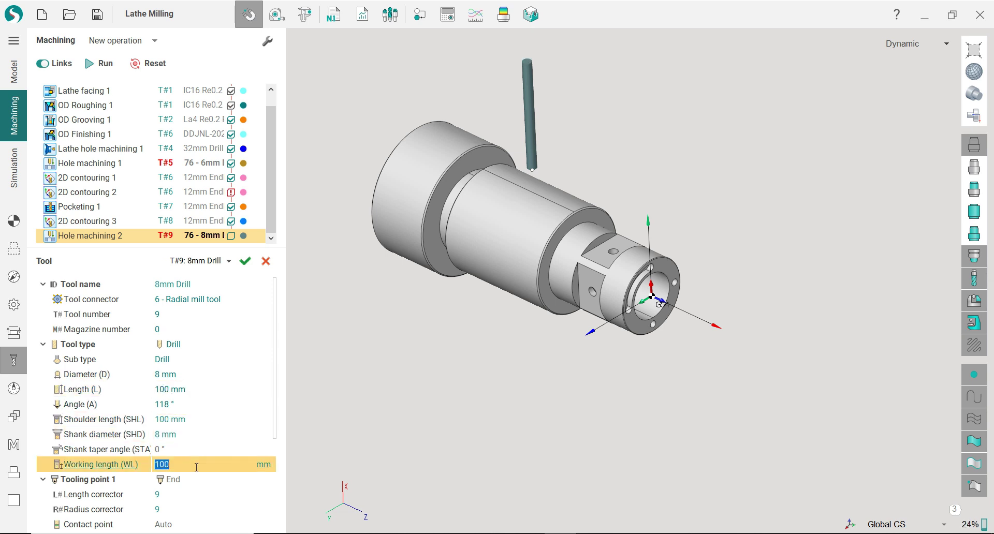
{"action": "type", "text": "50"}
Apply the edited drill as a new tool and set its tool number to 9.
{"action": "left_click", "coordinate": [195, 374]}
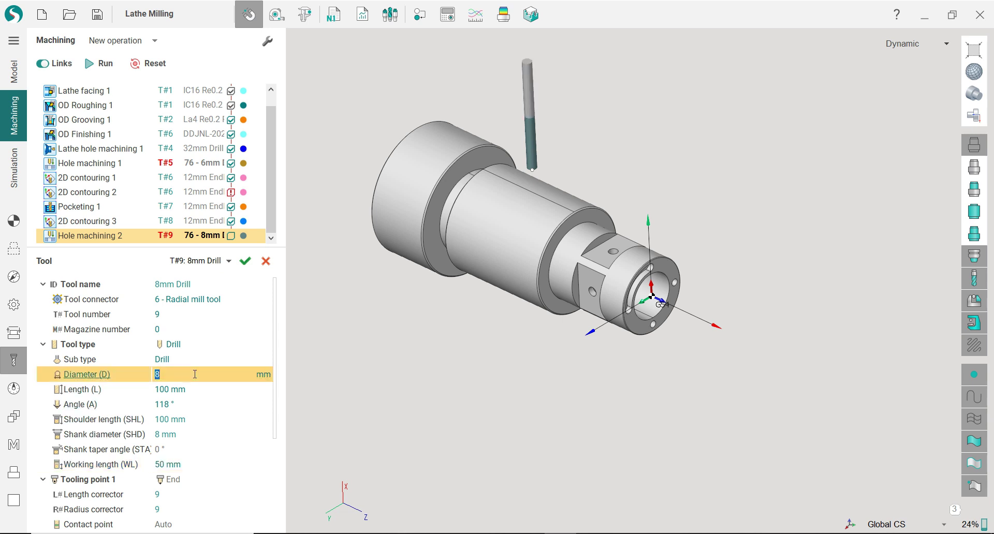
{"action": "left_click", "coordinate": [245, 261]}
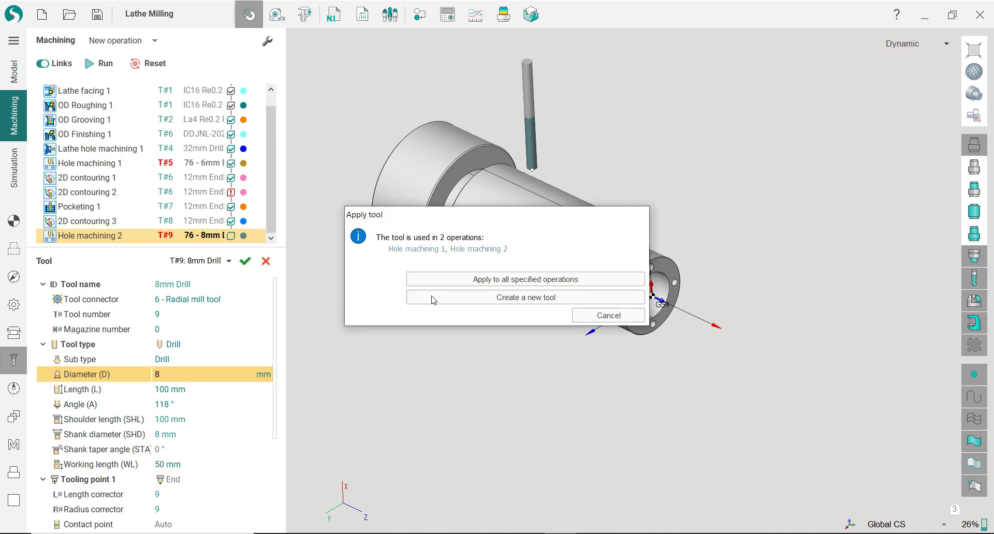
{"action": "left_click", "coordinate": [460, 299]}
{"action": "left_click", "coordinate": [180, 315]}
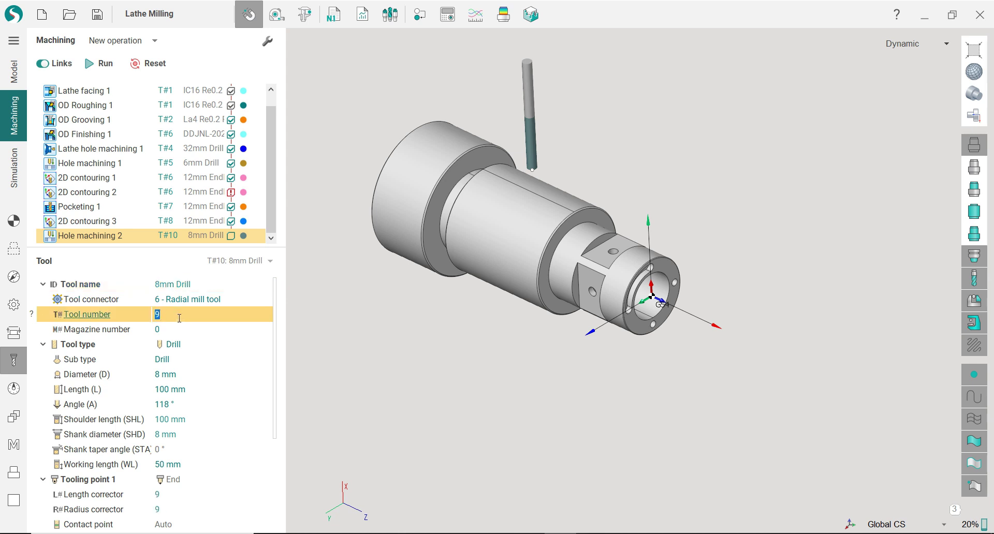
{"action": "key", "text": "Return"}
{"action": "left_click", "coordinate": [245, 261]}
Change the display color of Hole machining 2 to yellow.
{"action": "middle_click_drag", "start_coordinate": [453, 312], "coordinate": [464, 307]}
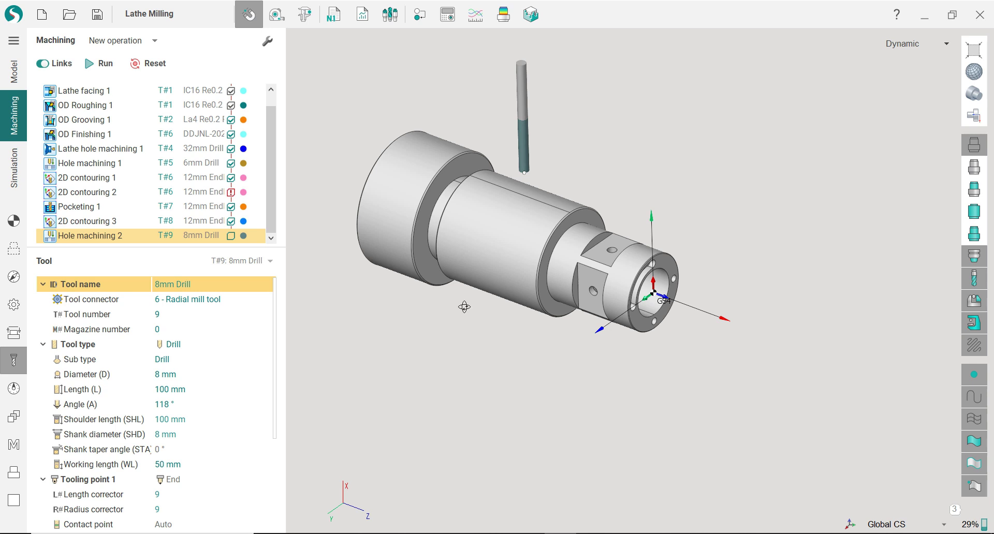
{"action": "left_click", "coordinate": [244, 236]}
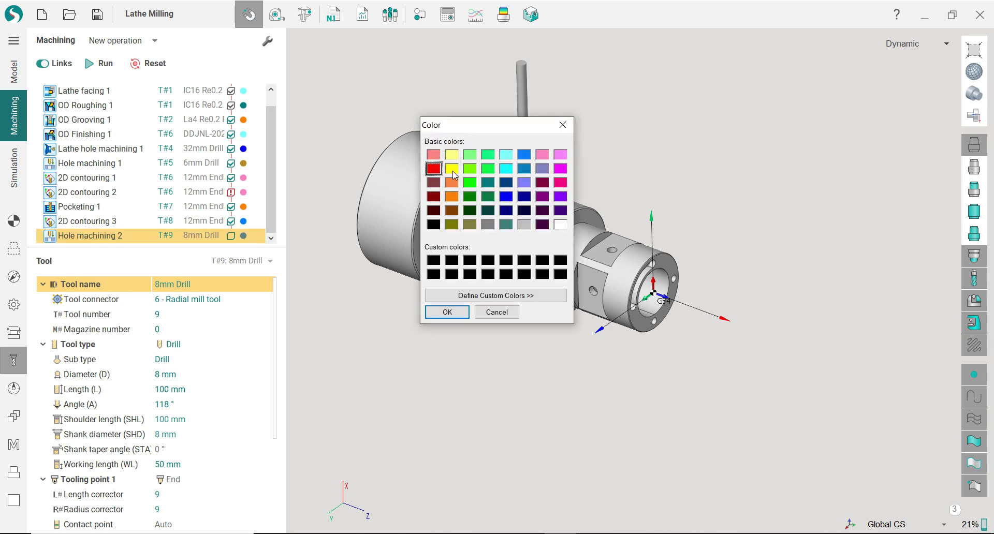
{"action": "left_click", "coordinate": [448, 311]}
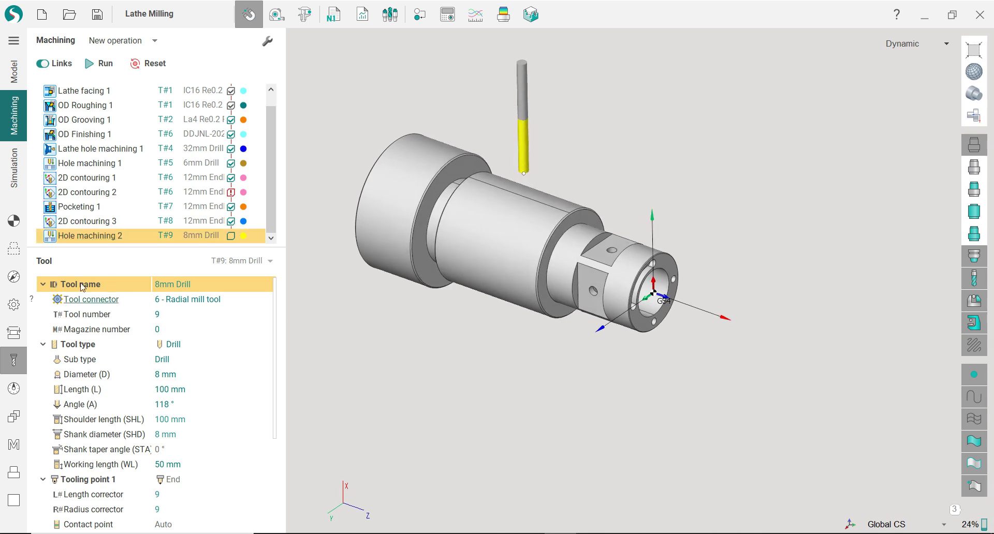
Open the job assignment of Hole machining 2 and select the hole face in the upper flat.
{"action": "left_click", "coordinate": [19, 250]}
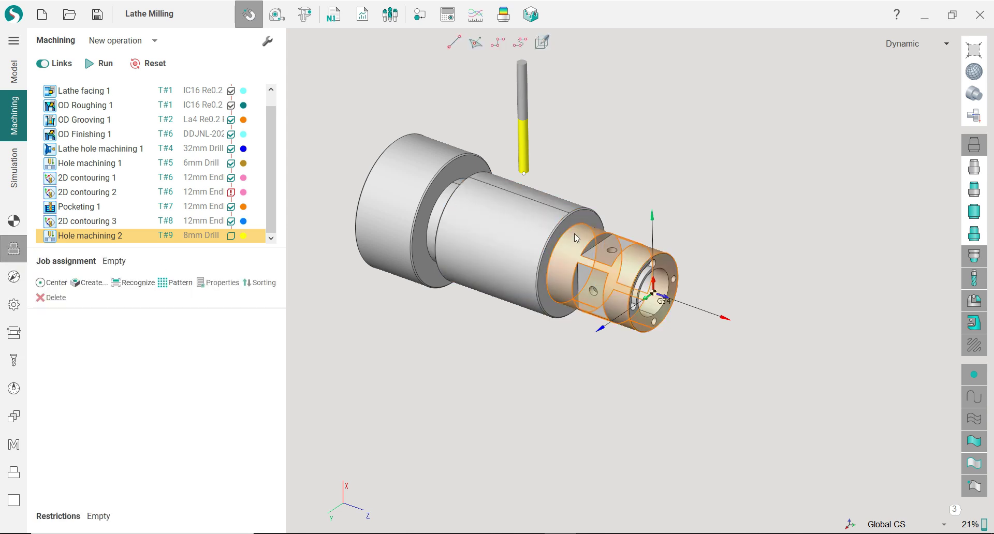
{"action": "scroll", "coordinate": [573, 234], "scroll_direction": "up", "scroll_amount": 3}
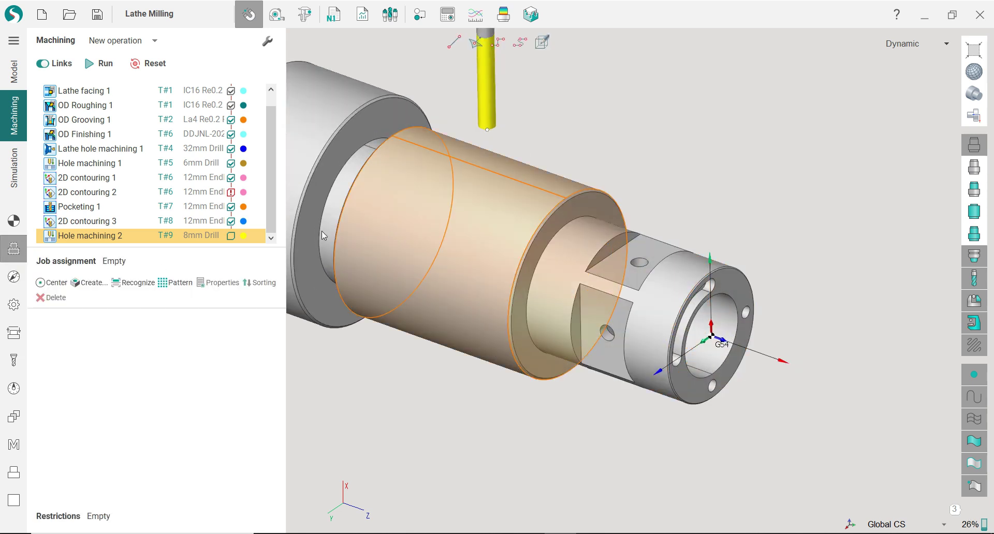
{"action": "left_click", "coordinate": [88, 283]}
{"action": "scroll", "coordinate": [652, 261], "scroll_direction": "up", "scroll_amount": 2}
{"action": "left_click", "coordinate": [657, 259]}
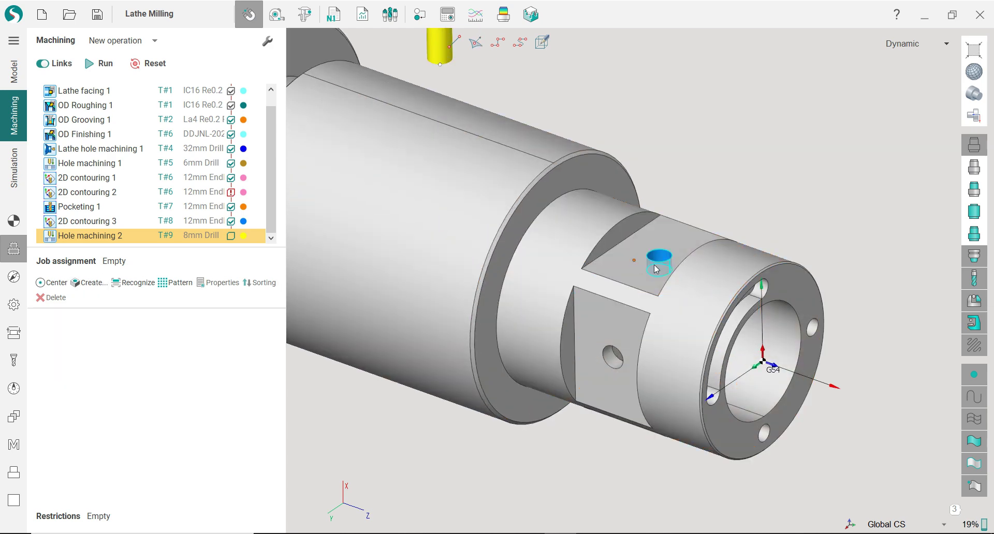
{"action": "mouse_move", "coordinate": [654, 265]}
{"action": "middle_mouse_down"}
{"action": "mouse_move", "coordinate": [598, 205]}
{"action": "mouse_move", "coordinate": [651, 252]}
{"action": "middle_mouse_up"}
{"action": "scroll", "coordinate": [651, 253], "scroll_direction": "up", "scroll_amount": 3}
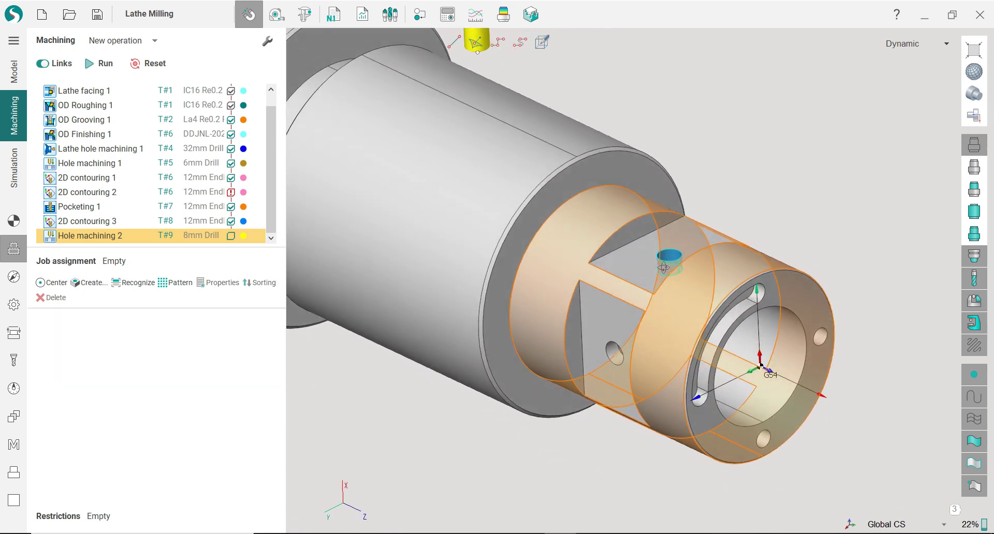
Try to create an 8 mm hole item with Zmax By Workpiece and Zmin By model, and delete that item.
{"action": "left_click", "coordinate": [98, 284]}
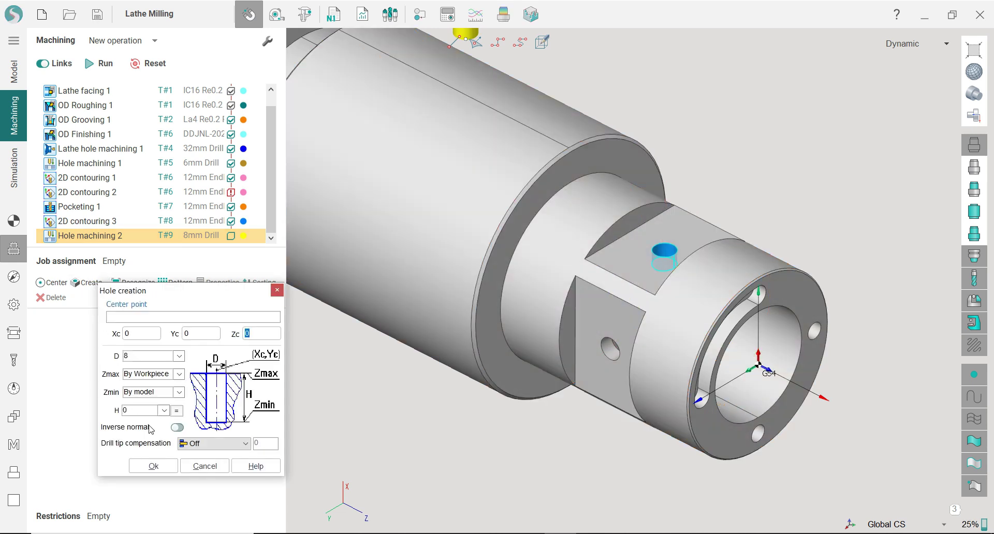
{"action": "left_click", "coordinate": [154, 466]}
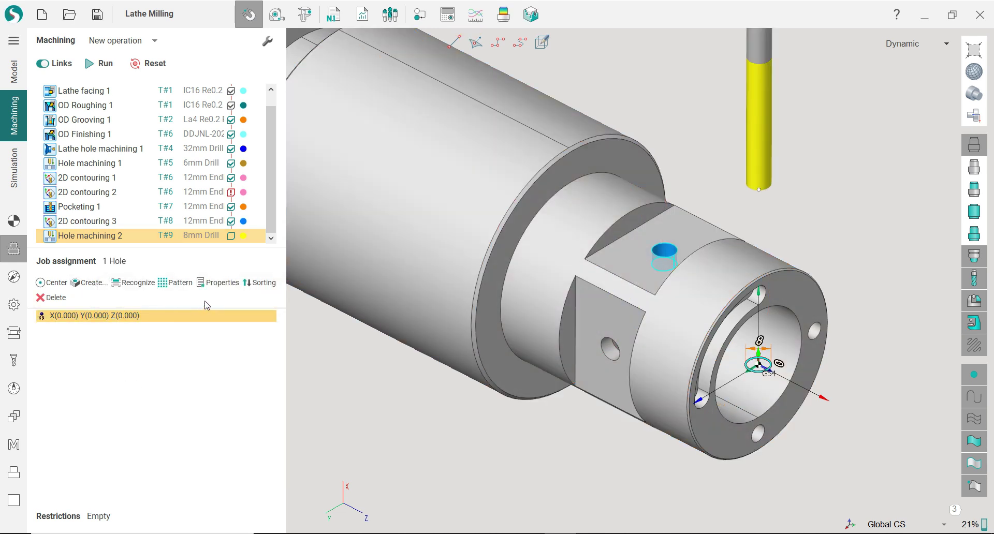
{"action": "scroll", "coordinate": [710, 259], "scroll_direction": "down", "scroll_amount": 5}
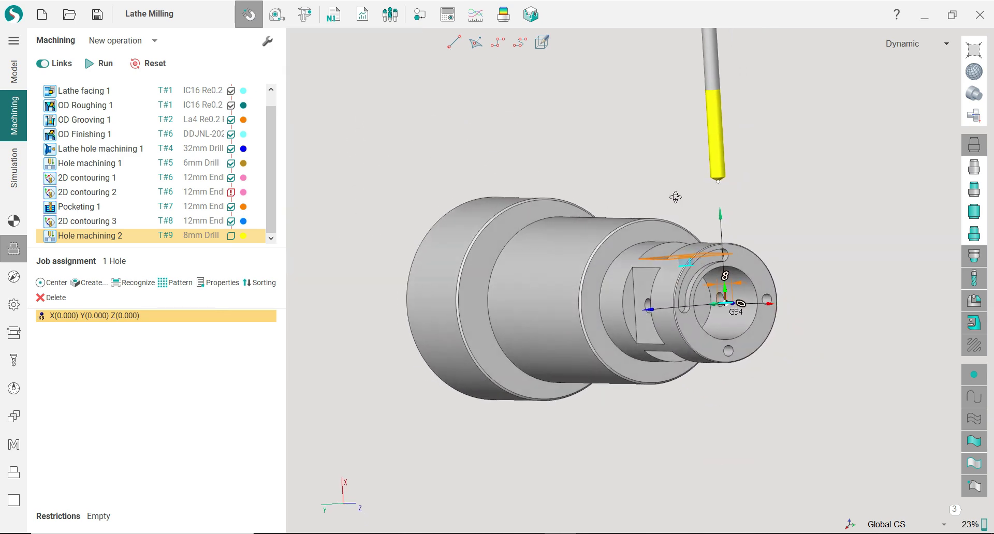
{"action": "scroll", "coordinate": [716, 240], "scroll_direction": "up", "scroll_amount": 1}
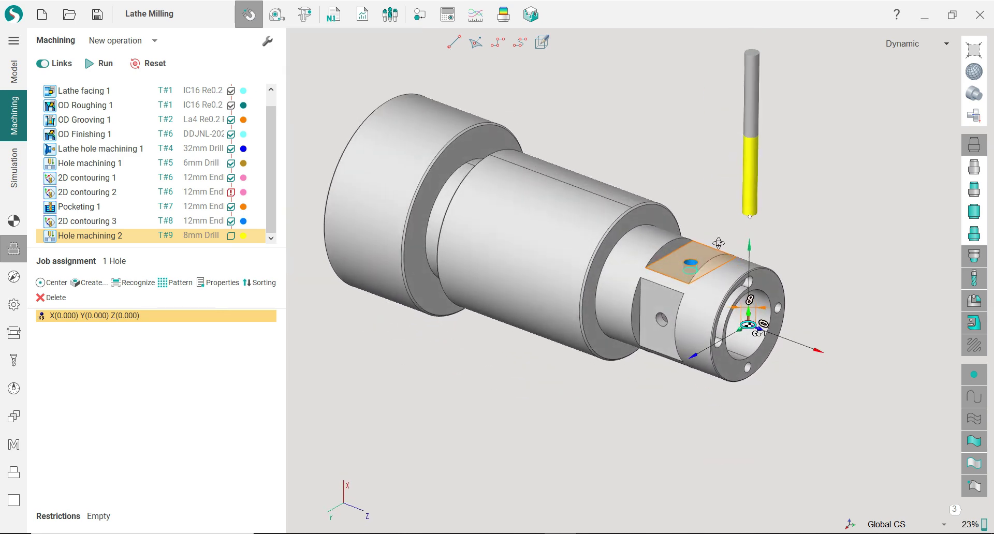
{"action": "left_click", "coordinate": [51, 297]}
Recognize the 8 mm holes for the job assignment, add them, and delete the horizontal one so only the vertical hole remains.
{"action": "scroll", "coordinate": [762, 207], "scroll_direction": "up", "scroll_amount": 2}
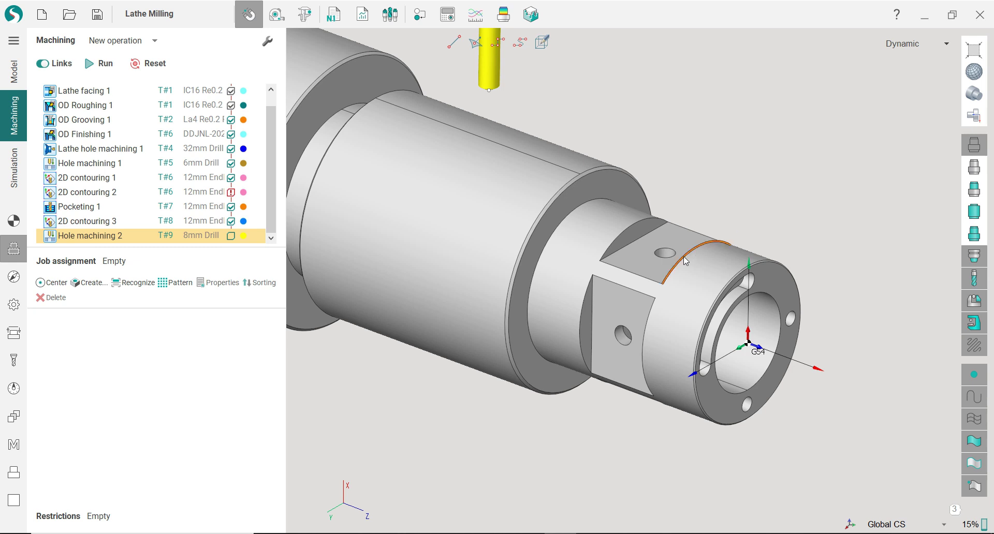
{"action": "left_click", "coordinate": [136, 283]}
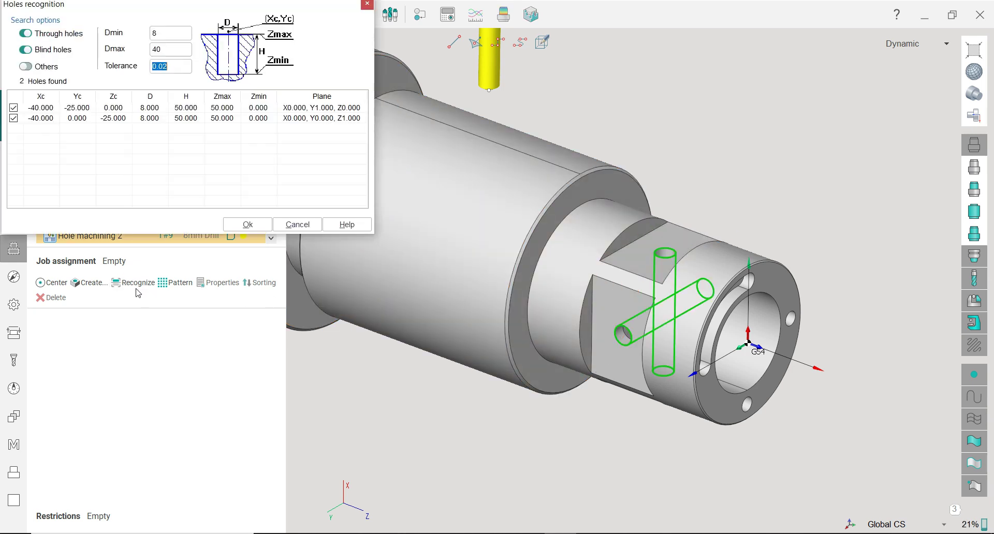
{"action": "left_click", "coordinate": [111, 120]}
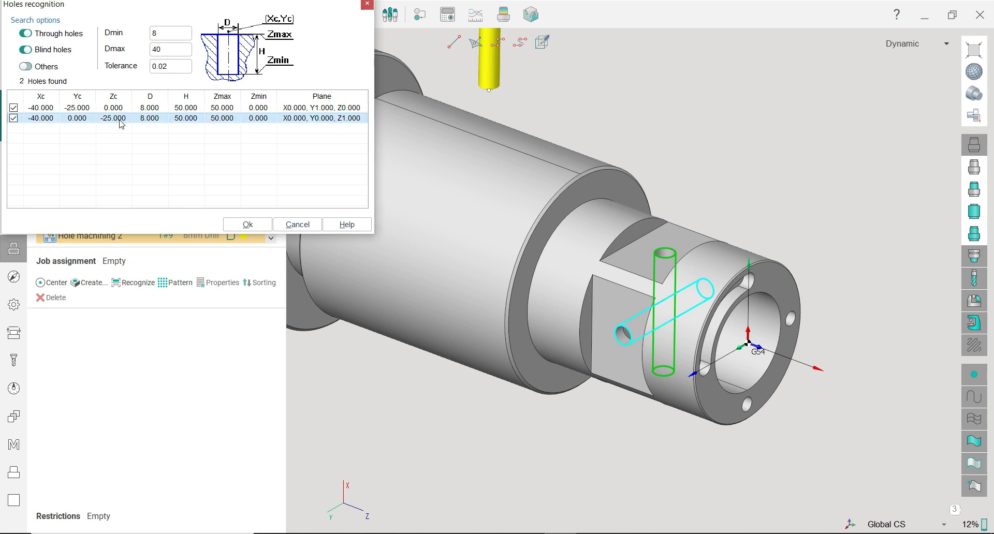
{"action": "left_click", "coordinate": [261, 225]}
{"action": "left_click", "coordinate": [153, 327]}
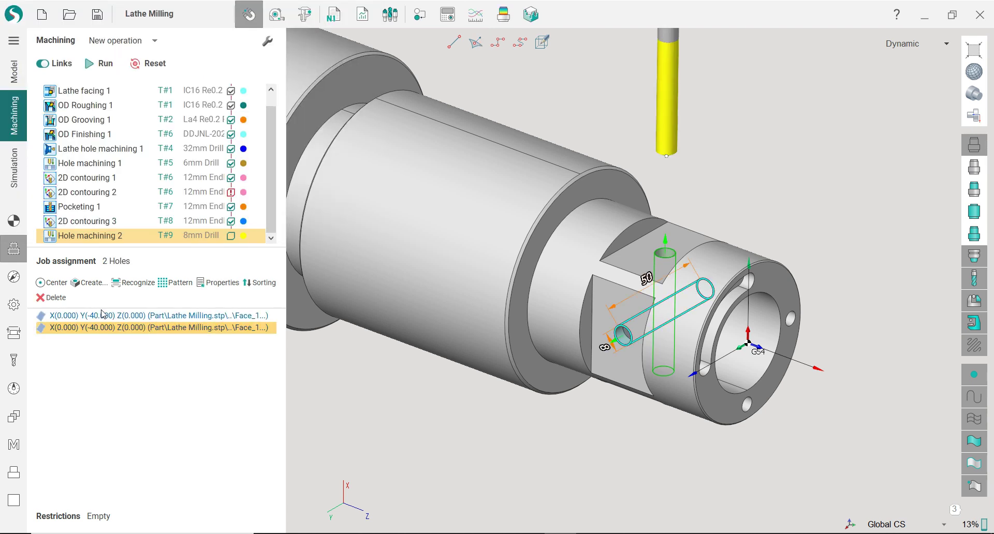
{"action": "left_click", "coordinate": [50, 298]}
{"action": "left_click", "coordinate": [95, 320]}
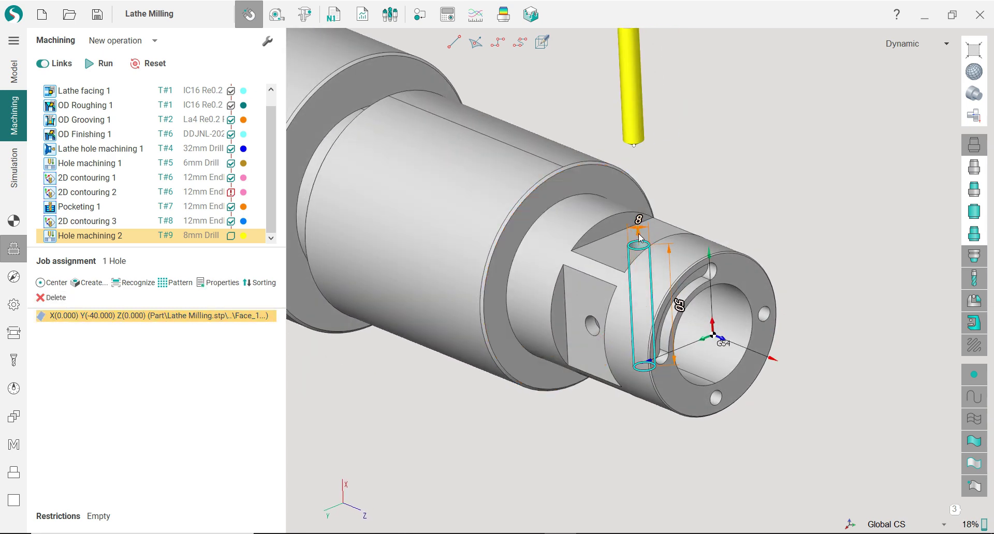
Shorten the vertical hole's depth to 16 mm while viewing the shaft from its end face.
{"action": "middle_click_drag", "start_coordinate": [653, 218], "coordinate": [603, 164]}
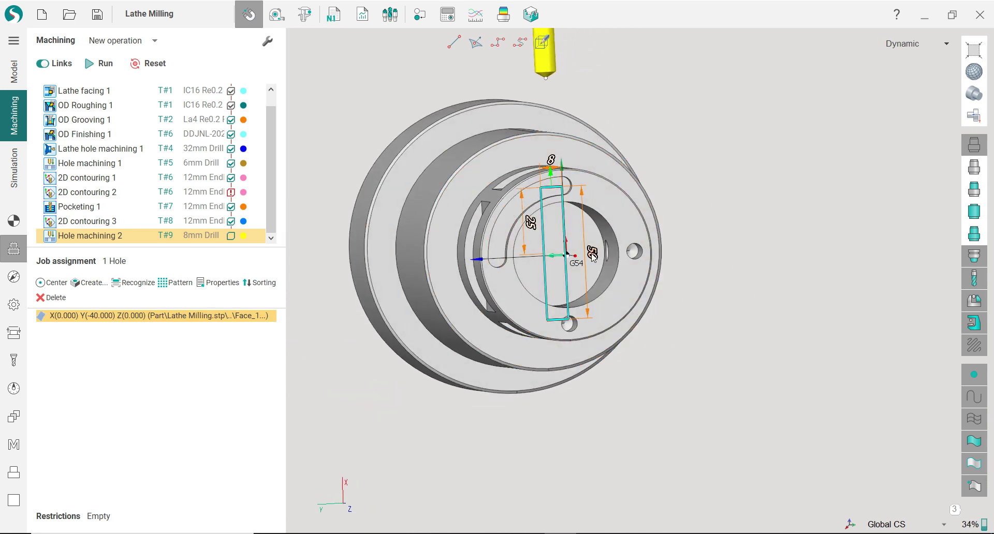
{"action": "left_click", "coordinate": [593, 255]}
{"action": "scroll", "coordinate": [601, 278], "scroll_direction": "down", "scroll_amount": 13}
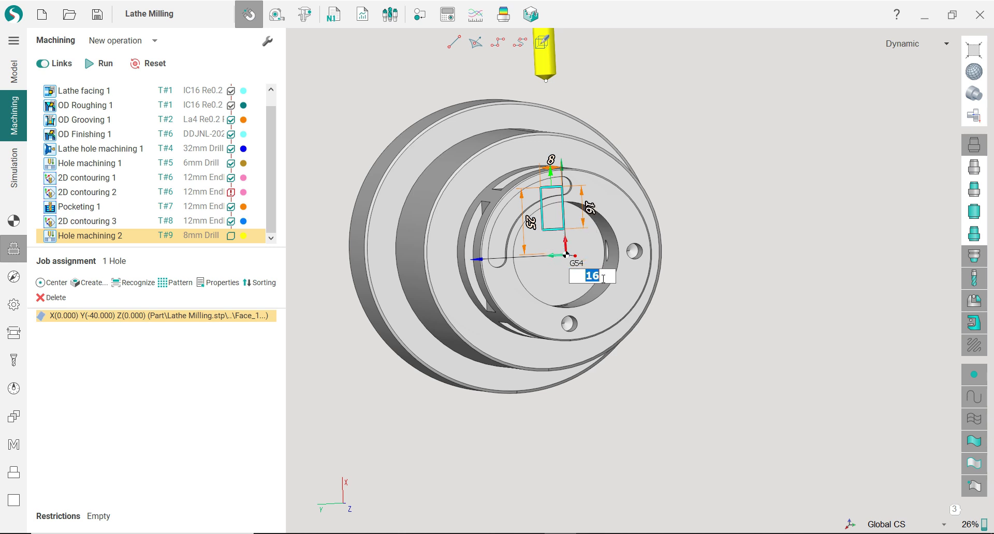
{"action": "scroll", "coordinate": [603, 279], "scroll_direction": "down", "scroll_amount": 1}
{"action": "middle_click_drag", "start_coordinate": [586, 249], "coordinate": [551, 194]}
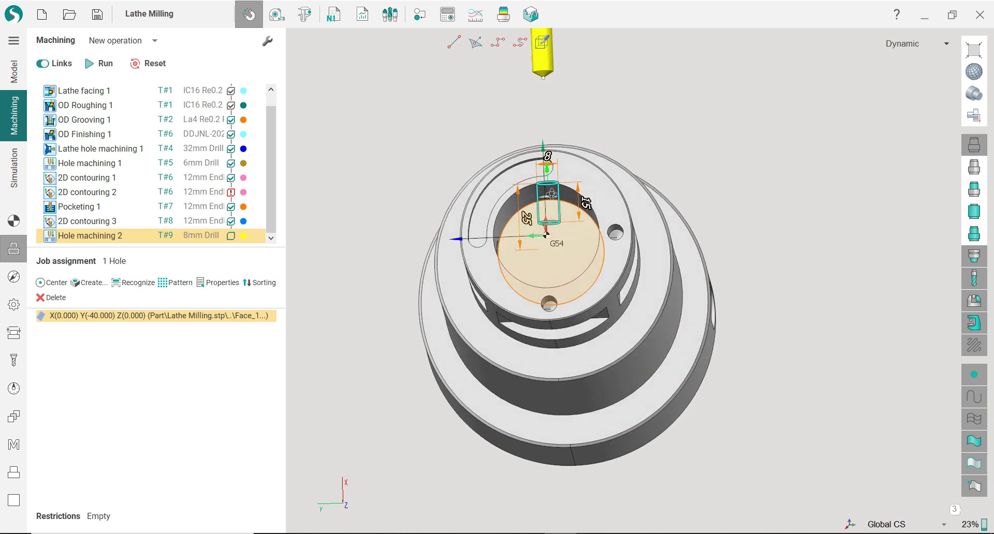
Try depths of 9, 10 and 8 mm for the vertical hole, and settle on a depth of 7 mm.
{"action": "left_click", "coordinate": [587, 208]}
{"action": "scroll", "coordinate": [598, 224], "scroll_direction": "down", "scroll_amount": 5}
{"action": "type", "text": "9"}
{"action": "key", "text": "Return"}
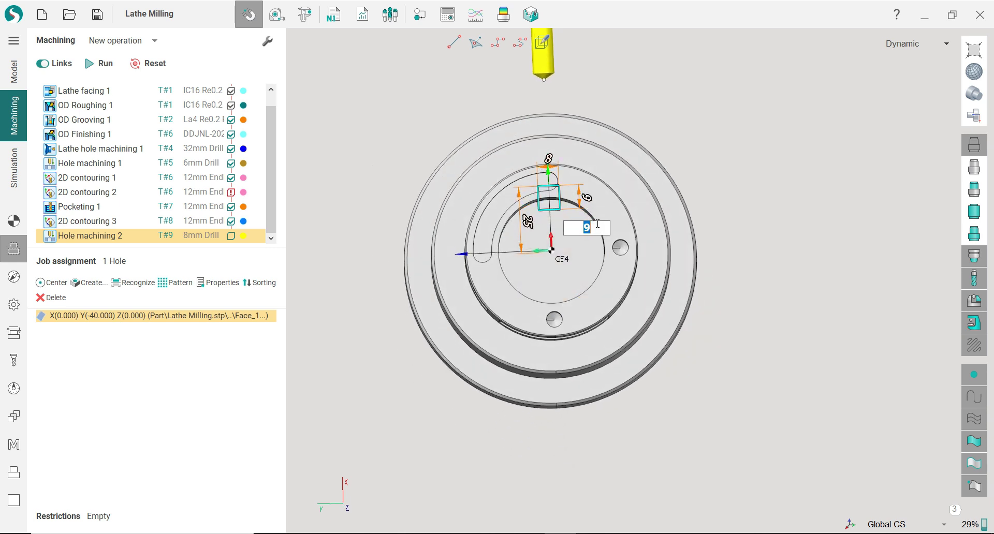
{"action": "type", "text": "10"}
{"action": "key", "text": "Return"}
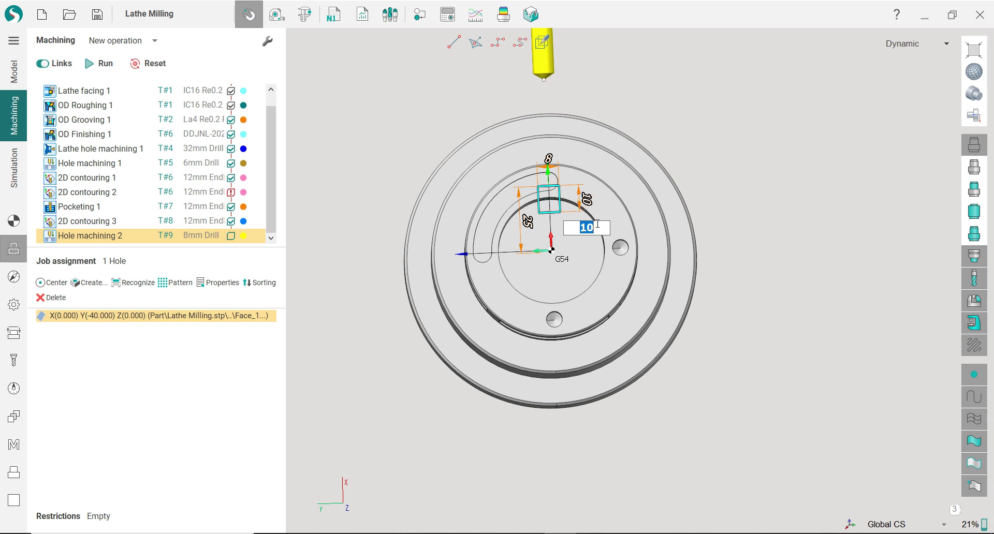
{"action": "type", "text": "8"}
{"action": "key", "text": "Return"}
{"action": "scroll", "coordinate": [597, 224], "scroll_direction": "down", "scroll_amount": 2}
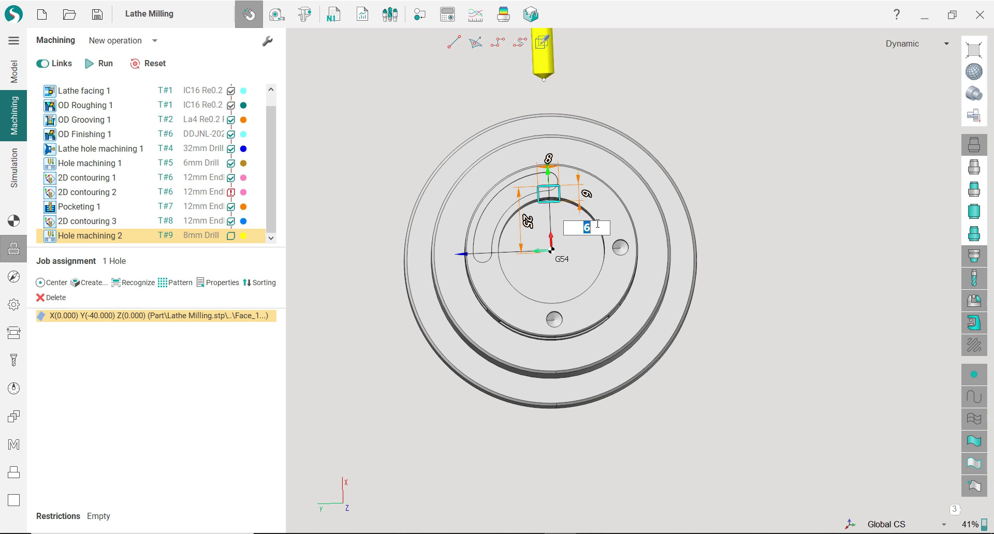
{"action": "type", "text": "7"}
{"action": "key", "text": "Return"}
{"action": "middle_click_drag", "start_coordinate": [553, 217], "coordinate": [621, 234]}
{"action": "scroll", "coordinate": [685, 304], "scroll_direction": "down", "scroll_amount": 2}
{"action": "scroll", "coordinate": [532, 190], "scroll_direction": "up", "scroll_amount": 3}
{"action": "middle_click_drag", "start_coordinate": [533, 190], "coordinate": [532, 207]}
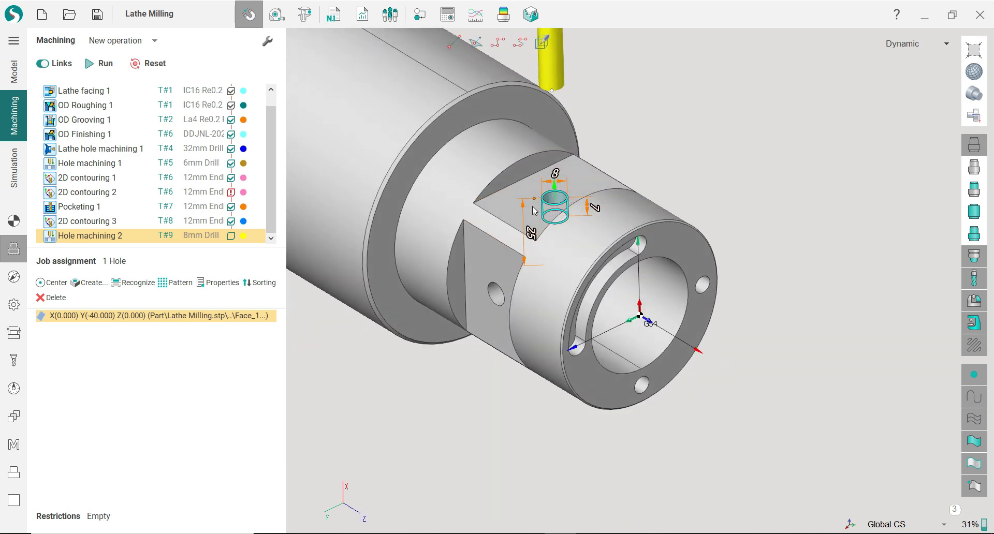
Edit the vertical hole's properties to set its drill tip compensation to Drill tip.
{"action": "left_click", "coordinate": [18, 283]}
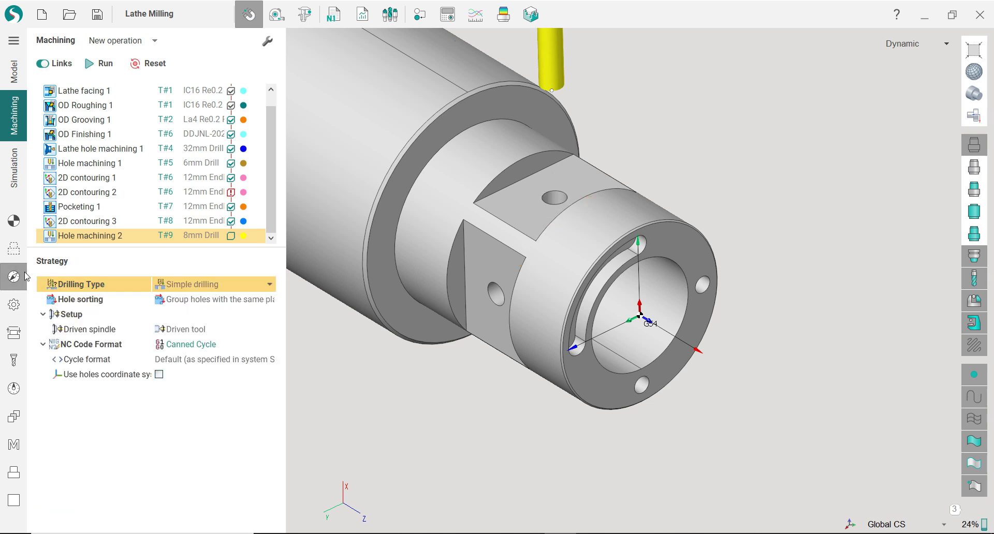
{"action": "left_click", "coordinate": [14, 248]}
{"action": "left_click", "coordinate": [217, 283]}
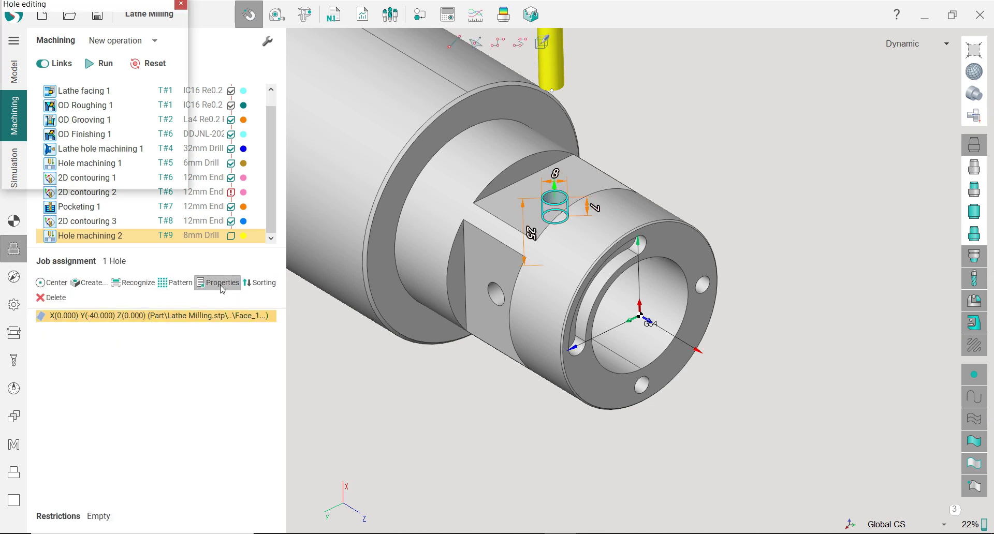
{"action": "left_click", "coordinate": [118, 157]}
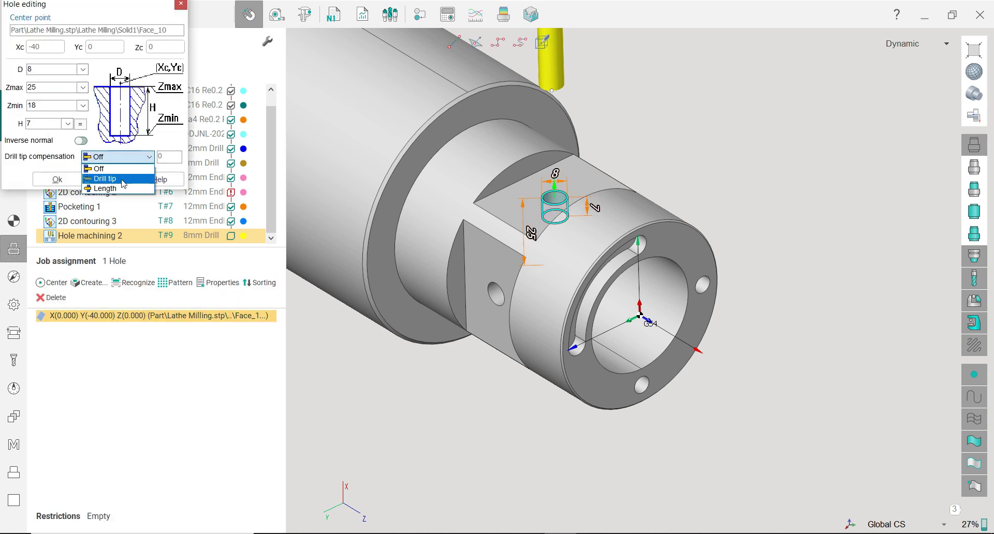
{"action": "left_click", "coordinate": [118, 179]}
{"action": "left_click", "coordinate": [56, 179]}
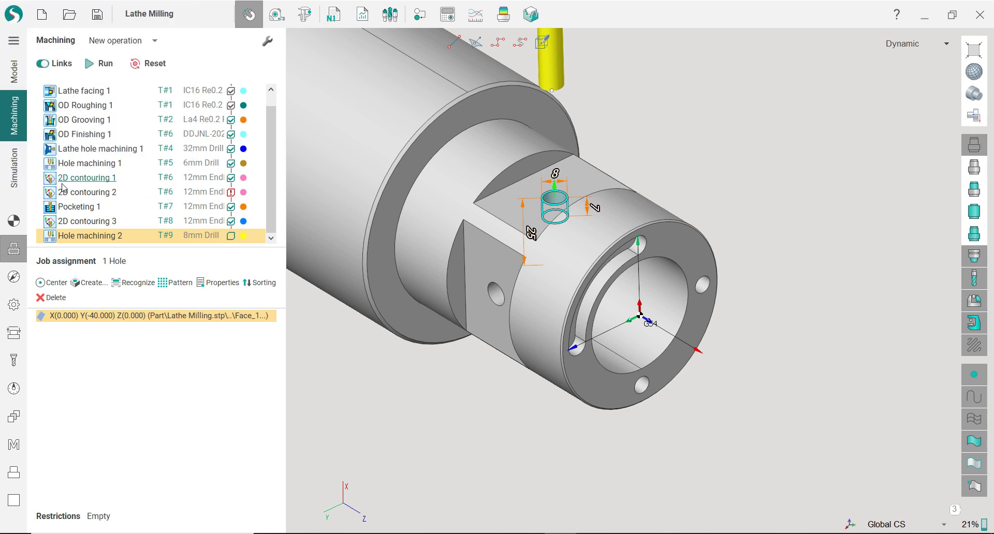
{"action": "mouse_move", "coordinate": [549, 225]}
{"action": "middle_mouse_down"}
{"action": "mouse_move", "coordinate": [483, 164]}
{"action": "mouse_move", "coordinate": [540, 220]}
{"action": "middle_mouse_up"}
Set the safe level of Hole machining 2 to 50 mm from part and calculate its toolpath.
{"action": "left_click", "coordinate": [19, 281]}
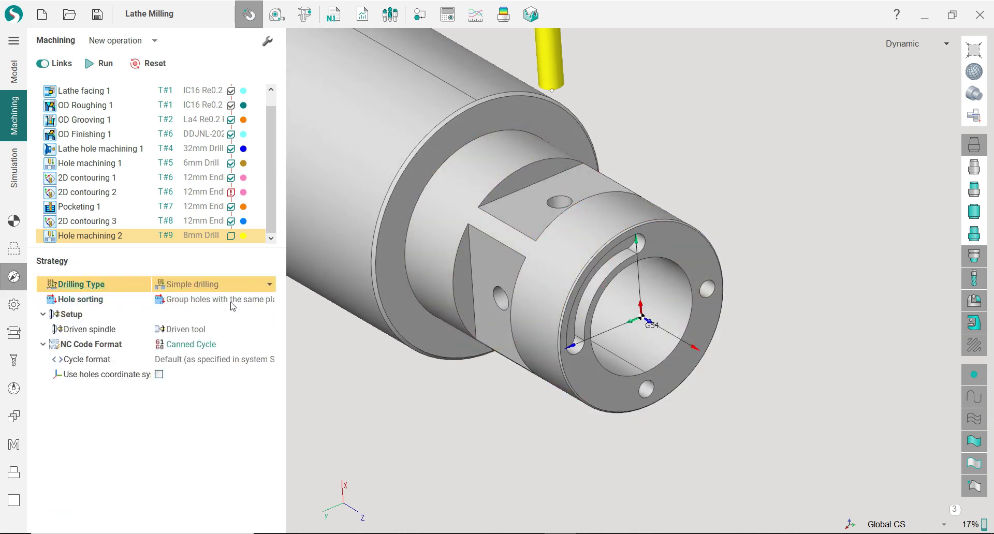
{"action": "left_click", "coordinate": [14, 304]}
{"action": "left_click", "coordinate": [13, 332]}
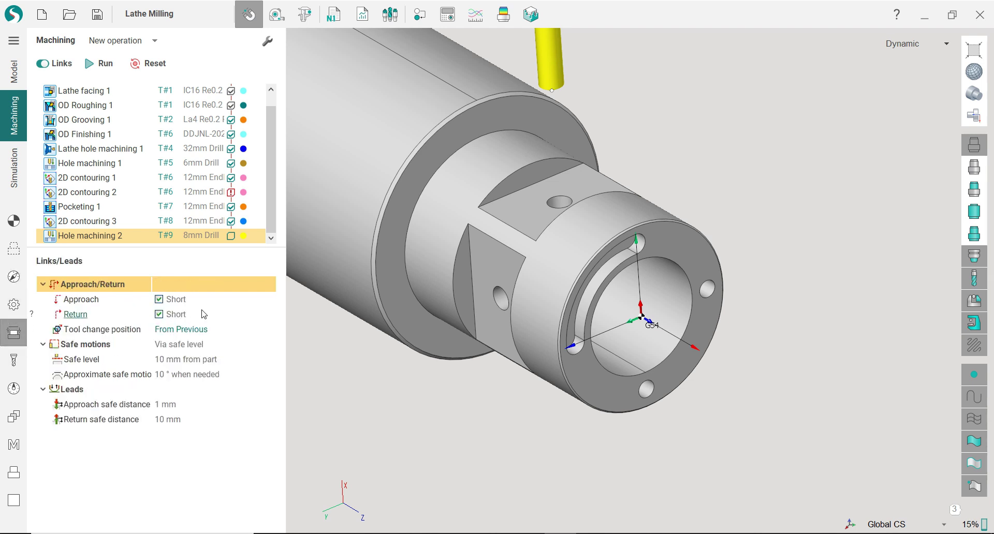
{"action": "left_click", "coordinate": [213, 359]}
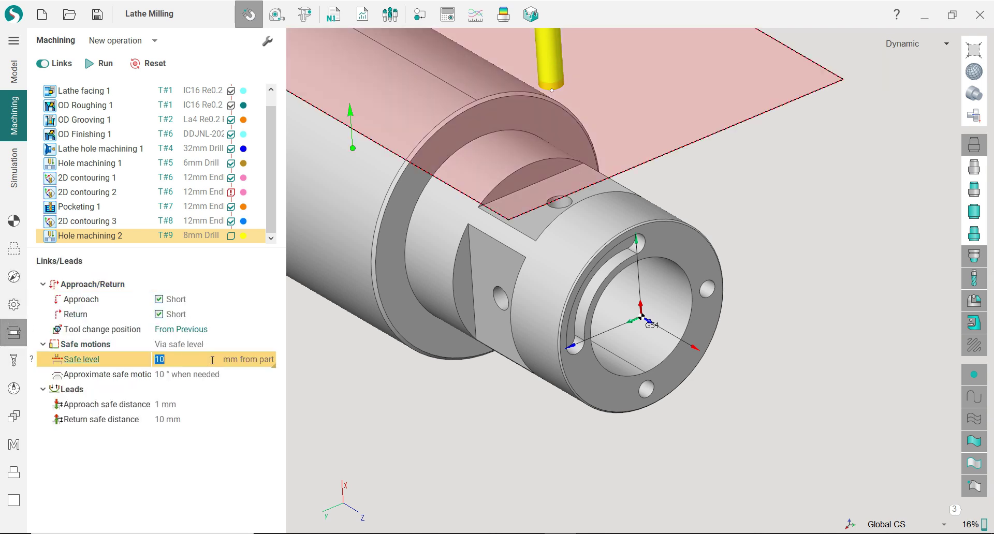
{"action": "type", "text": "50"}
{"action": "key", "text": "Return"}
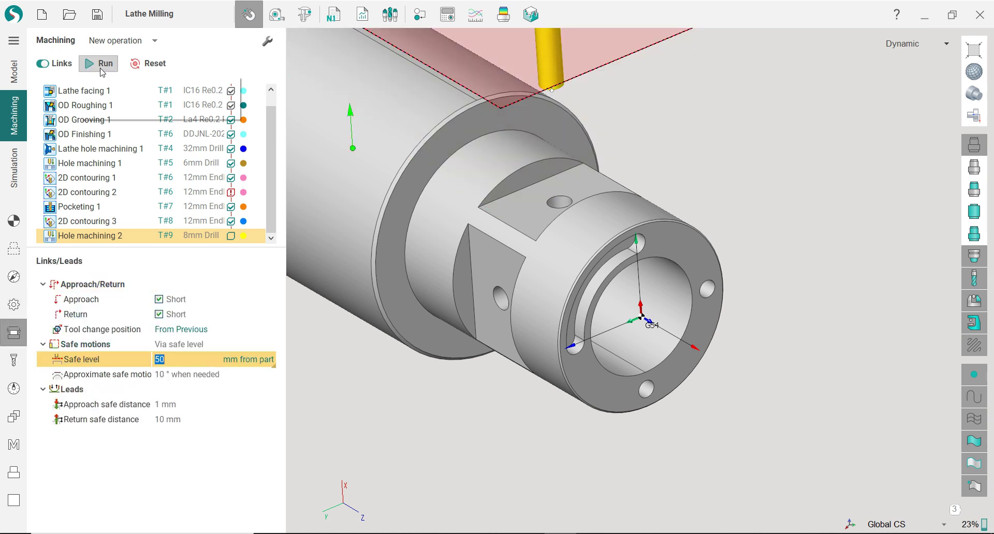
{"action": "scroll", "coordinate": [677, 315], "scroll_direction": "down", "scroll_amount": 4}
{"action": "mouse_move", "coordinate": [668, 231]}
{"action": "middle_mouse_down"}
{"action": "mouse_move", "coordinate": [681, 217]}
{"action": "mouse_move", "coordinate": [679, 232]}
{"action": "middle_mouse_up"}
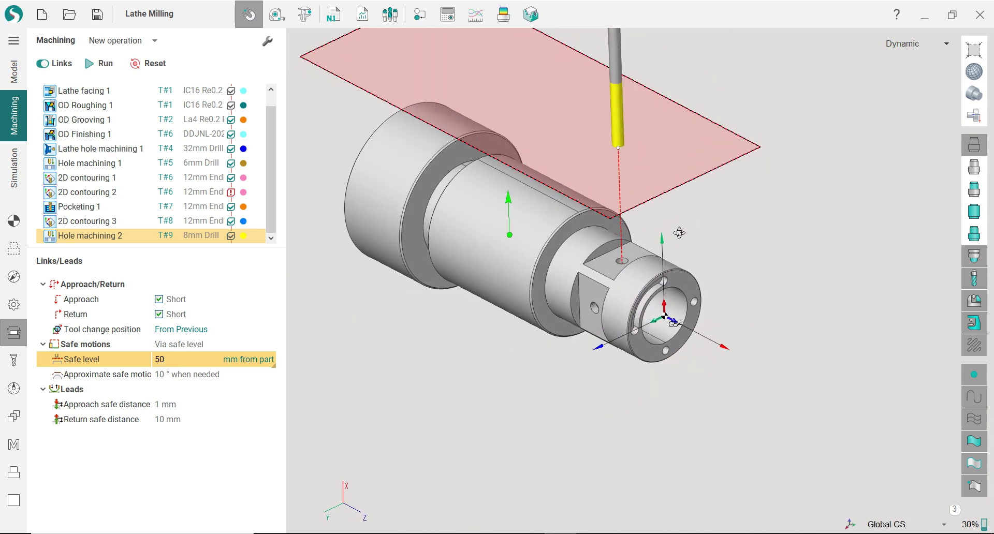
Enable toolpath multiplication by C (Axis C Position) with a multiply step of 90 and a multiply count of 4.
{"action": "left_click", "coordinate": [14, 416]}
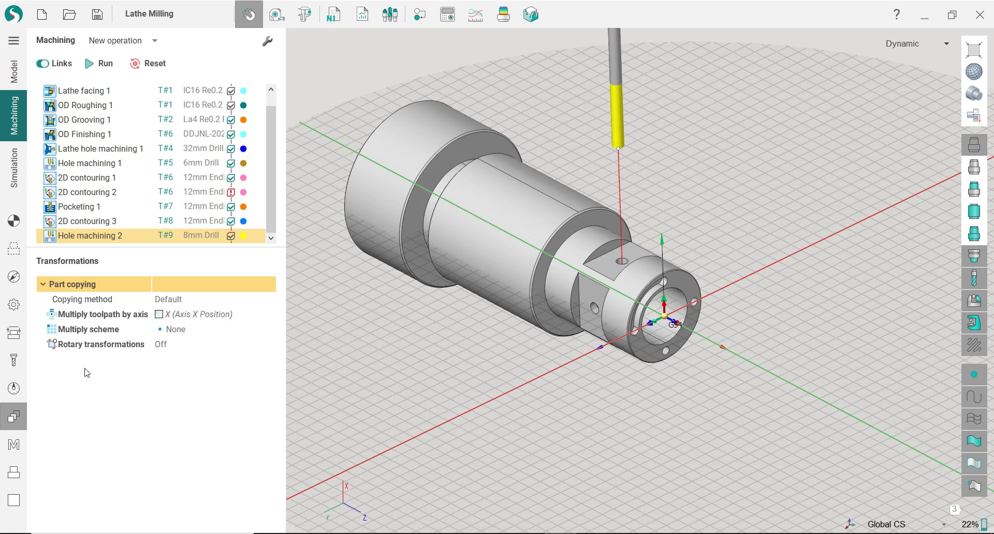
{"action": "left_click", "coordinate": [174, 315]}
{"action": "left_click", "coordinate": [159, 314]}
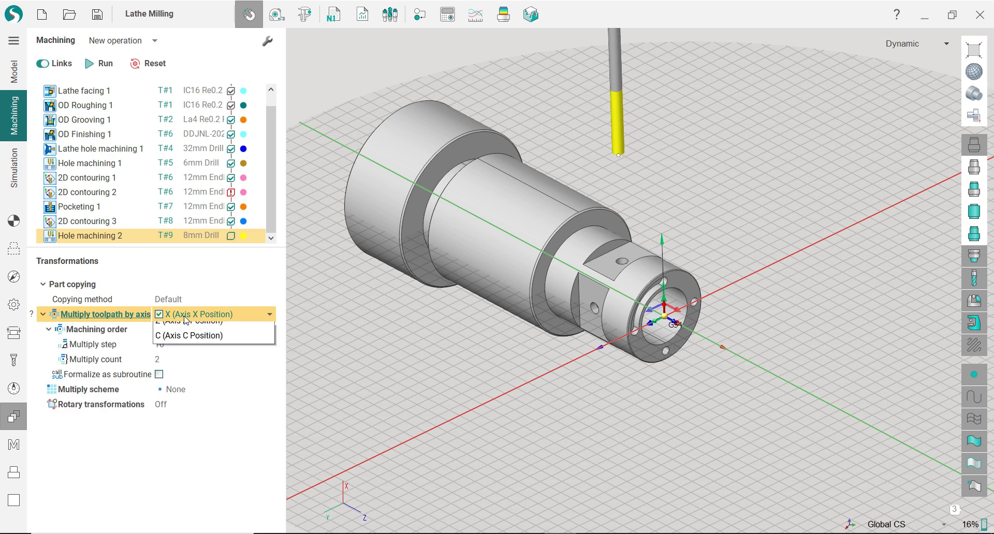
{"action": "left_click", "coordinate": [190, 375]}
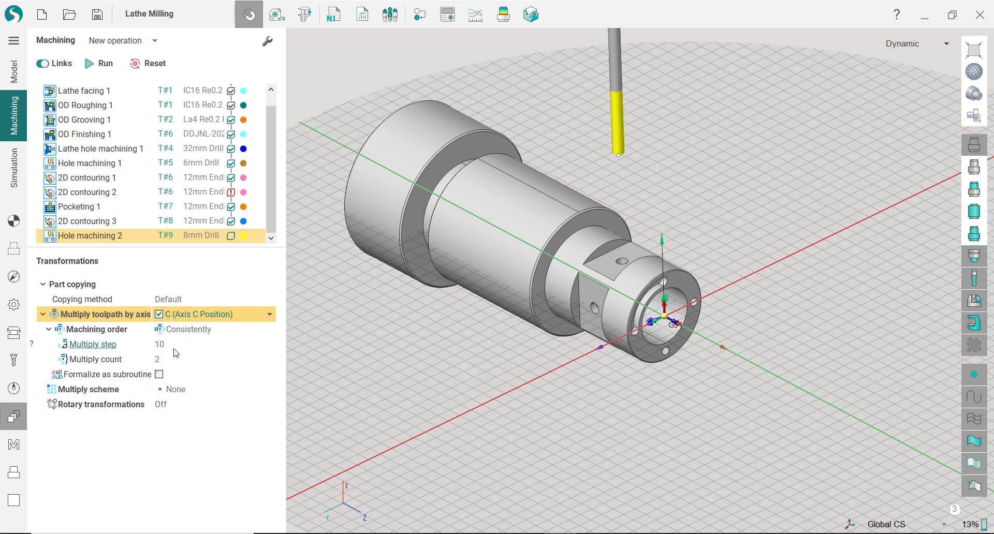
{"action": "left_click", "coordinate": [174, 348]}
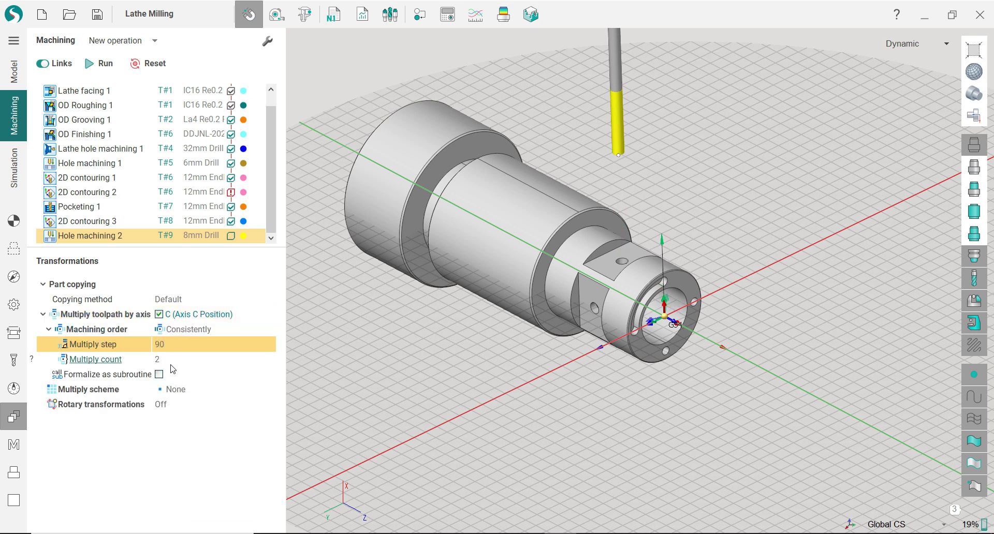
{"action": "left_click", "coordinate": [171, 362]}
{"action": "left_click", "coordinate": [190, 346]}
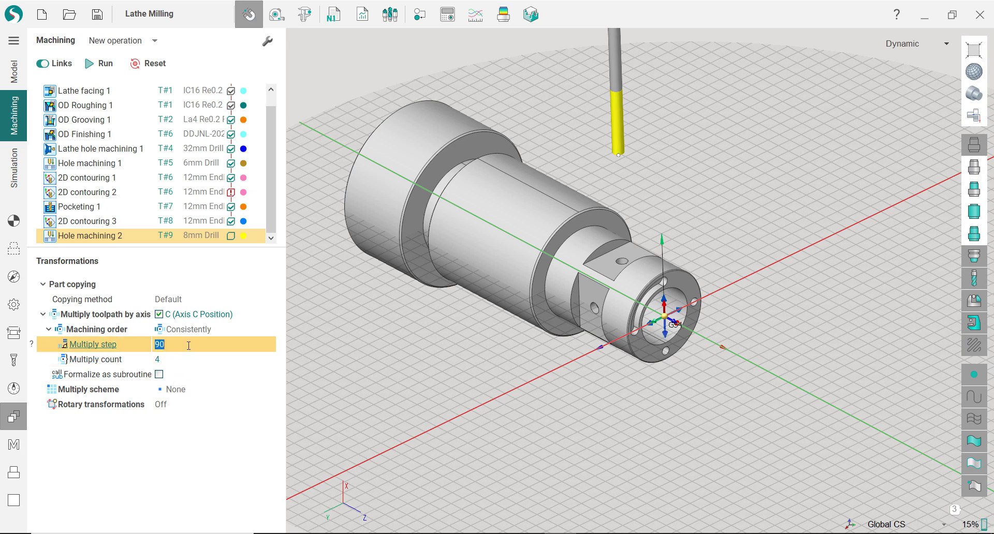
Recalculate Hole machining 2 and inspect the multiplied drilling toolpath around the shaft.
{"action": "left_click", "coordinate": [95, 65]}
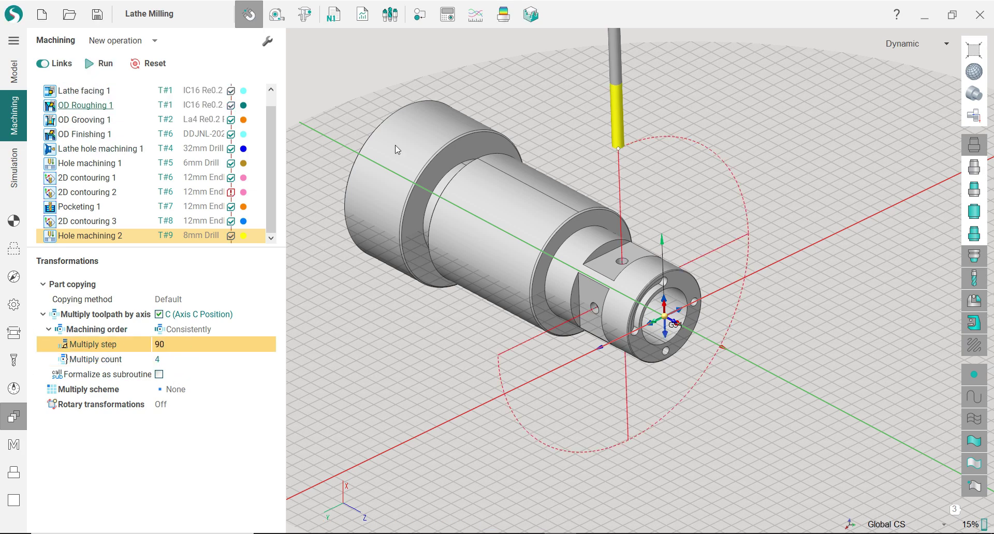
{"action": "scroll", "coordinate": [558, 213], "scroll_direction": "up", "scroll_amount": 3}
{"action": "middle_click_drag", "start_coordinate": [558, 213], "coordinate": [618, 235]}
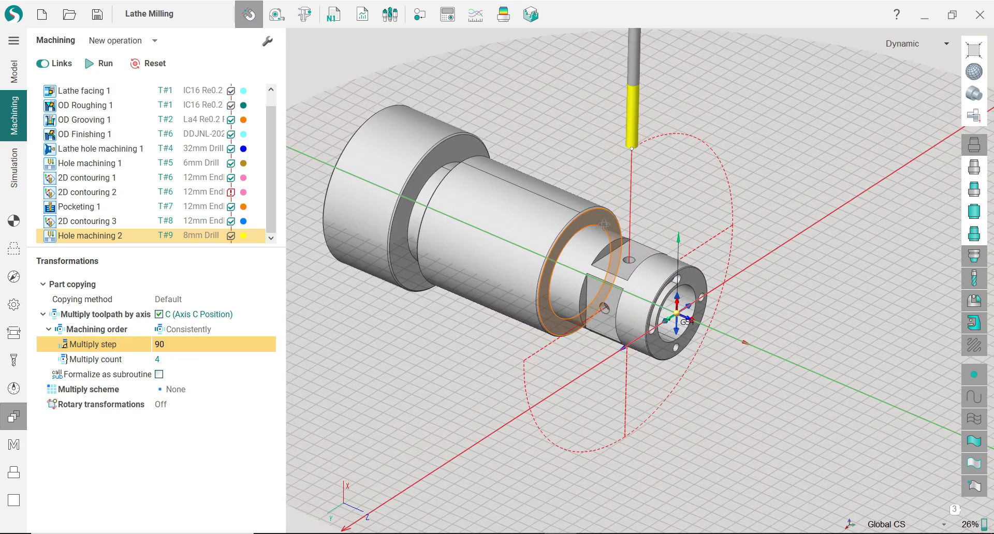
{"action": "scroll", "coordinate": [628, 260], "scroll_direction": "down", "scroll_amount": 3}
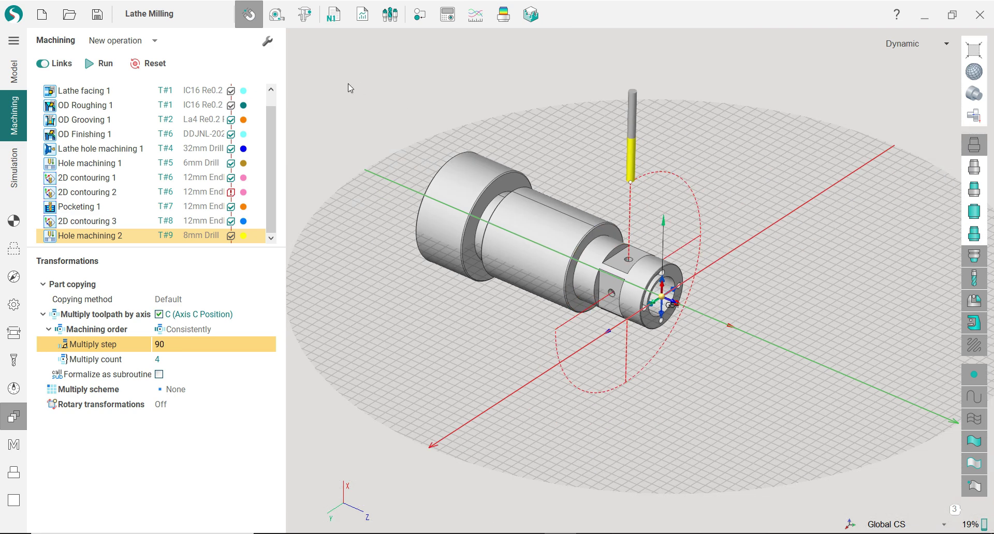
Run the machining simulation of Hole machining 2 and inspect the drilled holes in the flats.
{"action": "left_click", "coordinate": [14, 168]}
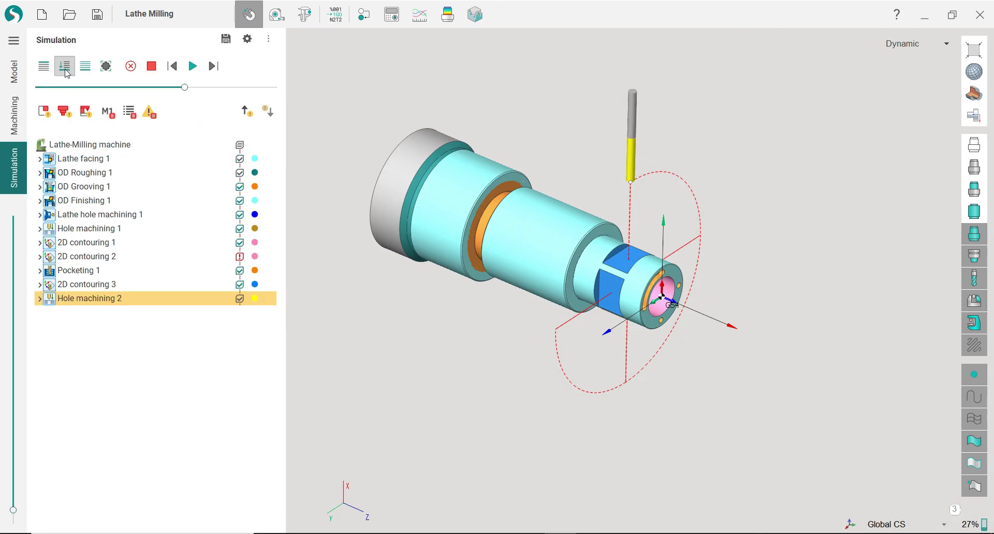
{"action": "left_click", "coordinate": [193, 66]}
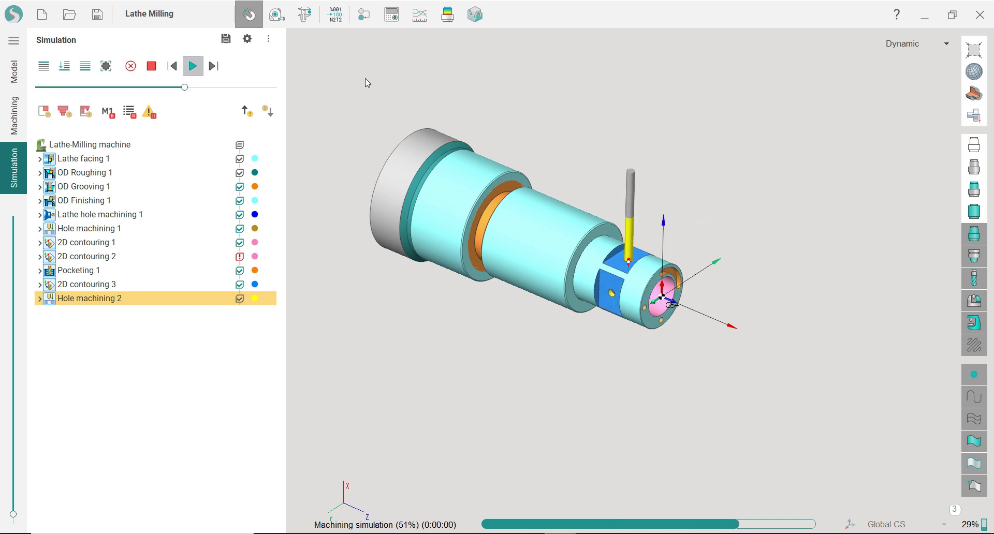
{"action": "scroll", "coordinate": [615, 234], "scroll_direction": "up", "scroll_amount": 3}
{"action": "middle_click_drag", "start_coordinate": [598, 168], "coordinate": [543, 270]}
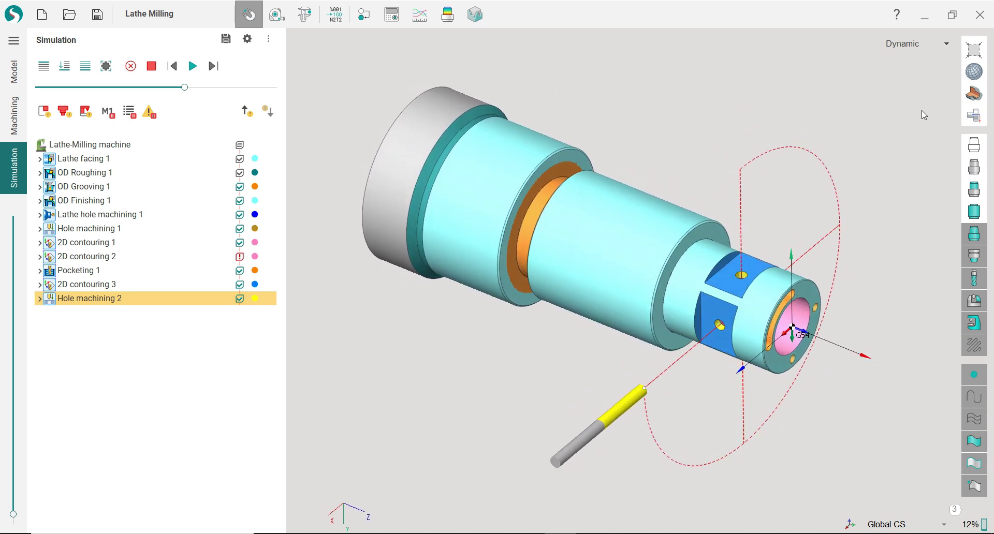
Display the part model together with the simulated workpiece to compare them, and return to the machining operations.
{"action": "left_click", "coordinate": [973, 233]}
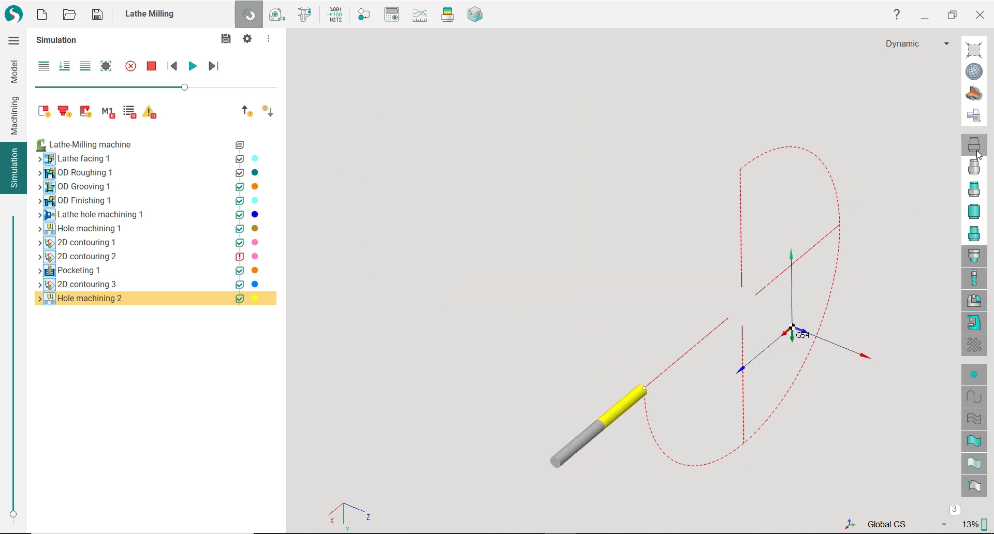
{"action": "left_click", "coordinate": [976, 152]}
{"action": "left_click", "coordinate": [973, 233]}
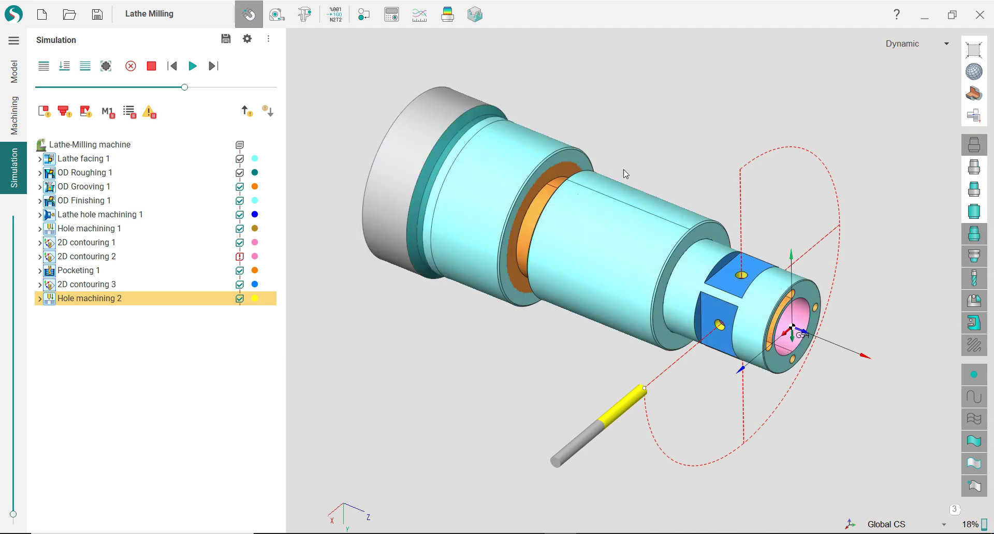
{"action": "middle_click_drag", "start_coordinate": [628, 151], "coordinate": [504, 280]}
{"action": "left_click", "coordinate": [14, 115]}
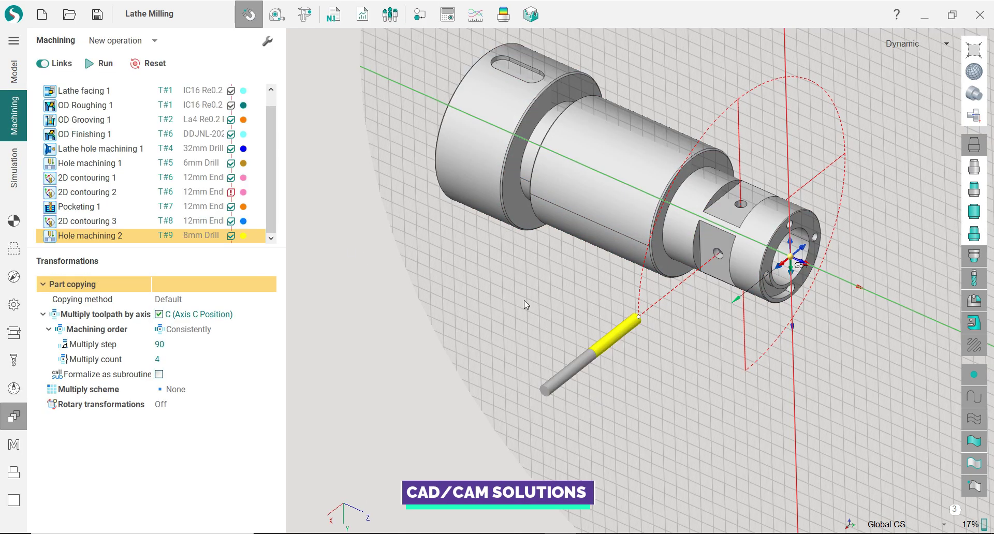
Measure the end radius and depth of the slot in the large-diameter section of the shaft.
{"action": "left_click", "coordinate": [14, 221]}
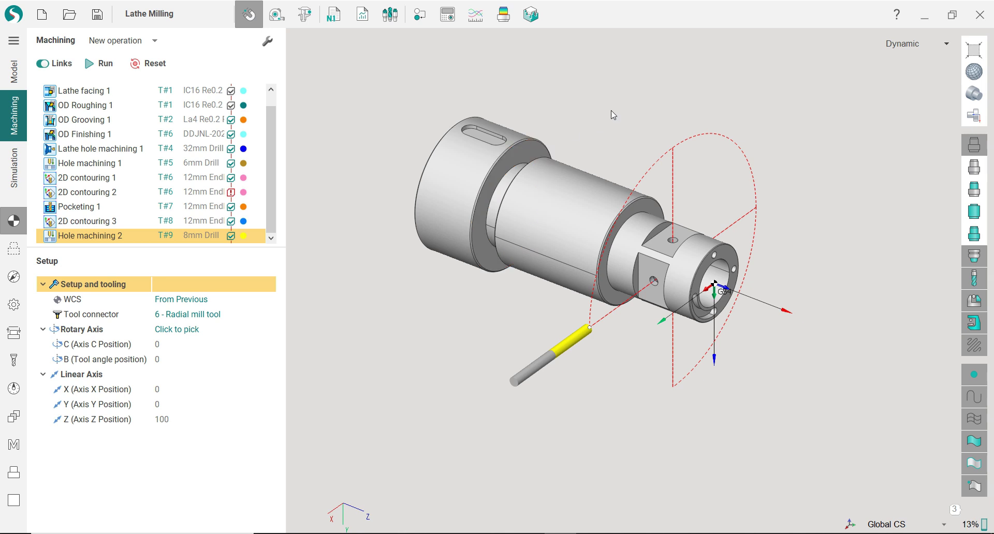
{"action": "scroll", "coordinate": [481, 148], "scroll_direction": "up", "scroll_amount": 3}
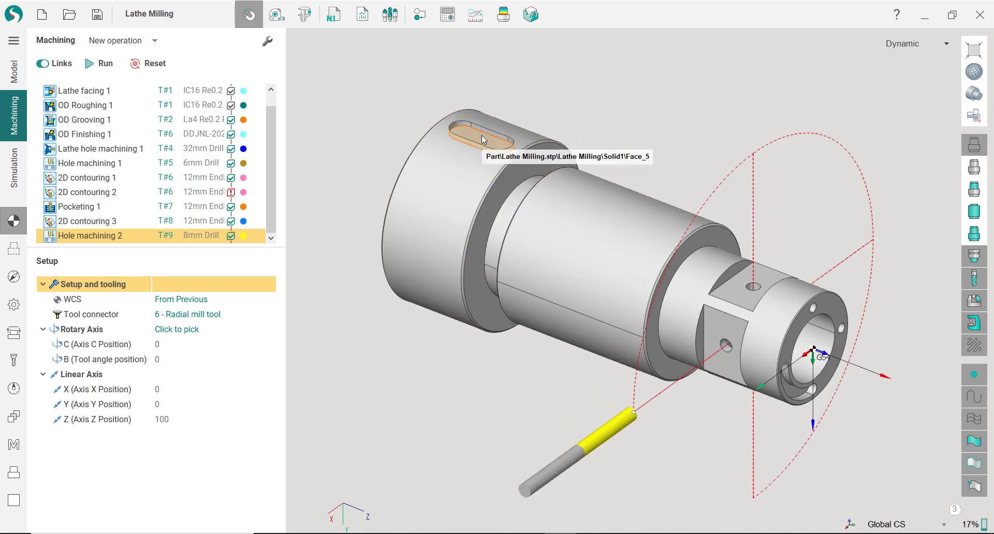
{"action": "scroll", "coordinate": [474, 133], "scroll_direction": "up", "scroll_amount": 4}
{"action": "left_click", "coordinate": [463, 121]}
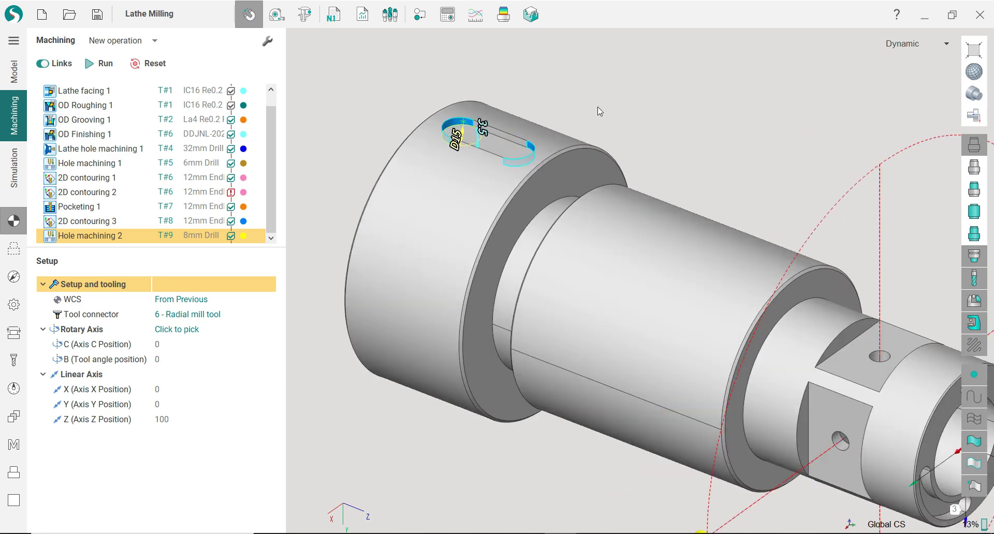
{"action": "left_click", "coordinate": [602, 107]}
{"action": "mouse_move", "coordinate": [602, 108]}
{"action": "middle_mouse_down"}
{"action": "mouse_move", "coordinate": [612, 125]}
{"action": "mouse_move", "coordinate": [595, 124]}
{"action": "middle_mouse_up"}
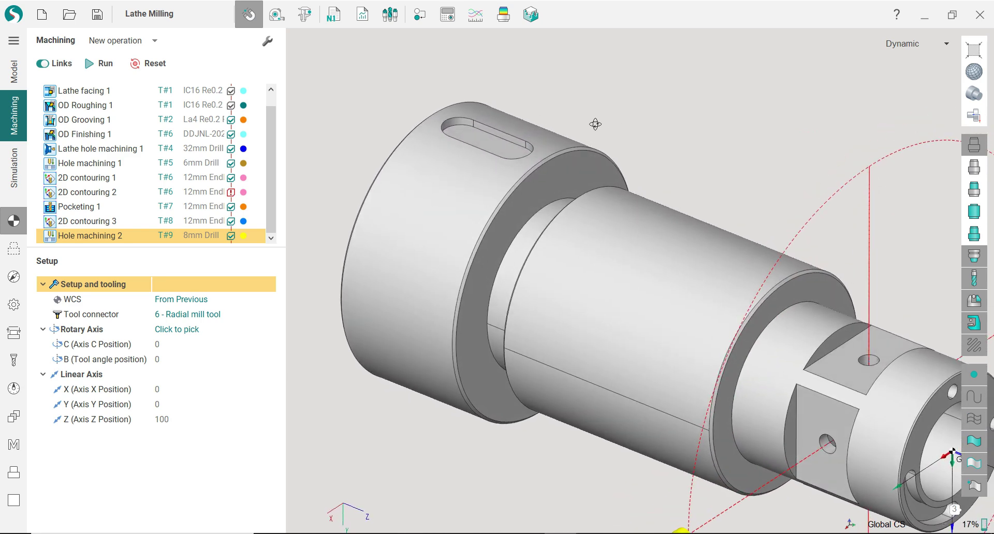
{"action": "scroll", "coordinate": [520, 179], "scroll_direction": "down", "scroll_amount": 3}
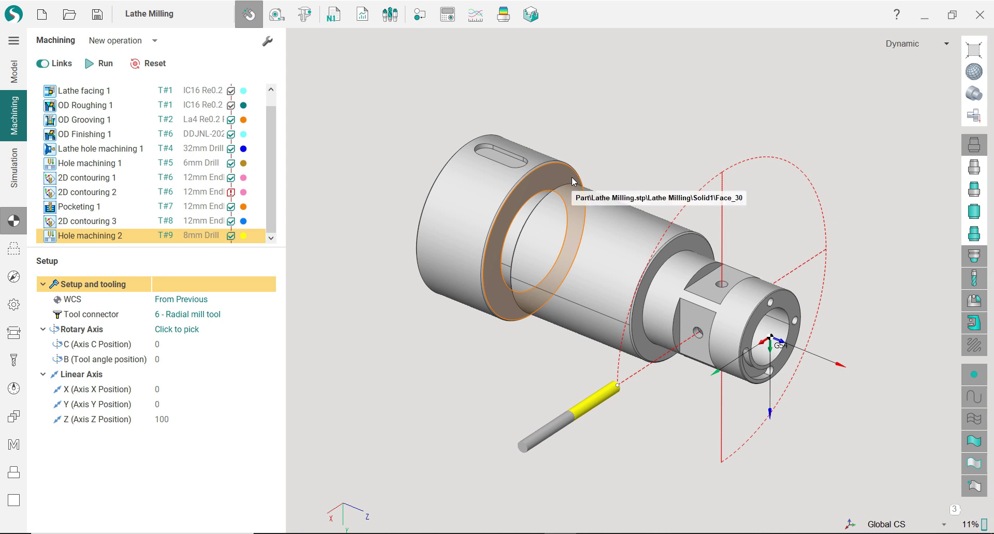
Add a new 2D Pocketing operation after Hole machining 2.
{"action": "left_click", "coordinate": [156, 42]}
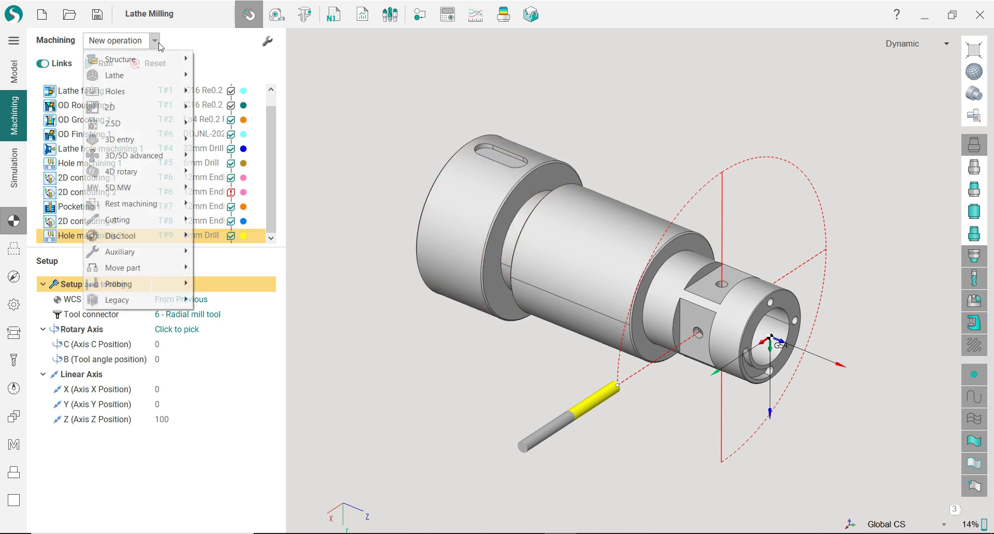
{"action": "mouse_move", "coordinate": [157, 106]}
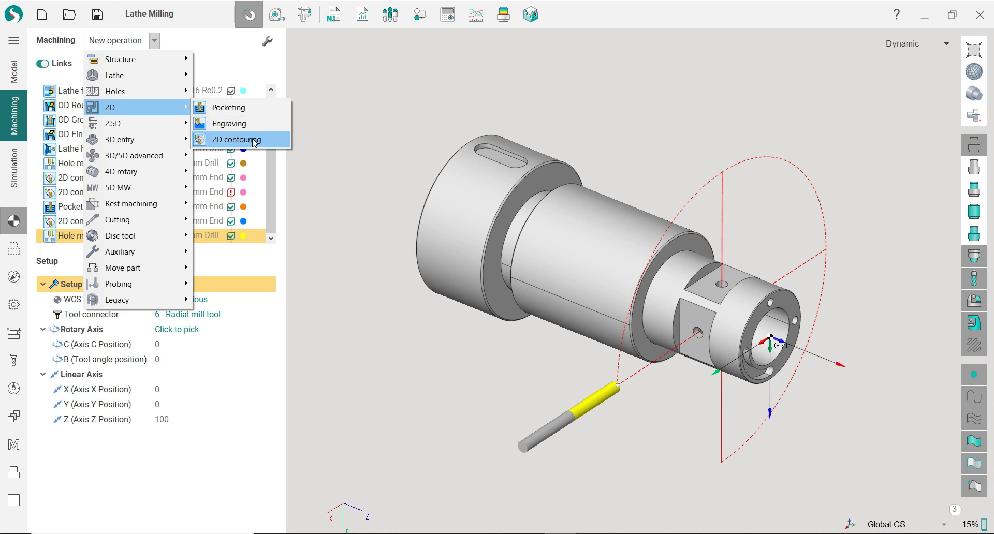
{"action": "left_click", "coordinate": [248, 107]}
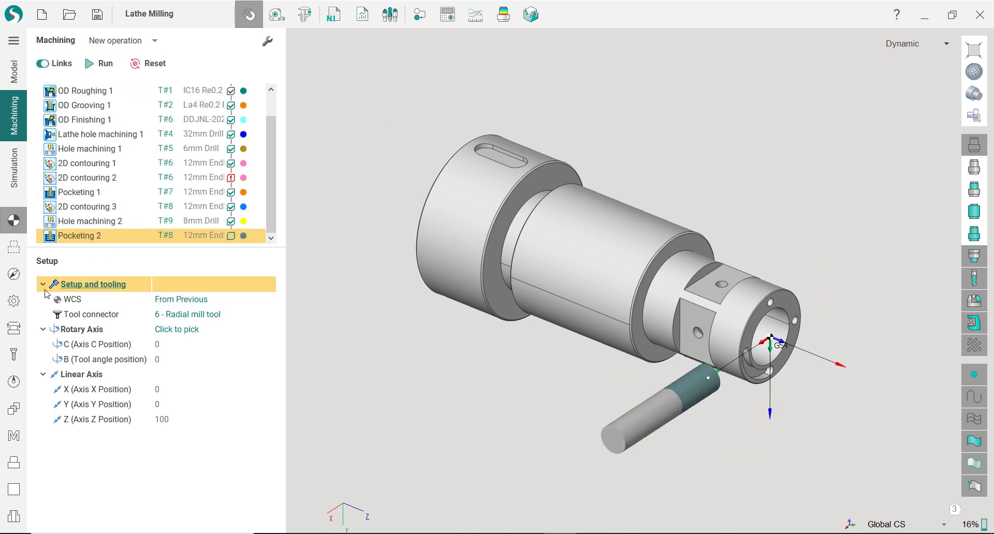
Assign tool number 10 to the end mill of Pocketing 2 as a separate tool.
{"action": "left_click", "coordinate": [20, 354]}
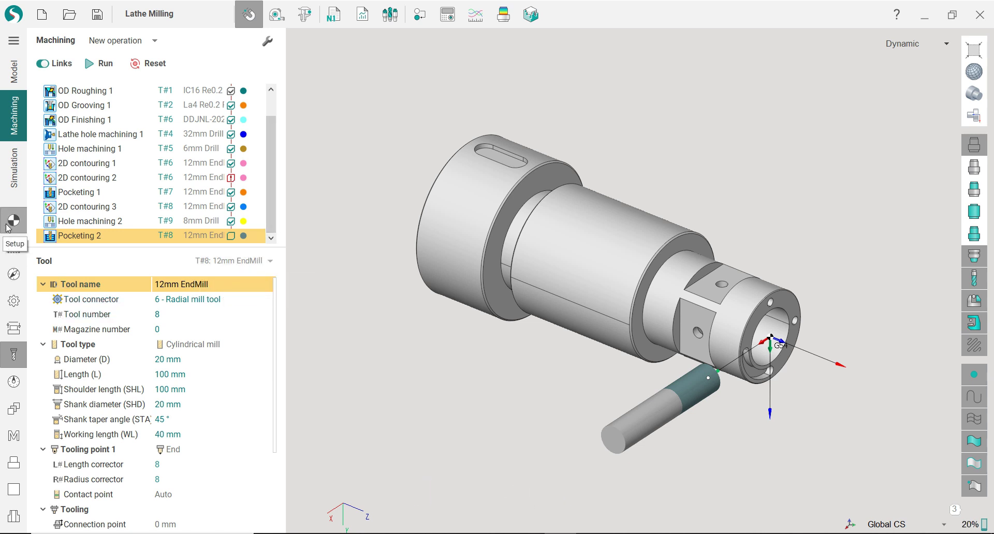
{"action": "left_click", "coordinate": [190, 314]}
{"action": "type", "text": "10"}
{"action": "key", "text": "Return"}
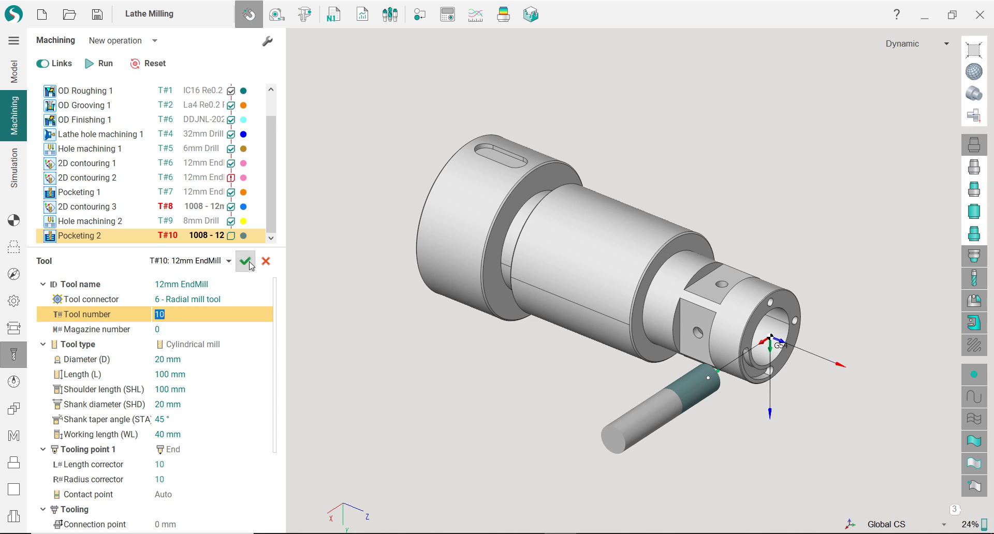
{"action": "left_click", "coordinate": [244, 261]}
{"action": "left_click", "coordinate": [414, 301]}
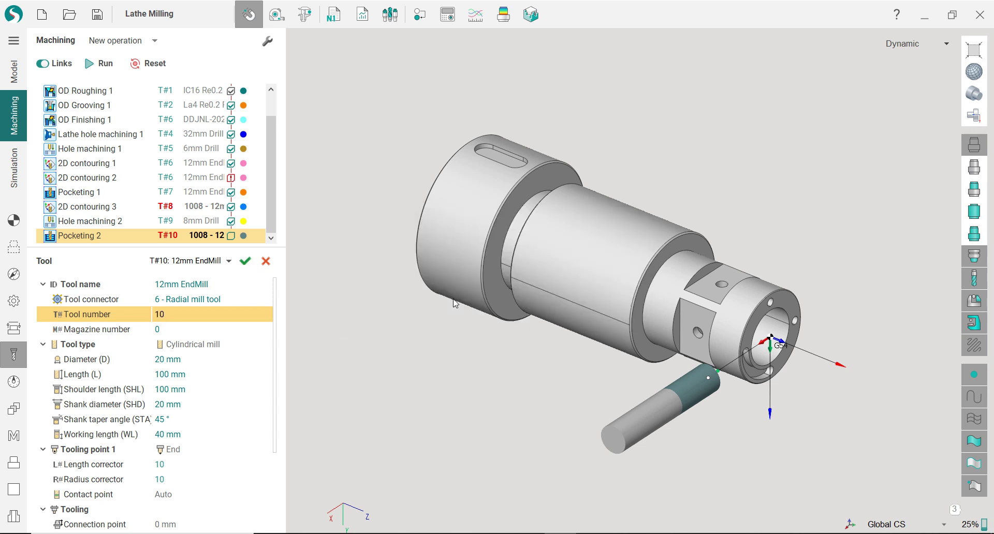
{"action": "left_click", "coordinate": [176, 314]}
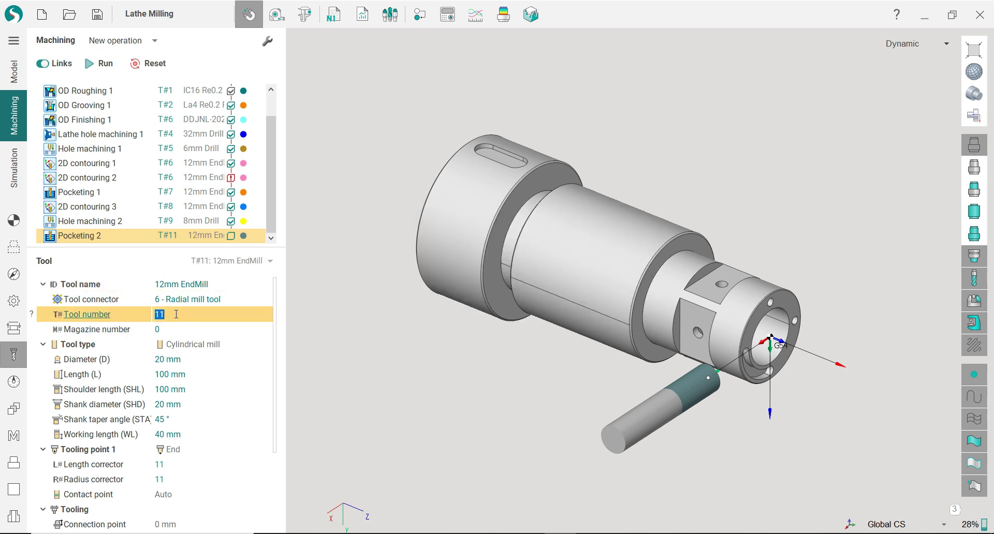
Set the end mill's diameter to 10 mm, its length to 80 mm and its shoulder length to 80 mm.
{"action": "left_click", "coordinate": [185, 359]}
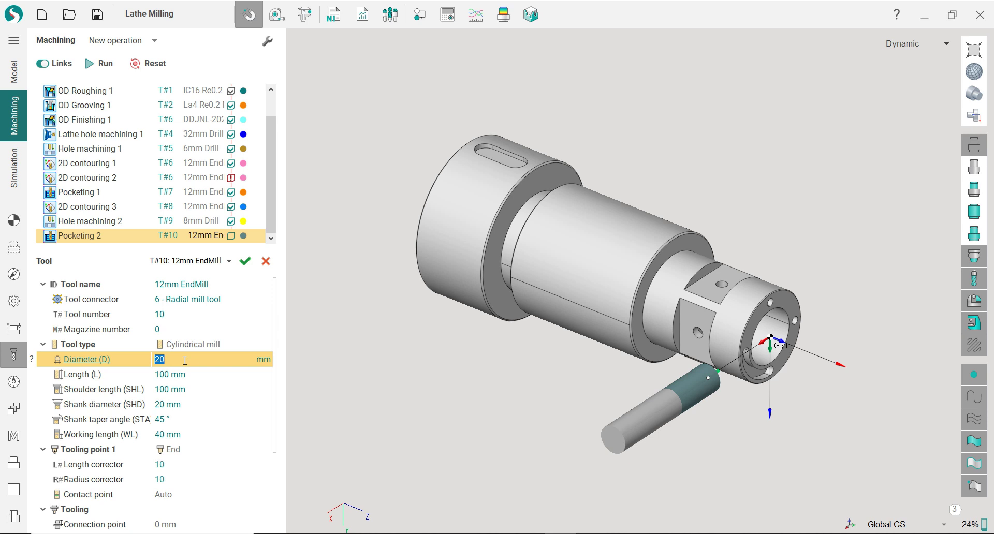
{"action": "type", "text": "10"}
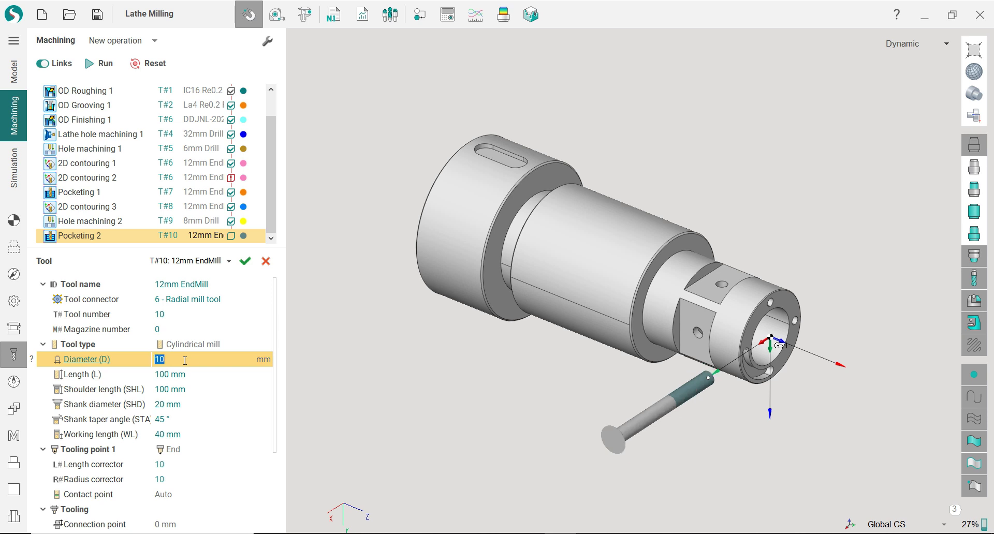
{"action": "left_click", "coordinate": [188, 375]}
{"action": "type", "text": "8"}
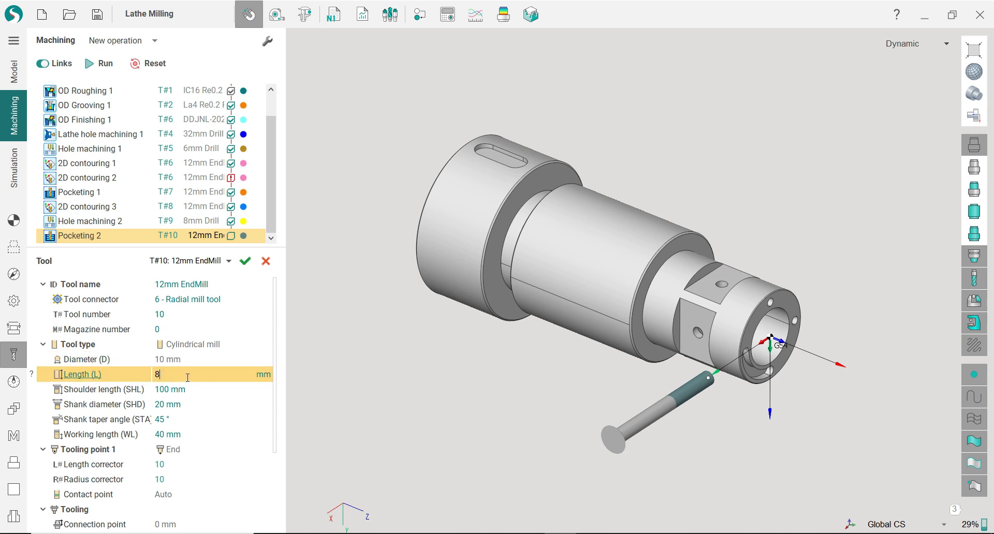
{"action": "type", "text": "0"}
{"action": "left_click", "coordinate": [188, 389]}
{"action": "type", "text": "80"}
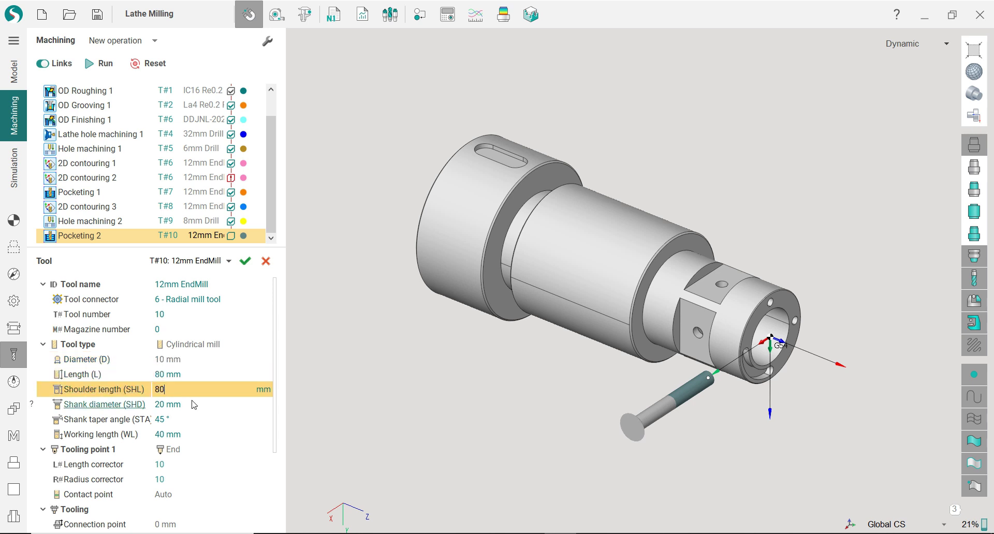
Set the end mill's shank diameter to 10 mm and working length to 25 mm, and apply the tool changes.
{"action": "left_click", "coordinate": [193, 406]}
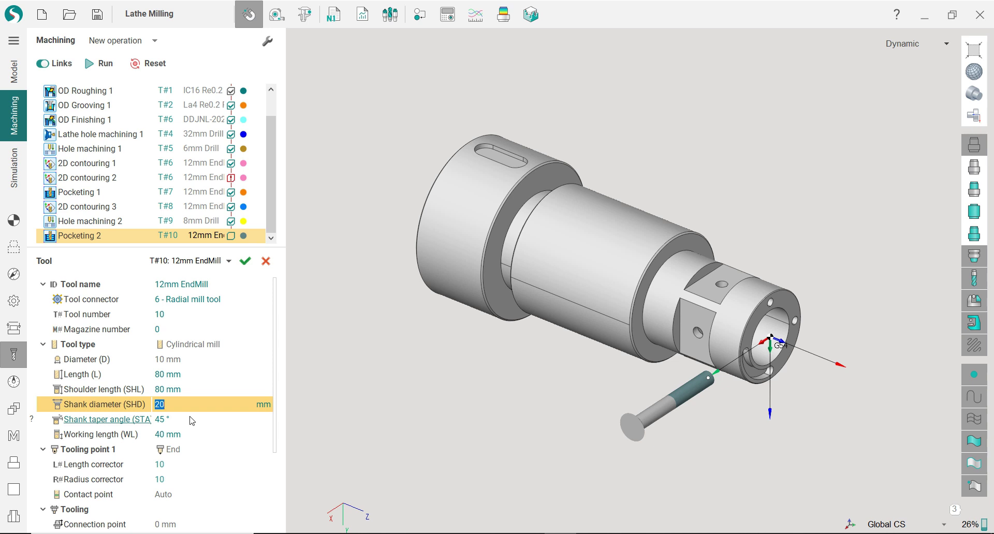
{"action": "left_click", "coordinate": [191, 422]}
{"action": "left_click", "coordinate": [194, 434]}
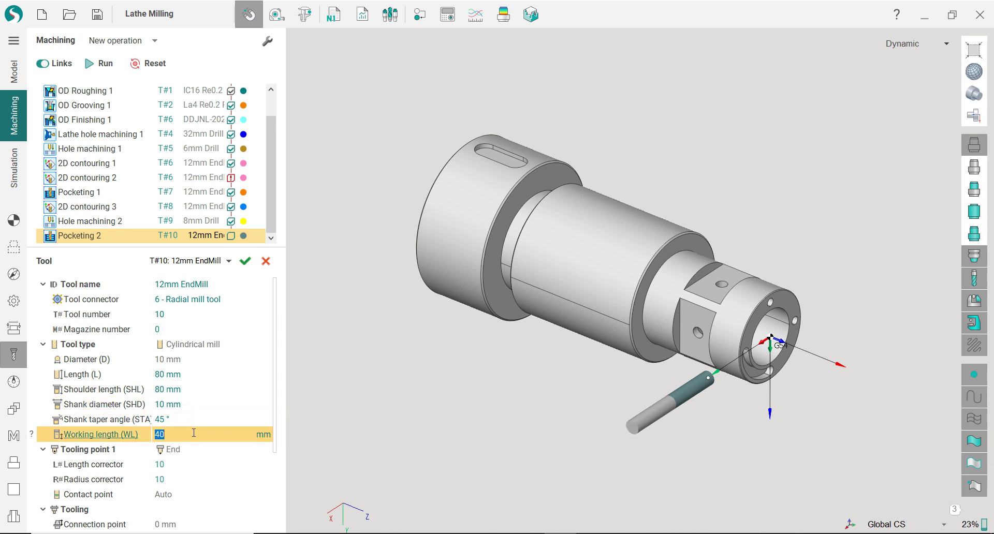
{"action": "key", "text": "Return"}
{"action": "left_click", "coordinate": [245, 261]}
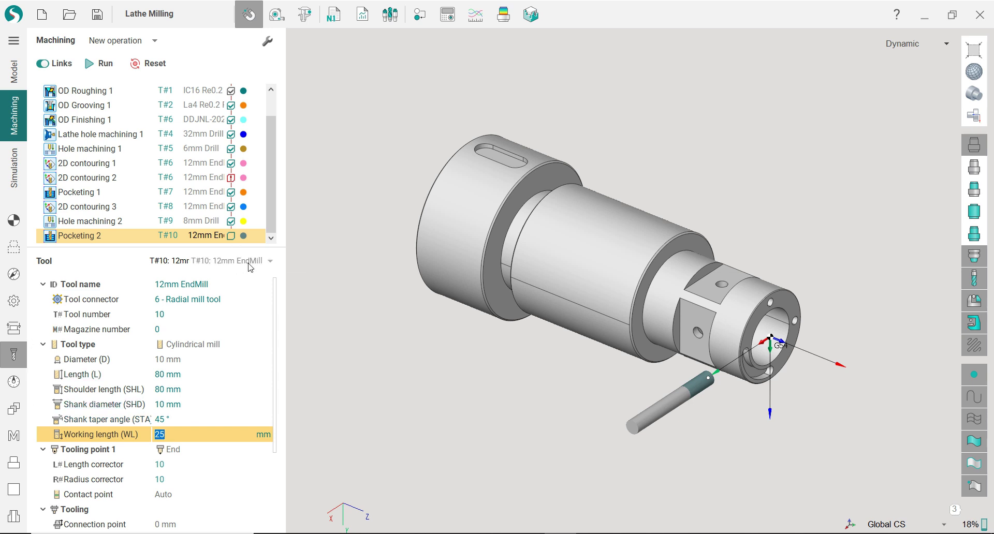
Change the display color of Pocketing 2 to bright pink.
{"action": "left_click", "coordinate": [244, 236]}
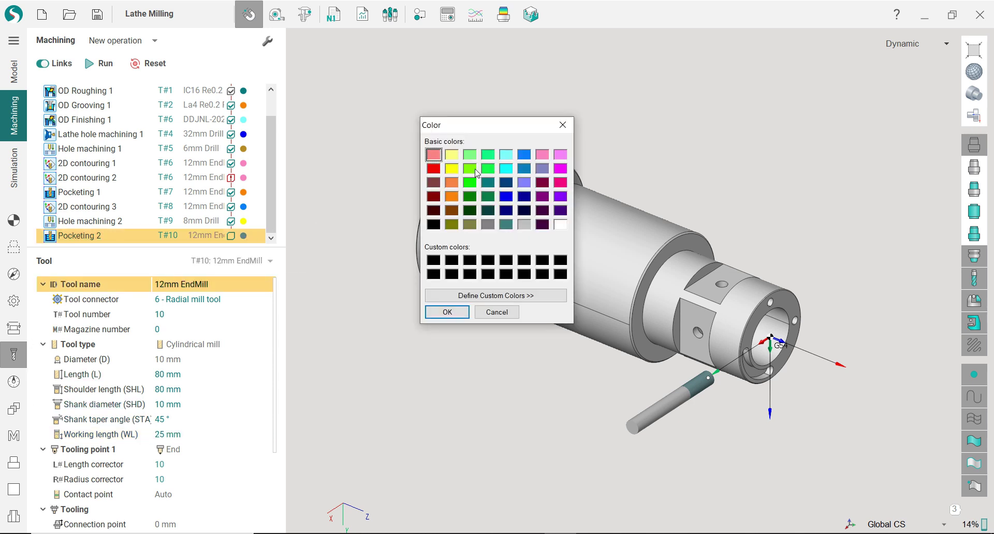
{"action": "left_click", "coordinate": [502, 158]}
{"action": "left_click", "coordinate": [505, 198]}
{"action": "left_click", "coordinate": [559, 185]}
{"action": "left_click", "coordinate": [448, 313]}
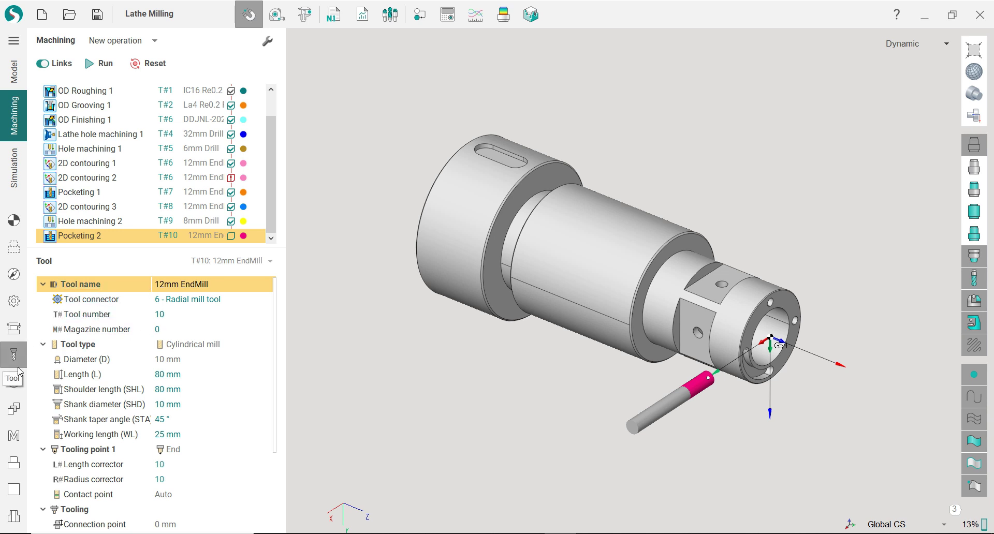
Set the C axis position of Pocketing 2 to 90 so the slot faces the radial tool.
{"action": "left_click", "coordinate": [17, 249]}
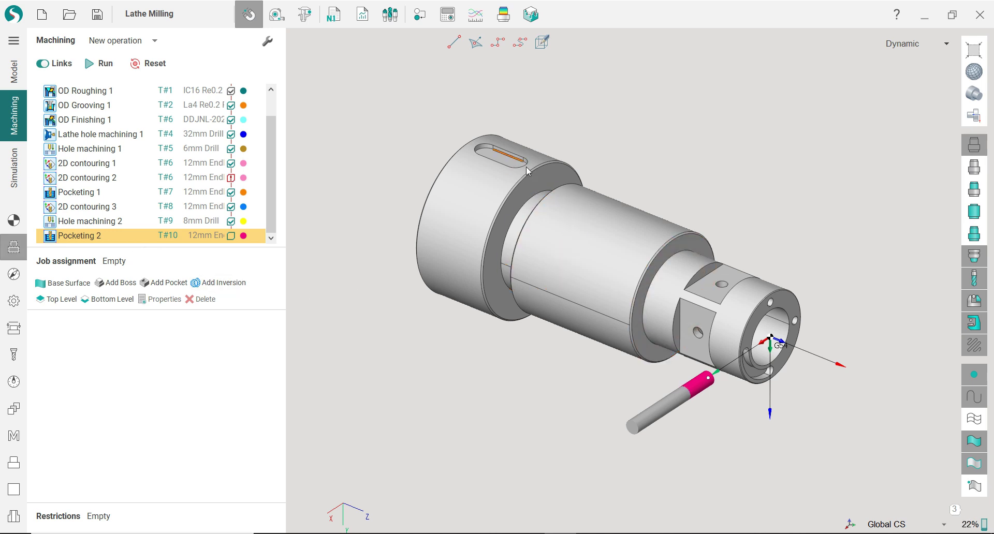
{"action": "left_click", "coordinate": [14, 220]}
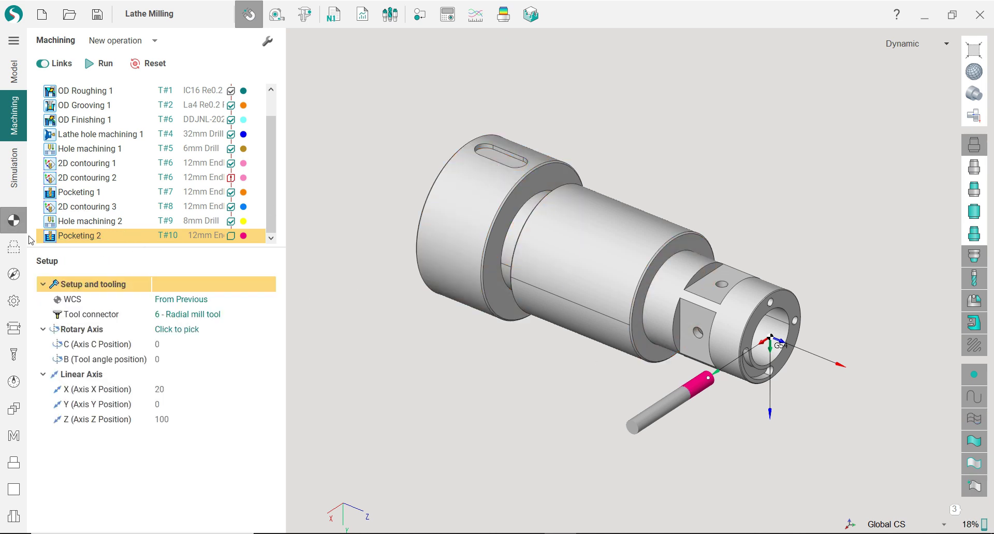
{"action": "left_click", "coordinate": [188, 344]}
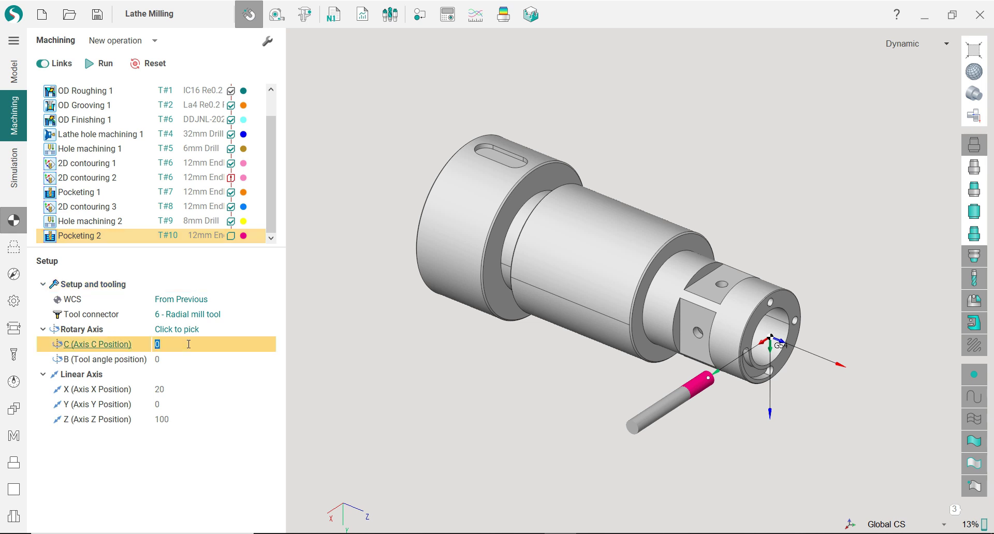
{"action": "key", "text": "Return"}
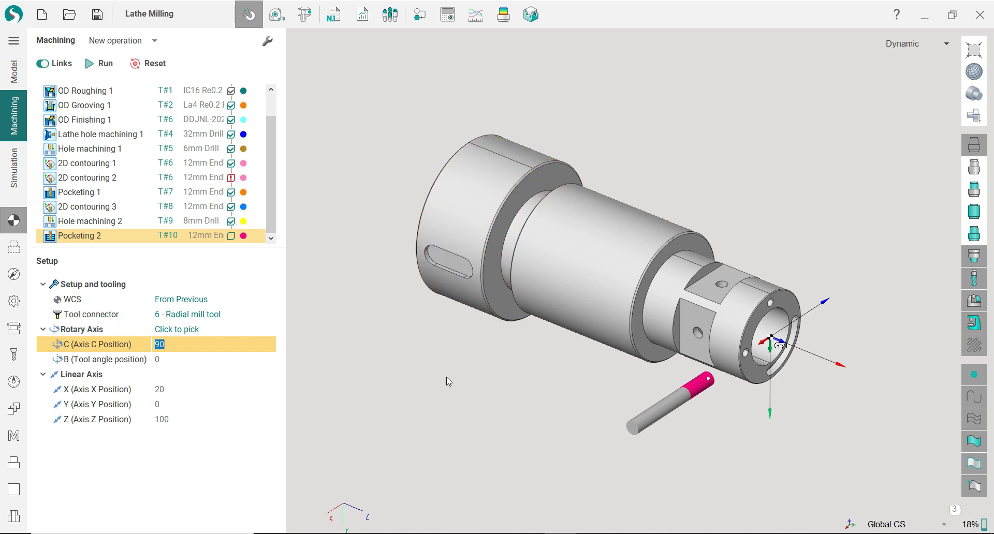
Add the slot's outline edge to the job assignment as a pocket.
{"action": "left_click", "coordinate": [24, 252]}
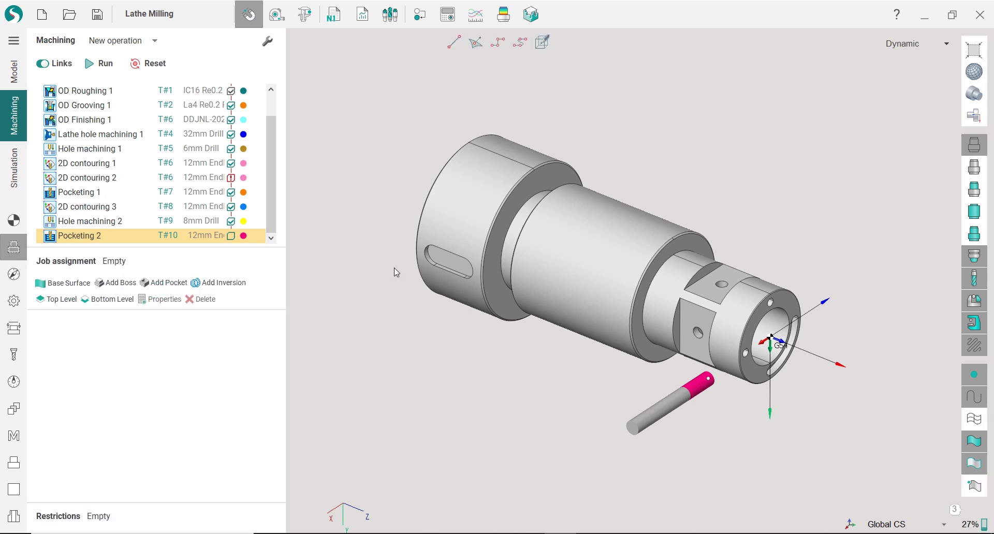
{"action": "scroll", "coordinate": [393, 268], "scroll_direction": "up", "scroll_amount": 3}
{"action": "left_click", "coordinate": [475, 266]}
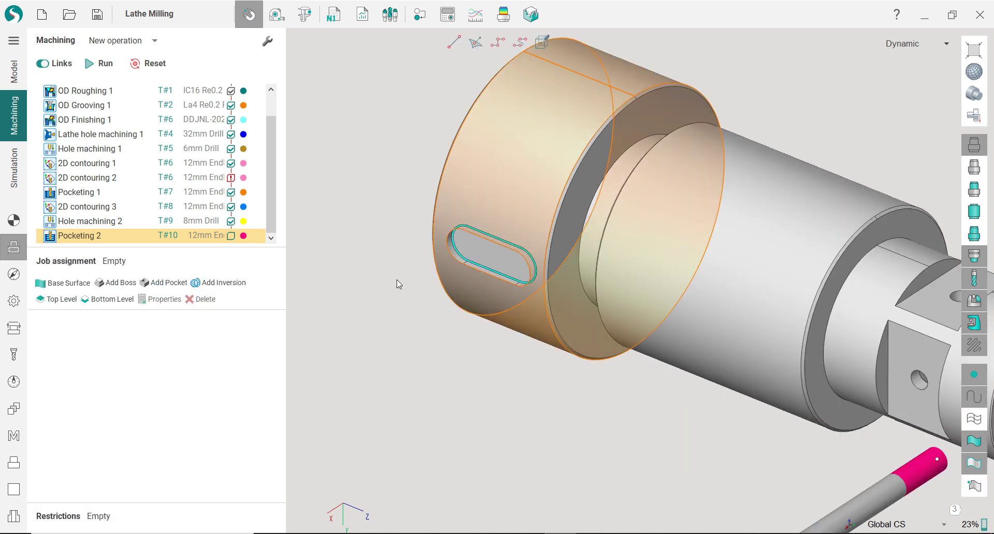
{"action": "left_click", "coordinate": [176, 284]}
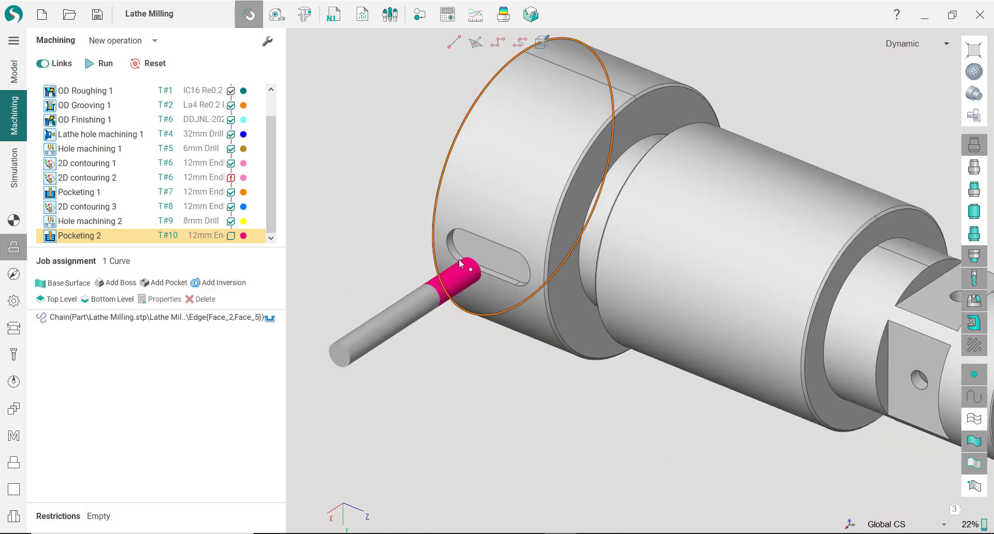
Define the slot's floor as the bottom level and the surrounding outer cylindrical face as the top level.
{"action": "left_click", "coordinate": [492, 256]}
{"action": "left_click", "coordinate": [127, 305]}
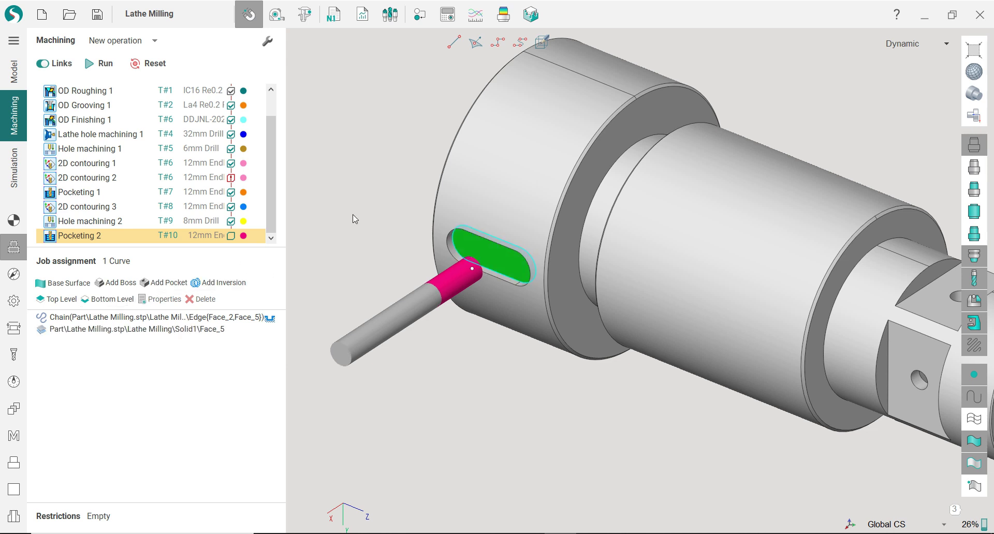
{"action": "left_click", "coordinate": [458, 210]}
{"action": "left_click", "coordinate": [67, 303]}
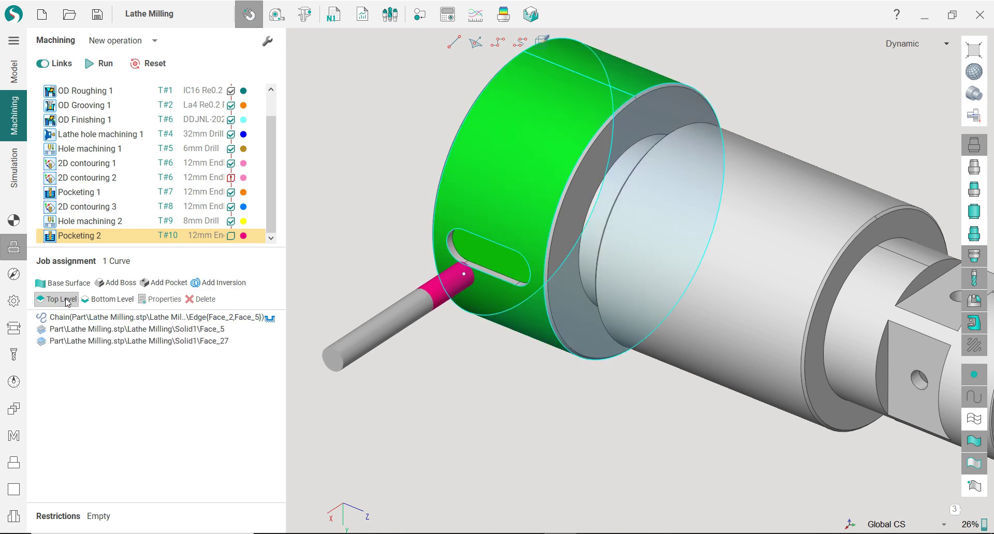
Set the pocketing strategy's depth step to 10 %Ø (1 mm) and the relief angle to 0°.
{"action": "left_click", "coordinate": [11, 277]}
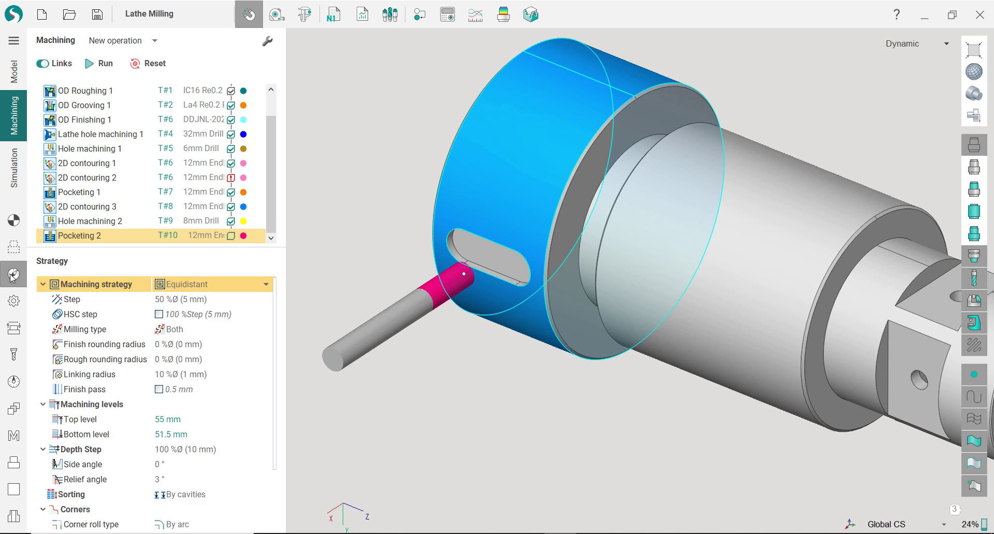
{"action": "left_click", "coordinate": [234, 303]}
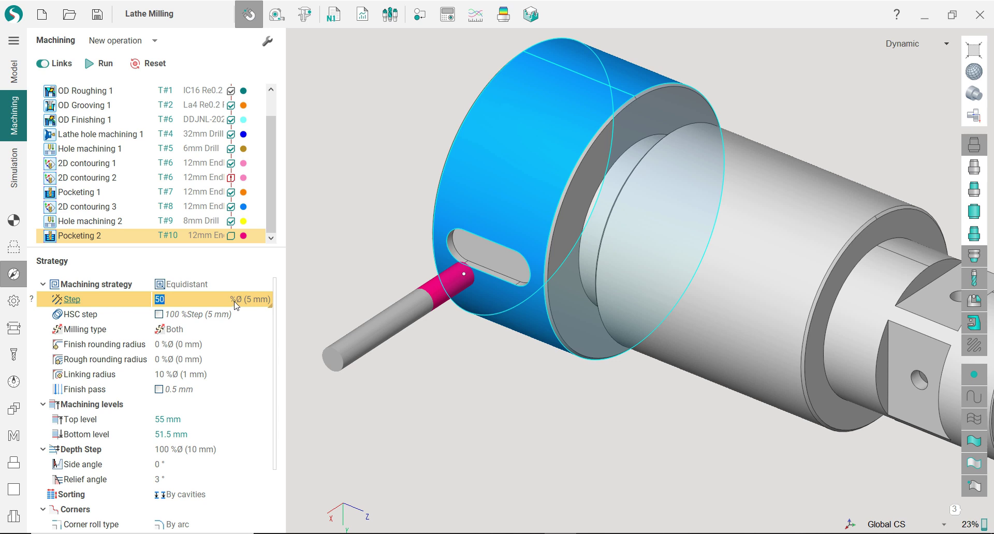
{"action": "left_click", "coordinate": [218, 448]}
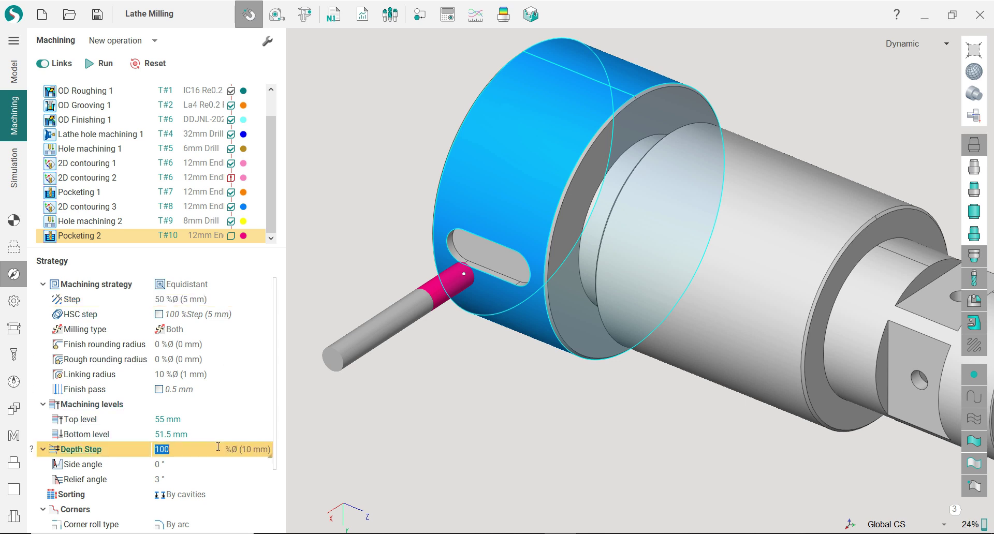
{"action": "type", "text": "10"}
{"action": "key", "text": "Return"}
{"action": "left_click", "coordinate": [202, 476]}
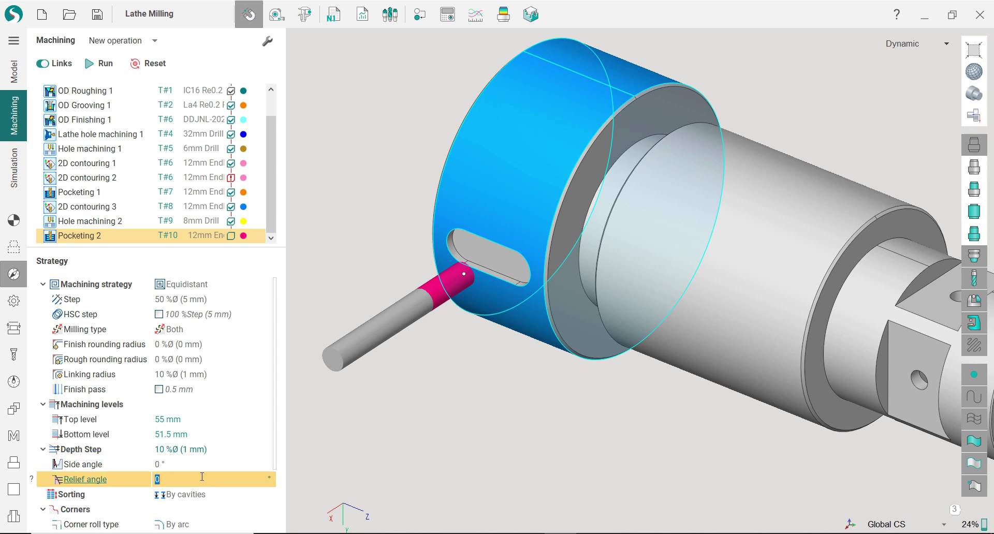
{"action": "scroll", "coordinate": [276, 418], "scroll_direction": "down", "scroll_amount": 3}
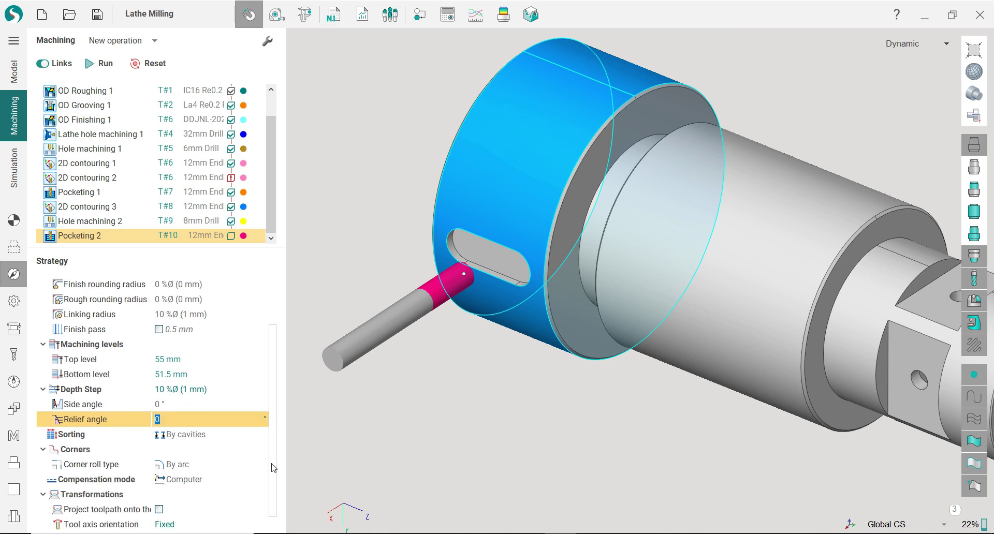
Set the safe level in Pocketing 2's links and leads to 50 mm from the part.
{"action": "left_click", "coordinate": [14, 300]}
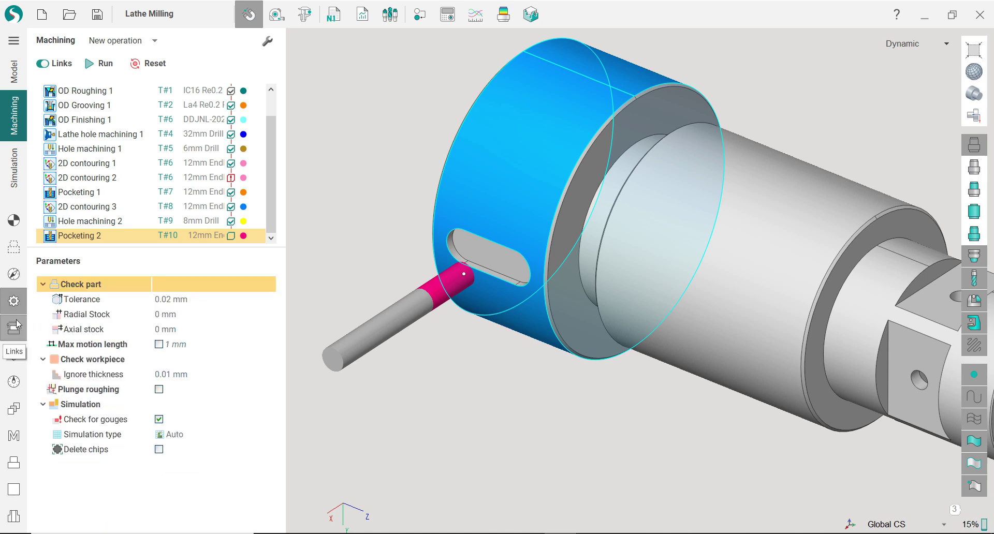
{"action": "left_click", "coordinate": [14, 327]}
{"action": "left_click", "coordinate": [213, 363]}
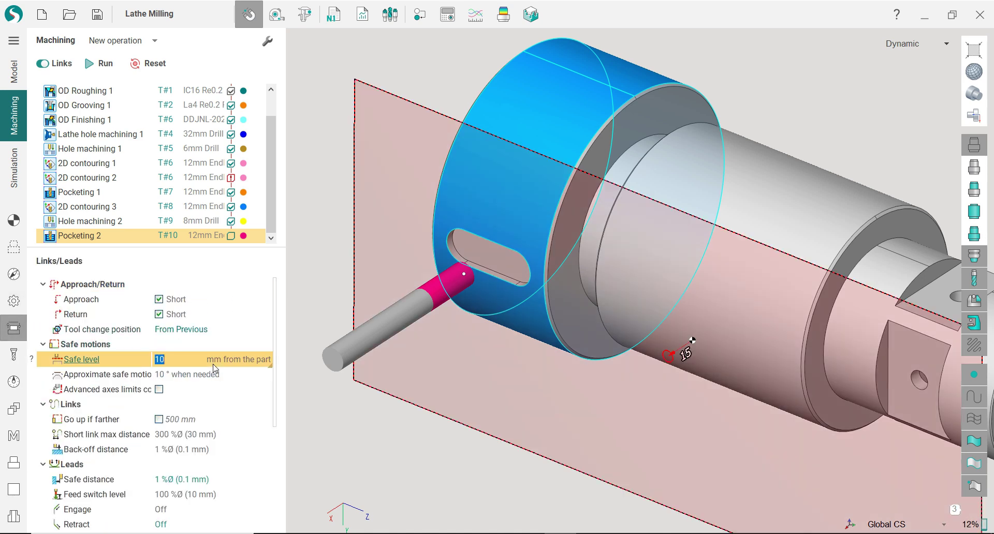
{"action": "key", "text": "Return"}
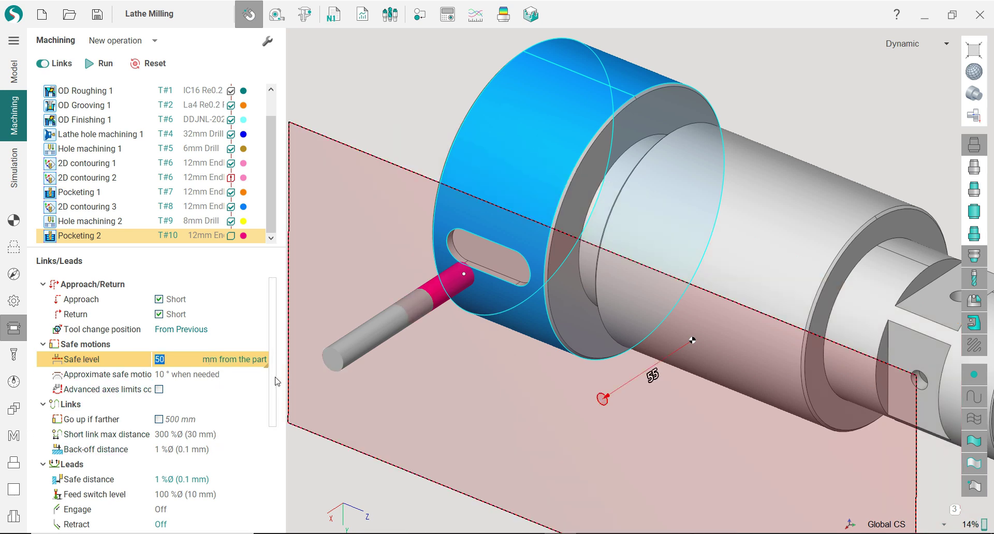
Set the plunge angle of Pocketing 2 to 3° and calculate the slot's toolpath.
{"action": "left_click_drag", "start_coordinate": [276, 378], "coordinate": [278, 453]}
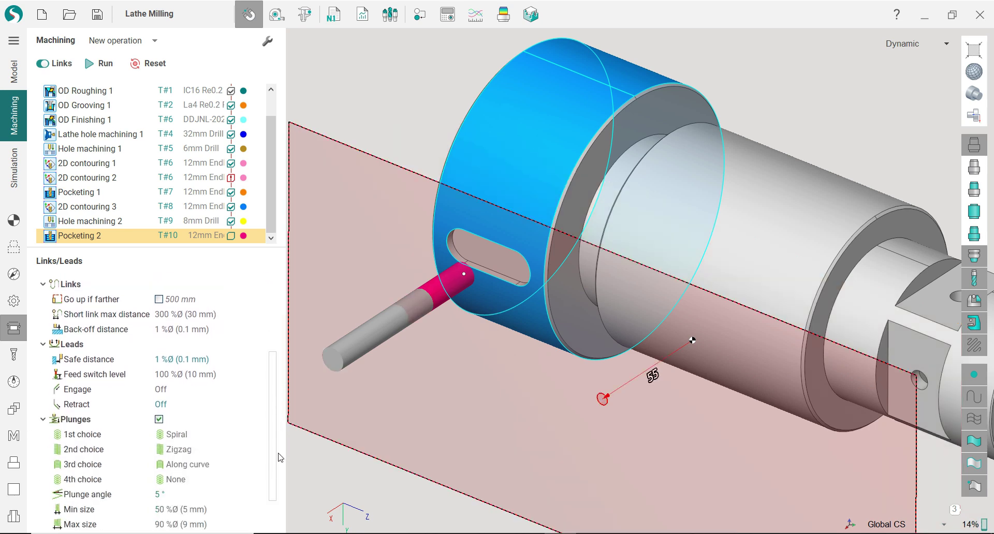
{"action": "left_click", "coordinate": [193, 495]}
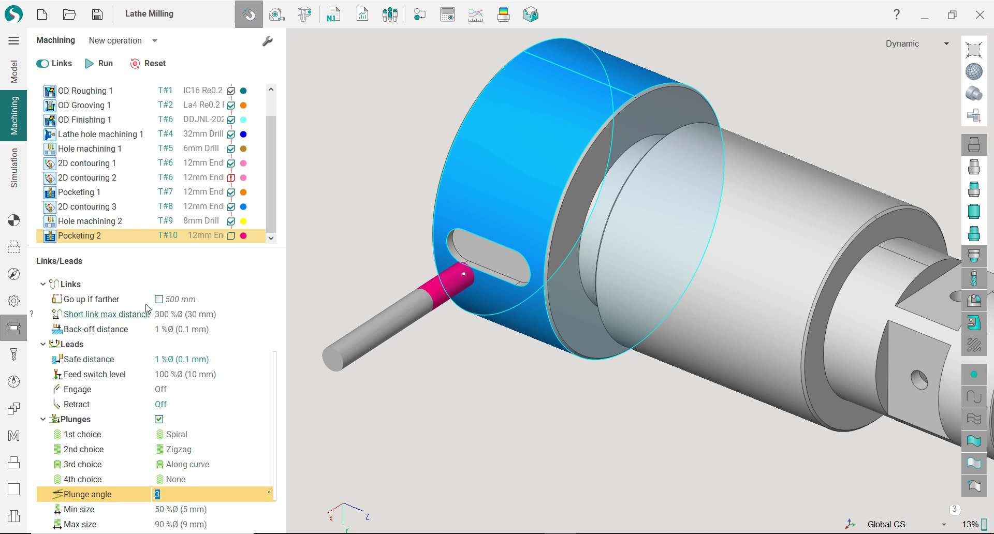
{"action": "left_click", "coordinate": [100, 63]}
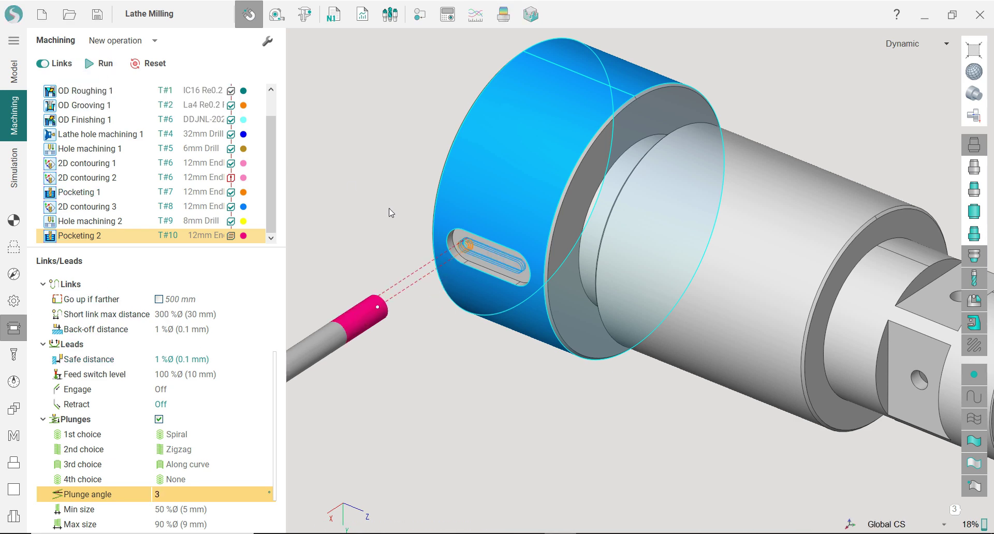
{"action": "scroll", "coordinate": [384, 240], "scroll_direction": "down", "scroll_amount": 2}
{"action": "scroll", "coordinate": [384, 244], "scroll_direction": "up", "scroll_amount": 4}
{"action": "middle_click_drag", "start_coordinate": [450, 243], "coordinate": [461, 125]}
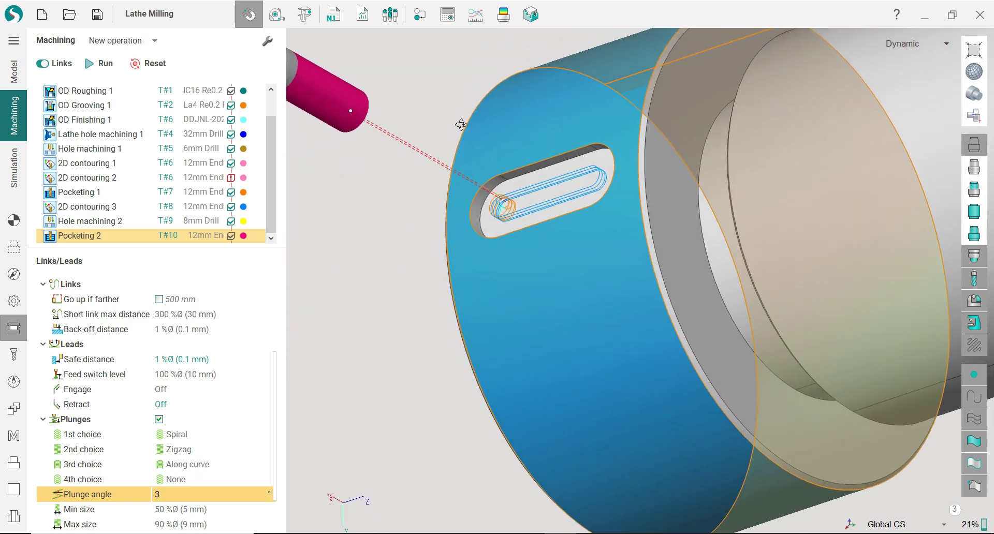
{"action": "right_click_drag", "start_coordinate": [460, 124], "coordinate": [402, 229]}
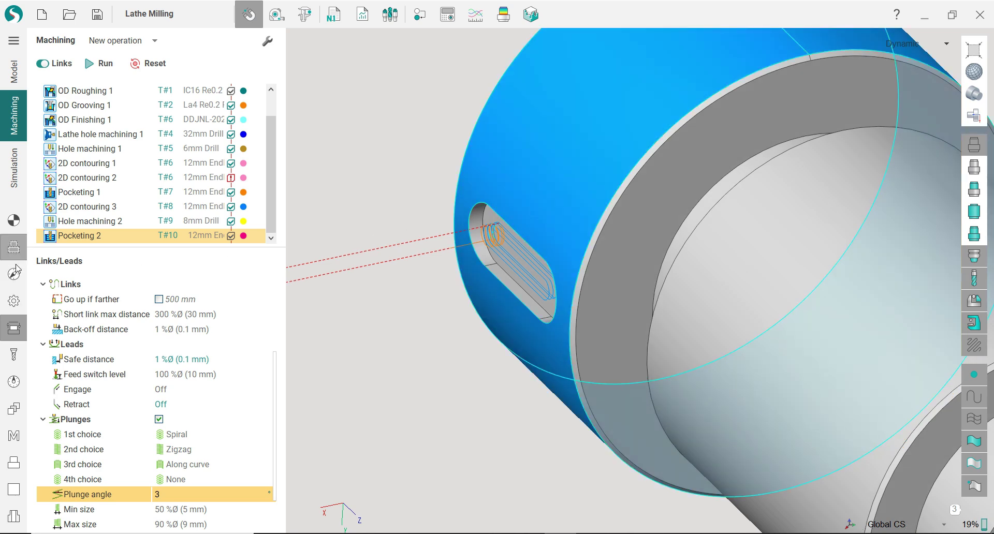
Raise the top machining level of Pocketing 2 by 2 mm to 57 mm and recalculate the toolpath.
{"action": "left_click", "coordinate": [20, 301]}
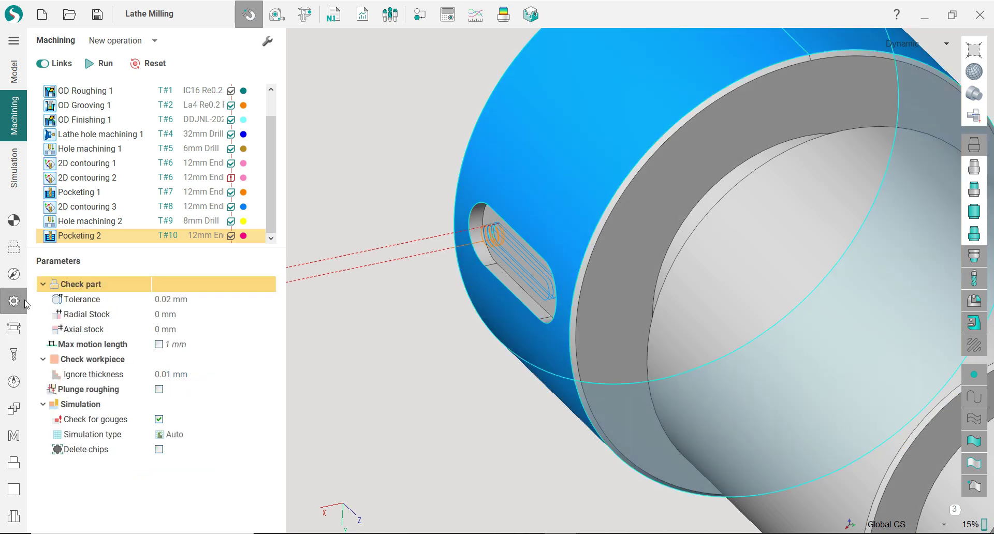
{"action": "left_click", "coordinate": [13, 274]}
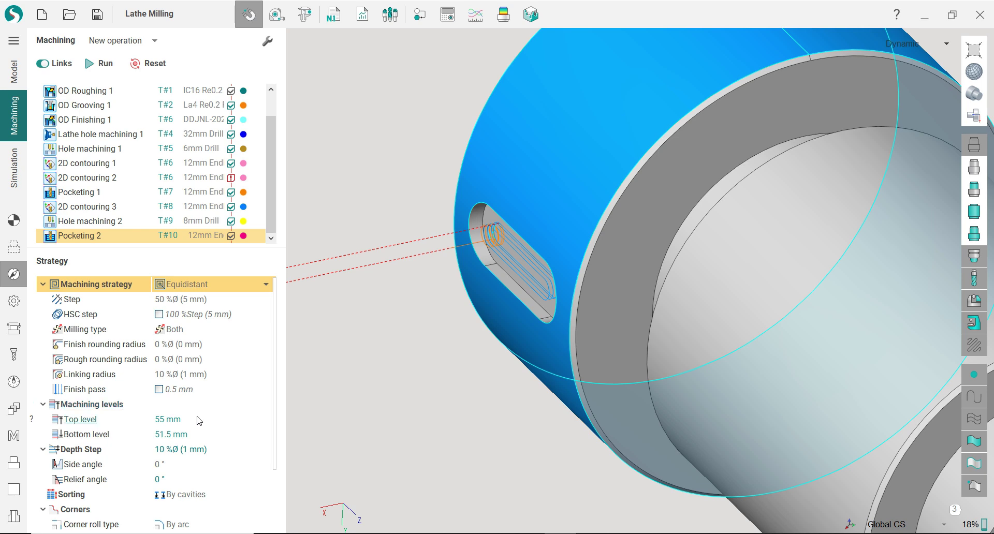
{"action": "left_click", "coordinate": [199, 421]}
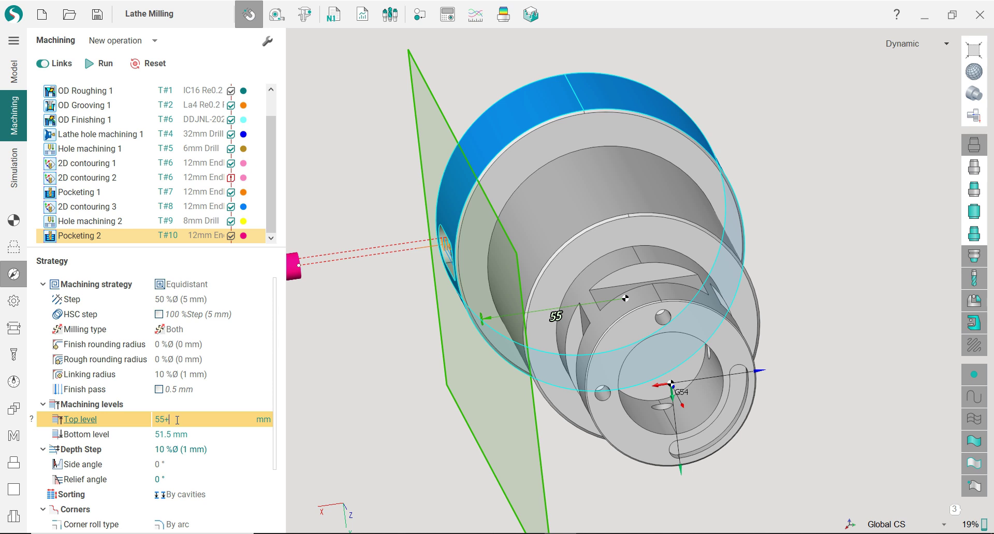
{"action": "type", "text": "+2"}
{"action": "key", "text": "Return"}
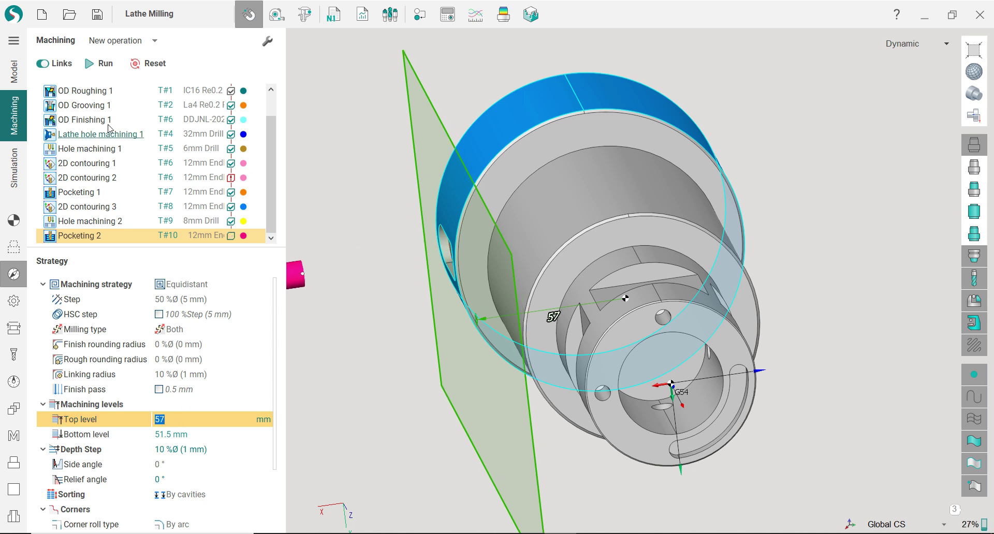
{"action": "left_click", "coordinate": [104, 63]}
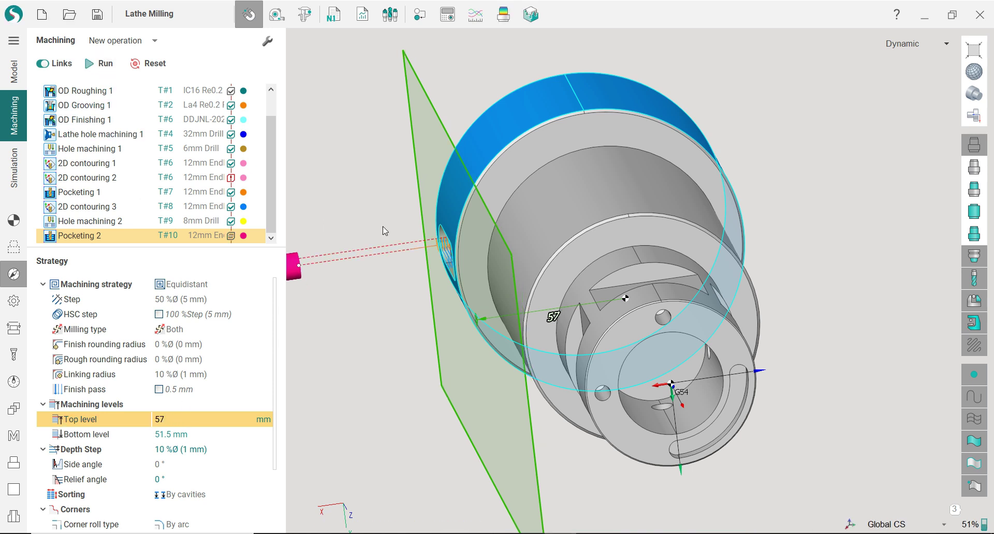
{"action": "middle_click_drag", "start_coordinate": [383, 227], "coordinate": [393, 204]}
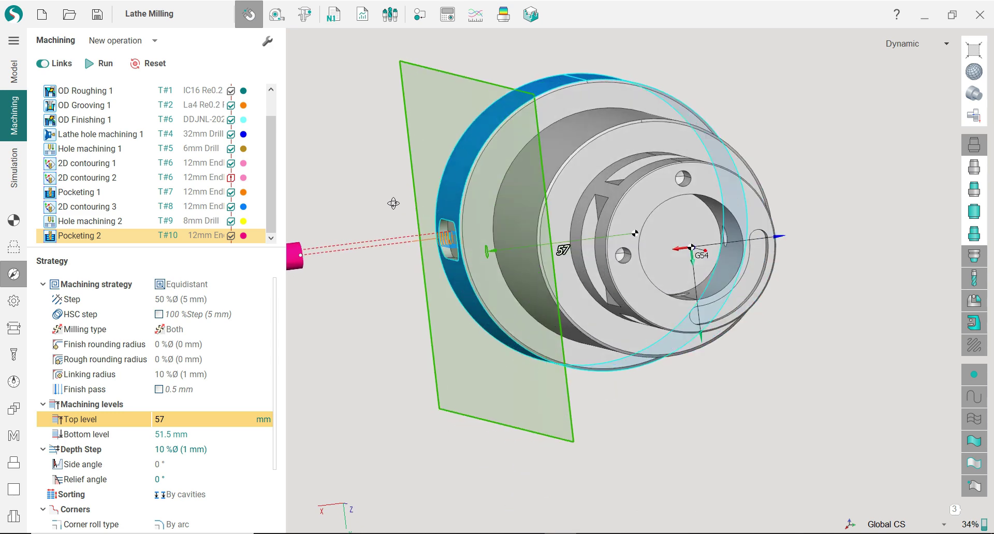
{"action": "right_click_drag", "start_coordinate": [394, 204], "coordinate": [389, 235]}
Run the material-removal simulation of Pocketing 2 on the shaft.
{"action": "left_click", "coordinate": [14, 168]}
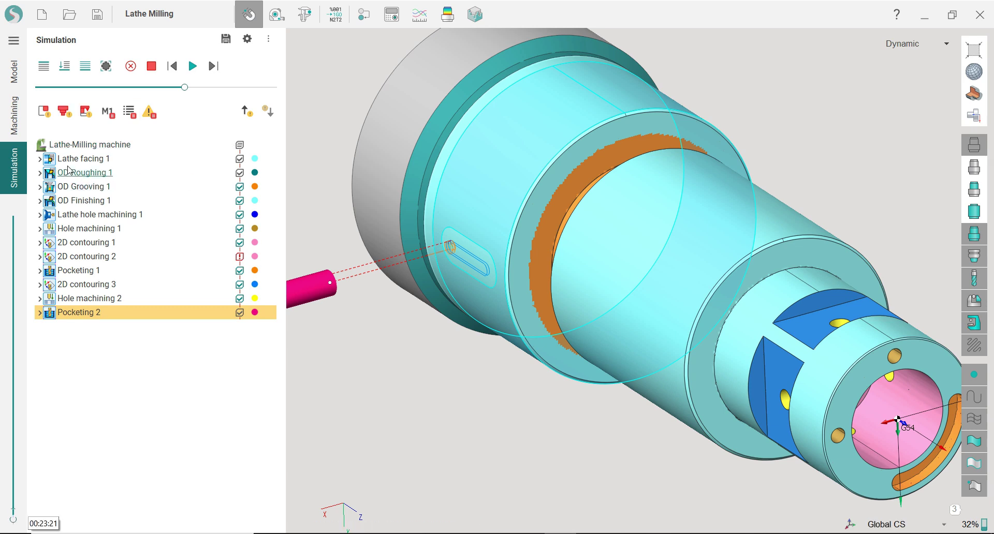
{"action": "scroll", "coordinate": [464, 251], "scroll_direction": "down", "scroll_amount": 3}
{"action": "middle_click_drag", "start_coordinate": [551, 170], "coordinate": [578, 180]}
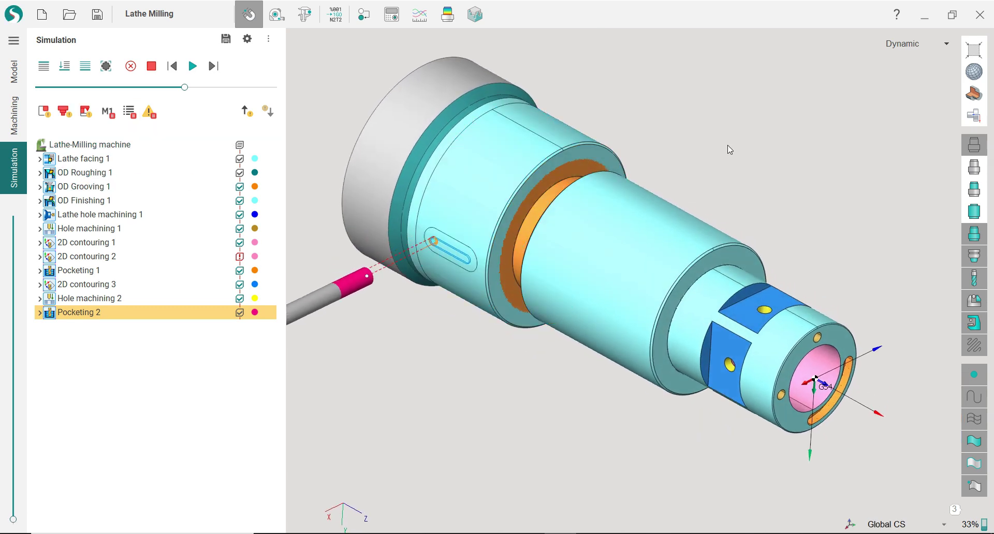
{"action": "middle_click_drag", "start_coordinate": [743, 156], "coordinate": [746, 166]}
{"action": "scroll", "coordinate": [745, 177], "scroll_direction": "down", "scroll_amount": 2}
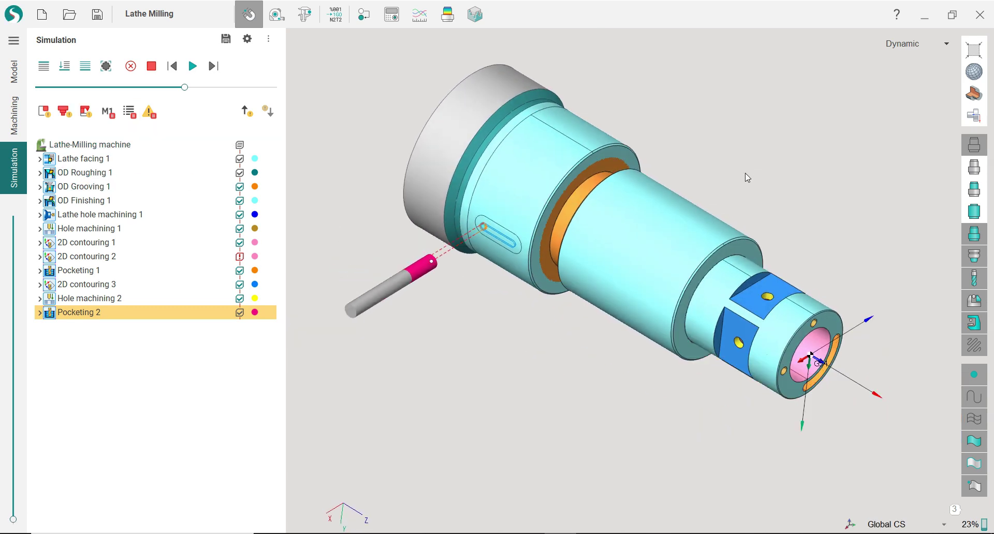
{"action": "middle_click_drag", "start_coordinate": [688, 147], "coordinate": [679, 145]}
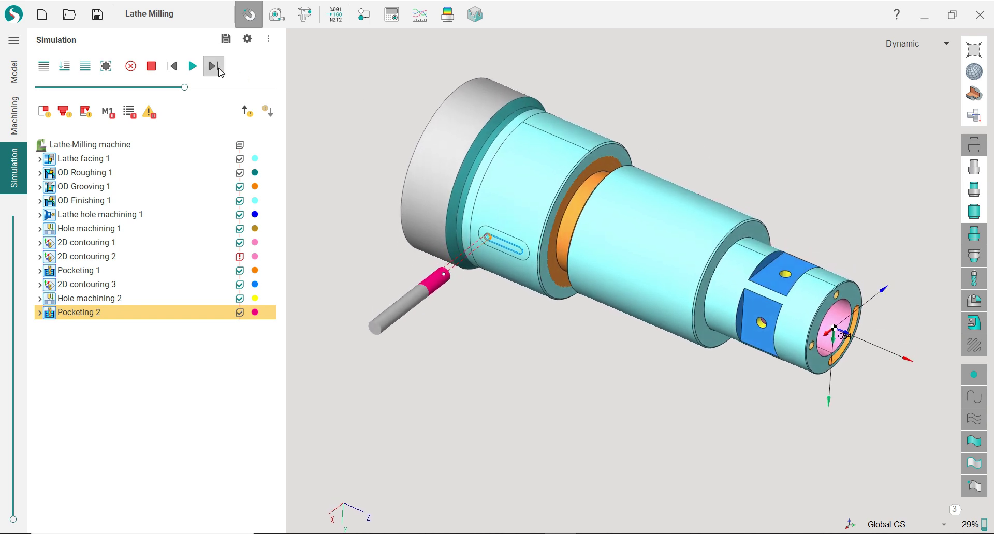
{"action": "left_click", "coordinate": [198, 72]}
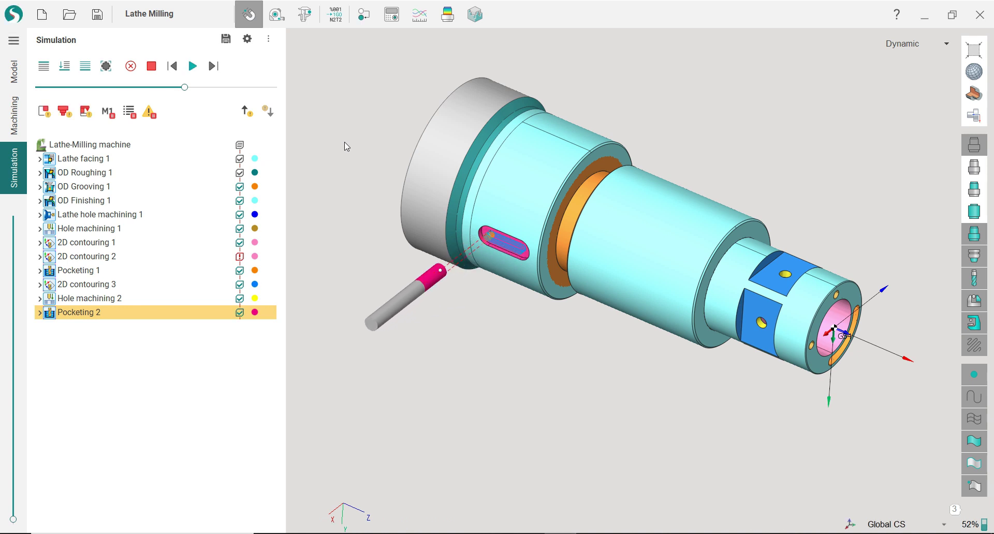
Examine the simulated slot and its toolpath passes up close and from the shaft's end.
{"action": "scroll", "coordinate": [505, 250], "scroll_direction": "up", "scroll_amount": 4}
{"action": "scroll", "coordinate": [484, 229], "scroll_direction": "up", "scroll_amount": 2}
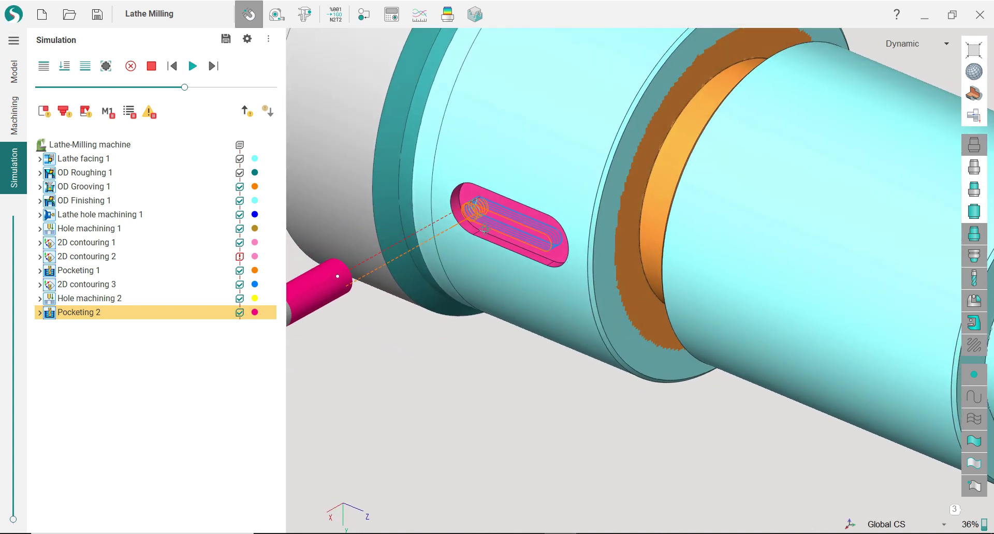
{"action": "middle_click_drag", "start_coordinate": [484, 230], "coordinate": [386, 217]}
{"action": "scroll", "coordinate": [483, 241], "scroll_direction": "down", "scroll_amount": 5}
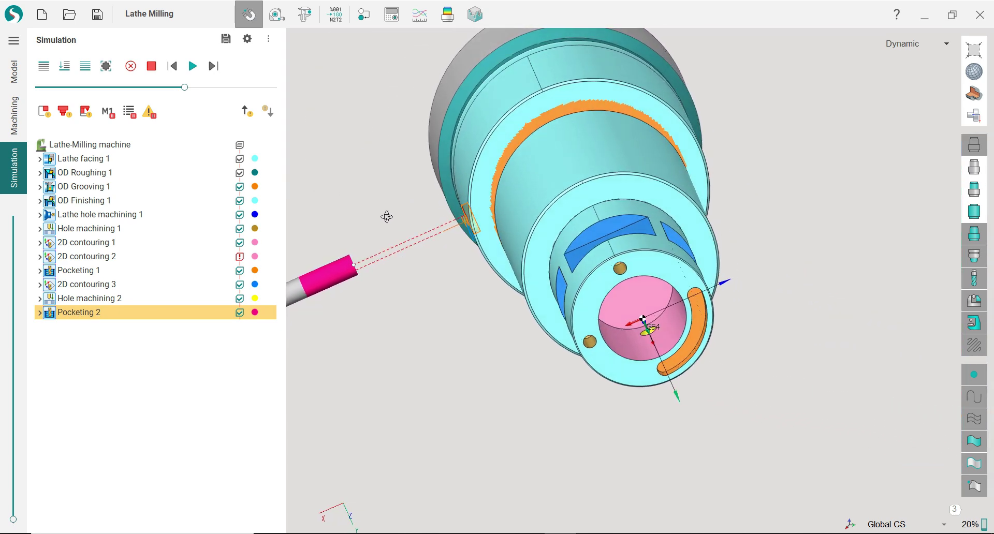
{"action": "scroll", "coordinate": [500, 244], "scroll_direction": "up", "scroll_amount": 3}
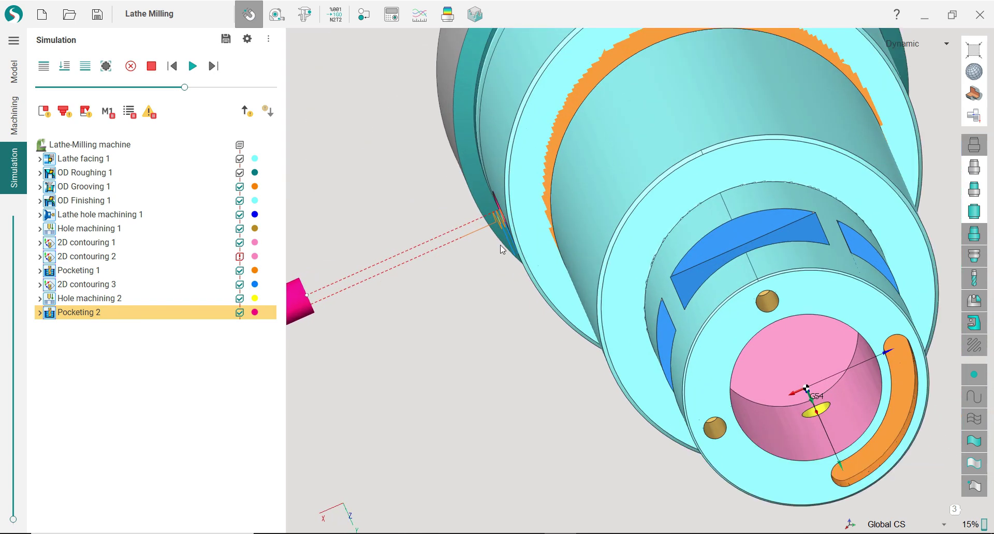
{"action": "scroll", "coordinate": [501, 245], "scroll_direction": "down", "scroll_amount": 4}
{"action": "middle_click_drag", "start_coordinate": [494, 222], "coordinate": [595, 236]}
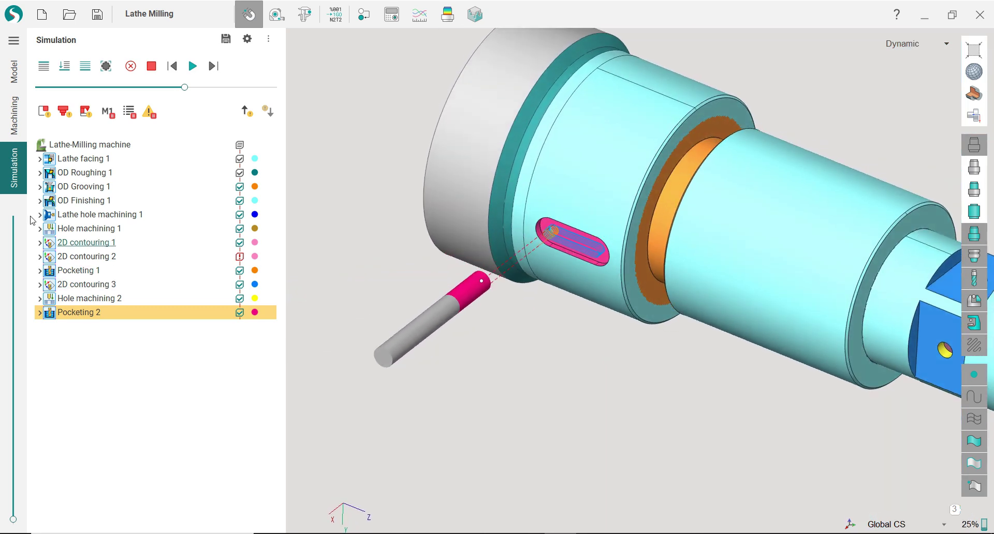
Set the depth step of Pocketing 2 to 20 %Ø (2 mm) and recalculate the toolpath.
{"action": "left_click", "coordinate": [20, 135]}
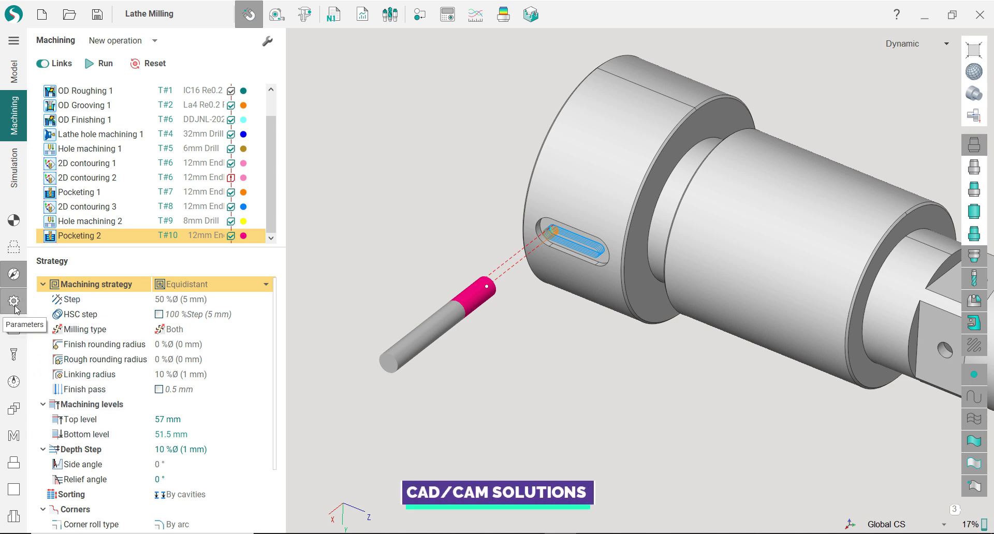
{"action": "left_click", "coordinate": [204, 449]}
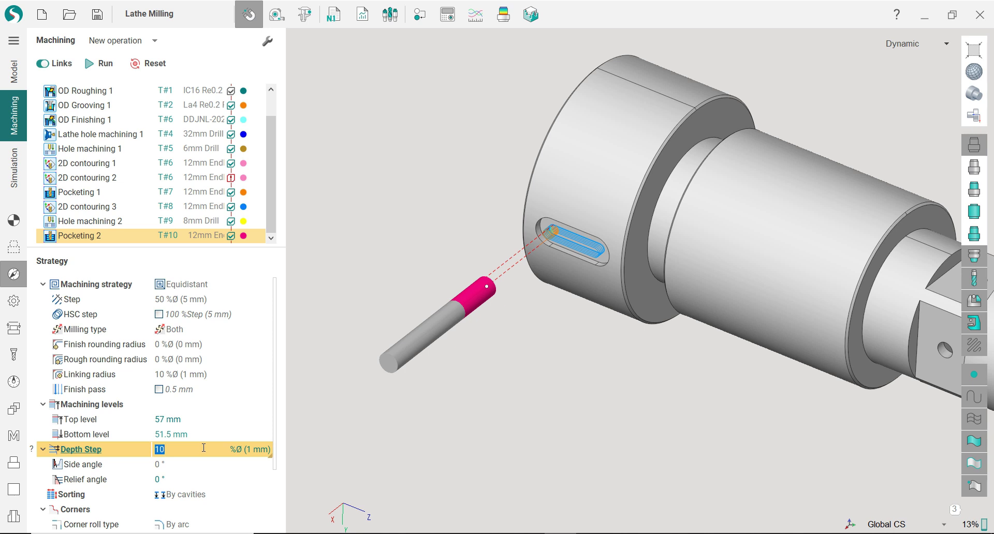
{"action": "key", "text": "Return"}
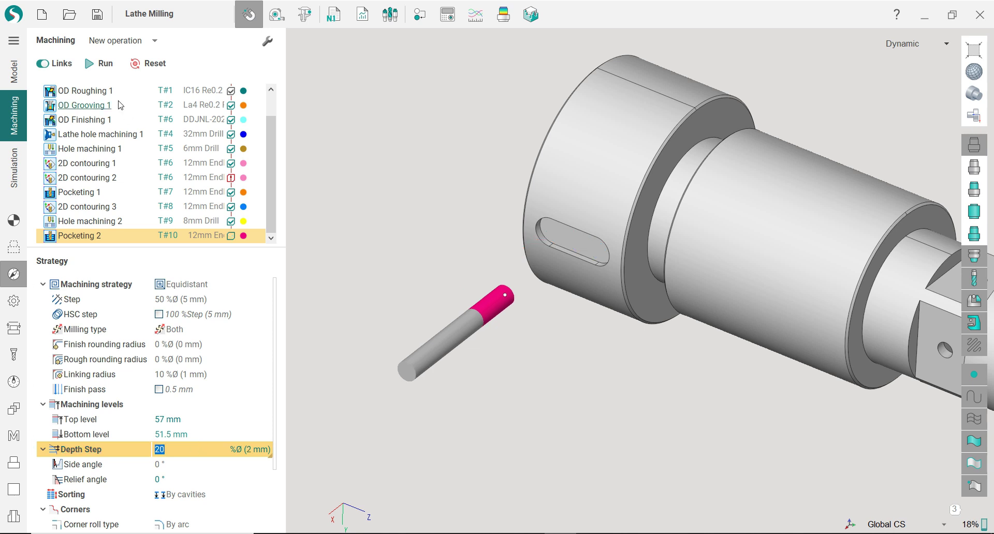
{"action": "left_click", "coordinate": [103, 64]}
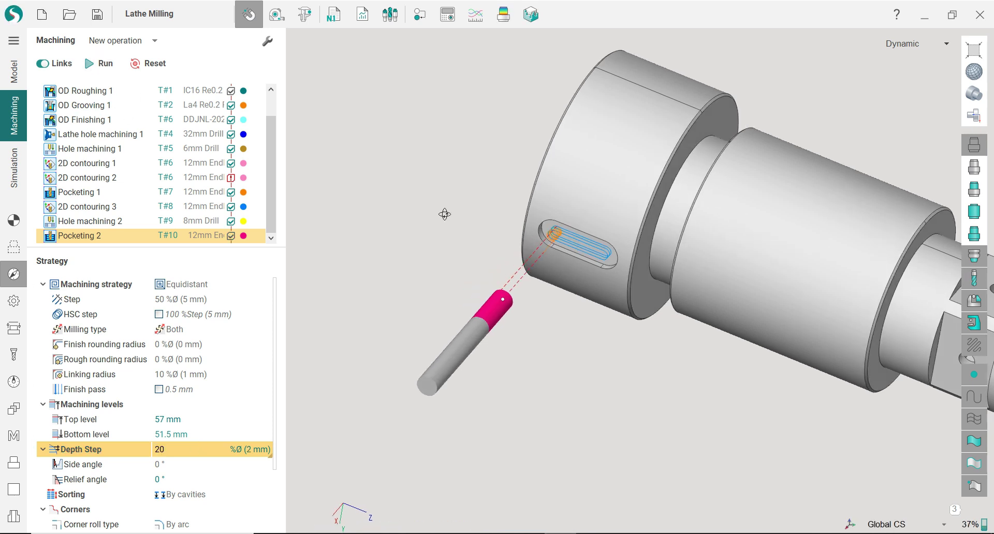
{"action": "scroll", "coordinate": [444, 213], "scroll_direction": "down", "scroll_amount": 3}
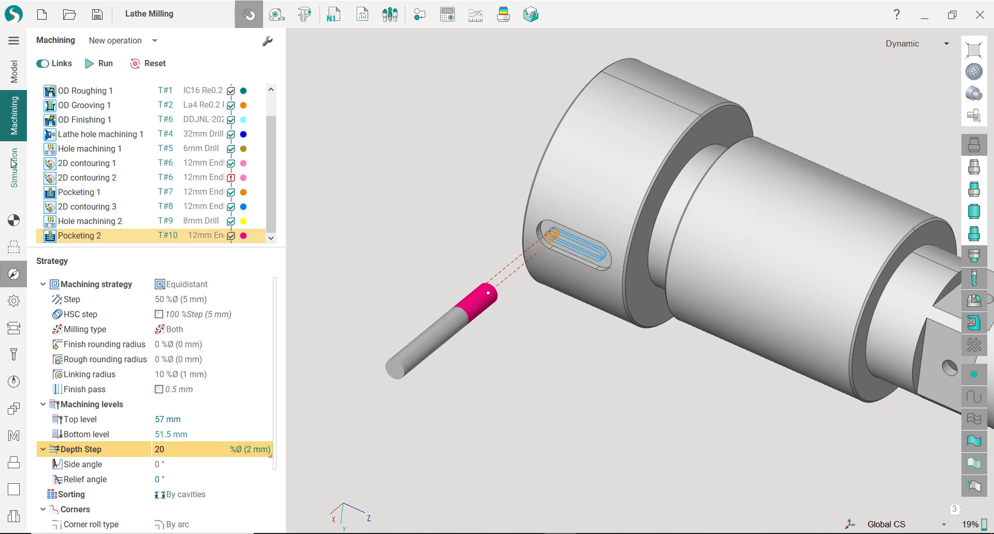
{"action": "scroll", "coordinate": [382, 217], "scroll_direction": "down", "scroll_amount": 3}
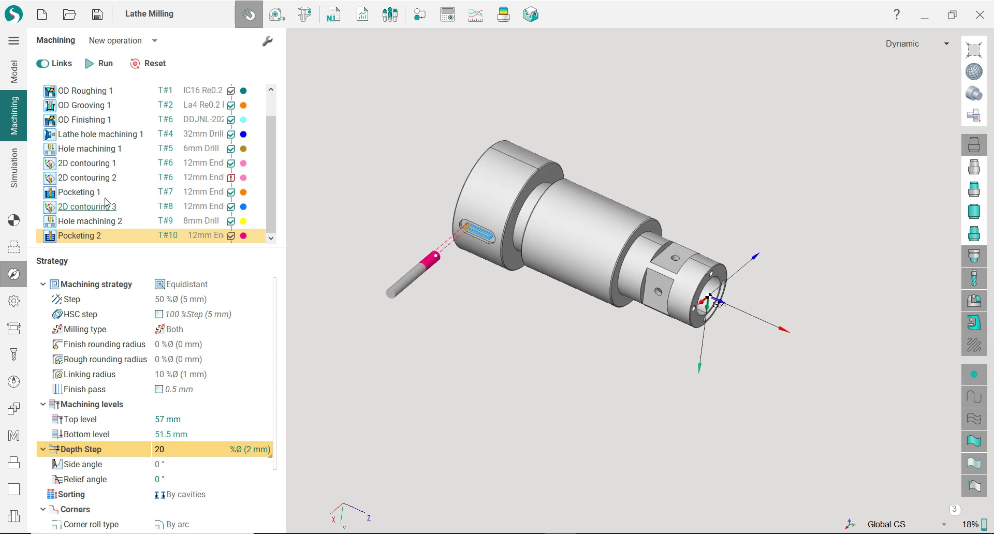
Reset the simulation for the whole Lathe-Milling machine setup and hide the part model so only the workpiece is displayed.
{"action": "left_click", "coordinate": [91, 179]}
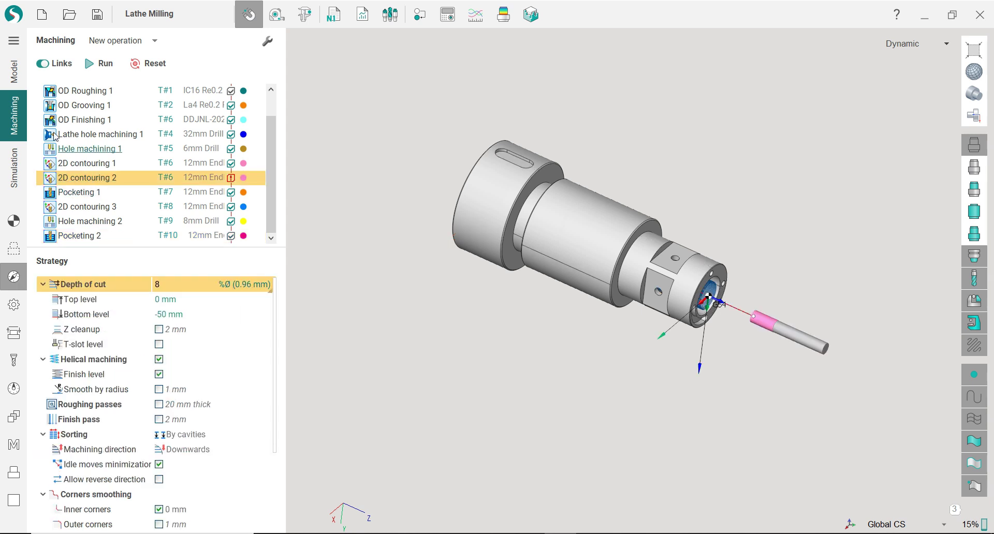
{"action": "scroll", "coordinate": [101, 104], "scroll_direction": "up", "scroll_amount": 1}
{"action": "left_click", "coordinate": [95, 94]}
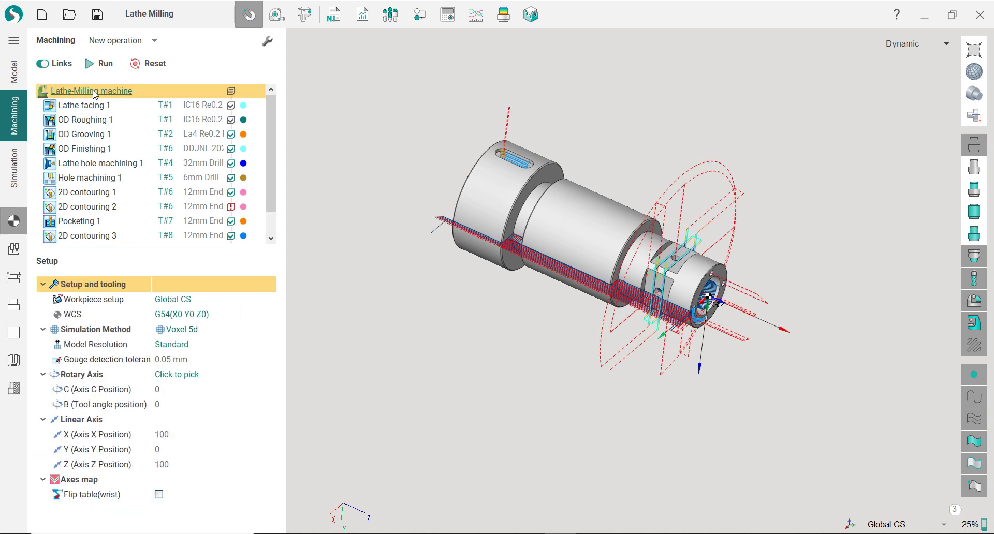
{"action": "left_click", "coordinate": [14, 167]}
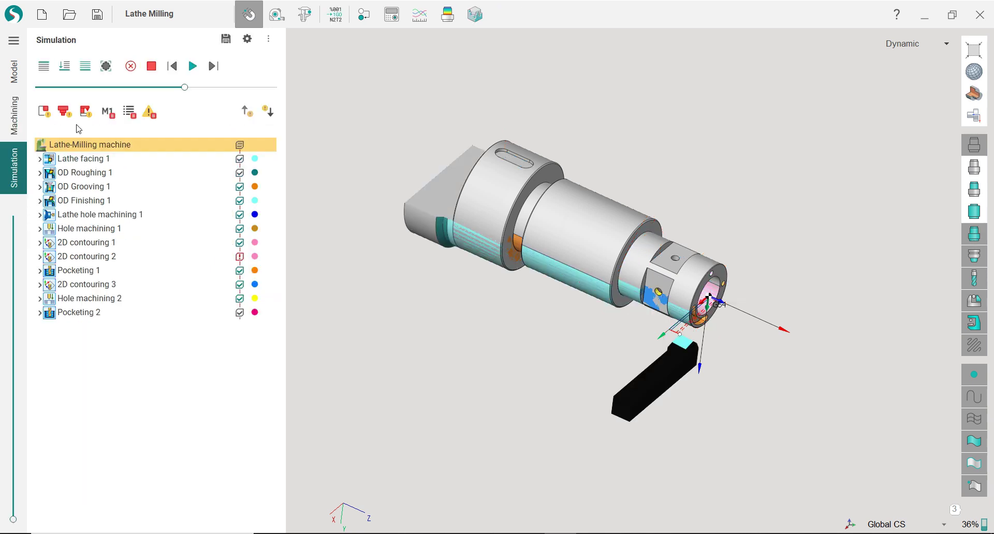
{"action": "left_click", "coordinate": [135, 70]}
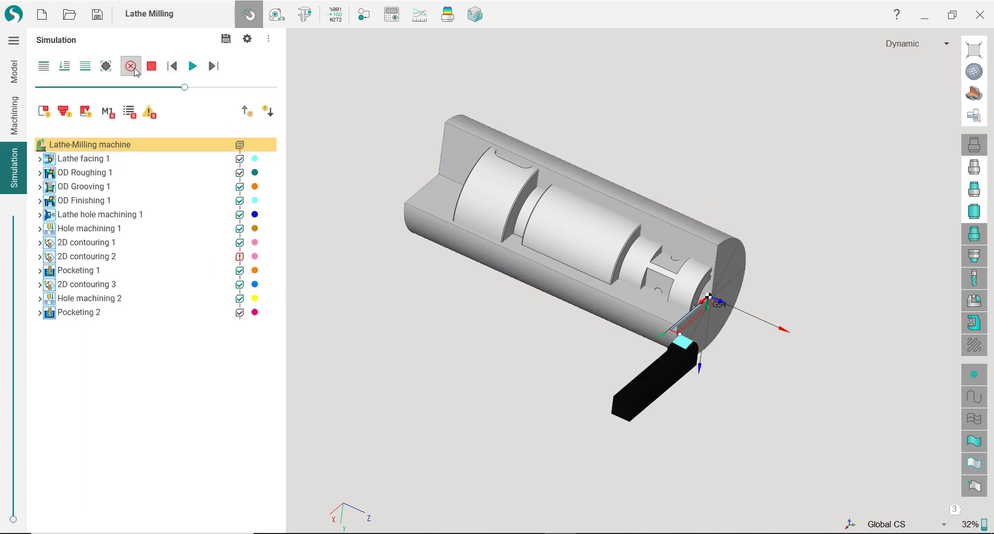
{"action": "middle_click_drag", "start_coordinate": [625, 188], "coordinate": [608, 175]}
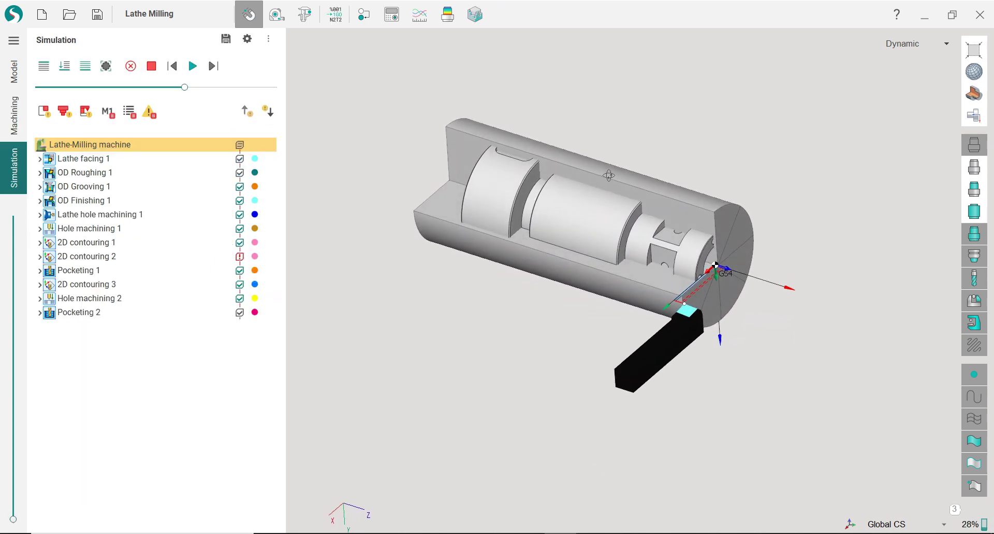
{"action": "left_click", "coordinate": [978, 150]}
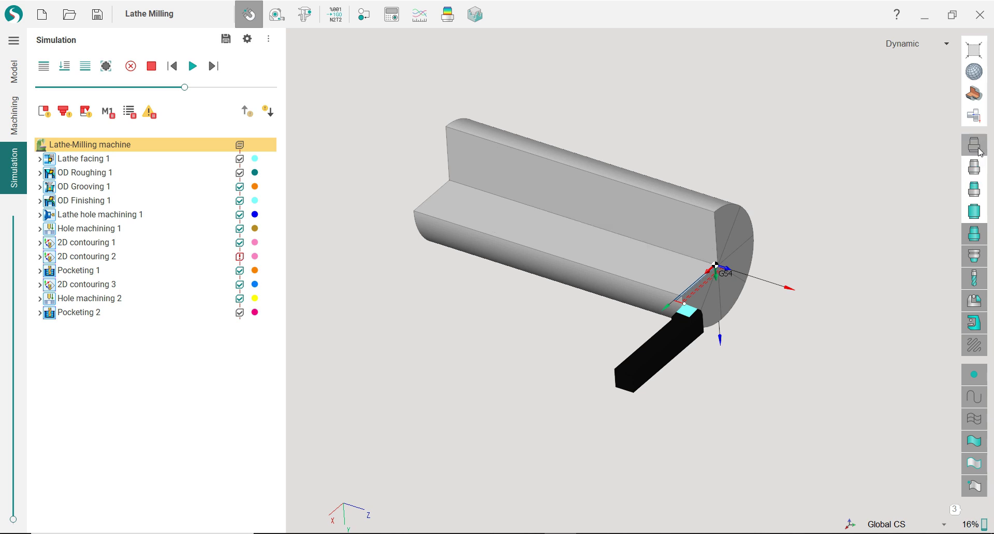
Switch the workpiece display from the 3/4 section to the full 3D view.
{"action": "mouse_move", "coordinate": [973, 94]}
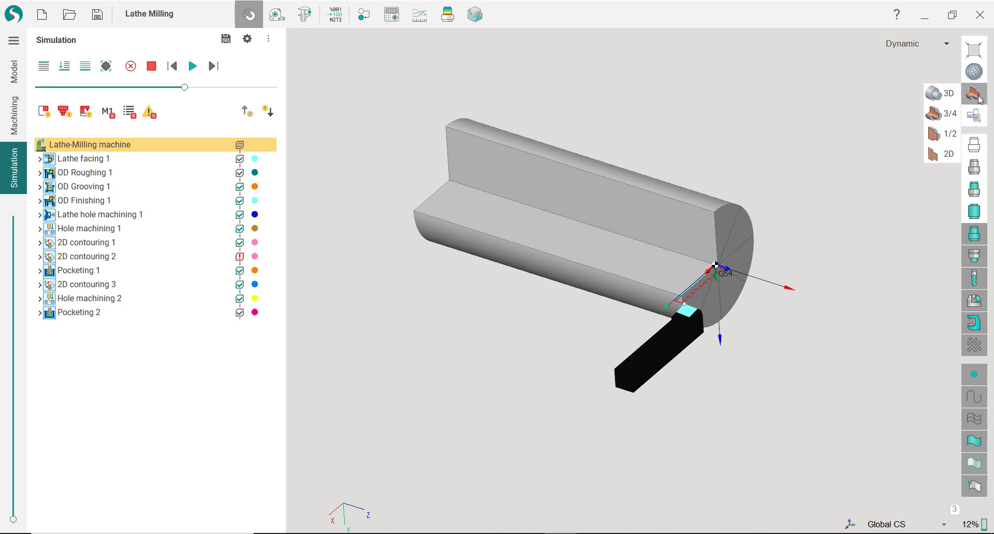
{"action": "left_click", "coordinate": [940, 93]}
{"action": "middle_click_drag", "start_coordinate": [596, 122], "coordinate": [601, 134]}
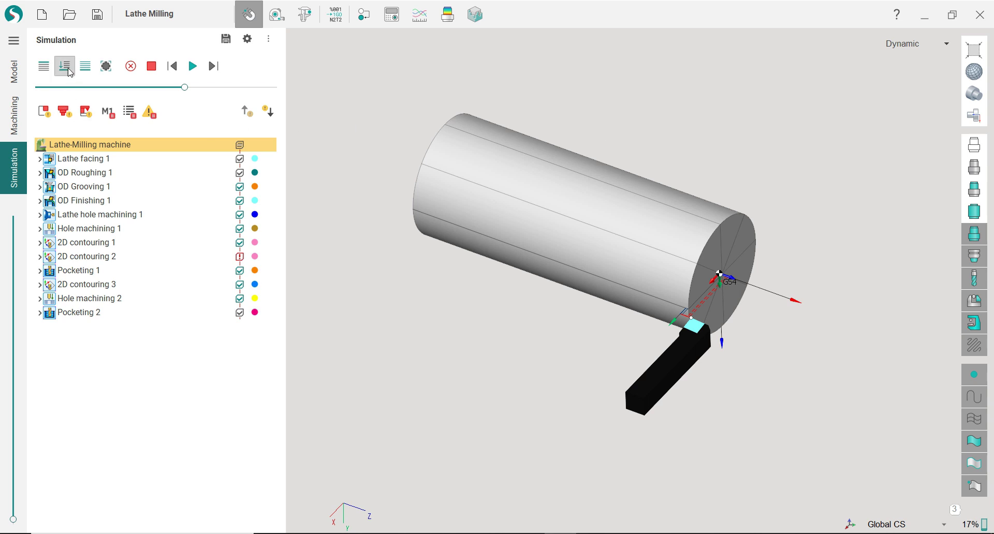
Run the material-removal simulation of the whole operation sequence, speeding it up partway, and inspect the machined shaft.
{"action": "left_click_drag", "start_coordinate": [185, 87], "coordinate": [172, 88]}
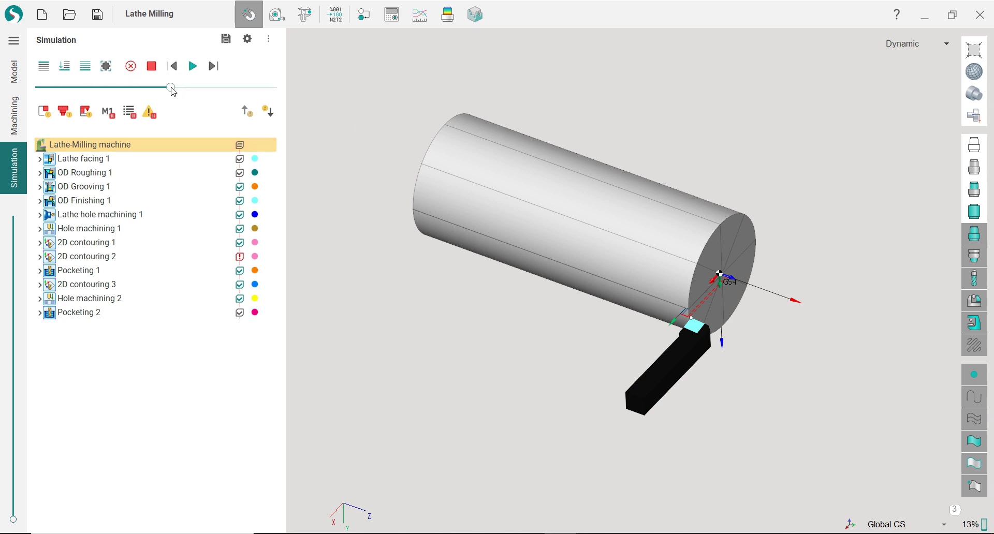
{"action": "left_click", "coordinate": [192, 65]}
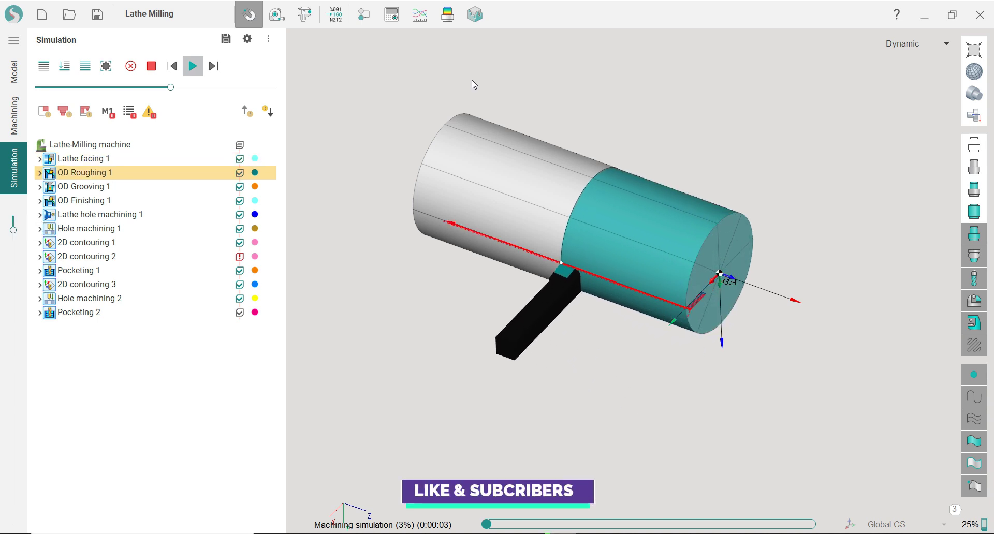
{"action": "left_click_drag", "start_coordinate": [171, 87], "coordinate": [196, 87]}
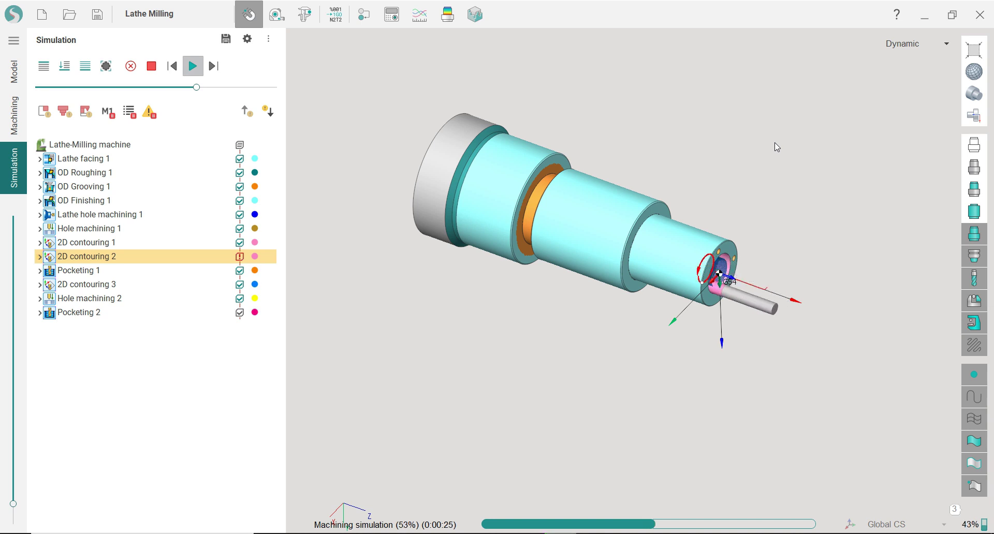
{"action": "scroll", "coordinate": [767, 172], "scroll_direction": "up", "scroll_amount": 1}
{"action": "mouse_move", "coordinate": [712, 183]}
{"action": "middle_mouse_down"}
{"action": "mouse_move", "coordinate": [721, 155]}
{"action": "mouse_move", "coordinate": [700, 162]}
{"action": "mouse_move", "coordinate": [703, 185]}
{"action": "middle_mouse_up"}
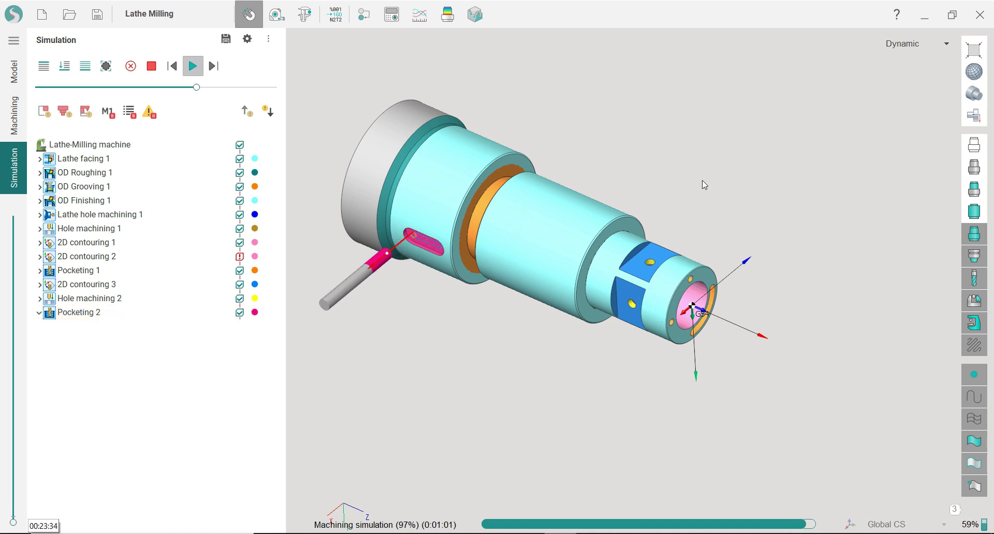
{"action": "scroll", "coordinate": [699, 191], "scroll_direction": "down", "scroll_amount": 1}
{"action": "scroll", "coordinate": [642, 185], "scroll_direction": "up", "scroll_amount": 1}
{"action": "middle_click_drag", "start_coordinate": [642, 185], "coordinate": [659, 174]}
{"action": "left_click_drag", "start_coordinate": [658, 175], "coordinate": [644, 177]}
Return to the machining operations and select the whole Lathe-Milling machine setup to display every toolpath on the shaft.
{"action": "left_click", "coordinate": [14, 115]}
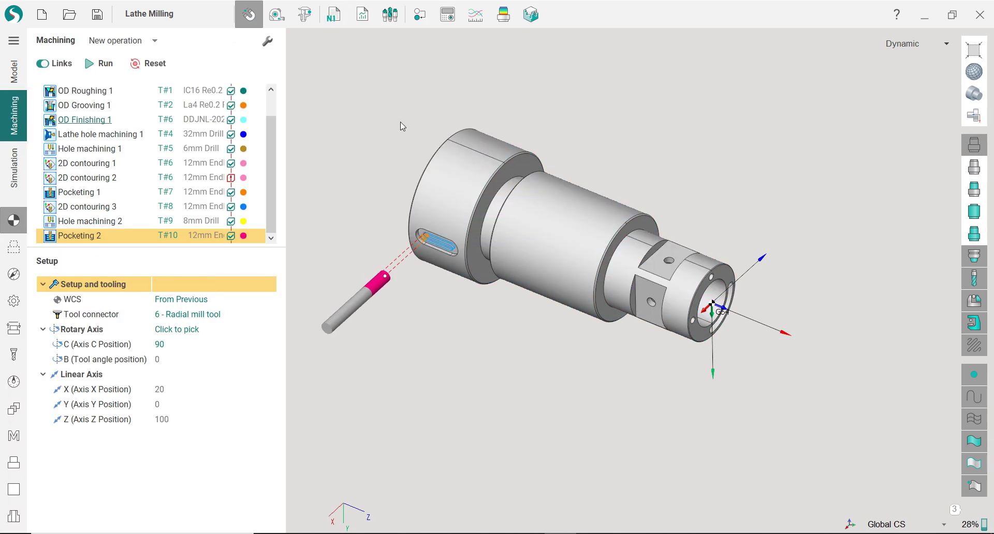
{"action": "scroll", "coordinate": [146, 92], "scroll_direction": "up", "scroll_amount": 1}
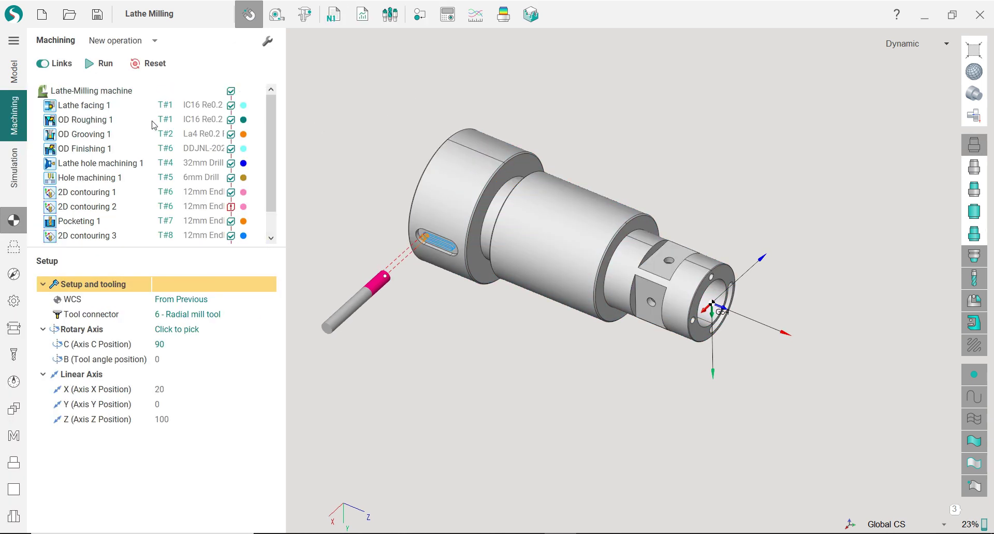
{"action": "left_click", "coordinate": [91, 91]}
{"action": "mouse_move", "coordinate": [582, 117]}
{"action": "middle_mouse_down"}
{"action": "mouse_move", "coordinate": [581, 106]}
{"action": "mouse_move", "coordinate": [576, 123]}
{"action": "middle_mouse_up"}
{"action": "left_click_drag", "start_coordinate": [575, 124], "coordinate": [572, 116]}
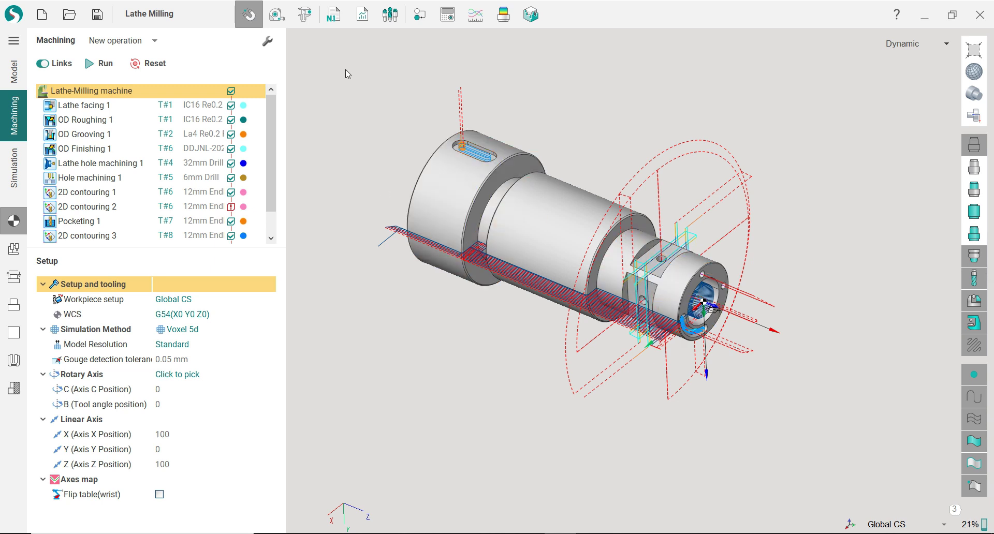
Generate the NC program for 2D contouring 2 only, using the WEILER E80x3000 postprocessor and creating the missing output folder.
{"action": "left_click", "coordinate": [341, 26]}
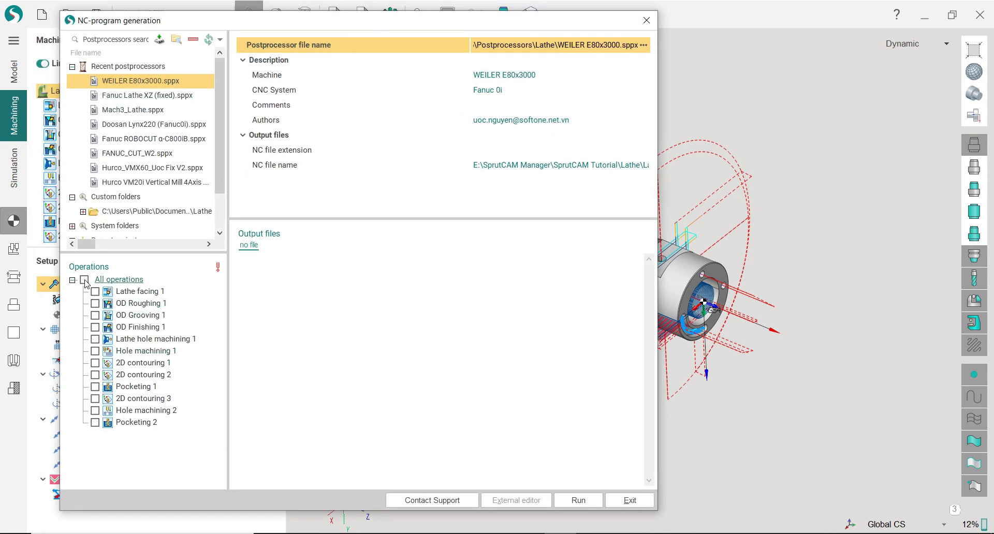
{"action": "left_click", "coordinate": [96, 375]}
{"action": "left_click", "coordinate": [588, 501]}
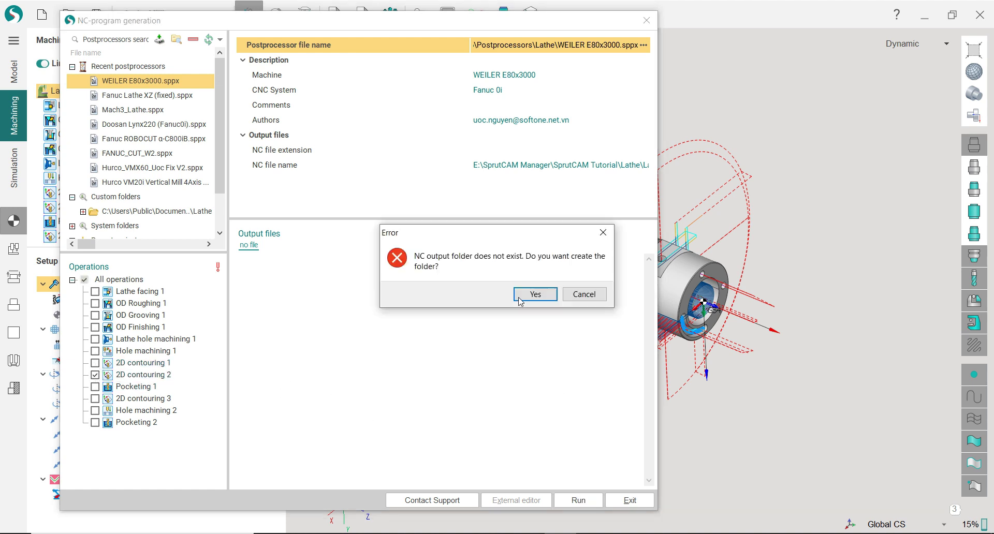
{"action": "left_click", "coordinate": [538, 294]}
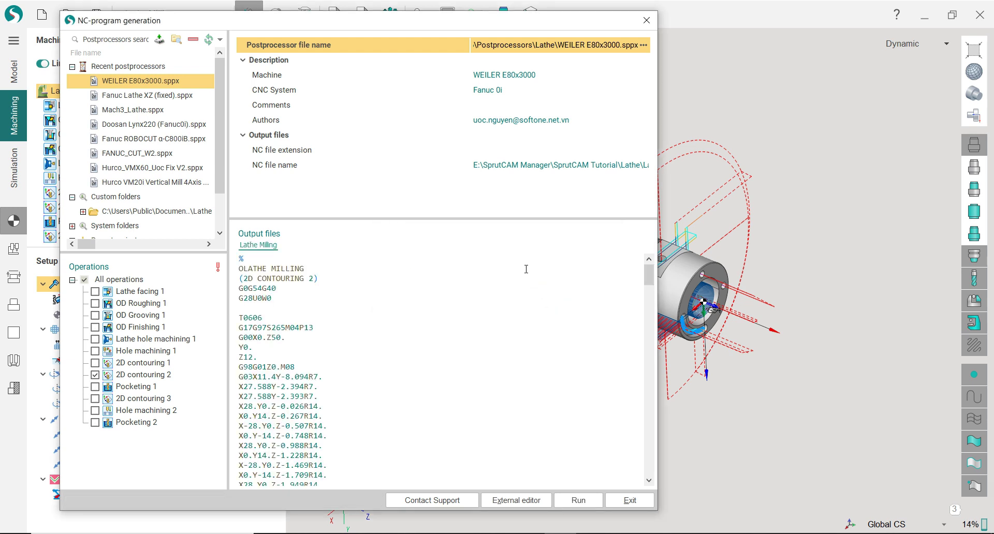
Examine the generated NC code of 2D contouring 2 from its header to the program end, and close the NC-program generation.
{"action": "scroll", "coordinate": [368, 308], "scroll_direction": "down", "scroll_amount": 1}
{"action": "scroll", "coordinate": [342, 308], "scroll_direction": "up", "scroll_amount": 1}
{"action": "left_click_drag", "start_coordinate": [286, 23], "coordinate": [519, 29]}
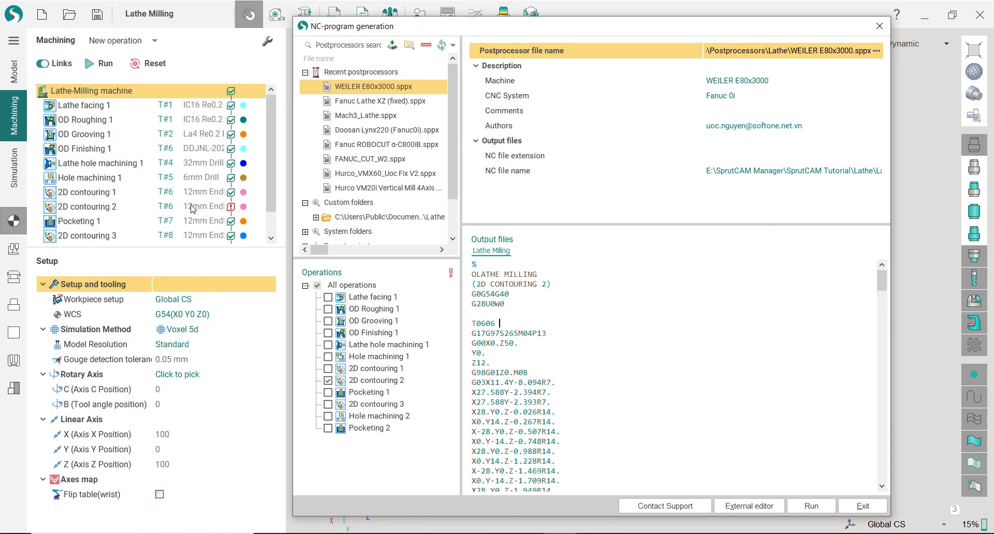
{"action": "left_click_drag", "start_coordinate": [490, 30], "coordinate": [246, 15]}
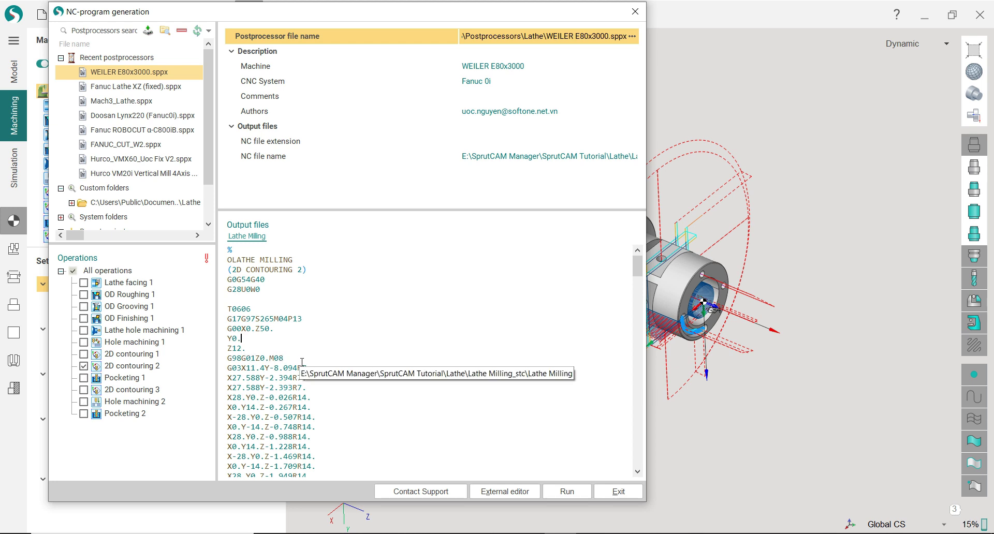
{"action": "scroll", "coordinate": [310, 348], "scroll_direction": "down", "scroll_amount": 1}
{"action": "scroll", "coordinate": [309, 347], "scroll_direction": "down", "scroll_amount": 20}
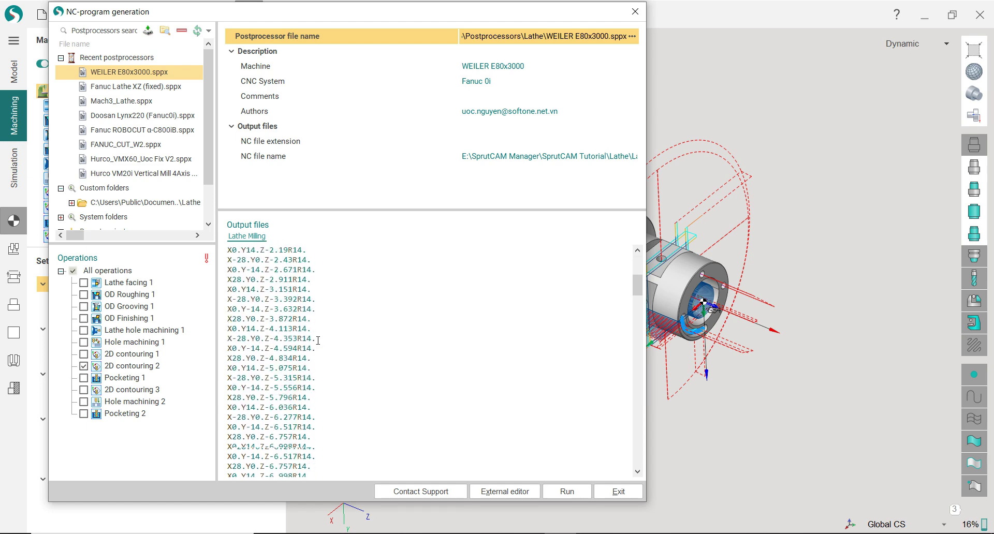
{"action": "scroll", "coordinate": [320, 342], "scroll_direction": "down", "scroll_amount": 20}
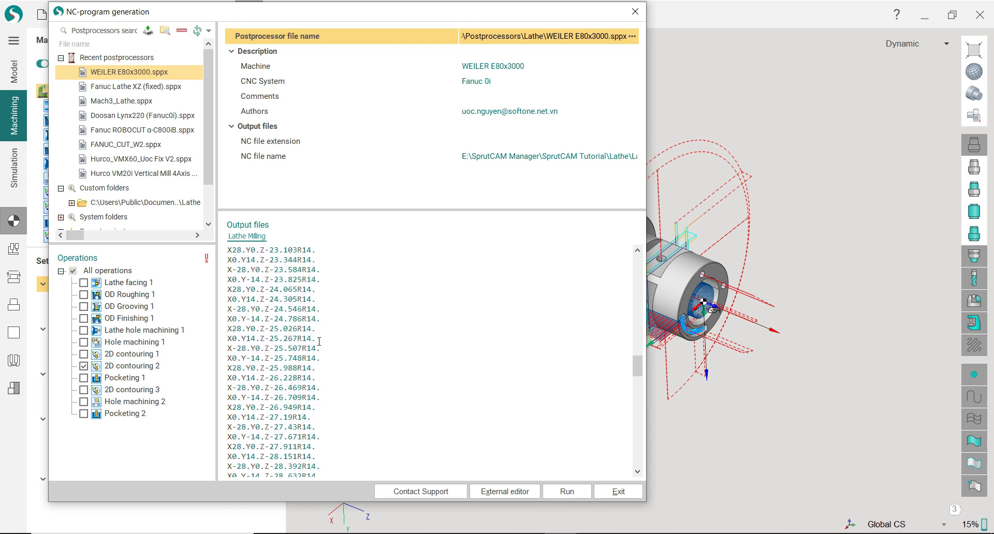
{"action": "scroll", "coordinate": [319, 344], "scroll_direction": "down", "scroll_amount": 16}
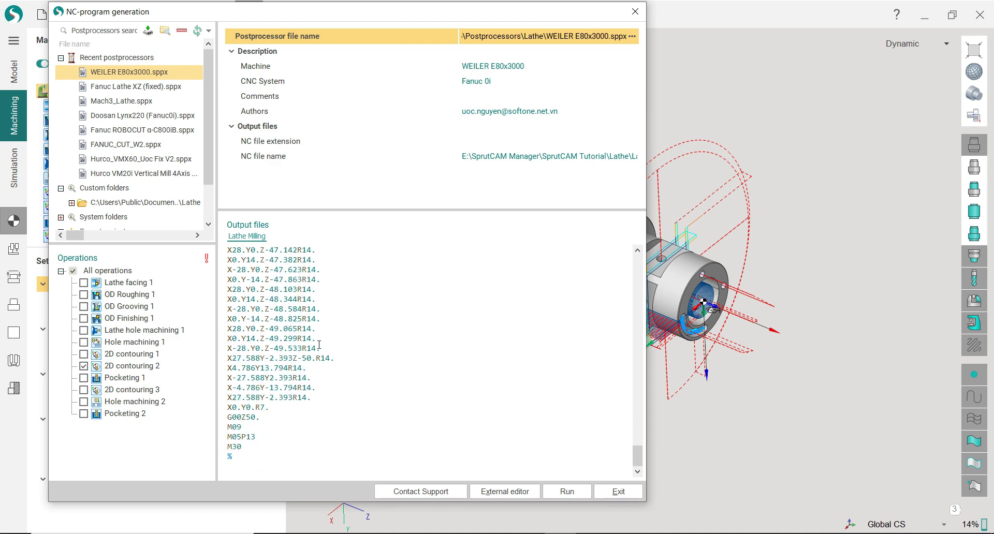
{"action": "scroll", "coordinate": [320, 344], "scroll_direction": "up", "scroll_amount": 3}
{"action": "scroll", "coordinate": [319, 344], "scroll_direction": "up", "scroll_amount": 20}
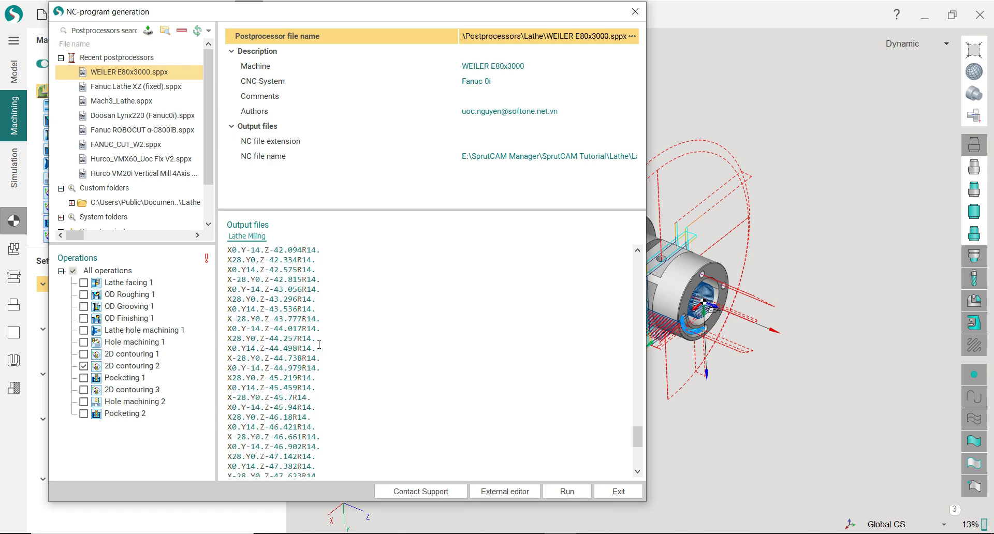
{"action": "scroll", "coordinate": [319, 345], "scroll_direction": "up", "scroll_amount": 20}
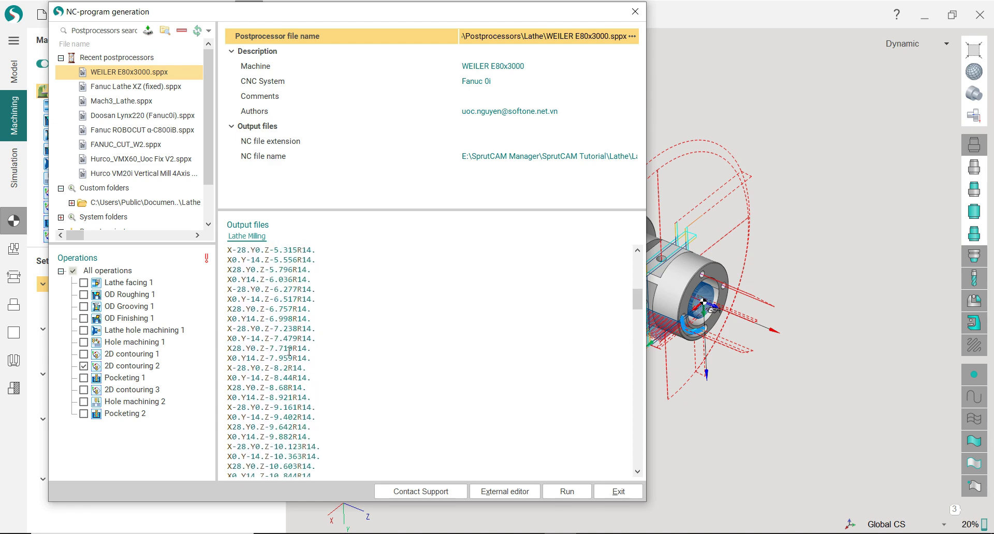
{"action": "left_click", "coordinate": [618, 491]}
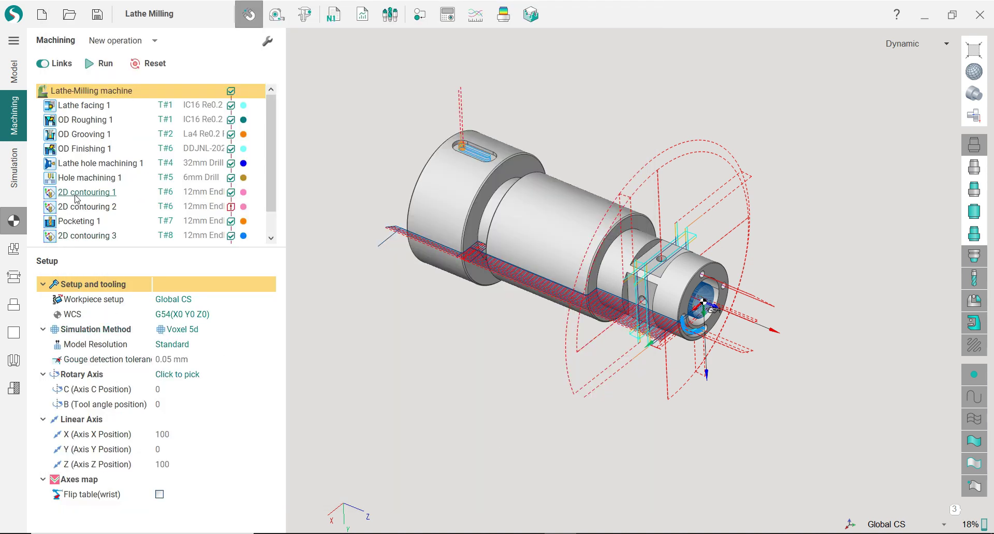
Compare the toolpaths of 2D contouring 2, 2D contouring 1, Pocketing 1 and 2D contouring 3 on the shaft.
{"action": "left_click", "coordinate": [86, 212]}
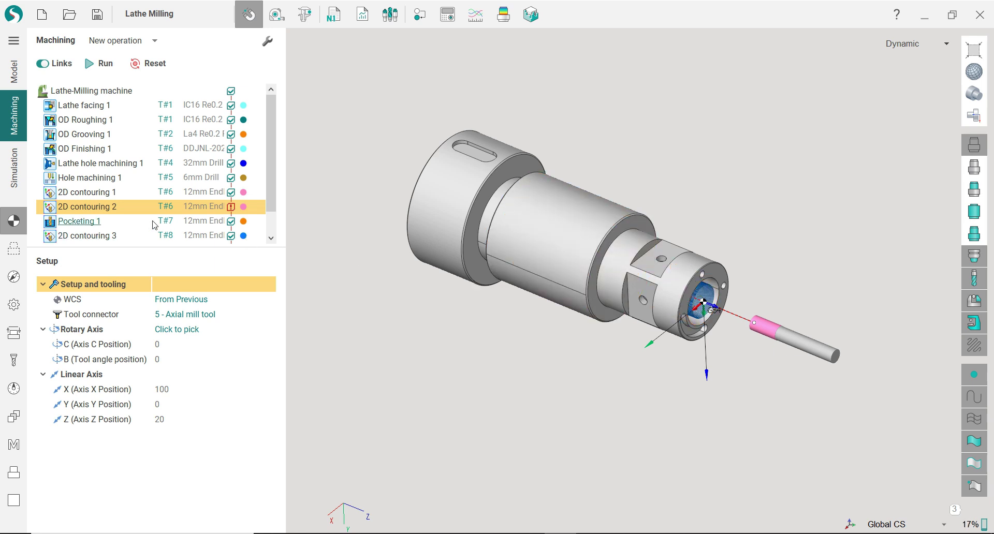
{"action": "left_click", "coordinate": [104, 196]}
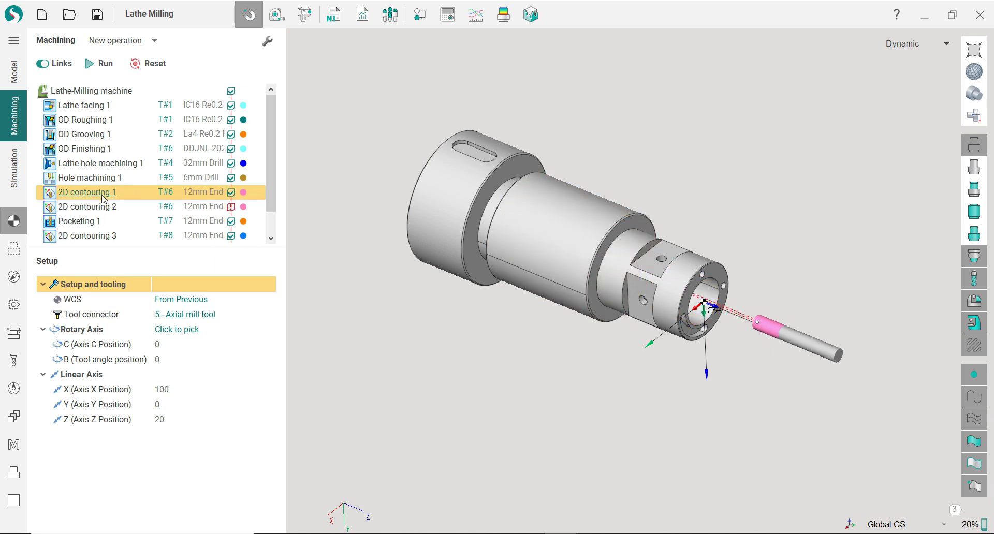
{"action": "left_click", "coordinate": [91, 222]}
{"action": "left_click", "coordinate": [89, 237]}
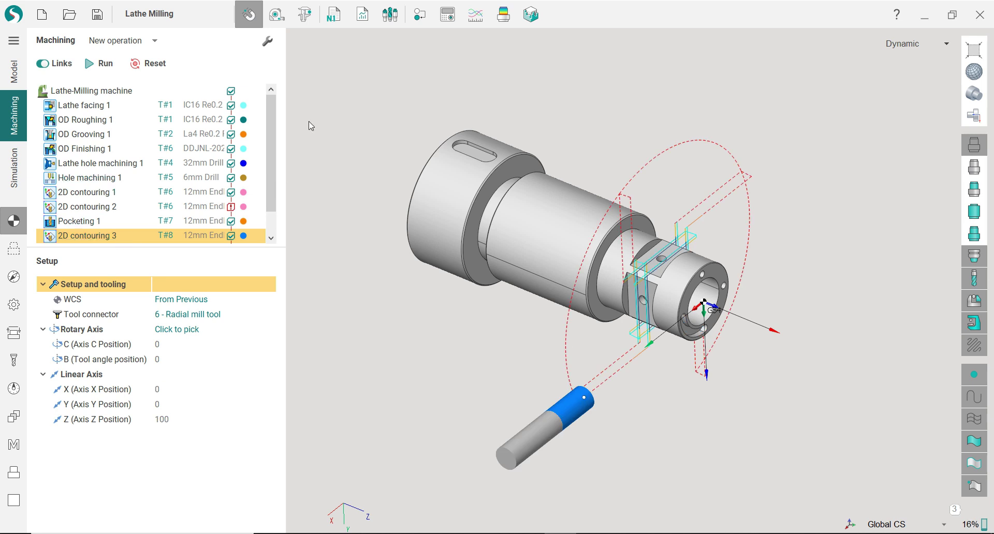
Generate the NC program for 2D contouring 3 only, in place of 2D contouring 2, with the WEILER E80x3000 postprocessor.
{"action": "left_click", "coordinate": [334, 14]}
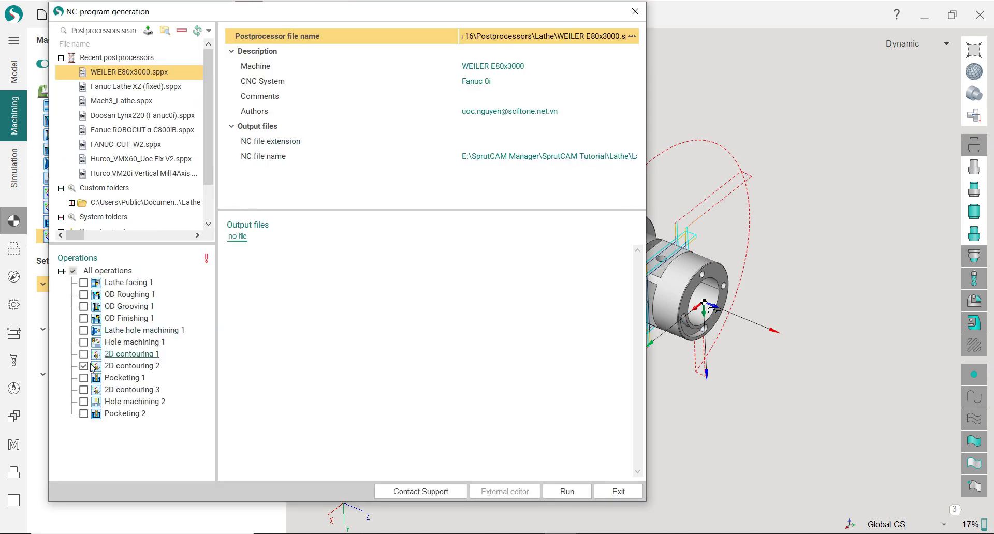
{"action": "left_click", "coordinate": [85, 367]}
{"action": "left_click", "coordinate": [83, 390]}
{"action": "left_click", "coordinate": [566, 495]}
{"action": "left_click", "coordinate": [556, 291]}
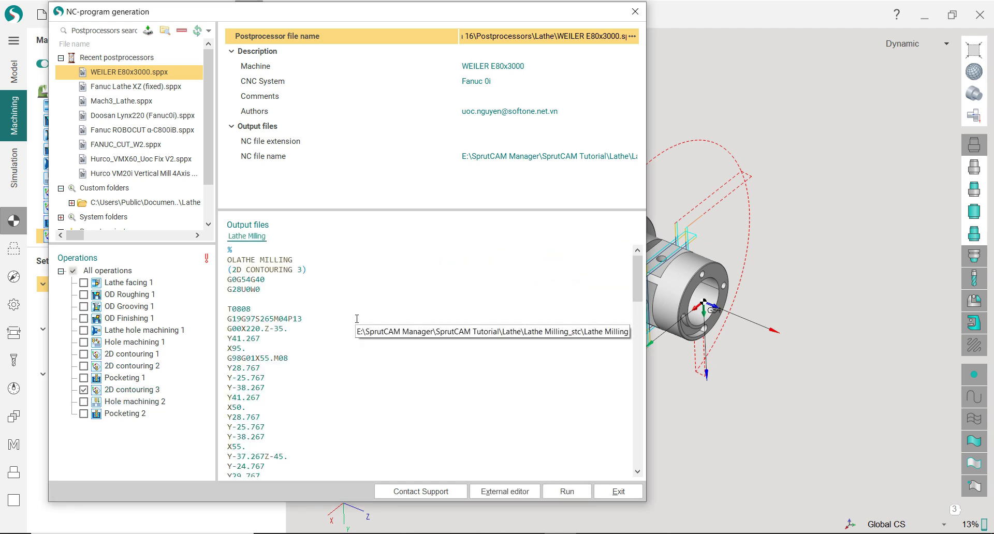
Examine the start of the 2D contouring 3 code, highlighting the G00X220. retract and the C90. rotation line.
{"action": "left_click", "coordinate": [242, 319]}
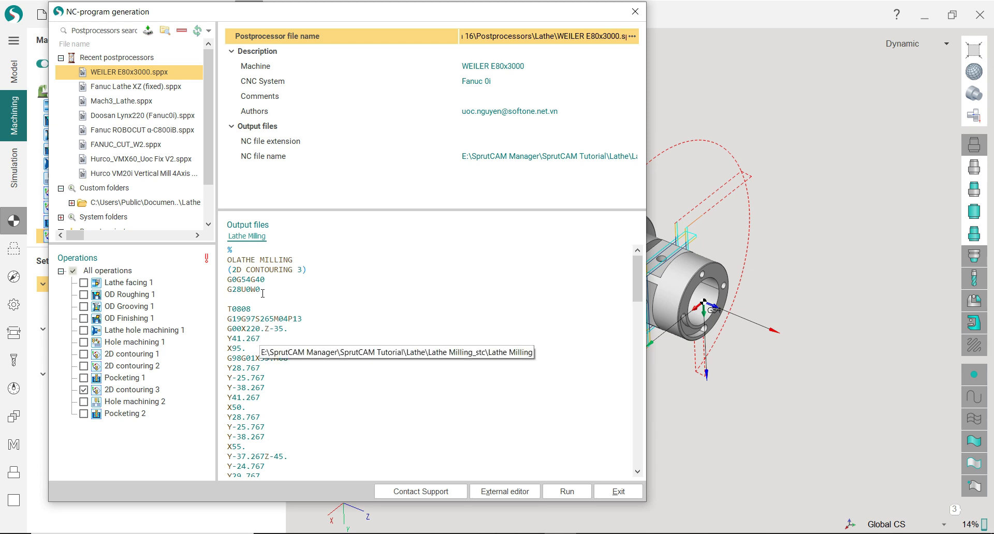
{"action": "scroll", "coordinate": [274, 341], "scroll_direction": "down", "scroll_amount": 3}
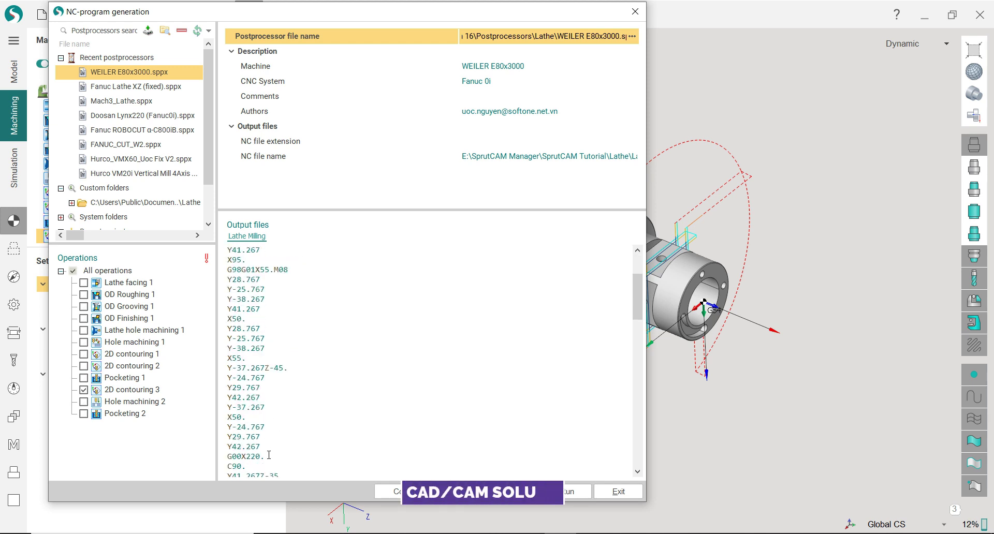
{"action": "left_click_drag", "start_coordinate": [267, 457], "coordinate": [226, 456]}
{"action": "scroll", "coordinate": [304, 380], "scroll_direction": "down", "scroll_amount": 3}
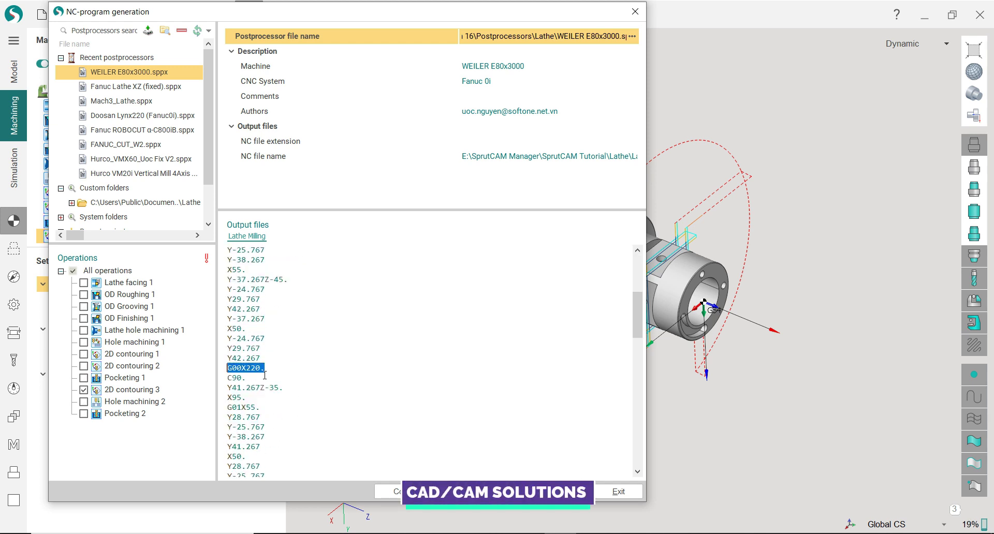
{"action": "left_click", "coordinate": [248, 377]}
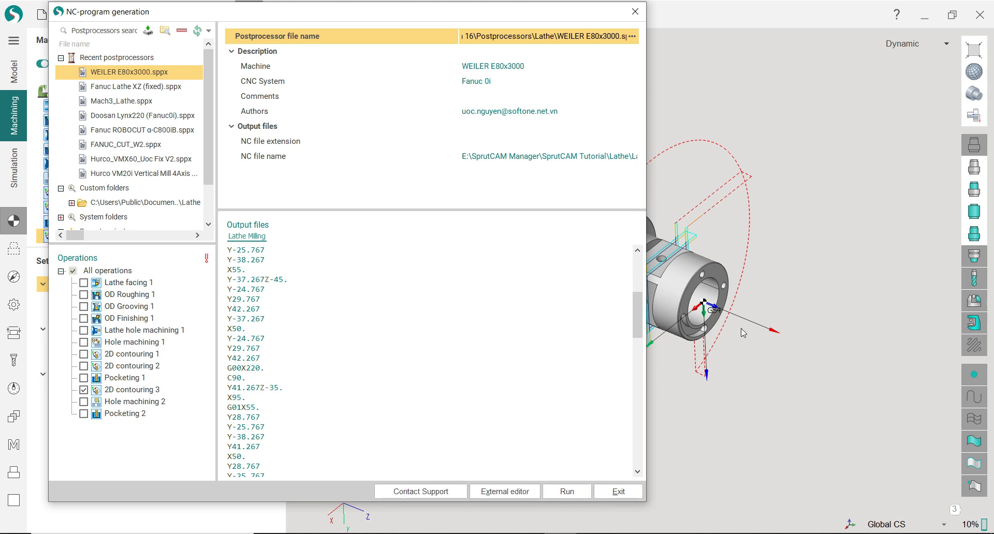
{"action": "left_click_drag", "start_coordinate": [247, 377], "coordinate": [215, 376]}
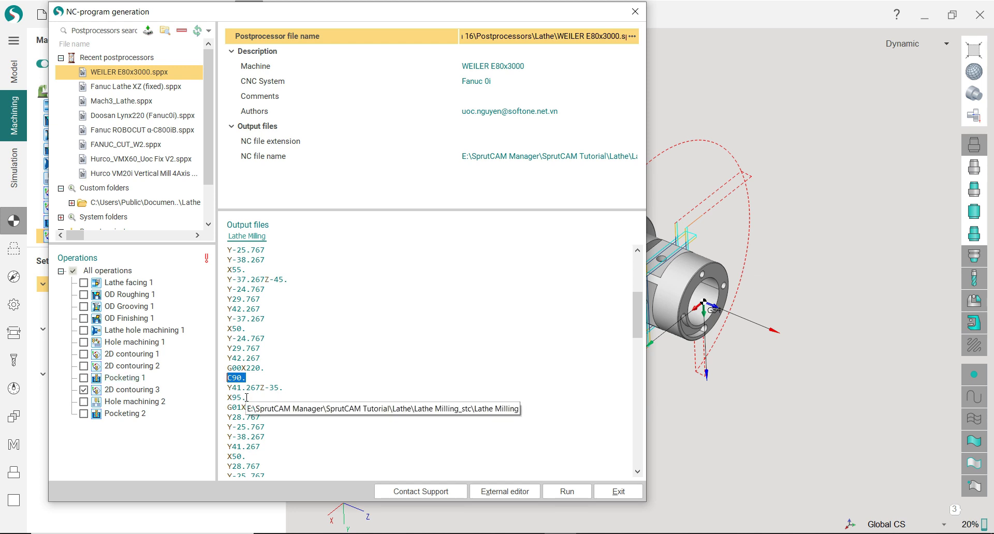
Examine the C180. and C270. rotation lines through to the program end, and close the NC-program generation.
{"action": "scroll", "coordinate": [269, 386], "scroll_direction": "down", "scroll_amount": 8}
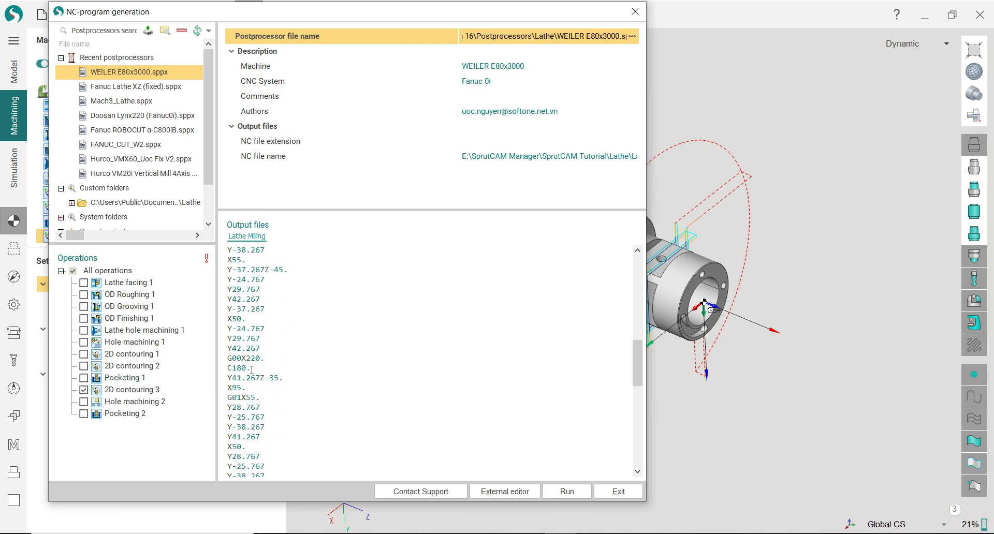
{"action": "left_click", "coordinate": [252, 370]}
{"action": "scroll", "coordinate": [251, 376], "scroll_direction": "down", "scroll_amount": 8}
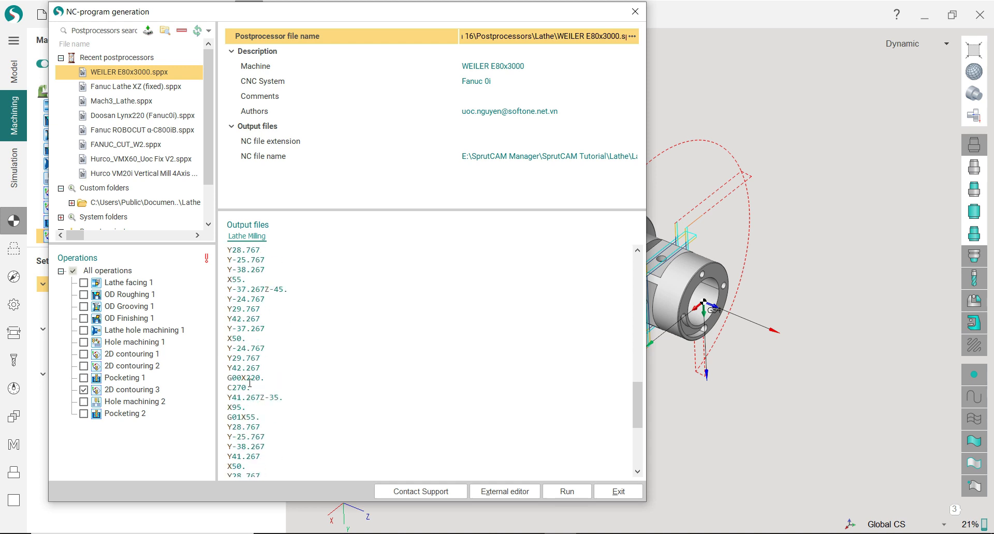
{"action": "left_click", "coordinate": [251, 387]}
{"action": "scroll", "coordinate": [292, 394], "scroll_direction": "down", "scroll_amount": 7}
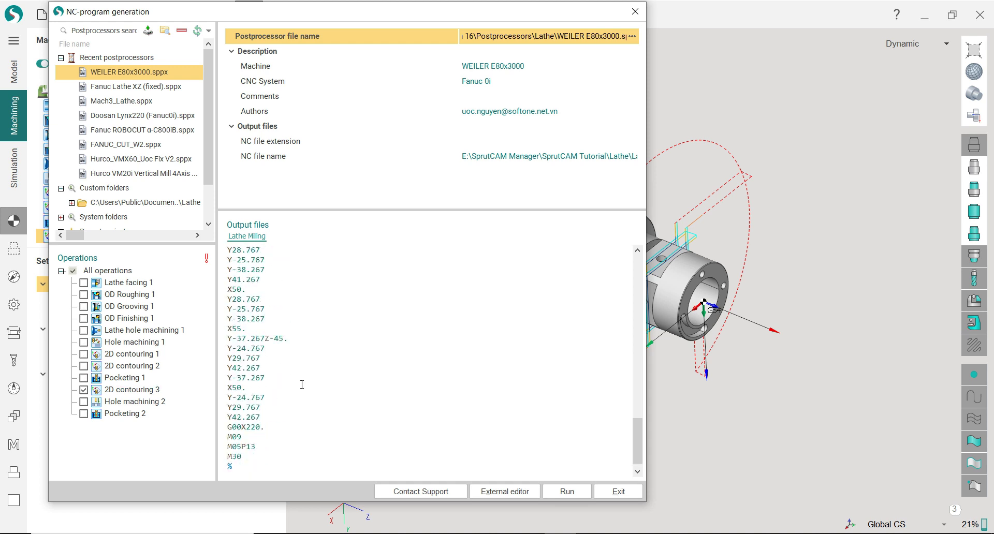
{"action": "left_click_drag", "start_coordinate": [253, 448], "coordinate": [228, 270]}
{"action": "left_click", "coordinate": [265, 313]}
{"action": "left_click", "coordinate": [617, 496]}
{"action": "left_click", "coordinate": [618, 492]}
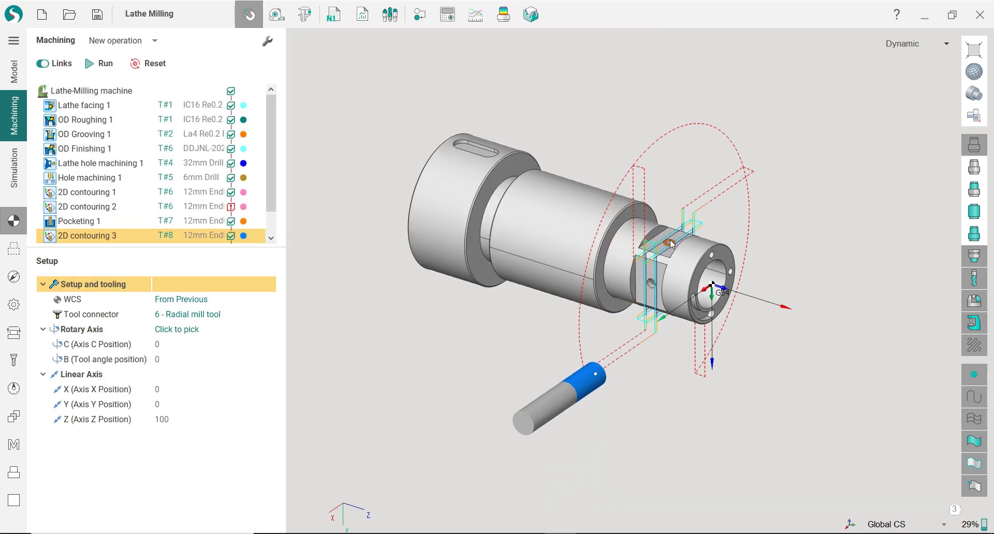
Generate the NC program for Hole machining 2 only, in place of 2D contouring 3, check its C270. rotation line, and close the generation.
{"action": "left_click", "coordinate": [332, 15]}
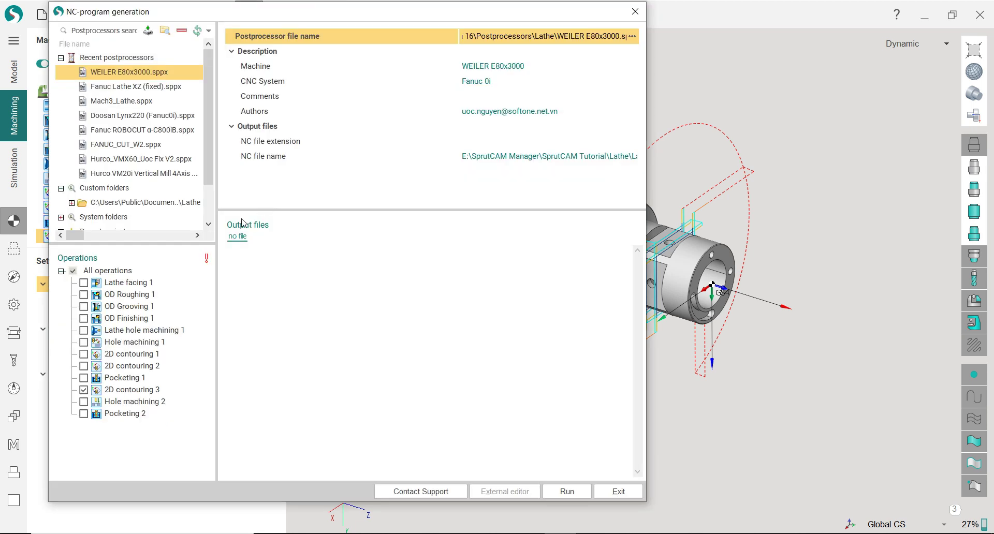
{"action": "left_click", "coordinate": [83, 390]}
{"action": "left_click", "coordinate": [83, 402]}
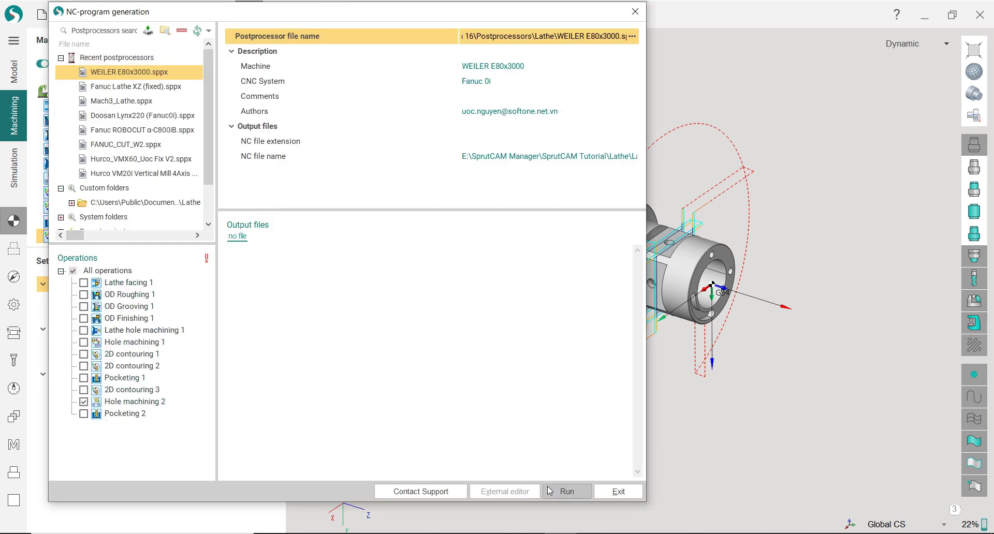
{"action": "left_click", "coordinate": [566, 492]}
{"action": "left_click", "coordinate": [560, 291]}
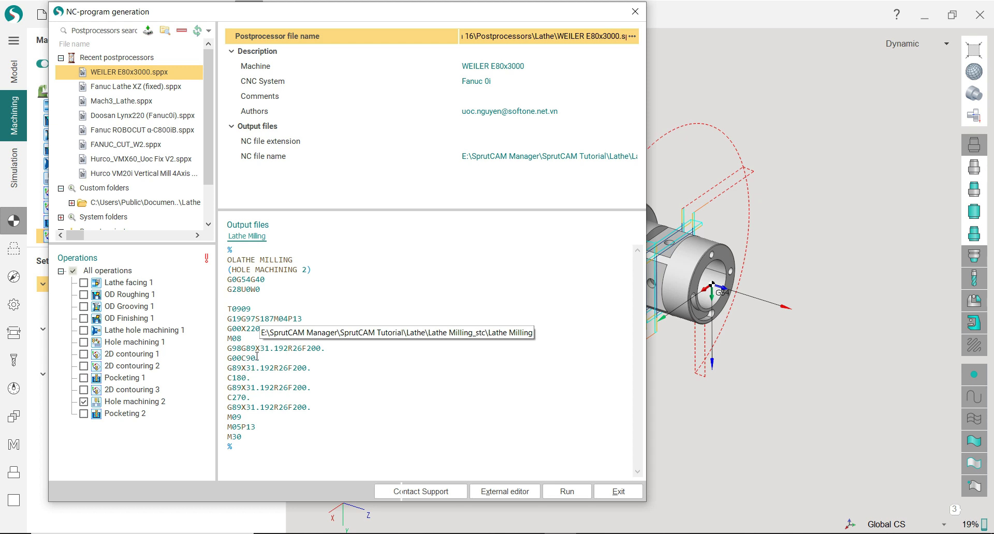
{"action": "left_click_drag", "start_coordinate": [260, 357], "coordinate": [211, 399]}
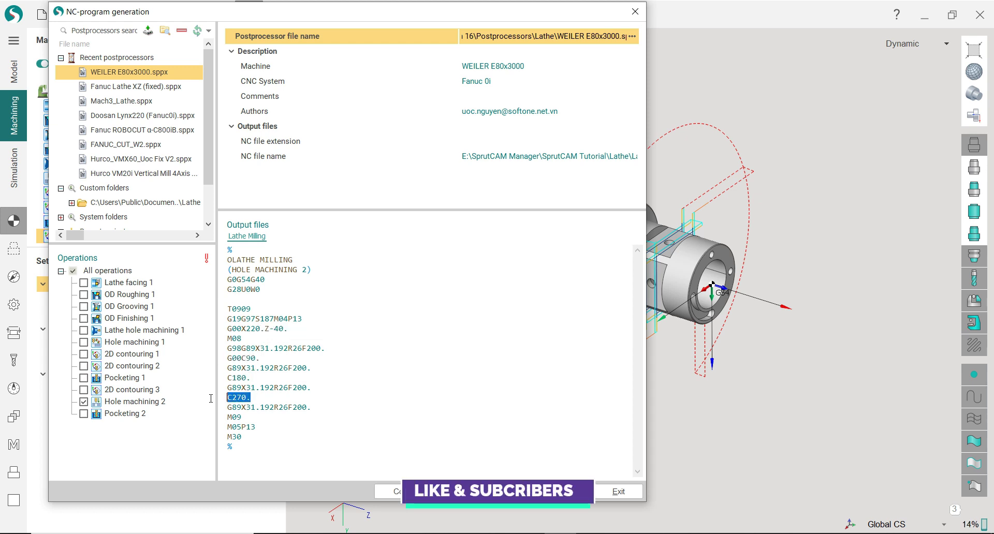
{"action": "left_click", "coordinate": [617, 491]}
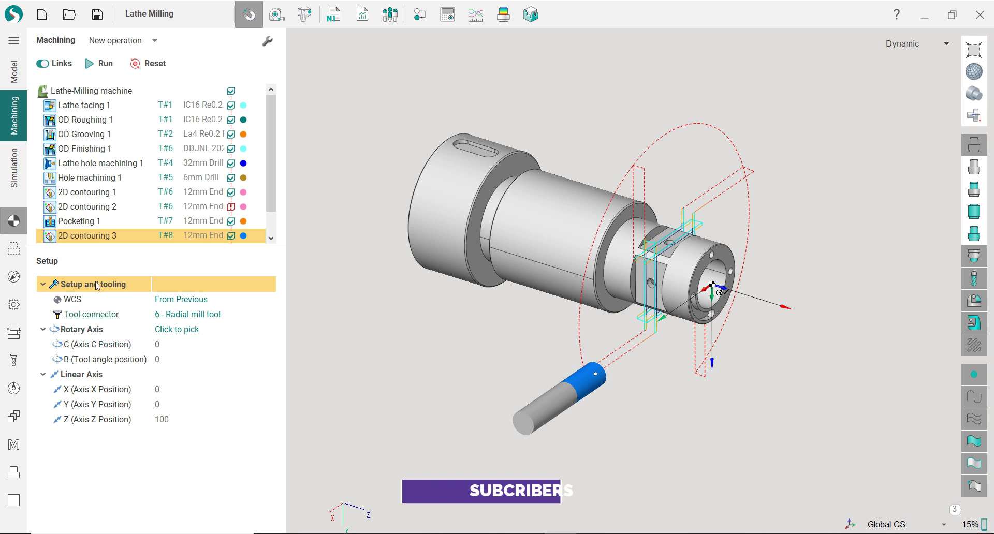
Compare the toolpaths of Hole machining 2 and Pocketing 2 on the shaft, ending with Pocketing 2 selected.
{"action": "scroll", "coordinate": [93, 212], "scroll_direction": "down", "scroll_amount": 1}
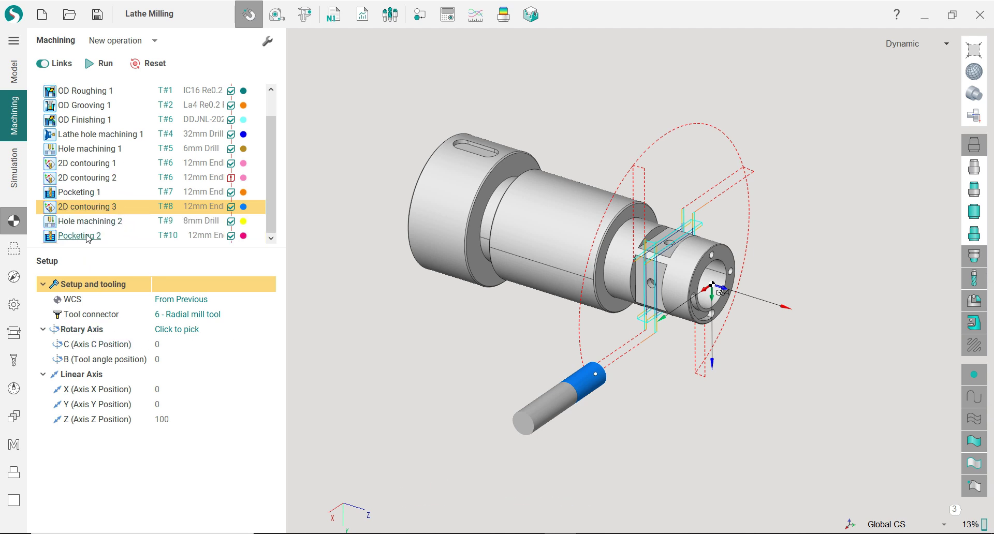
{"action": "left_click", "coordinate": [88, 237]}
{"action": "left_click", "coordinate": [91, 228]}
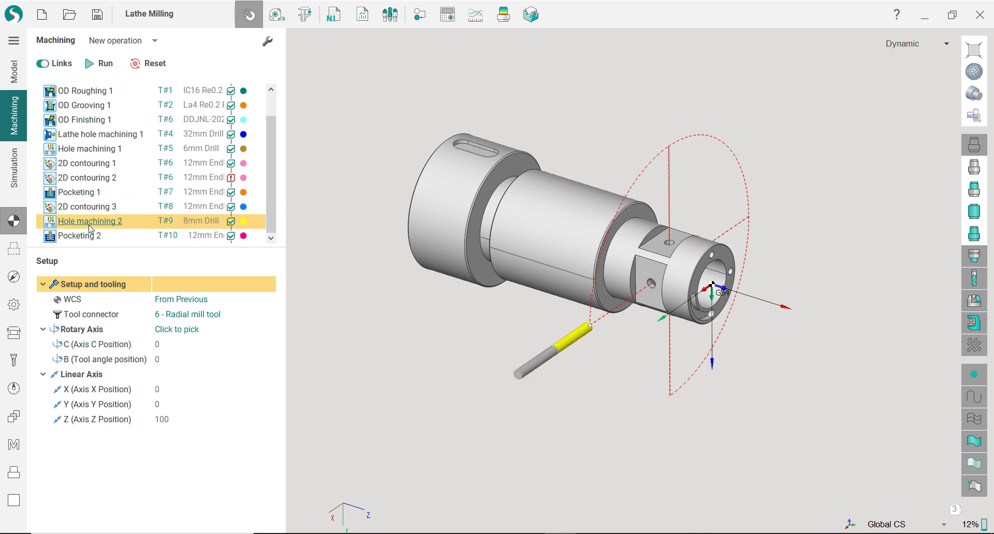
{"action": "left_click", "coordinate": [92, 237]}
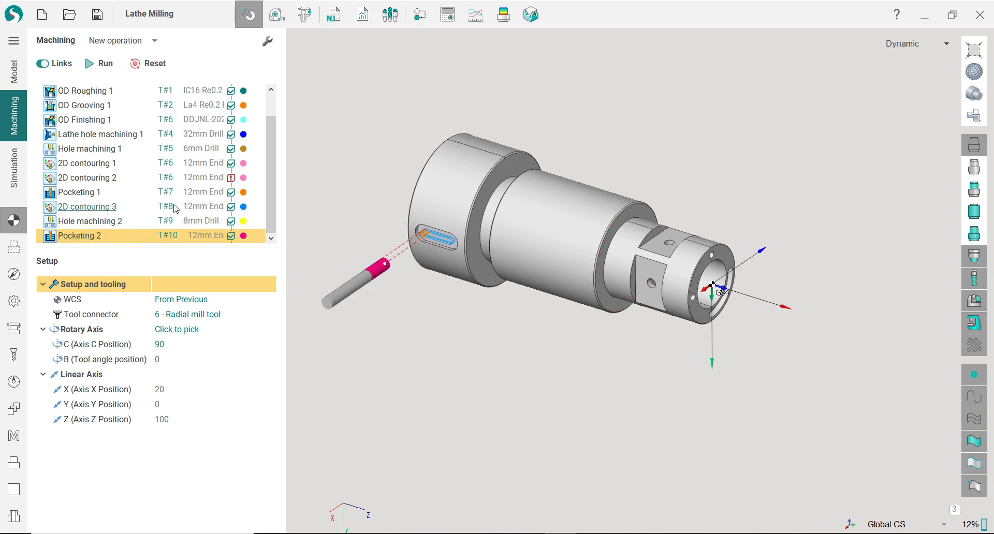
Generate the NC program for Pocketing 2 only, in place of Hole machining 2, with the WEILER E80x3000 postprocessor.
{"action": "left_click", "coordinate": [335, 21]}
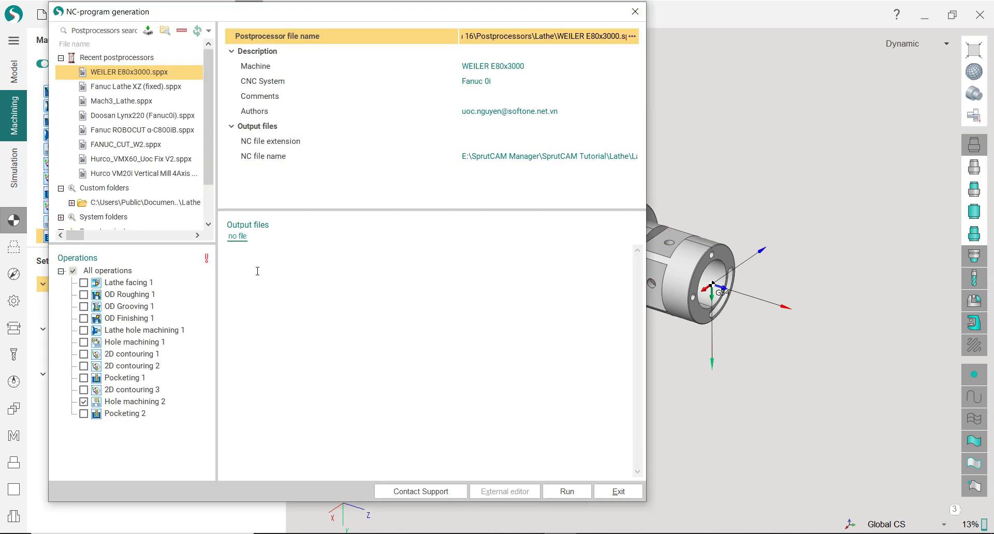
{"action": "left_click", "coordinate": [84, 401]}
{"action": "left_click", "coordinate": [84, 414]}
{"action": "left_click", "coordinate": [566, 491]}
{"action": "left_click", "coordinate": [565, 291]}
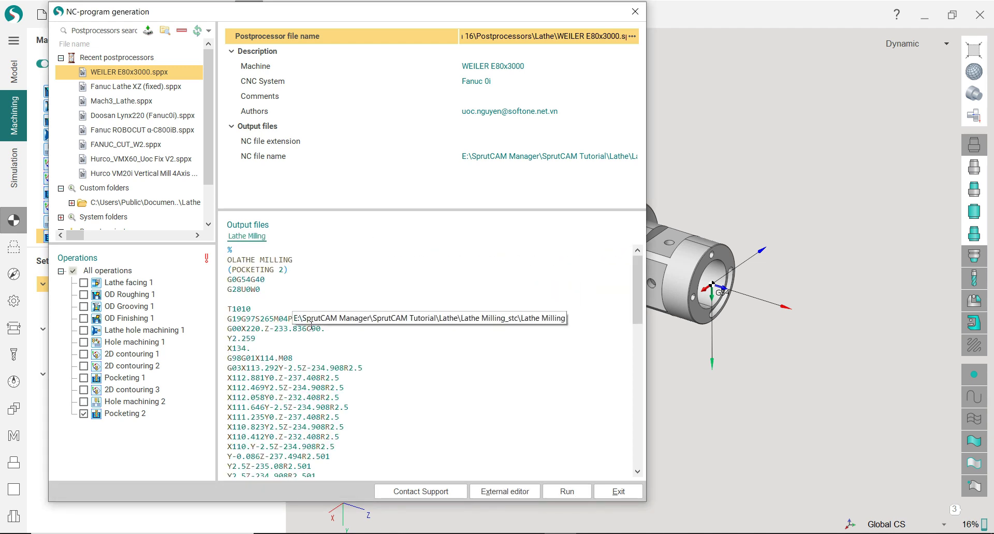
Examine the Pocketing 2 code from the Y2.259, X134. and G98G01X114.M08 approach lines to the program end, and close the generation.
{"action": "left_click_drag", "start_coordinate": [307, 328], "coordinate": [225, 343]}
{"action": "left_click", "coordinate": [270, 329]}
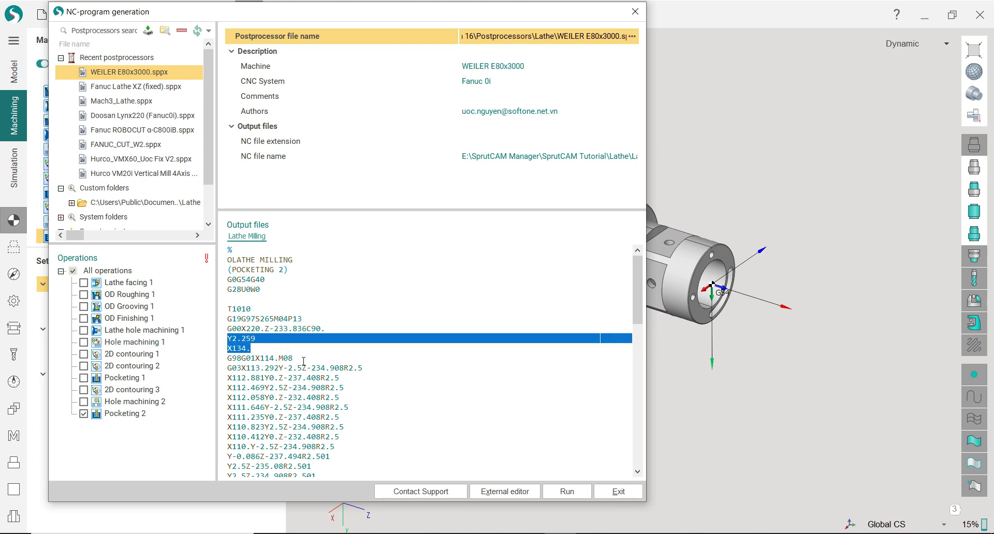
{"action": "left_click_drag", "start_coordinate": [304, 361], "coordinate": [227, 358]}
{"action": "scroll", "coordinate": [386, 367], "scroll_direction": "down", "scroll_amount": 15}
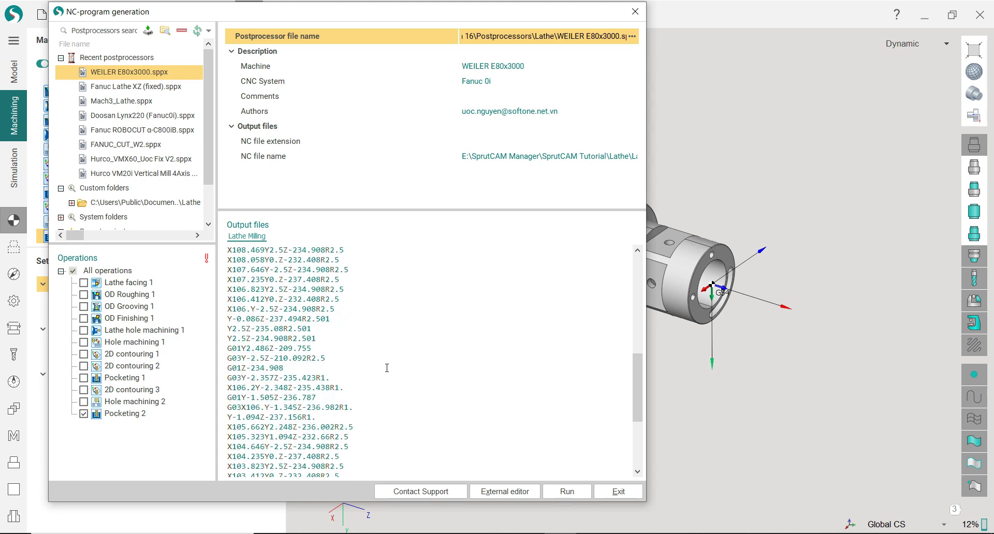
{"action": "scroll", "coordinate": [387, 367], "scroll_direction": "down", "scroll_amount": 5}
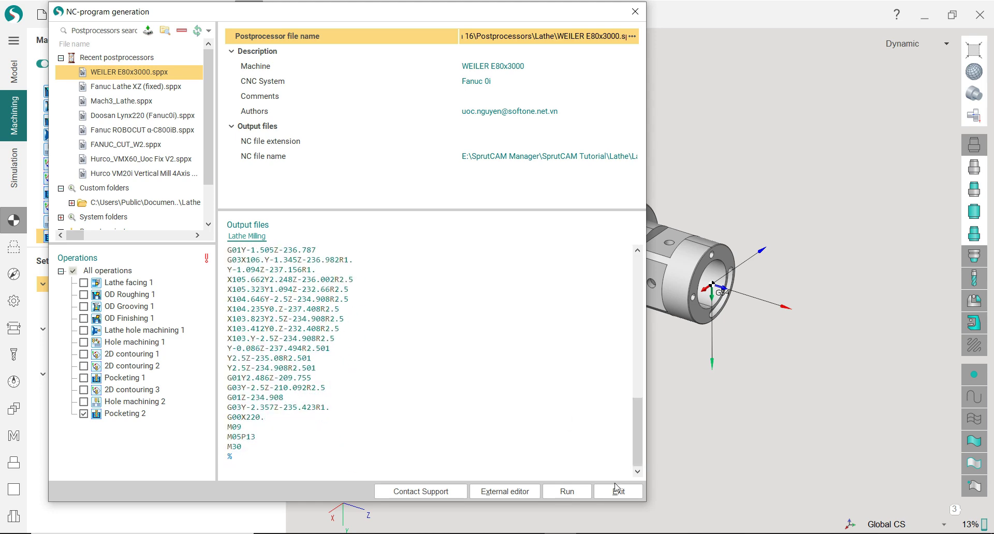
{"action": "left_click", "coordinate": [617, 491]}
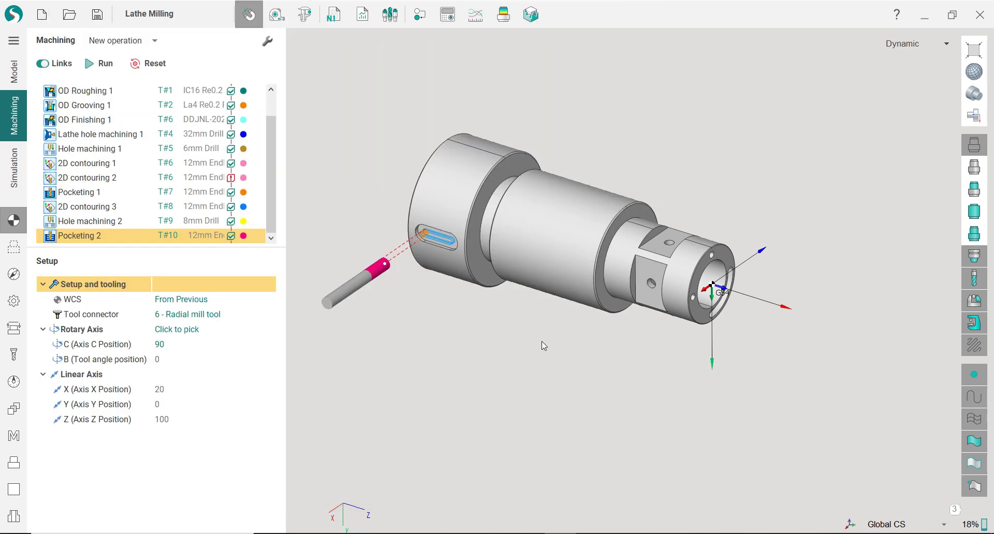
{"action": "mouse_move", "coordinate": [556, 346]}
{"action": "middle_mouse_down"}
{"action": "mouse_move", "coordinate": [570, 351]}
{"action": "mouse_move", "coordinate": [548, 340]}
{"action": "middle_mouse_up"}
{"action": "mouse_move", "coordinate": [541, 341]}
{"action": "right_mouse_down"}
{"action": "mouse_move", "coordinate": [536, 315]}
{"action": "mouse_move", "coordinate": [523, 337]}
{"action": "mouse_move", "coordinate": [535, 348]}
{"action": "right_mouse_up"}
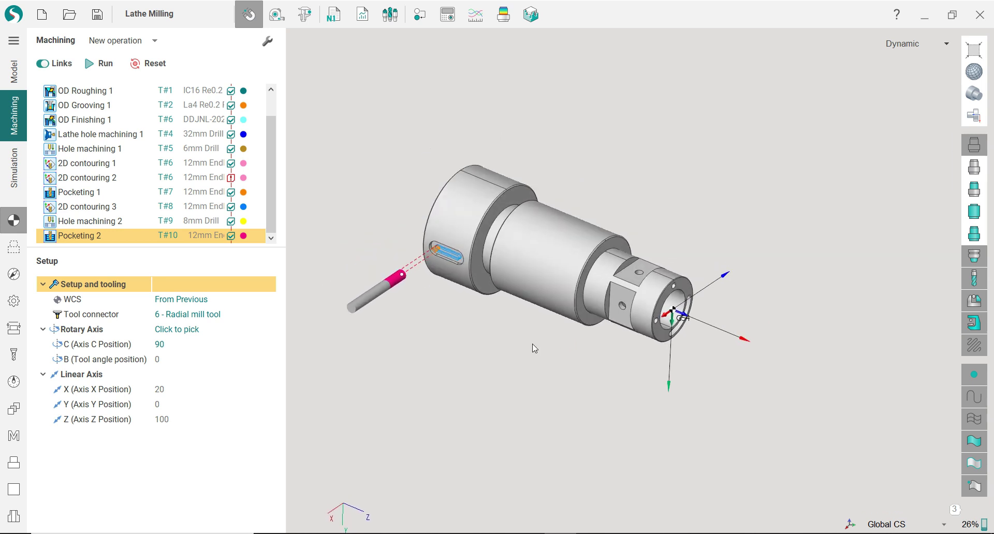
{"action": "scroll", "coordinate": [438, 315], "scroll_direction": "up", "scroll_amount": 2}
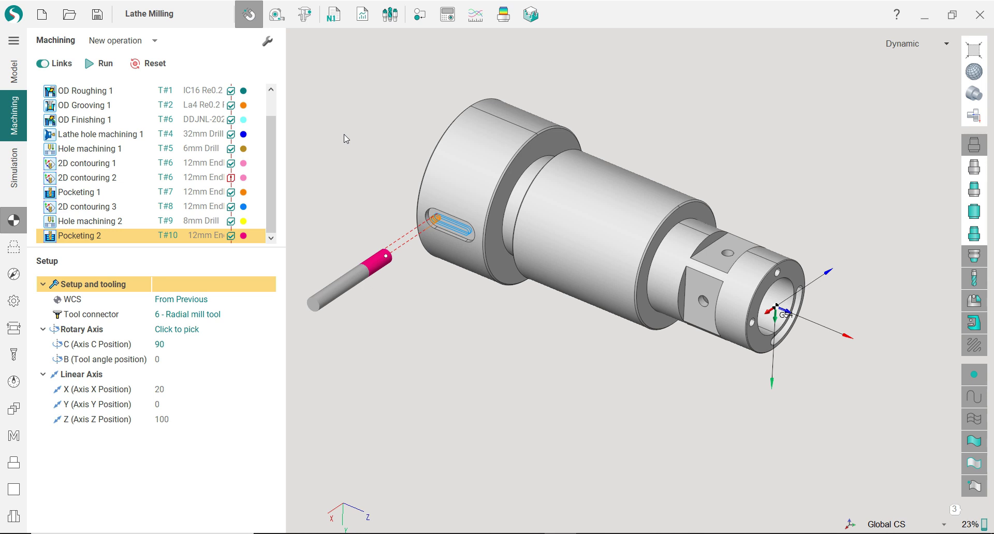